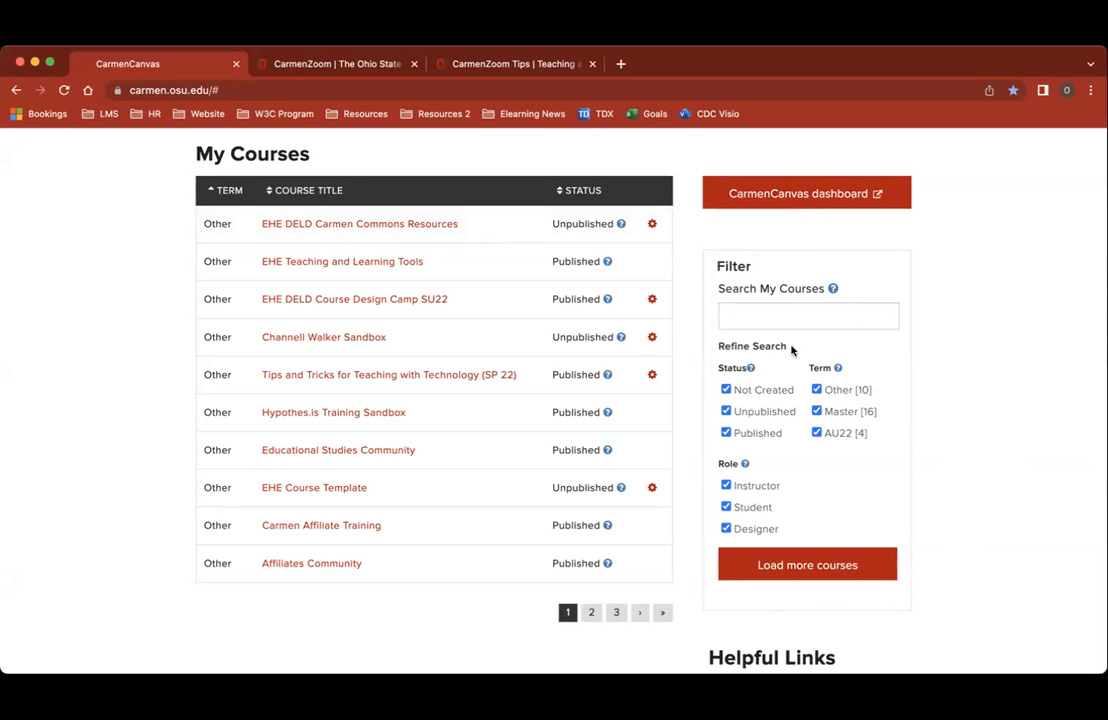
left_click_drag(722, 265, 796, 265)
left_click(713, 271)
left_click(760, 317)
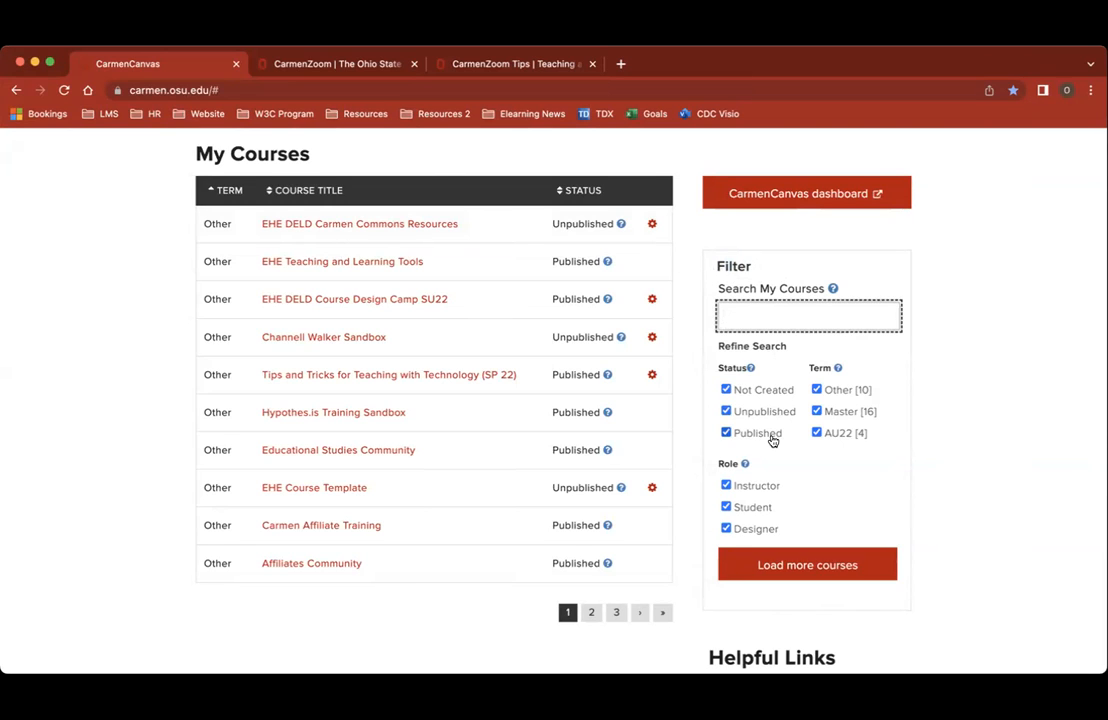
Deselect the Unpublished and Published statuses in the My Courses filter
scroll(772, 438, "down", 1)
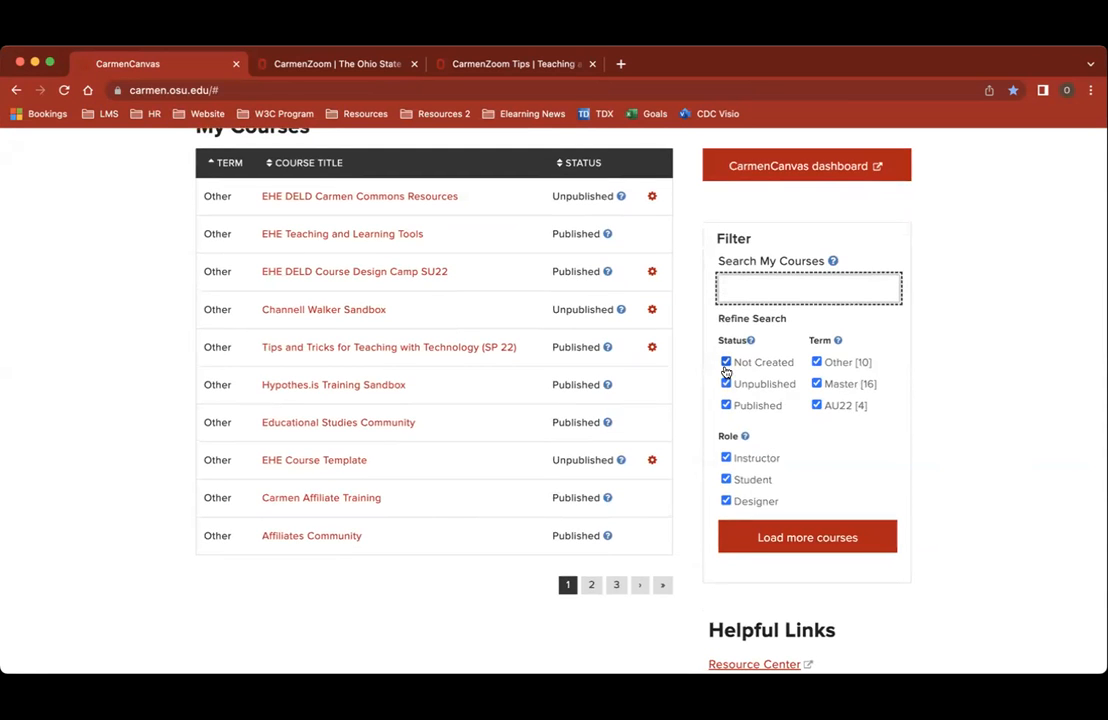
scroll(728, 402, "up", 5)
scroll(728, 402, "right", 3)
scroll(728, 402, "down", 1)
scroll(728, 402, "right", 2)
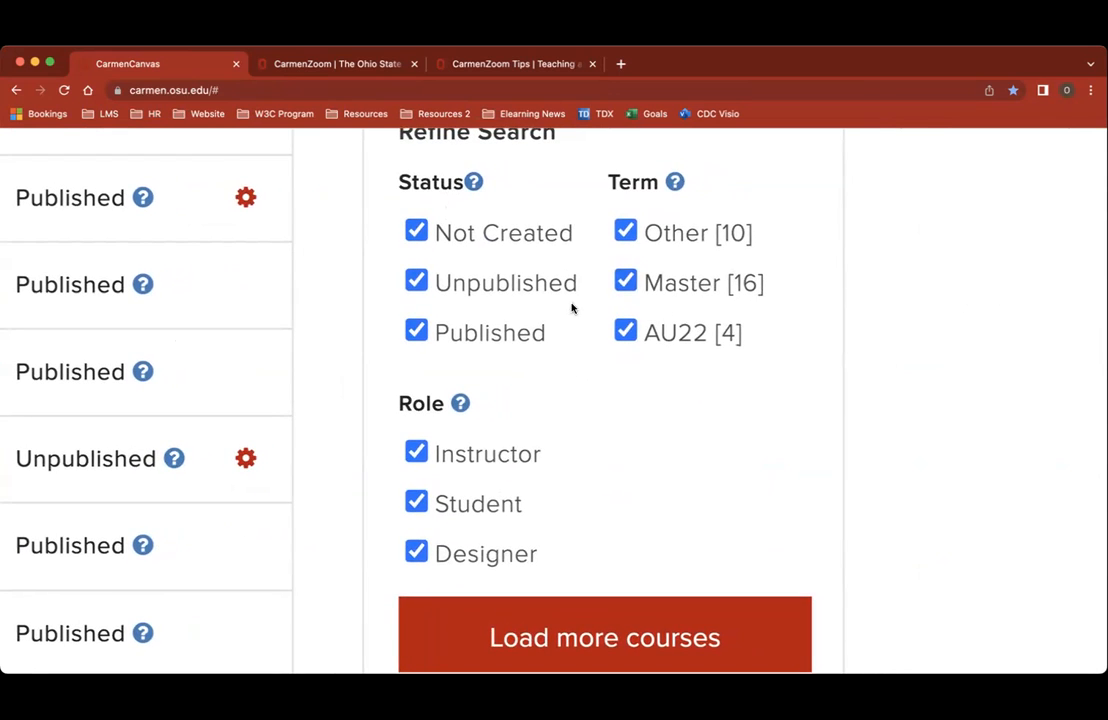
left_click(416, 282)
left_click(416, 505)
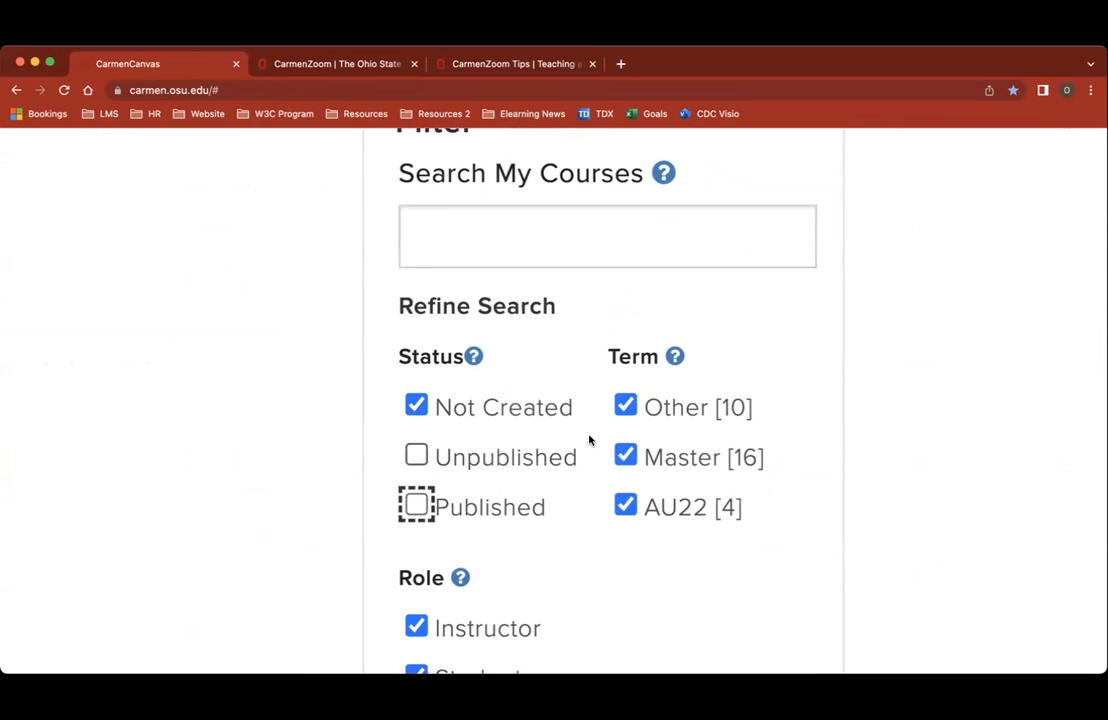
Deselect the Other, Master and AU22 terms in the My Courses filter
left_click(625, 404)
left_click(625, 455)
left_click(625, 505)
scroll(625, 496, "down", 5)
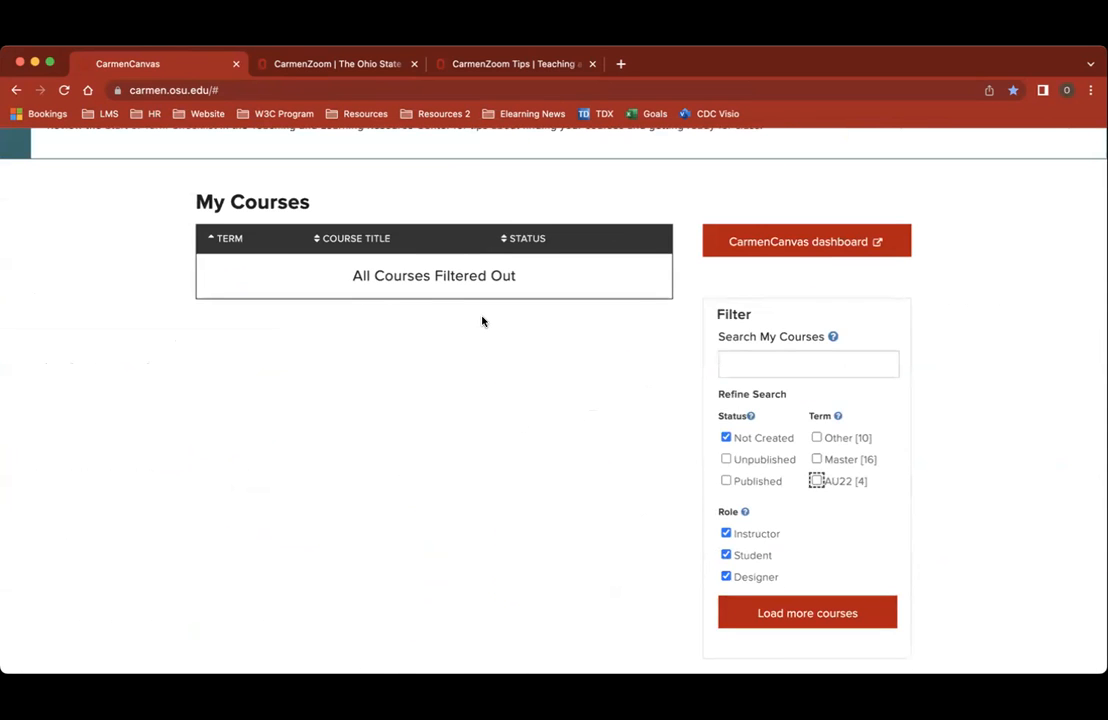
Limit the My Courses list to the Unpublished status and the Master term, leaving Not Created and Other deselected
left_click(725, 458)
left_click(726, 437)
left_click(816, 438)
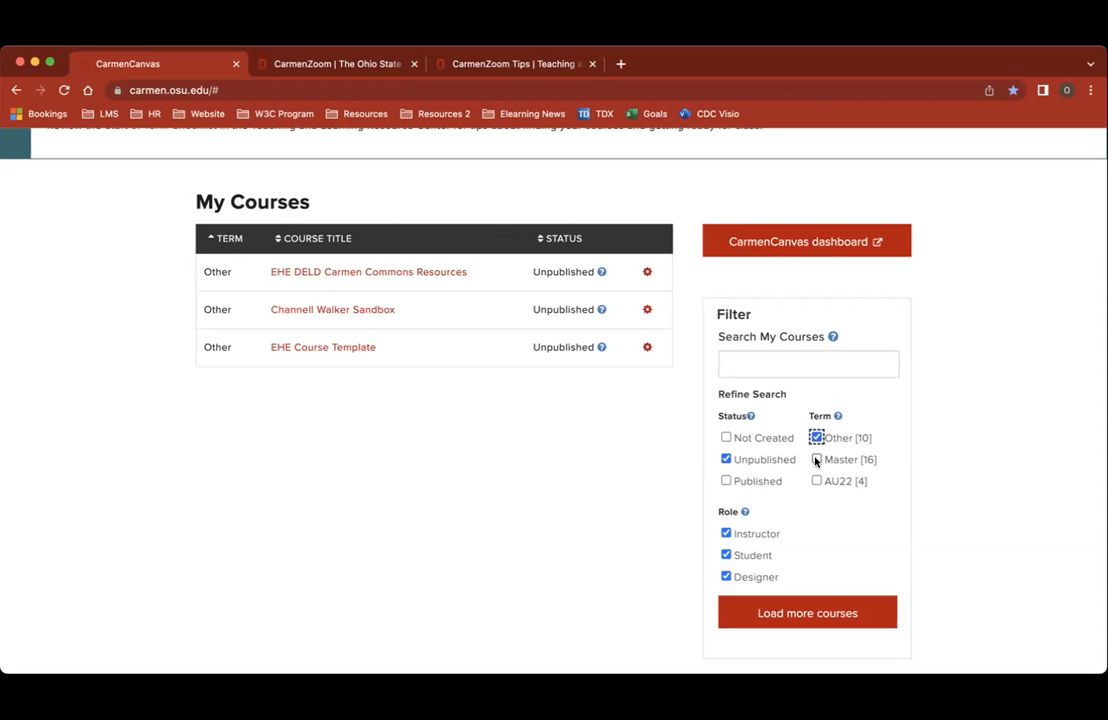
left_click(816, 460)
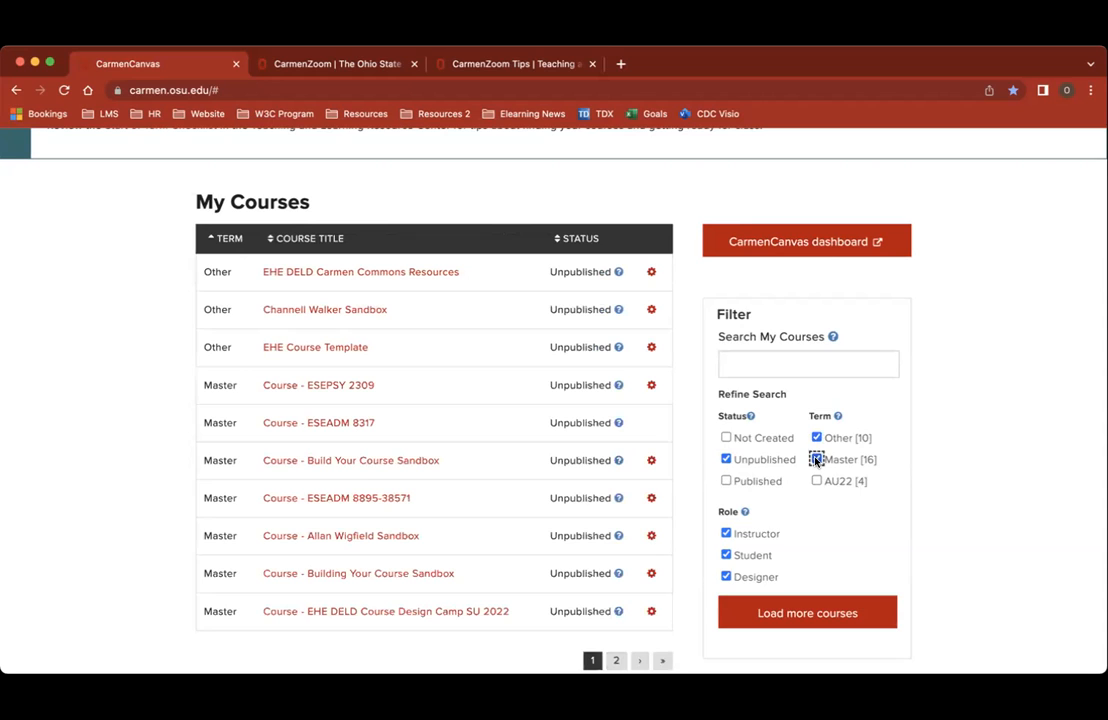
left_click(815, 439)
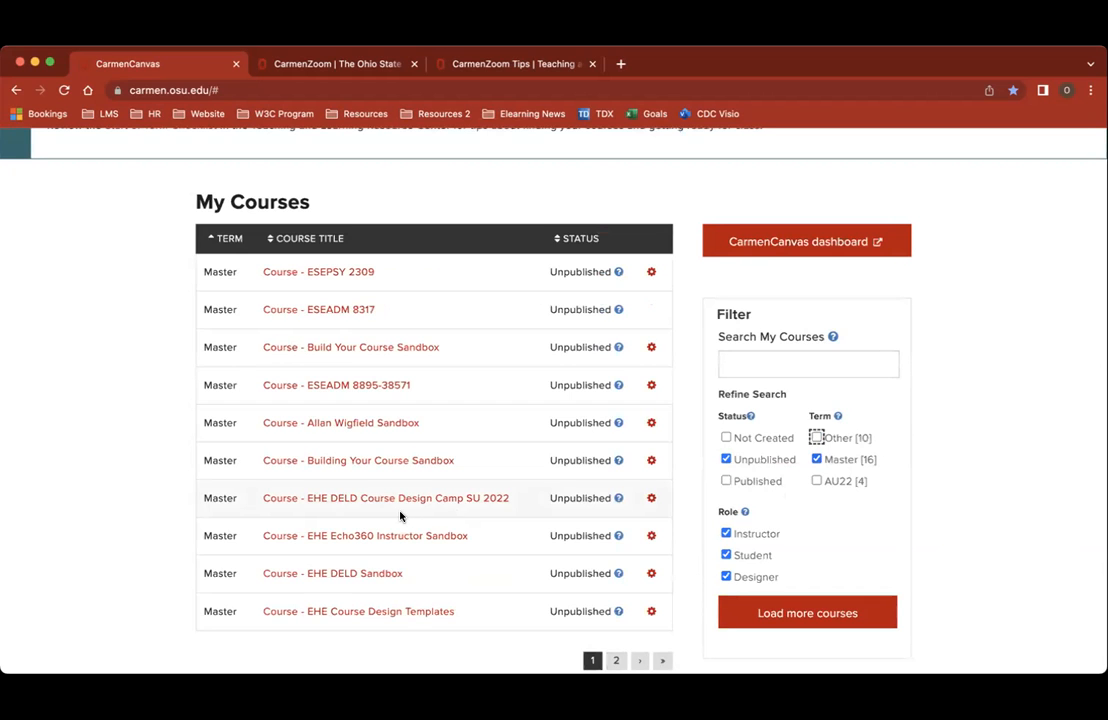
Examine the filtered Master course list, the dashboard link, the Helpful Links and the master course request option
scroll(400, 515, "down", 3)
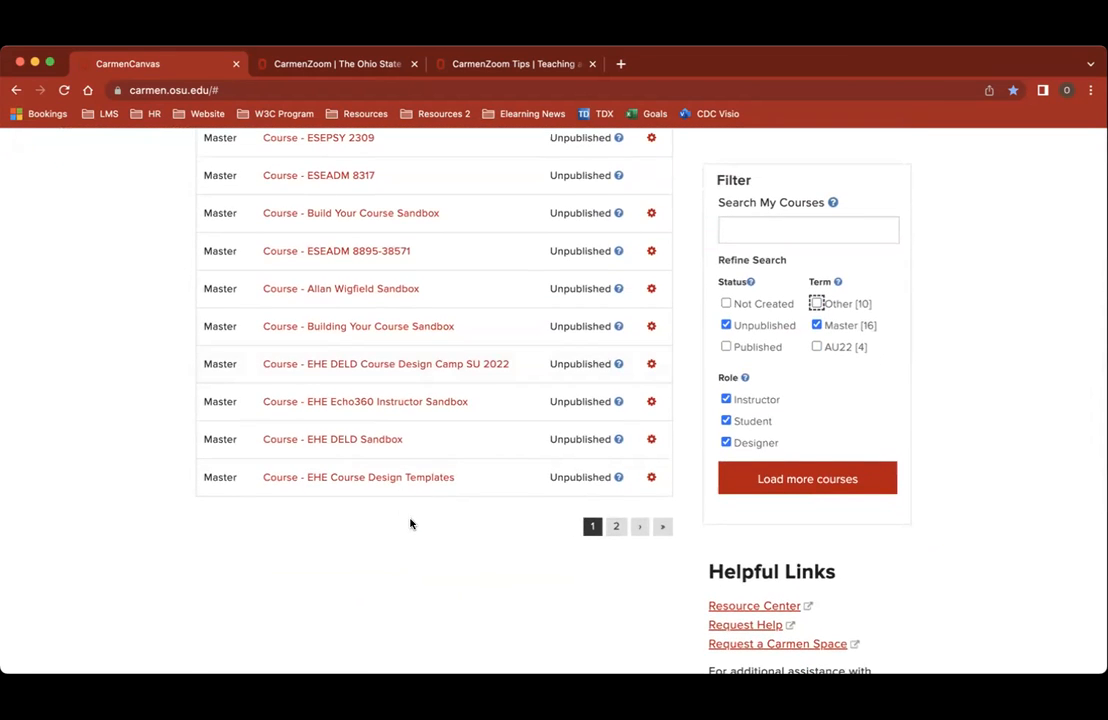
scroll(399, 495, "up", 1)
scroll(395, 485, "up", 1)
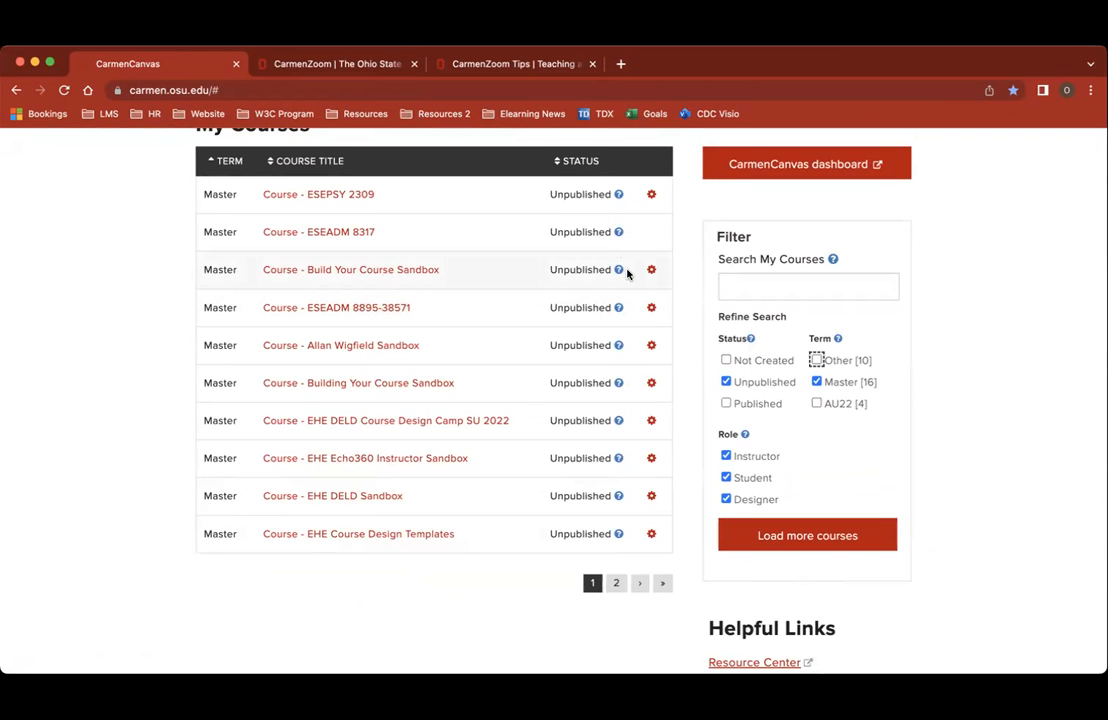
scroll(640, 271, "up", 3)
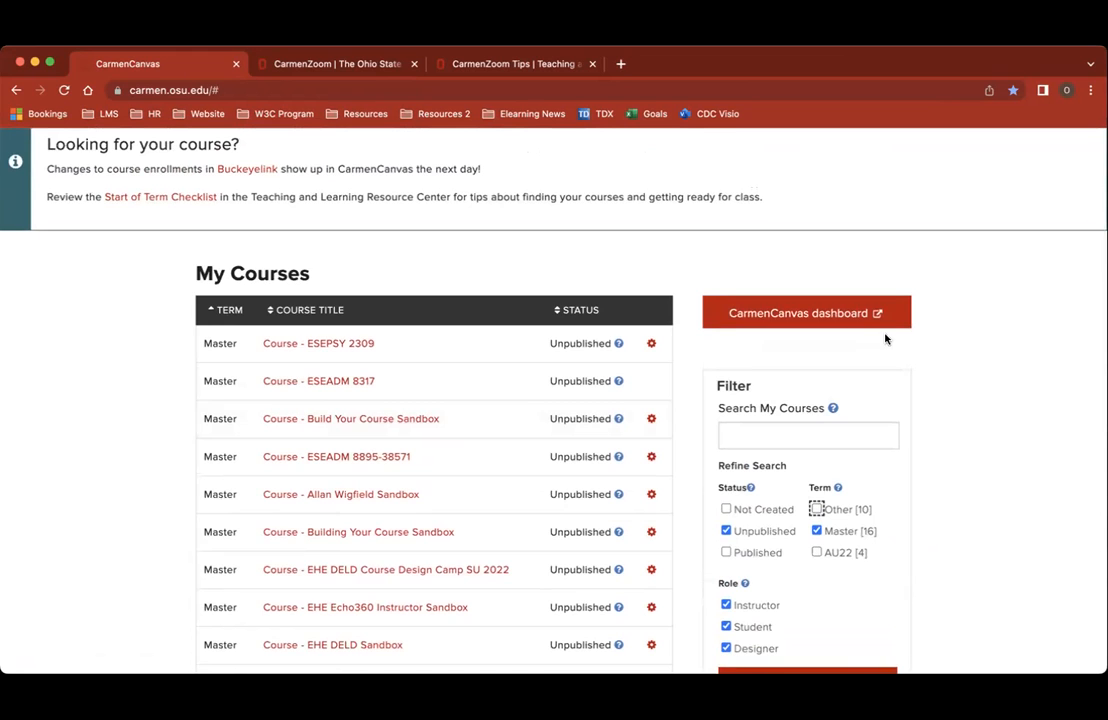
scroll(888, 334, "up", 3)
scroll(888, 334, "up", 3)
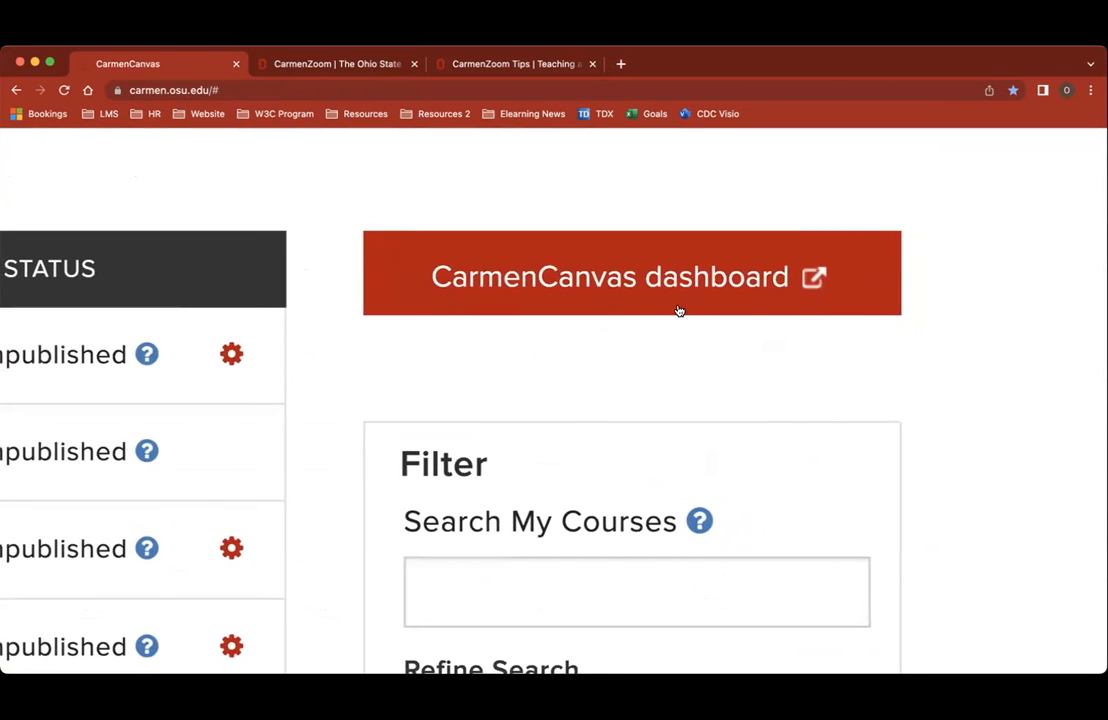
scroll(852, 359, "down", 5)
scroll(852, 359, "down", 3)
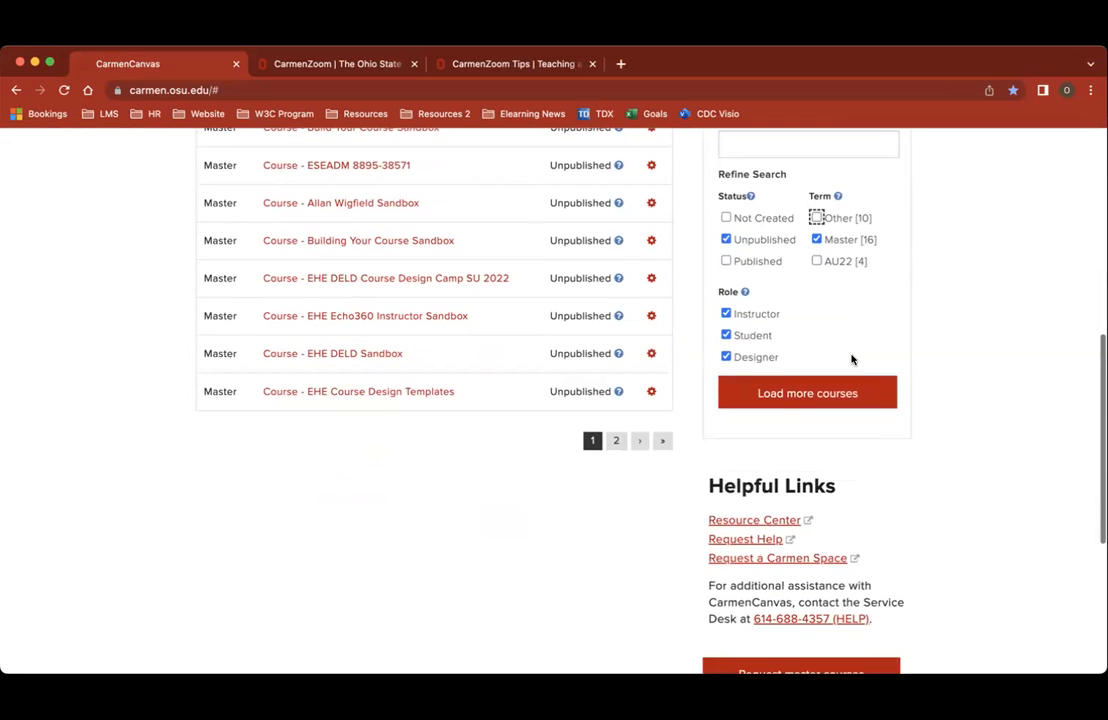
scroll(869, 503, "down", 3)
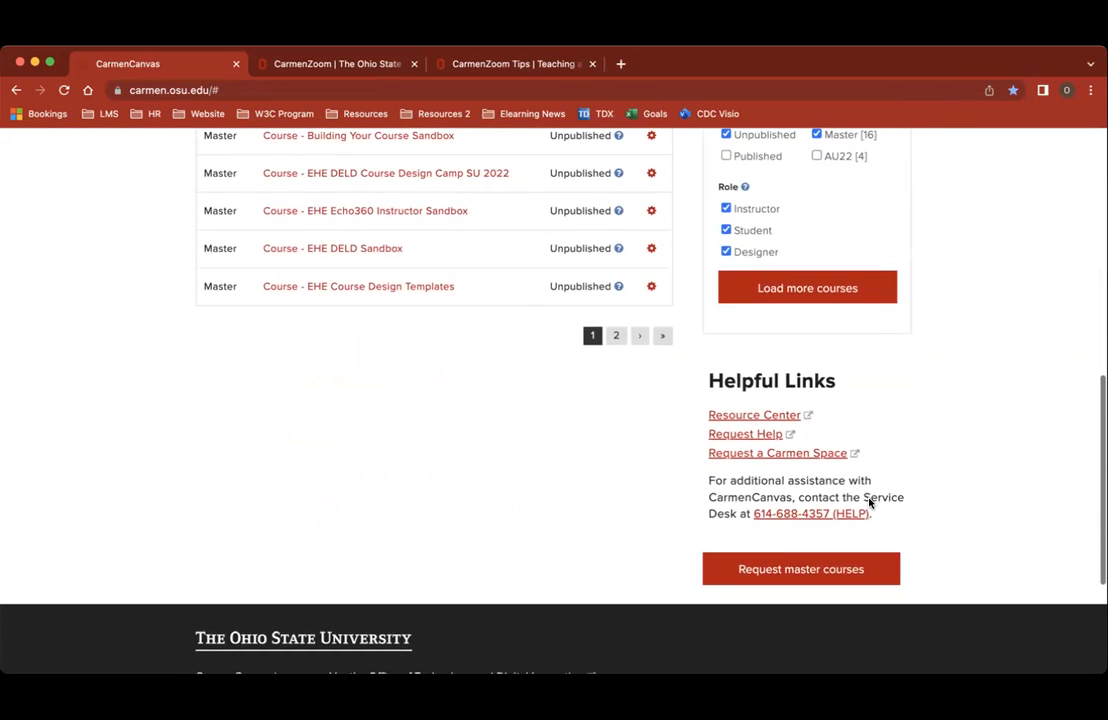
scroll(869, 503, "up", 5)
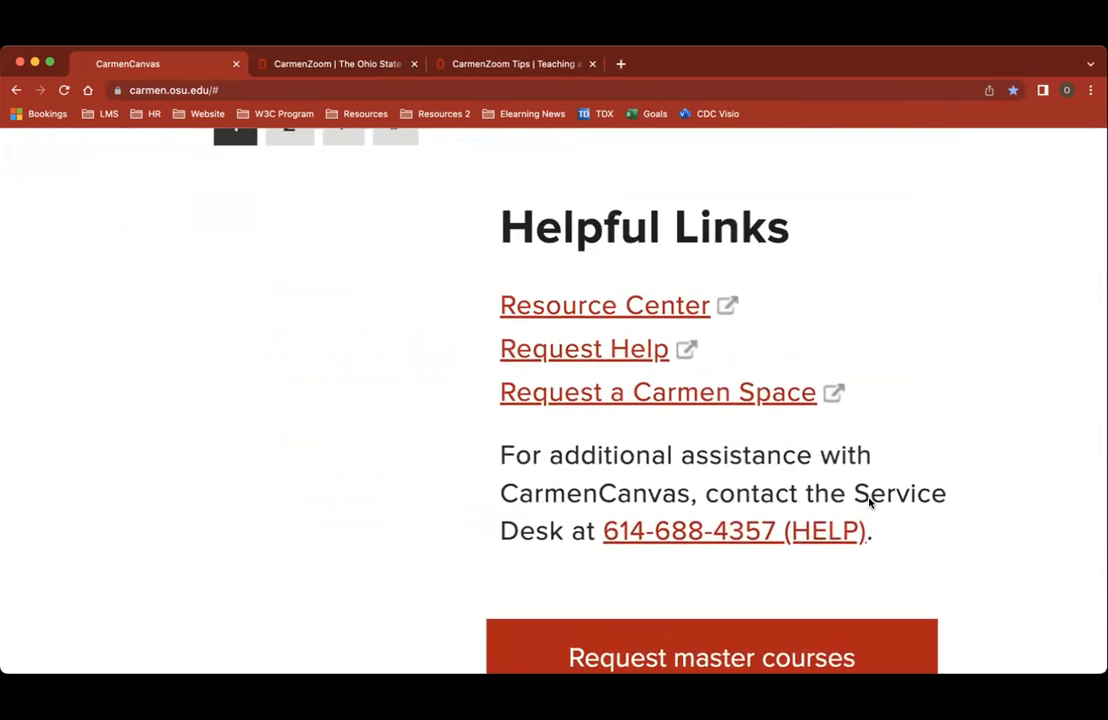
scroll(869, 503, "right", 5)
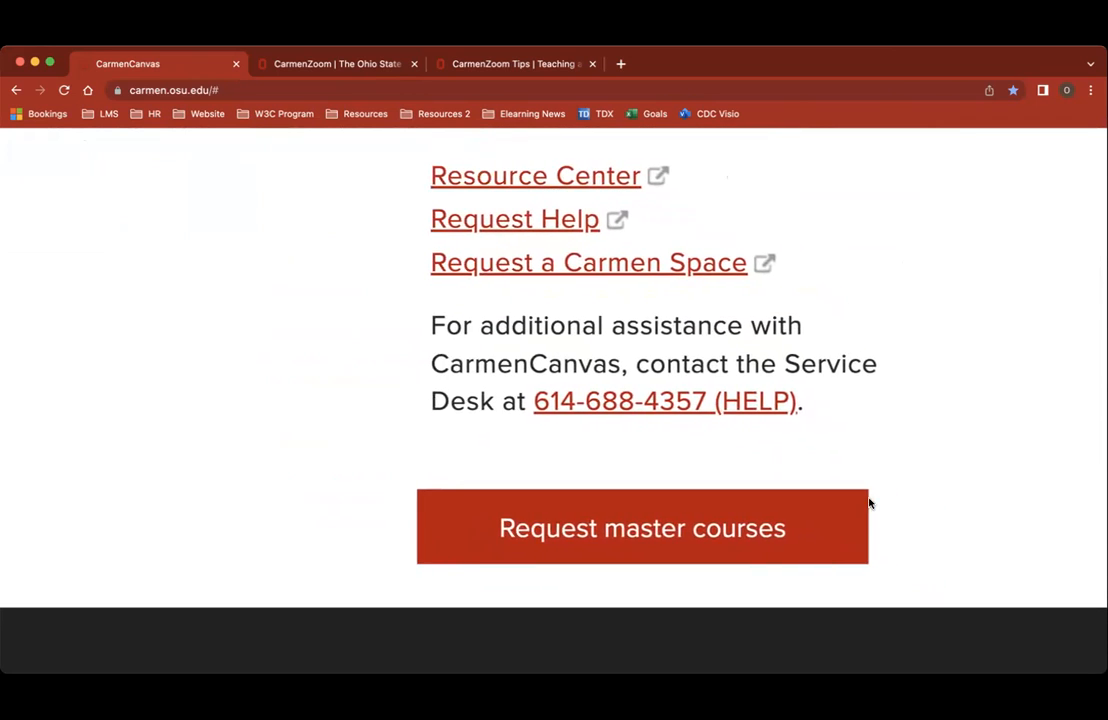
scroll(869, 503, "left", 1)
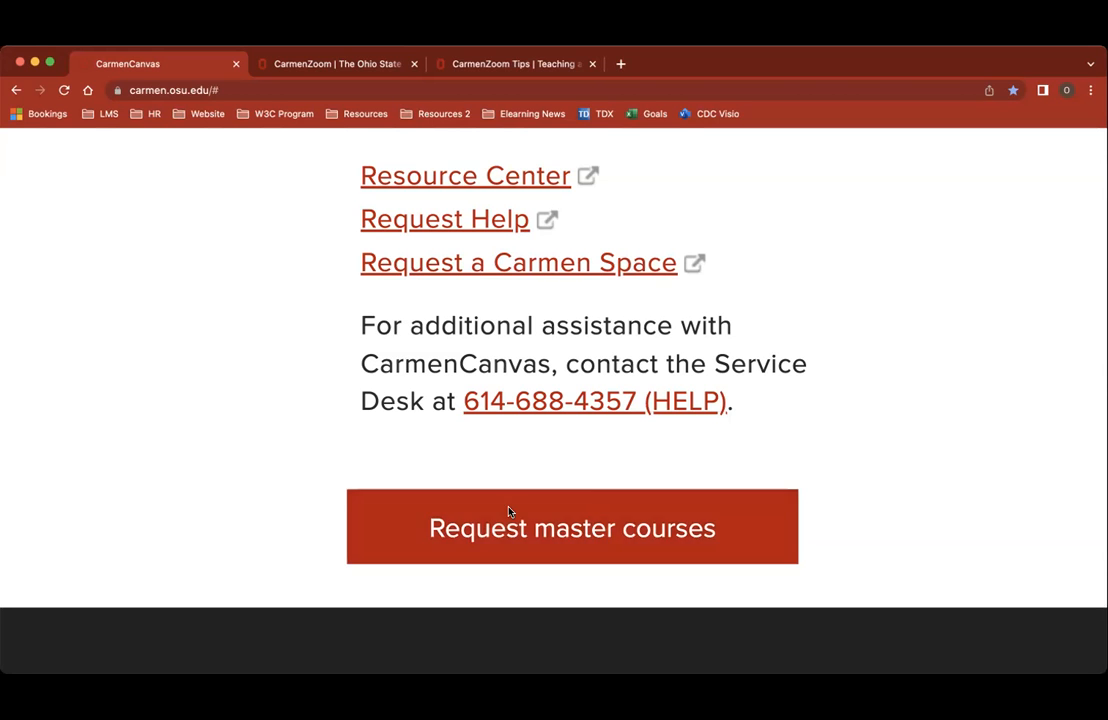
Open the CarmenCanvas dashboard and look at its Published Courses and Unpublished Courses sections
scroll(596, 472, "up", 5)
scroll(596, 467, "up", 6)
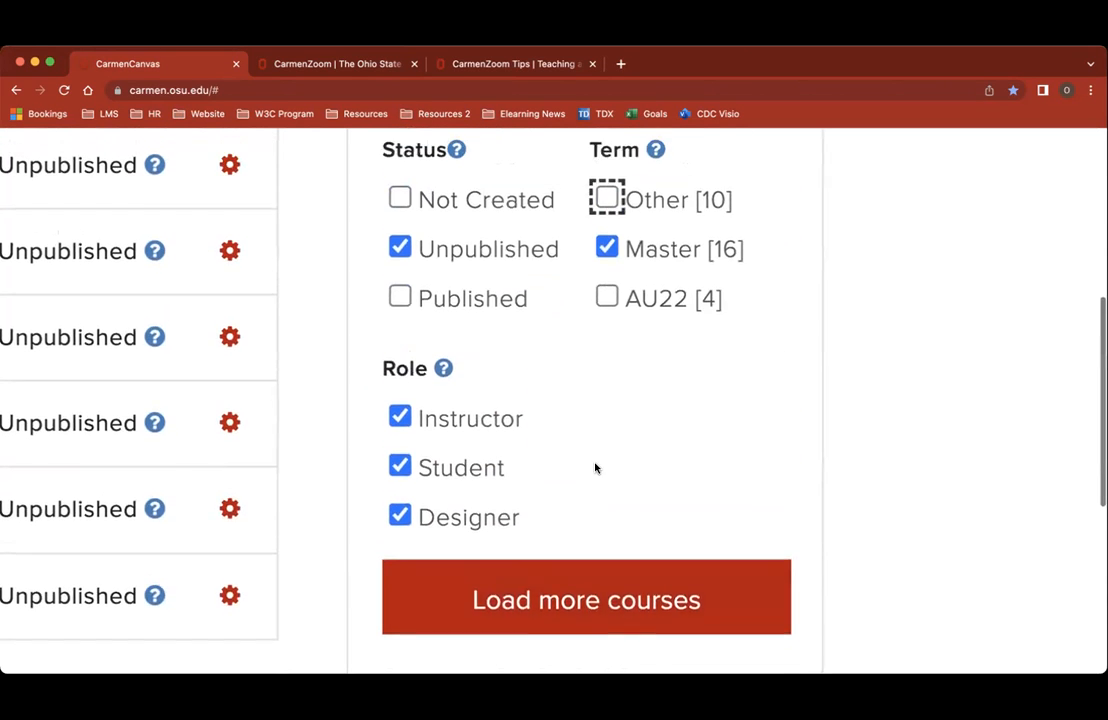
scroll(596, 467, "down", 5)
scroll(596, 467, "up", 2)
scroll(595, 467, "up", 2)
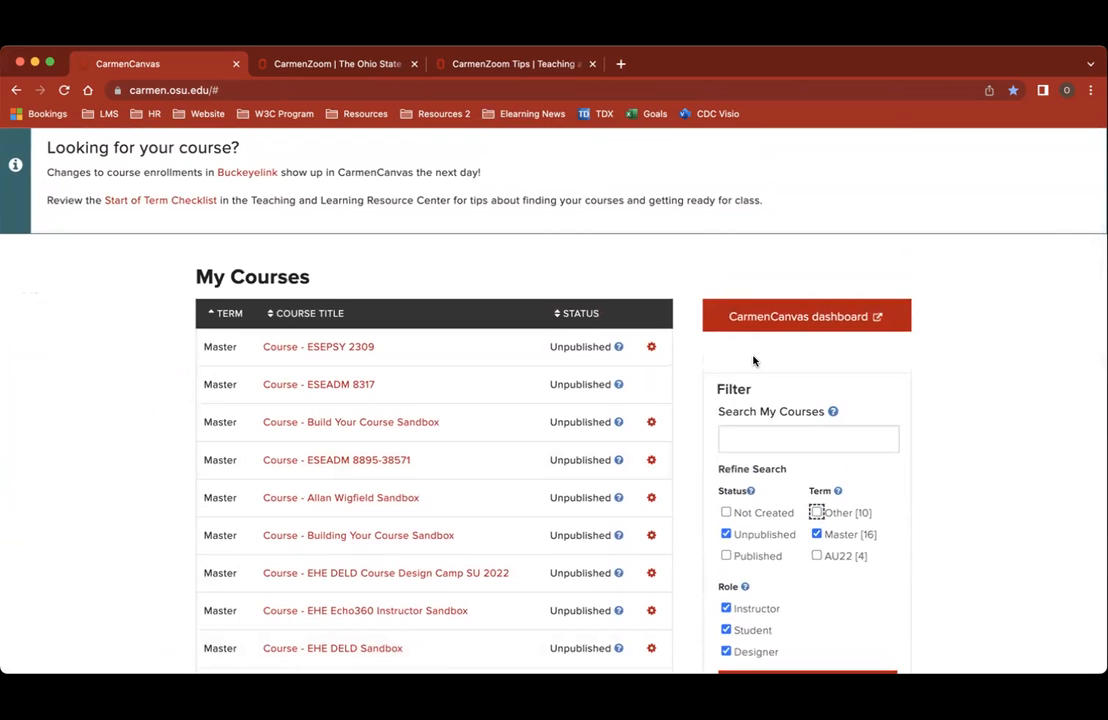
left_click(818, 319)
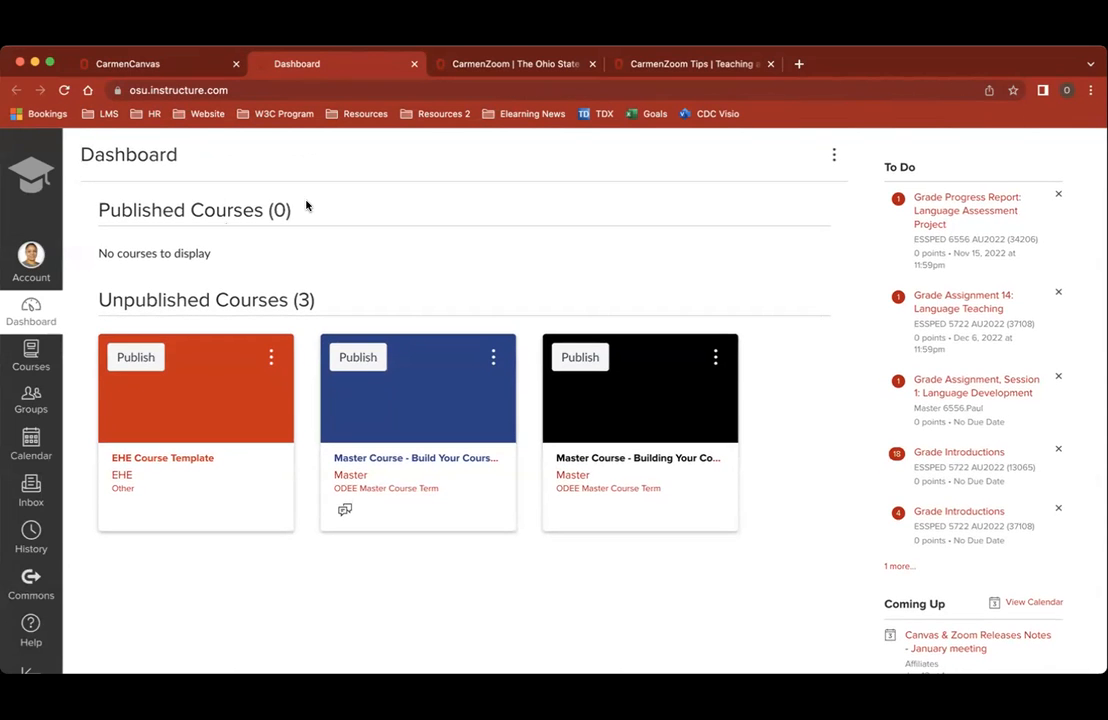
left_click_drag(90, 210, 268, 214)
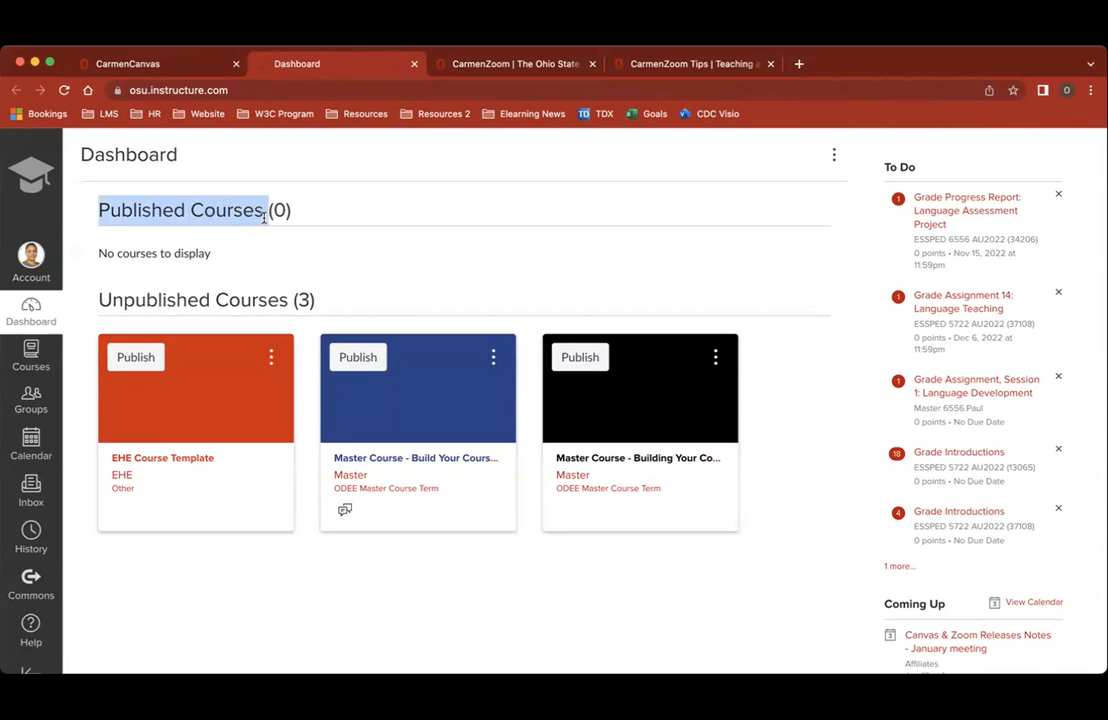
left_click_drag(97, 300, 330, 303)
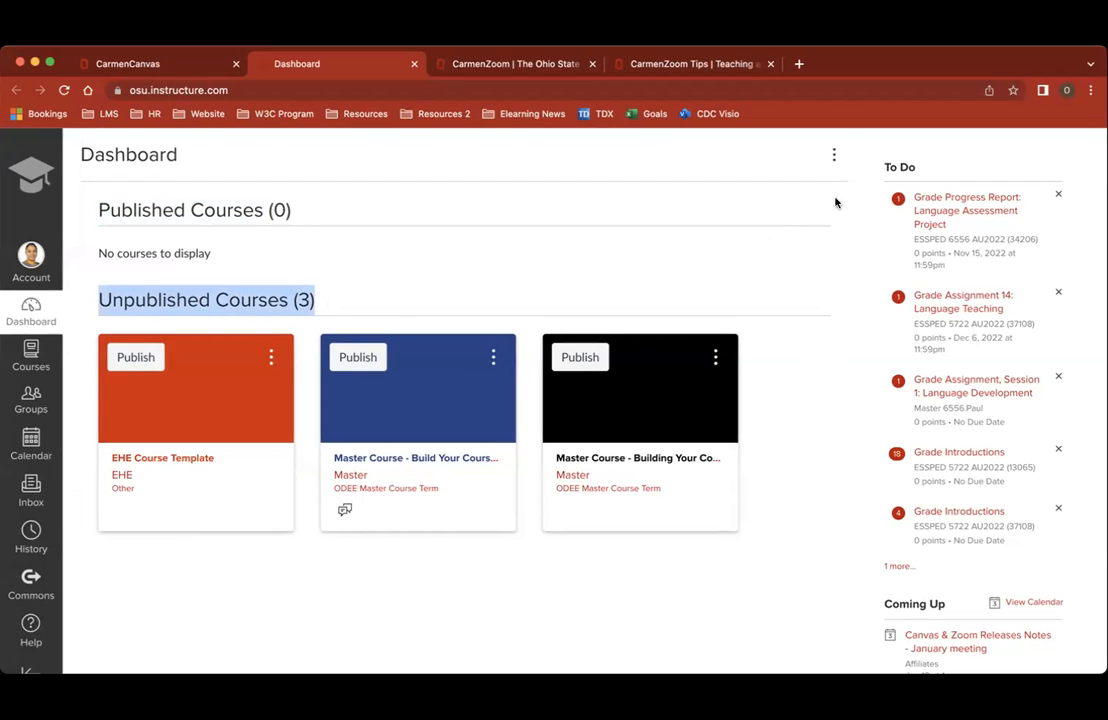
Turn the dashboard's Color Overlay off and back on
left_click(834, 155)
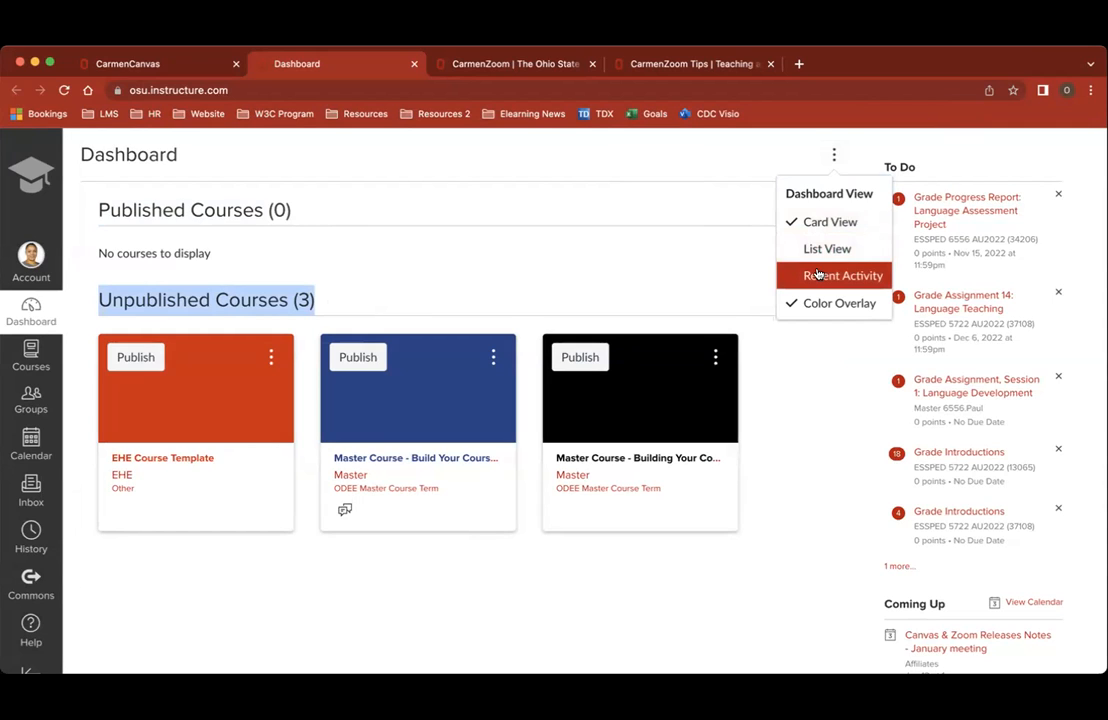
left_click(804, 303)
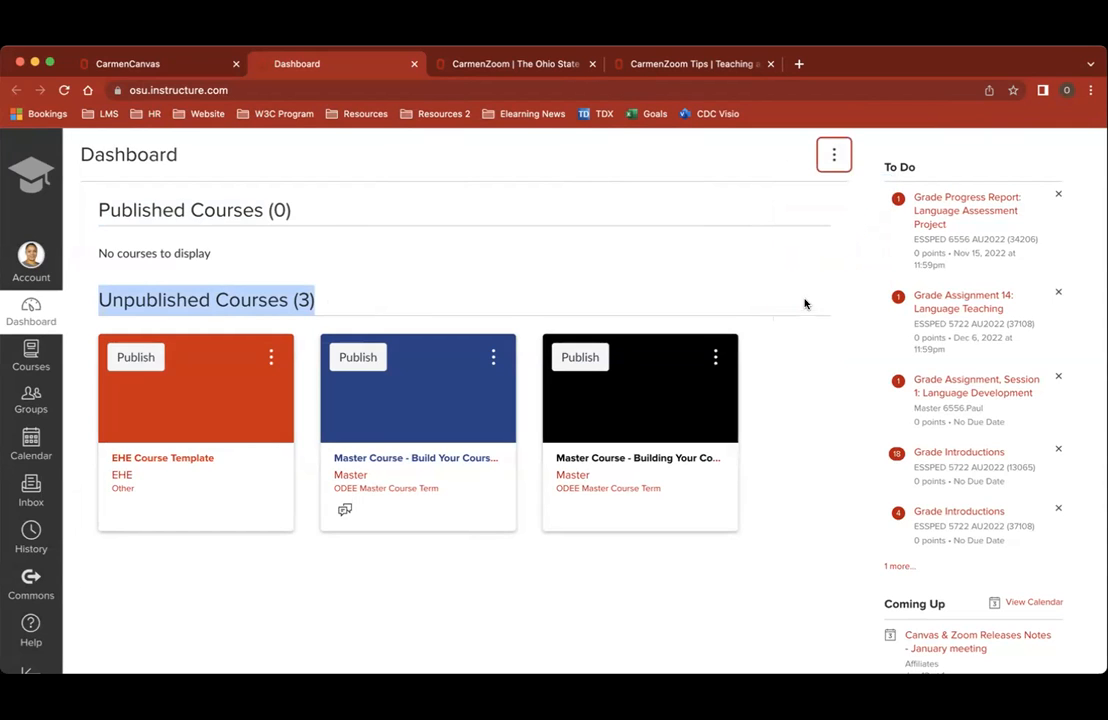
left_click(841, 168)
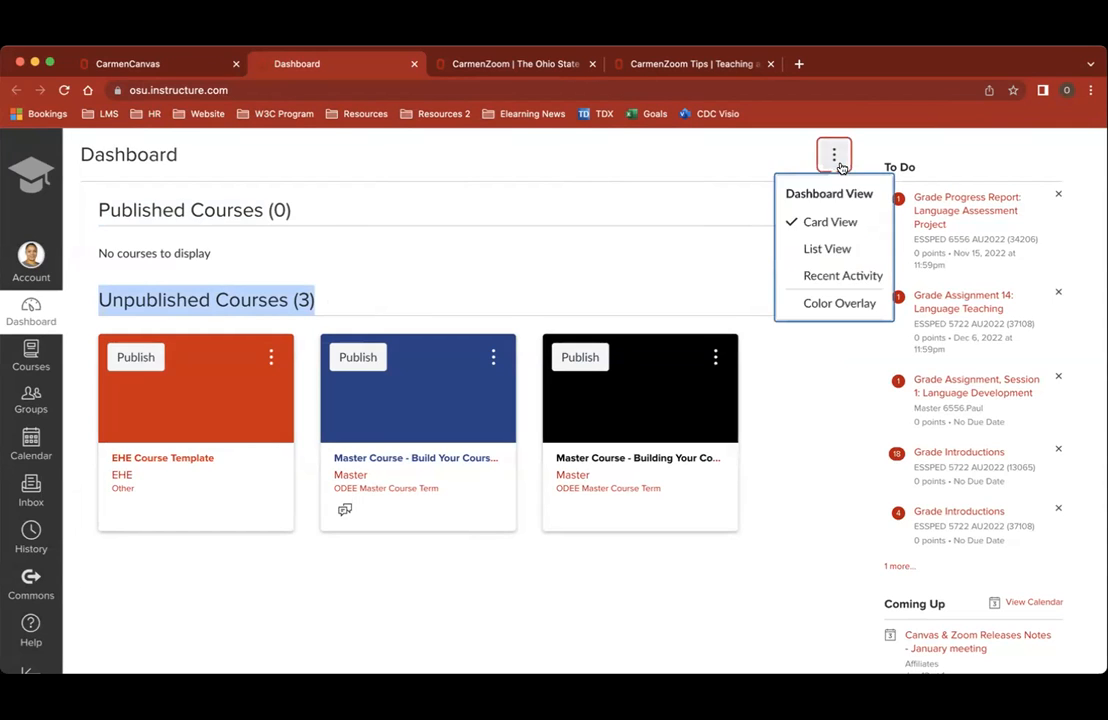
left_click(800, 306)
Switch the dashboard to List View and look through the upcoming calendar events
left_click(835, 155)
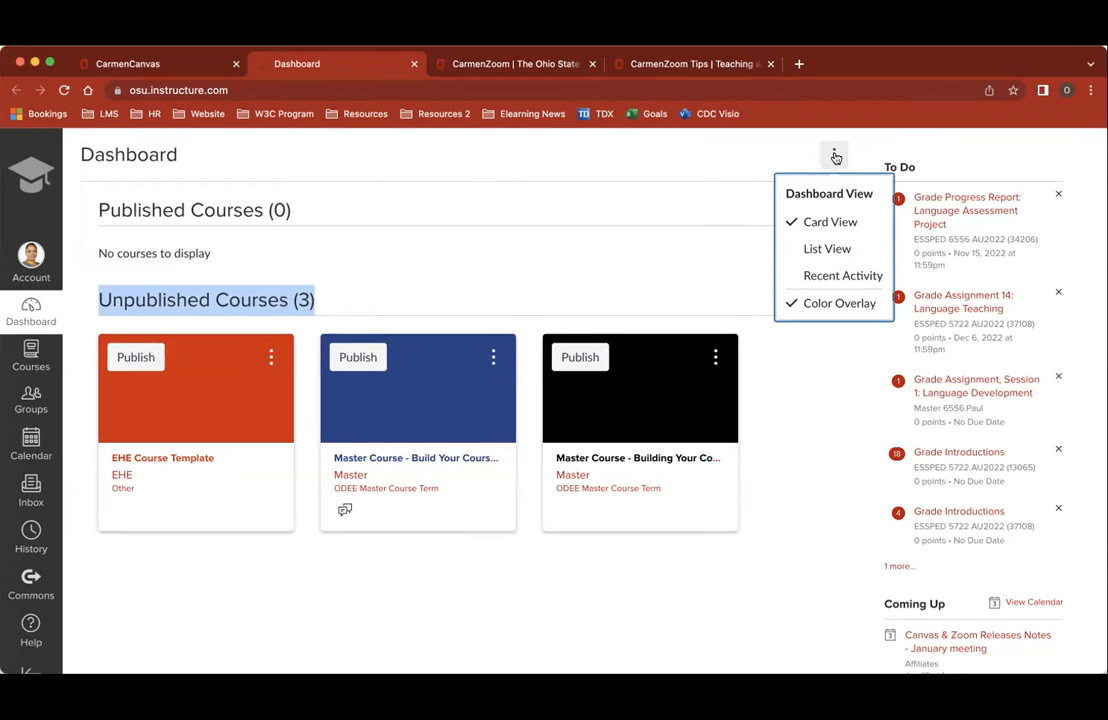
left_click(804, 243)
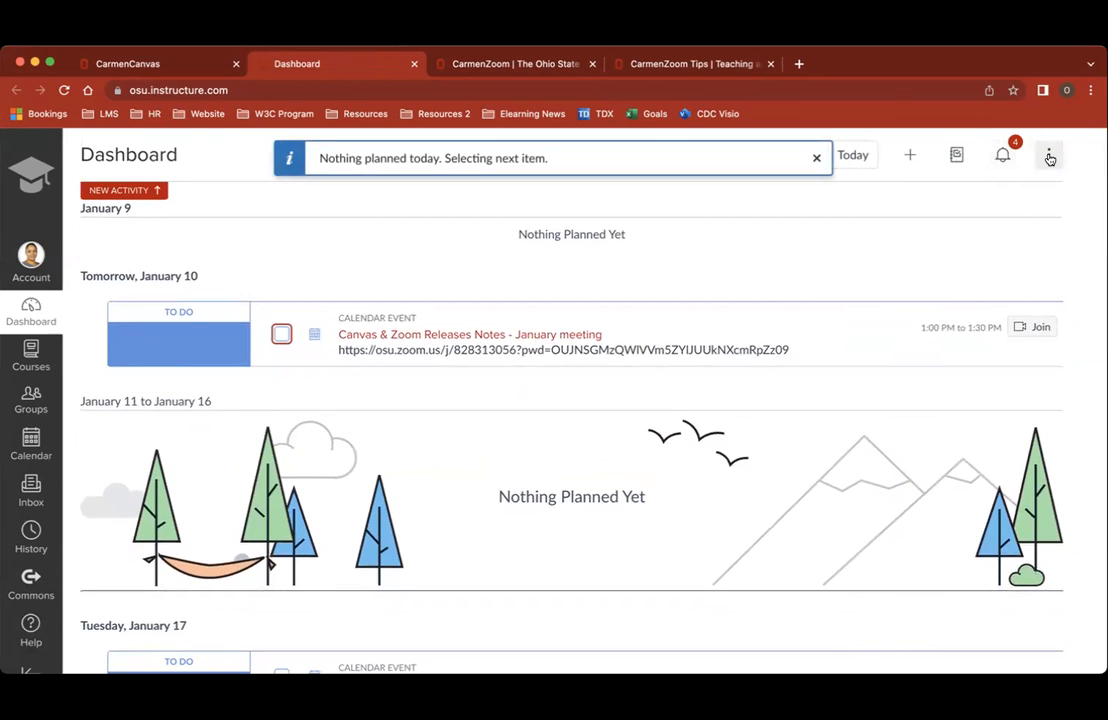
scroll(1016, 324, "down", 5)
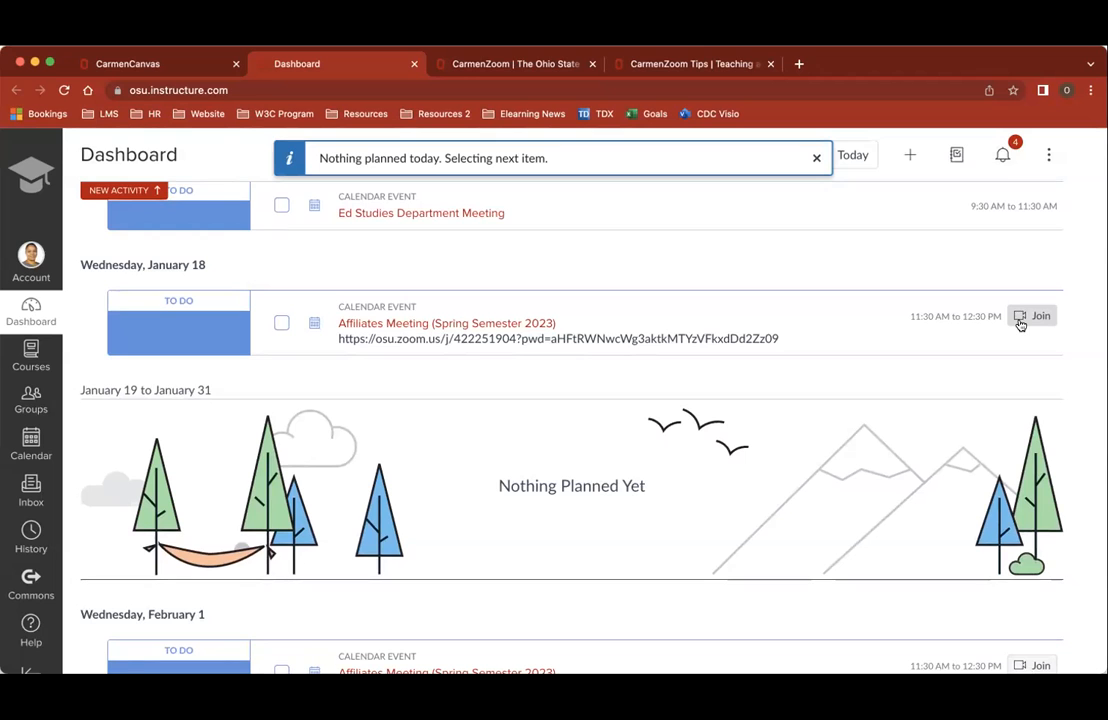
scroll(1020, 323, "up", 5)
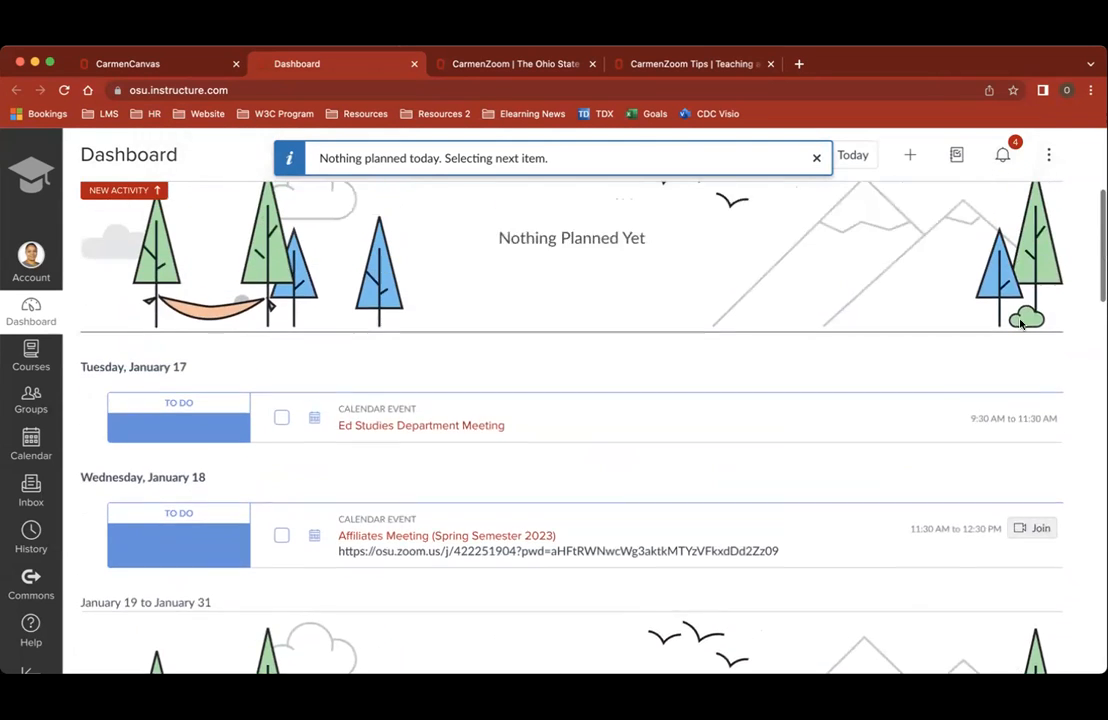
scroll(1020, 323, "up", 5)
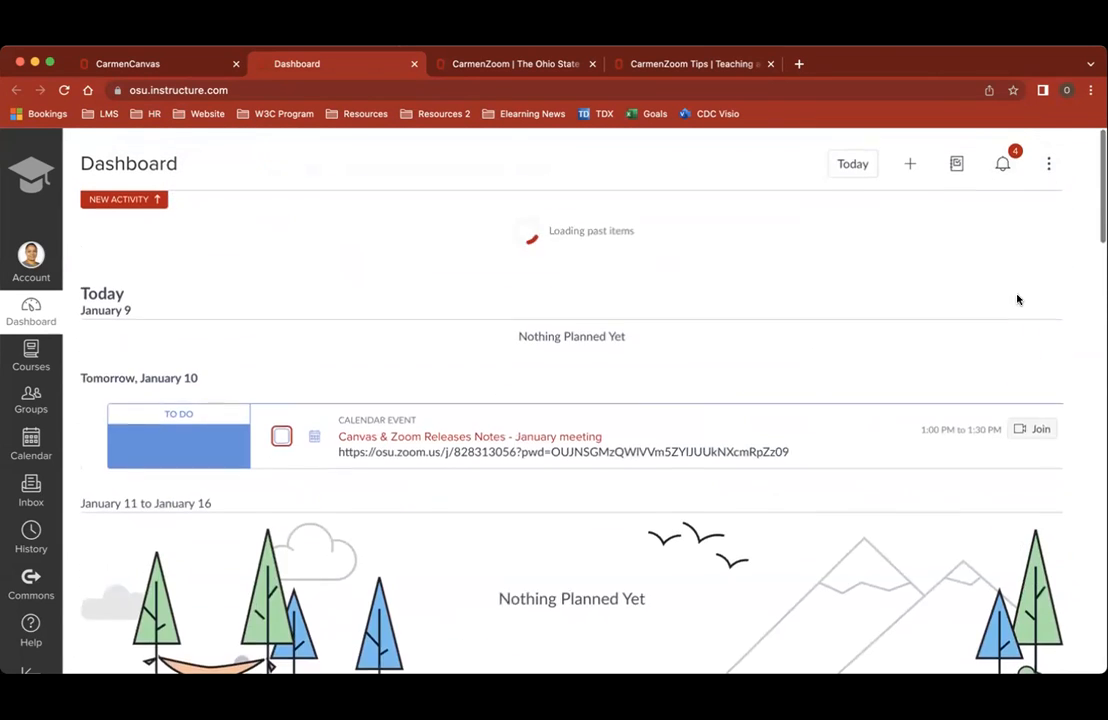
Show the dashboard's Recent Activity view and return to Card View
left_click(1047, 158)
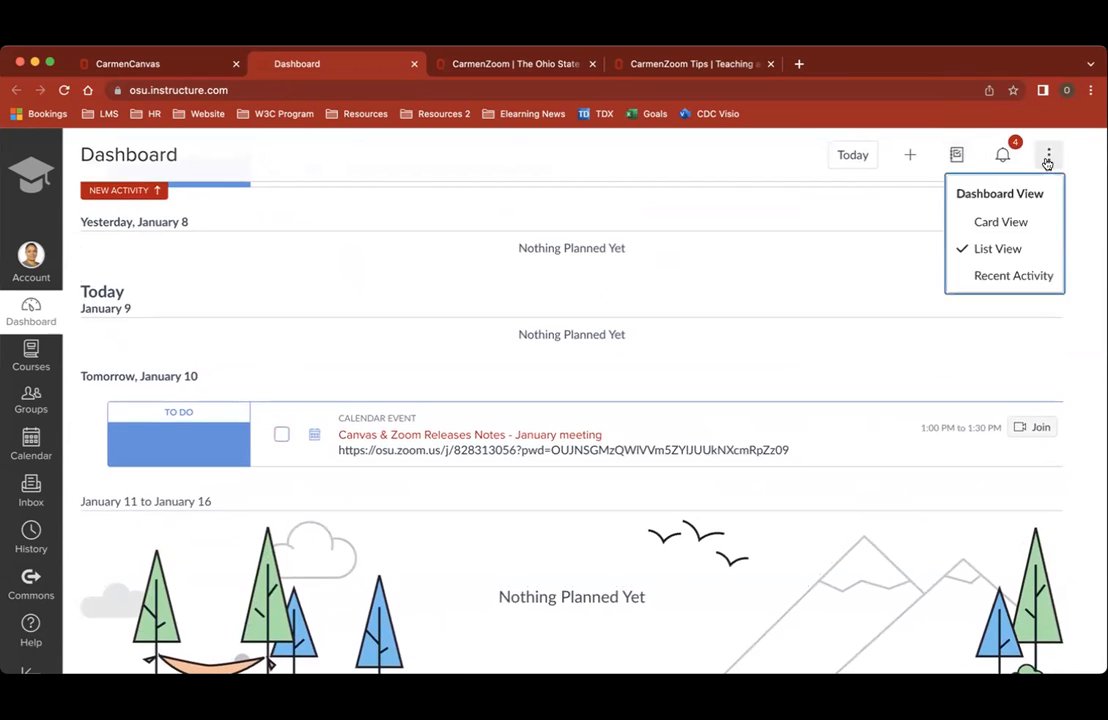
left_click(1000, 276)
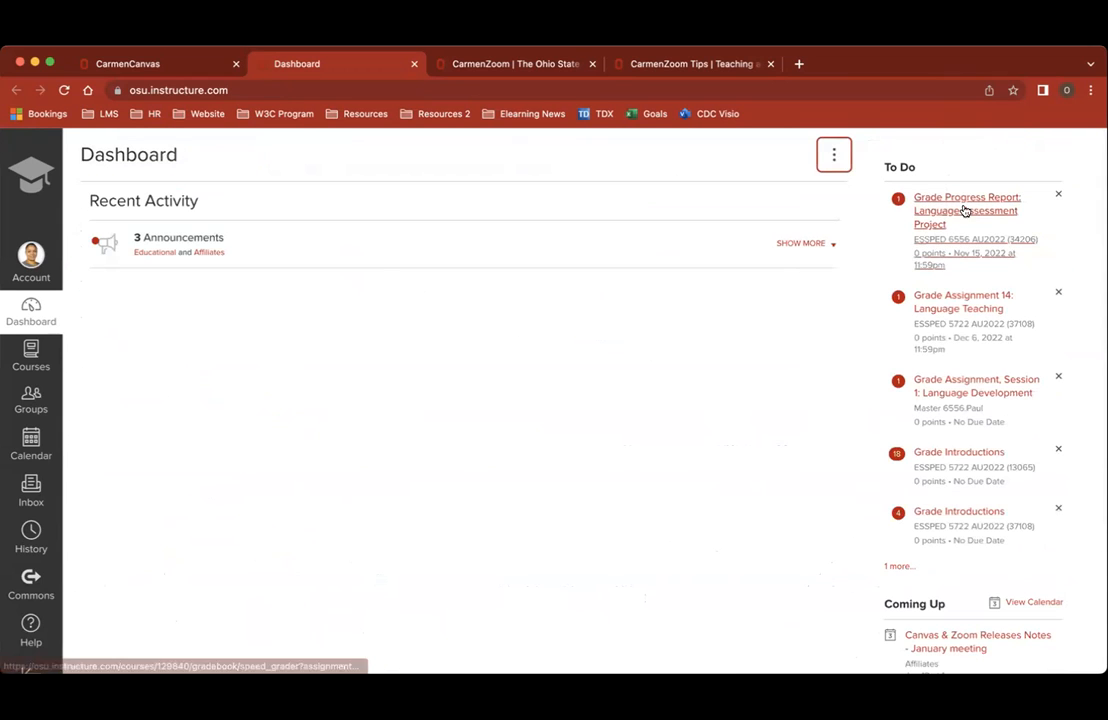
left_click(832, 156)
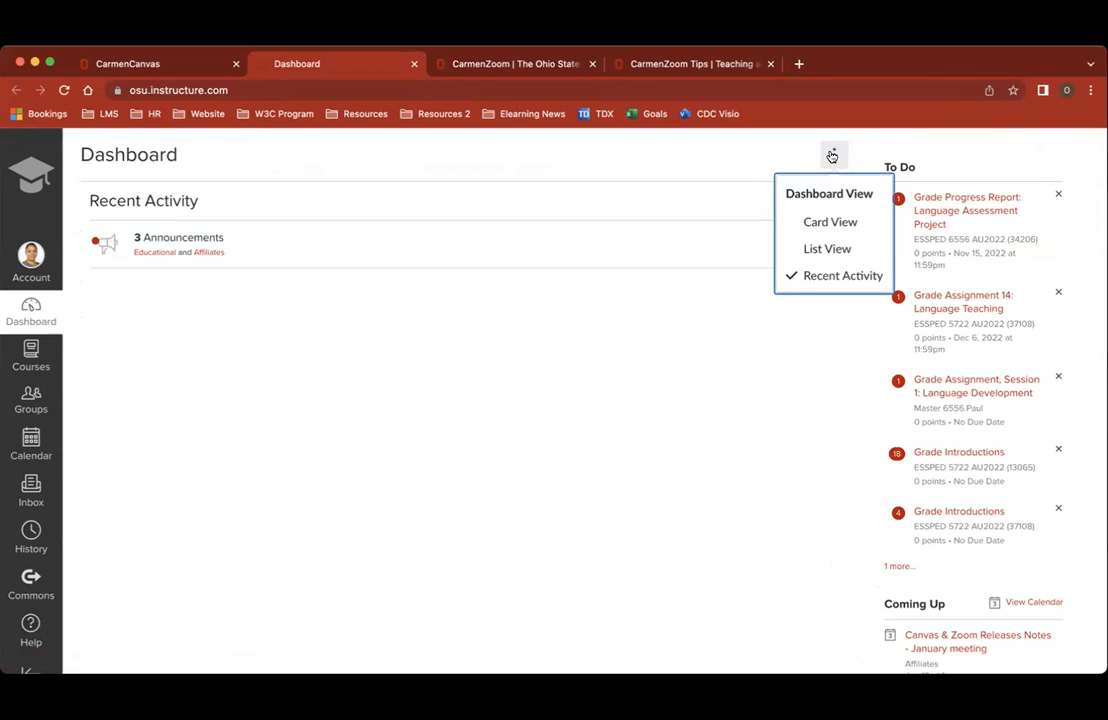
left_click(810, 222)
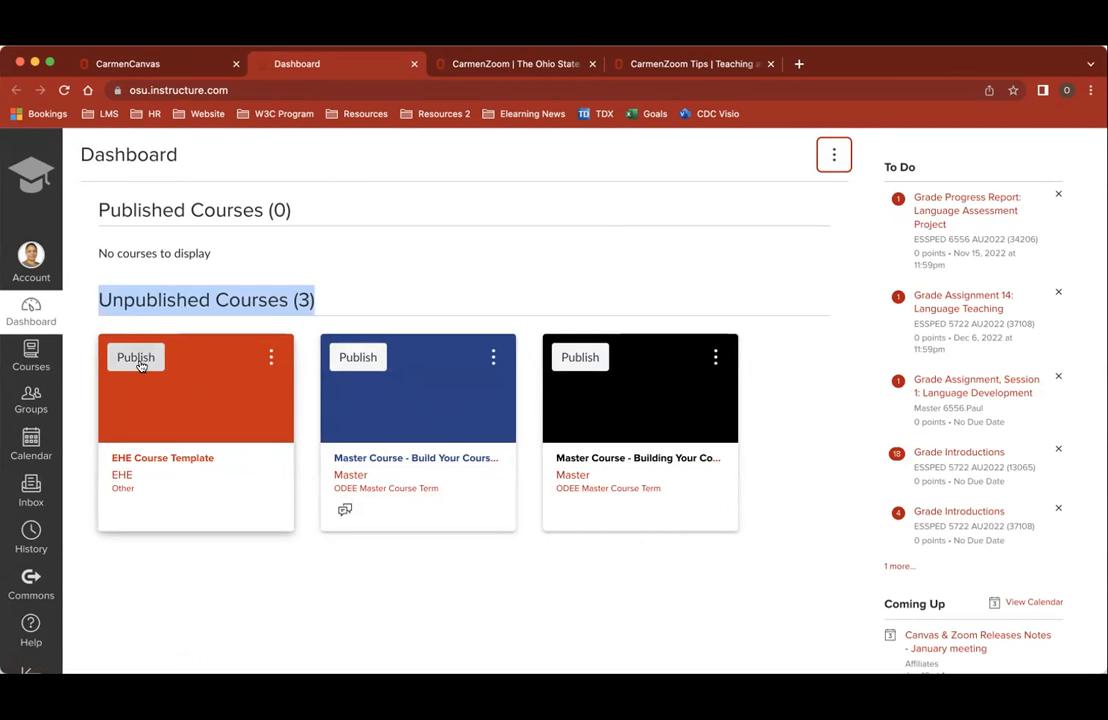
Examine the unpublished course cards up close, including their Publish controls, titles, course codes and terms
scroll(141, 366, "up", 5)
scroll(141, 366, "left", 1)
scroll(141, 366, "down", 2)
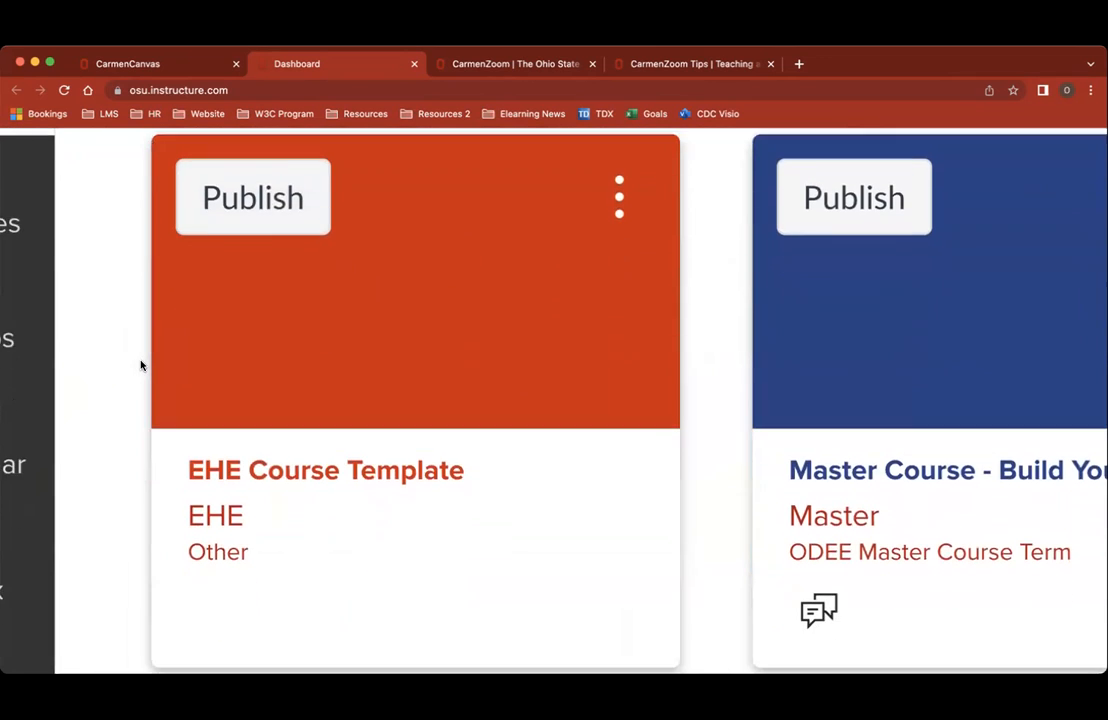
scroll(141, 366, "right", 1)
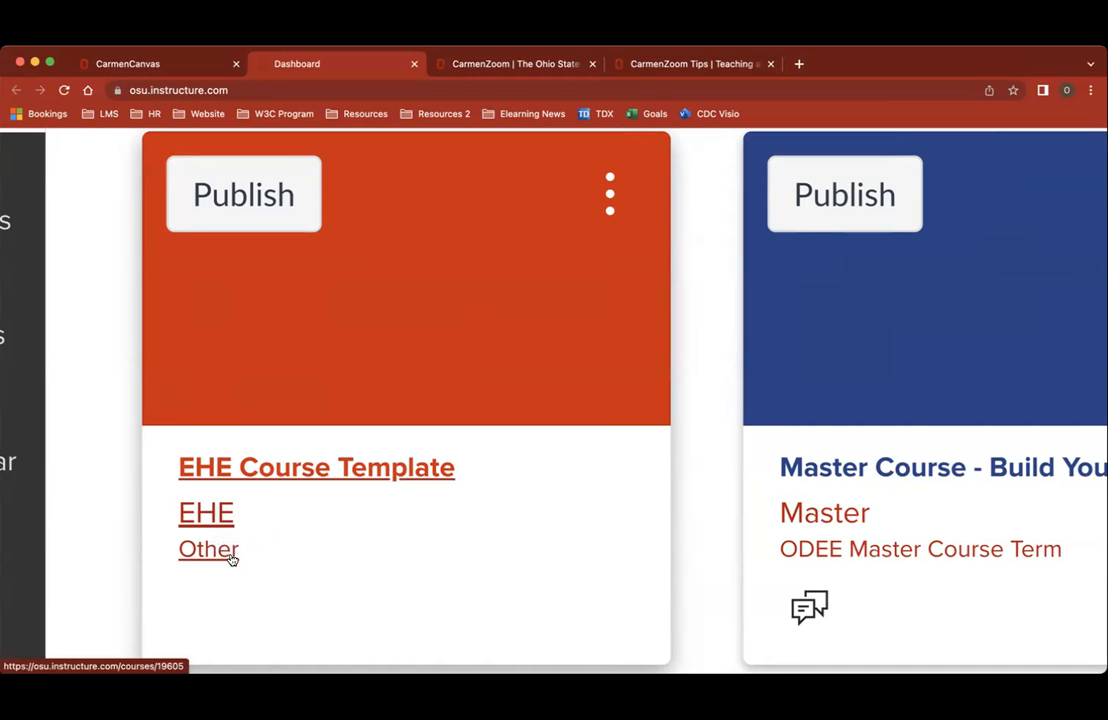
scroll(459, 508, "right", 10)
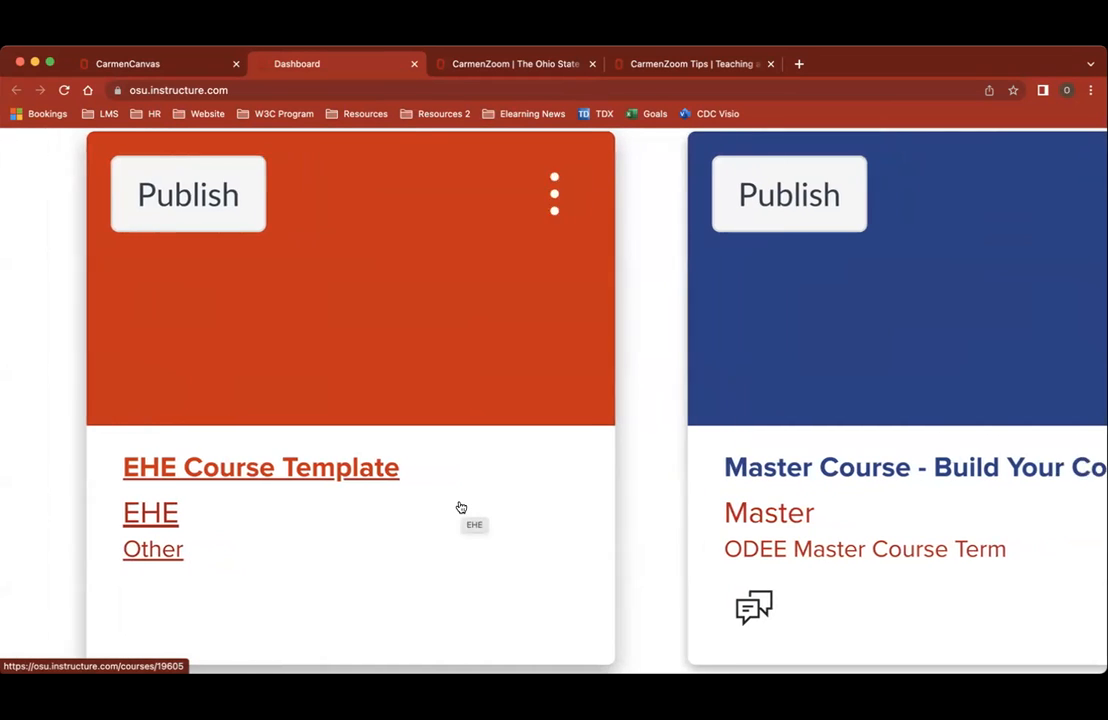
scroll(460, 508, "right", 1)
scroll(460, 508, "down", 1)
scroll(460, 508, "up", 1)
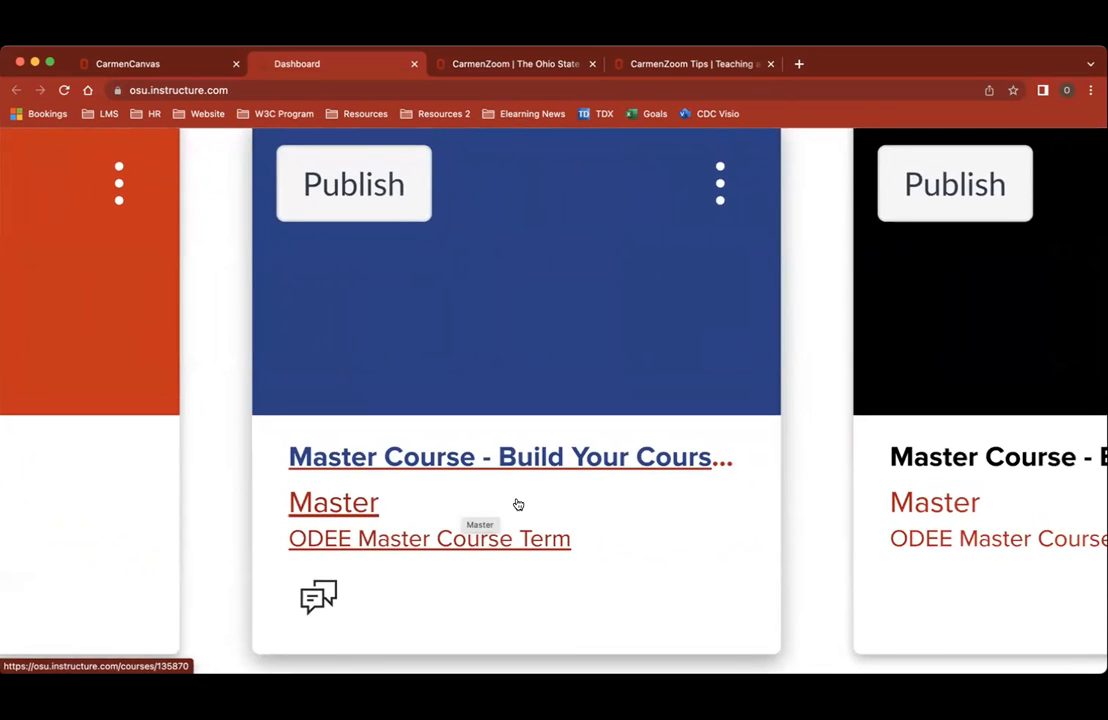
scroll(517, 505, "right", 5)
scroll(517, 504, "right", 1)
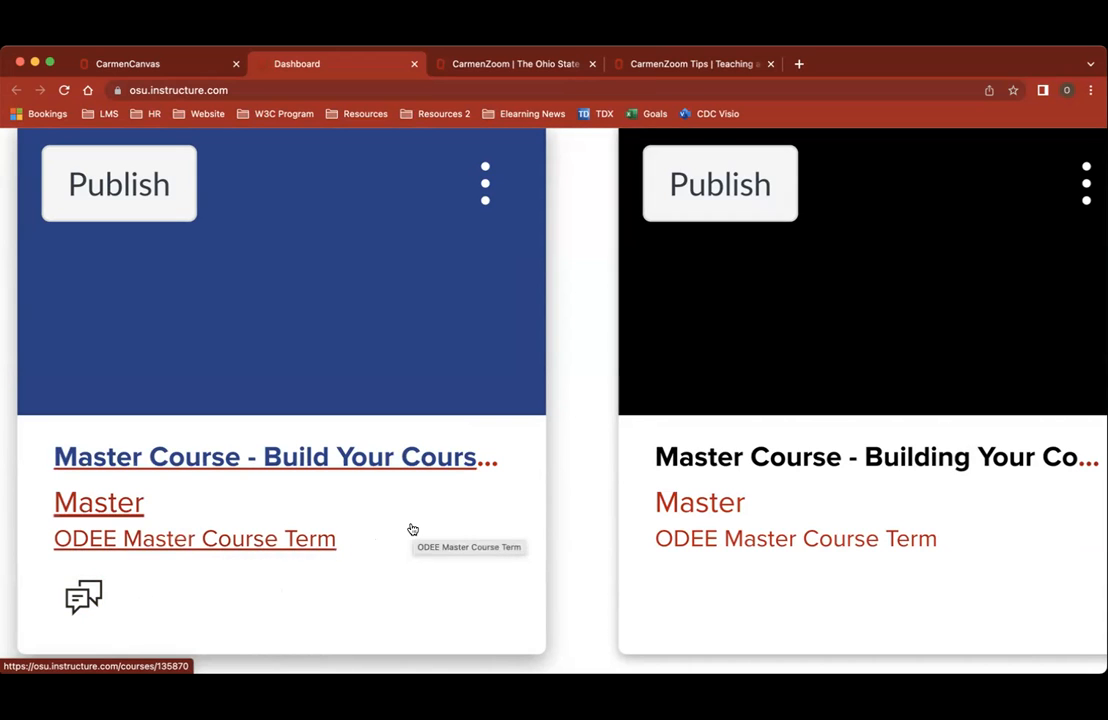
scroll(413, 529, "down", 5)
scroll(413, 529, "left", 3)
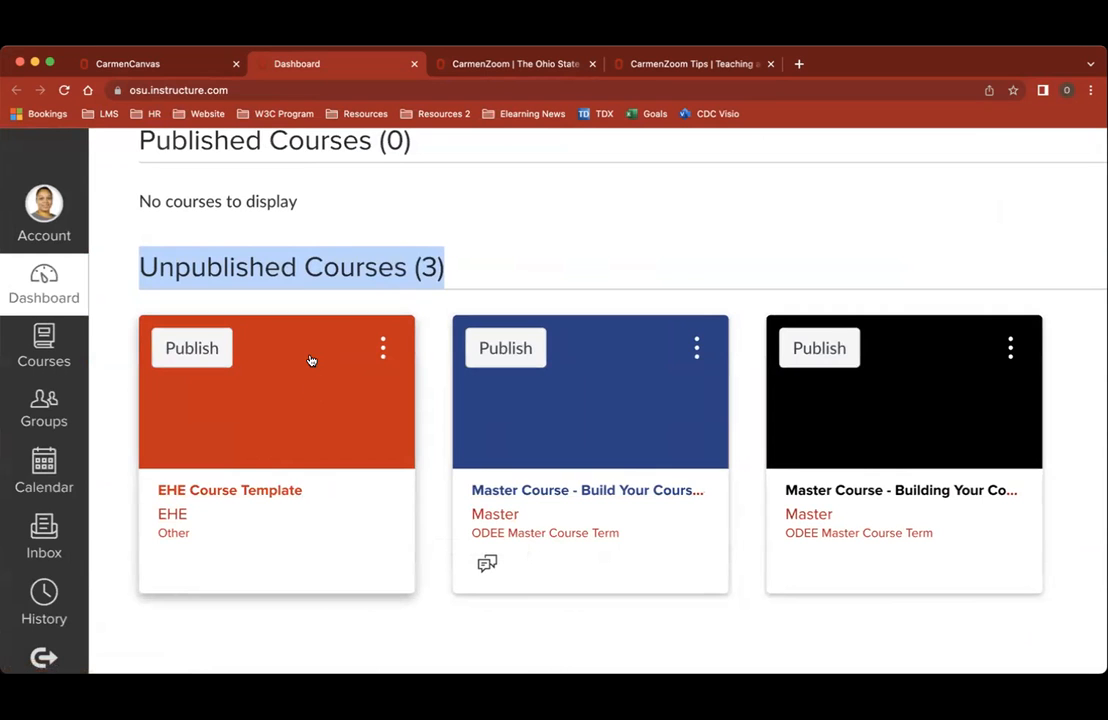
Open the EHE Course Template card's options, look at its nickname and color settings, and close them without changes
scroll(311, 360, "up", 5)
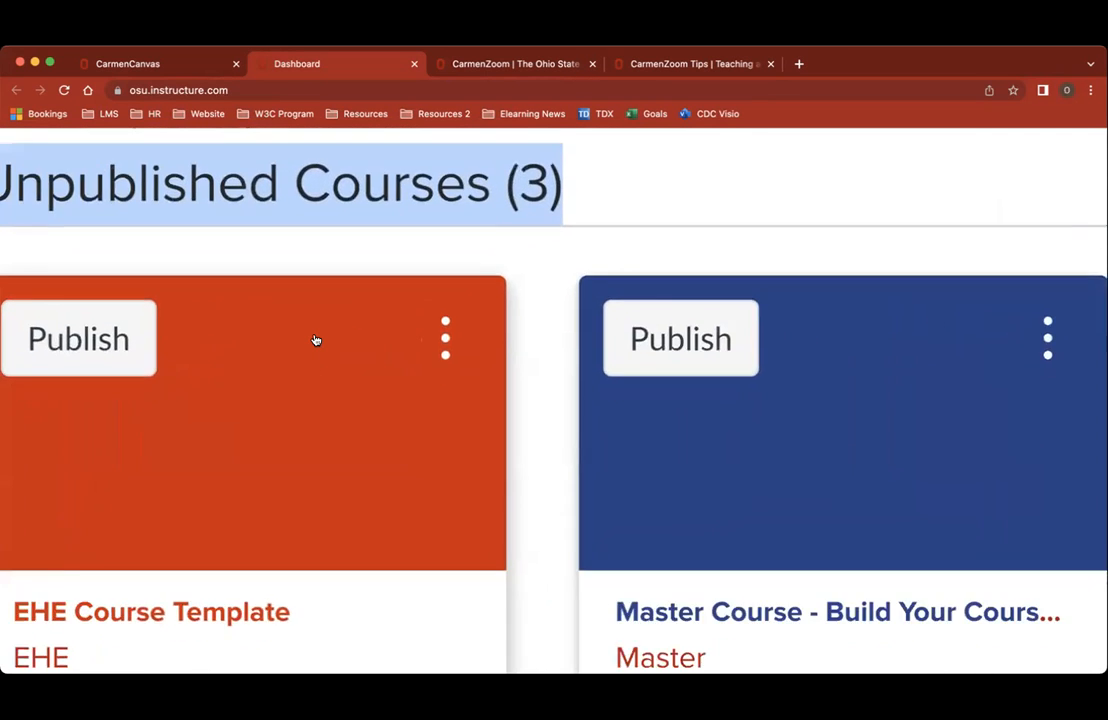
scroll(320, 341, "down", 1)
scroll(320, 341, "left", 1)
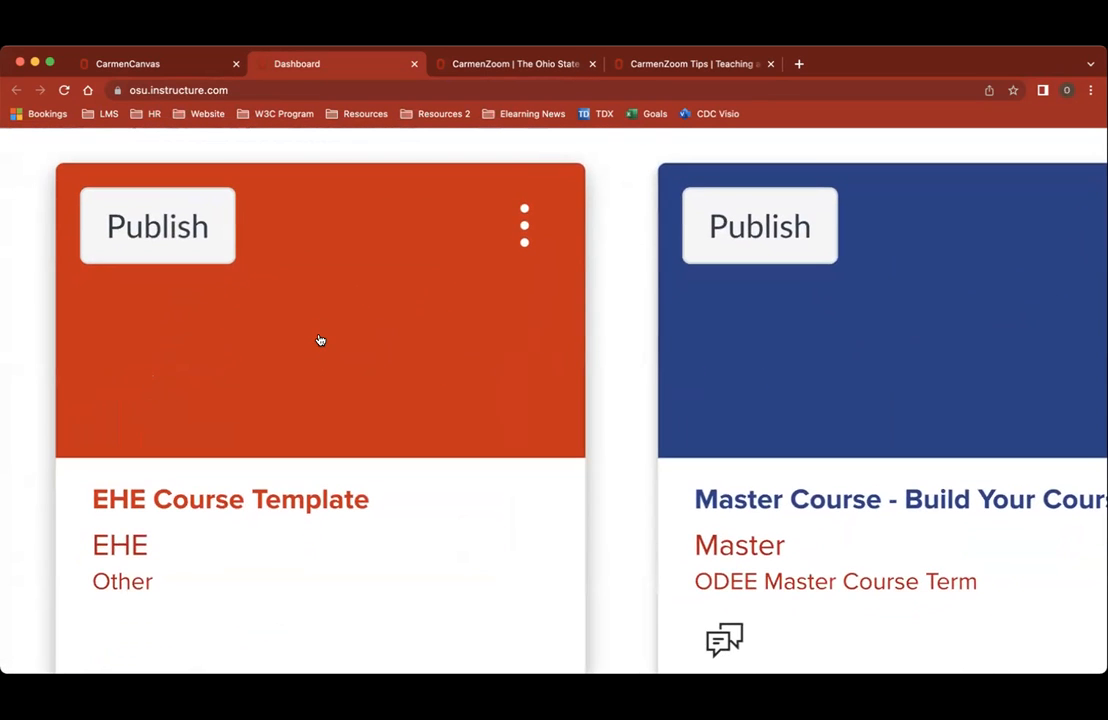
left_click(524, 229)
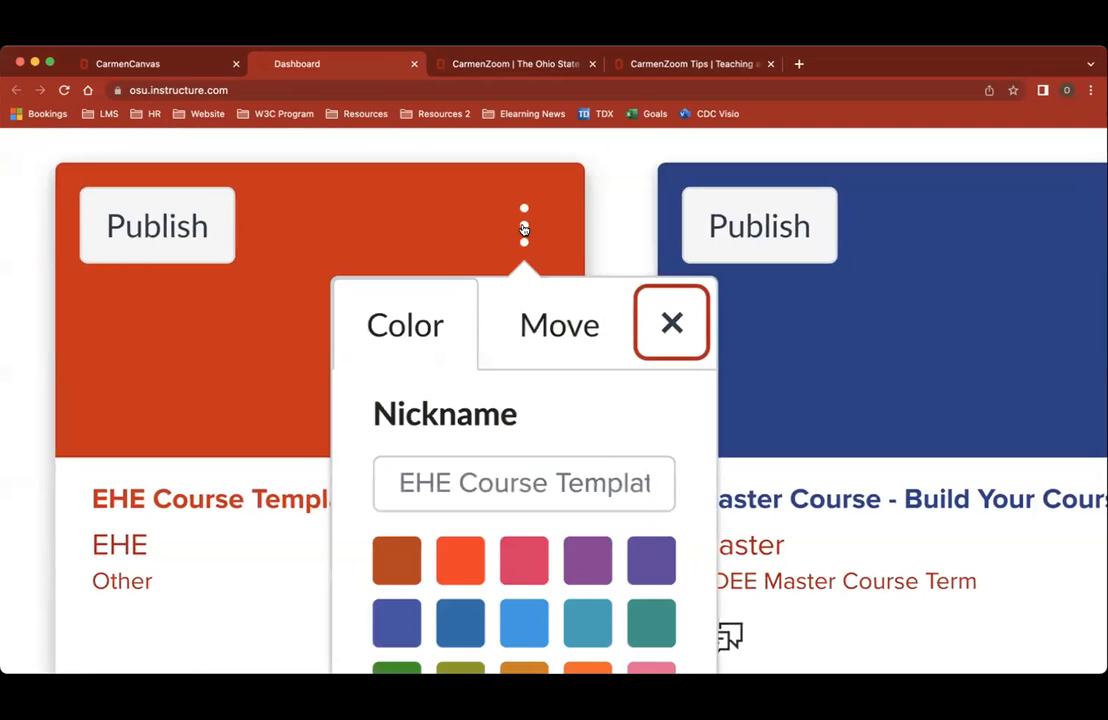
scroll(526, 360, "down", 2)
scroll(528, 360, "down", 1)
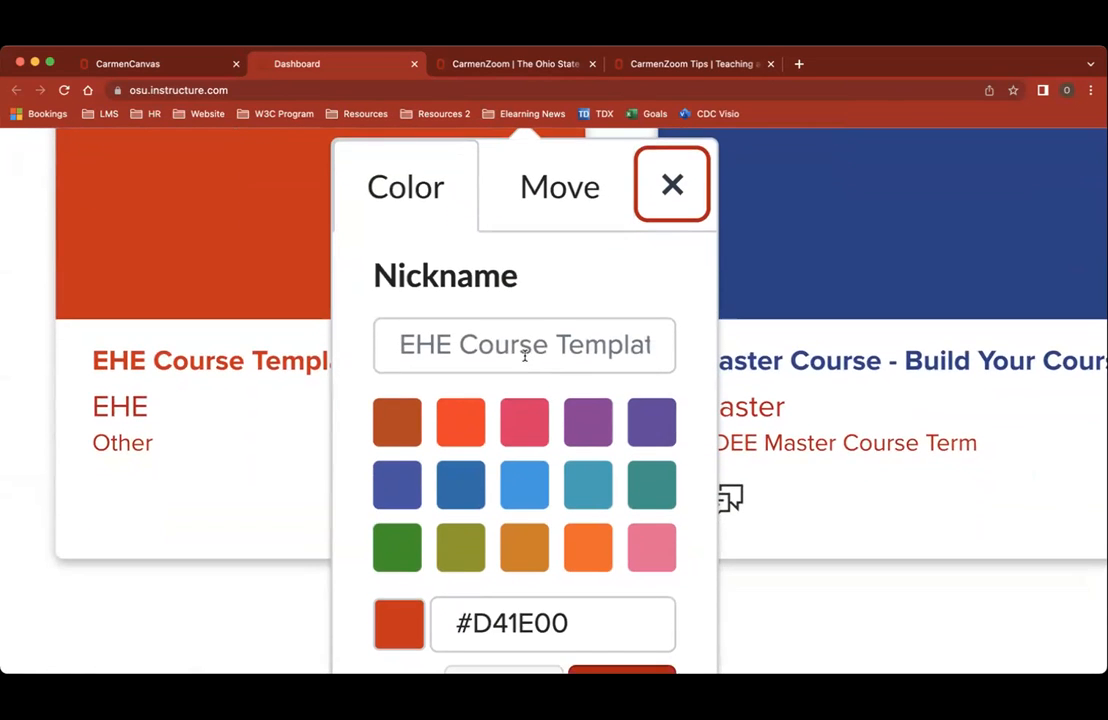
scroll(524, 350, "down", 3)
scroll(524, 355, "down", 3)
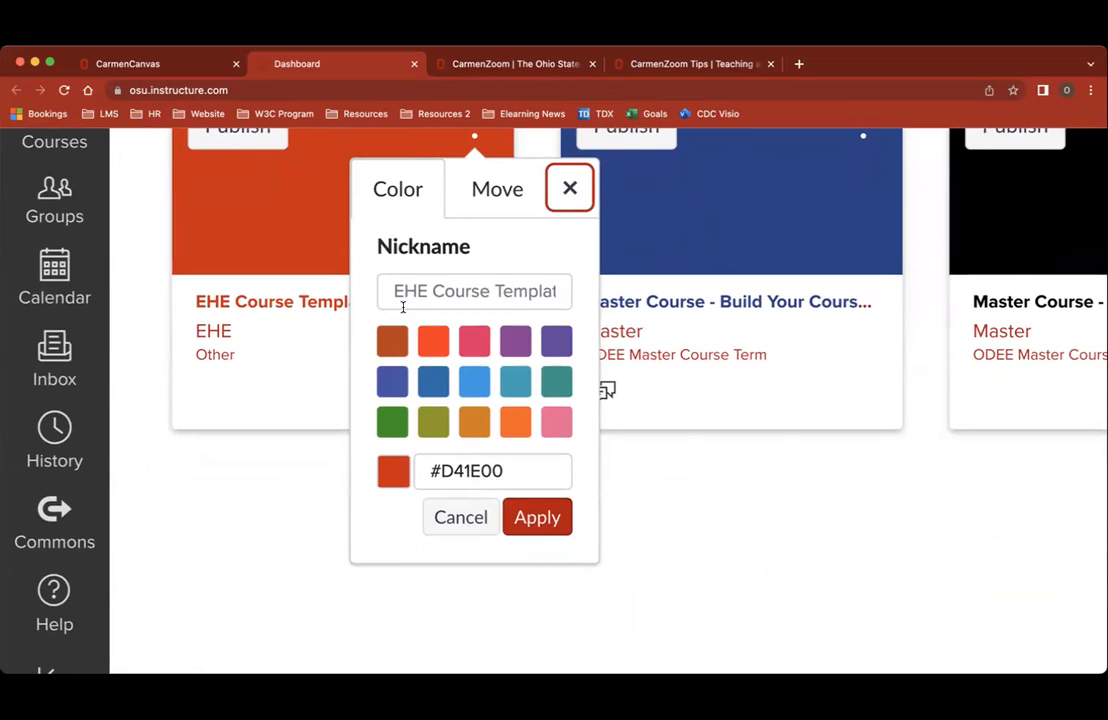
left_click(410, 291)
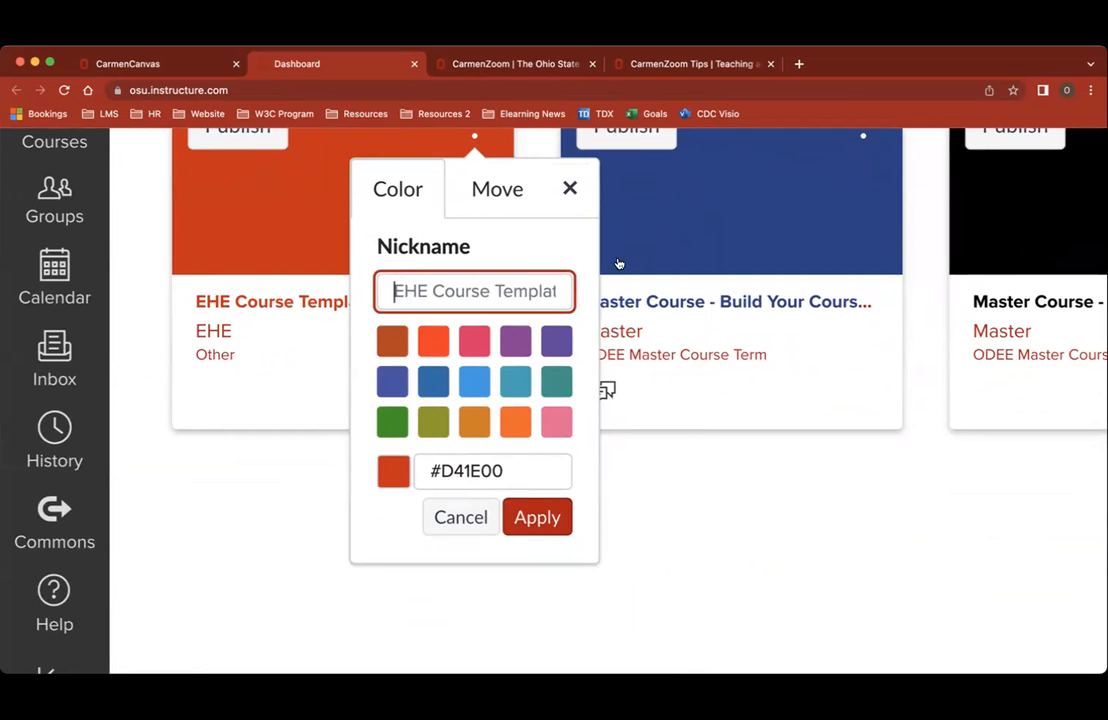
left_click(570, 188)
Enter "BYC - Unfinished" as the nickname of the black "Master Course - Building Your Co..." card in its options
scroll(702, 266, "right", 2)
scroll(702, 266, "right", 3)
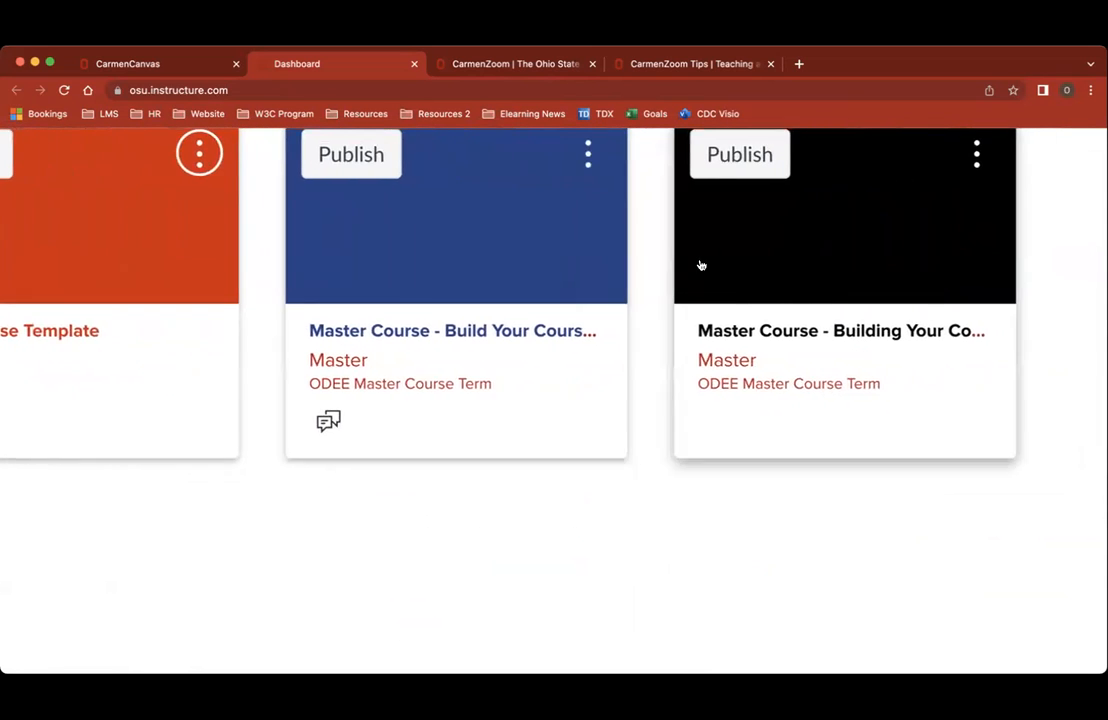
scroll(700, 266, "up", 2)
scroll(795, 275, "right", 4)
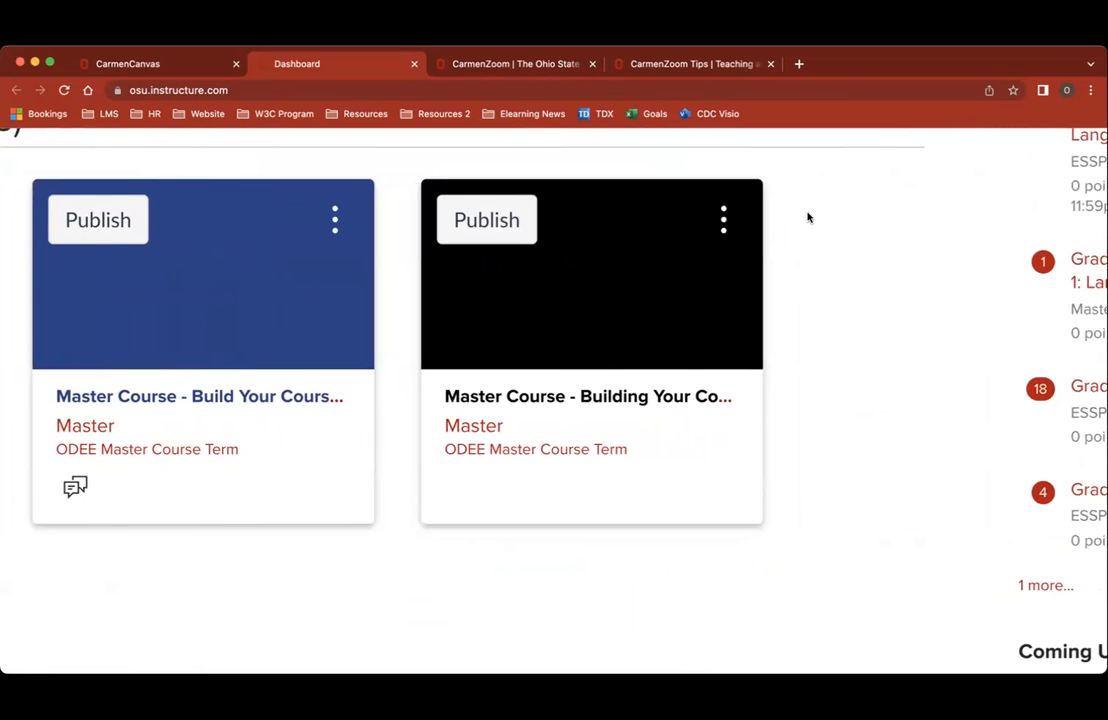
scroll(806, 218, "up", 5)
scroll(806, 218, "left", 4)
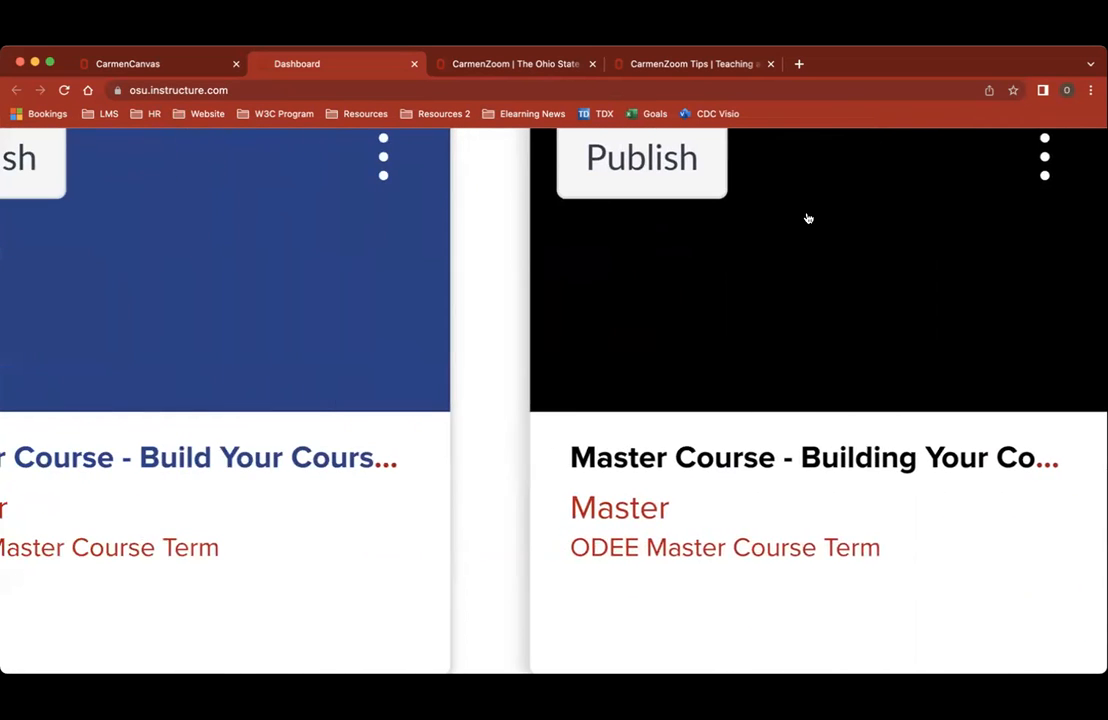
scroll(868, 472, "right", 4)
scroll(868, 472, "up", 2)
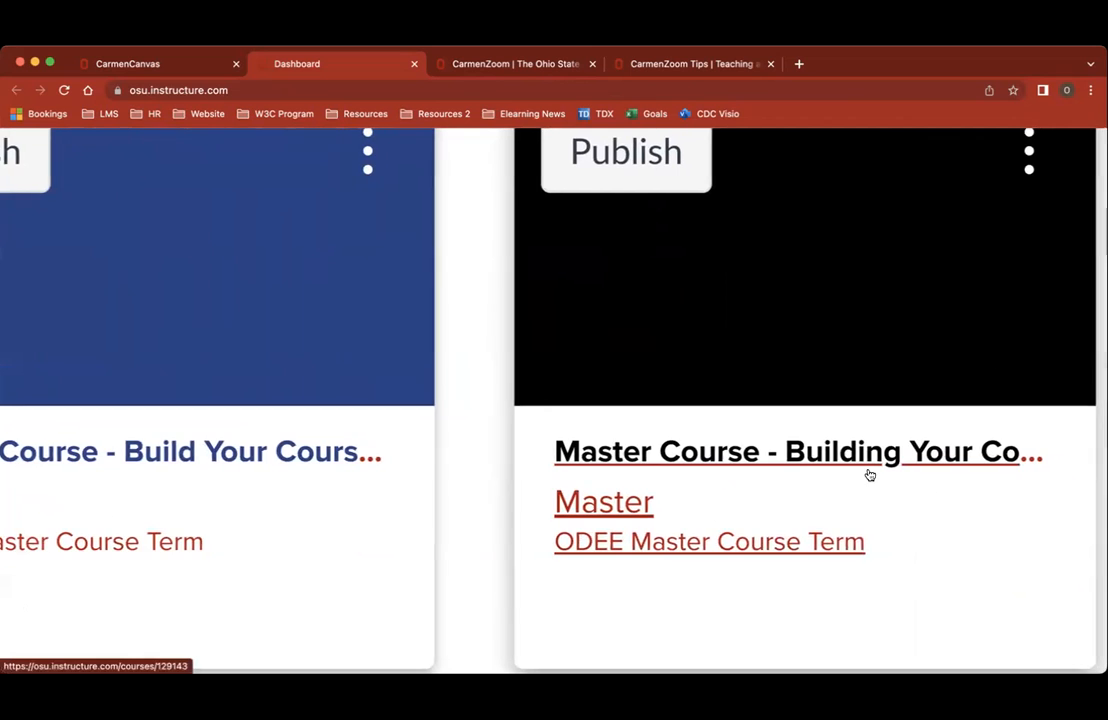
scroll(868, 472, "right", 2)
scroll(868, 472, "down", 1)
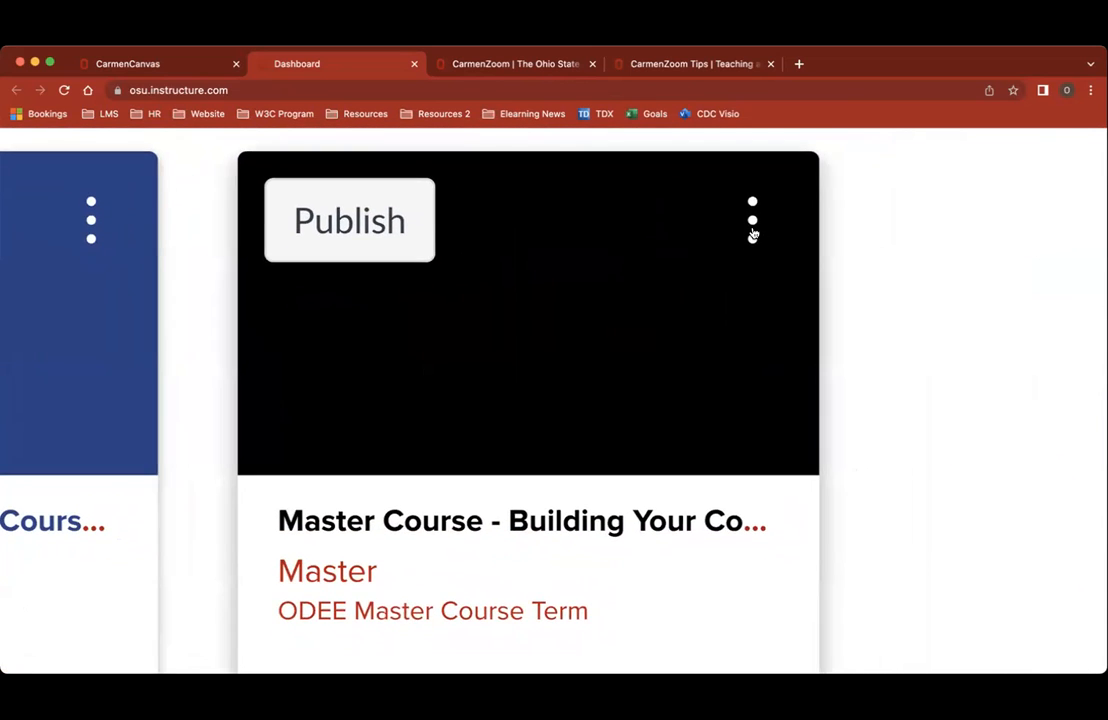
left_click(752, 233)
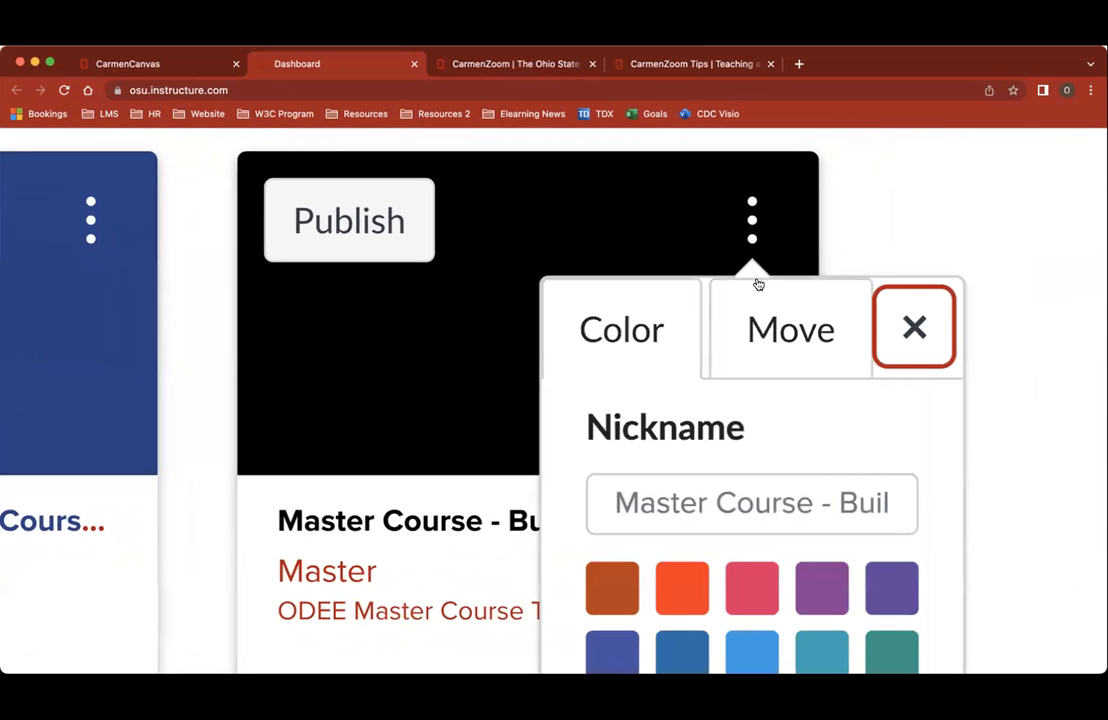
scroll(759, 285, "down", 5)
scroll(759, 285, "down", 2)
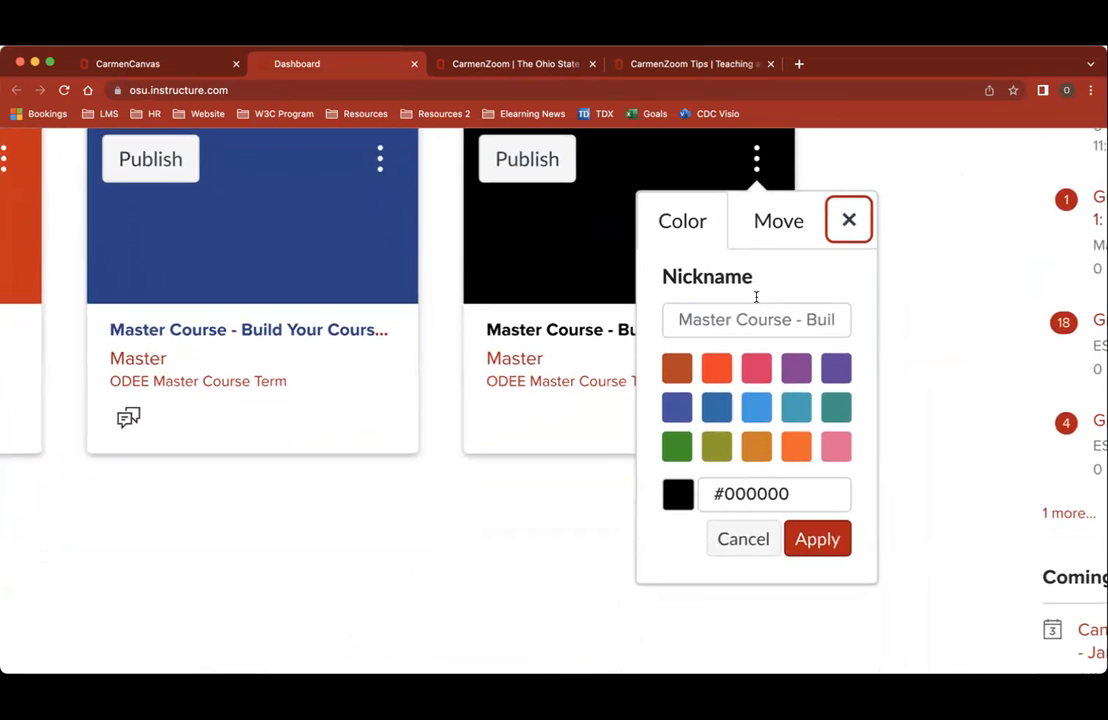
left_click(720, 319)
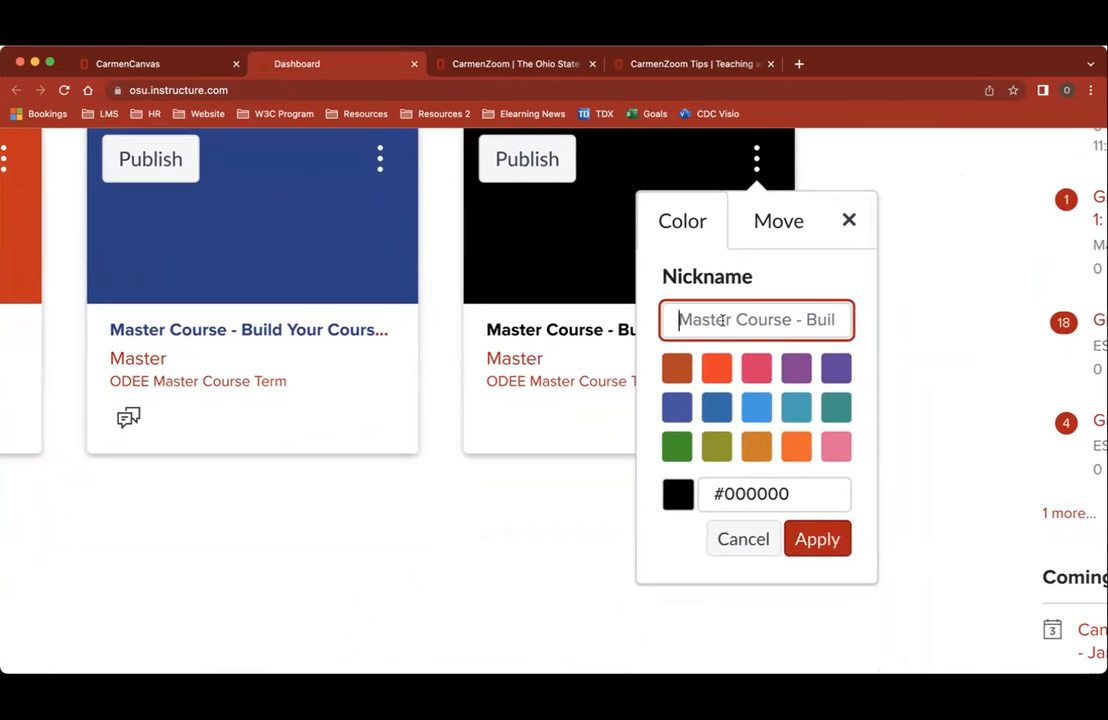
type("B")
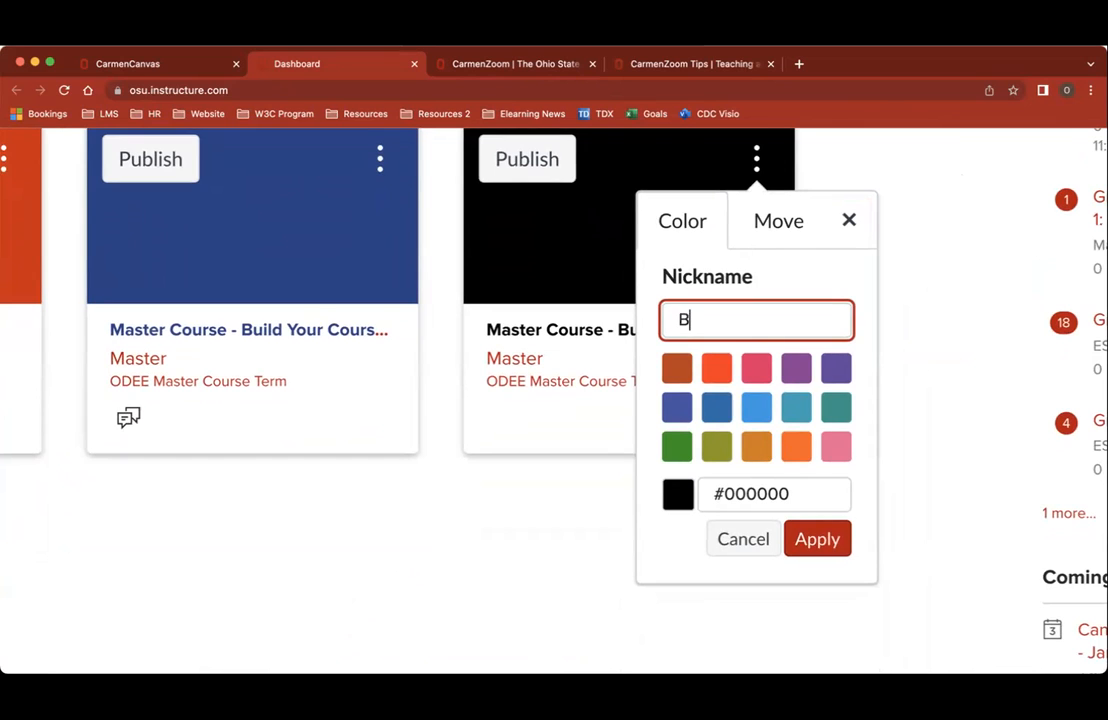
type("YC - ")
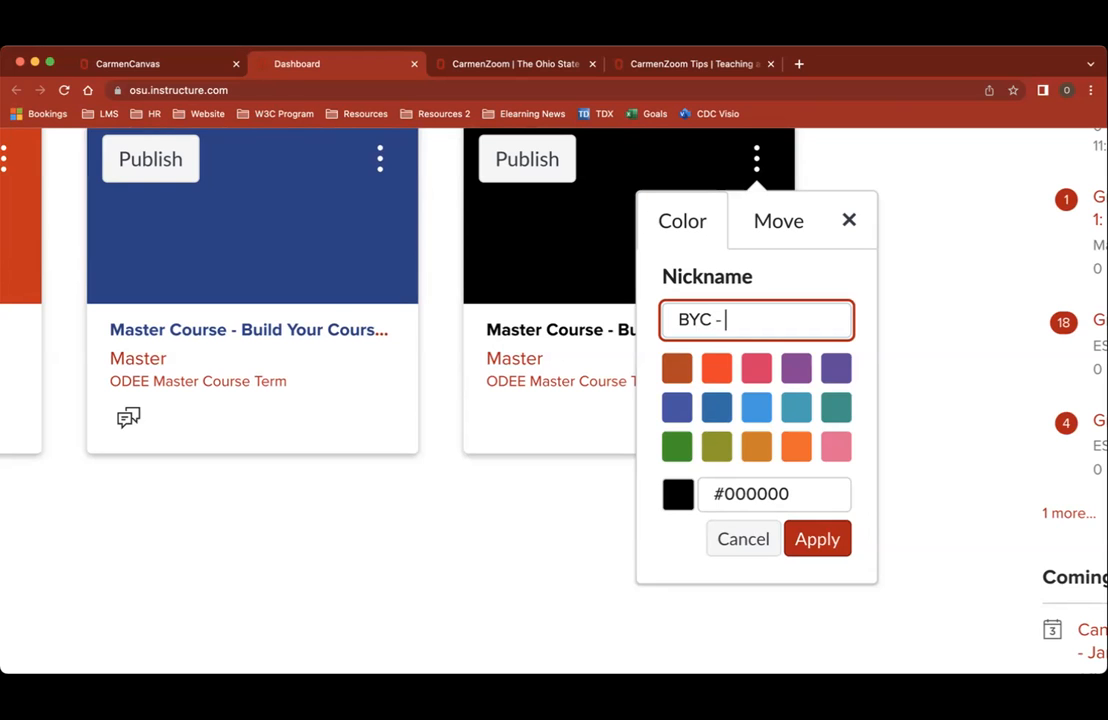
type("Unfinished")
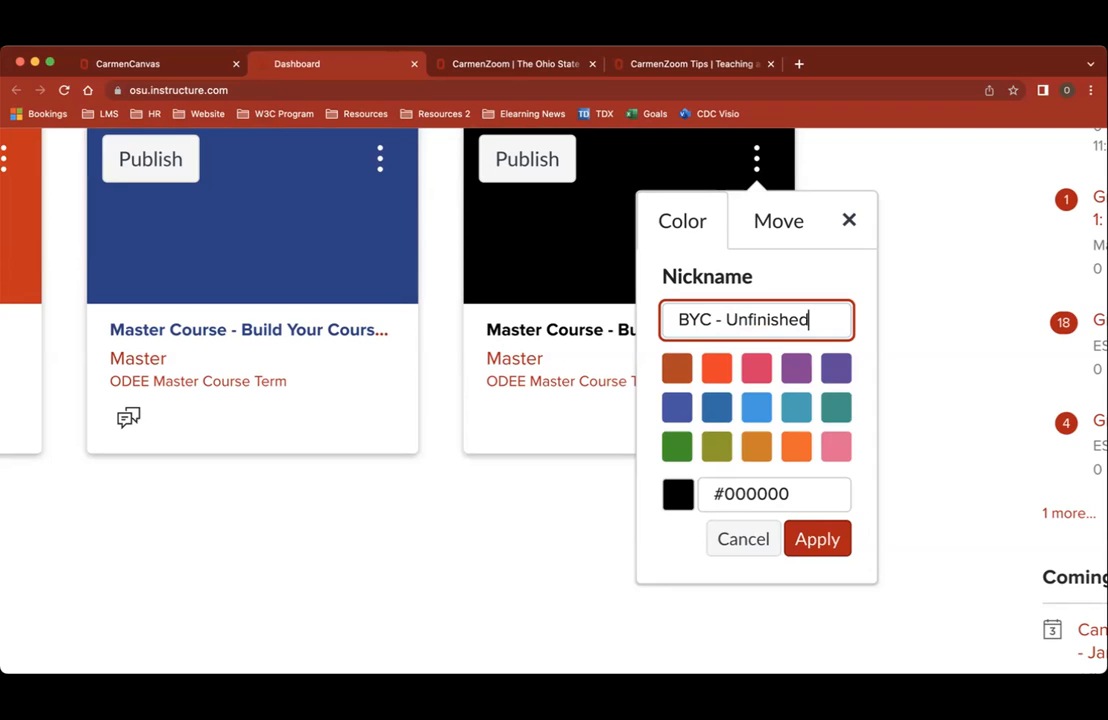
left_click(858, 410)
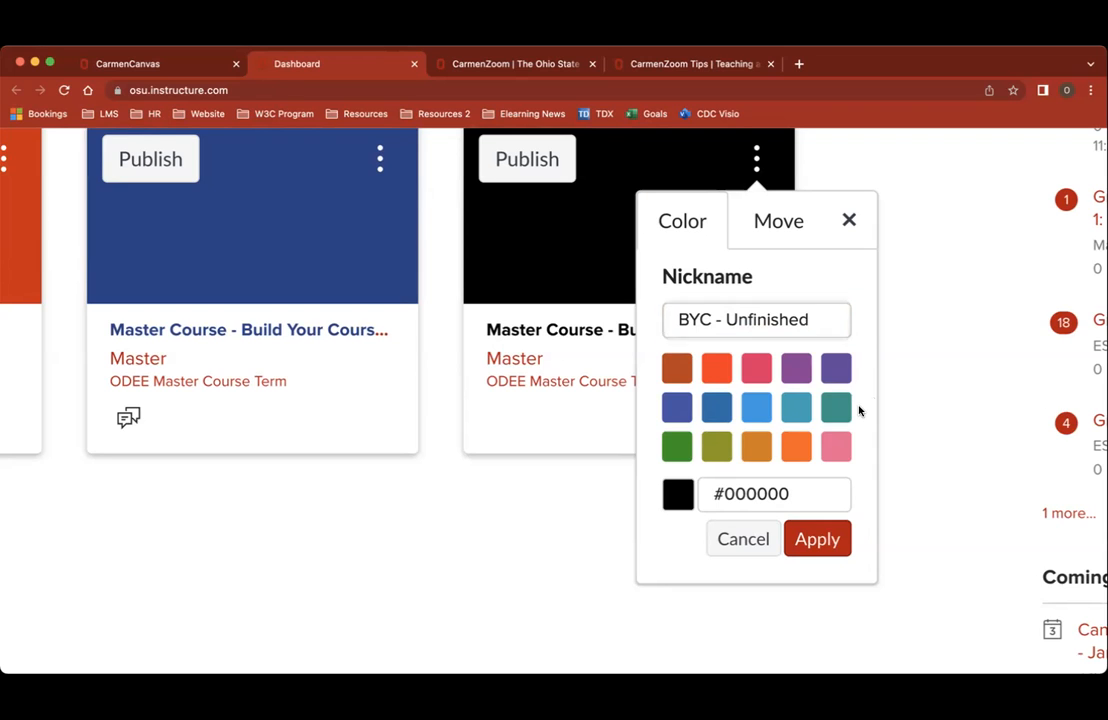
Try several preset colors for the black course card, choose green #009606, and highlight its hex code
left_click(675, 376)
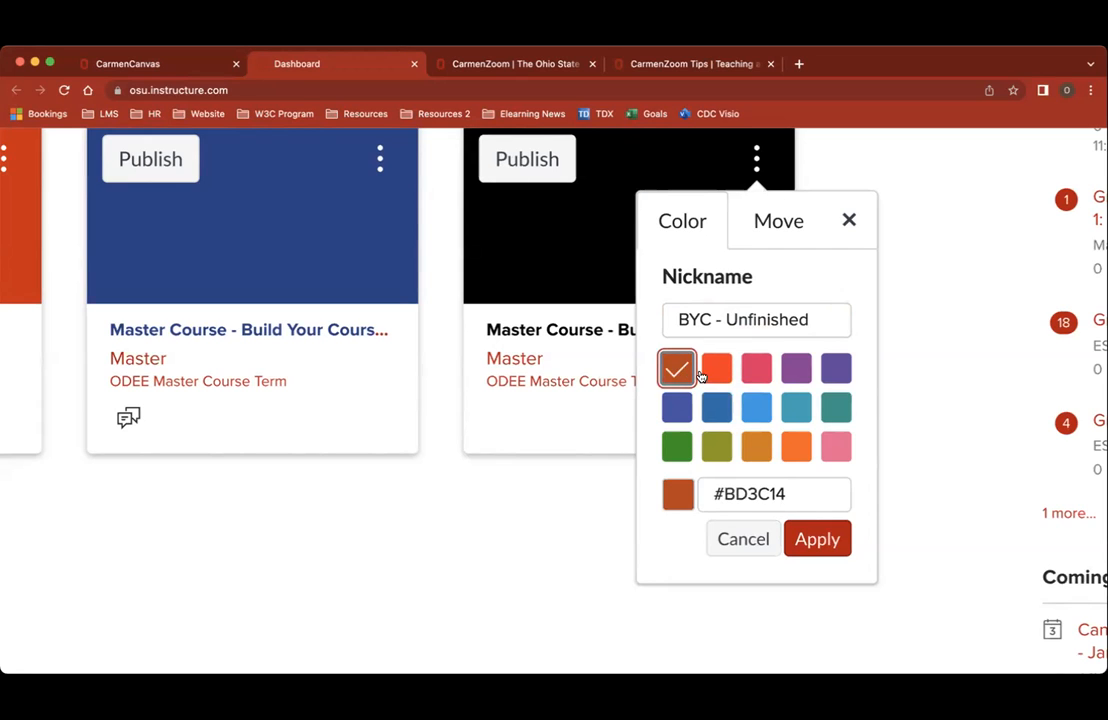
left_click(718, 372)
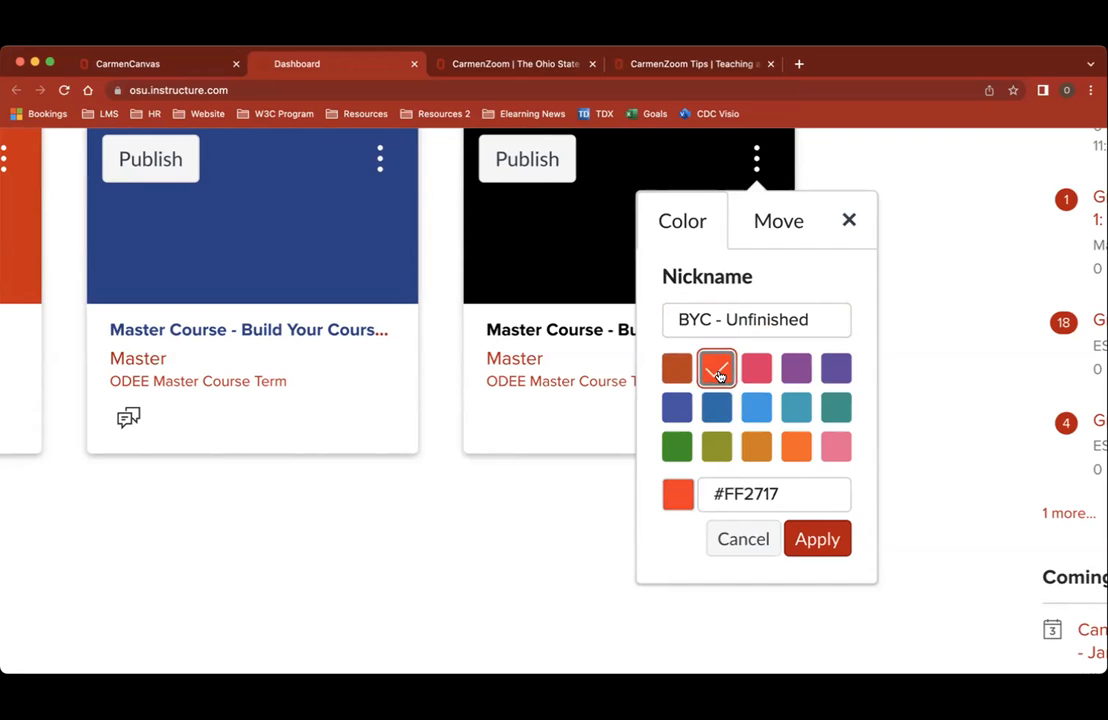
left_click(757, 370)
left_click(793, 452)
left_click(836, 448)
left_click(712, 407)
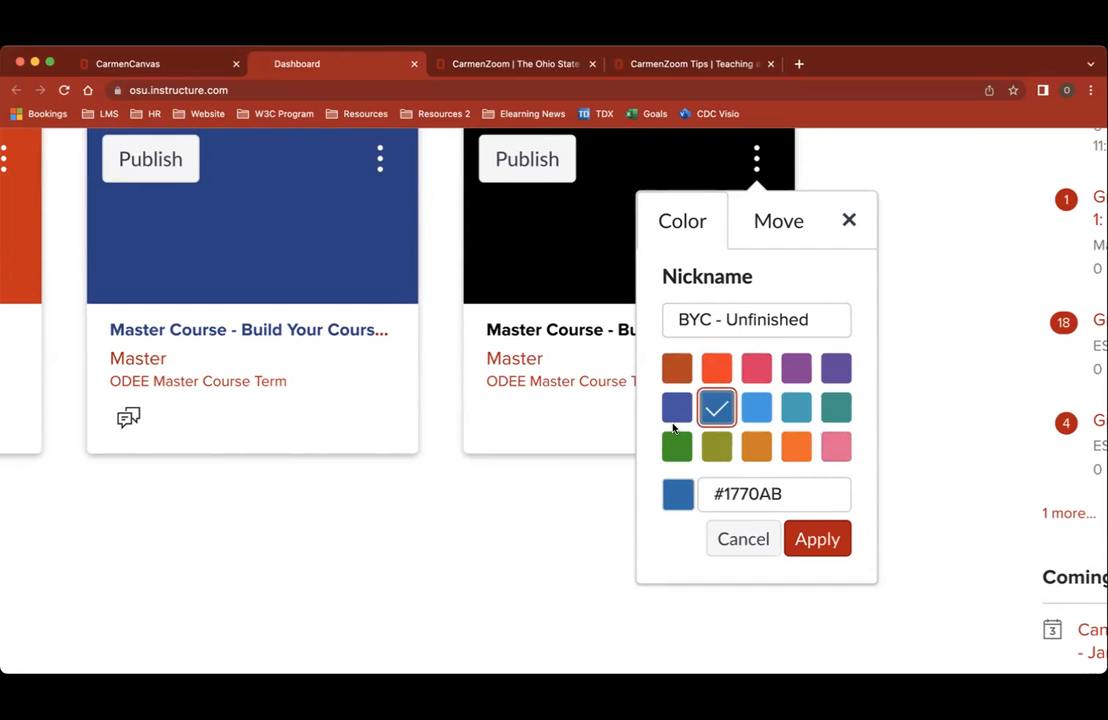
left_click(676, 446)
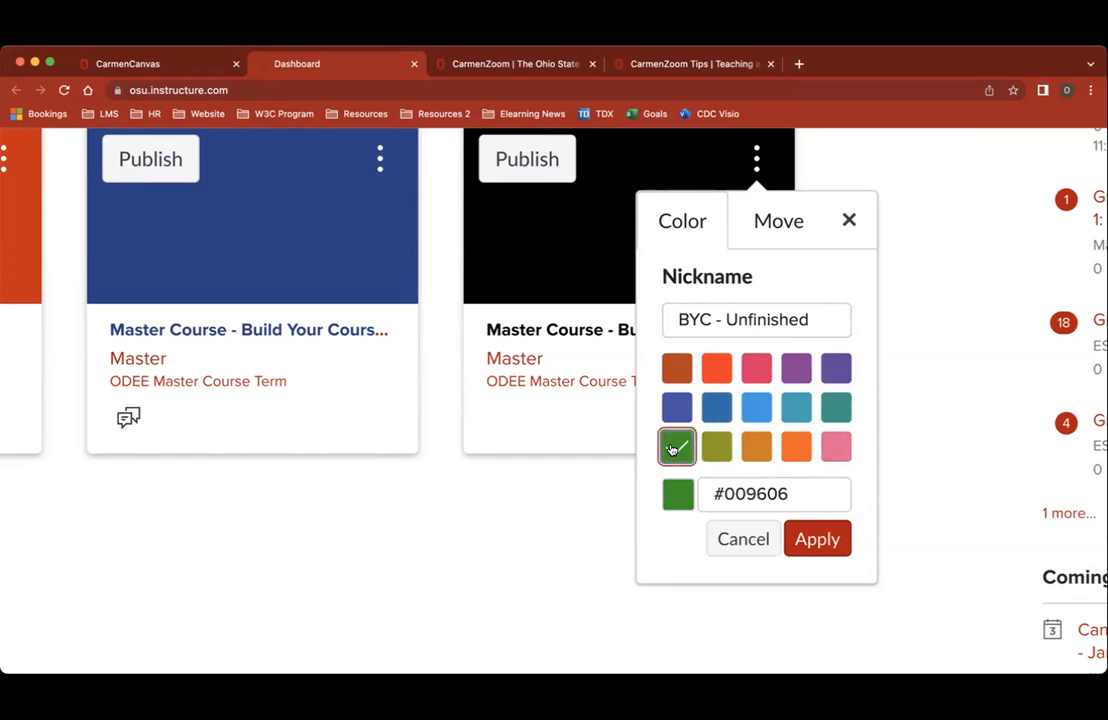
double_click(748, 493)
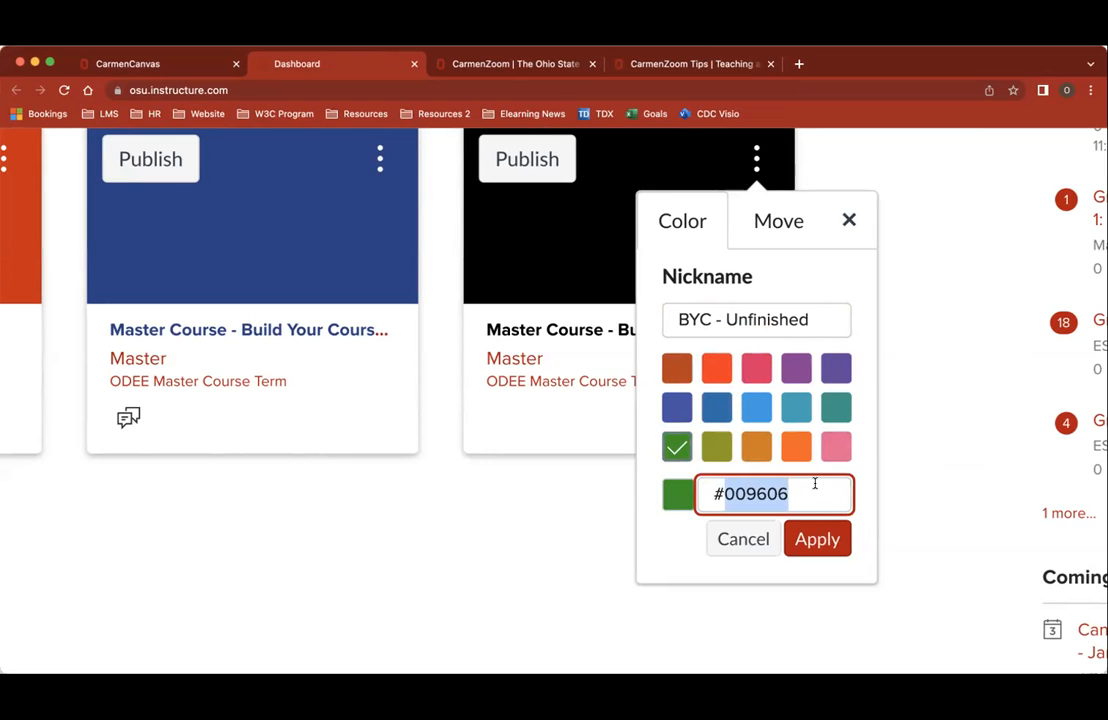
scroll(815, 484, "up", 5)
scroll(815, 483, "down", 1)
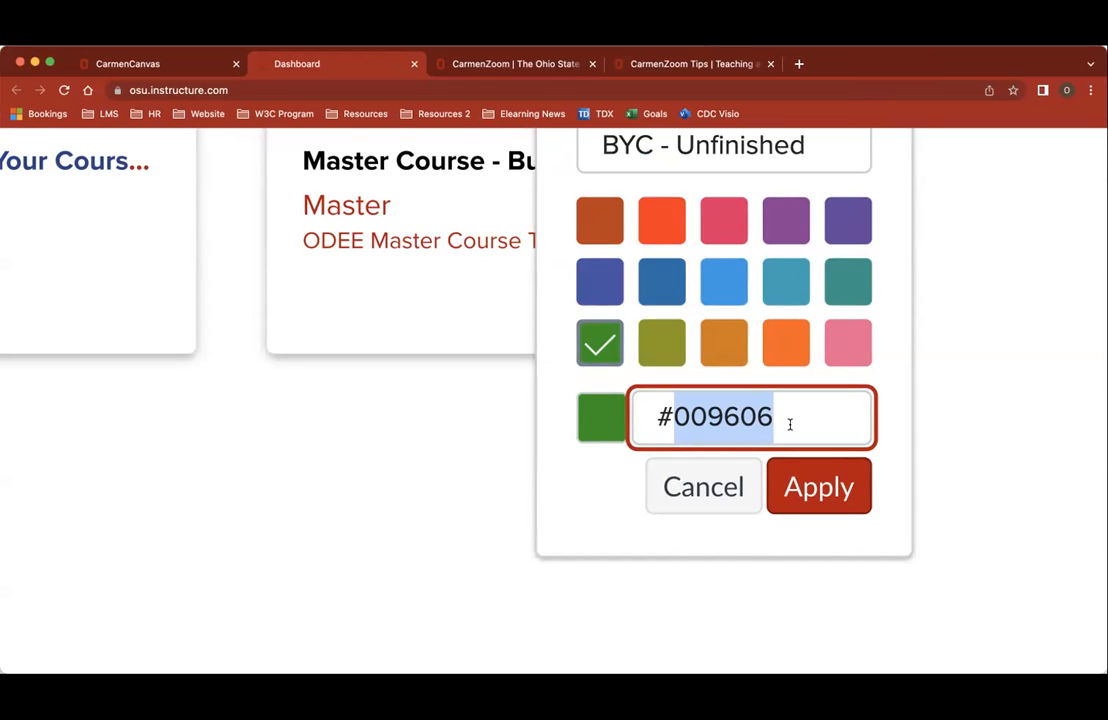
Search Google for "color hex codes" in a new browser tab and open the color-hex.com result
left_click(799, 63)
left_click(773, 90)
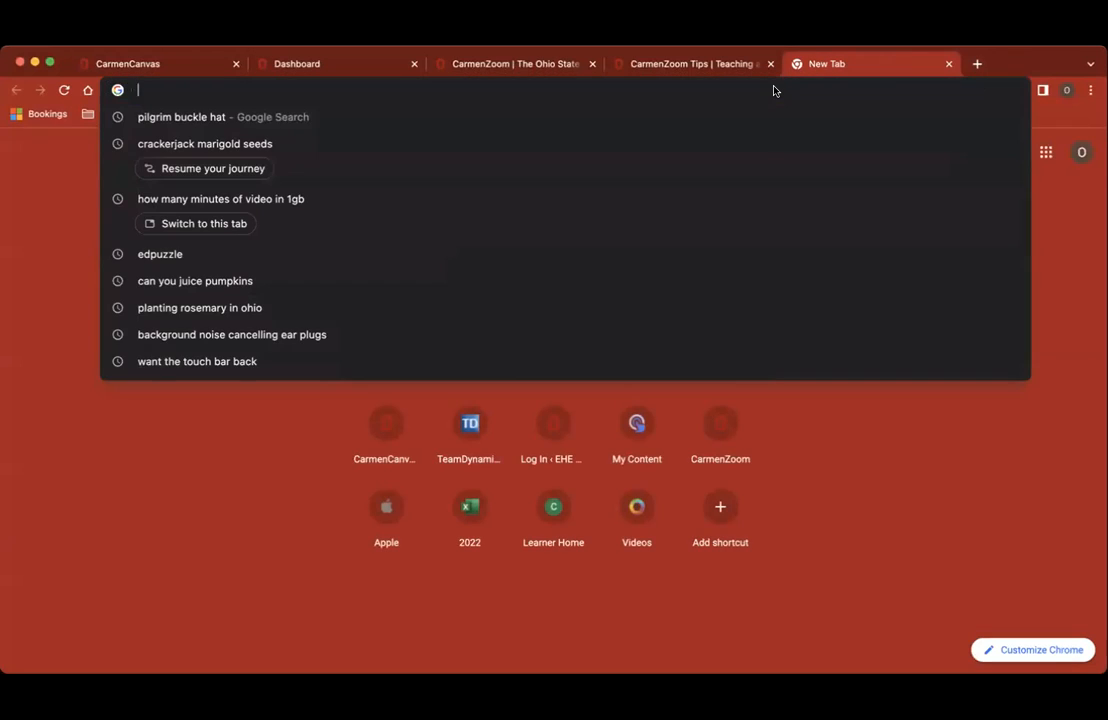
type("color ")
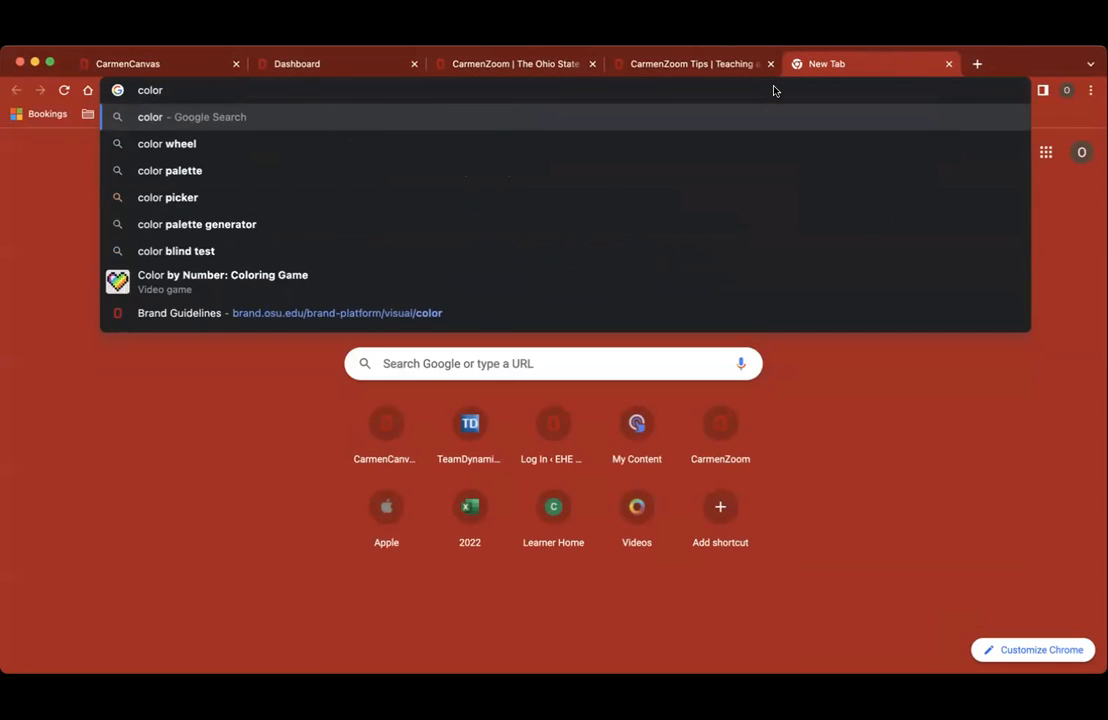
type("hex code")
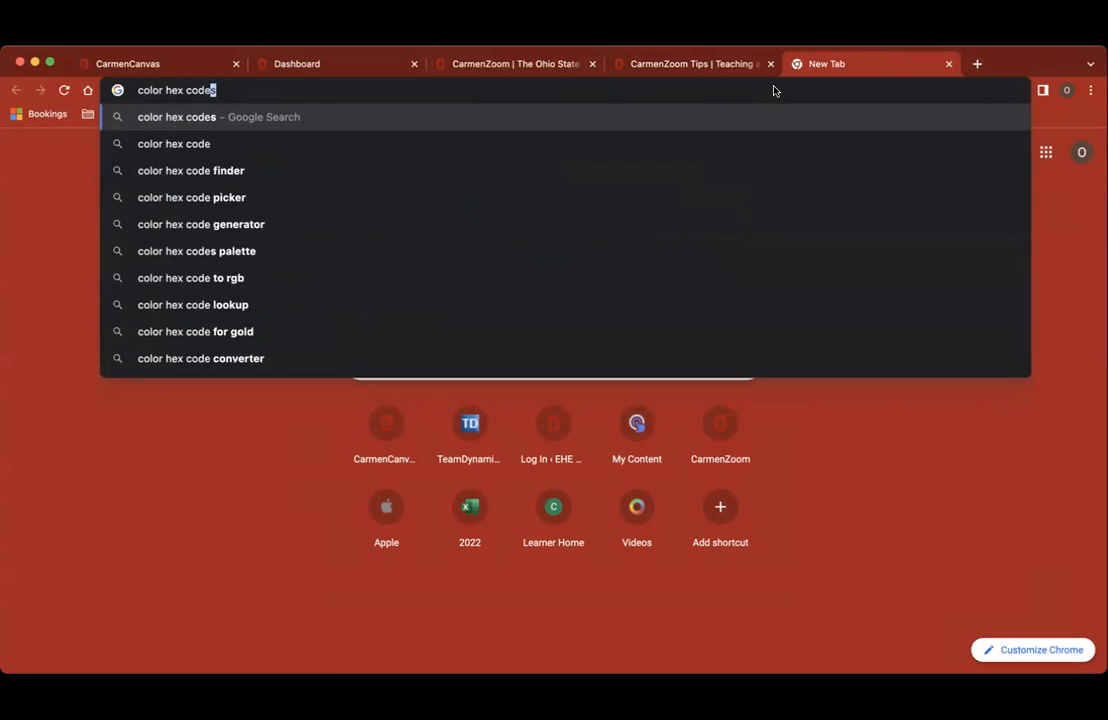
key("Return")
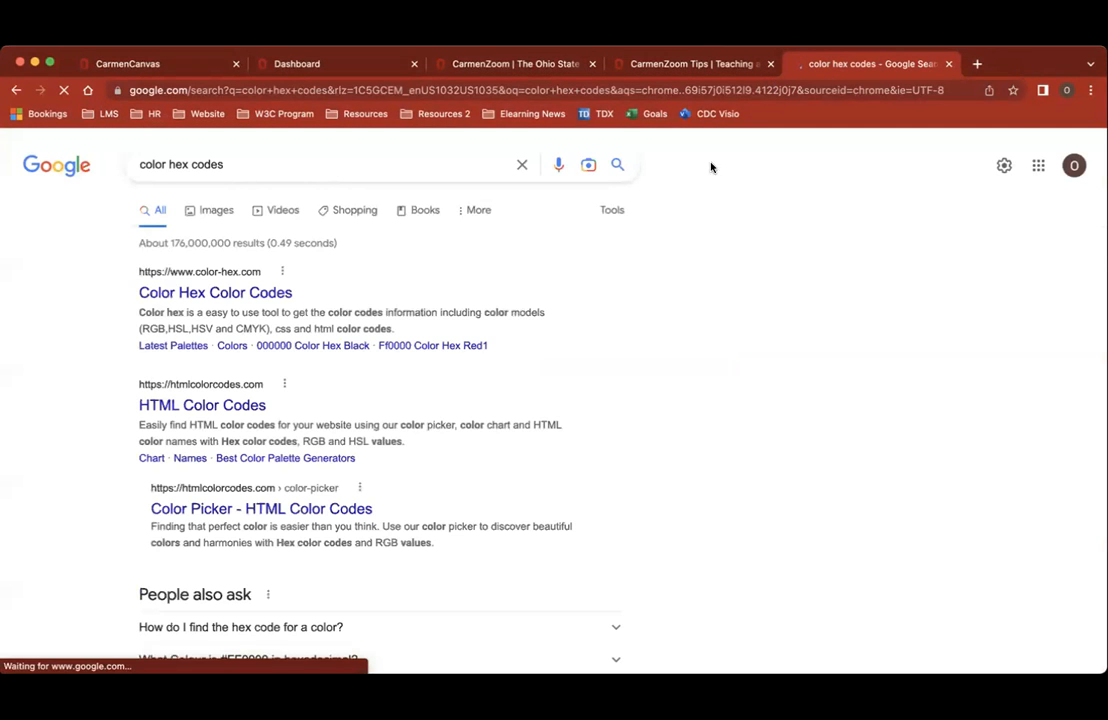
left_click(243, 292)
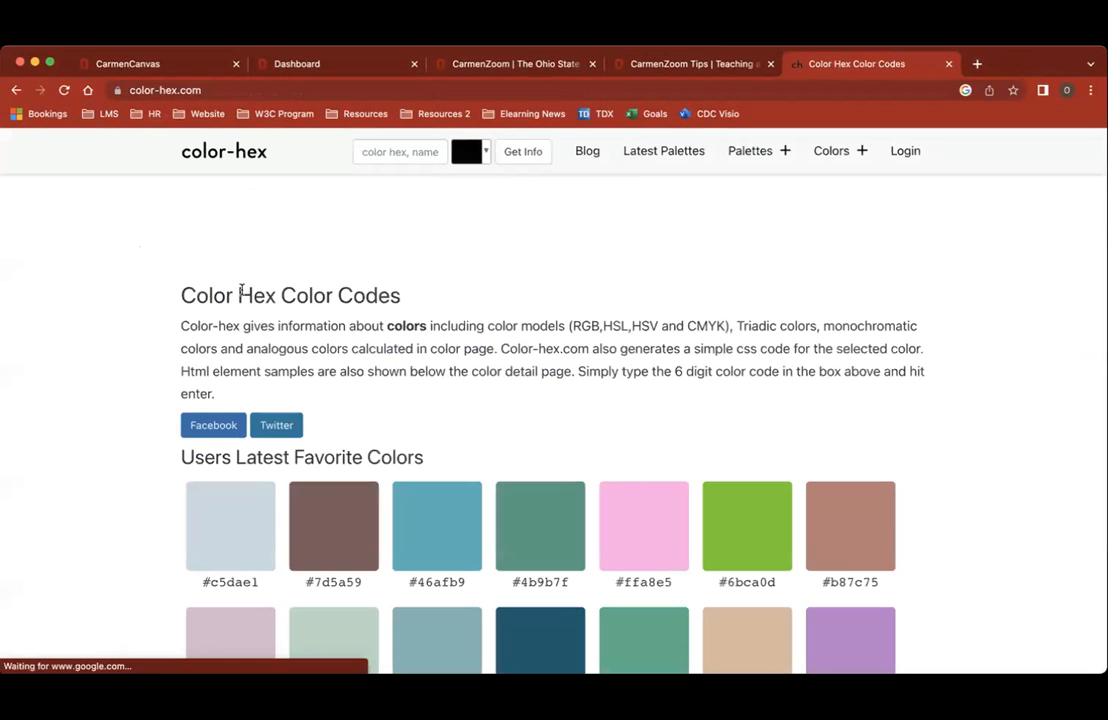
Browse the color swatches on the color-hex site and locate the hex code of the dark blue #0000a0
scroll(507, 381, "down", 4)
scroll(499, 463, "down", 8)
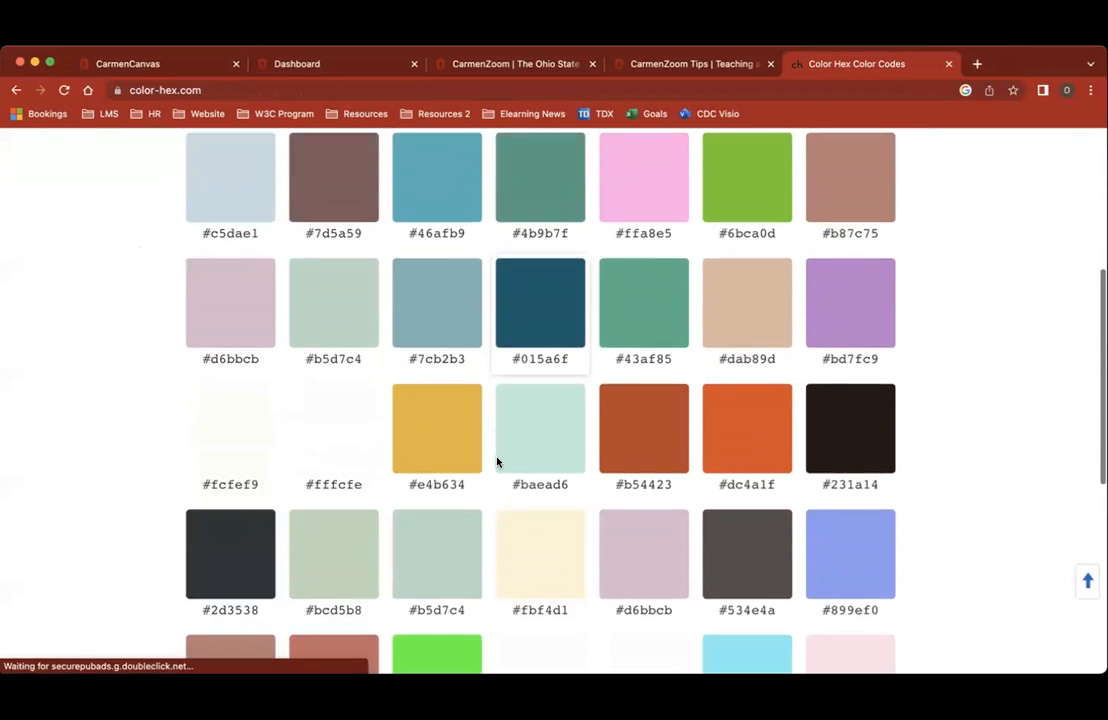
scroll(499, 463, "down", 4)
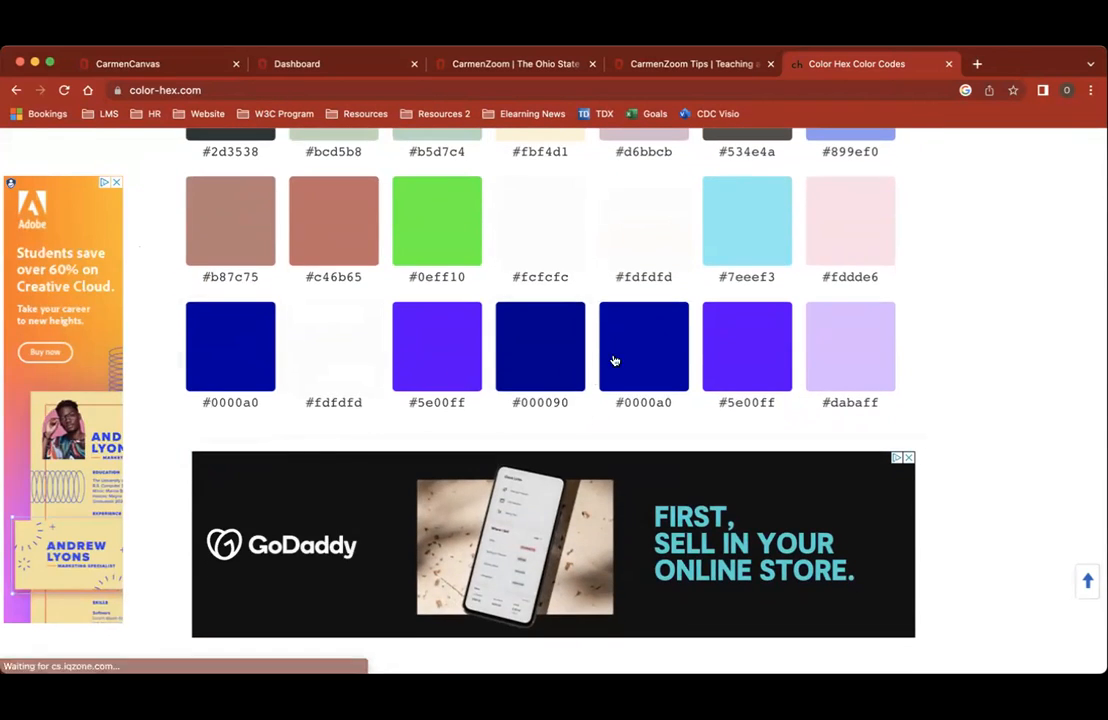
left_click(228, 403)
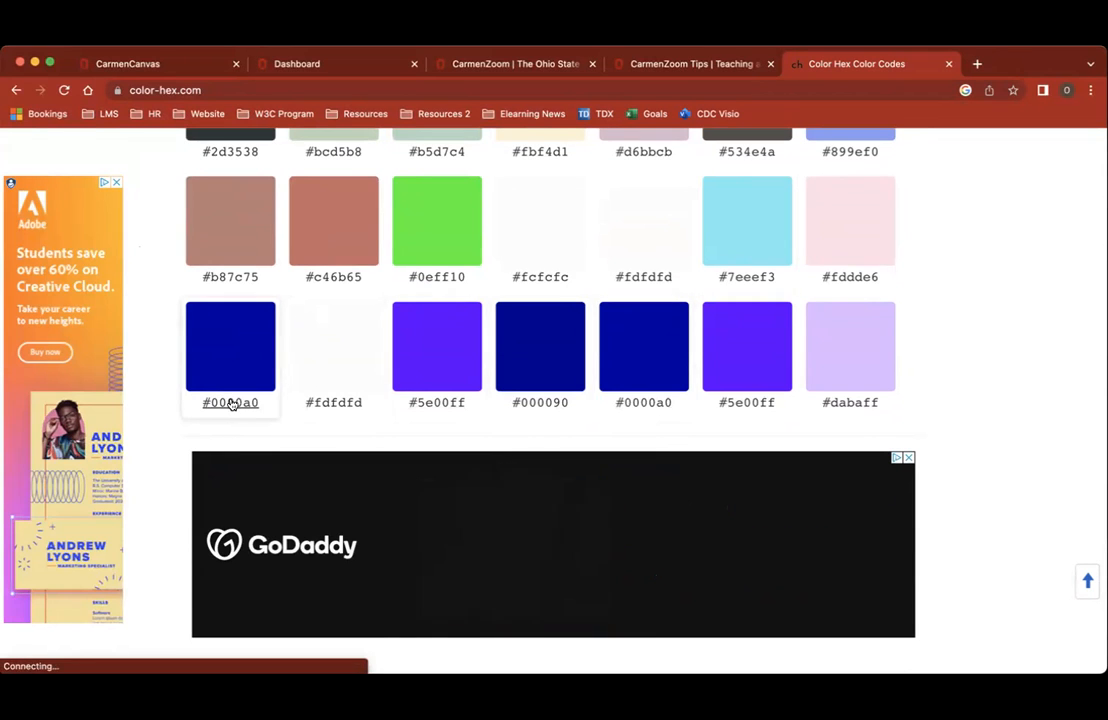
Return to the Dashboard and apply hex color #000000 along with the nickname to the "BYC - Unfinished" course card
left_click(282, 68)
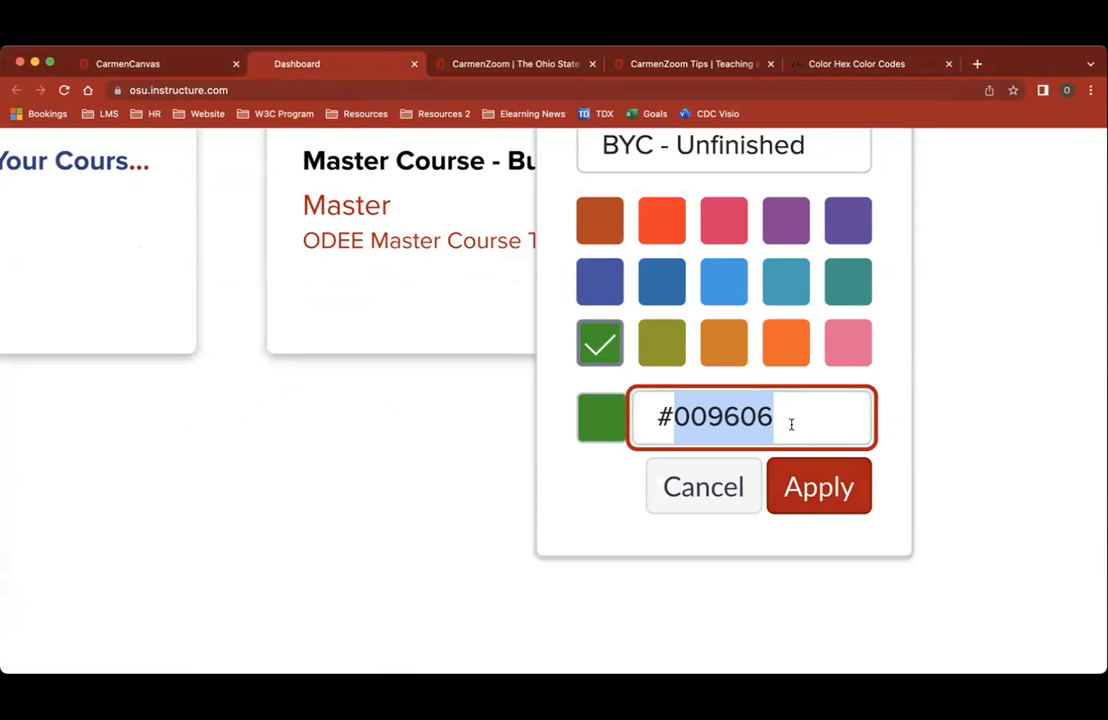
type("000000")
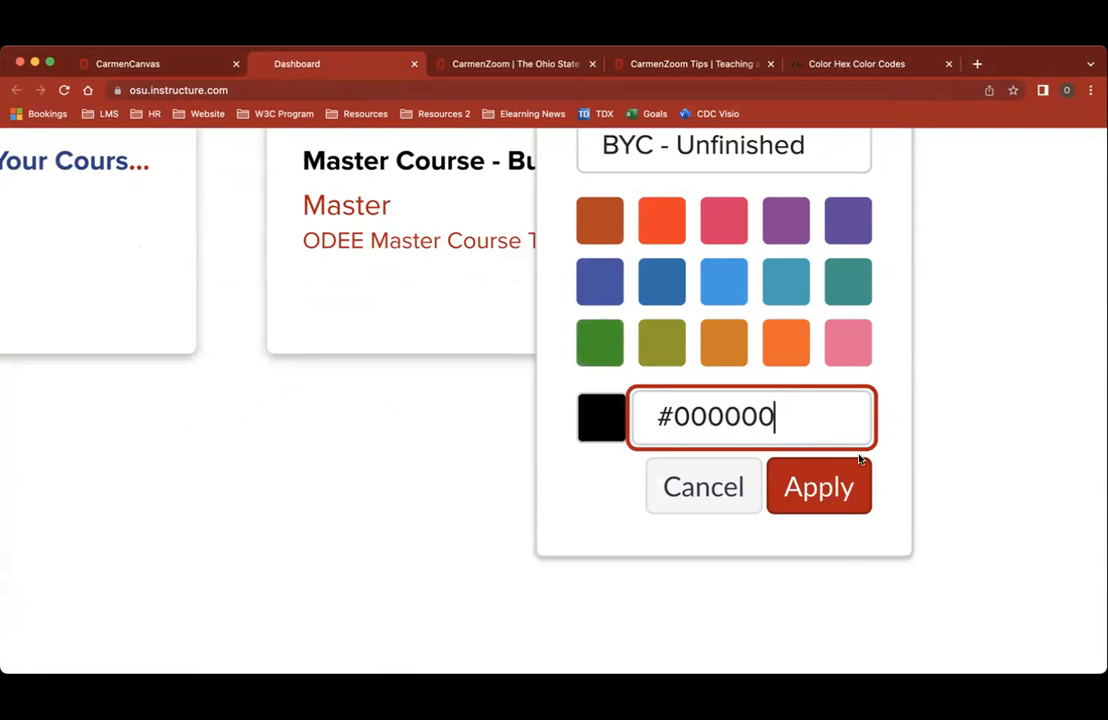
left_click(836, 500)
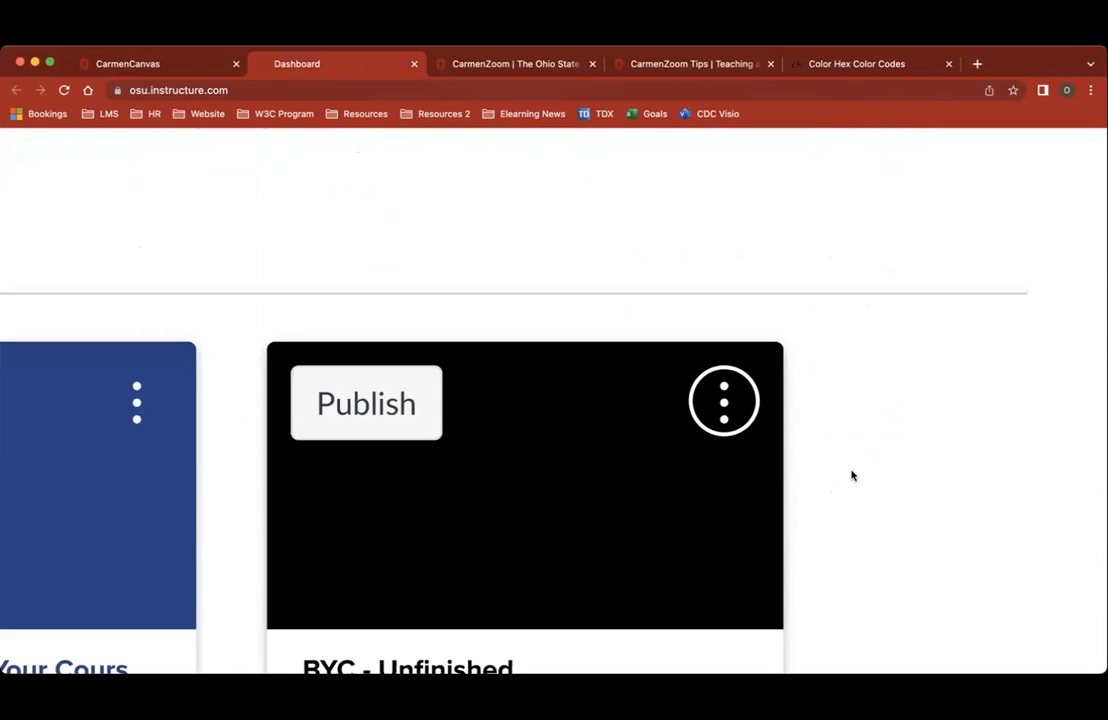
View the move and unfavorite choices for the "BYC - Unfinished" card and close its options without changes
scroll(853, 473, "down", 1)
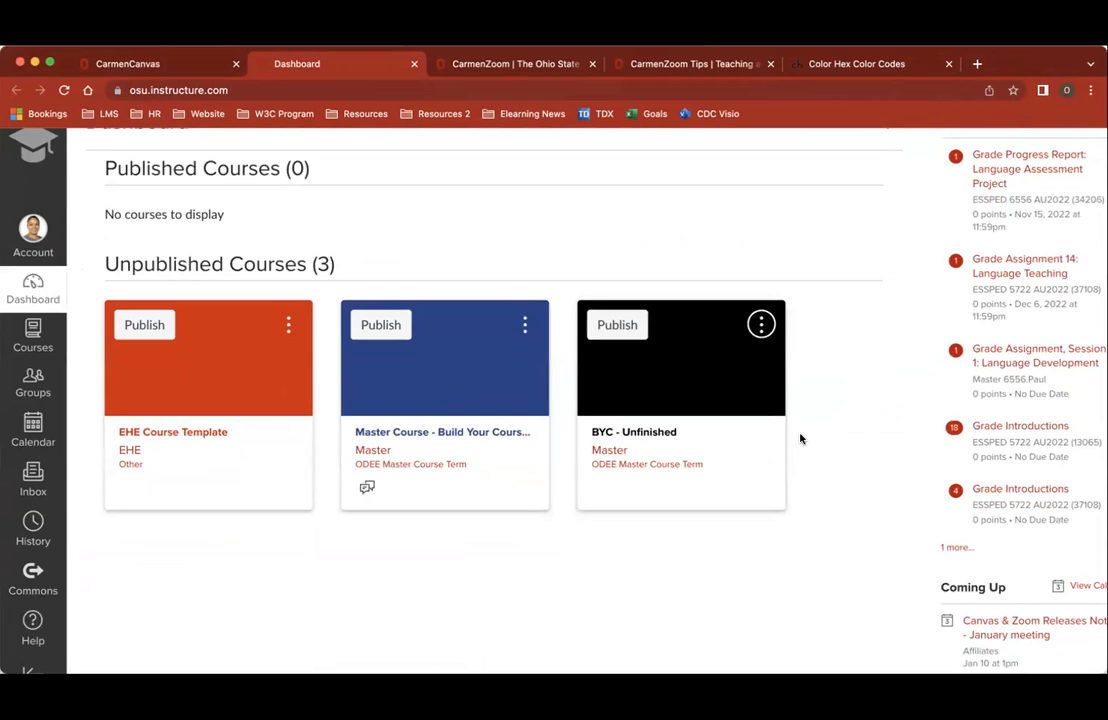
left_click(760, 324)
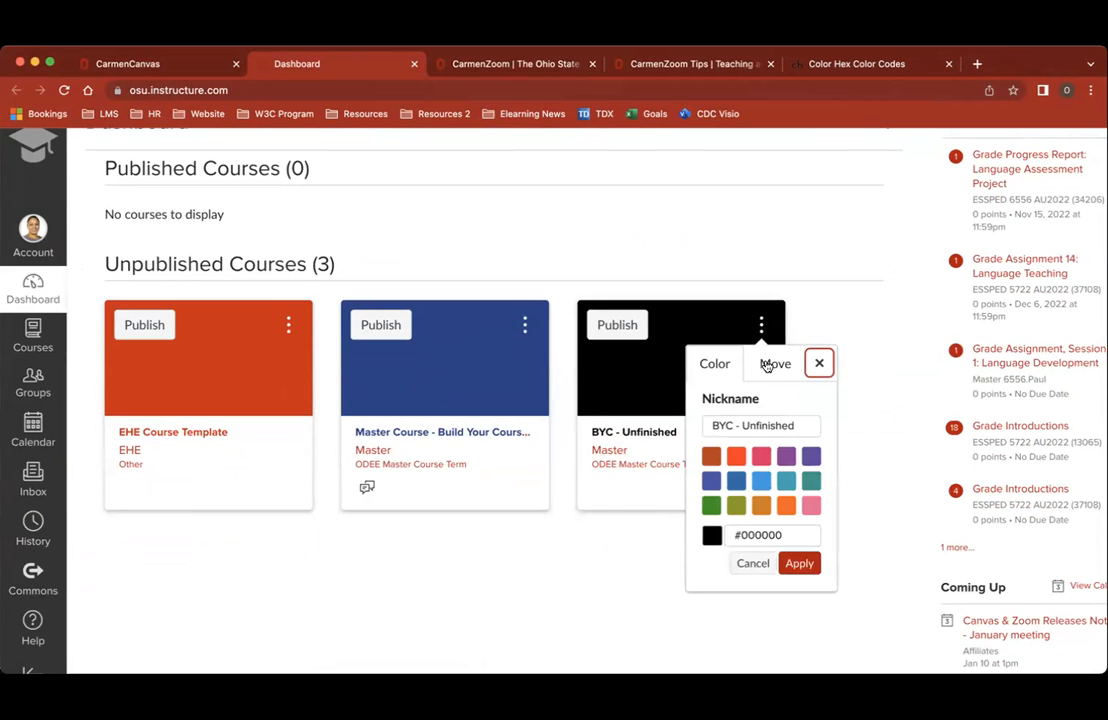
left_click(770, 366)
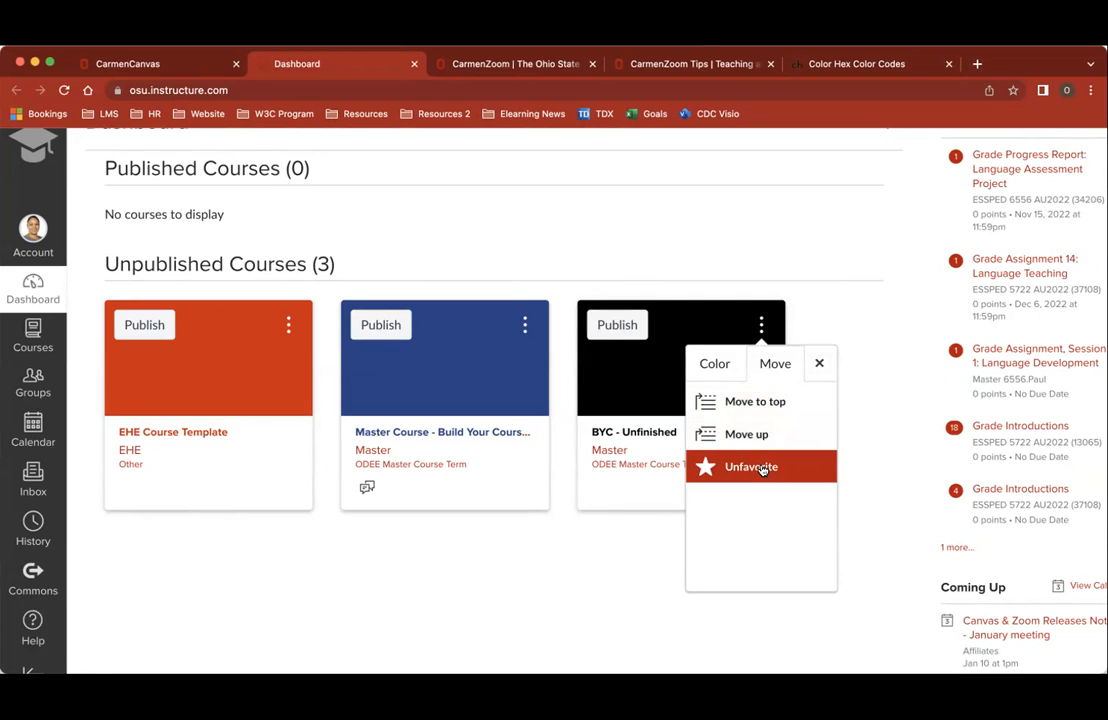
left_click(819, 365)
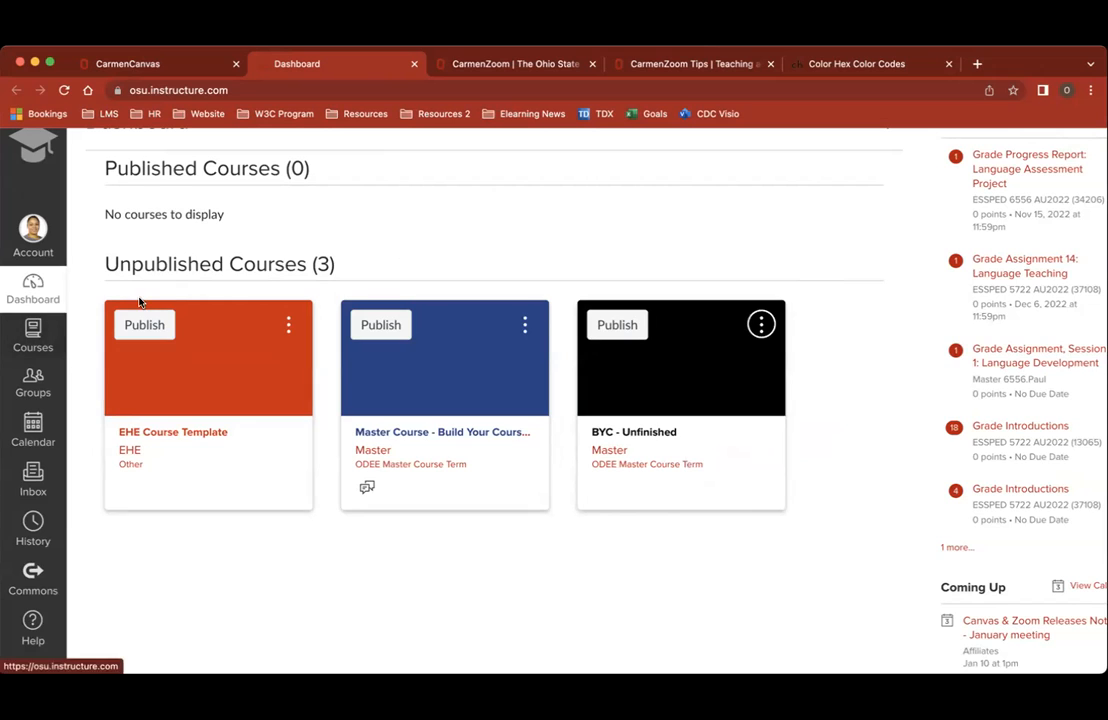
Look through the Account options, from Notifications to Global Announcements, and open the Notification Settings page
scroll(139, 302, "up", 1)
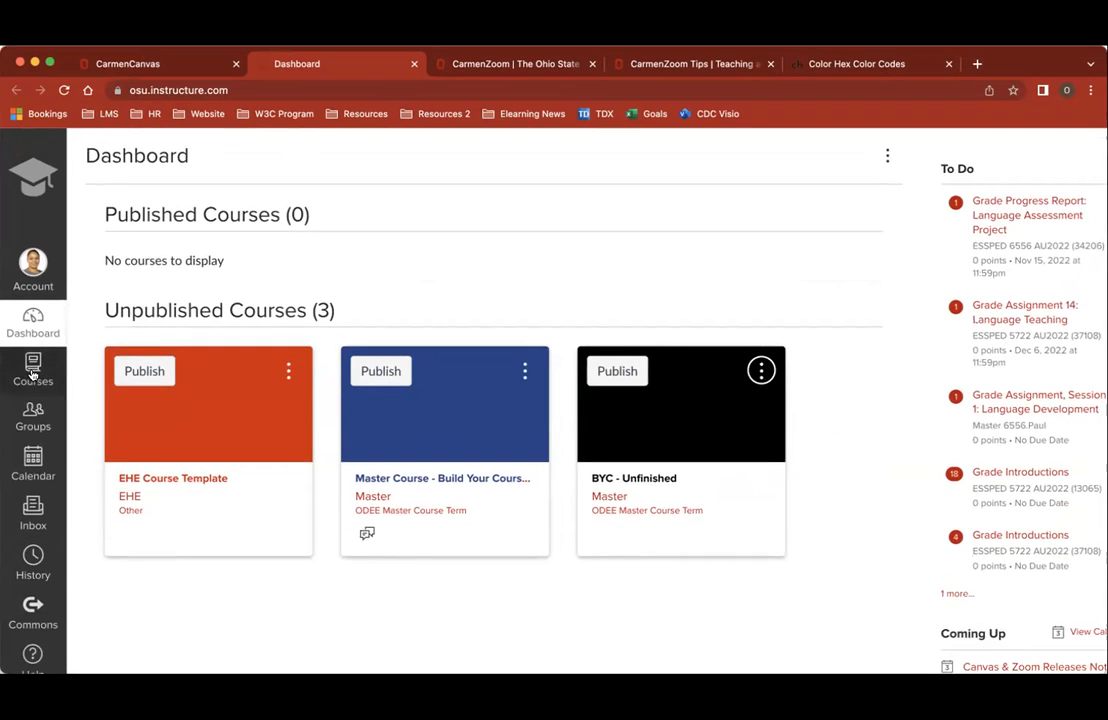
left_click(26, 272)
scroll(30, 272, "up", 5)
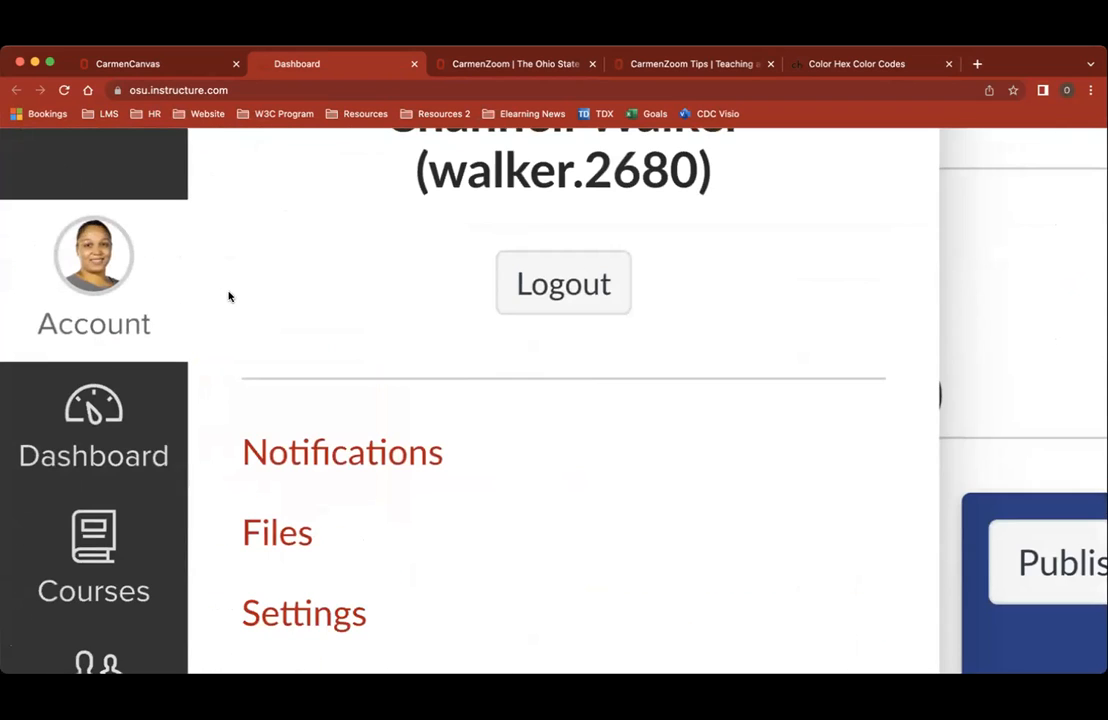
scroll(514, 318, "up", 2)
scroll(513, 319, "right", 1)
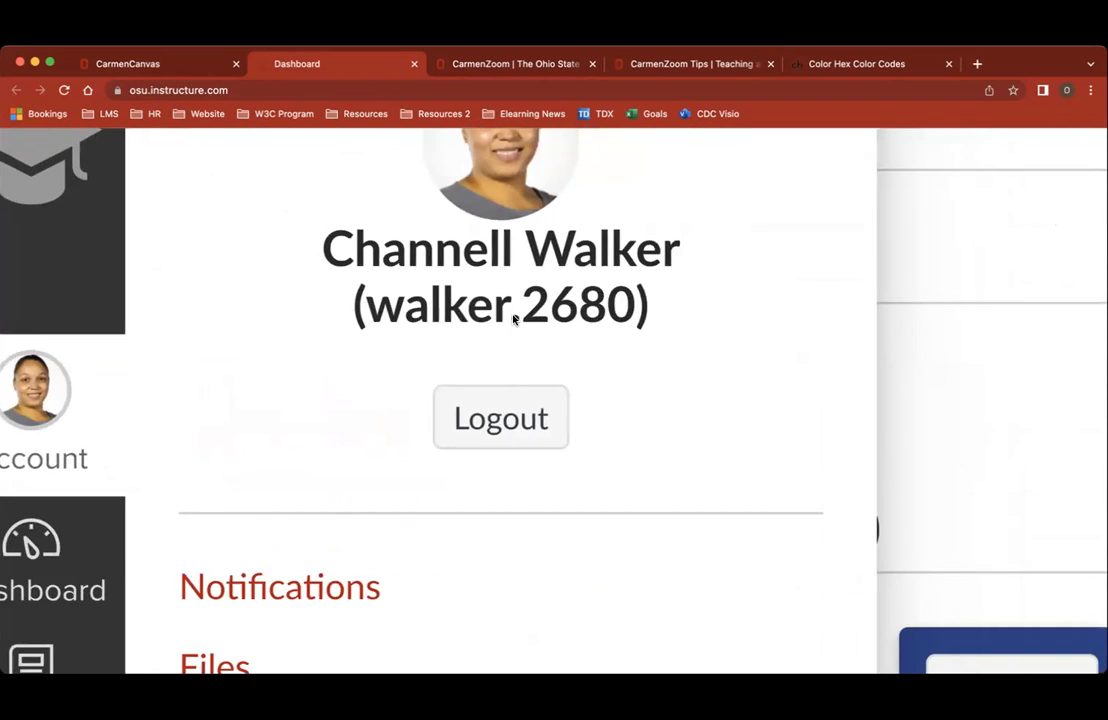
scroll(514, 319, "up", 2)
scroll(566, 495, "down", 3)
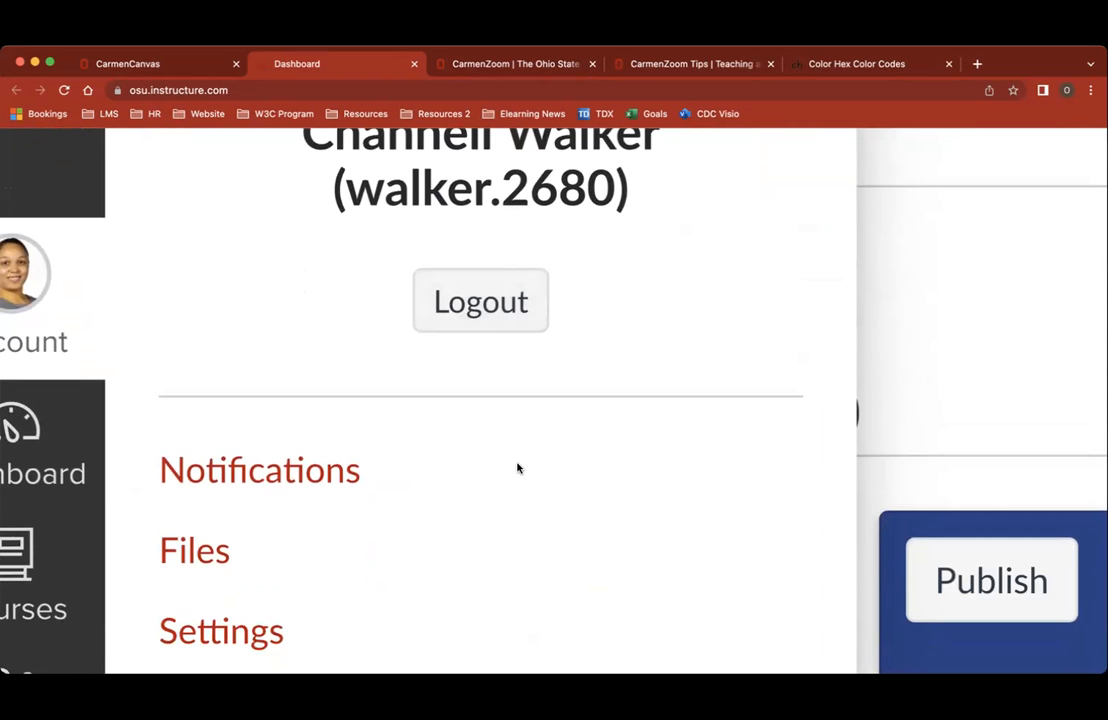
scroll(517, 468, "down", 5)
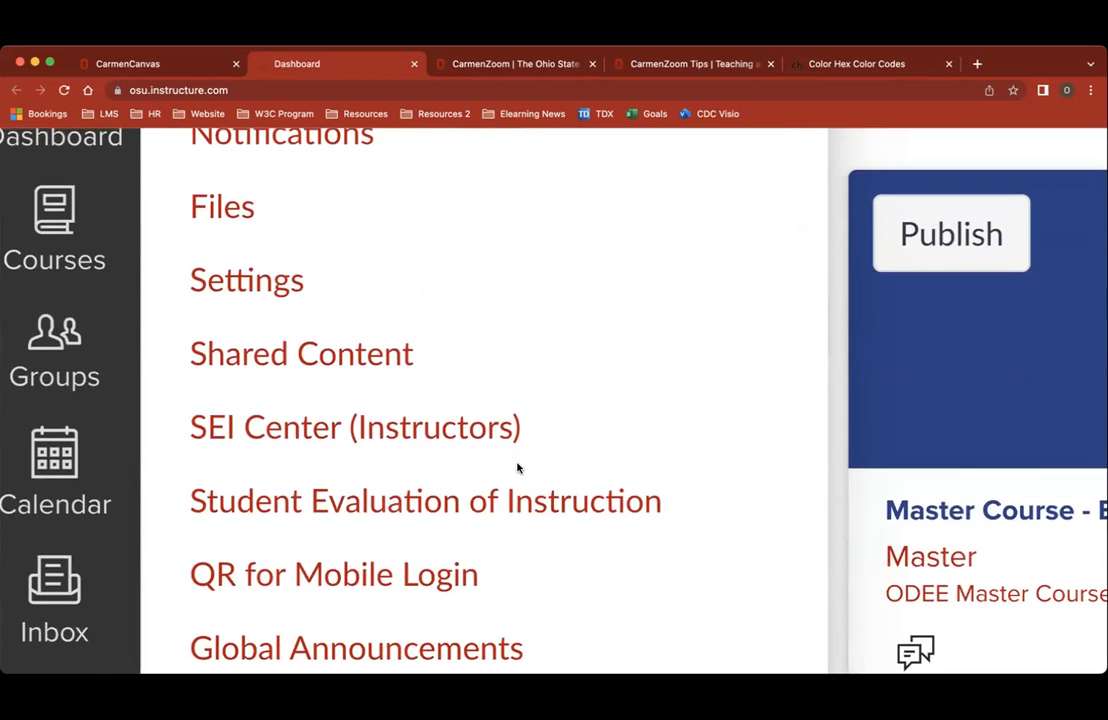
scroll(517, 468, "down", 3)
scroll(517, 468, "up", 2)
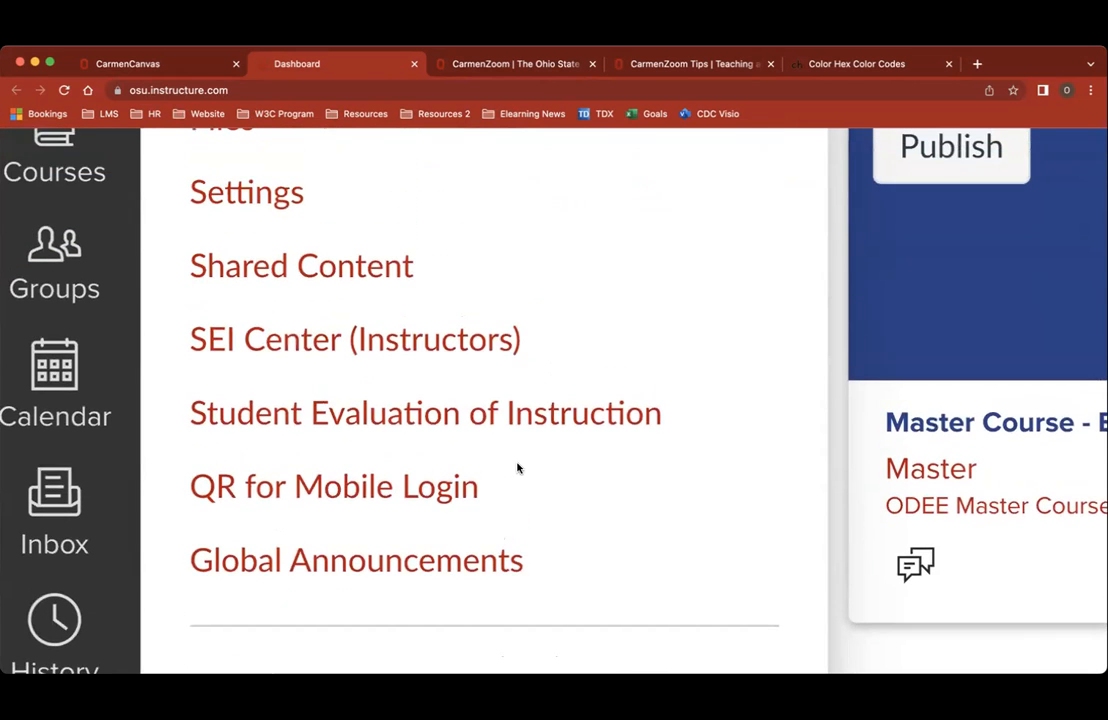
scroll(517, 468, "right", 1)
scroll(517, 468, "up", 2)
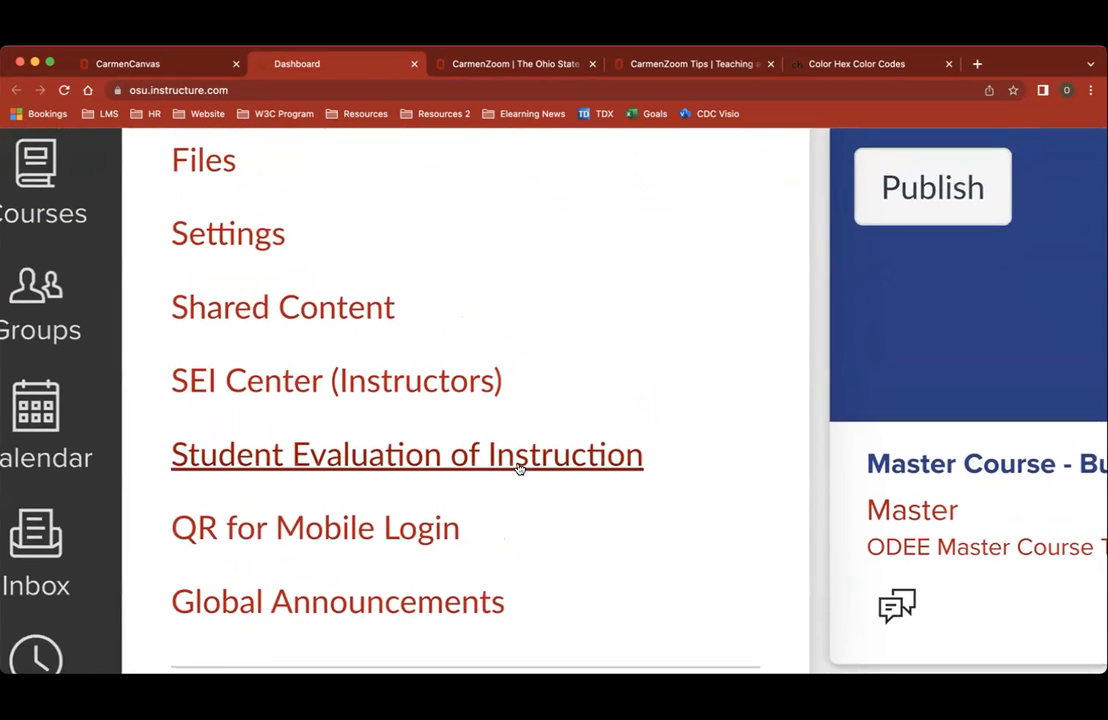
scroll(517, 468, "up", 3)
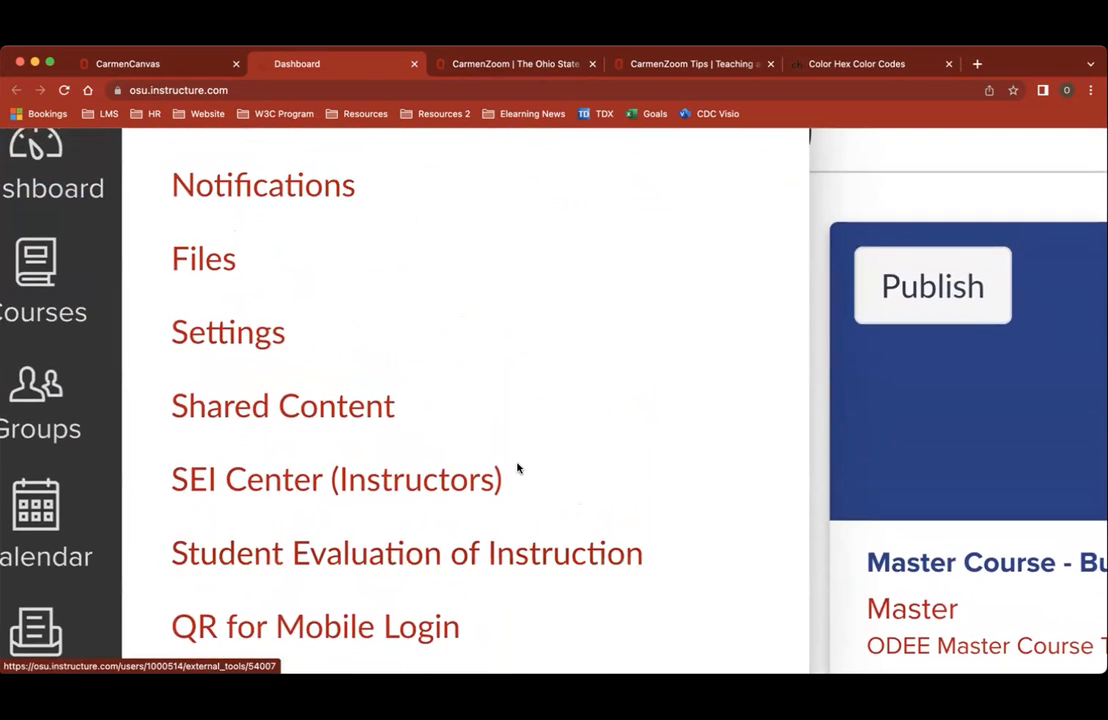
scroll(287, 280, "up", 2)
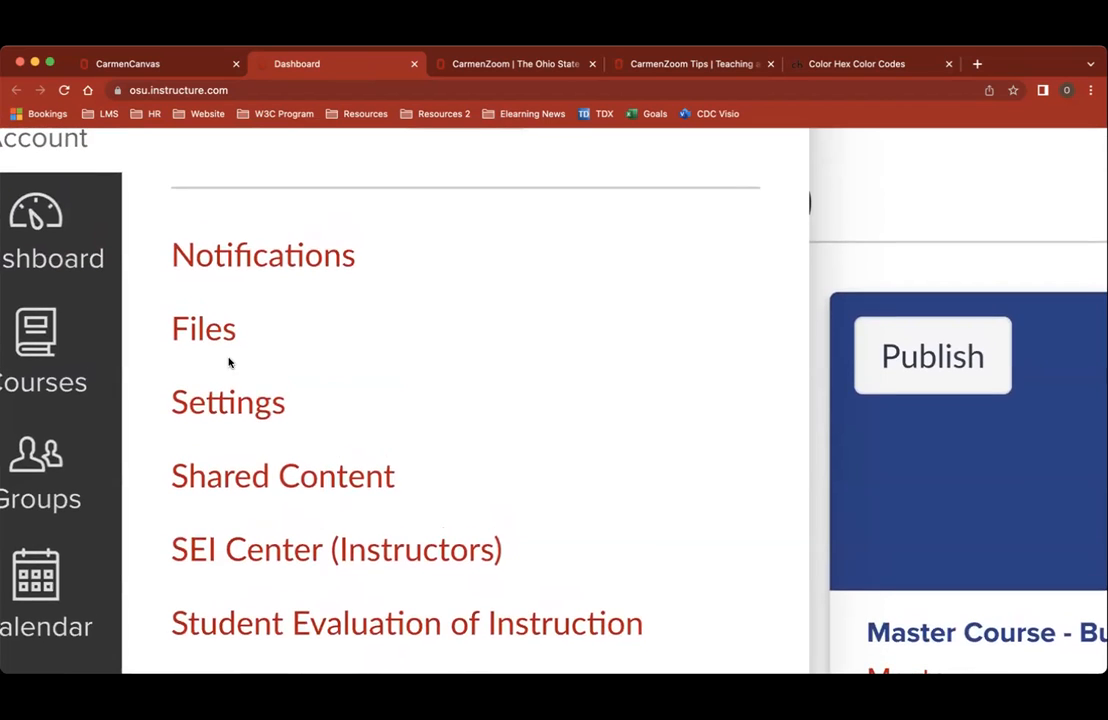
left_click(254, 257)
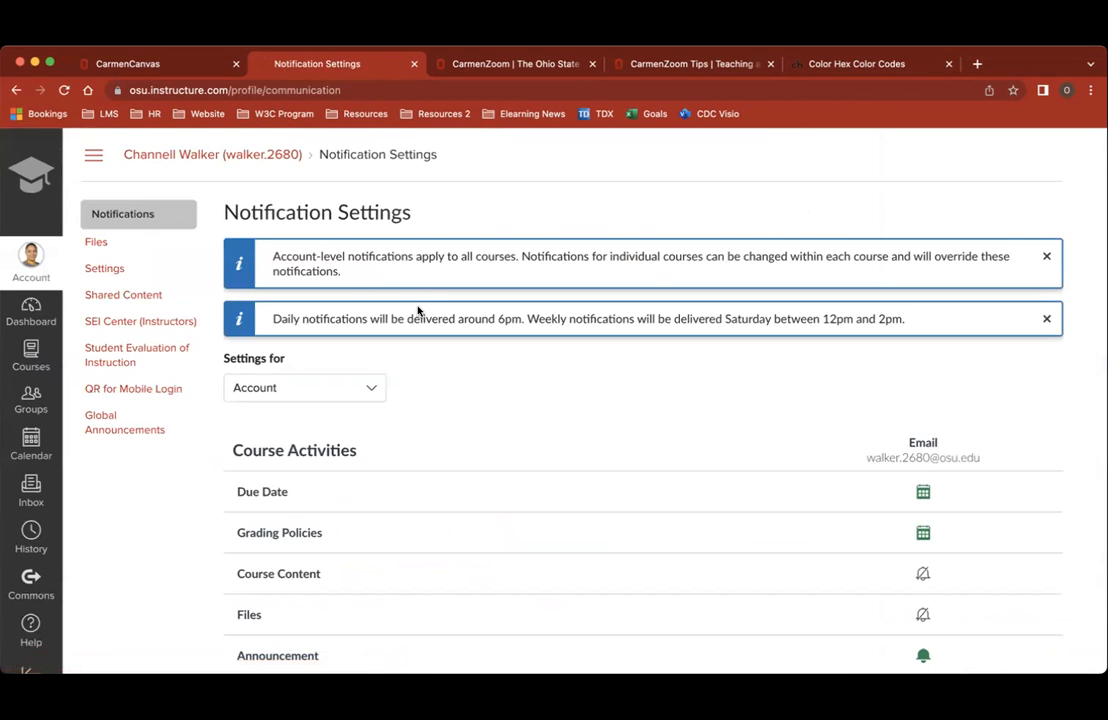
Look through the courses offered under "Settings for" on the Notification Settings page, keeping Account selected
scroll(522, 380, "down", 1)
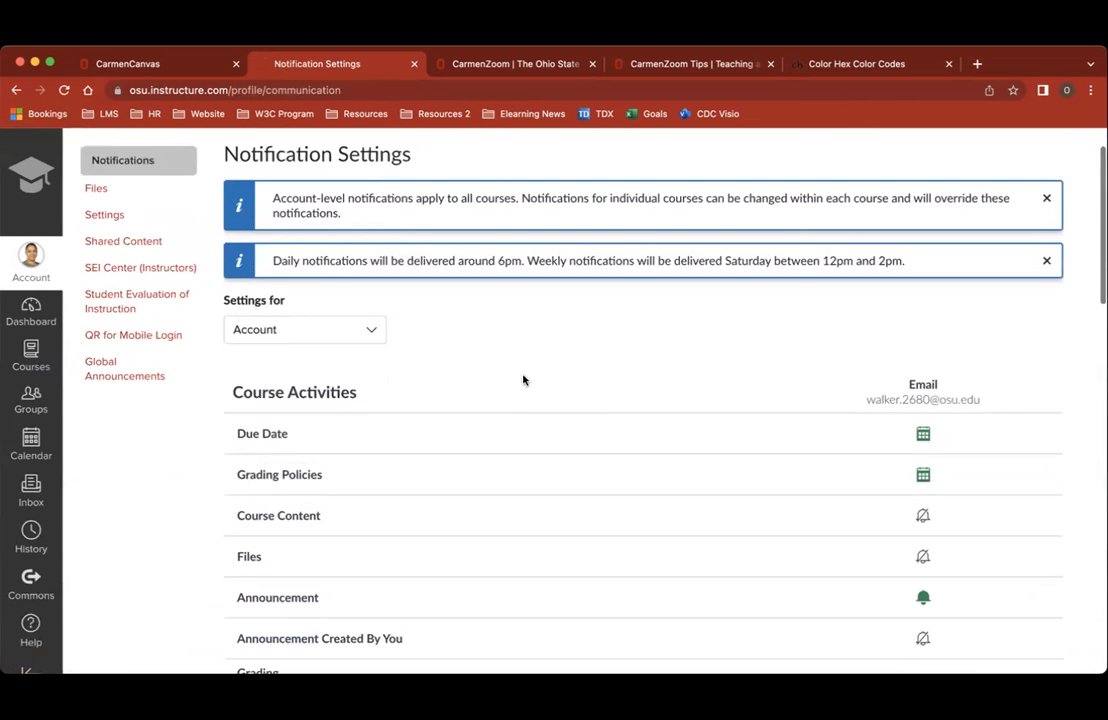
scroll(668, 378, "down", 1)
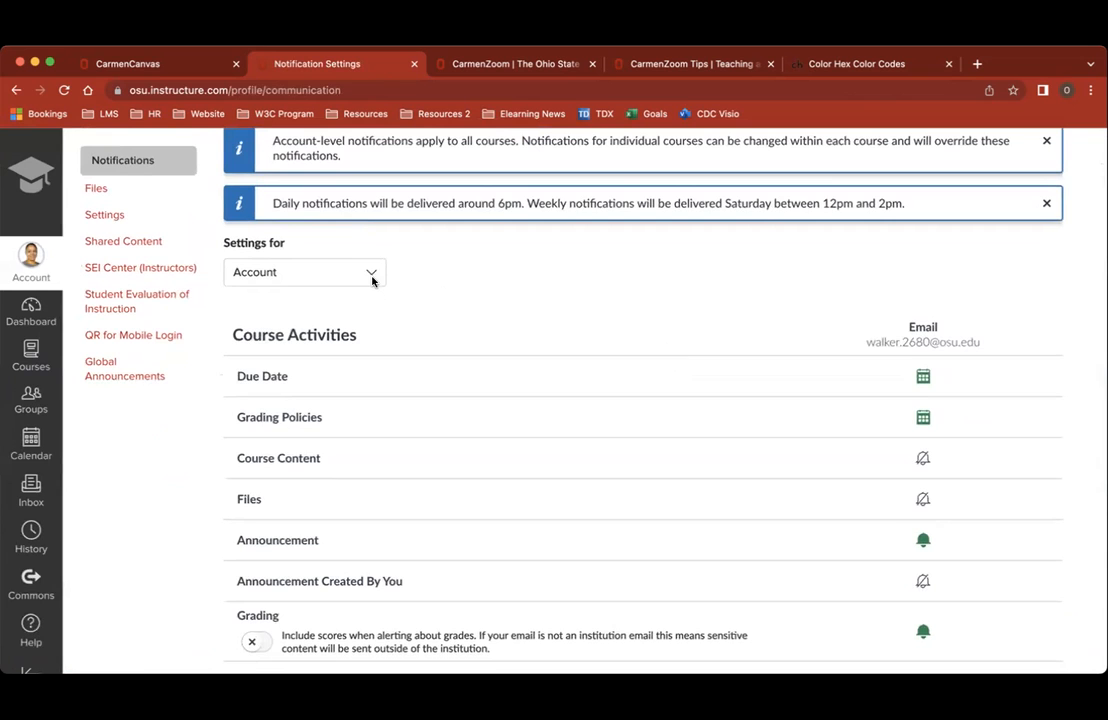
left_click(372, 274)
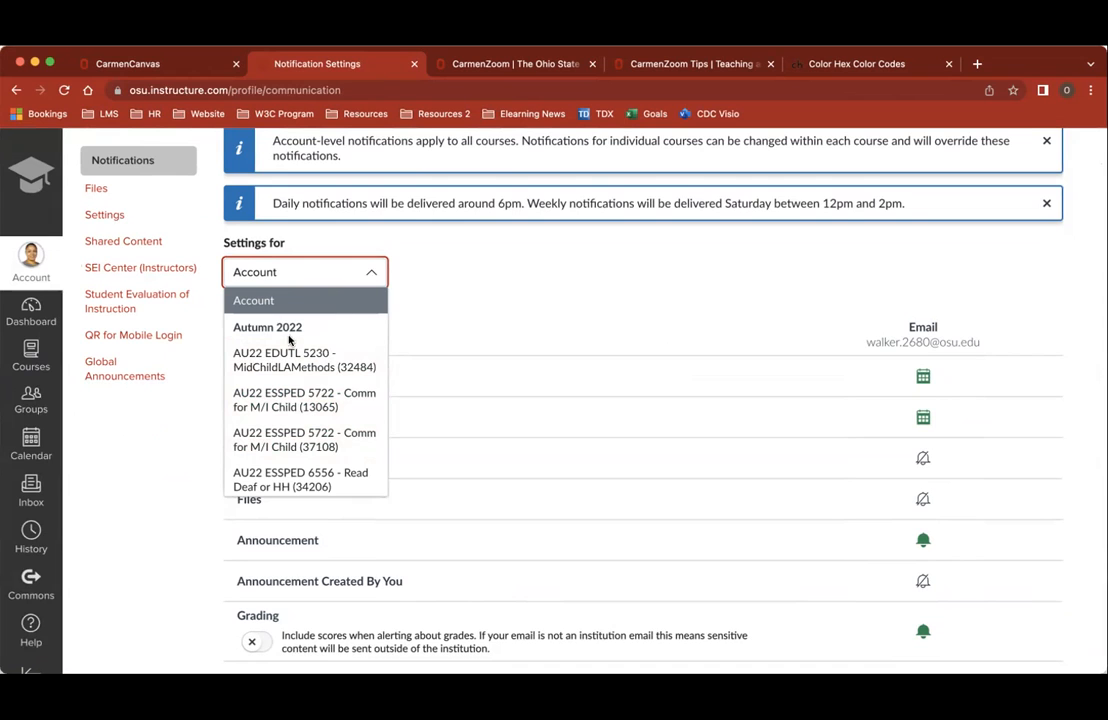
scroll(310, 340, "down", 5)
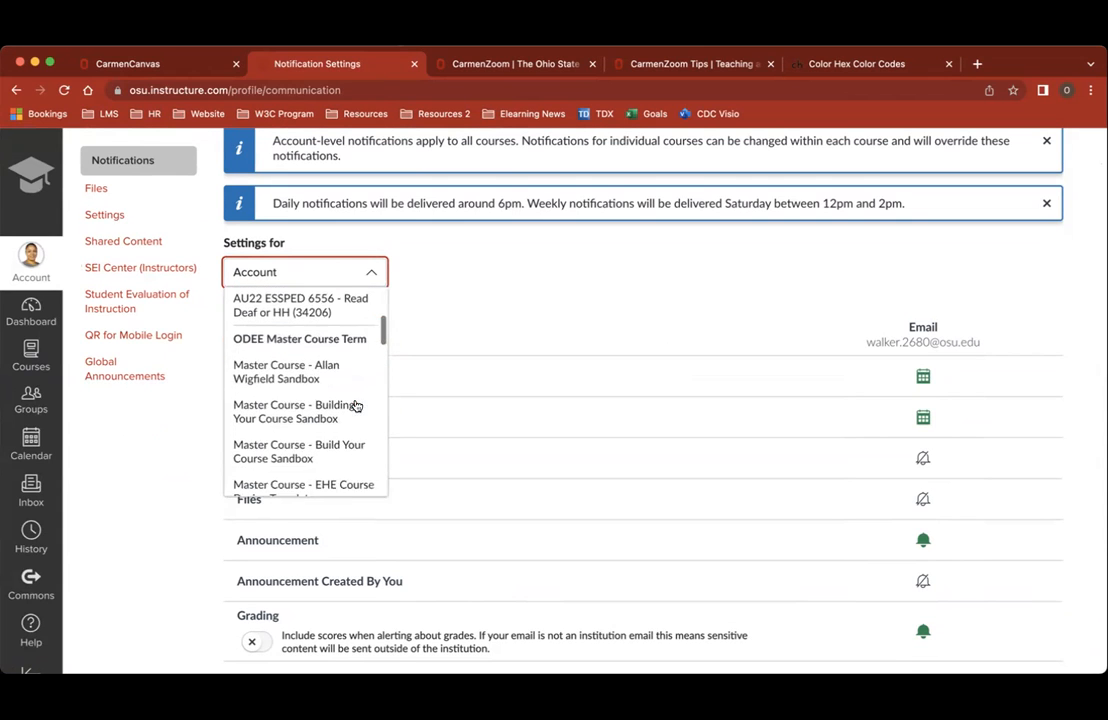
scroll(300, 428, "down", 3)
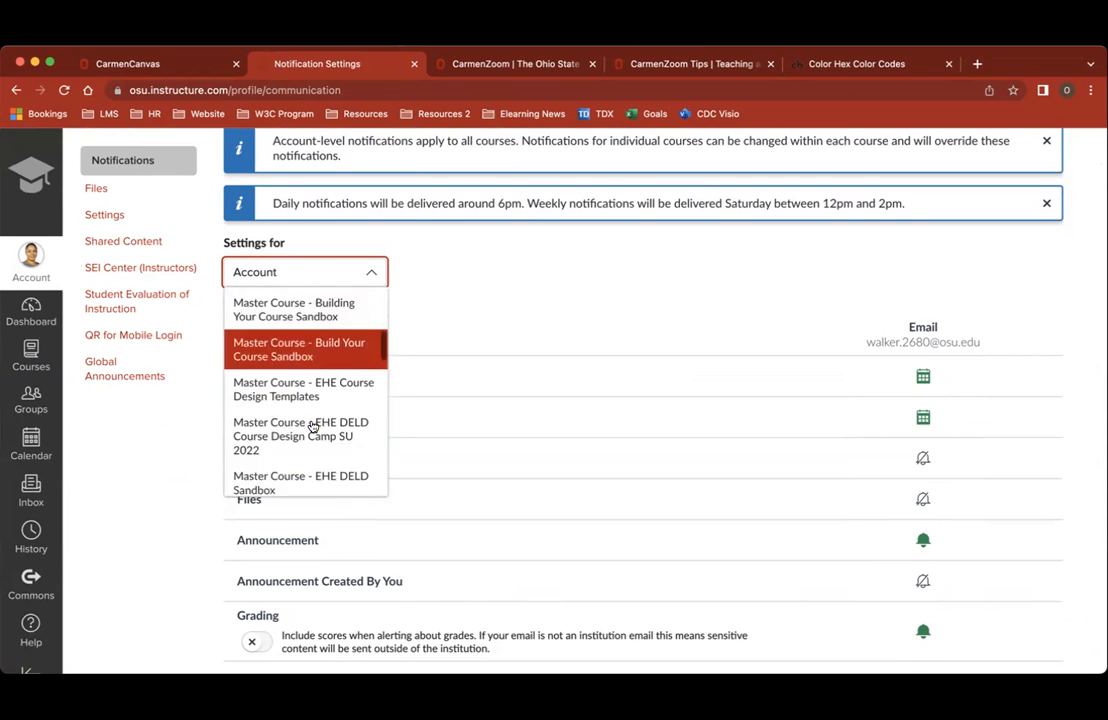
scroll(295, 440, "down", 4)
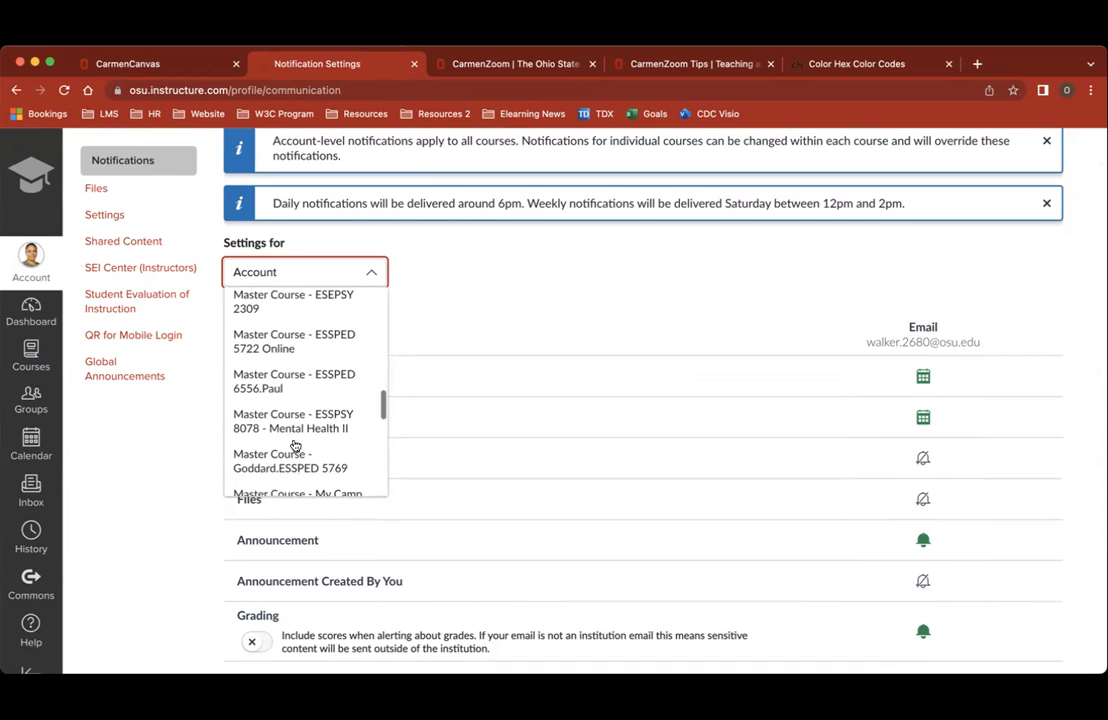
left_click(369, 273)
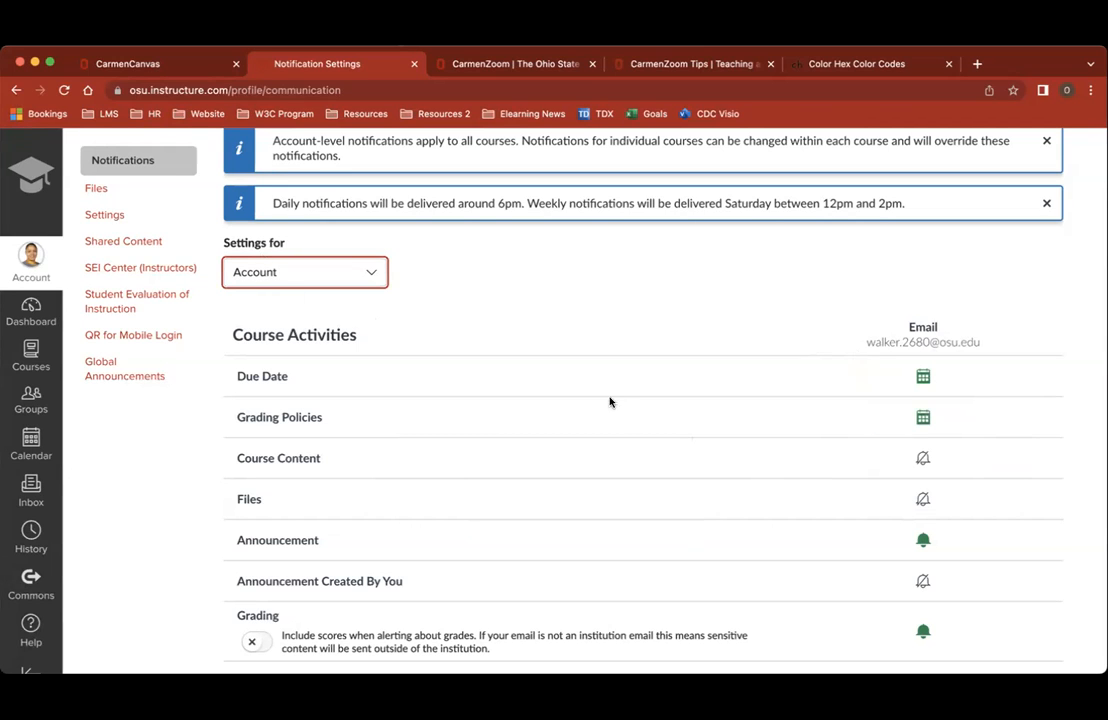
Set the Due Date email notification under Course Activities to "Notifications off"
scroll(731, 474, "down", 2)
scroll(731, 474, "down", 3)
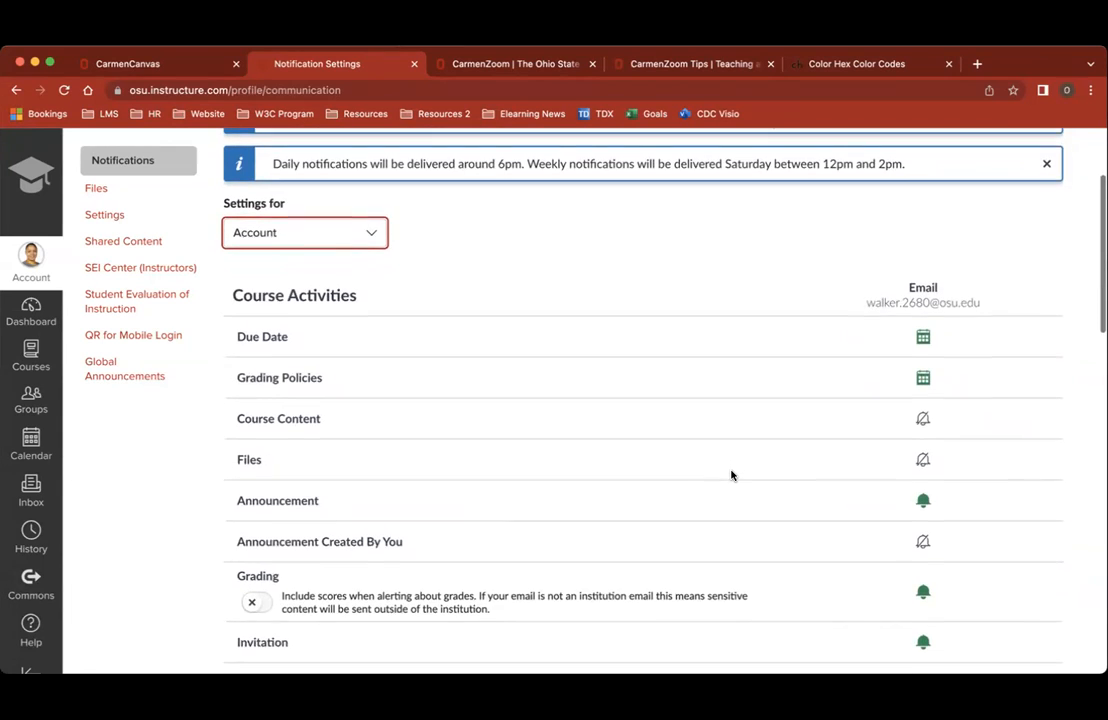
scroll(731, 474, "down", 2)
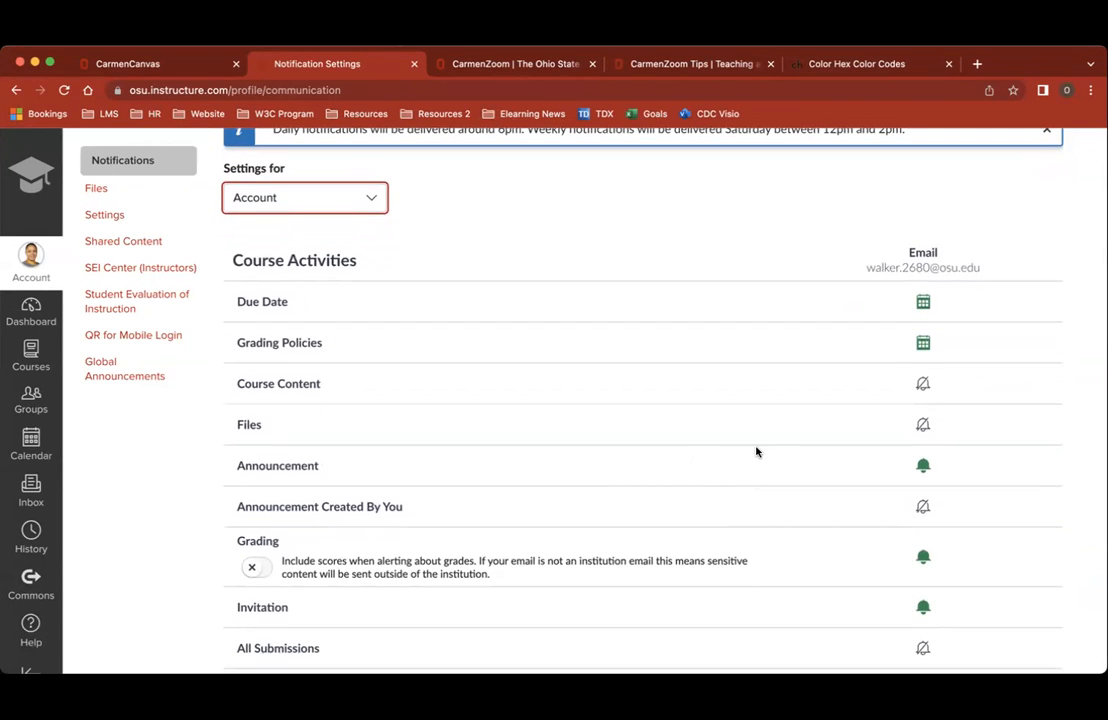
left_click(923, 304)
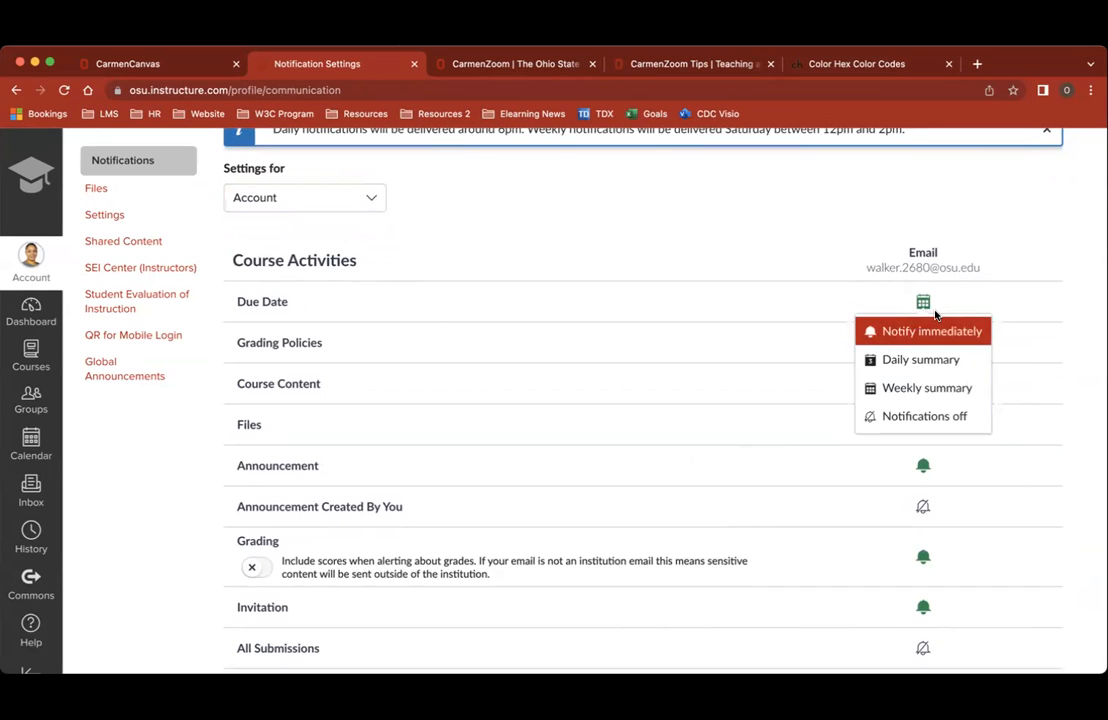
scroll(936, 315, "up", 10)
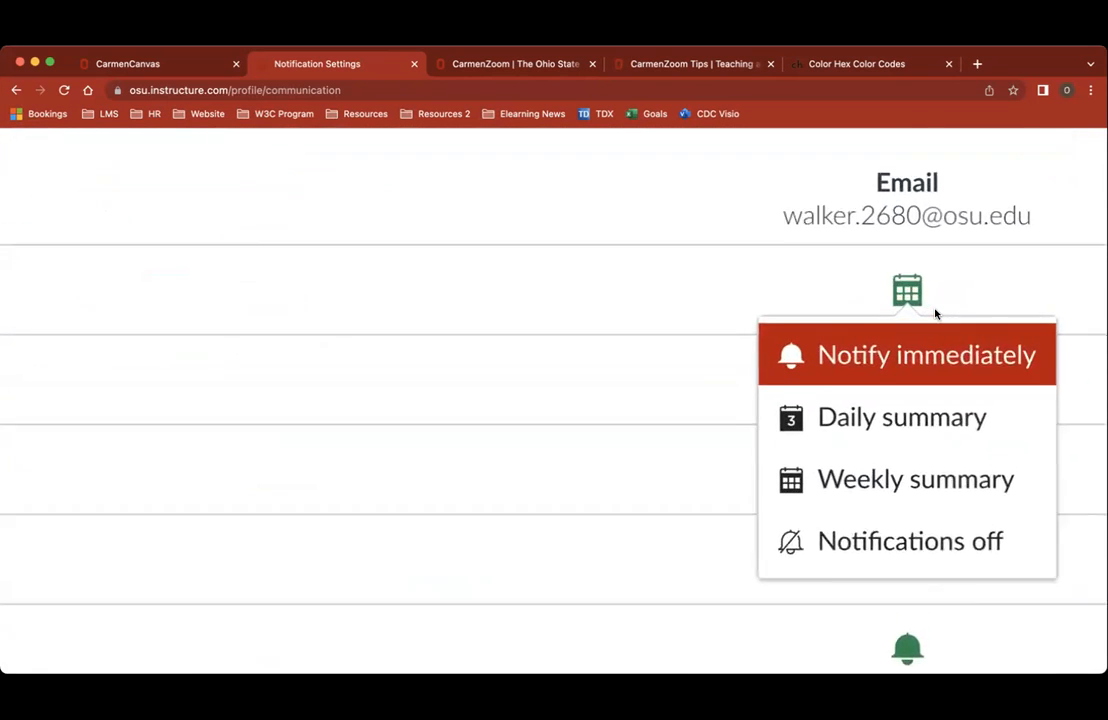
scroll(936, 315, "right", 2)
scroll(936, 315, "down", 2)
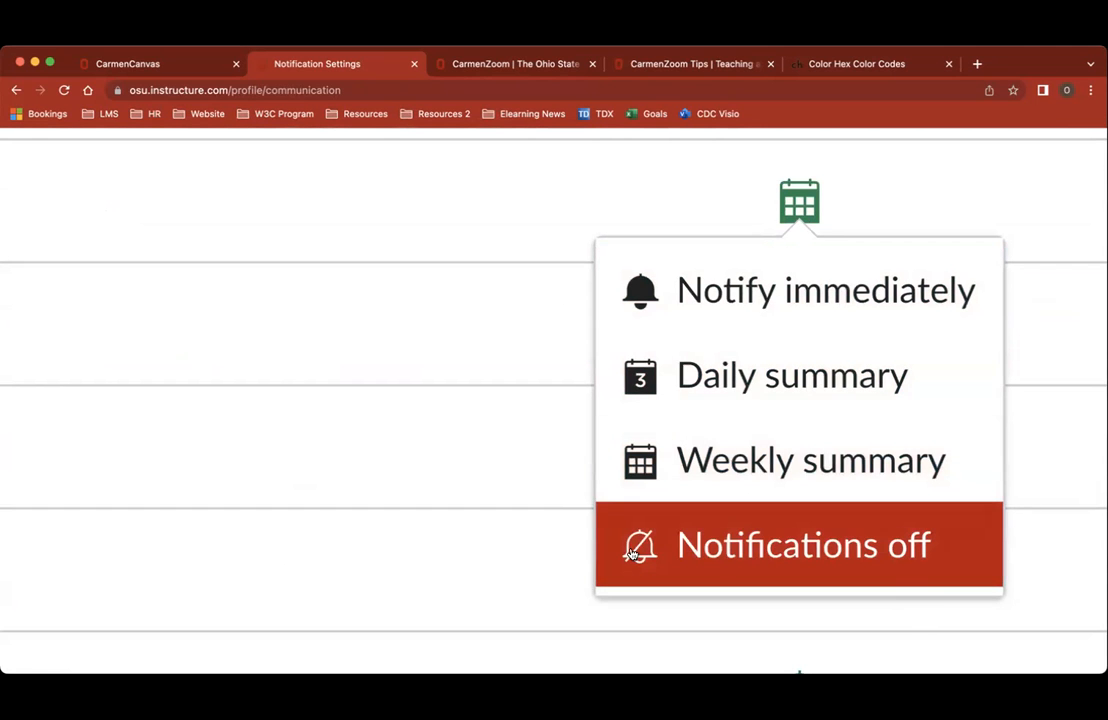
left_click(912, 557)
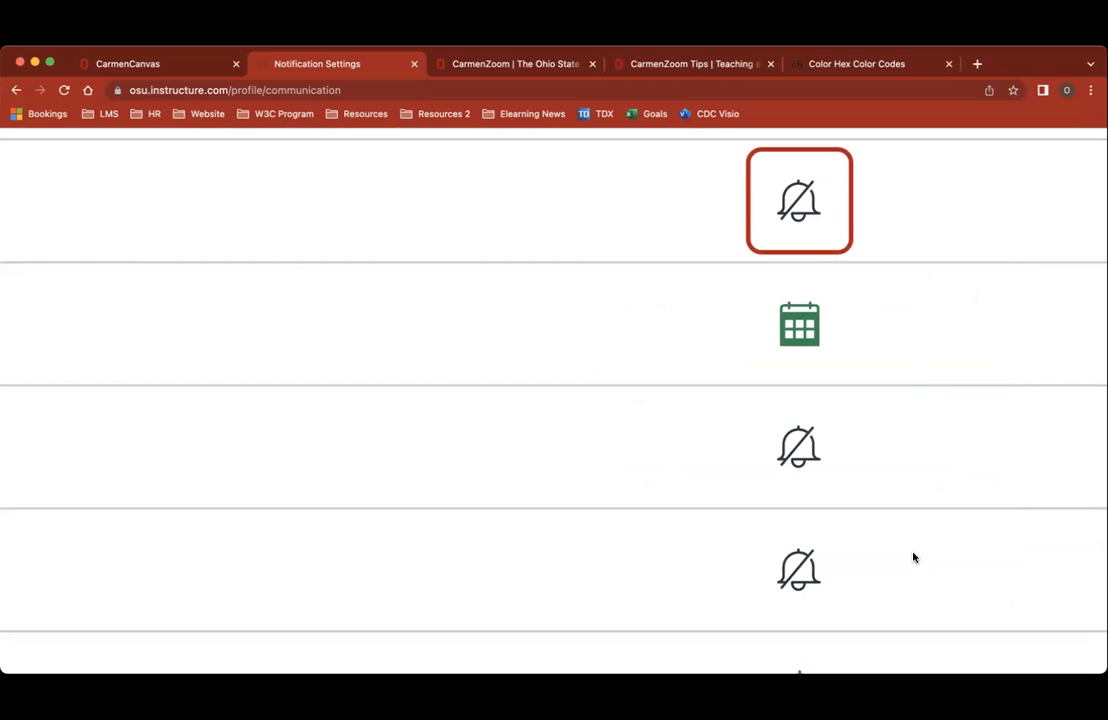
scroll(866, 434, "up", 1)
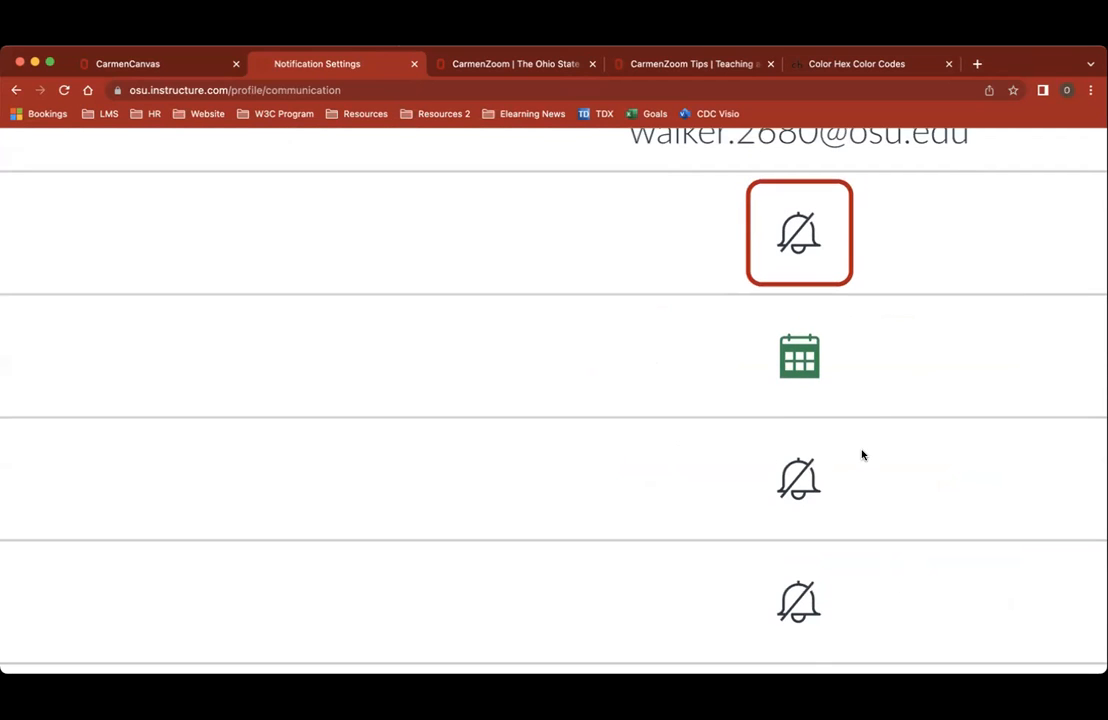
scroll(862, 455, "down", 5)
scroll(463, 445, "down", 4)
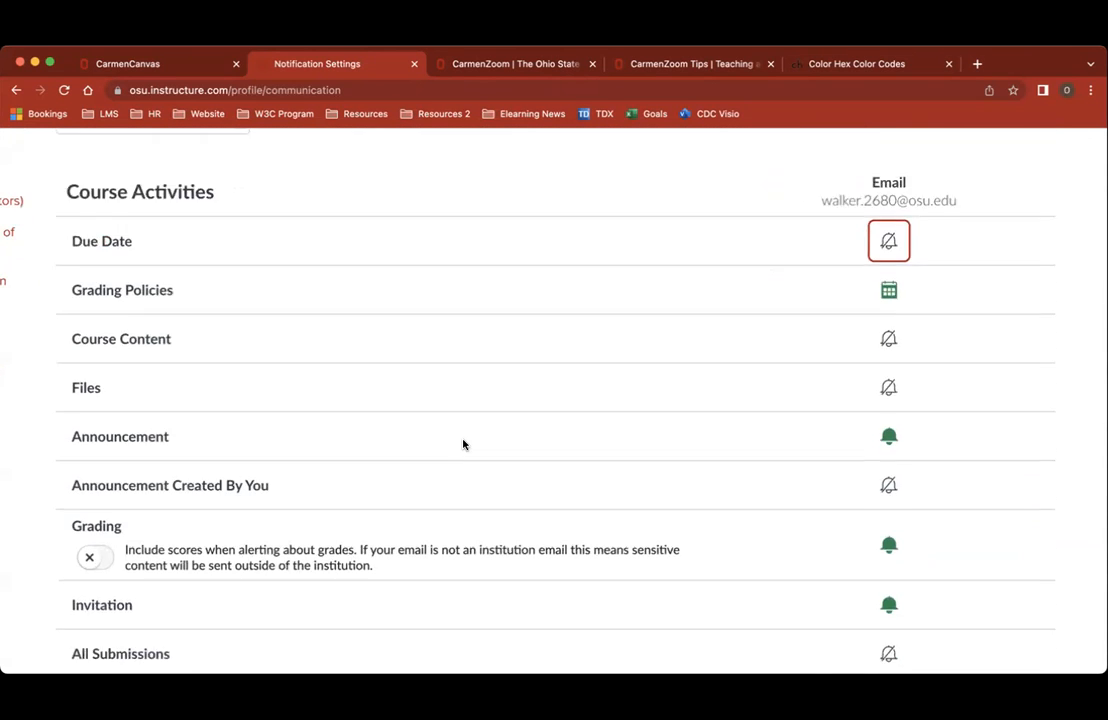
Look through the notification categories on the Notification Settings page, from Course Activities down to Alerts
scroll(463, 445, "down", 10)
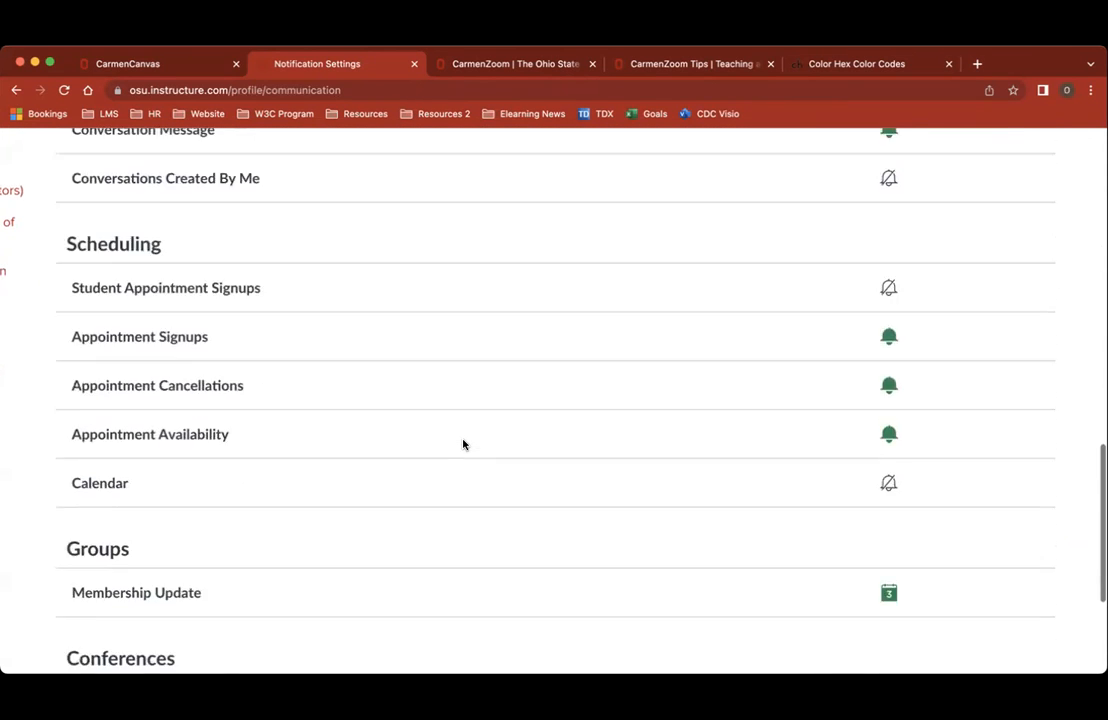
scroll(463, 445, "down", 4)
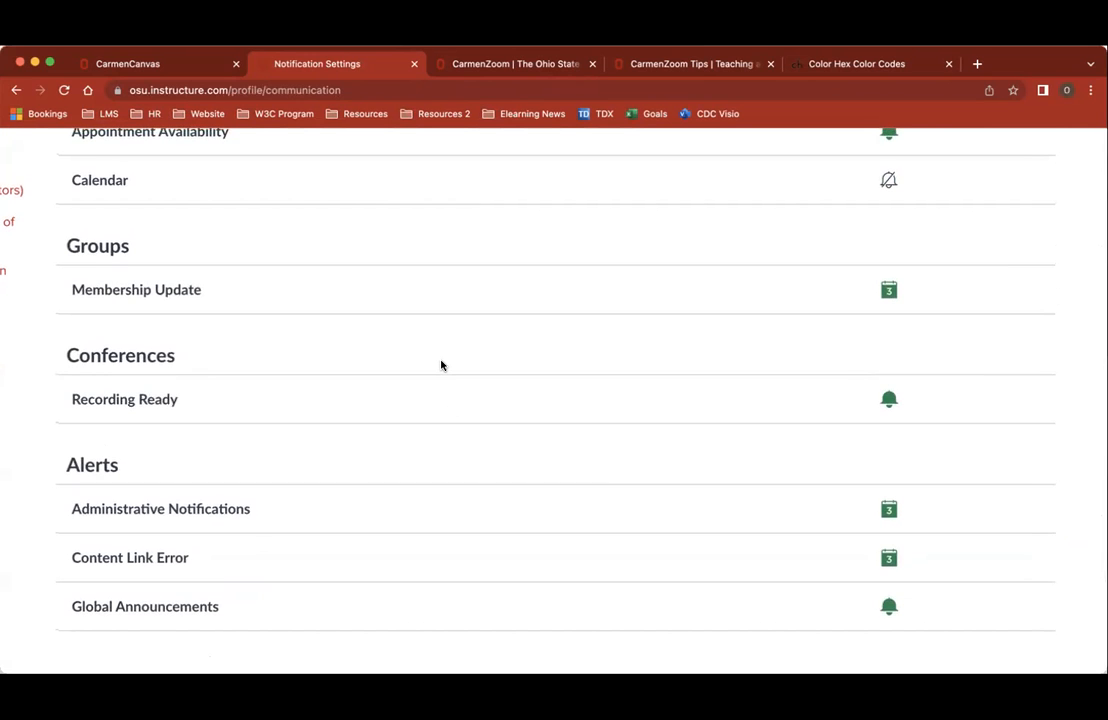
scroll(441, 365, "up", 12)
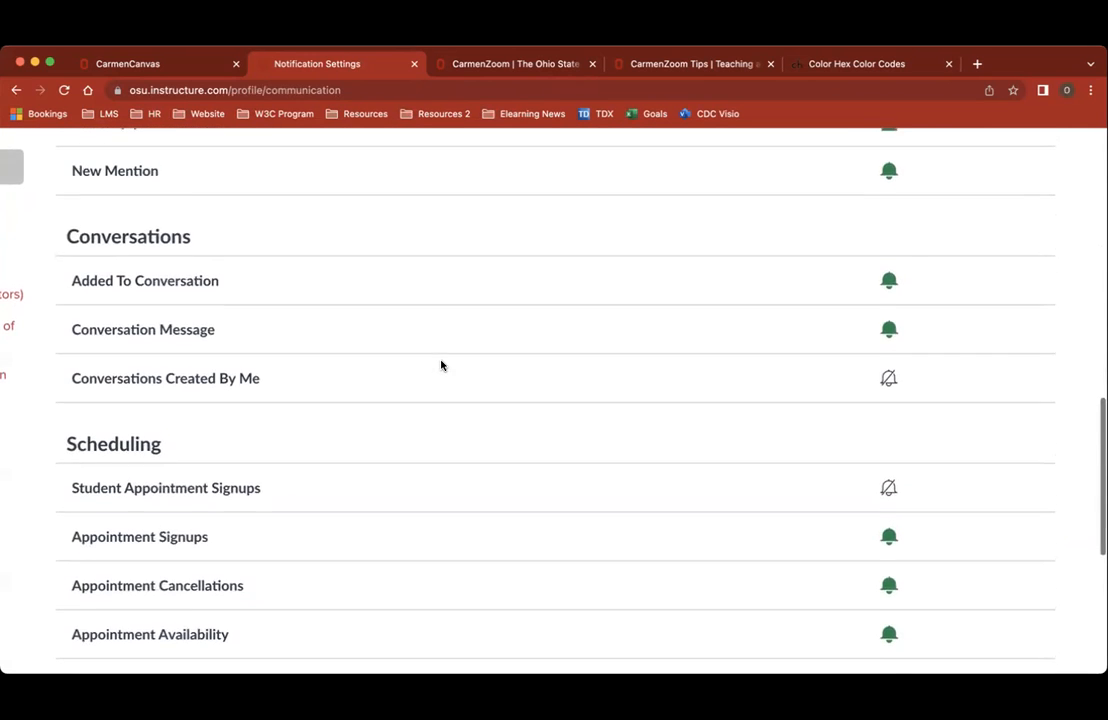
scroll(441, 365, "up", 10)
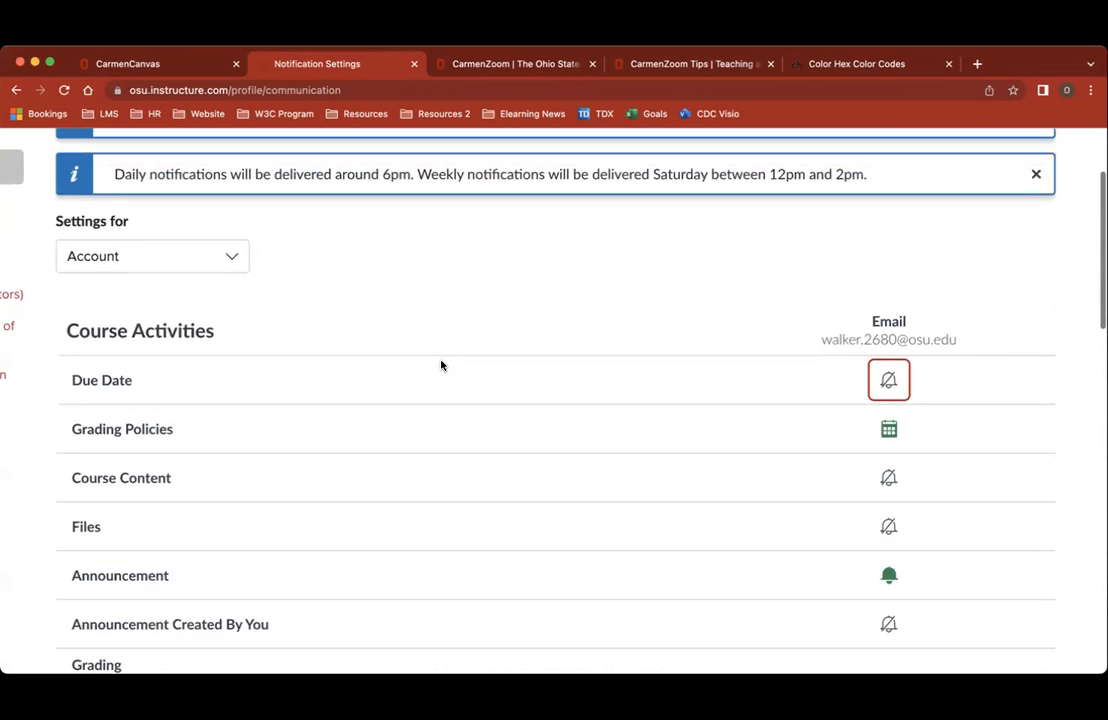
scroll(441, 365, "down", 3)
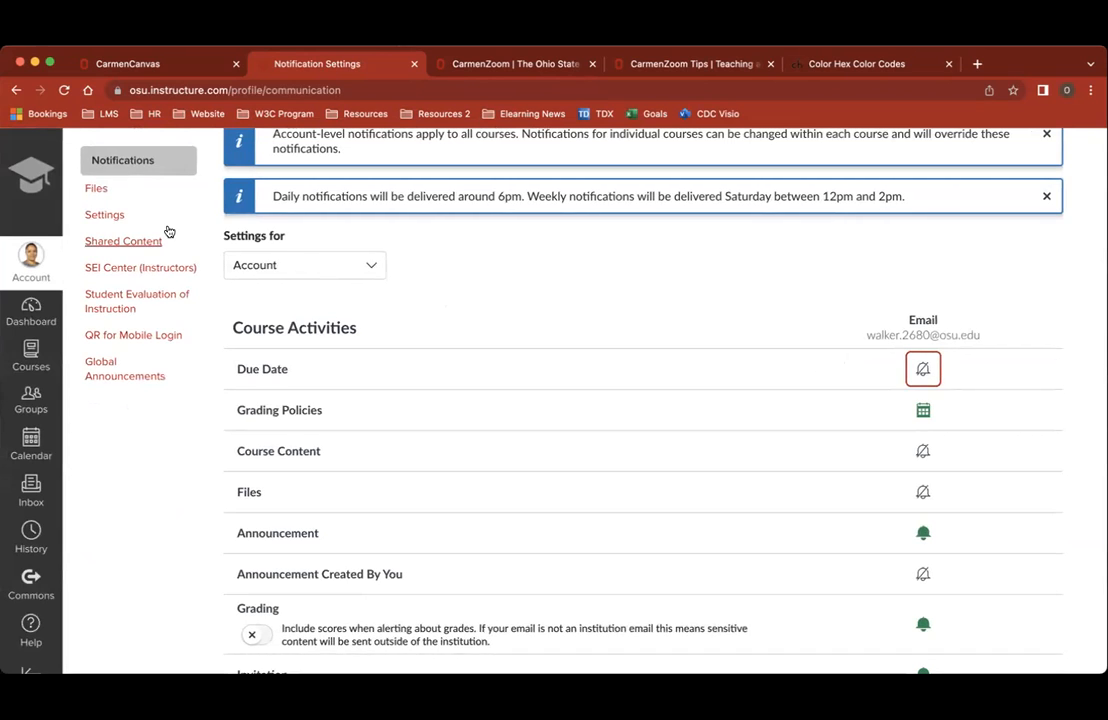
scroll(190, 224, "up", 3)
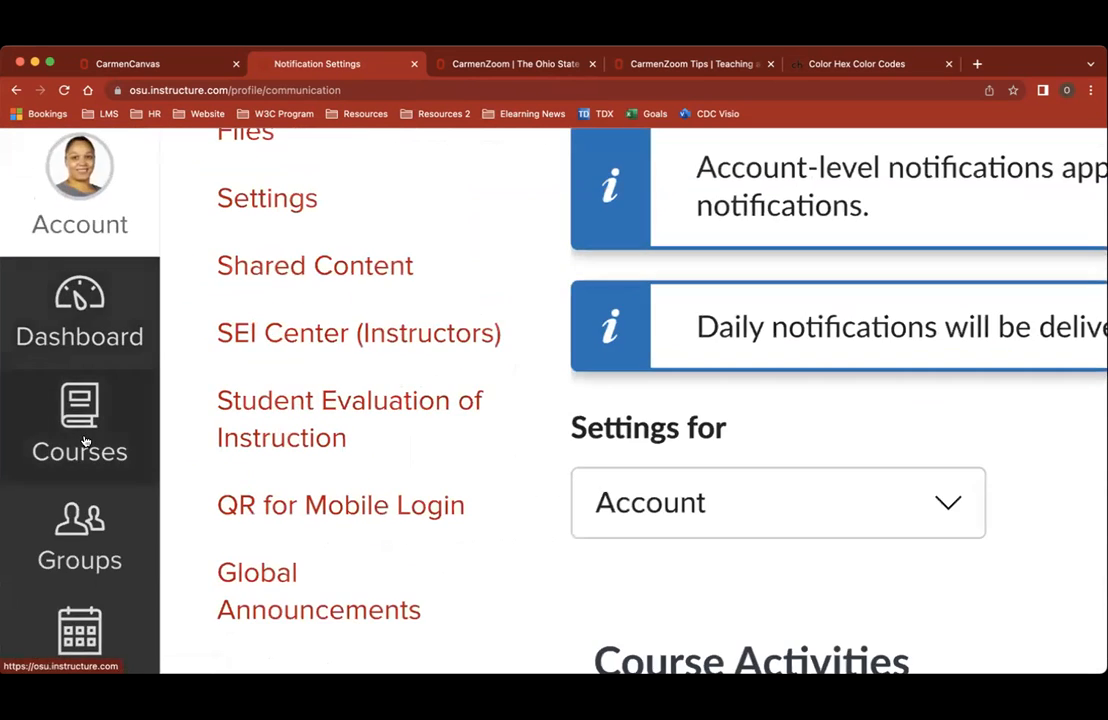
Open the Courses list, highlight the entries under Unpublished Courses, and go to the All Courses page
left_click(49, 380)
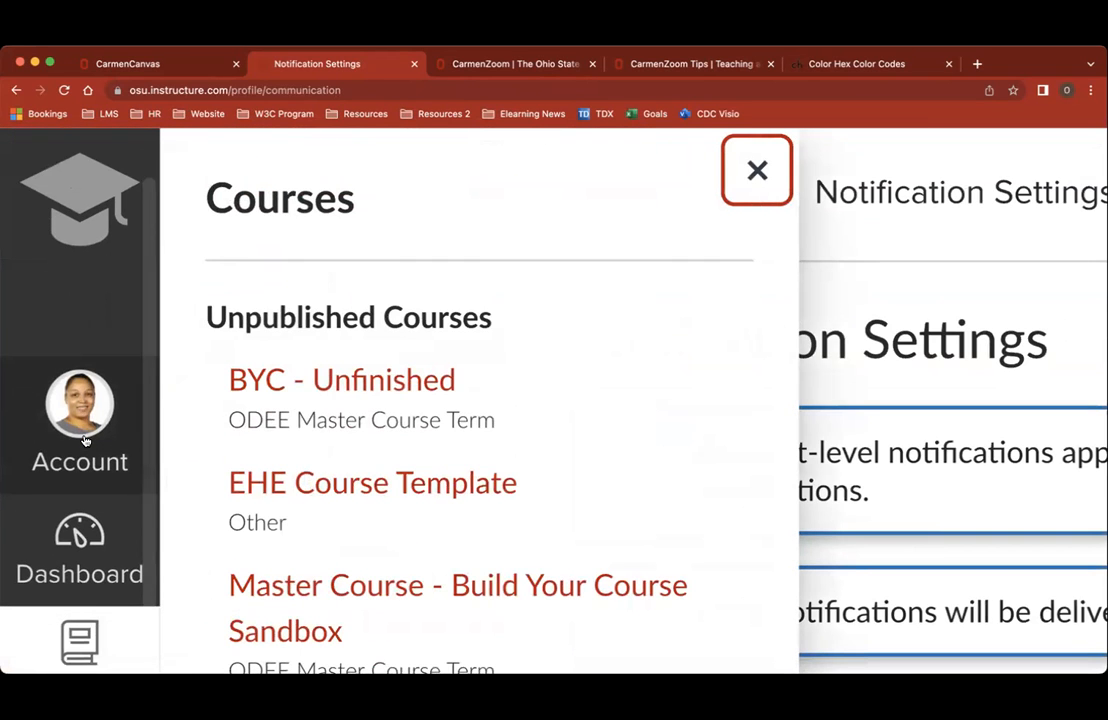
scroll(85, 440, "down", 5)
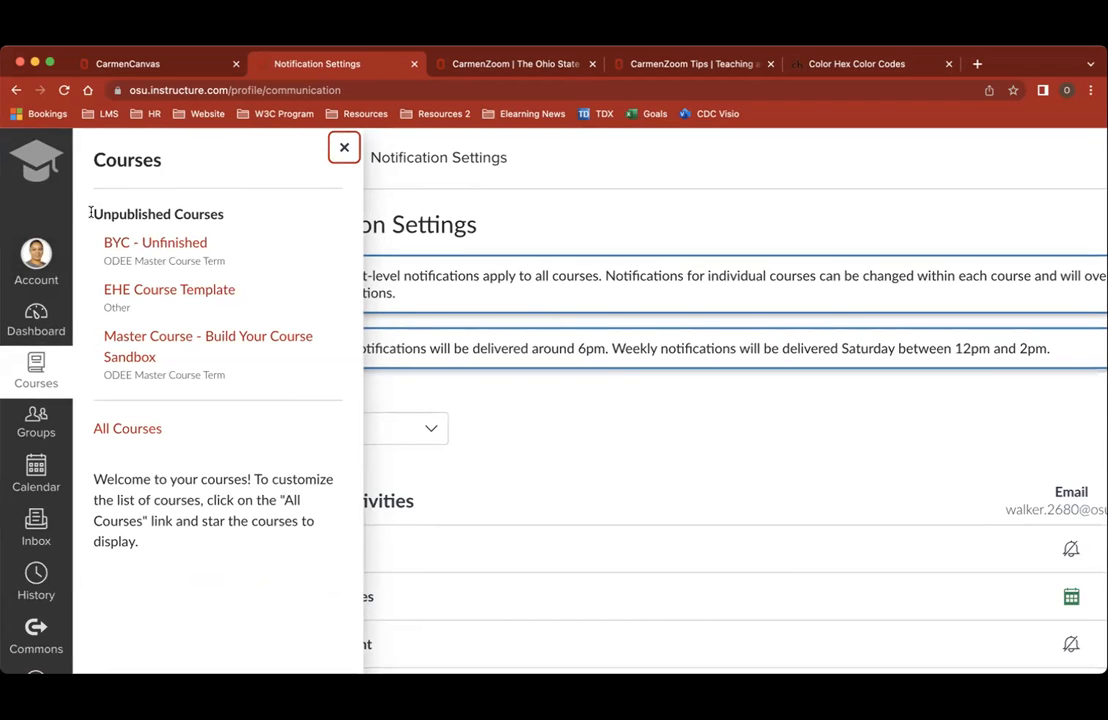
left_click_drag(92, 213, 231, 377)
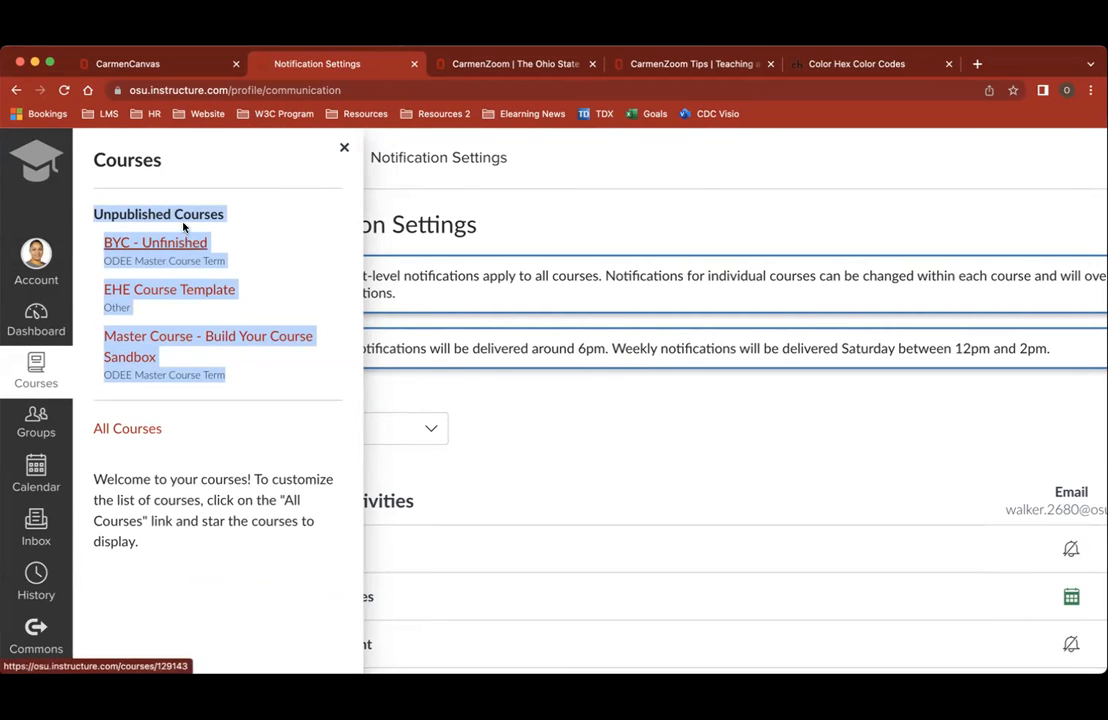
left_click(115, 431)
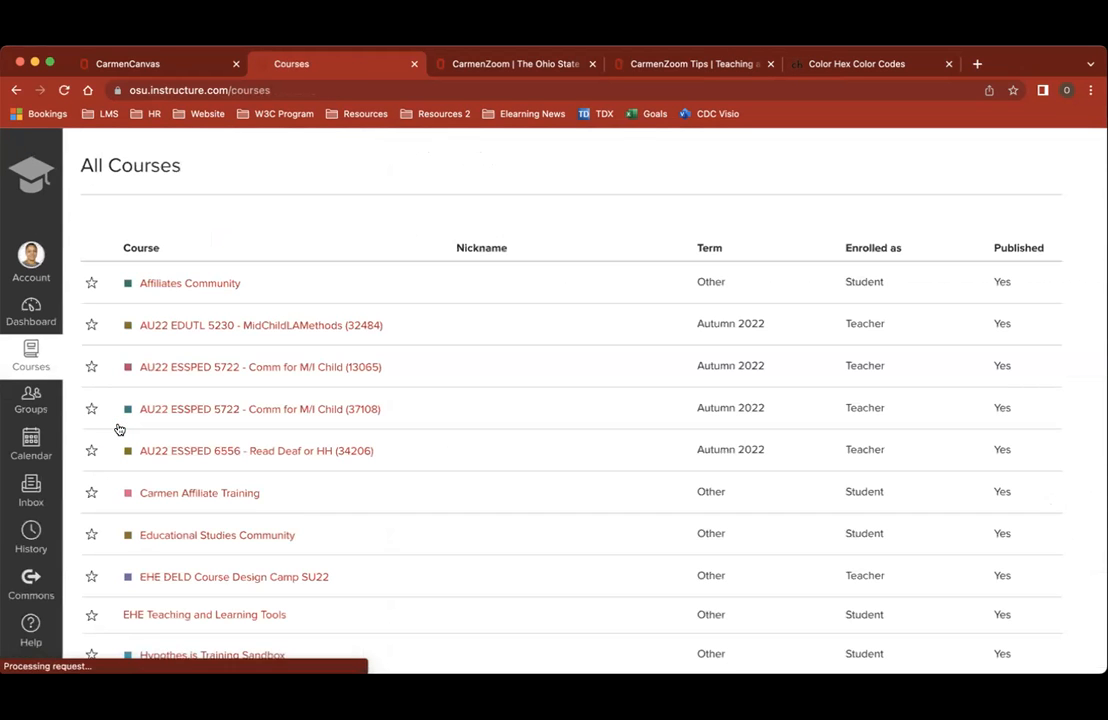
Look through the All Courses page down to Past Enrollments and My Groups, and return to the starred courses
scroll(511, 385, "down", 5)
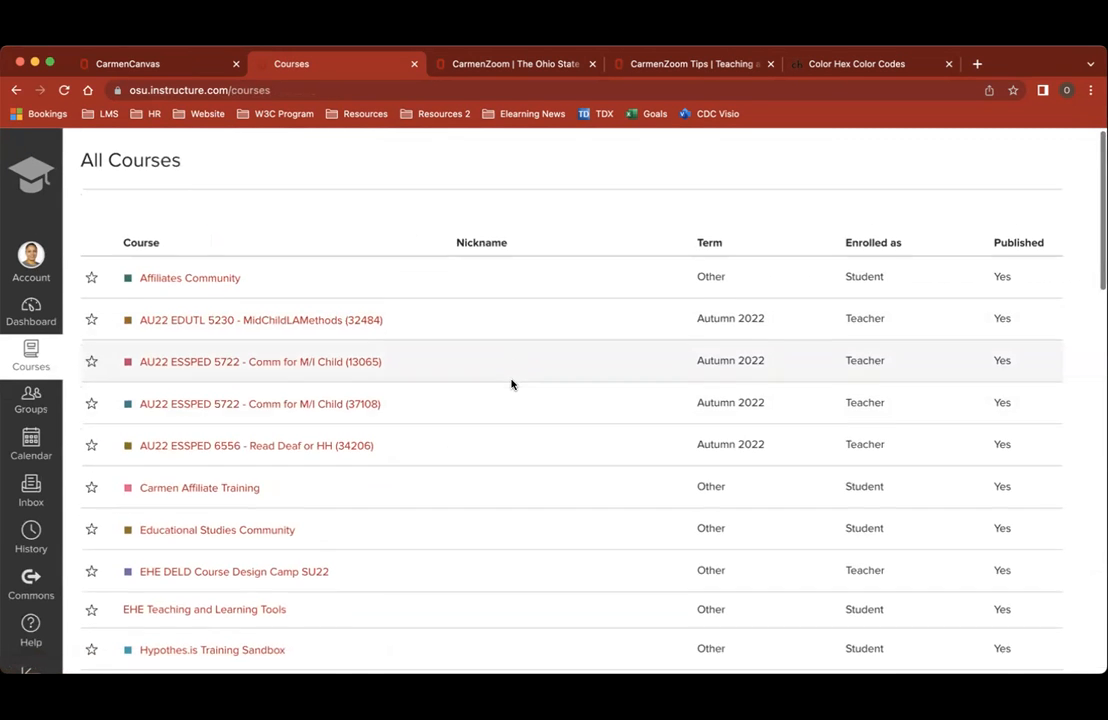
scroll(511, 385, "down", 10)
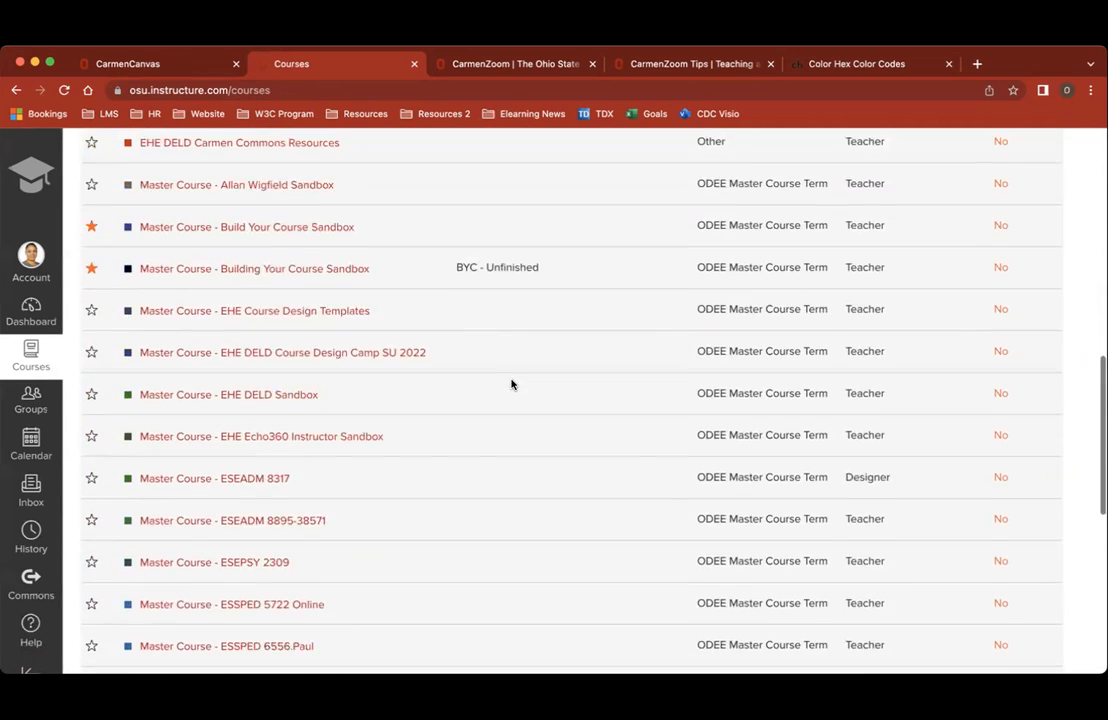
scroll(511, 385, "down", 5)
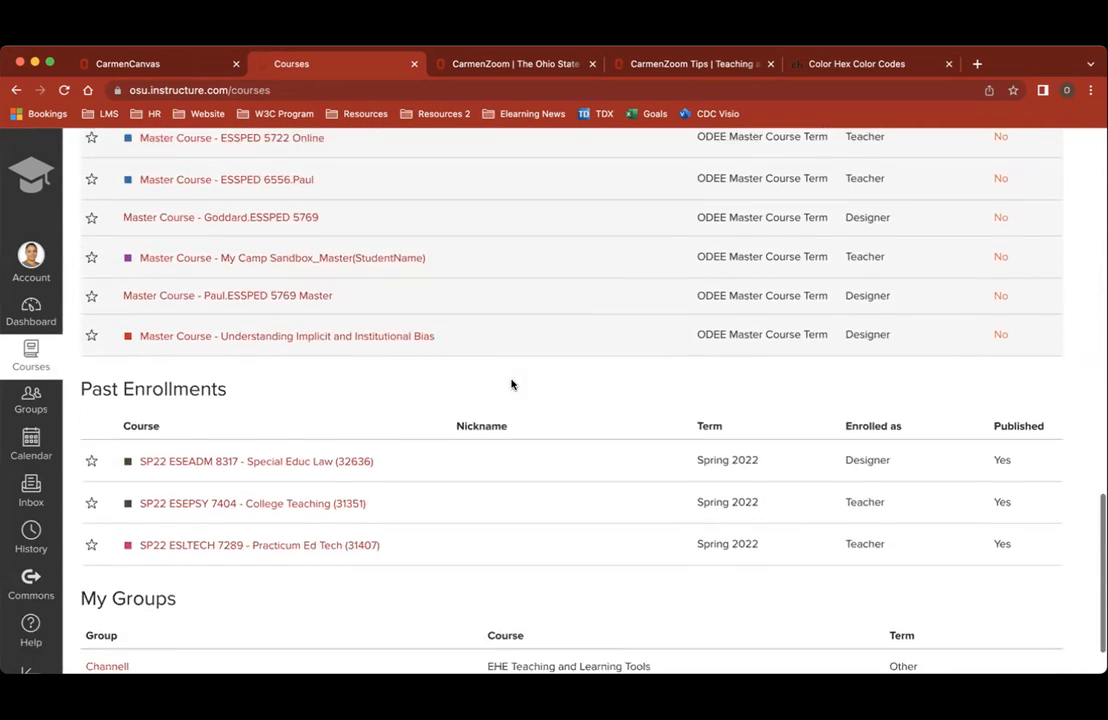
scroll(511, 385, "up", 6)
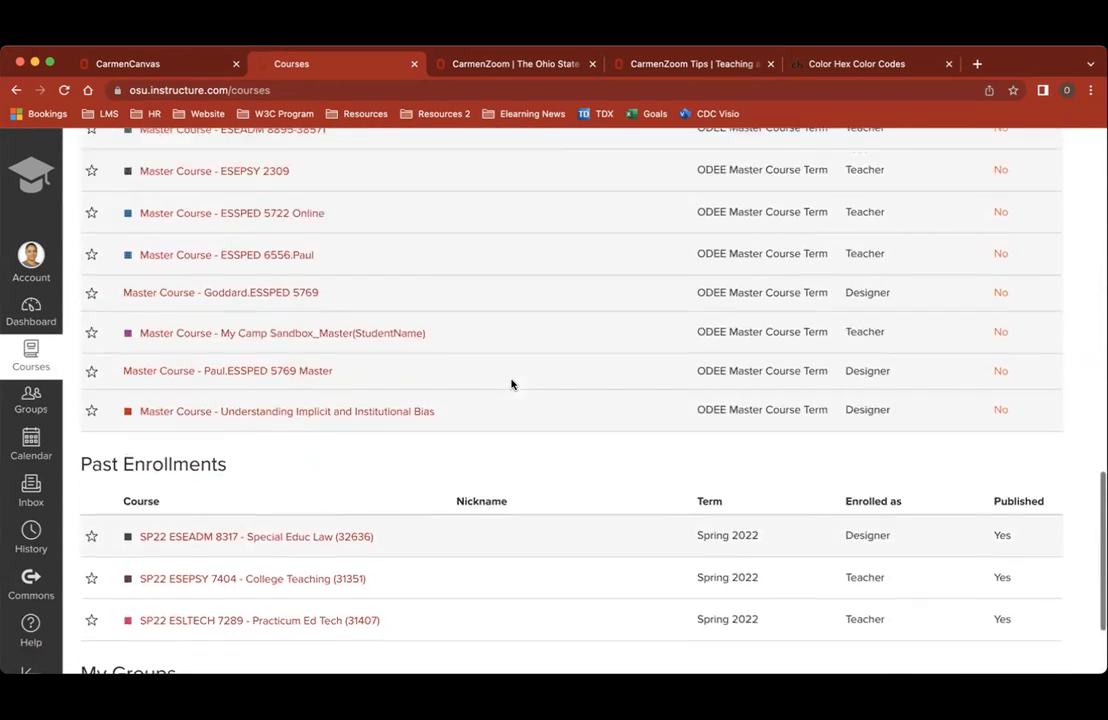
scroll(511, 385, "up", 1)
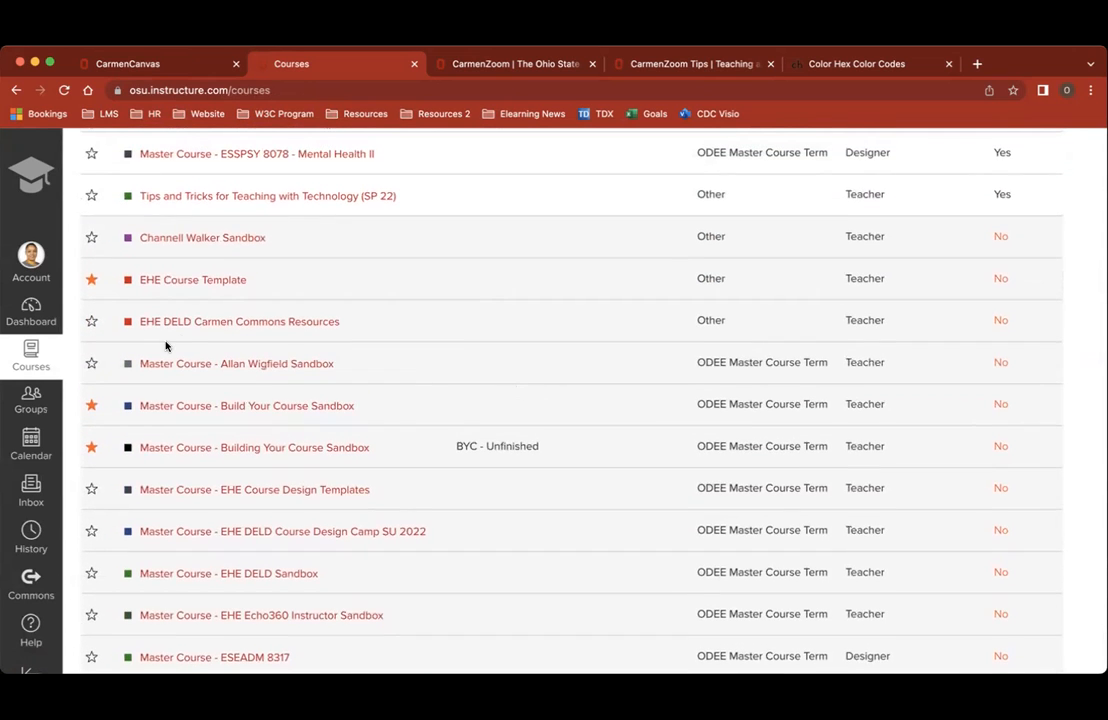
scroll(223, 316, "up", 5)
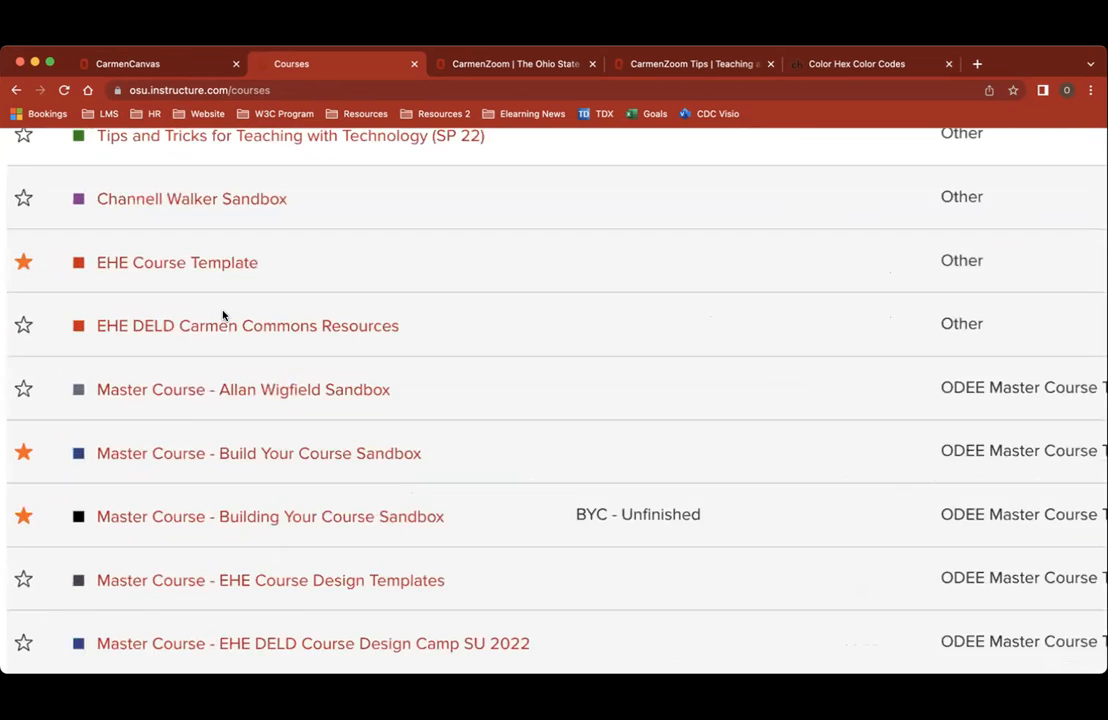
scroll(223, 316, "up", 1)
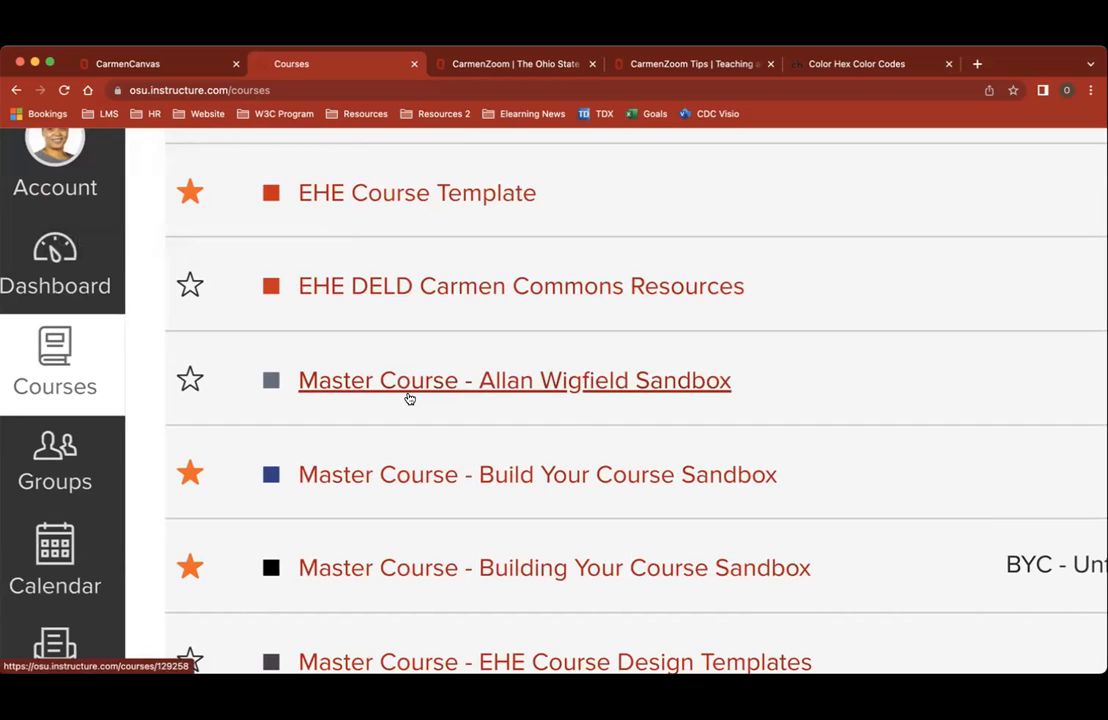
Remove the favorite star from "Master Course - Building Your Course Sandbox" and star the course again
scroll(394, 455, "down", 2)
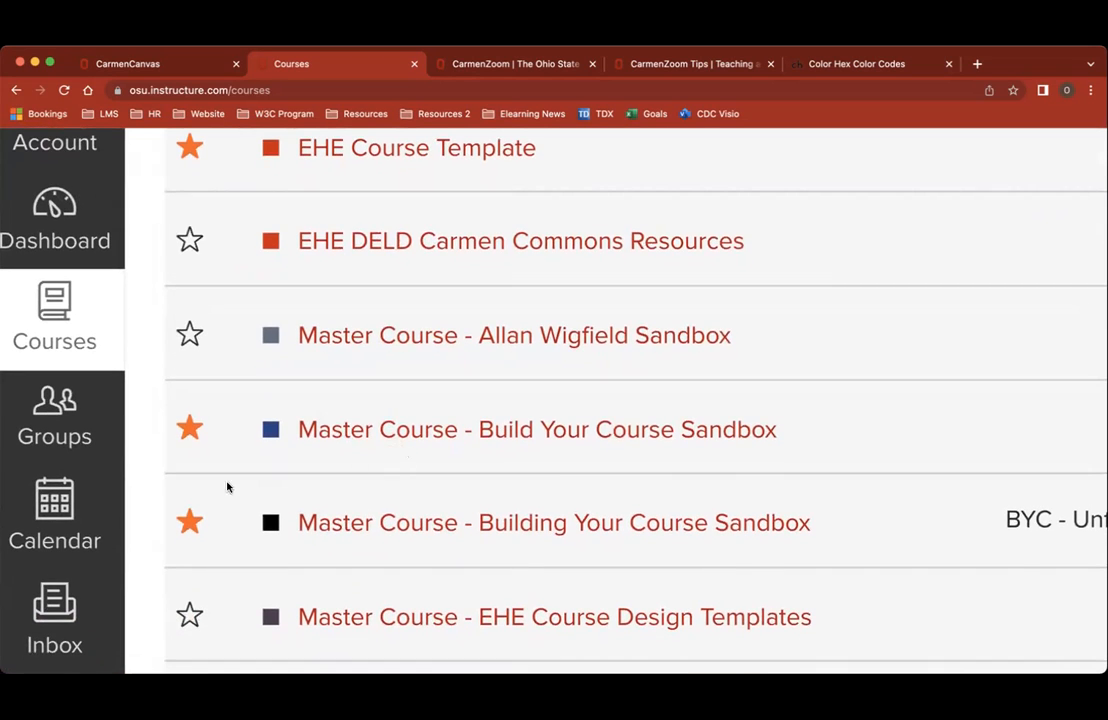
left_click(190, 521)
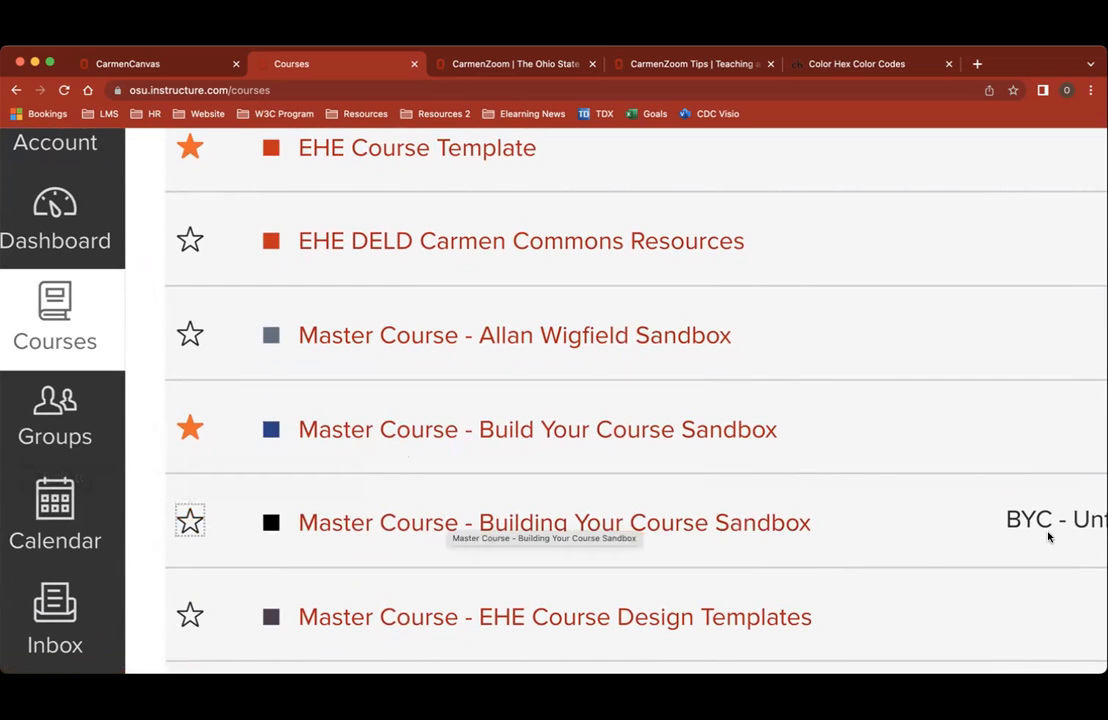
scroll(1045, 531, "right", 3)
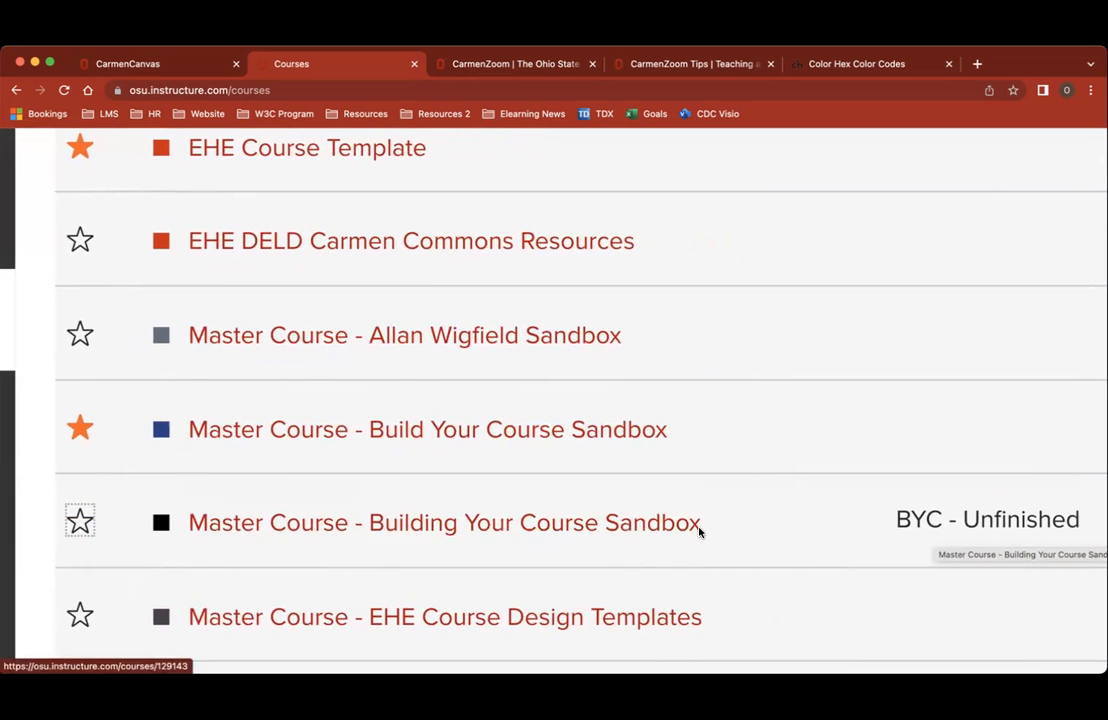
scroll(700, 528, "left", 3)
scroll(312, 453, "up", 2)
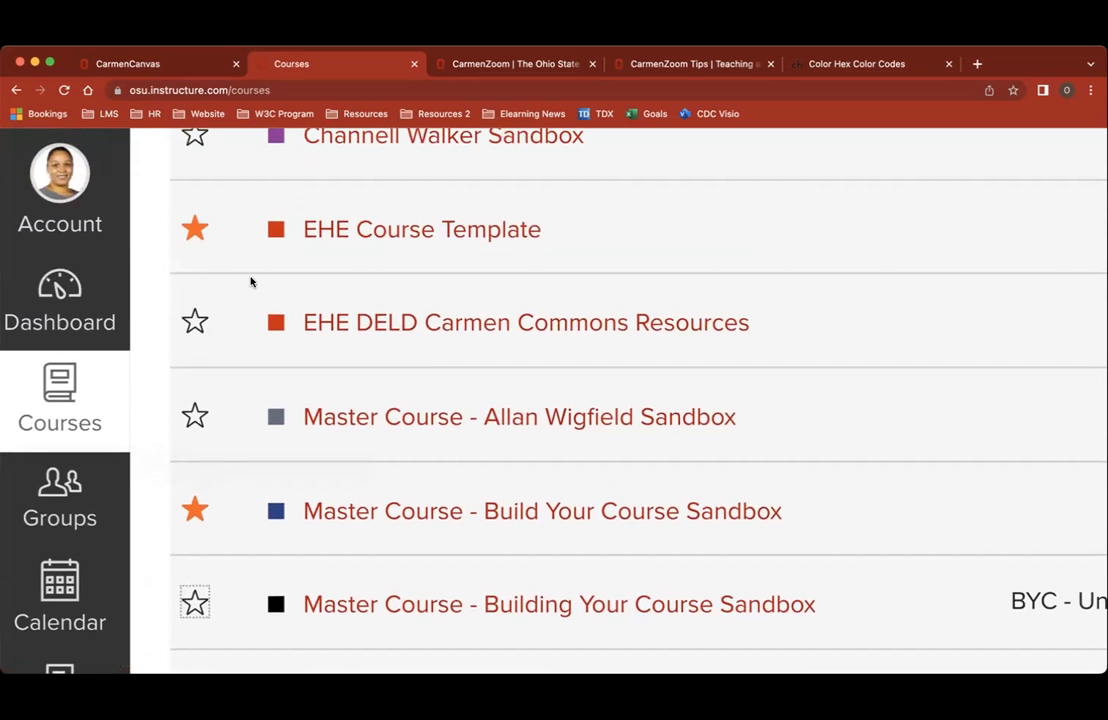
scroll(255, 522, "down", 1)
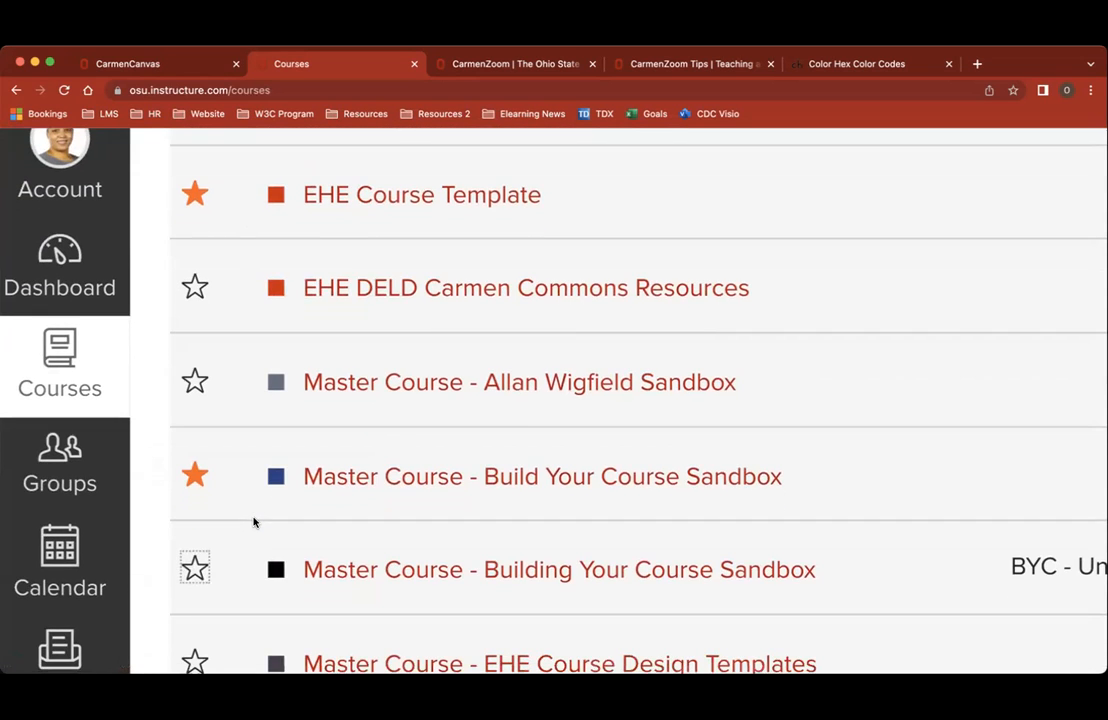
left_click(195, 568)
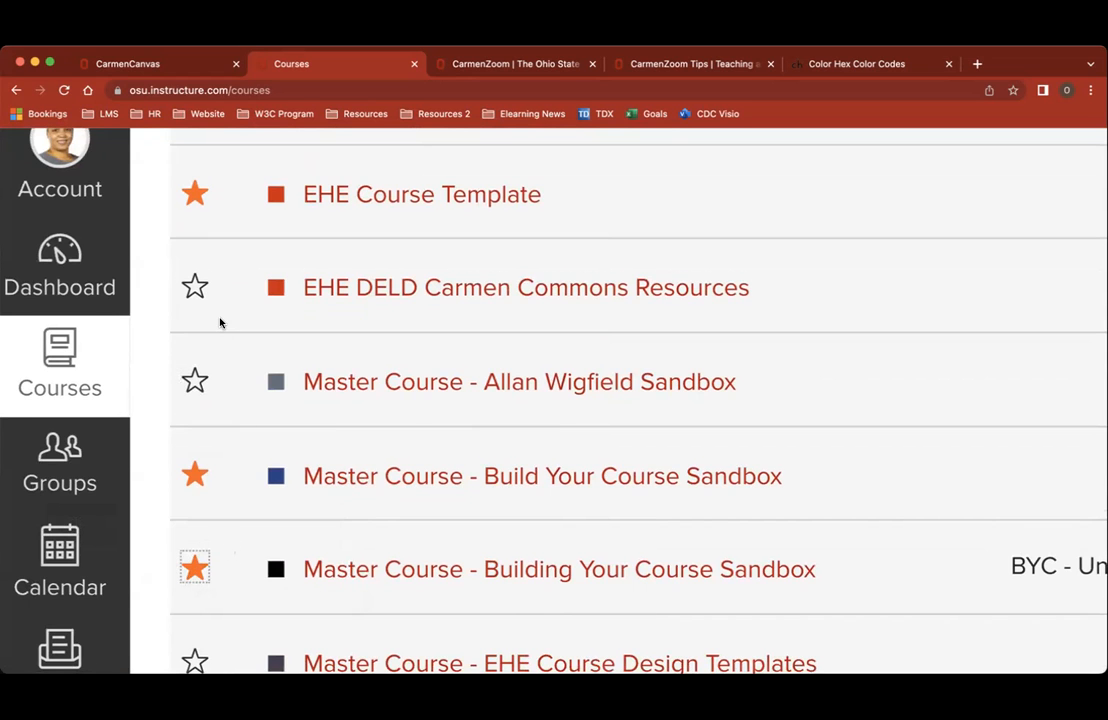
Open the Groups list to view the available groups and the All Groups link
scroll(220, 322, "down", 2)
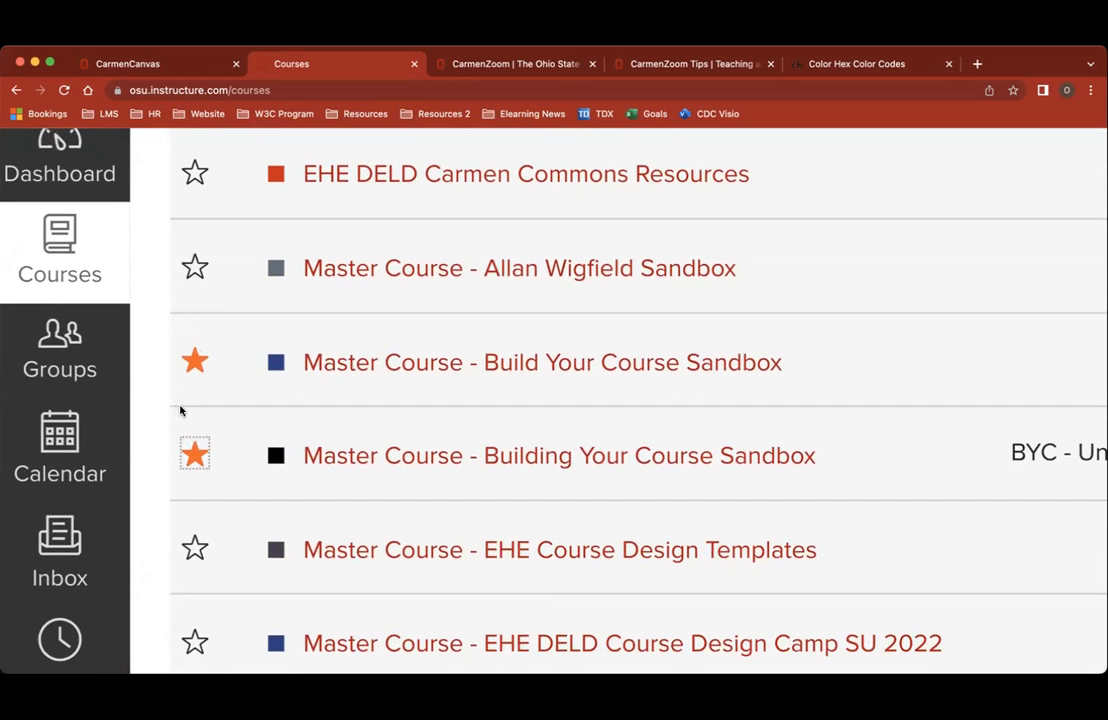
scroll(181, 413, "down", 5)
scroll(181, 413, "down", 3)
scroll(173, 444, "down", 3)
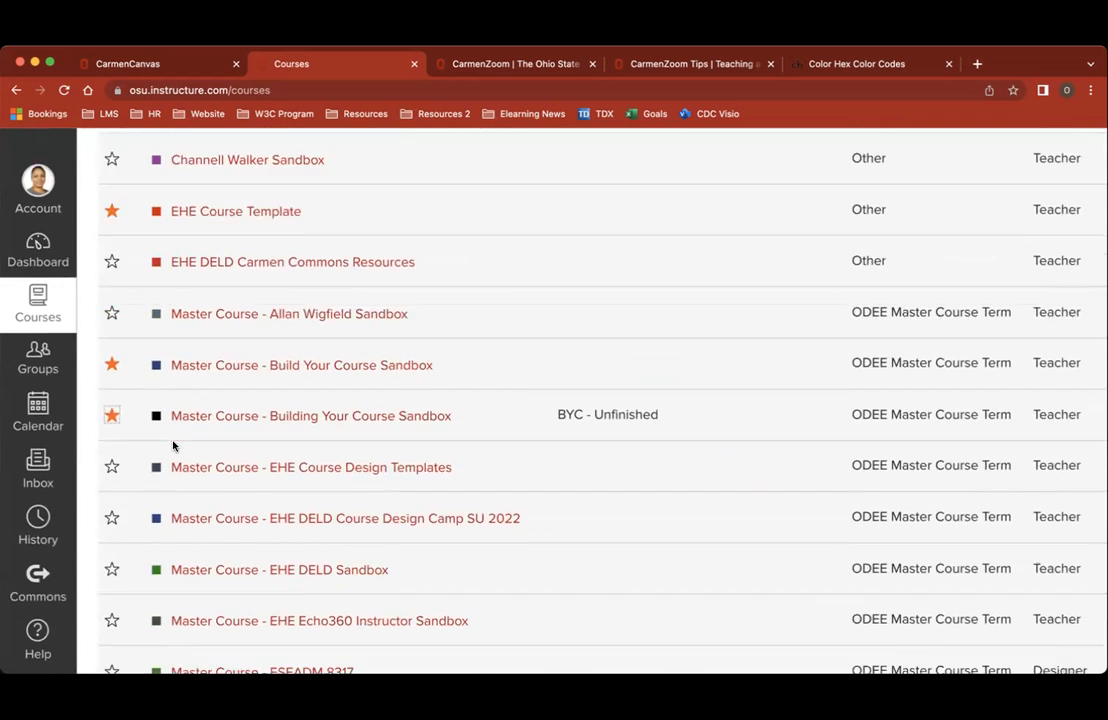
scroll(173, 447, "up", 1)
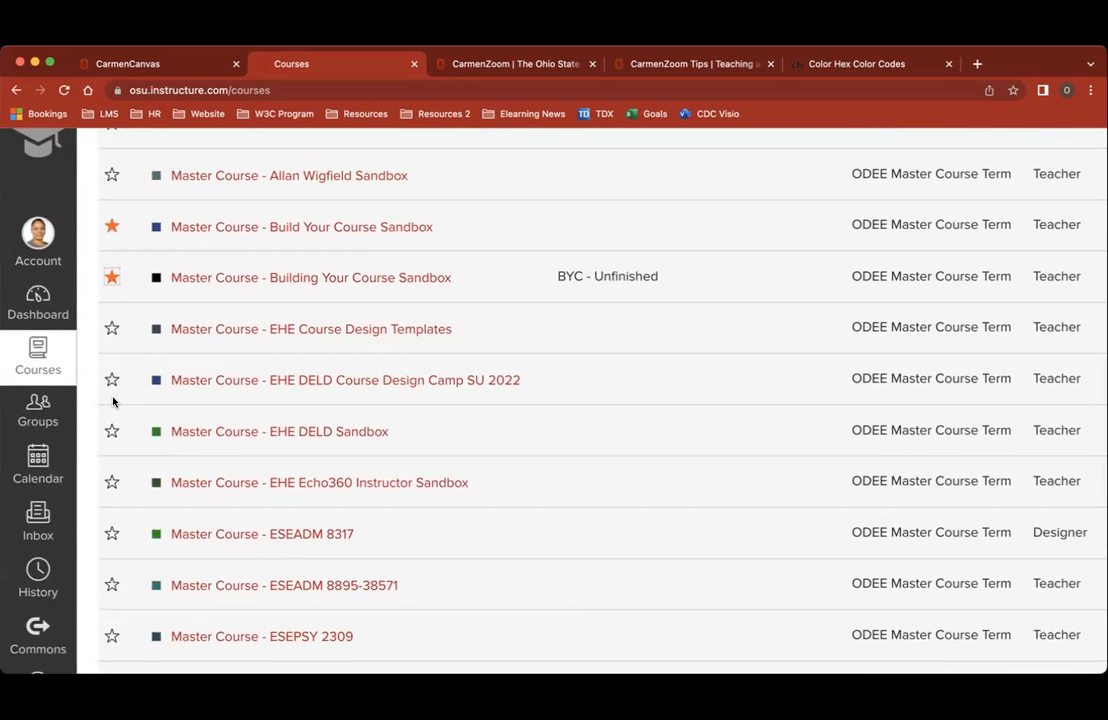
scroll(148, 378, "up", 4)
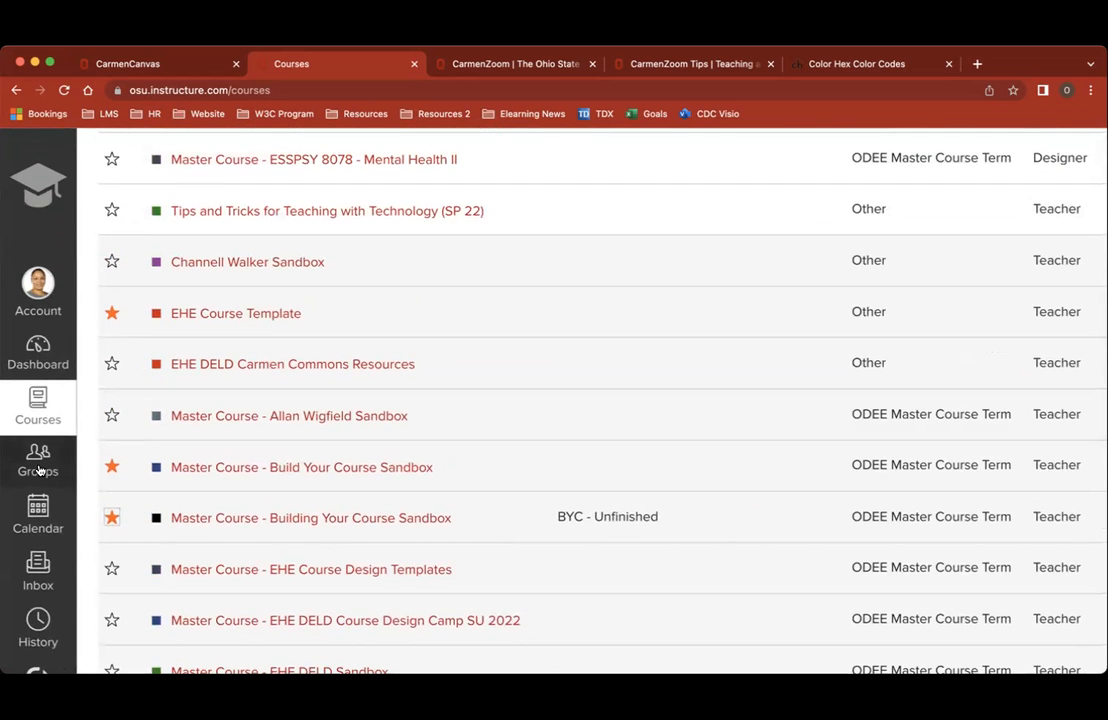
left_click(36, 472)
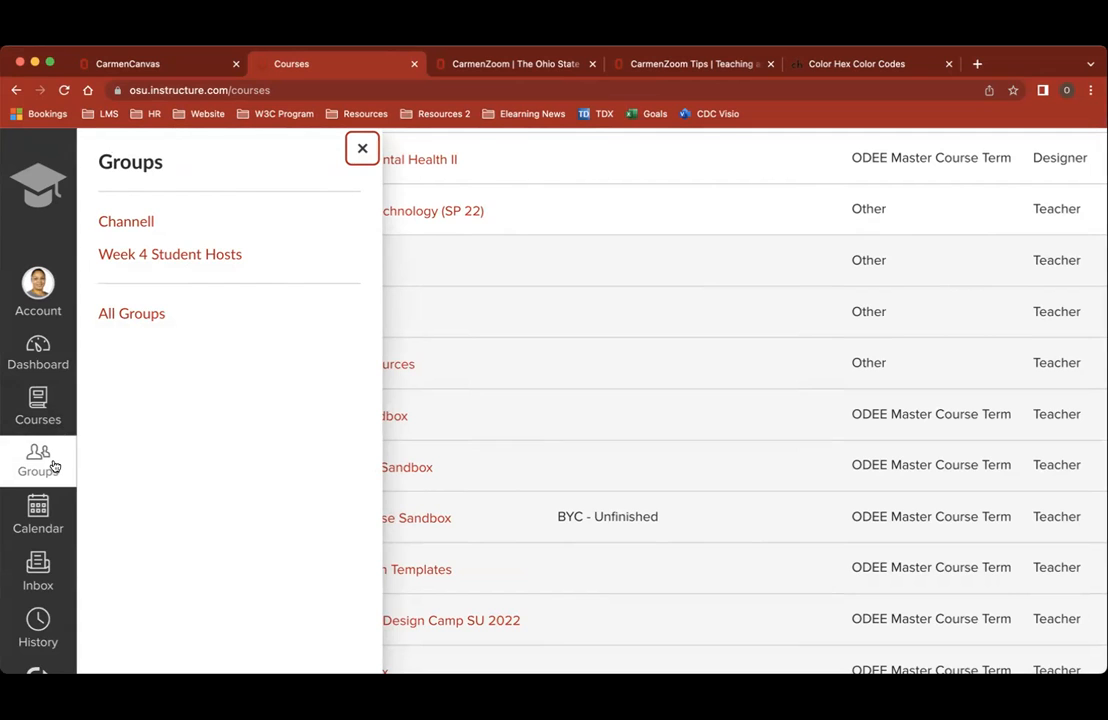
Open the Calendar, try its Week and Month views, and set it to Agenda view to browse the upcoming events
scroll(55, 466, "down", 1)
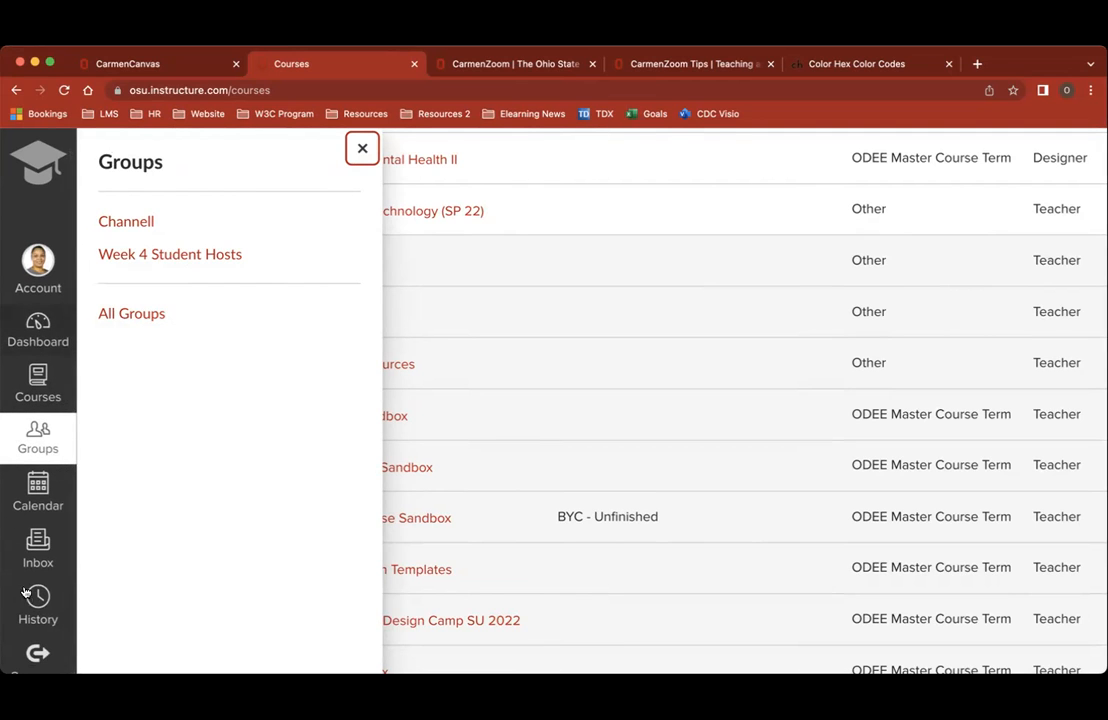
left_click(40, 497)
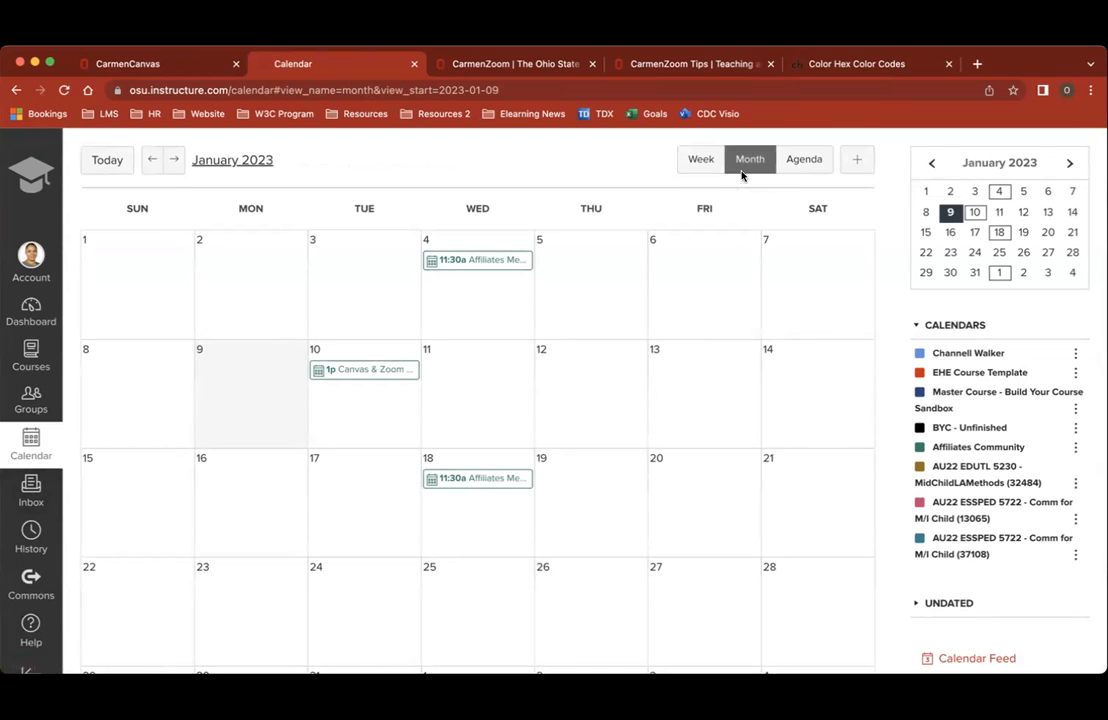
left_click(693, 166)
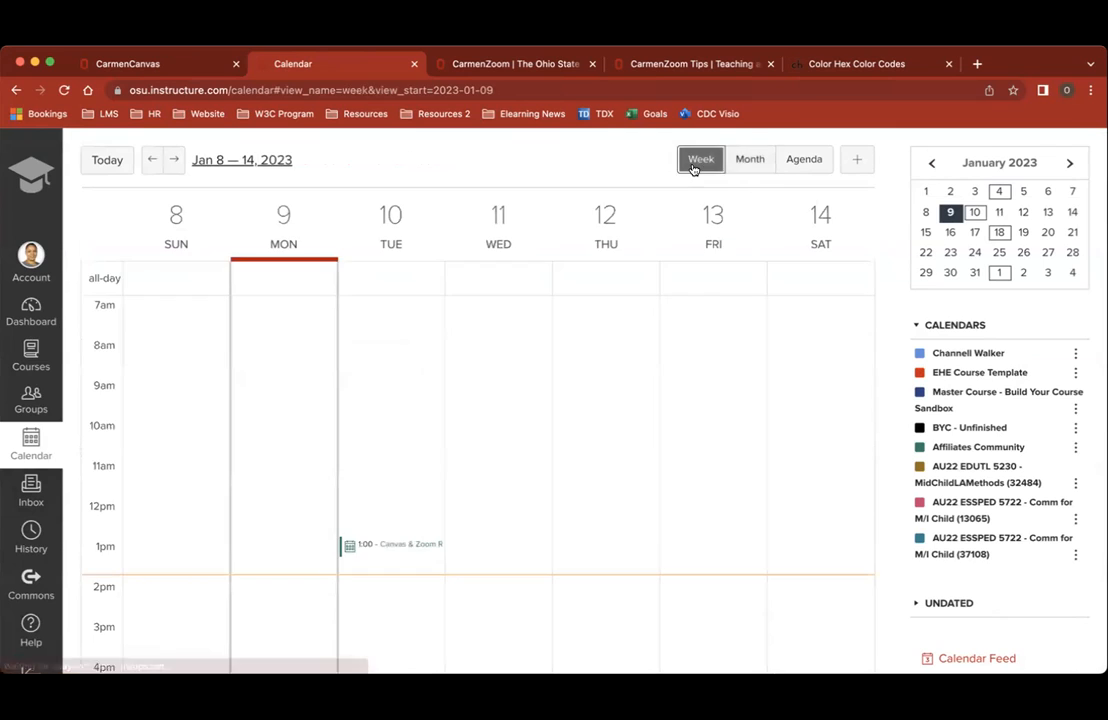
left_click(751, 159)
left_click(802, 161)
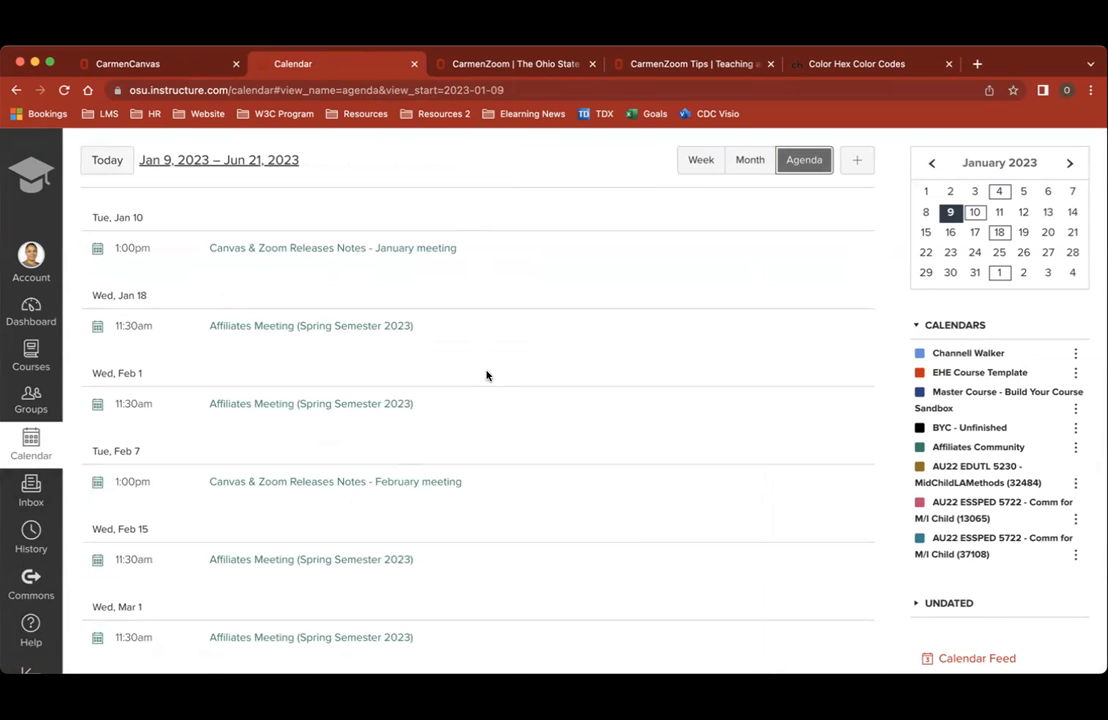
scroll(603, 490, "down", 10)
scroll(605, 490, "up", 10)
Look through the course and group entries under Calendars and expand the Undated section
scroll(963, 550, "down", 2)
scroll(965, 546, "down", 10)
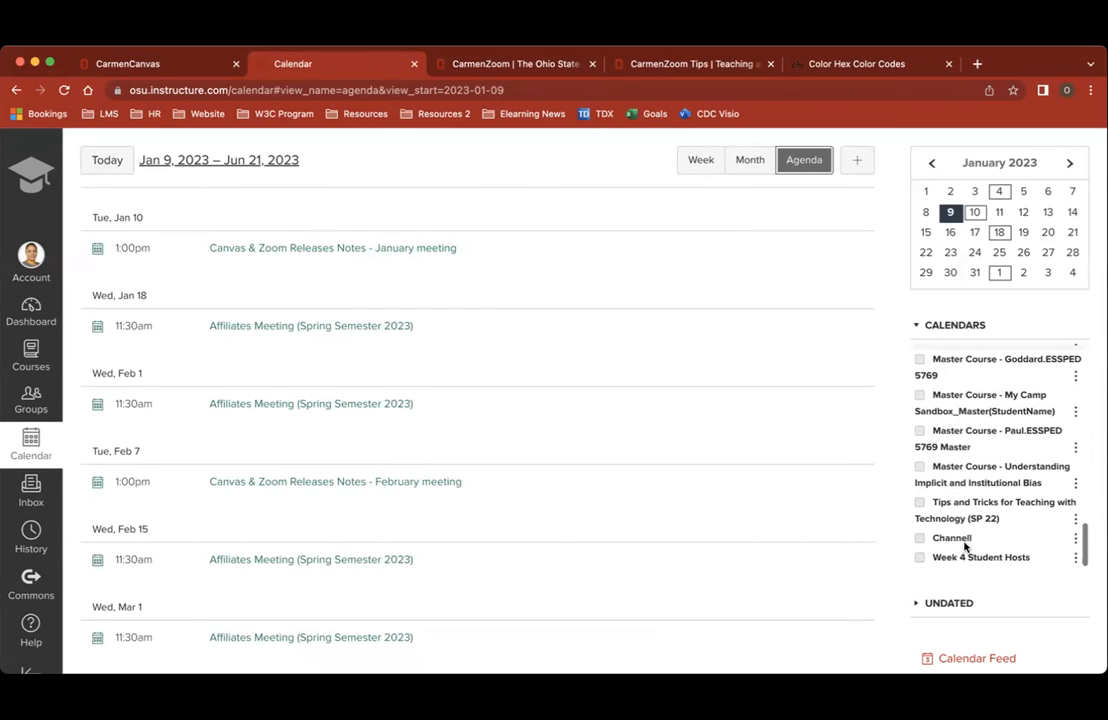
scroll(958, 492, "up", 5)
scroll(956, 492, "up", 5)
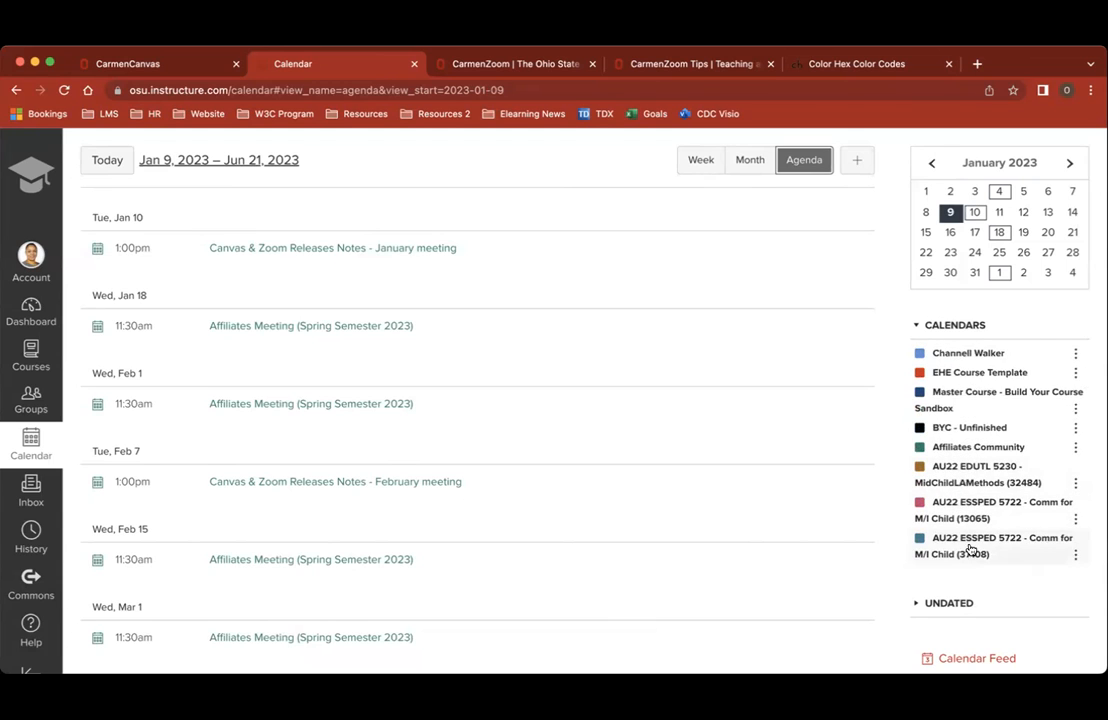
scroll(977, 596, "down", 2)
left_click(918, 548)
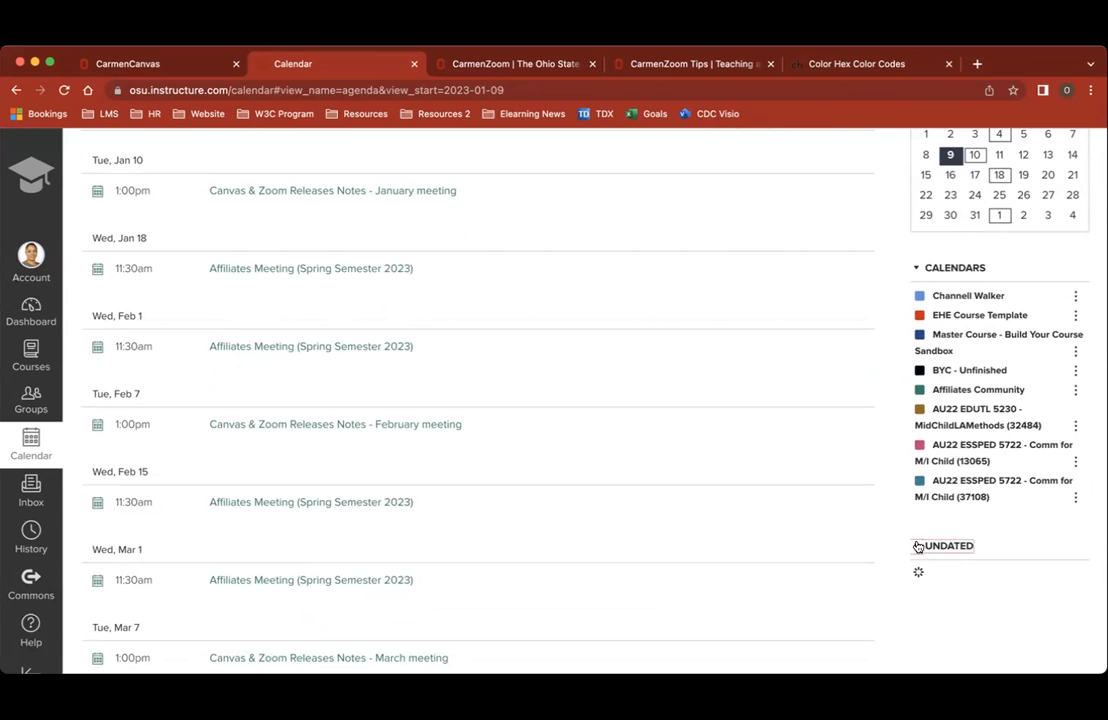
Collapse the Undated section and look at the Calendar Feed link below it
left_click(916, 547)
scroll(1027, 551, "down", 2)
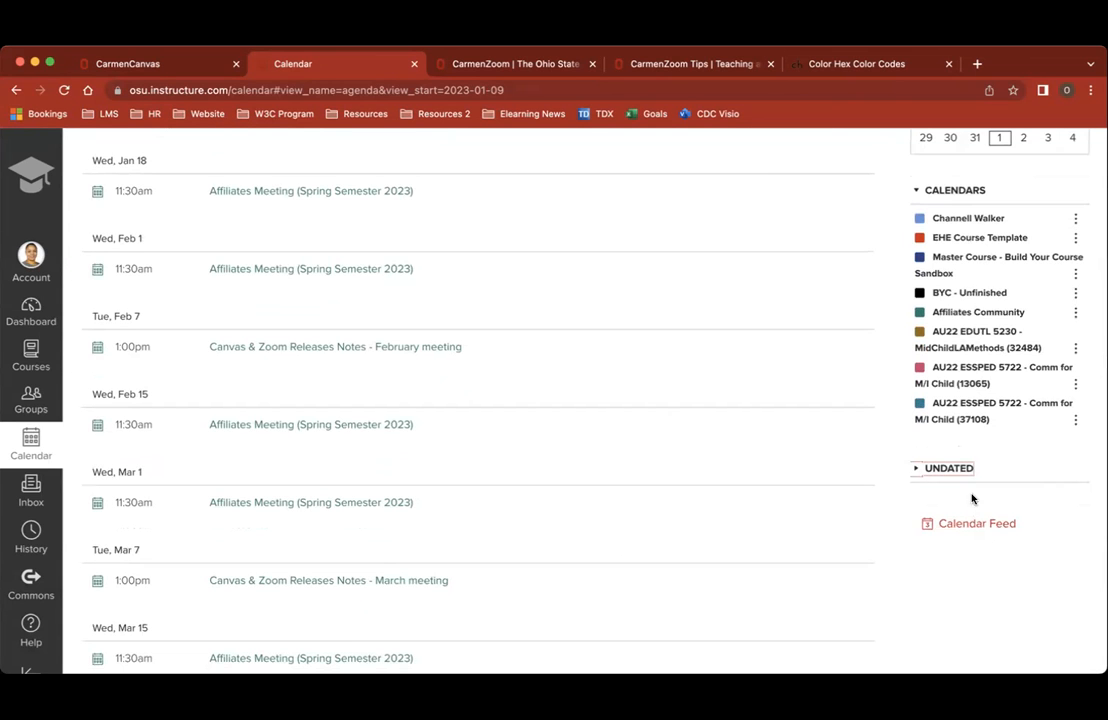
scroll(972, 507, "up", 3)
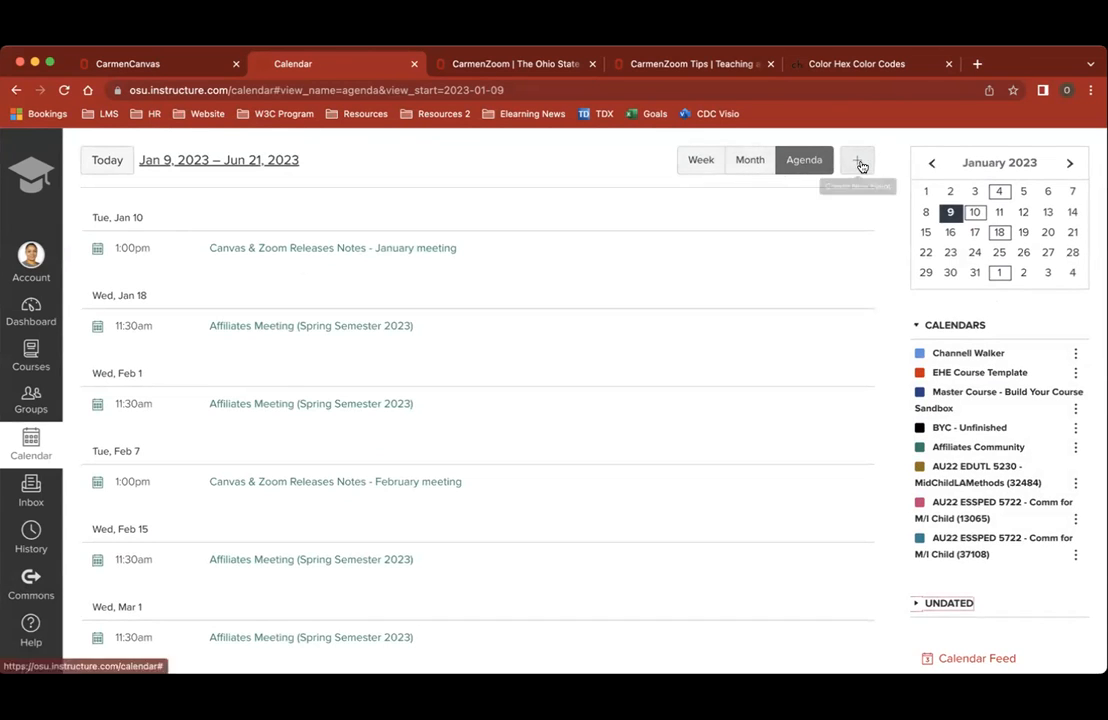
Start a new calendar event and look over the title, date, time, location and calendar fields of its form
scroll(862, 167, "up", 10)
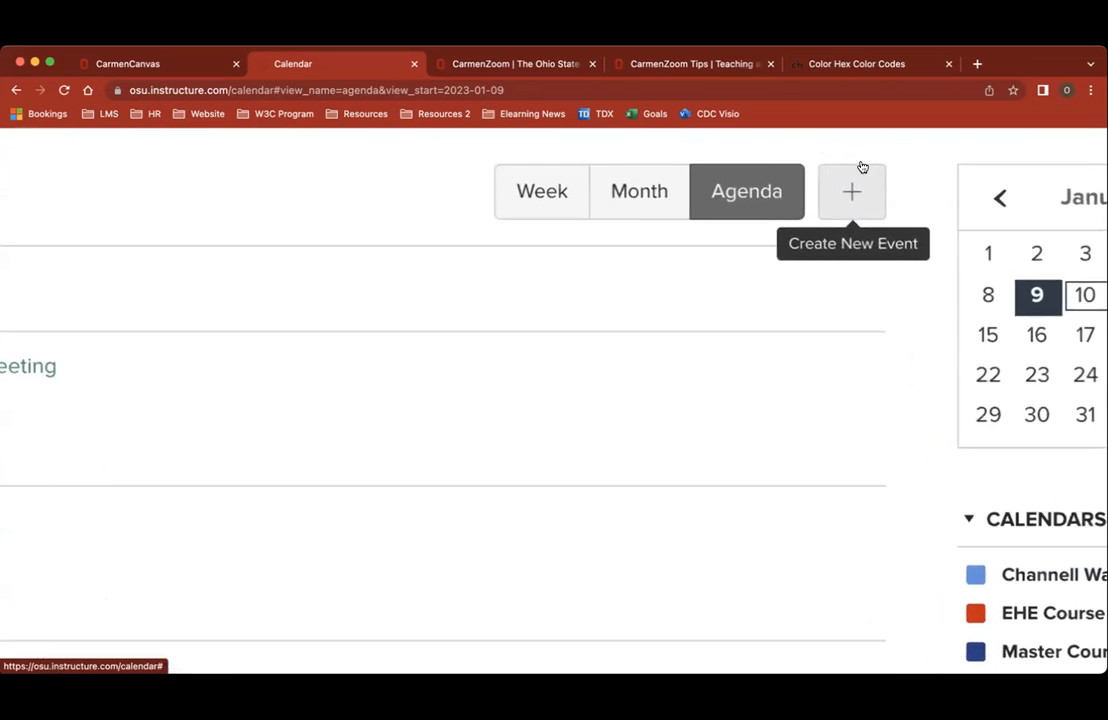
left_click(860, 215)
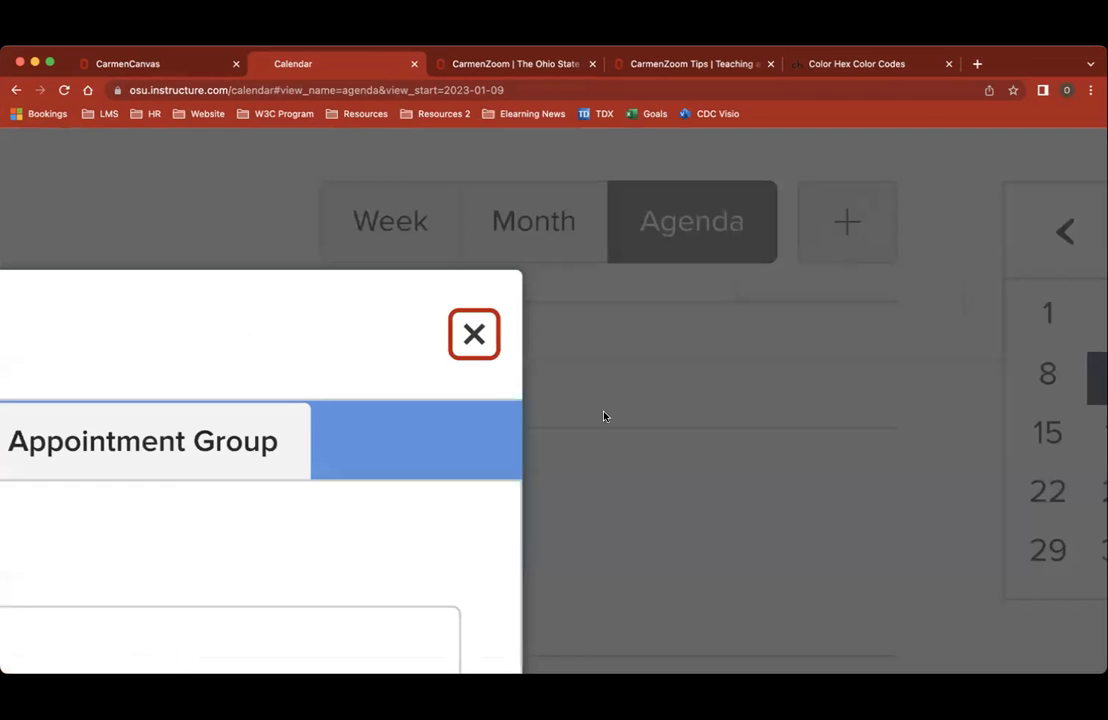
scroll(589, 448, "down", 5)
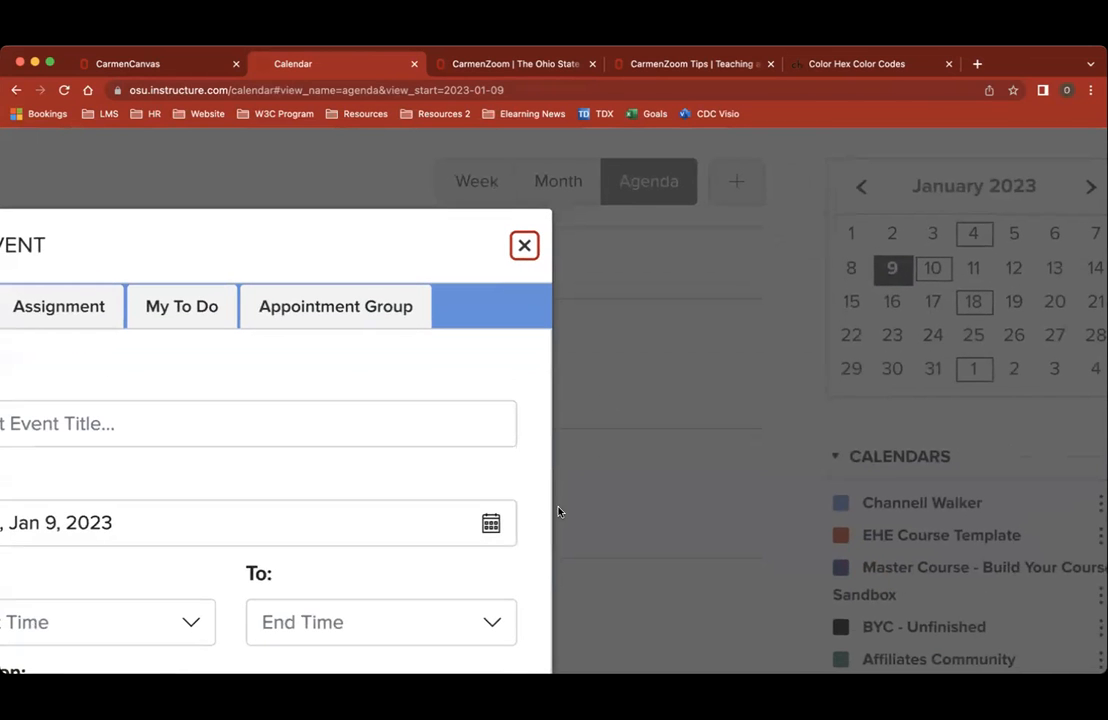
scroll(415, 469, "left", 3)
scroll(414, 466, "down", 3)
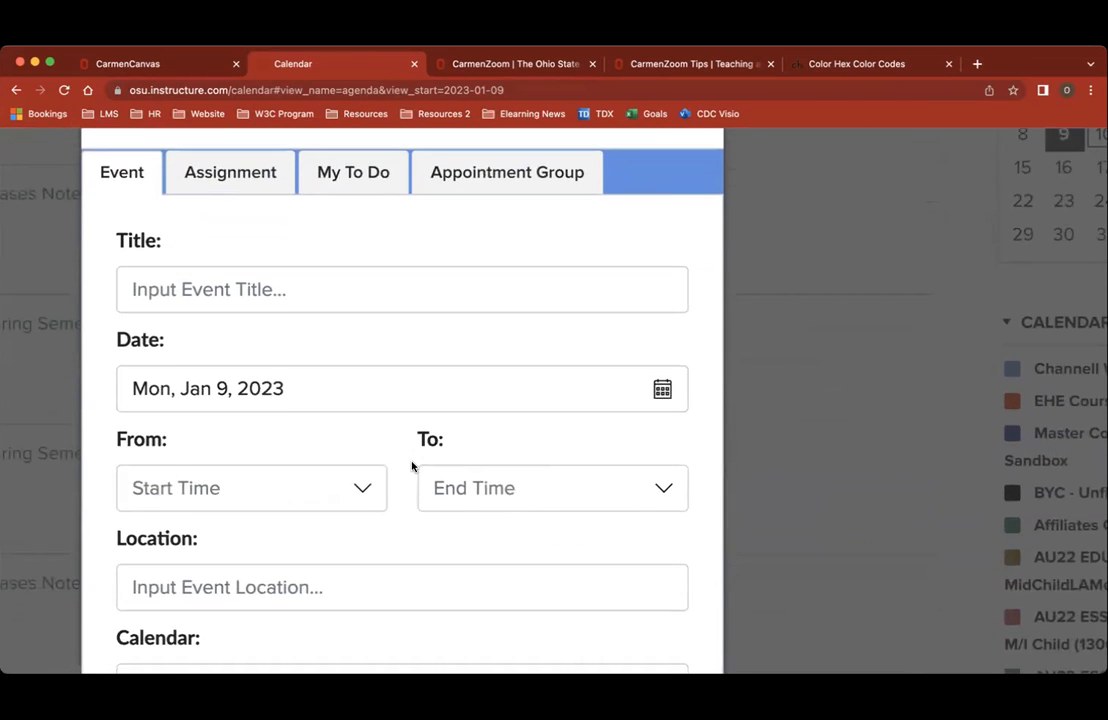
scroll(409, 470, "down", 5)
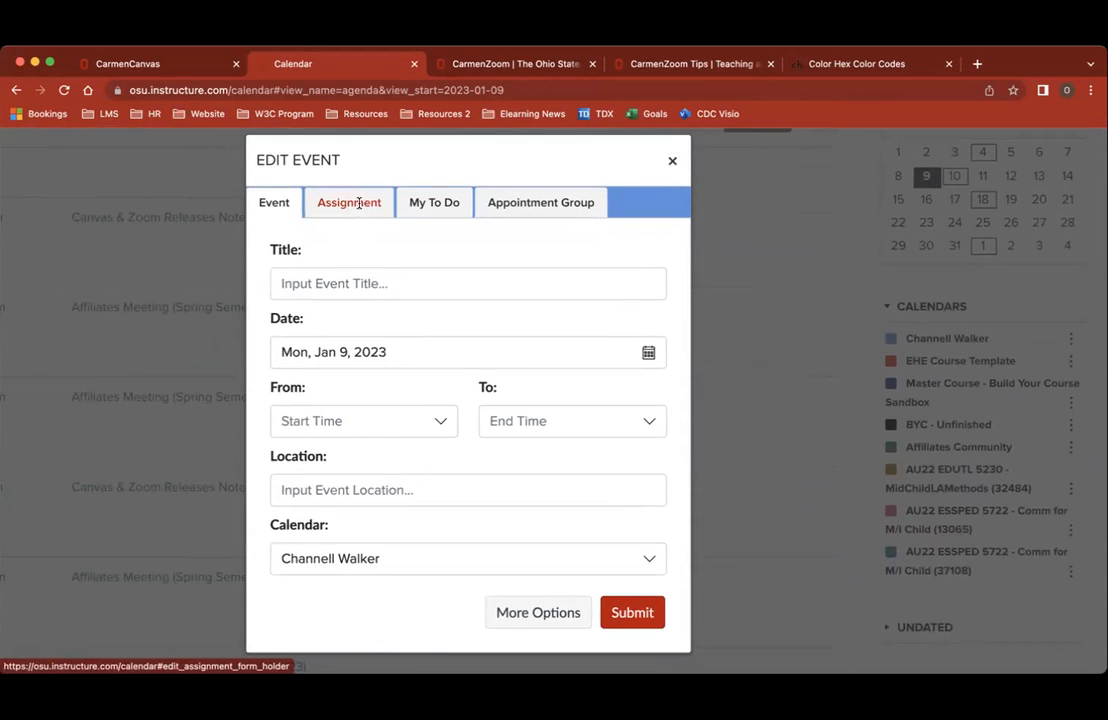
Look at the Assignment and My To Do forms of the new event, and switch it to an Appointment Group
left_click(359, 205)
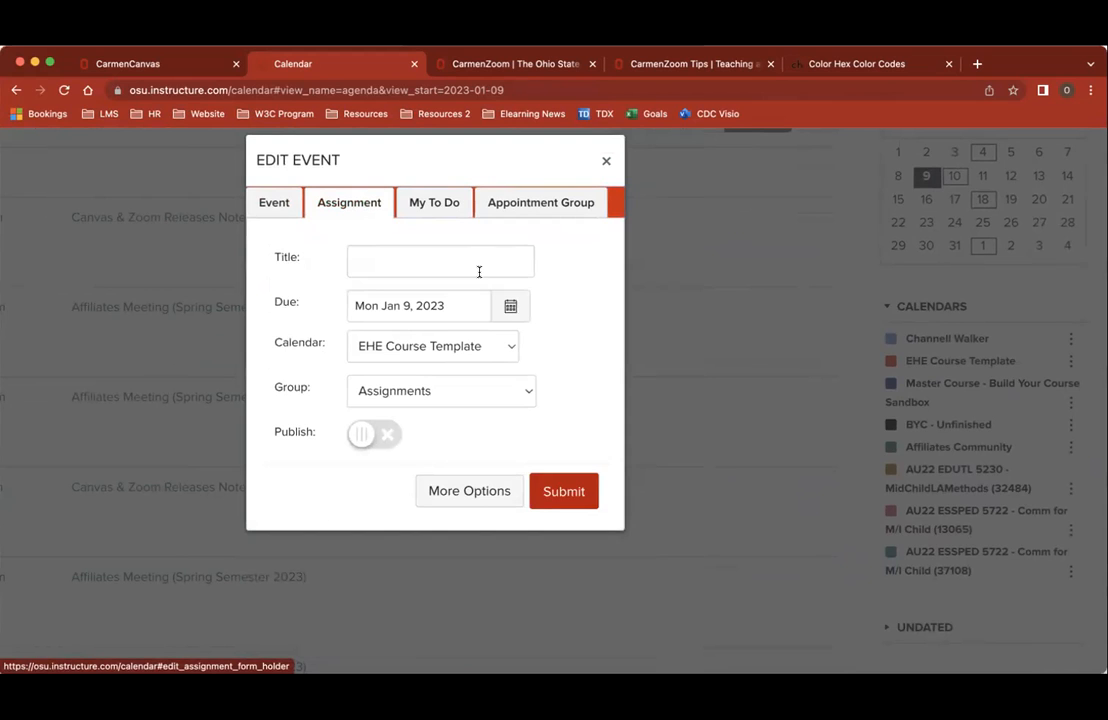
left_click(447, 207)
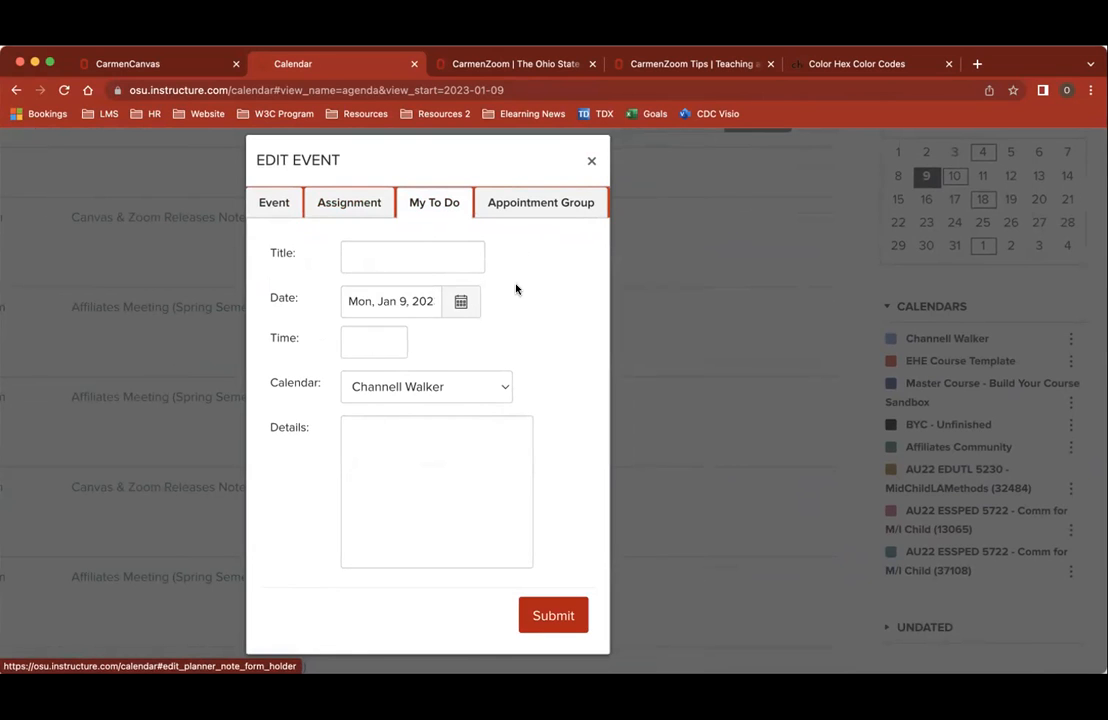
left_click(529, 204)
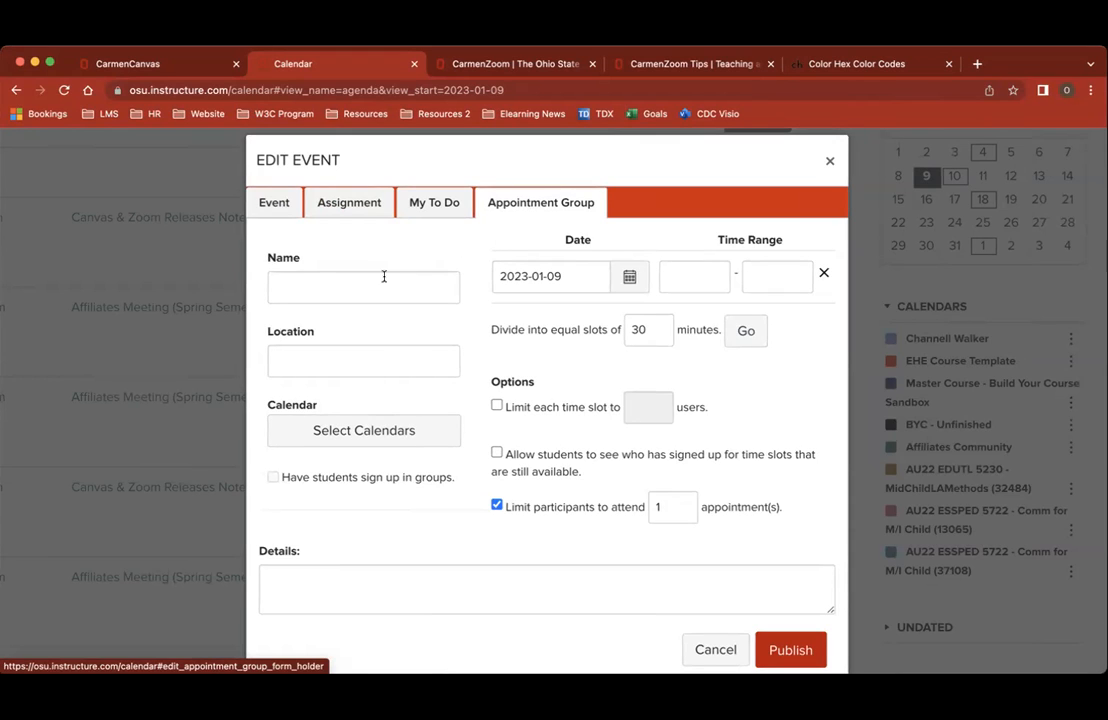
Name the appointment group "Office Hours" and set its location to "Paste URL"
left_click(308, 289)
type("O")
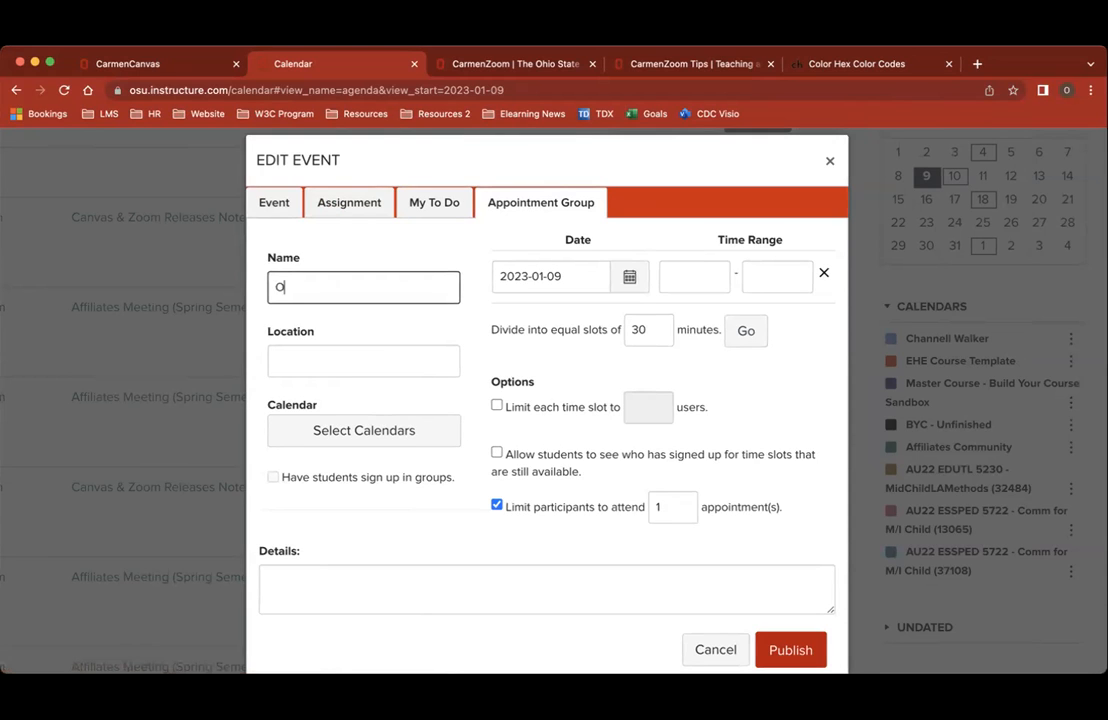
type("ffice Hou")
left_click(315, 363)
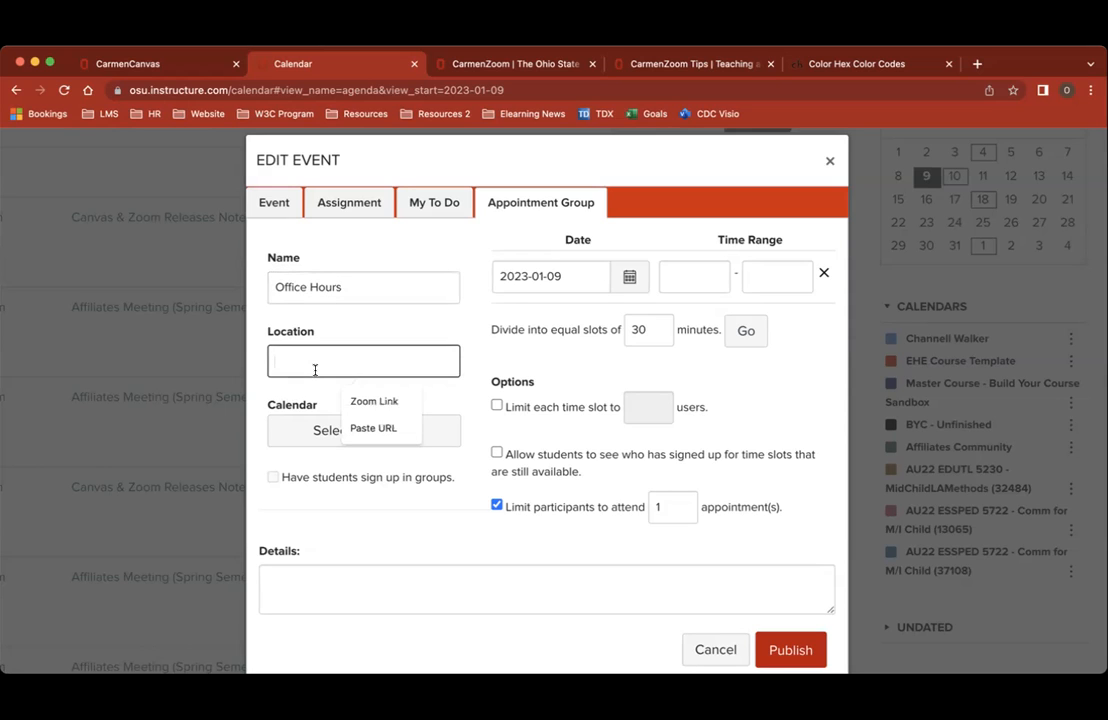
left_click(362, 400)
key("super+a")
key("BackSpace")
type("pa")
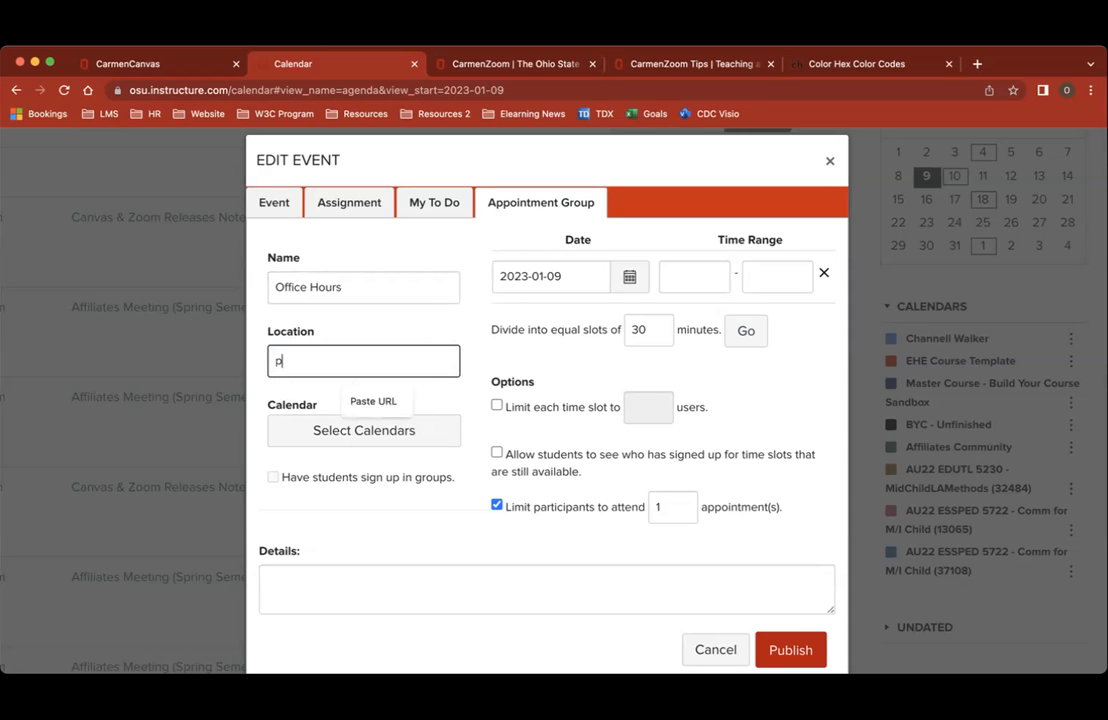
left_click(353, 400)
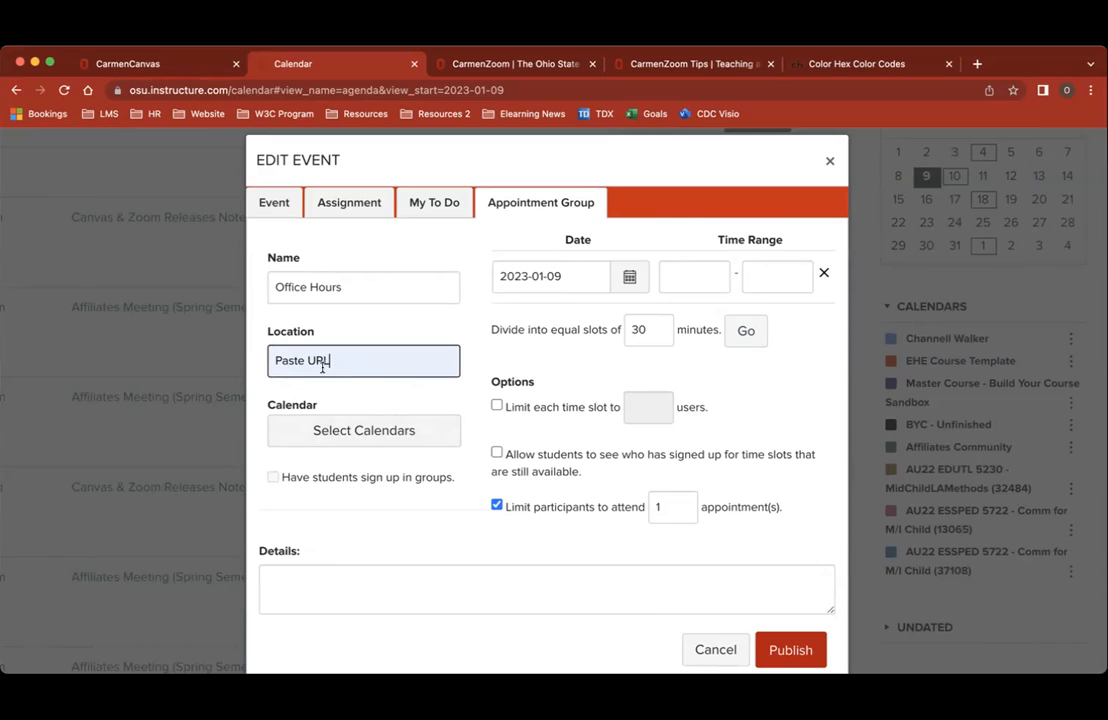
Assign the appointment group to the EHE Course Template calendar
left_click(352, 432)
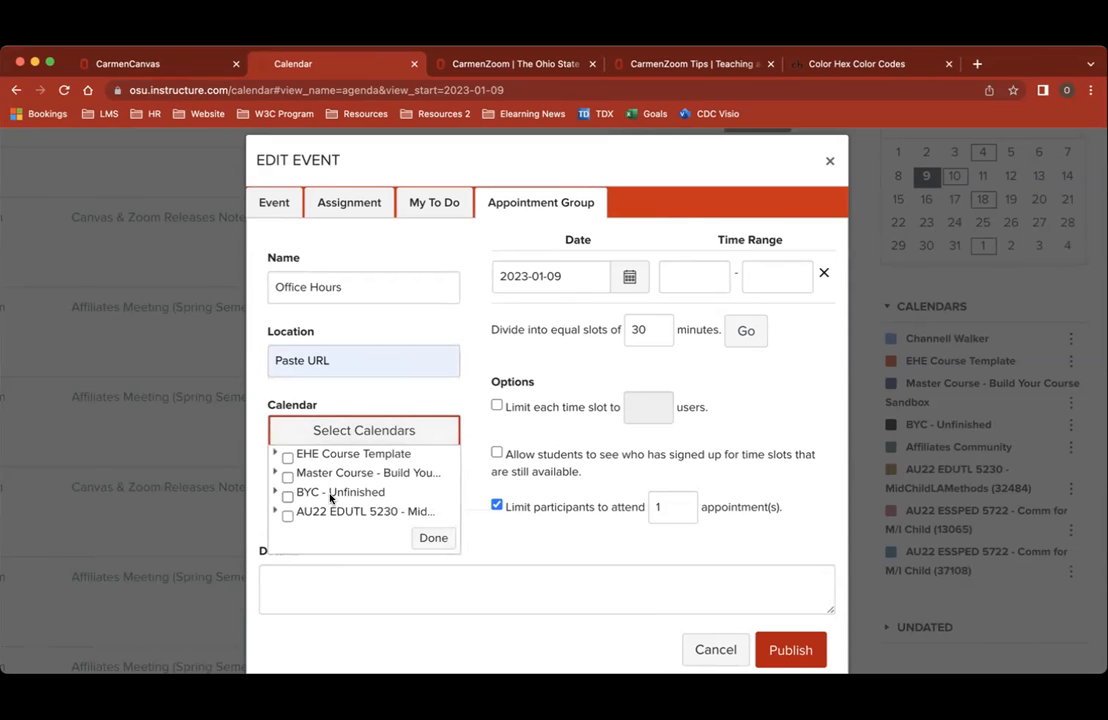
scroll(330, 497, "down", 1)
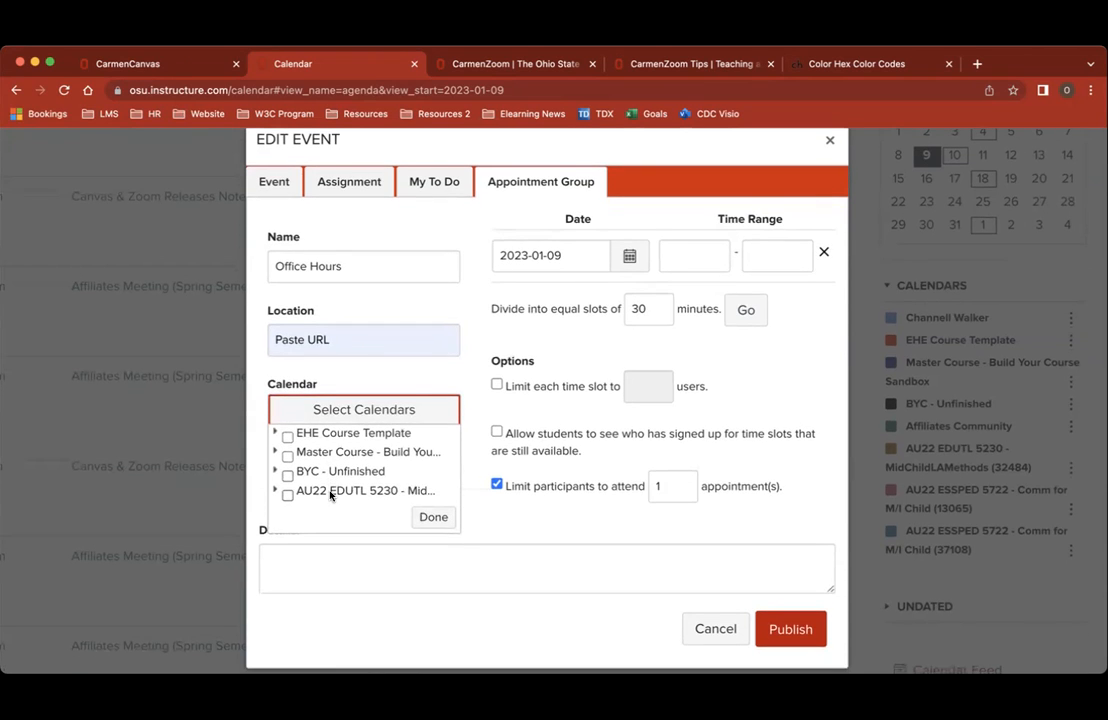
scroll(330, 495, "up", 1)
left_click(287, 455)
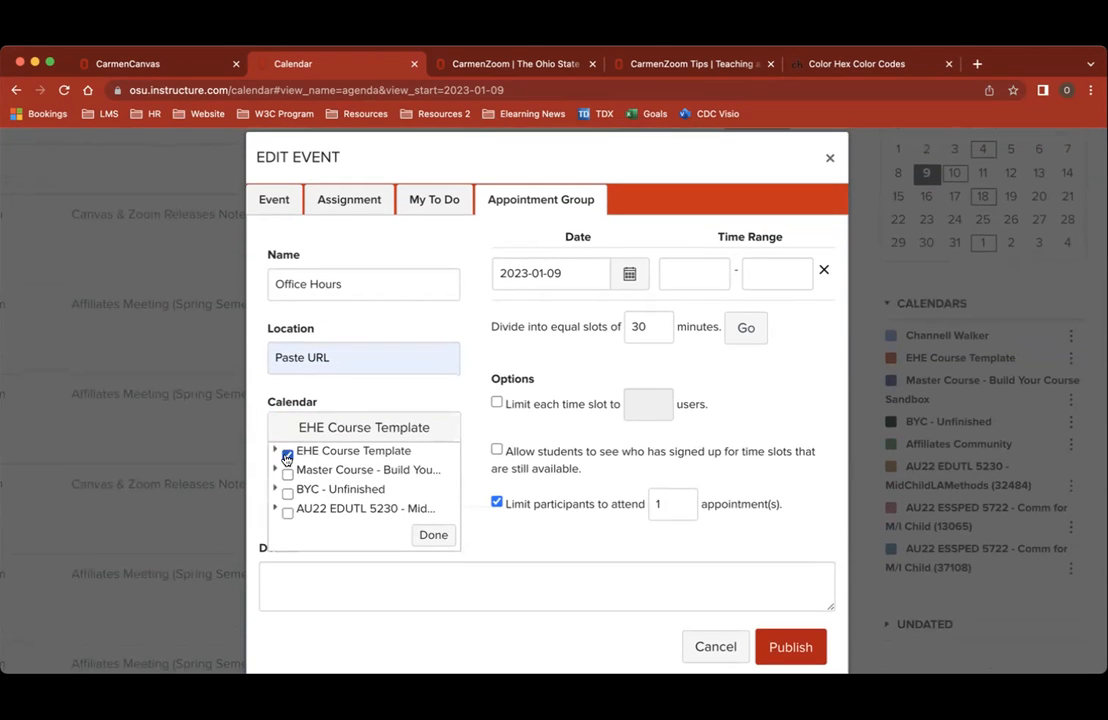
left_click(431, 536)
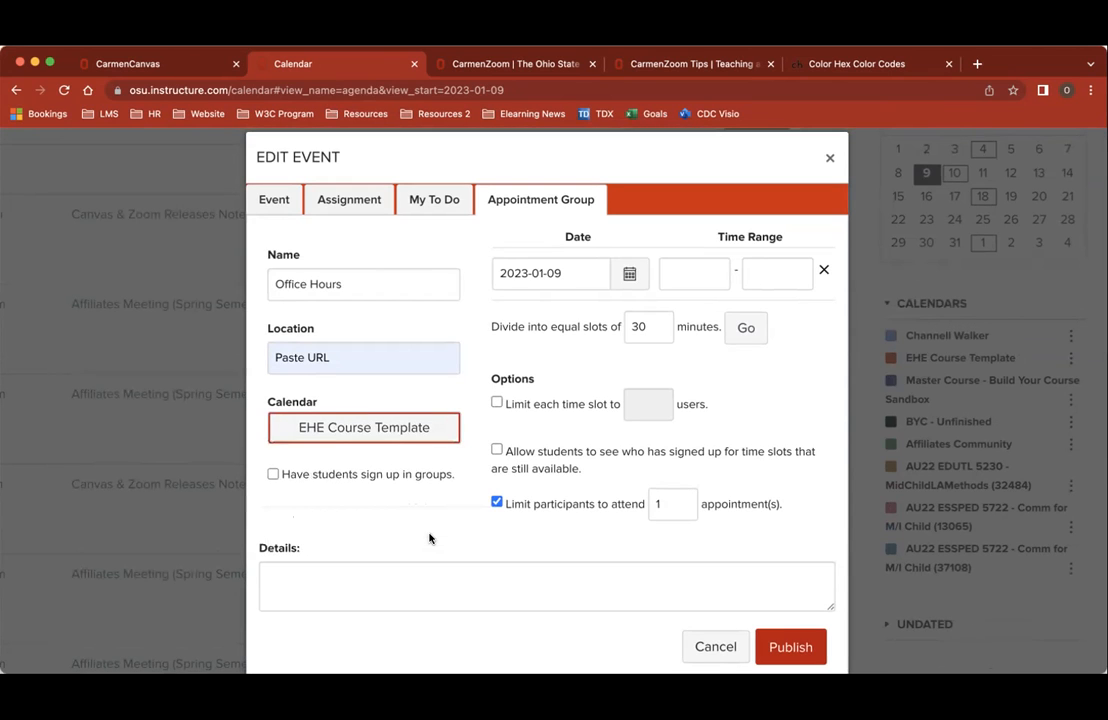
Try having students sign up in groups with the Example Group Set category, and turn group sign-up off again
left_click(272, 476)
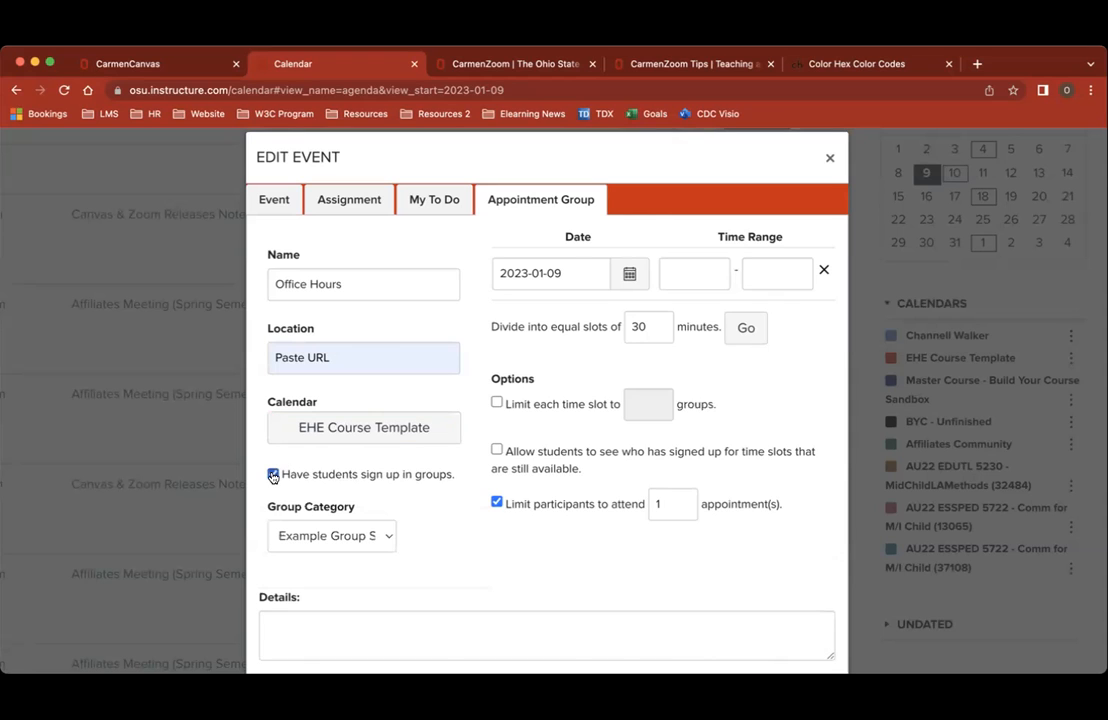
left_click(381, 543)
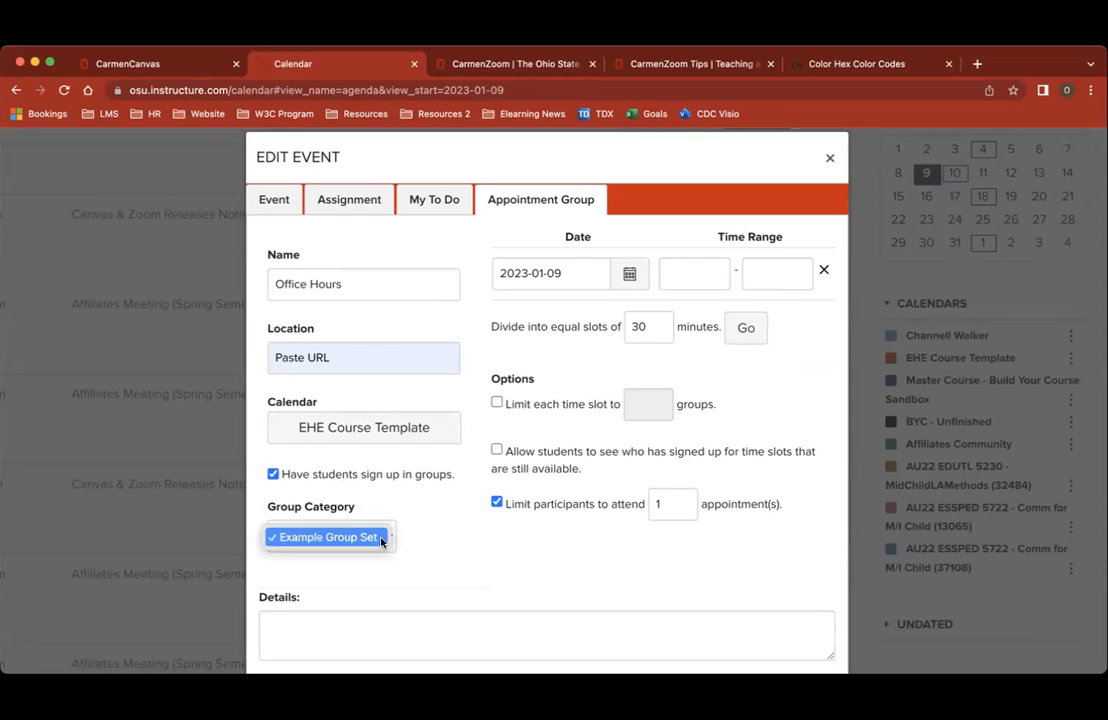
left_click(381, 541)
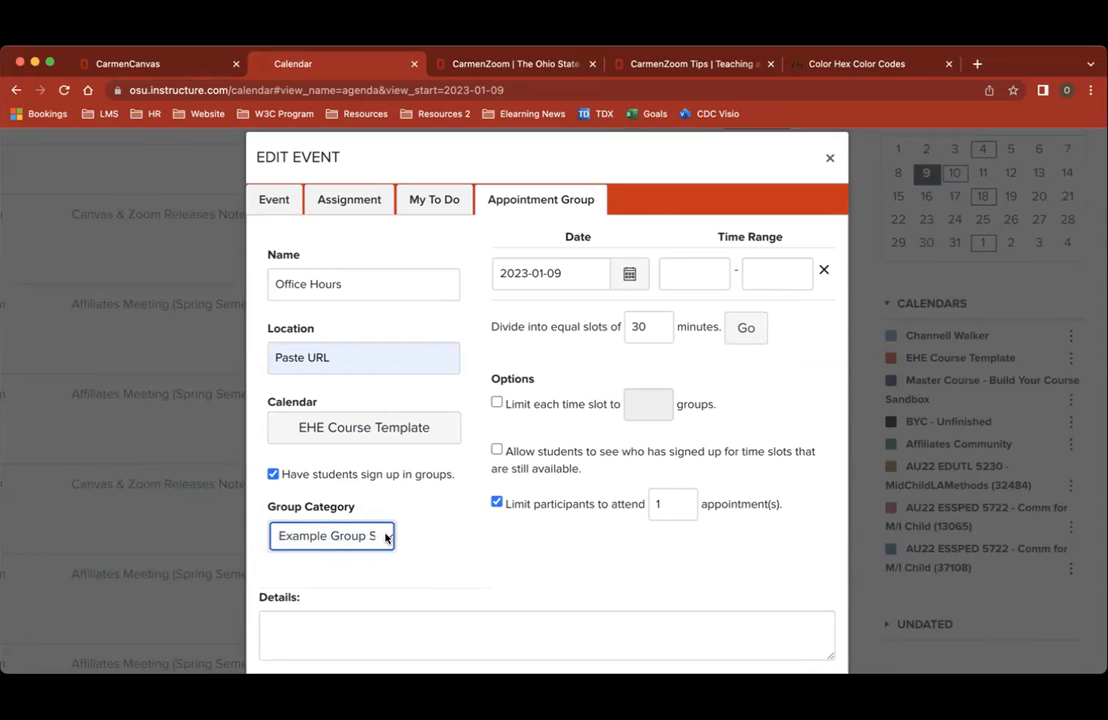
left_click(384, 537)
left_click(334, 537)
left_click(273, 474)
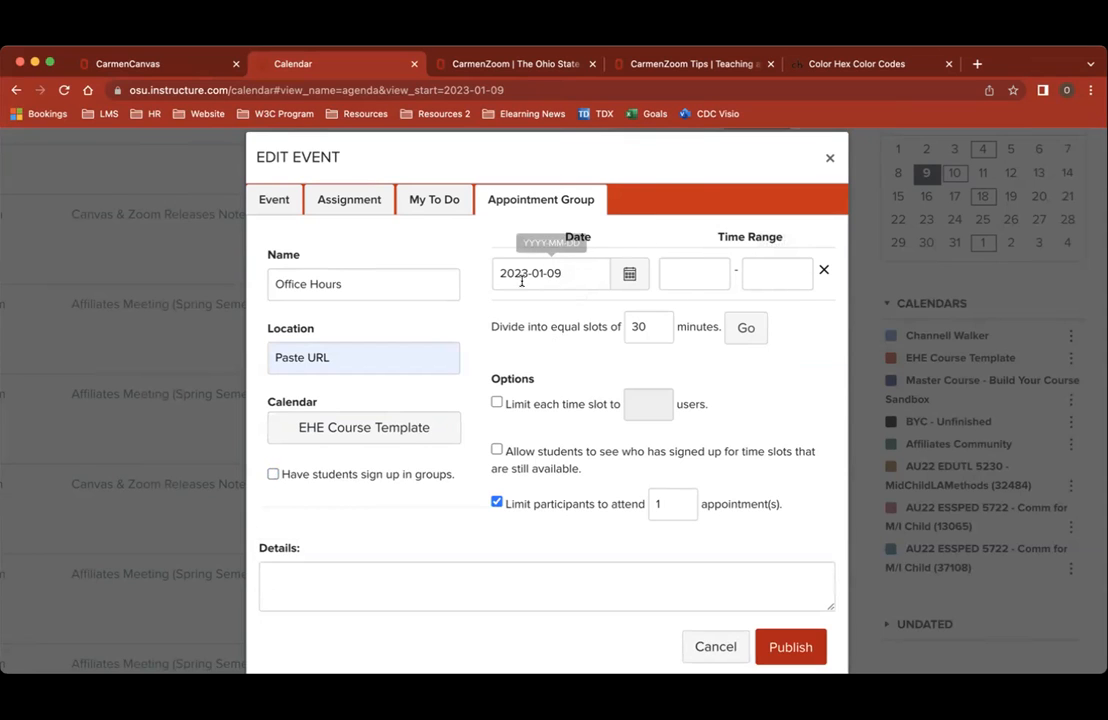
Set the appointment date to Jan 18, 2023 with a time range of 1:00 PM to 3:00 PM
left_click(628, 274)
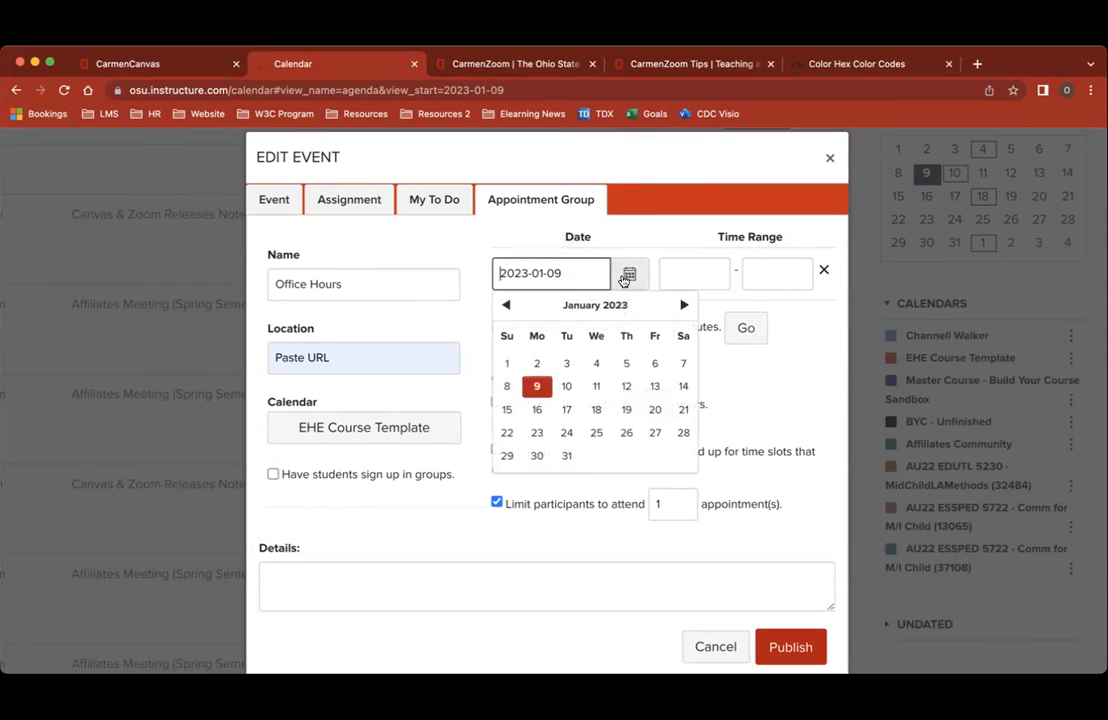
left_click(595, 412)
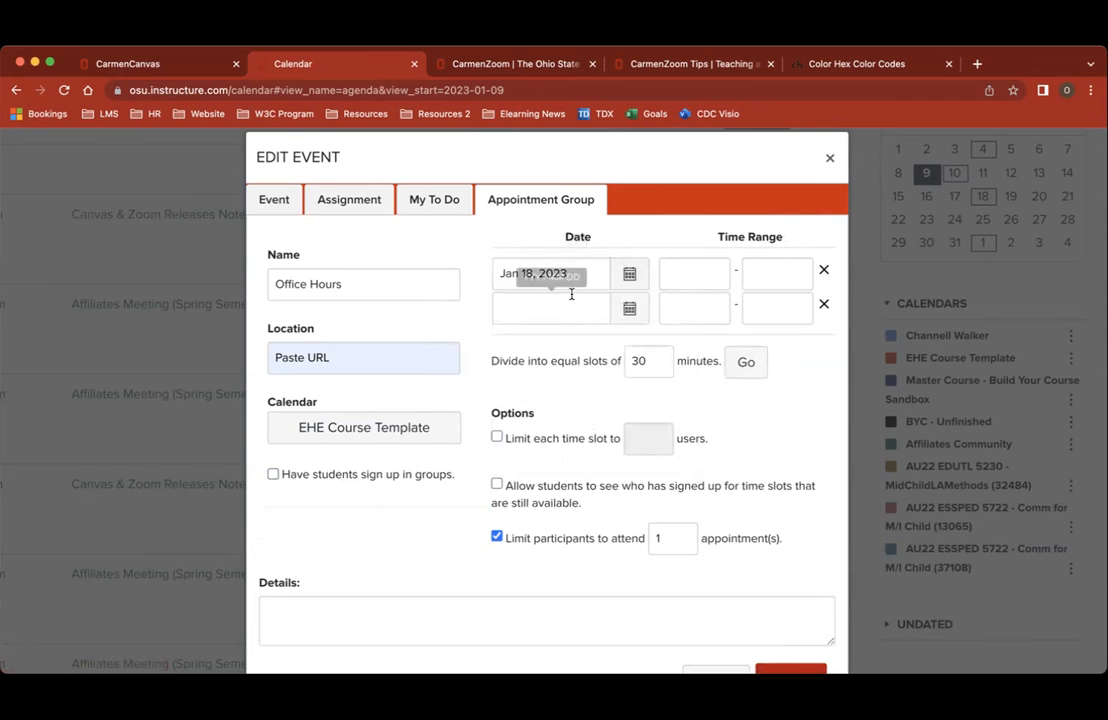
left_click(686, 276)
type("1:00")
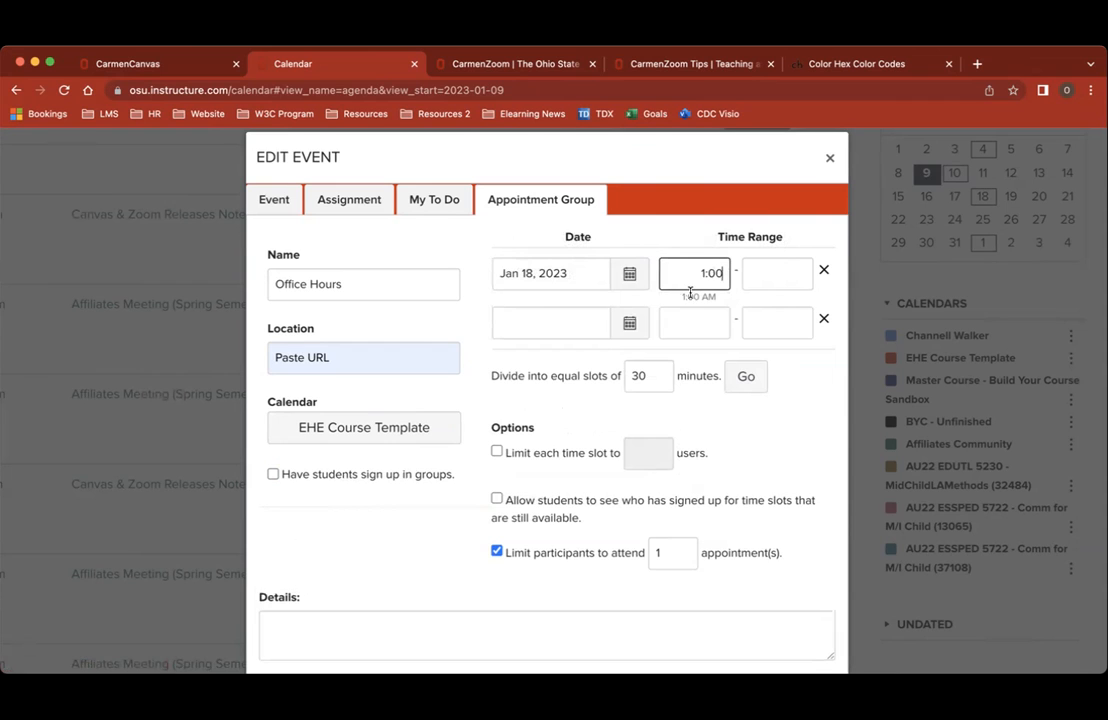
type(" PM")
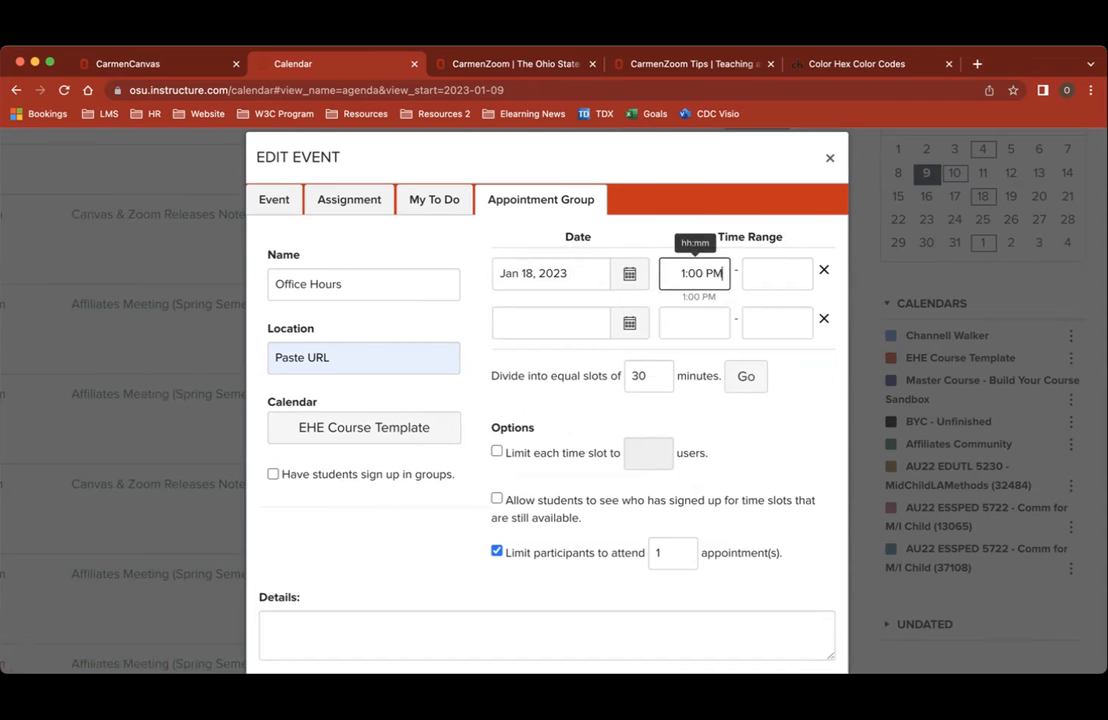
left_click(775, 280)
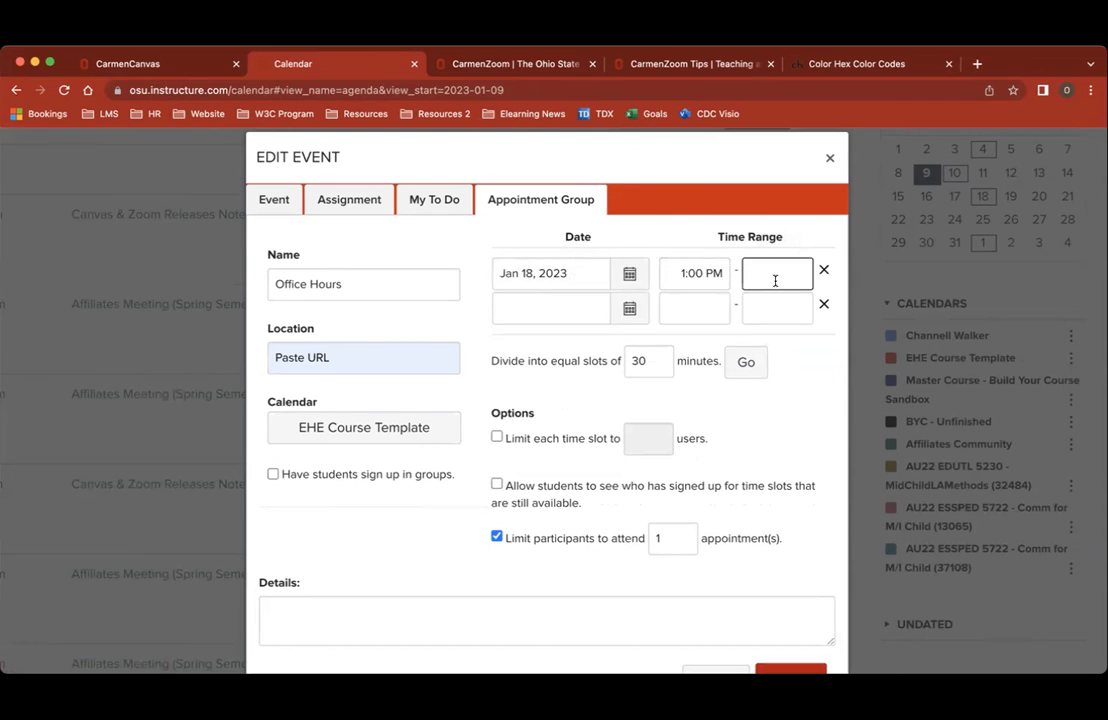
type("3")
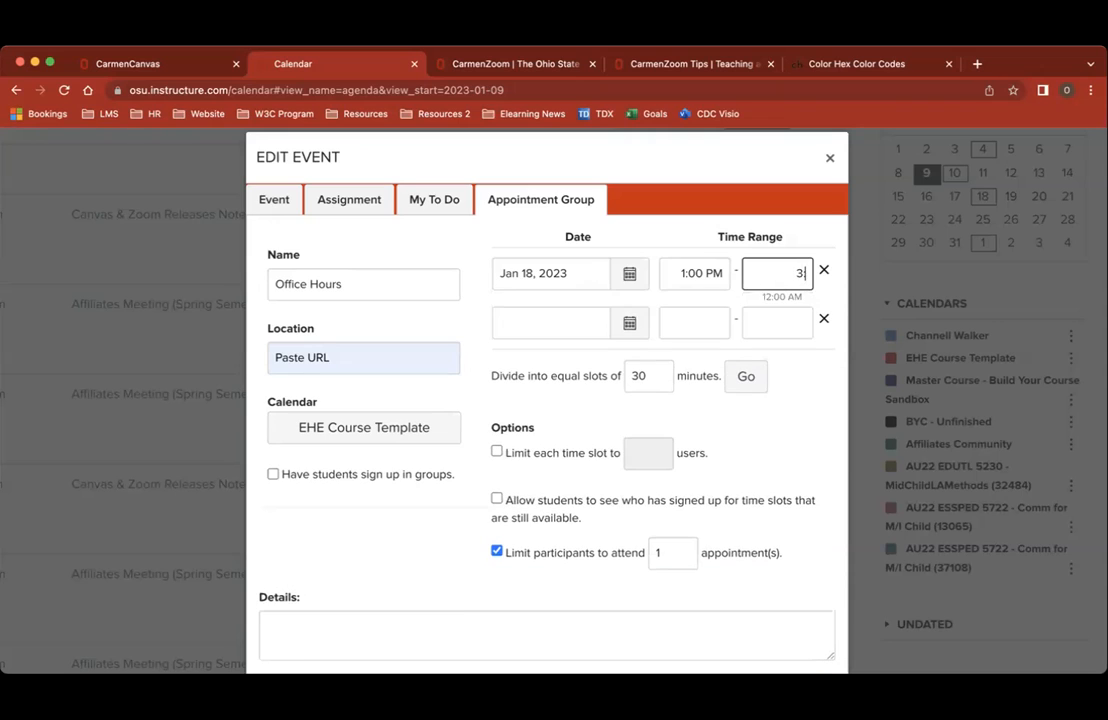
type(":00 PM")
left_click(822, 318)
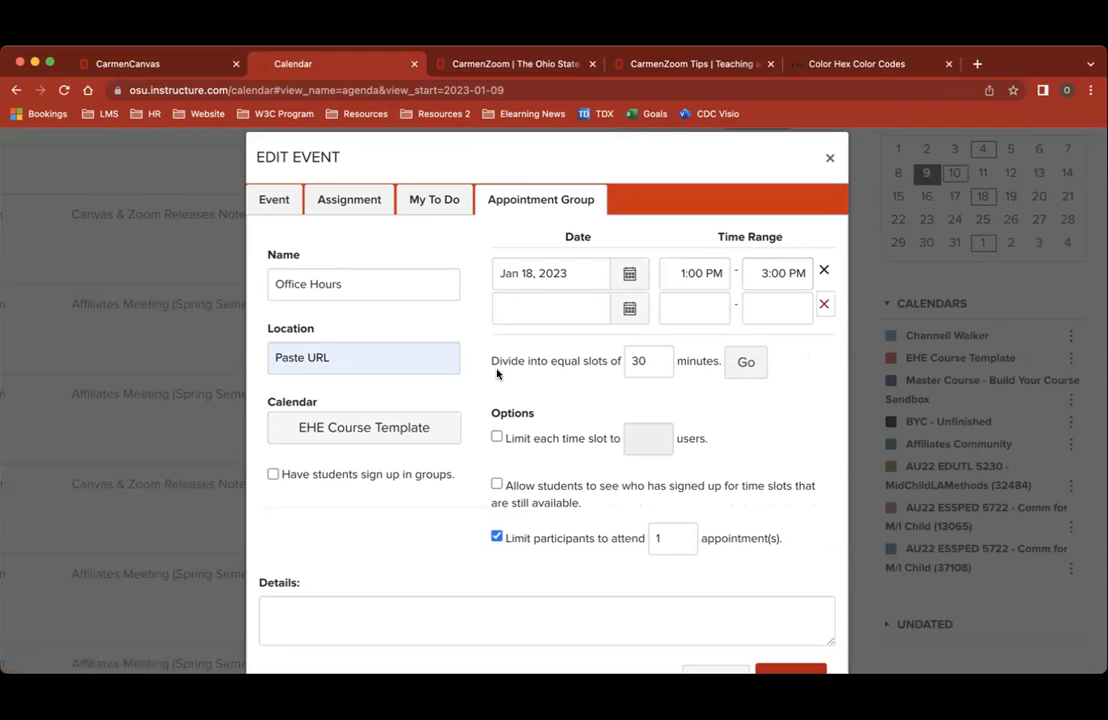
Divide the time range into equal 30-minute slots, remove the extra blank row and review the slots
double_click(637, 362)
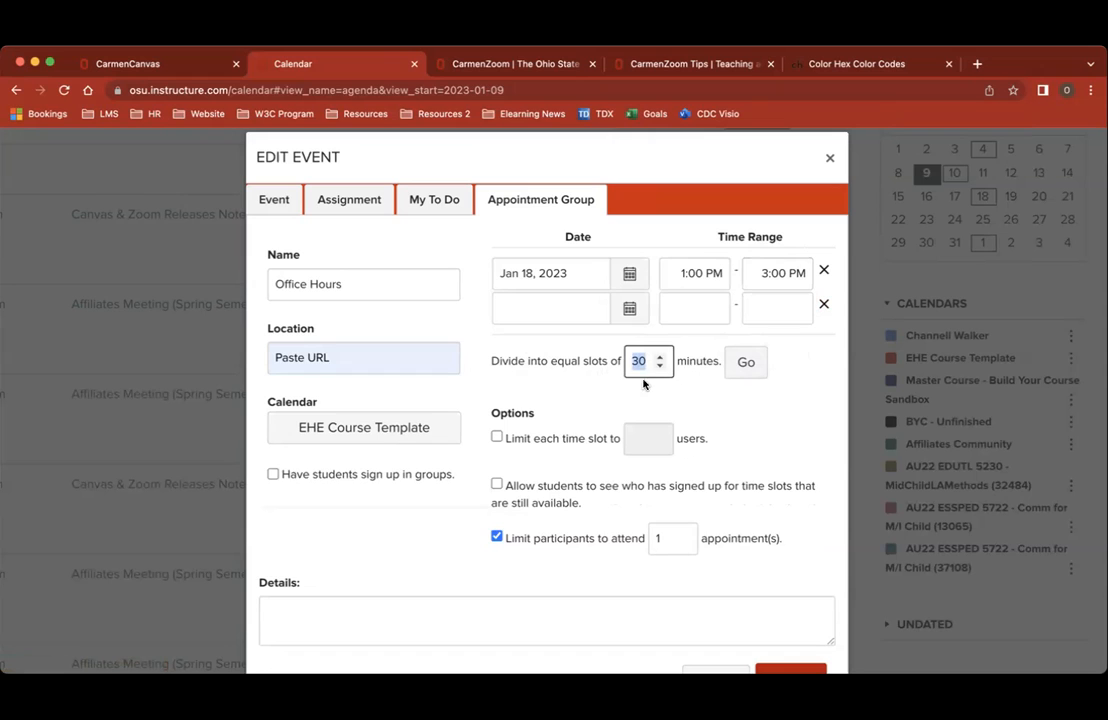
left_click(743, 364)
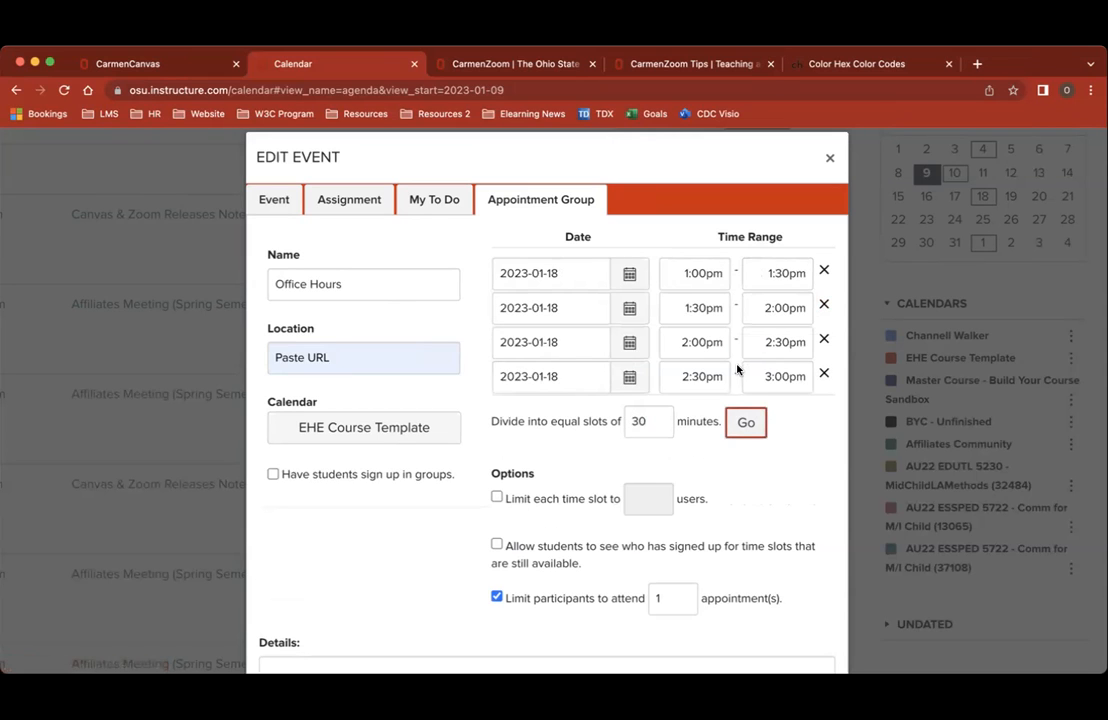
scroll(680, 317, "down", 1)
scroll(680, 317, "down", 1)
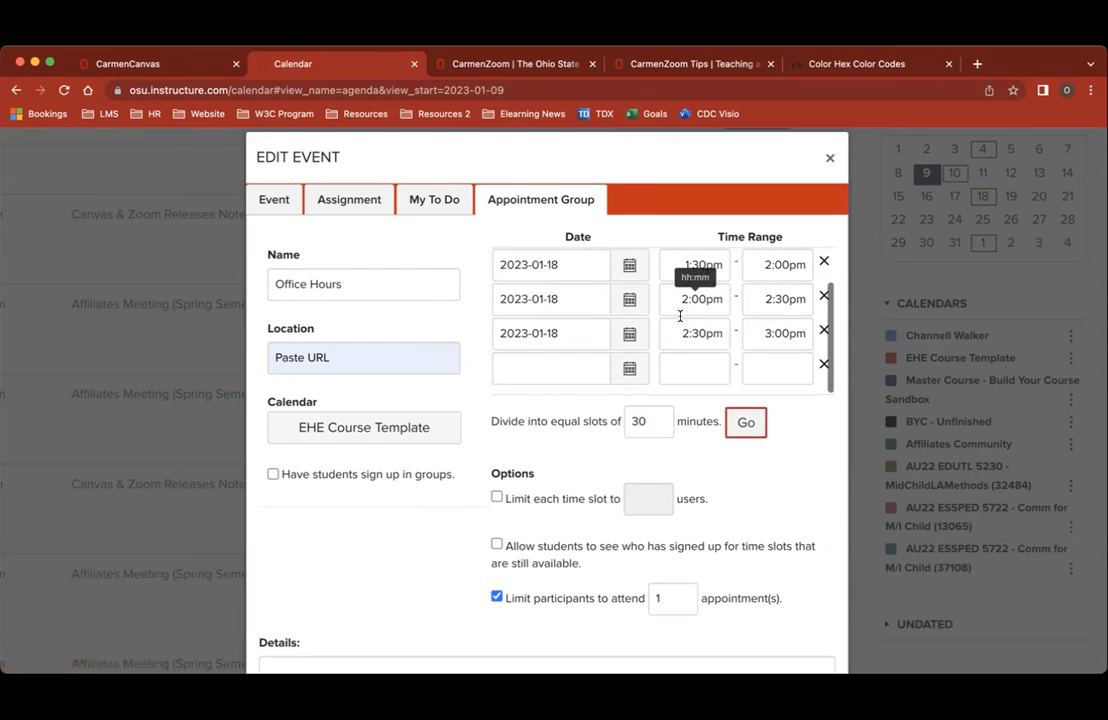
left_click(824, 366)
scroll(563, 290, "up", 1)
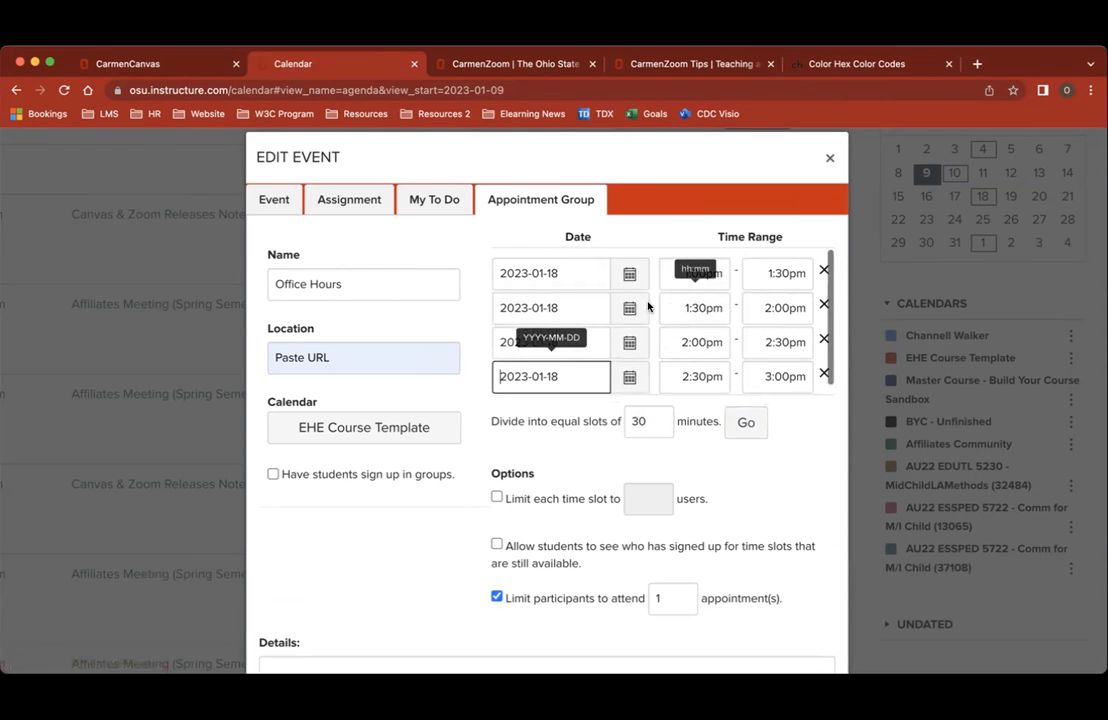
scroll(563, 273, "up", 1)
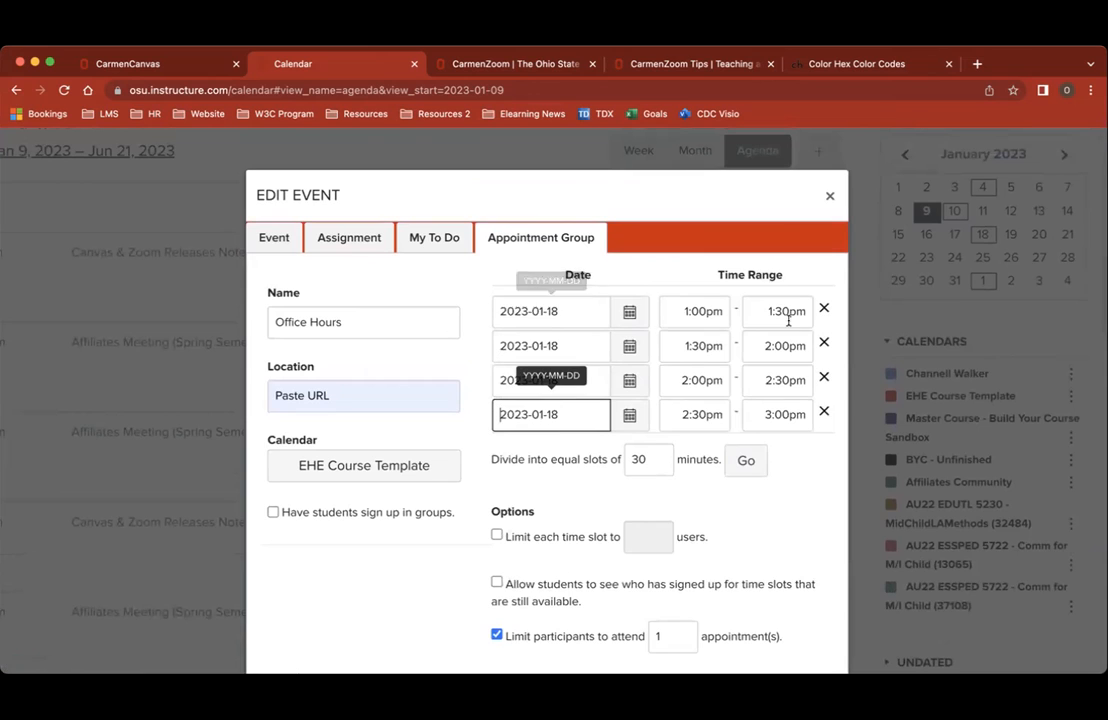
scroll(776, 352, "down", 1)
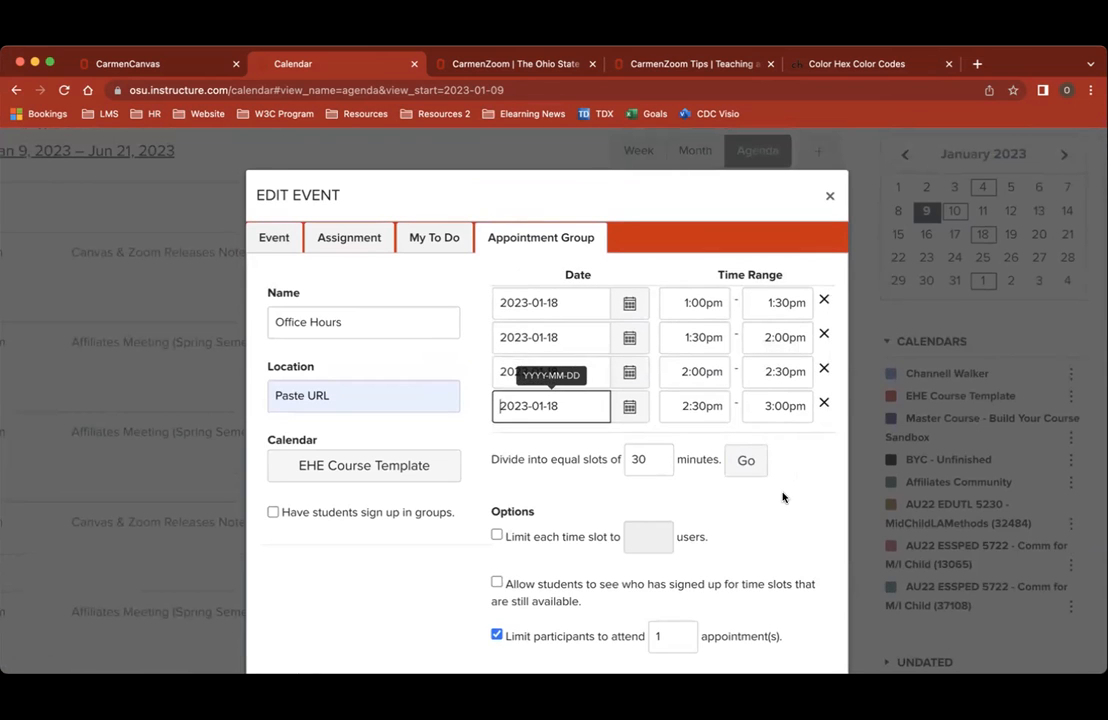
Limit each time slot to 1 user, keeping the option for students to see who has signed up turned off
scroll(783, 497, "down", 4)
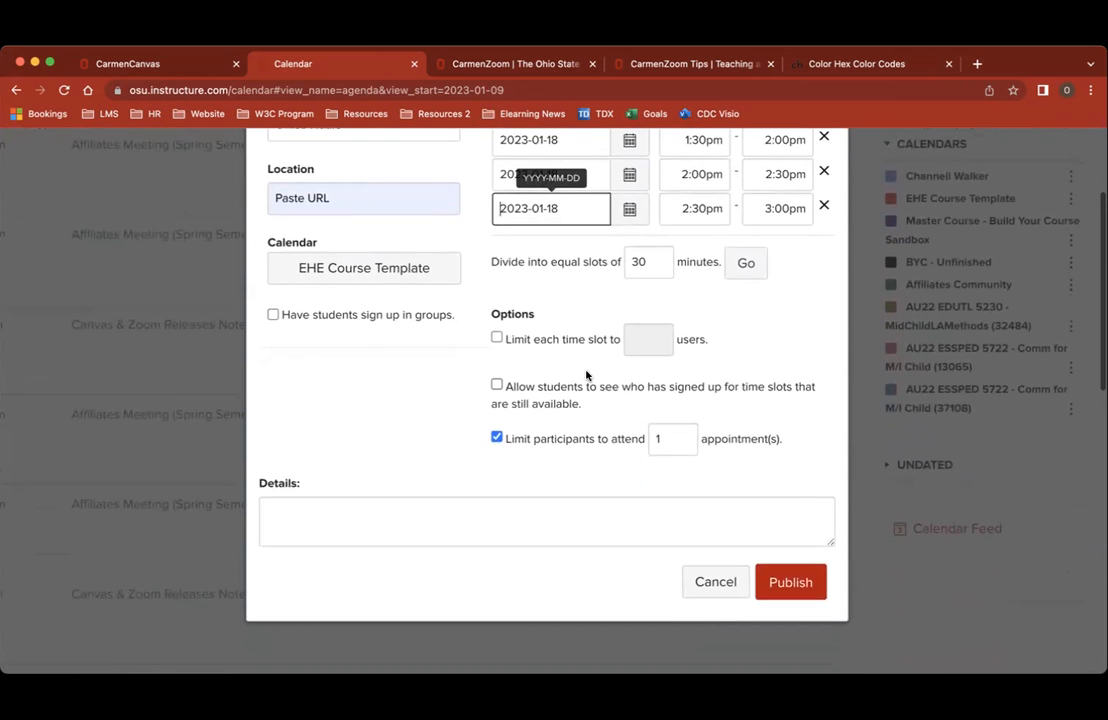
left_click(496, 338)
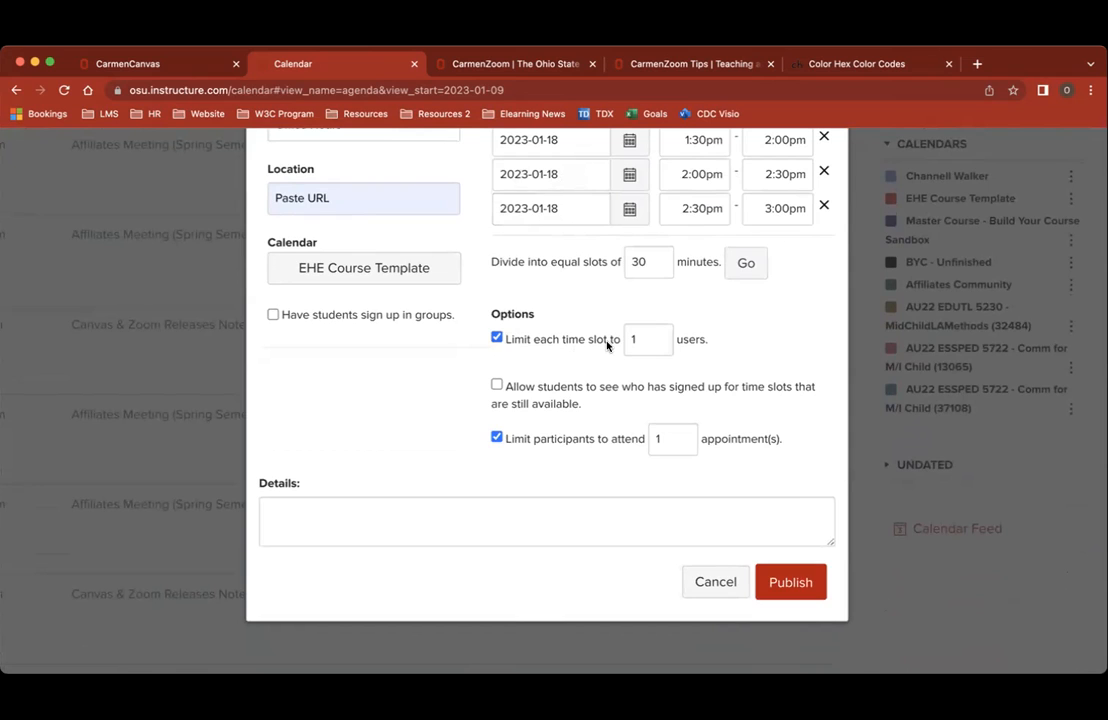
double_click(659, 339)
left_click(560, 390)
left_click(497, 387)
scroll(550, 460, "down", 1)
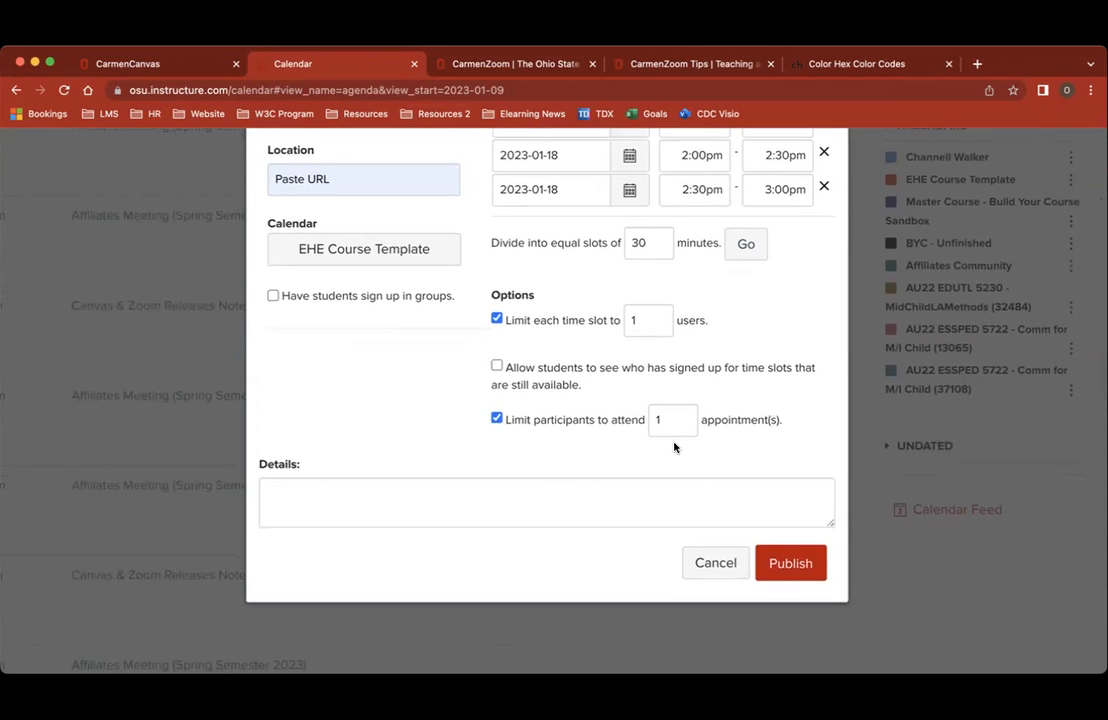
Publish the Office Hours appointment group and review its Jan 18 slots in the agenda
scroll(673, 448, "up", 3)
scroll(673, 448, "up", 2)
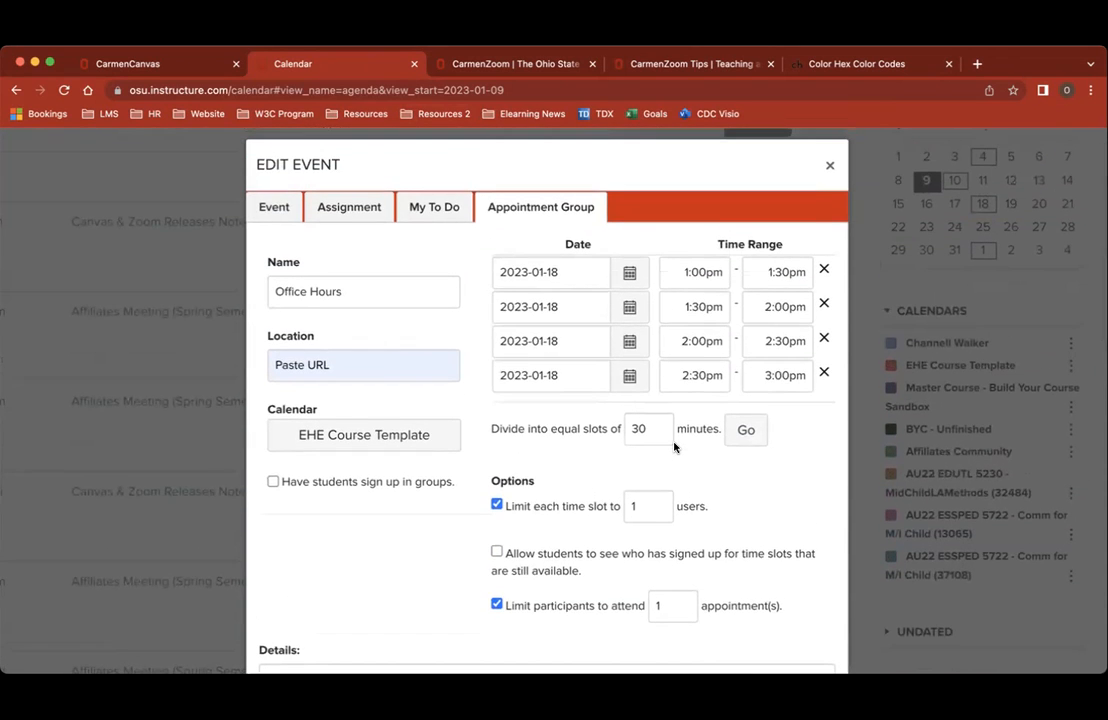
scroll(674, 448, "down", 1)
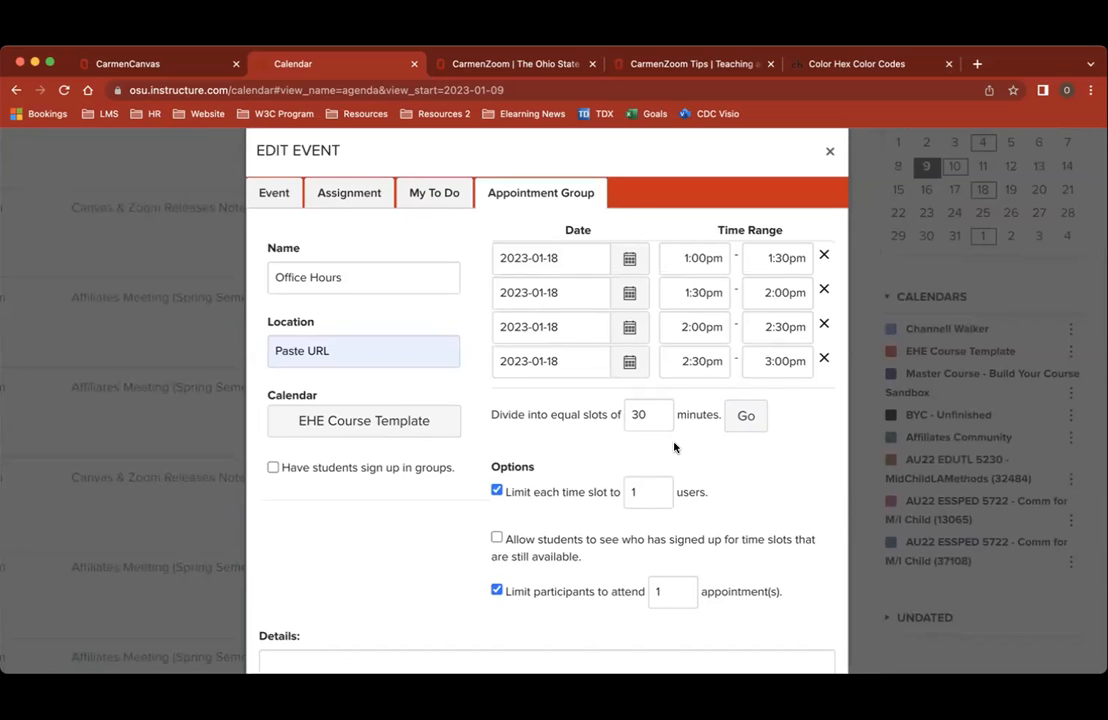
scroll(674, 448, "down", 5)
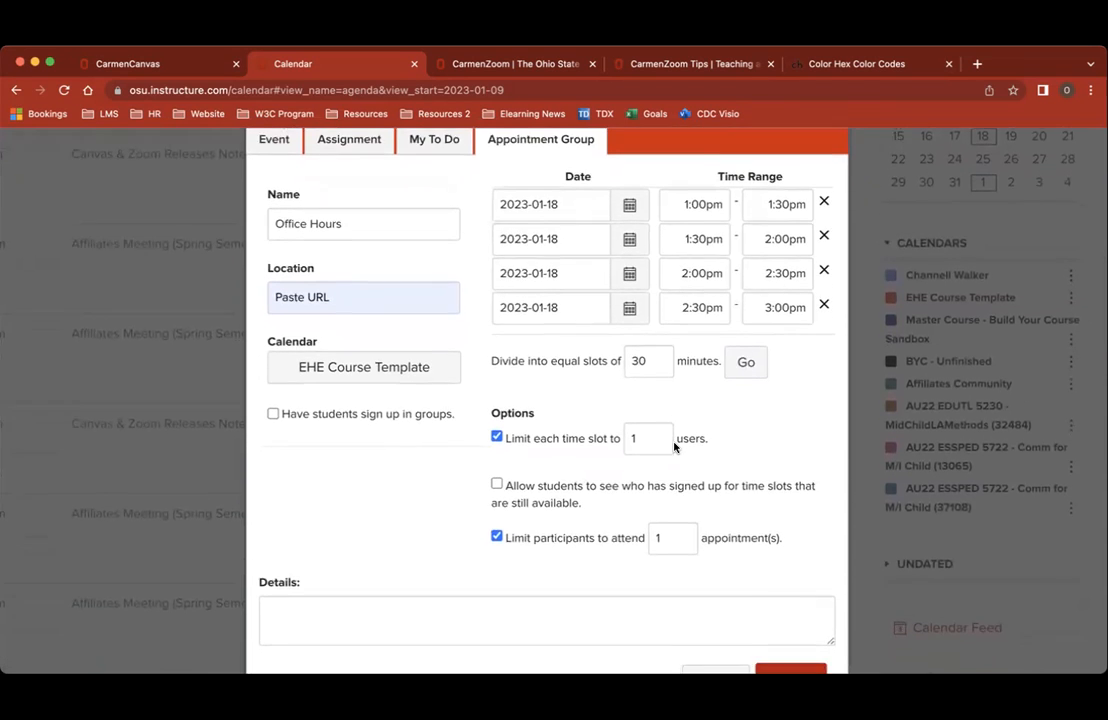
left_click(788, 635)
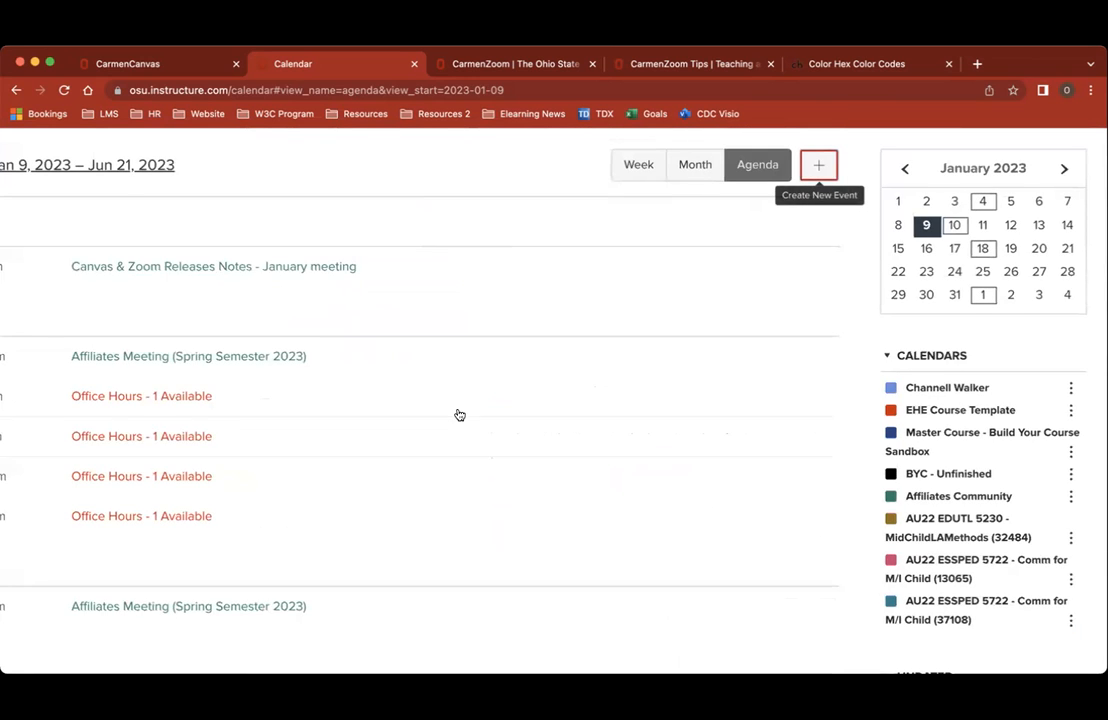
scroll(408, 396, "left", 3)
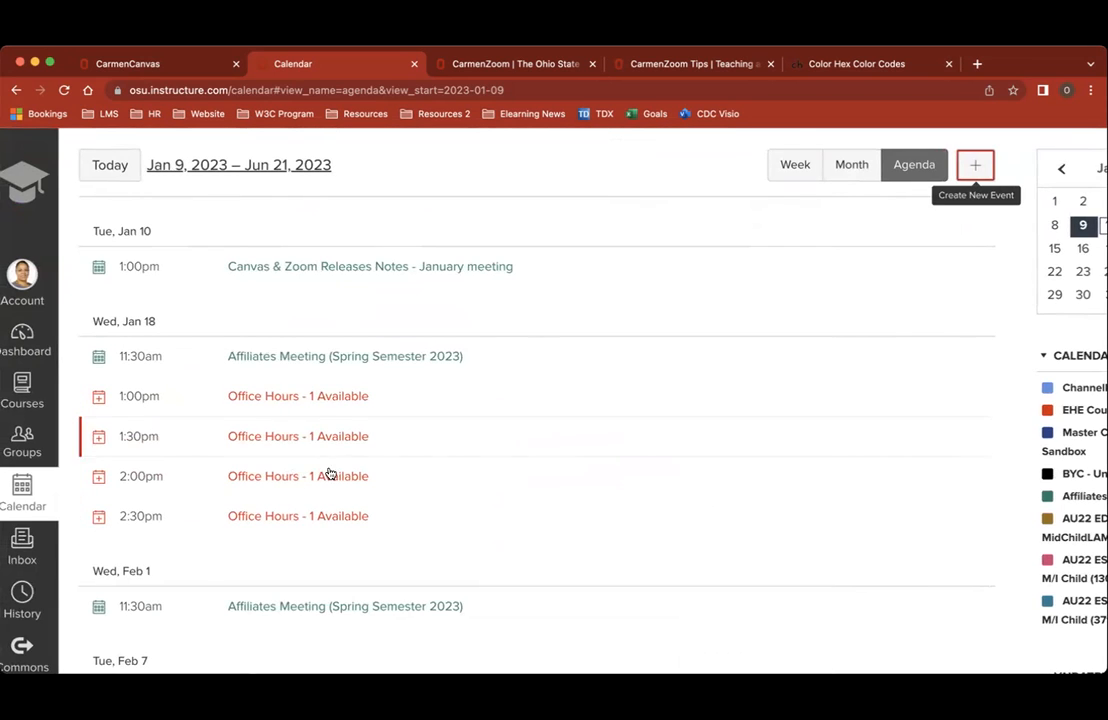
scroll(390, 445, "right", 2)
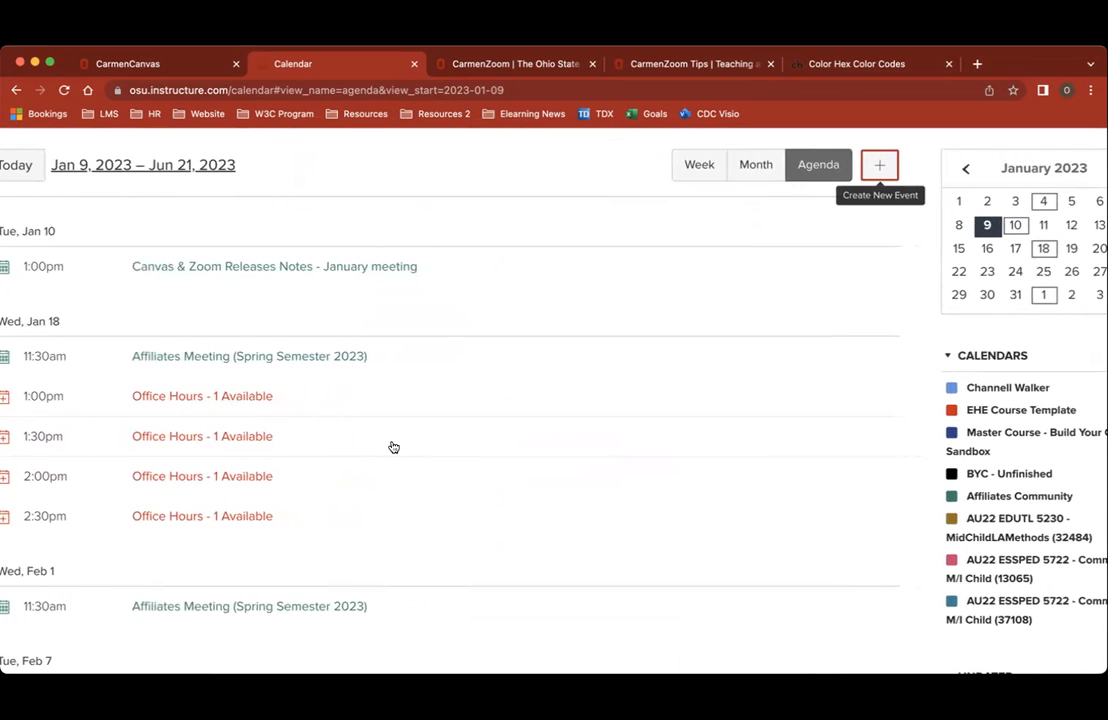
scroll(392, 447, "right", 1)
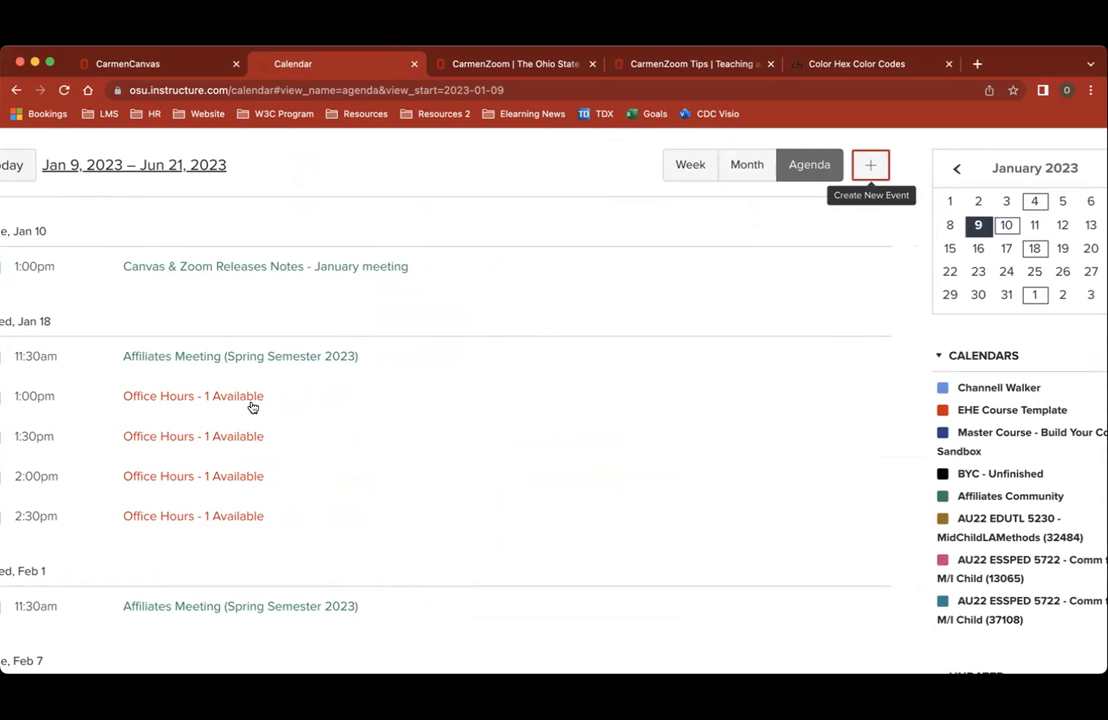
scroll(251, 406, "left", 5)
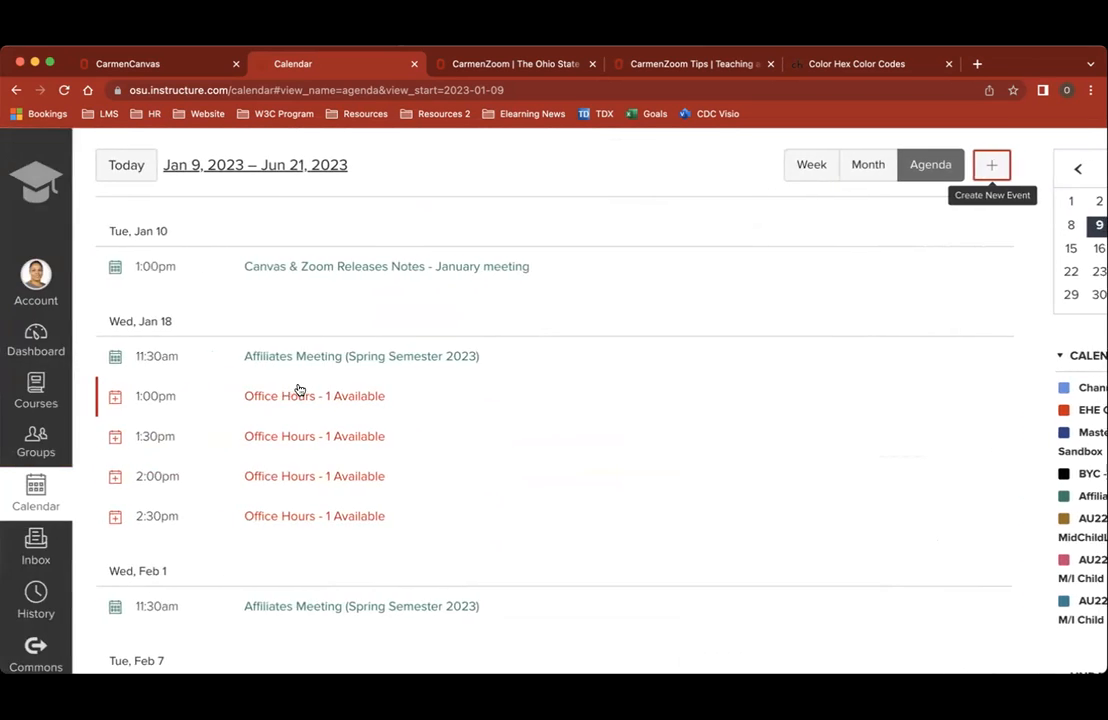
Open the Inbox and start a new message for the EHE Course Template course
left_click(36, 548)
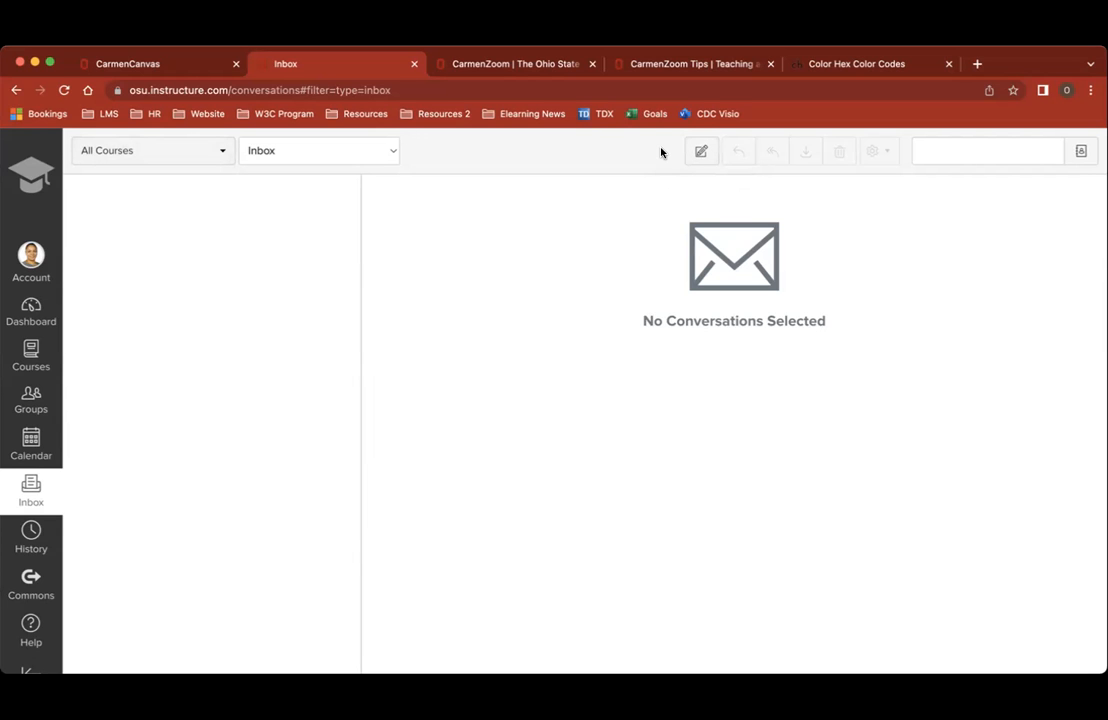
scroll(660, 151, "up", 5)
scroll(759, 215, "right", 3)
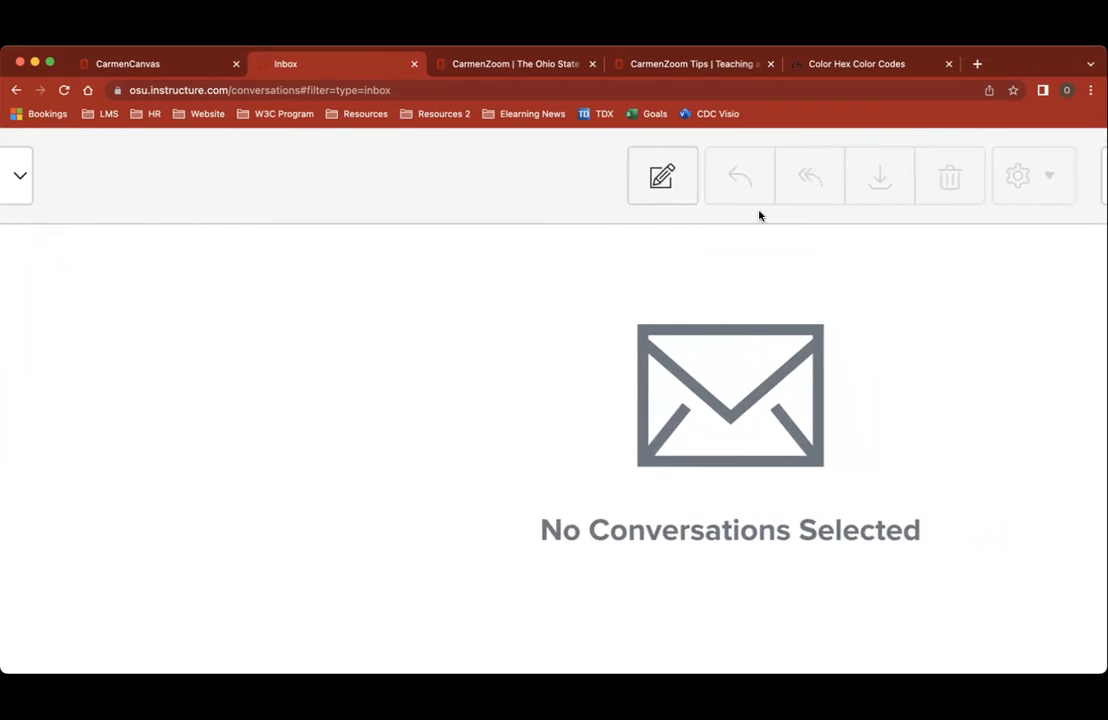
left_click(659, 186)
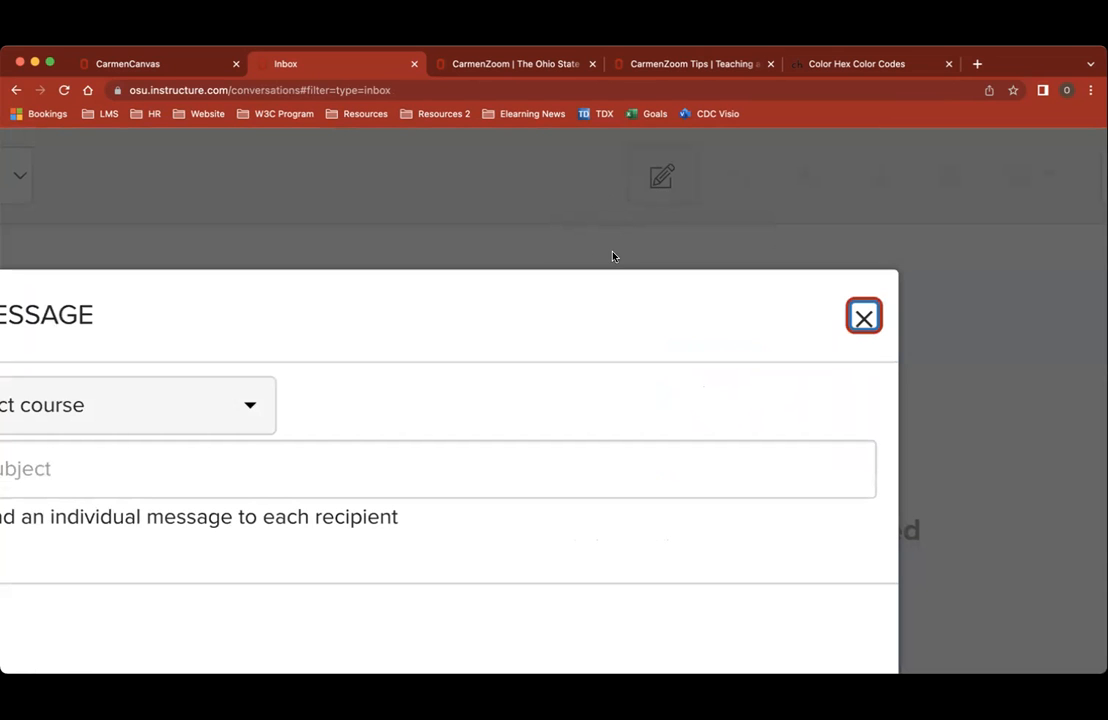
scroll(613, 257, "down", 5)
scroll(613, 257, "left", 2)
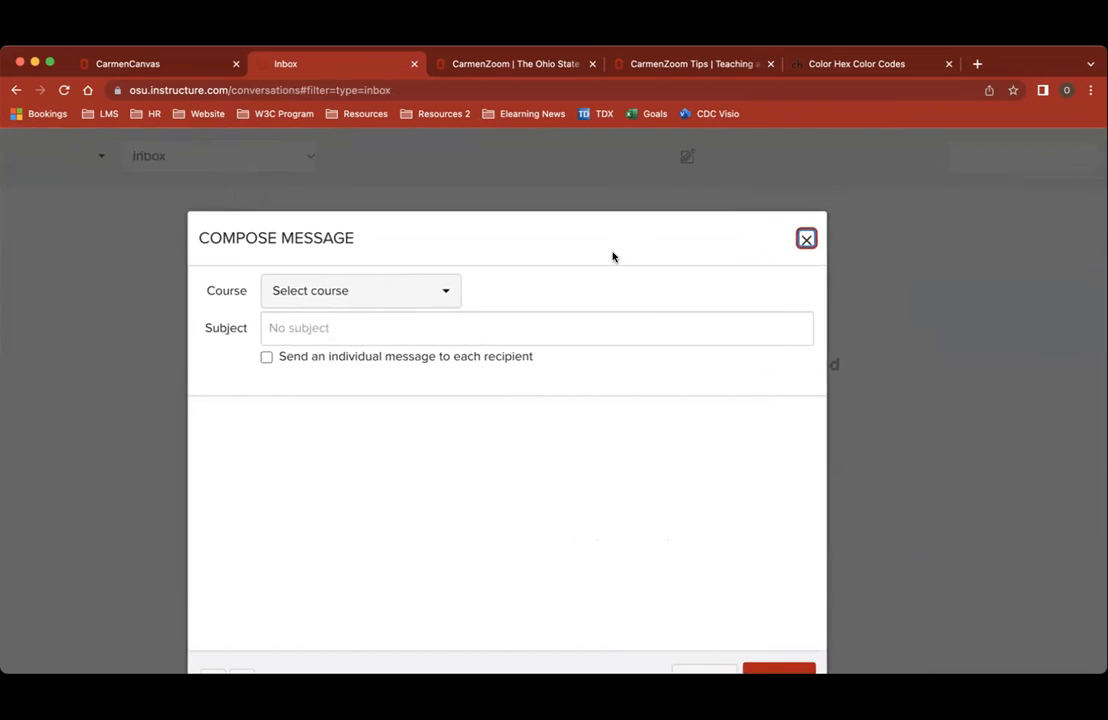
left_click(448, 293)
mouse_move(435, 368)
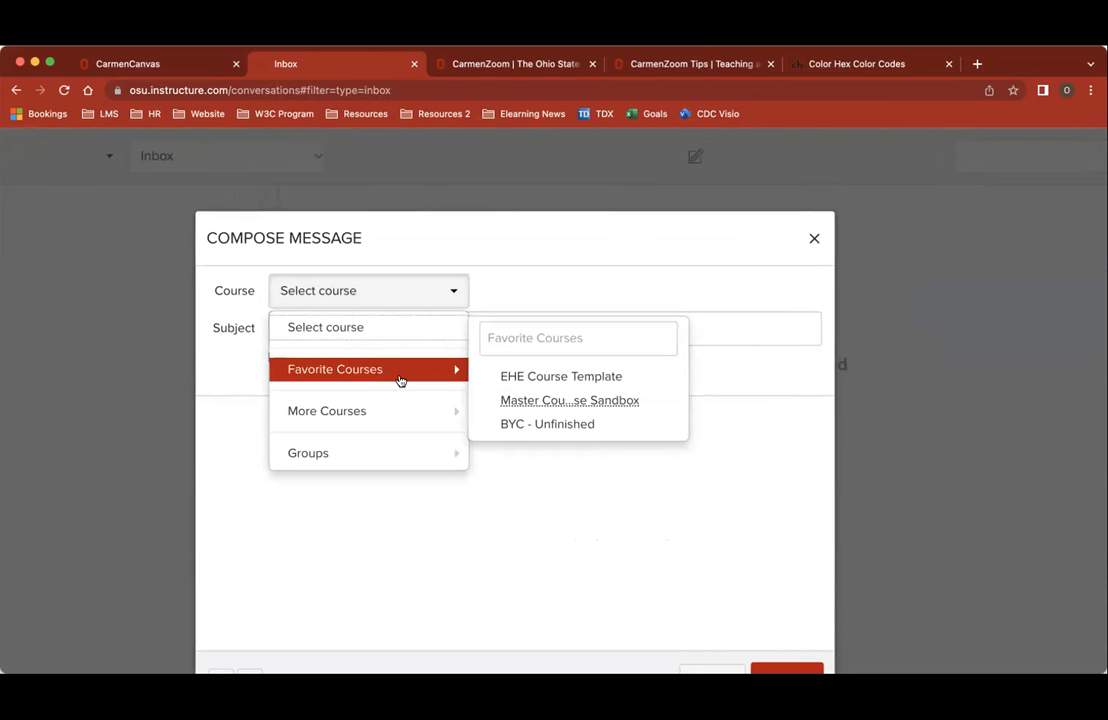
left_click(532, 377)
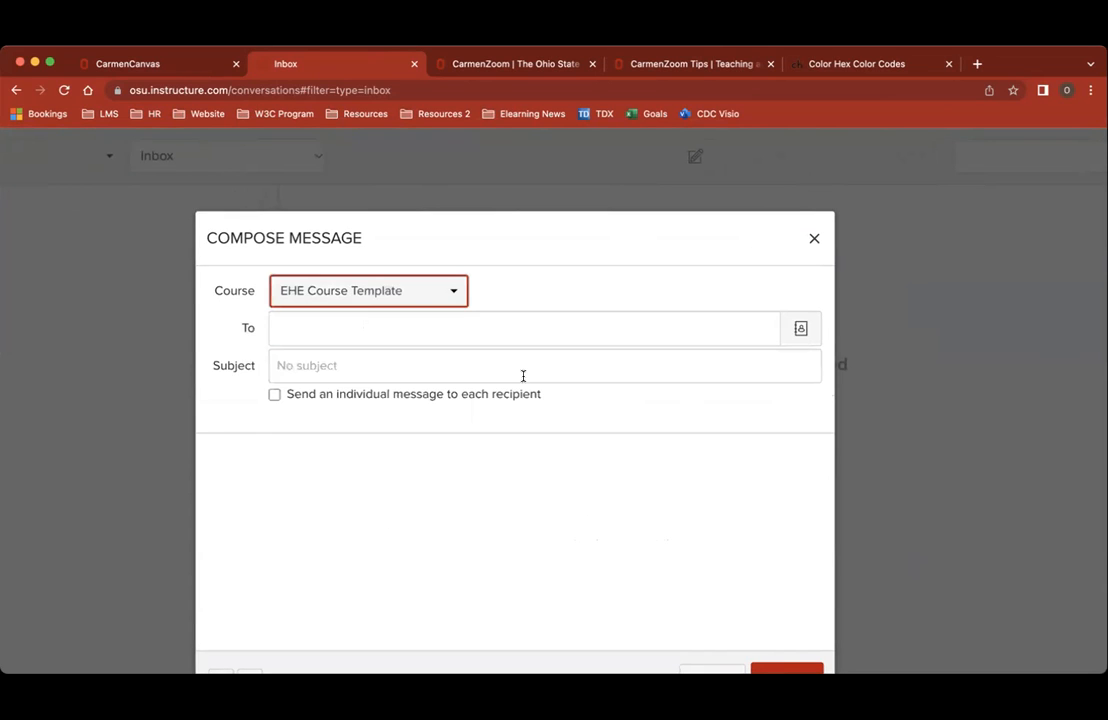
Look through the course's student groups and teachers as recipients, and address the message to one teacher
left_click(334, 331)
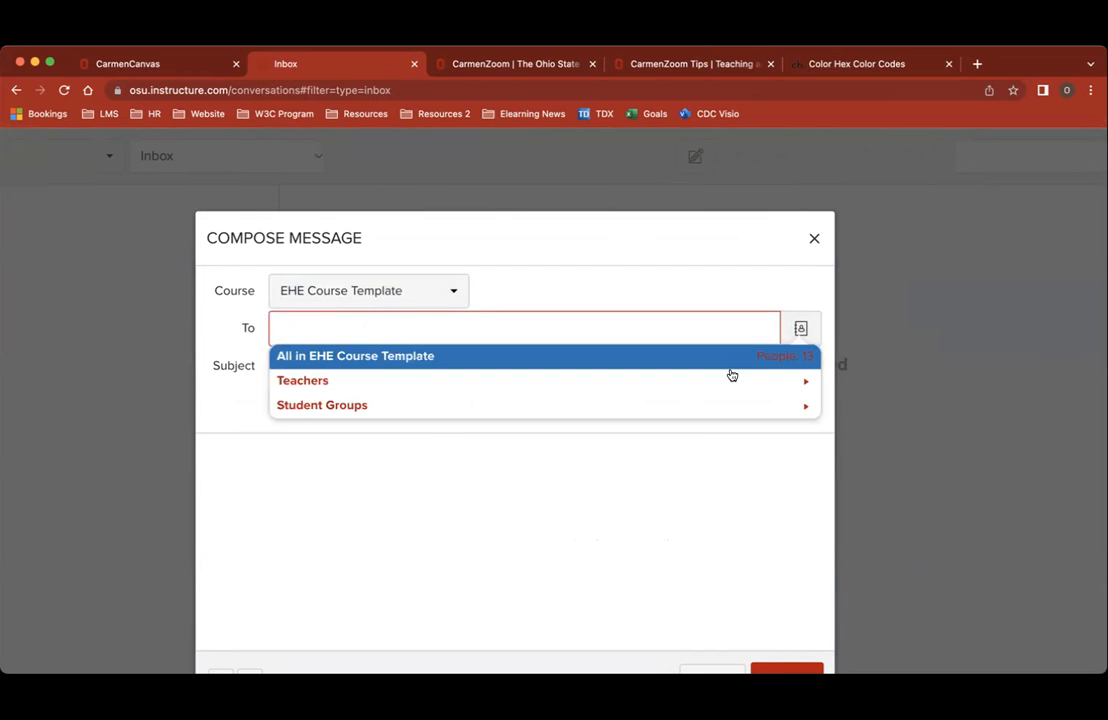
left_click(730, 404)
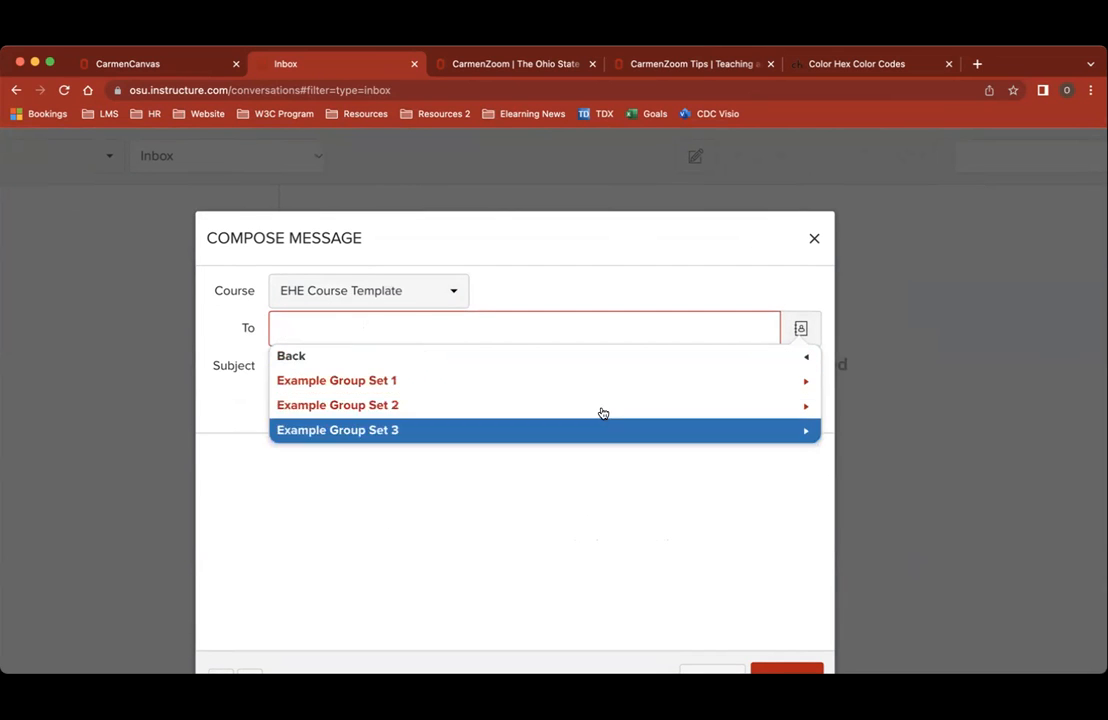
left_click(300, 357)
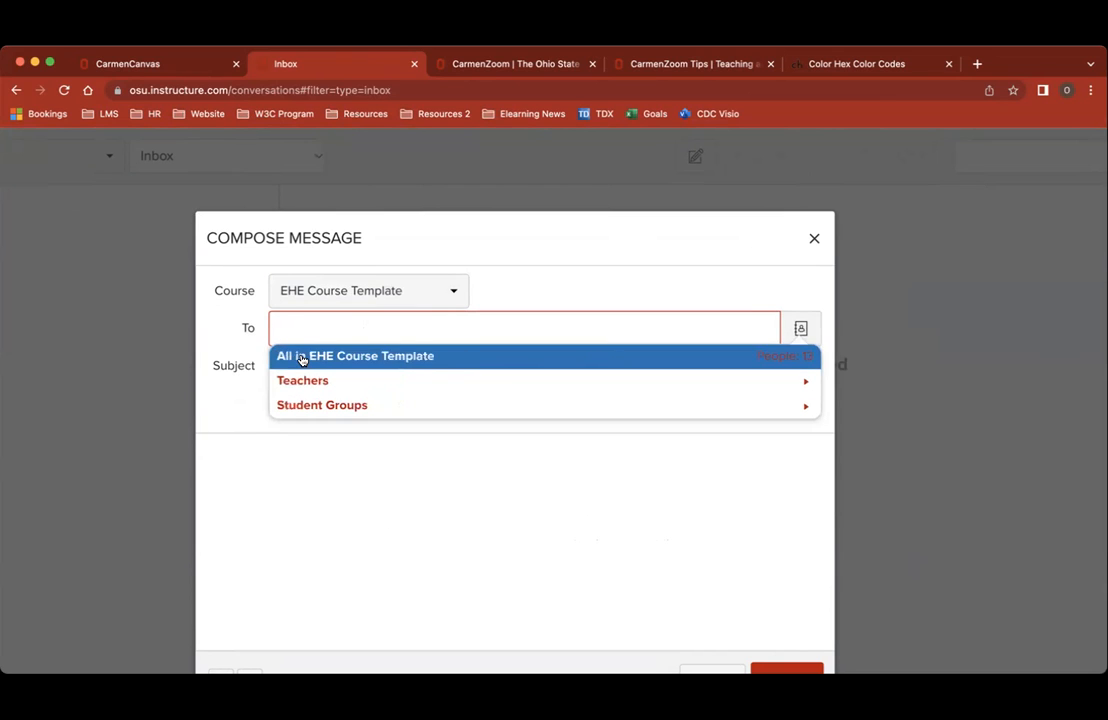
left_click(314, 381)
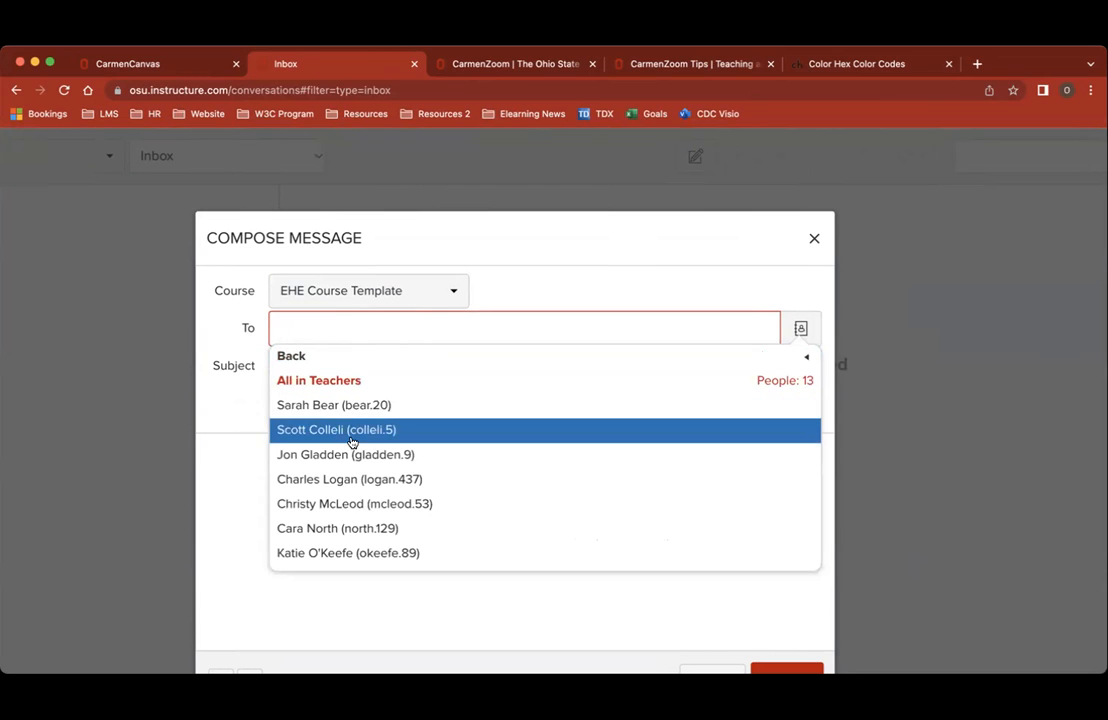
scroll(358, 510, "down", 1)
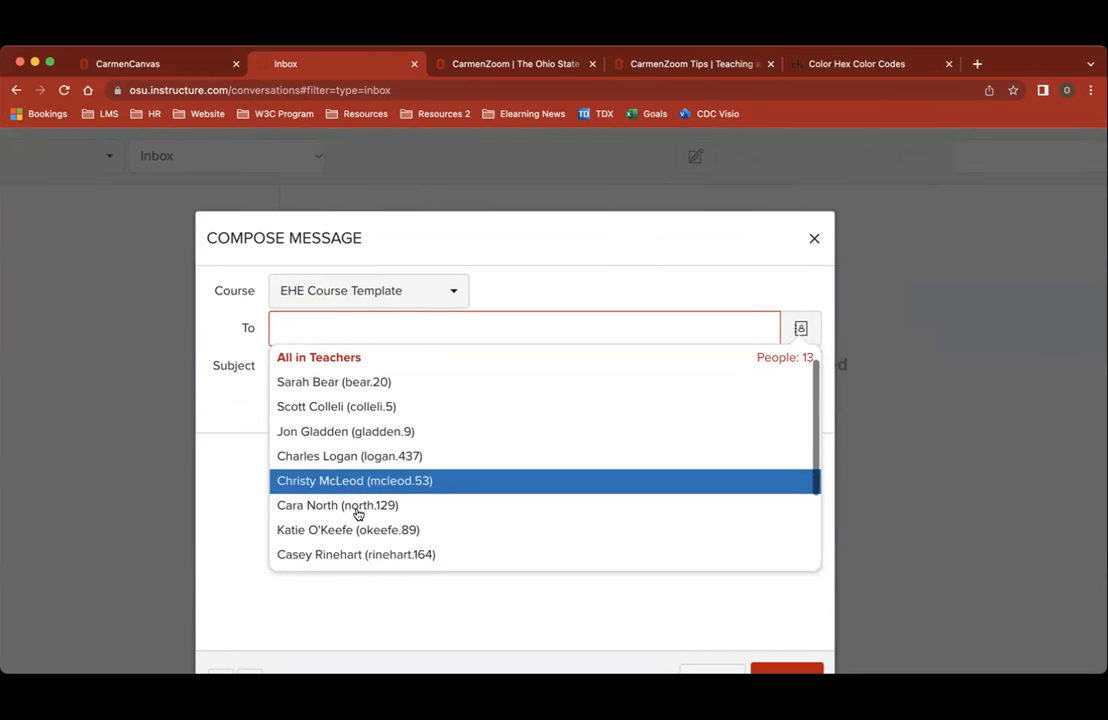
scroll(358, 514, "down", 1)
left_click(354, 466)
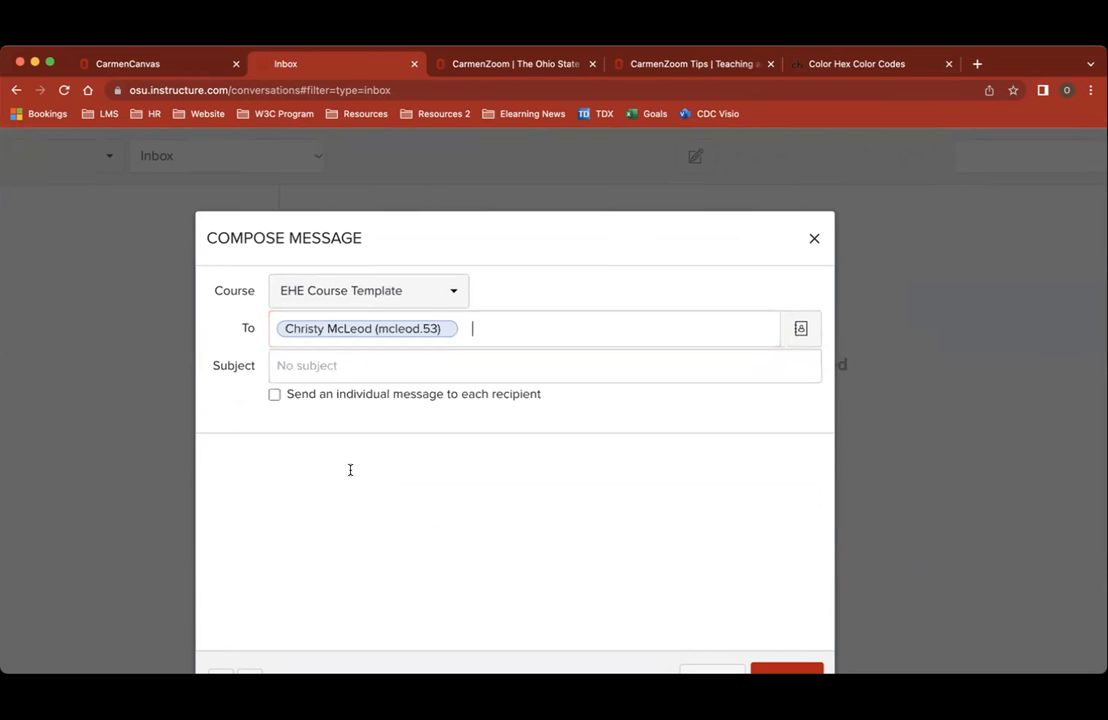
Set the subject to "Could be better" with an individual message to each recipient, and cancel the message
left_click(284, 367)
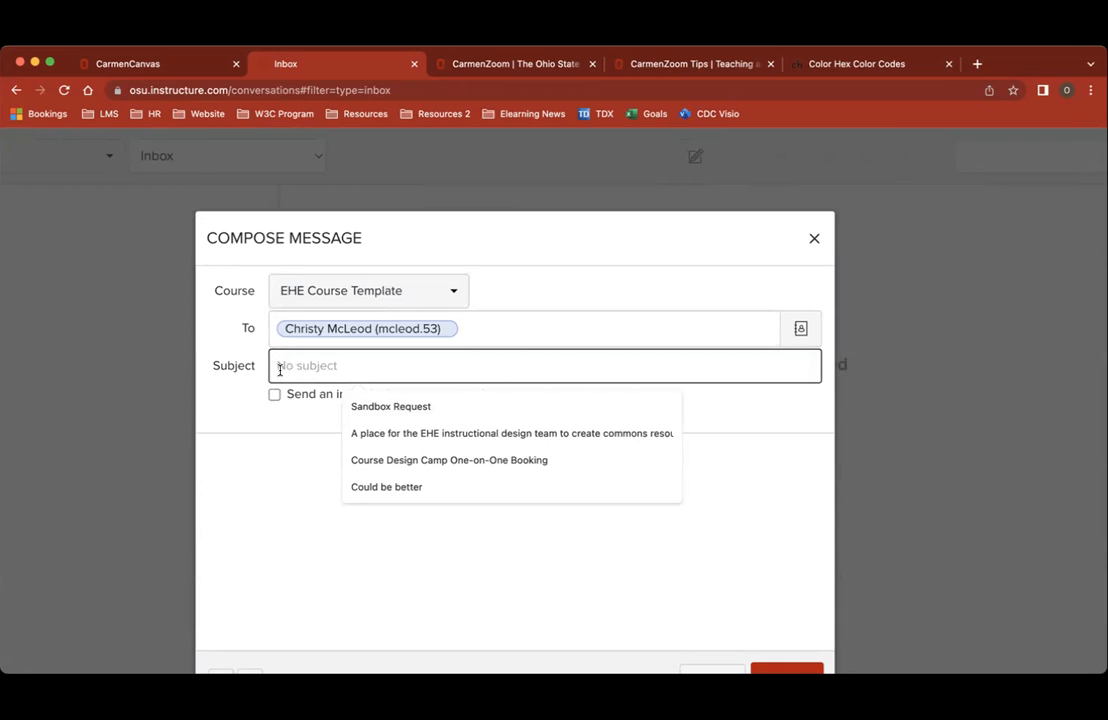
left_click(389, 487)
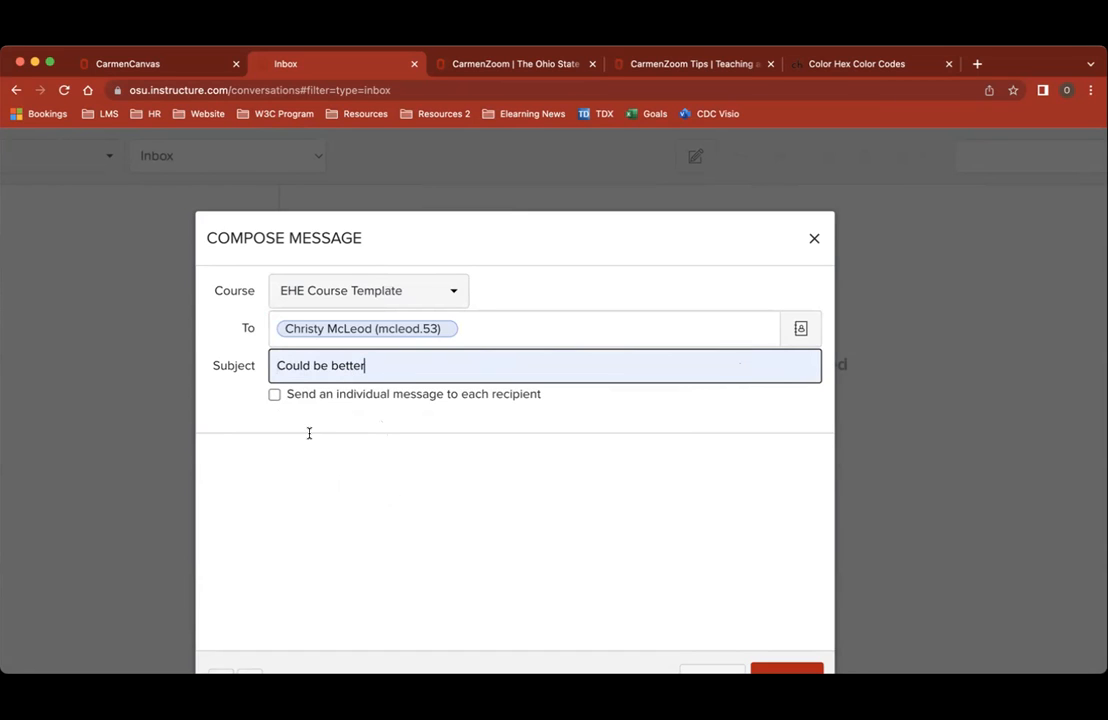
left_click(275, 396)
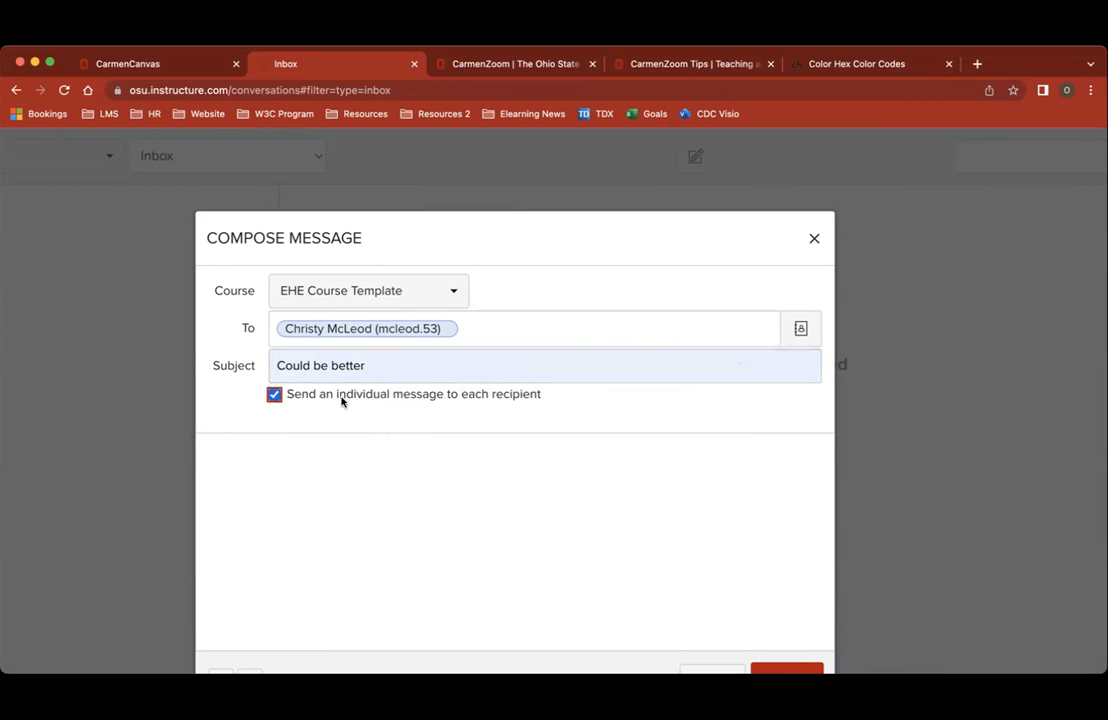
scroll(350, 495, "down", 2)
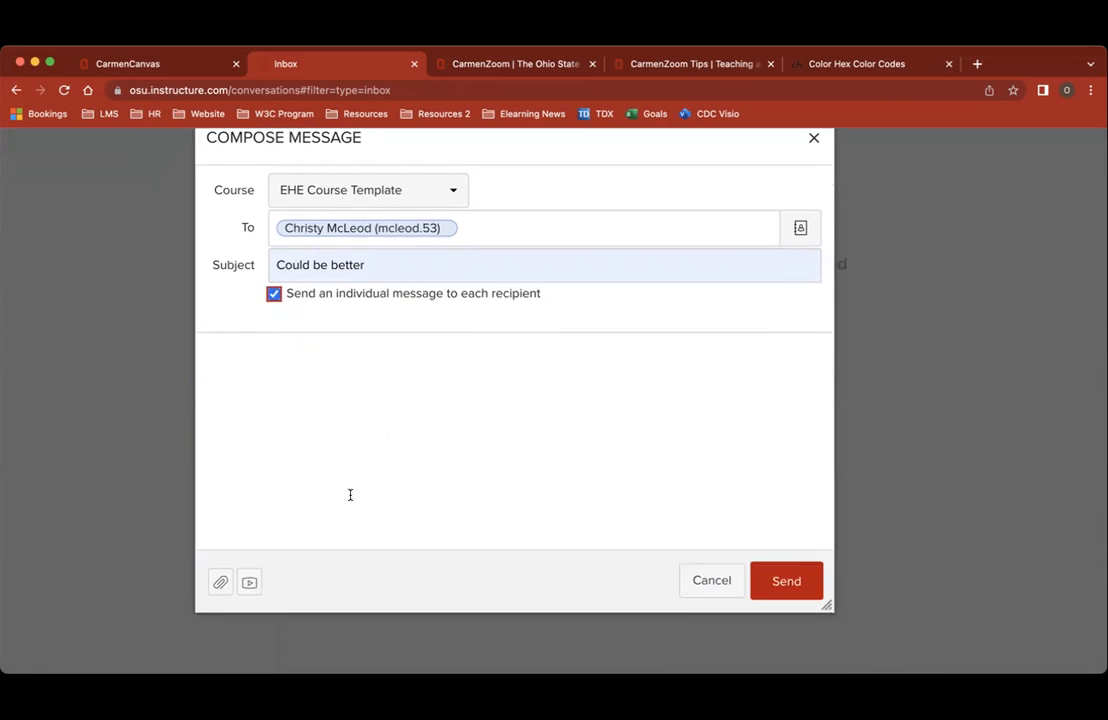
scroll(350, 495, "down", 1)
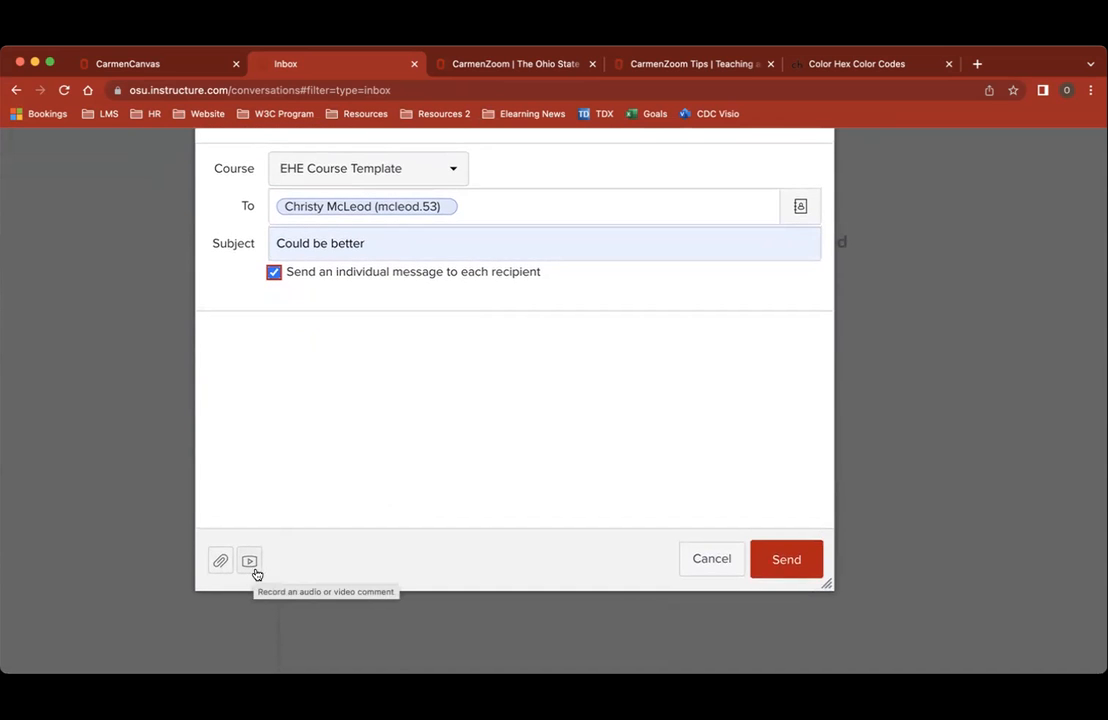
left_click(713, 562)
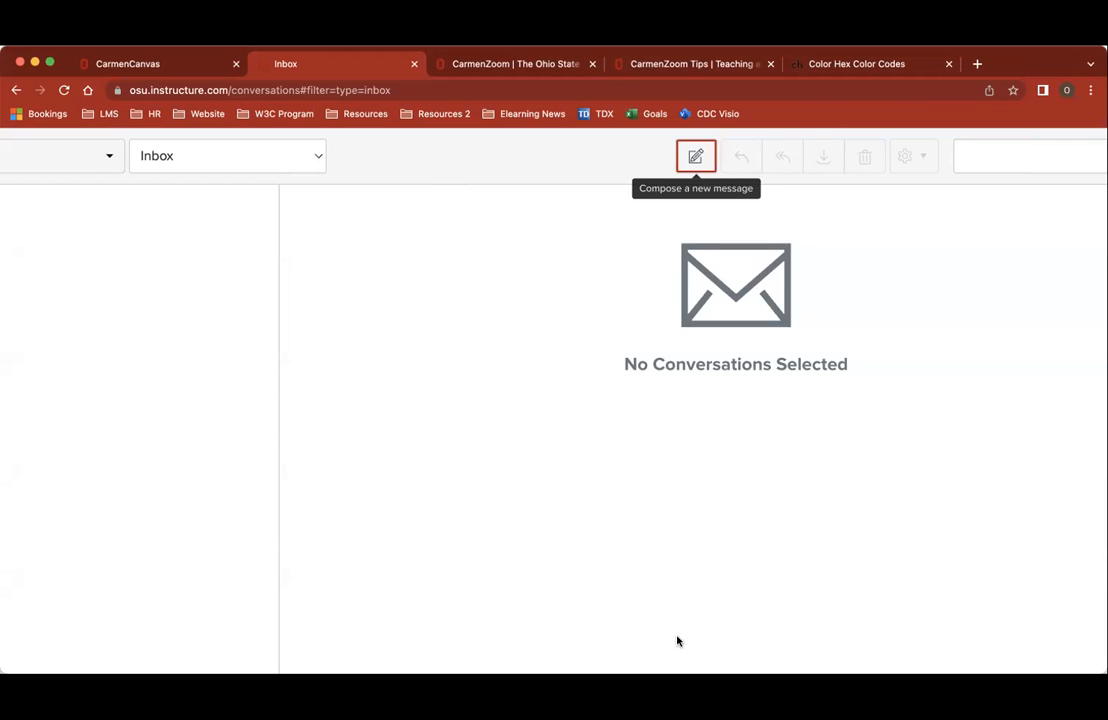
Open Commons and browse the featured resources
scroll(586, 451, "down", 3)
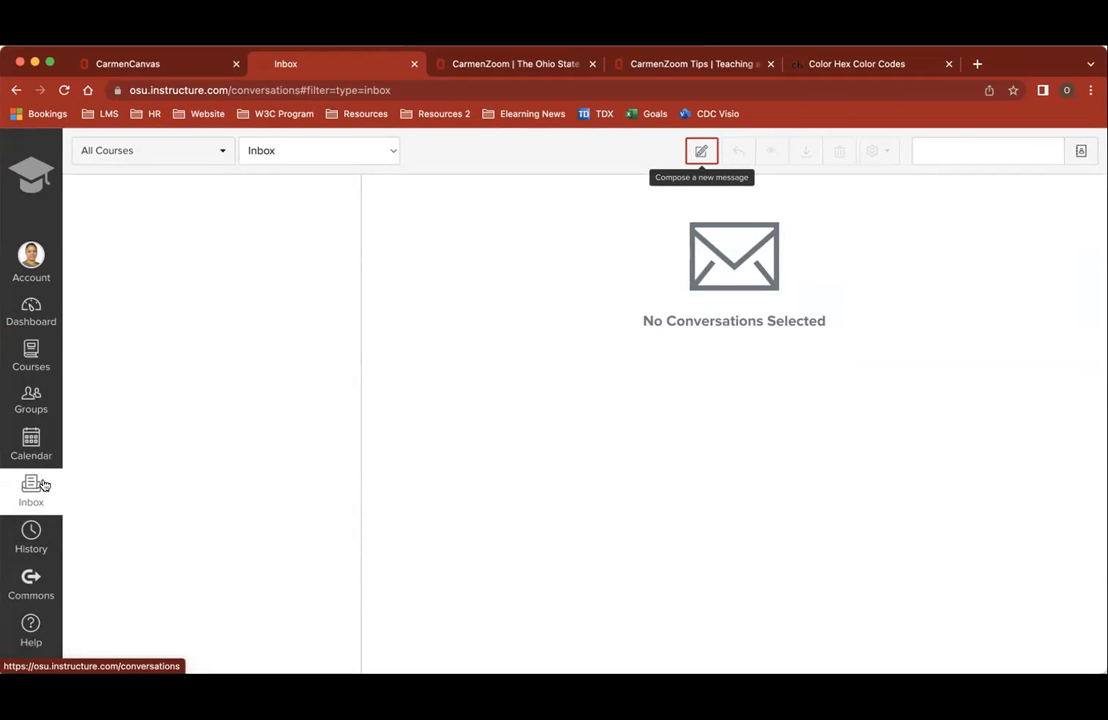
scroll(29, 581, "down", 1)
left_click(29, 572)
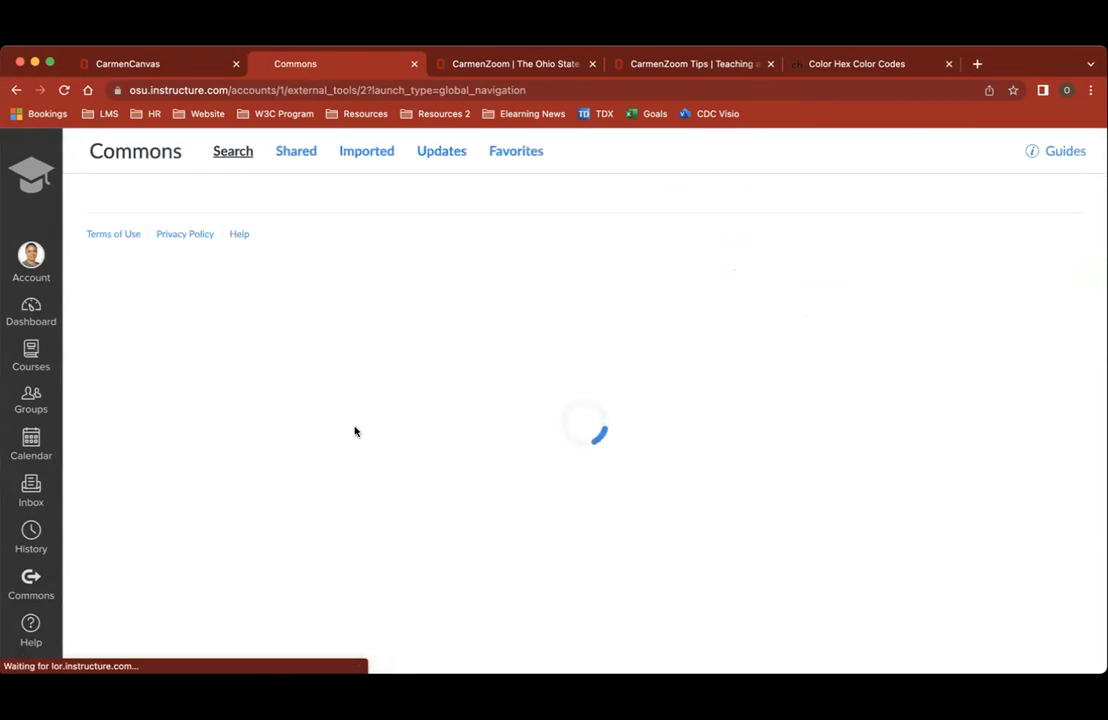
scroll(354, 431, "down", 2)
scroll(354, 431, "down", 2)
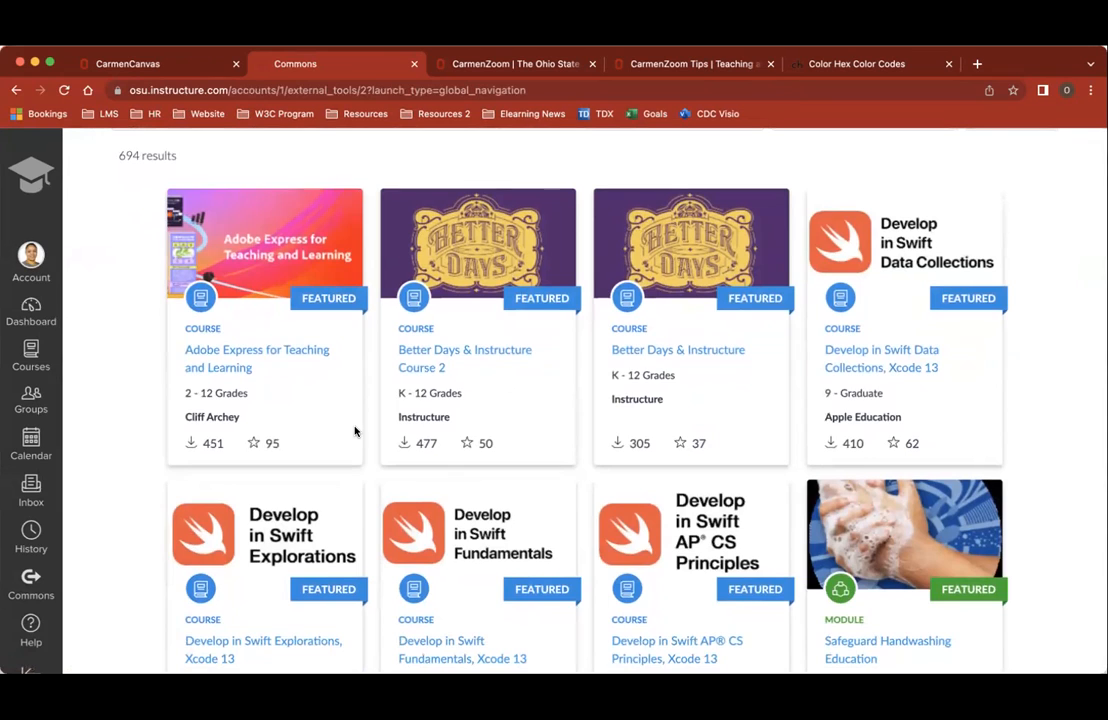
Search Commons for "deld"
scroll(354, 431, "up", 2)
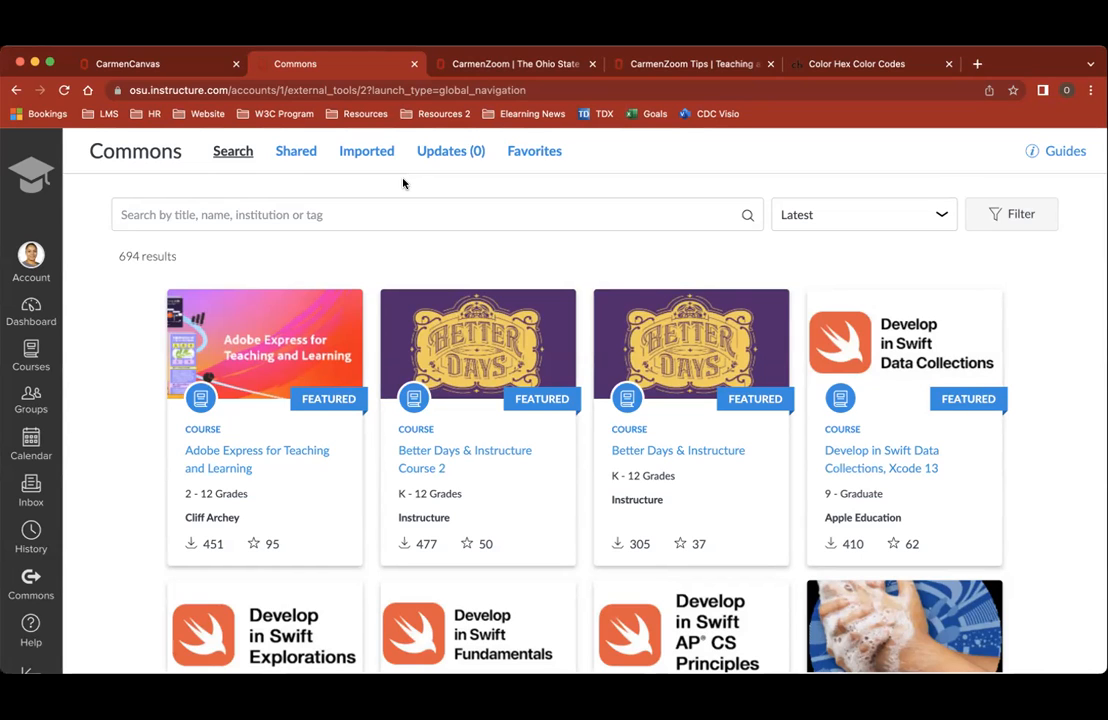
left_click(369, 214)
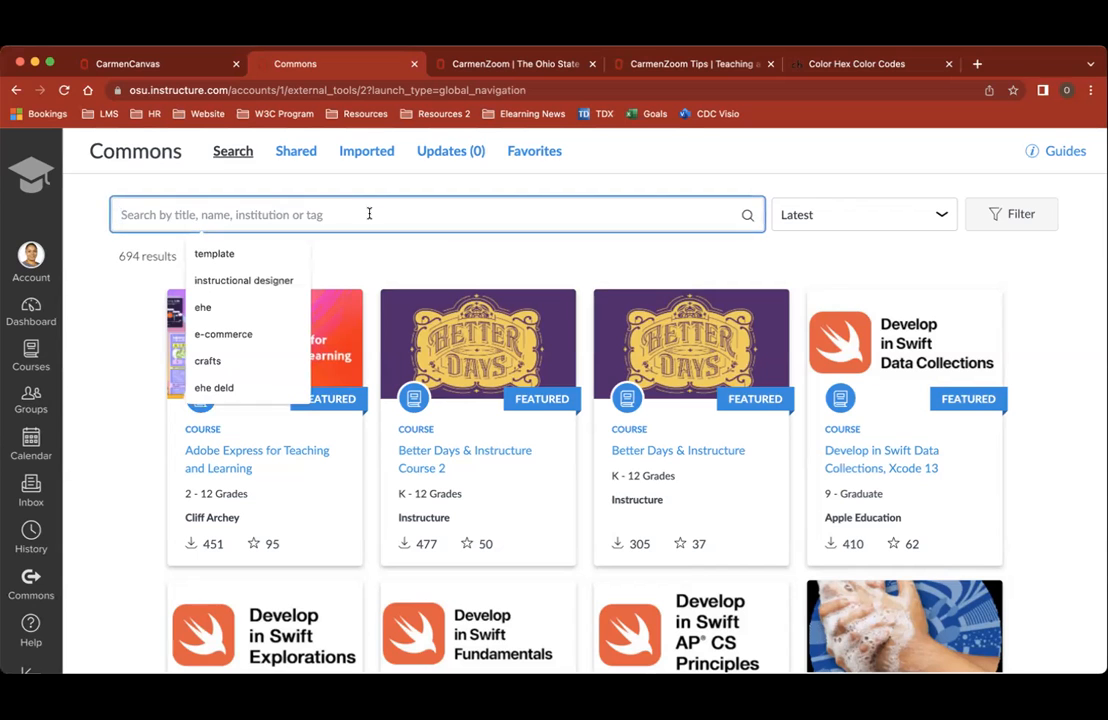
type("deld")
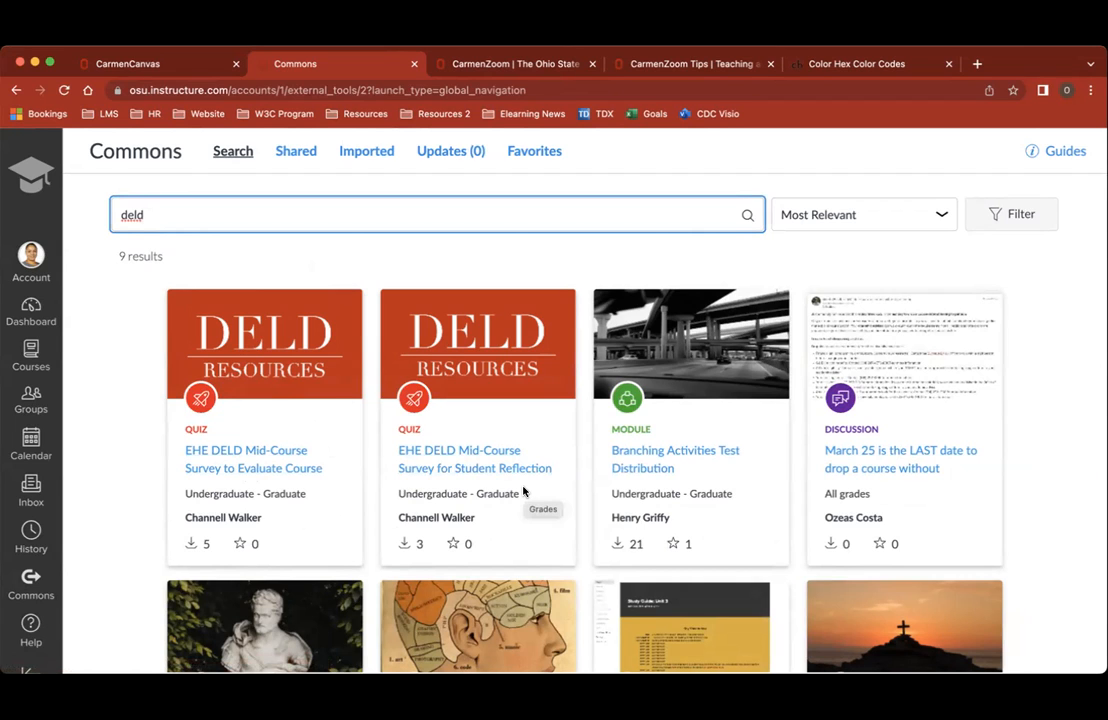
Open the "EHE DELD Mid-Course Survey to Evaluate Course Design" quiz and review its question preview and import, favorite and link options
left_click(270, 450)
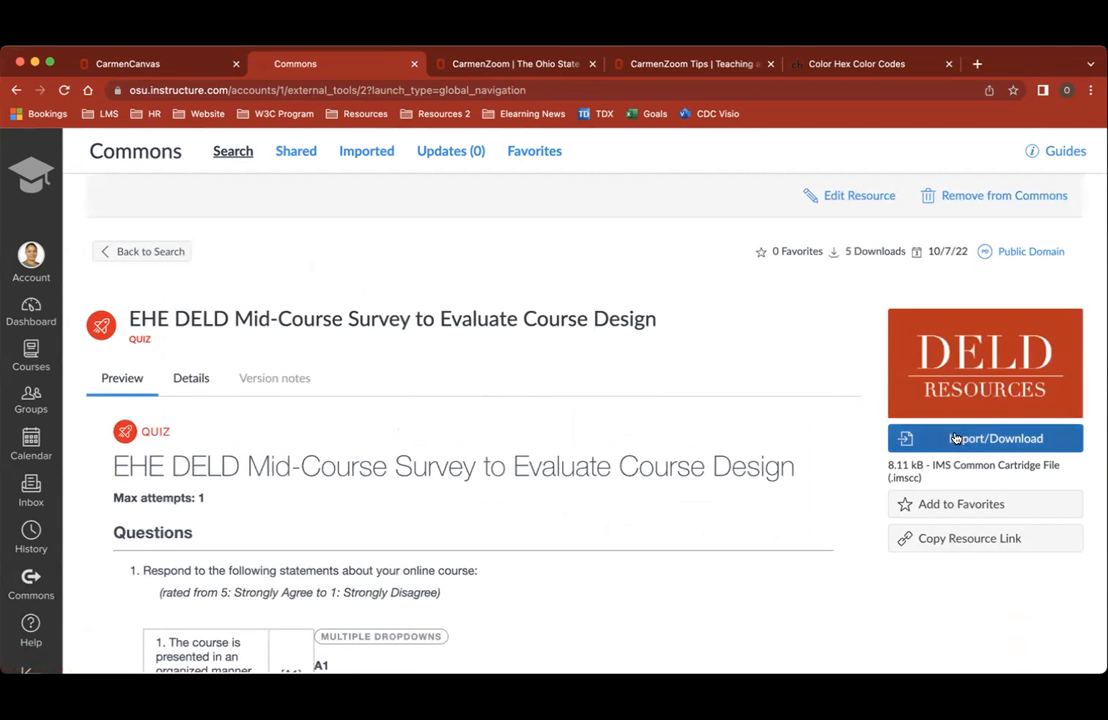
scroll(951, 422, "up", 5)
scroll(951, 422, "right", 3)
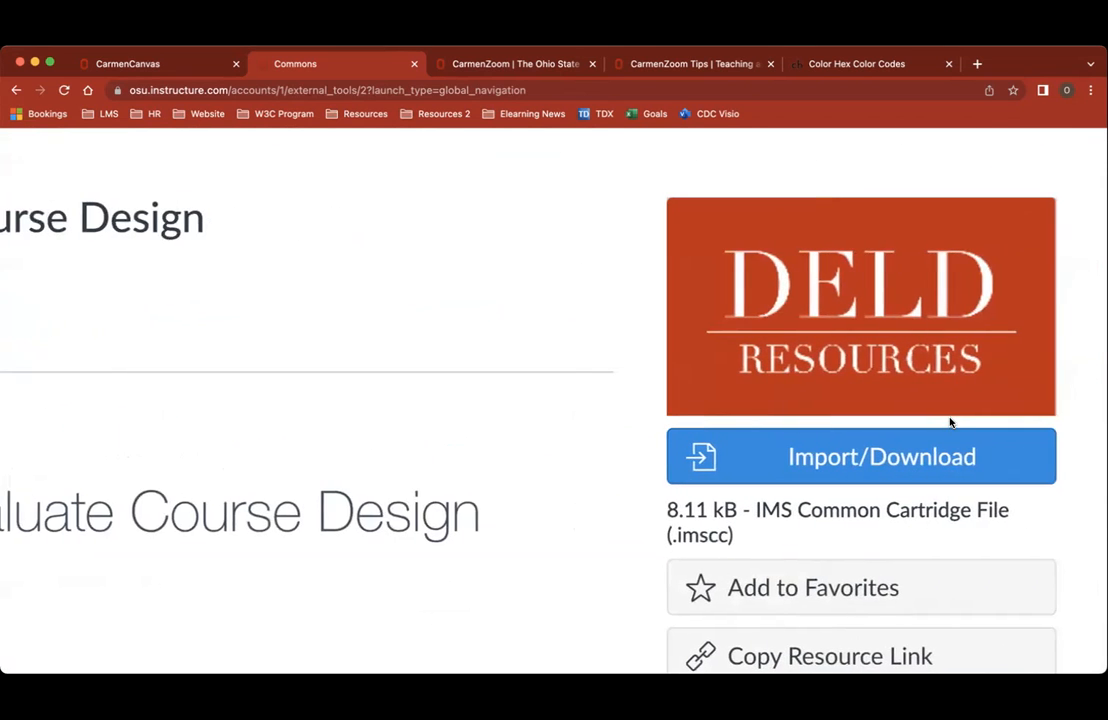
scroll(852, 466, "down", 3)
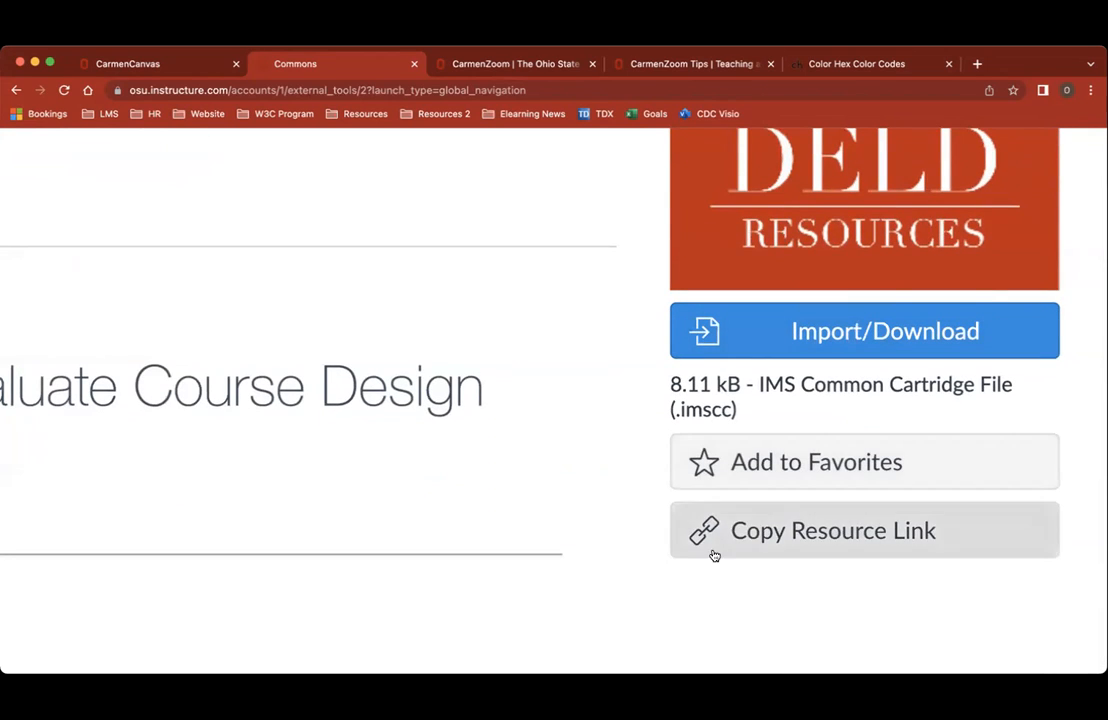
scroll(918, 551, "down", 5)
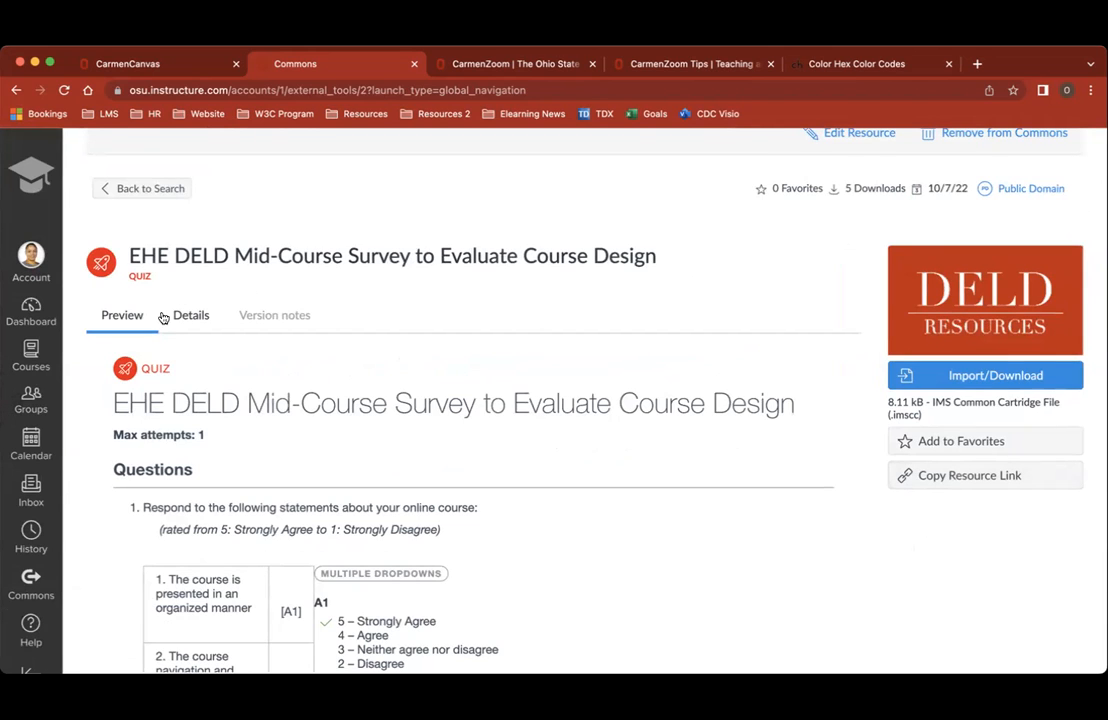
scroll(318, 460, "down", 2)
scroll(318, 460, "down", 10)
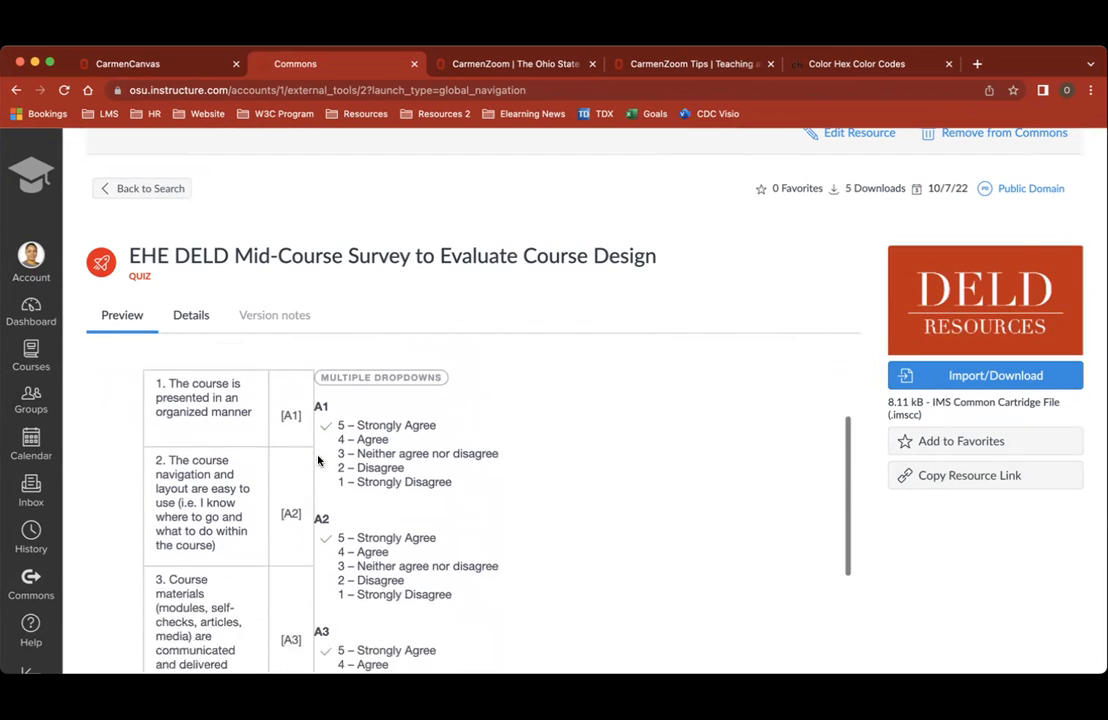
Review the survey resource's details, including its description, author, grade level, tags and sharing scope
left_click(196, 320)
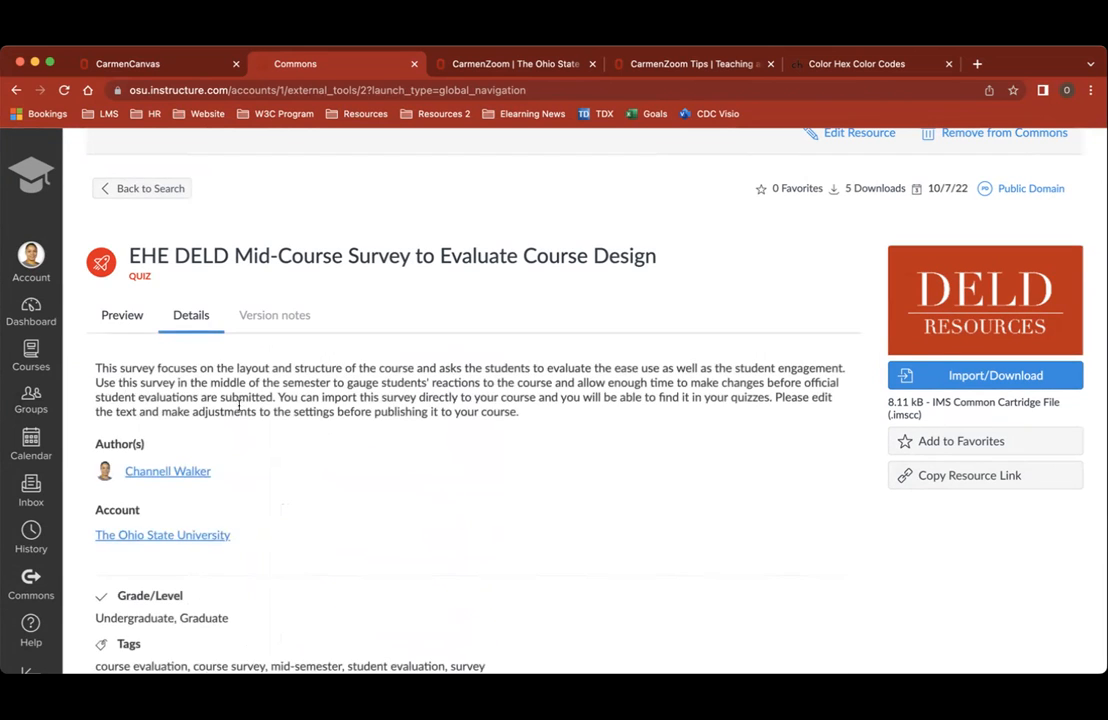
scroll(311, 448, "down", 2)
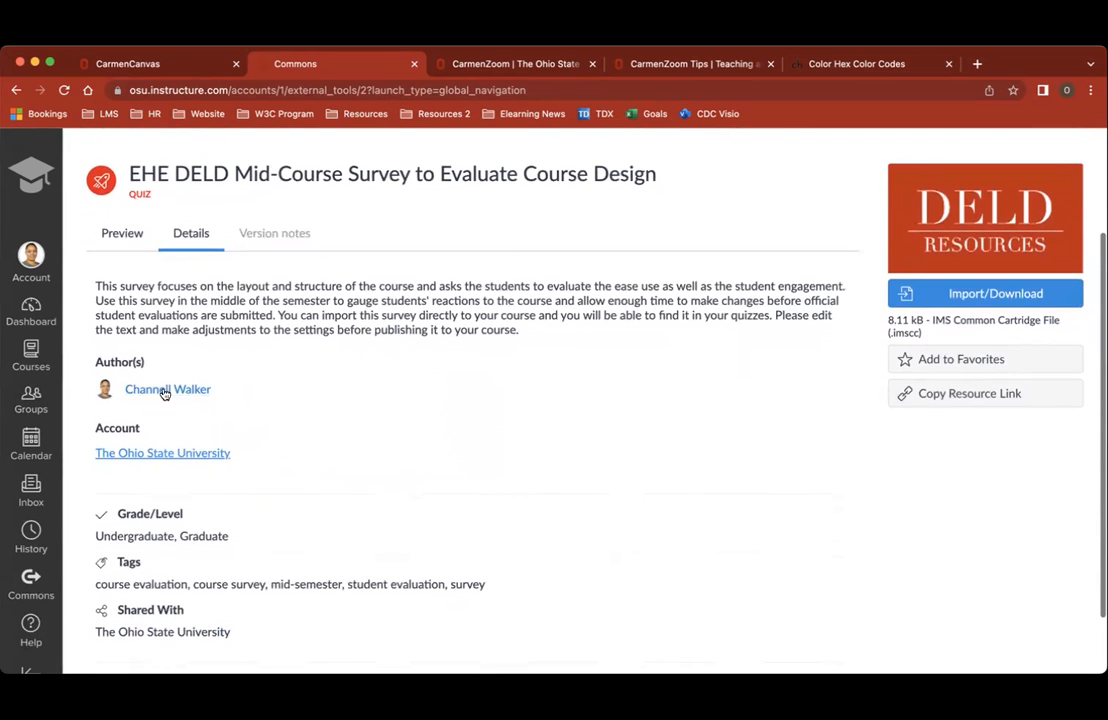
scroll(302, 549, "down", 1)
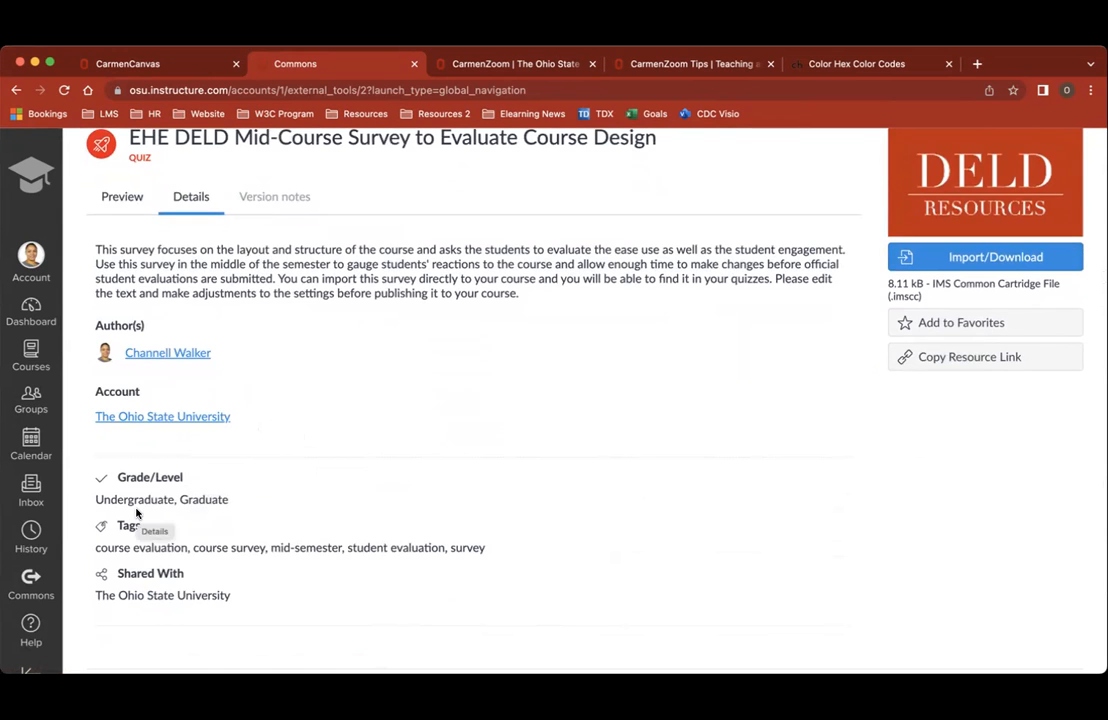
scroll(137, 513, "down", 1)
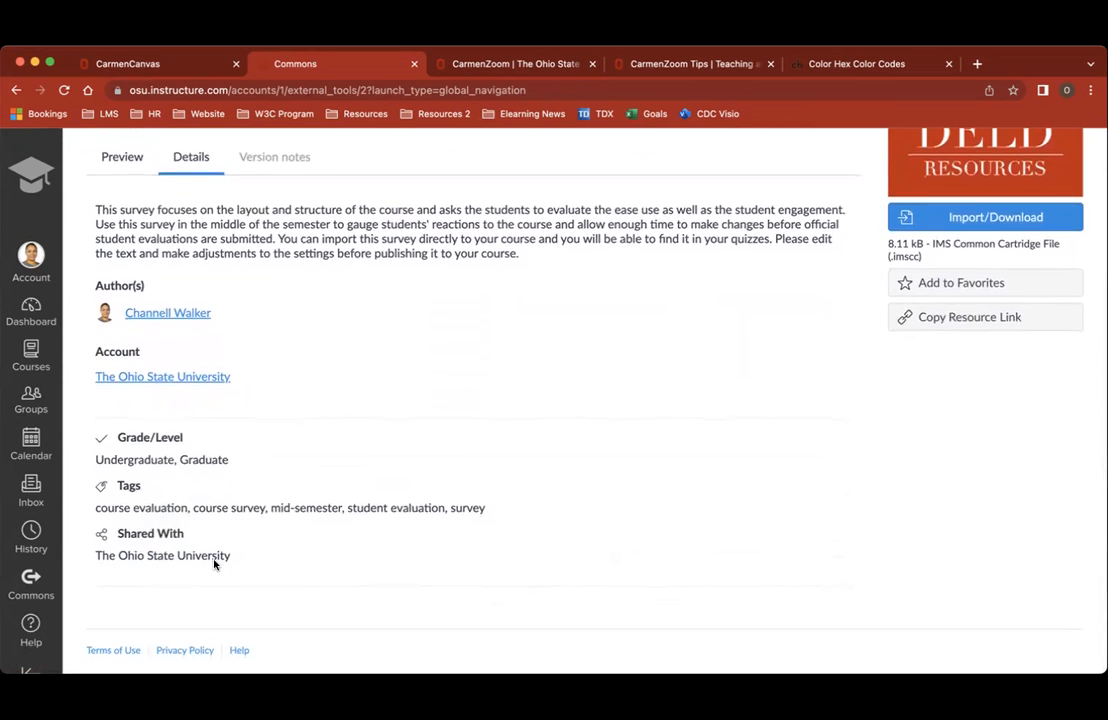
scroll(262, 430, "up", 5)
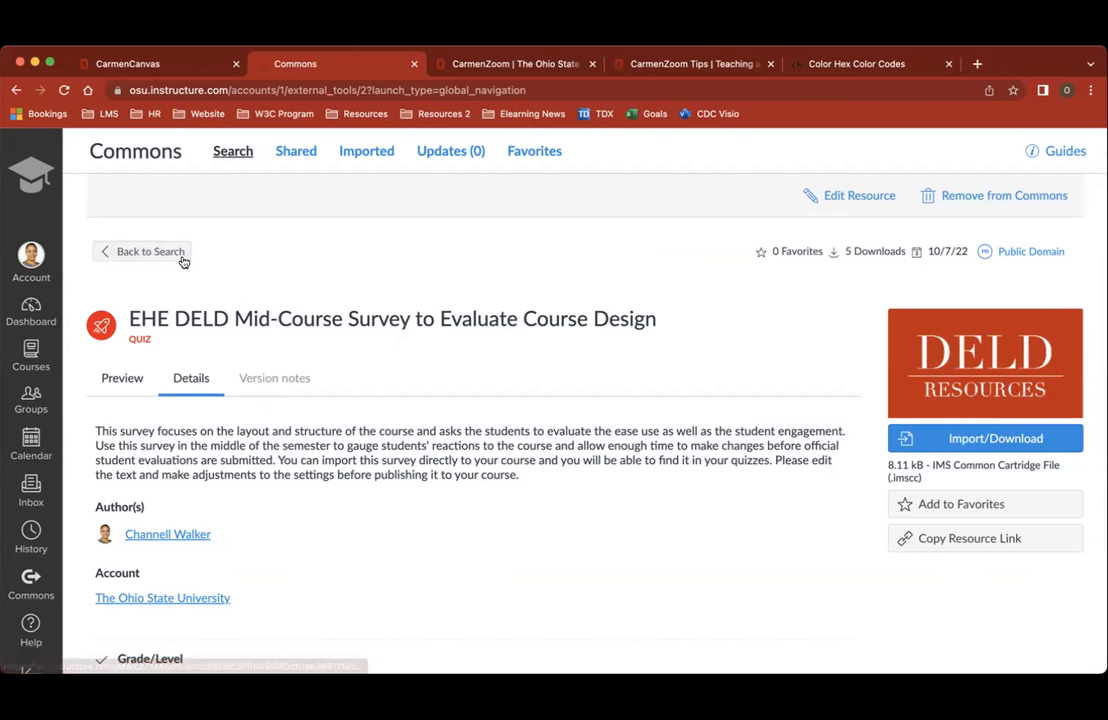
Return to the Dashboard and open the unpublished "Master Course - Build Your Course" sandbox
scroll(60, 423, "down", 1)
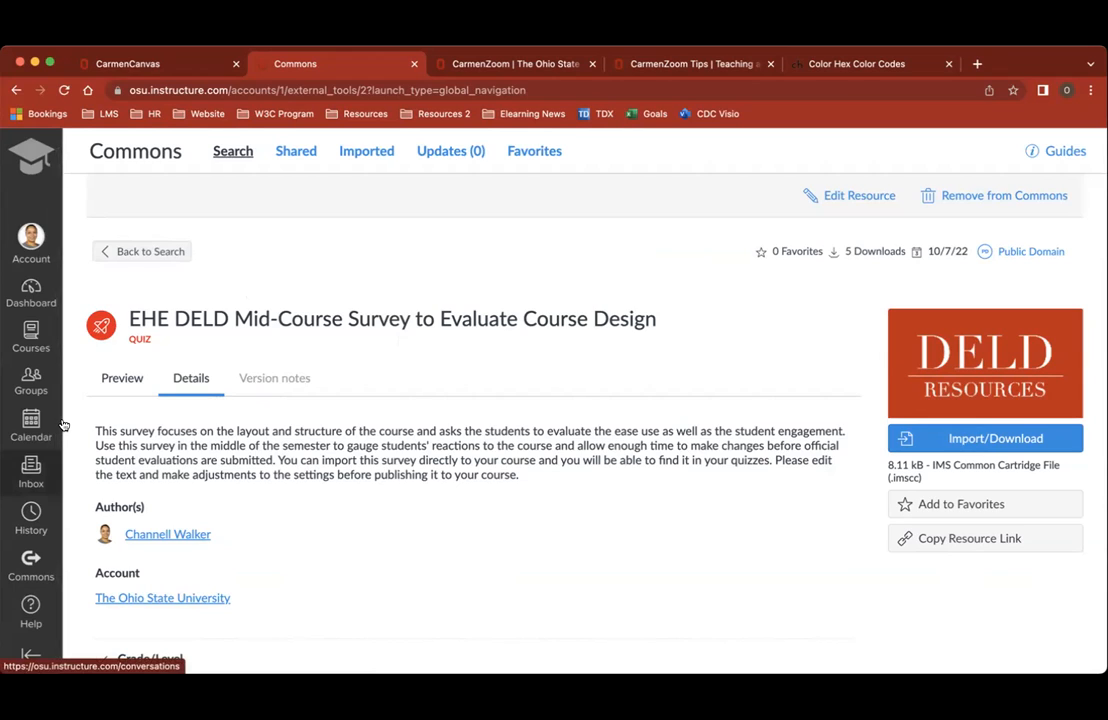
left_click(33, 300)
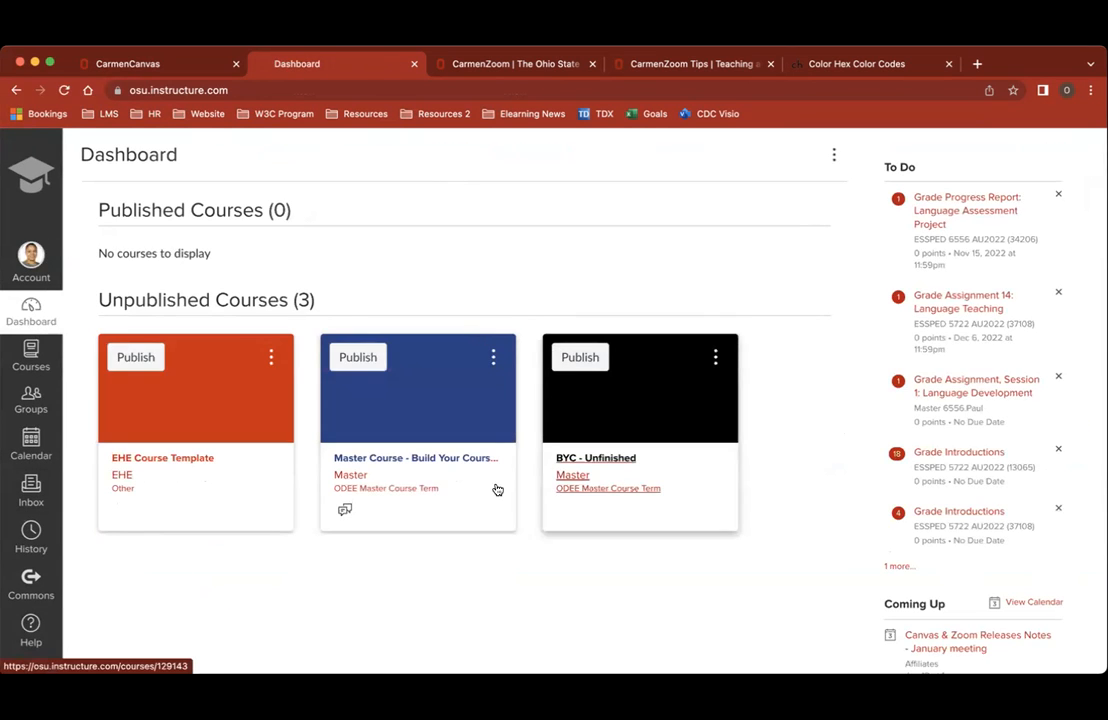
left_click(421, 461)
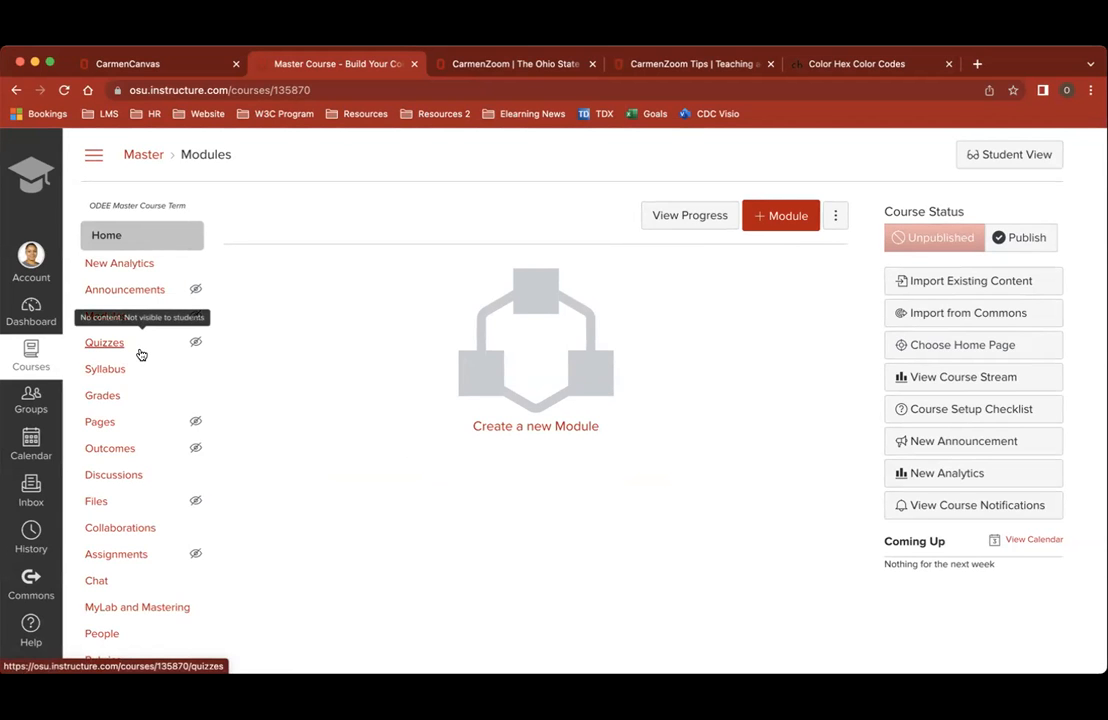
Look through the course navigation links from New Analytics to Zoom, and view the Modules page before returning to the course home
scroll(141, 354, "up", 5)
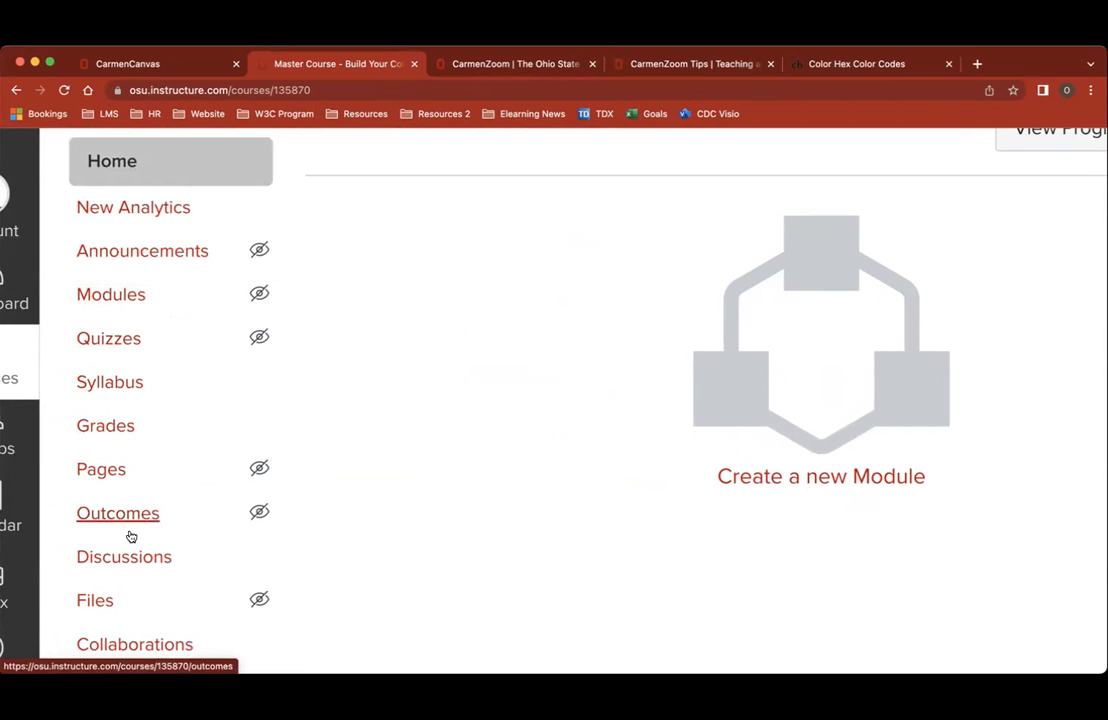
scroll(130, 534, "down", 5)
scroll(130, 536, "down", 2)
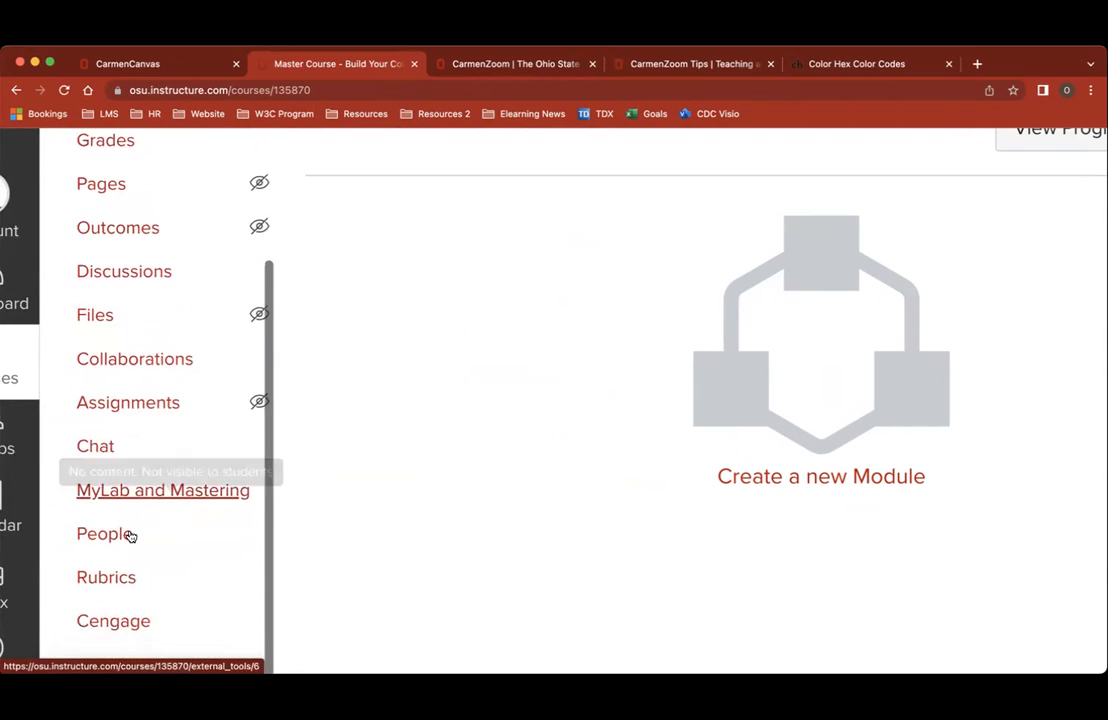
scroll(130, 534, "down", 1)
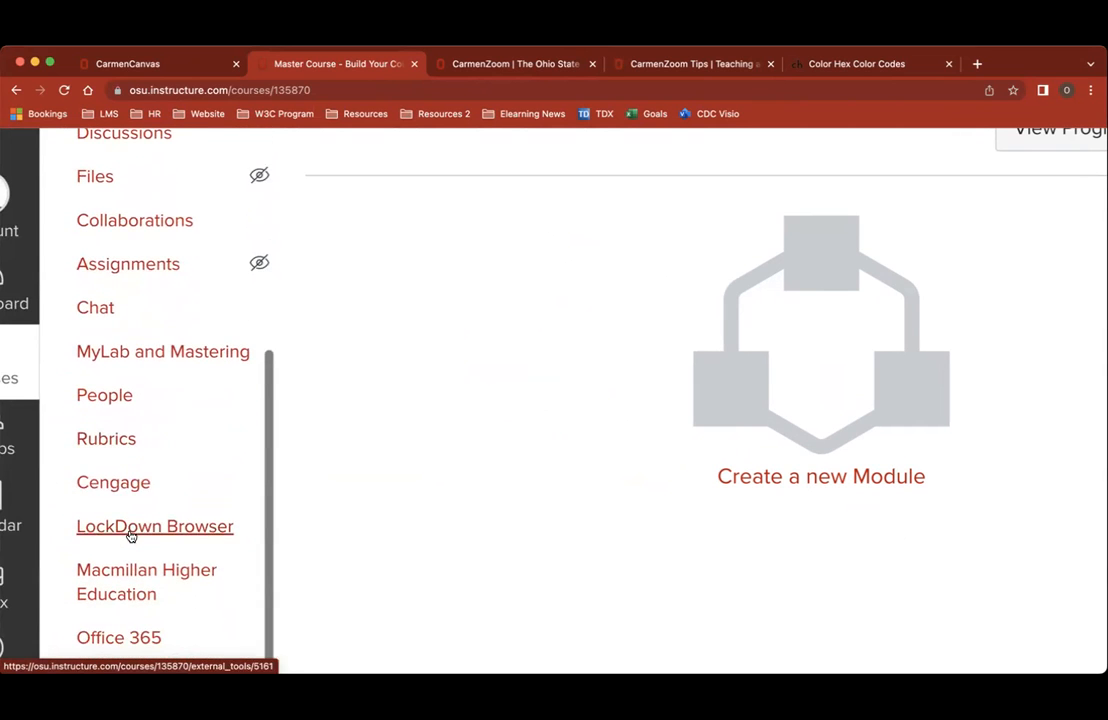
scroll(146, 336, "down", 1)
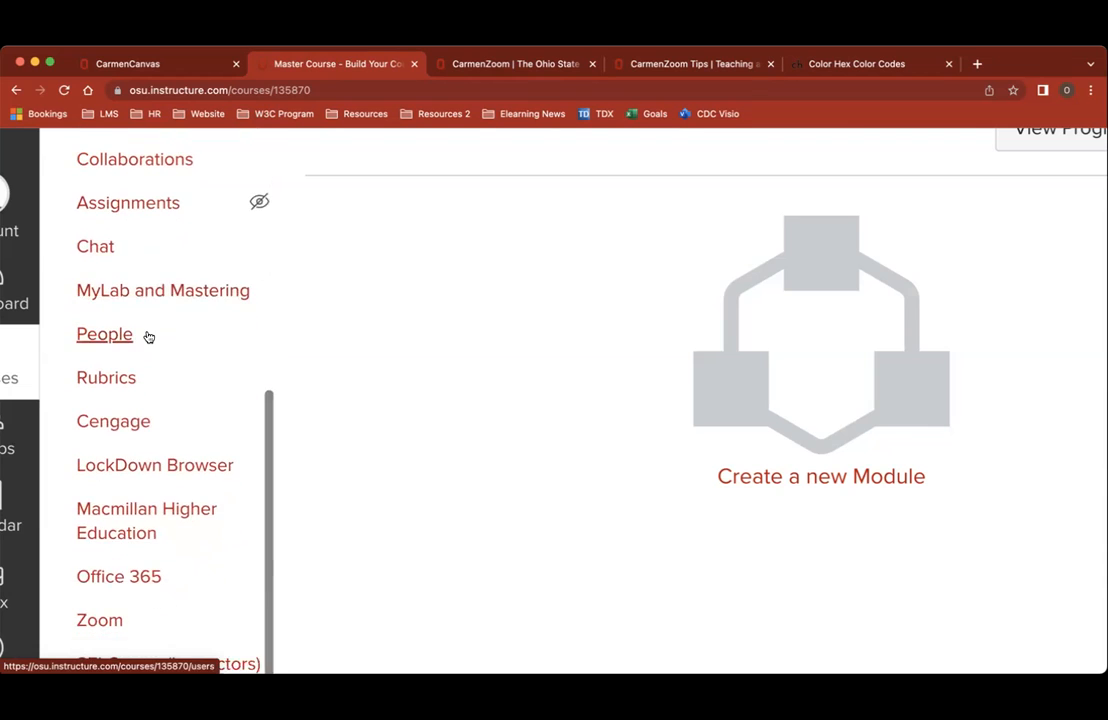
scroll(146, 336, "up", 10)
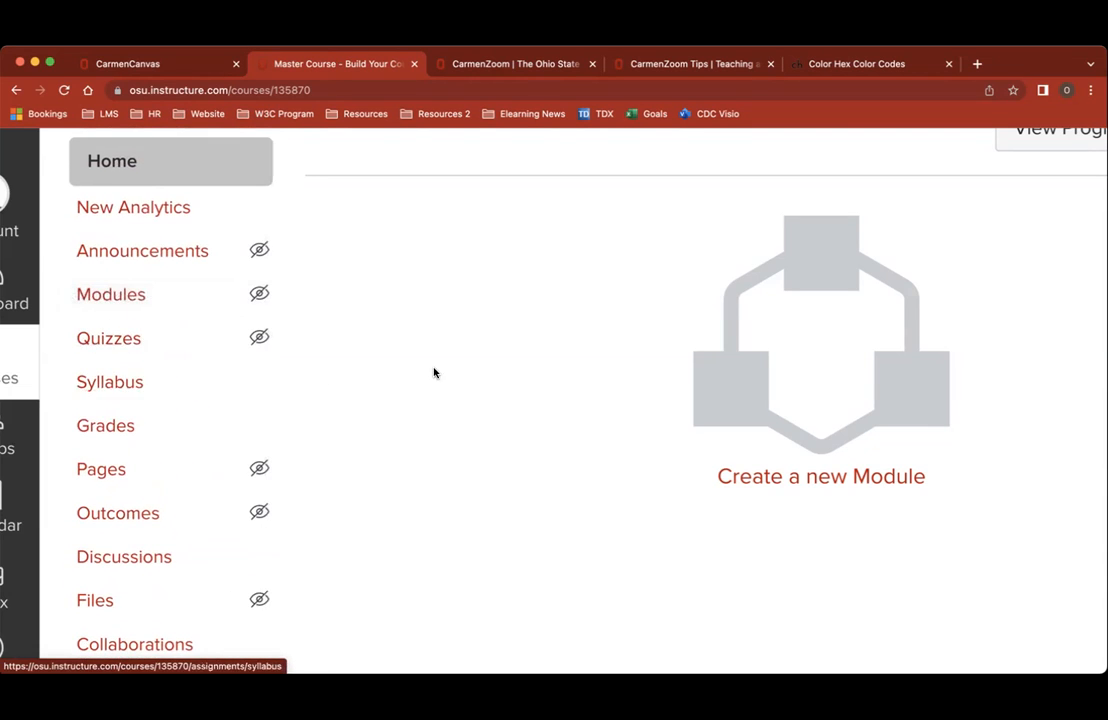
scroll(435, 373, "down", 5)
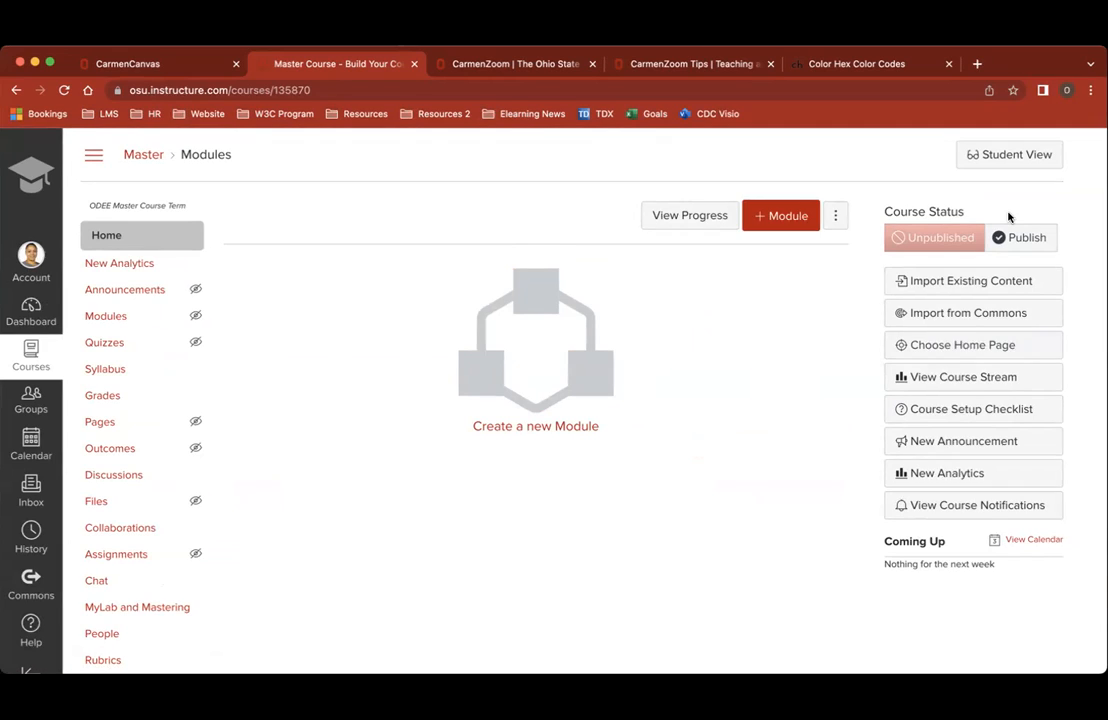
left_click(92, 314)
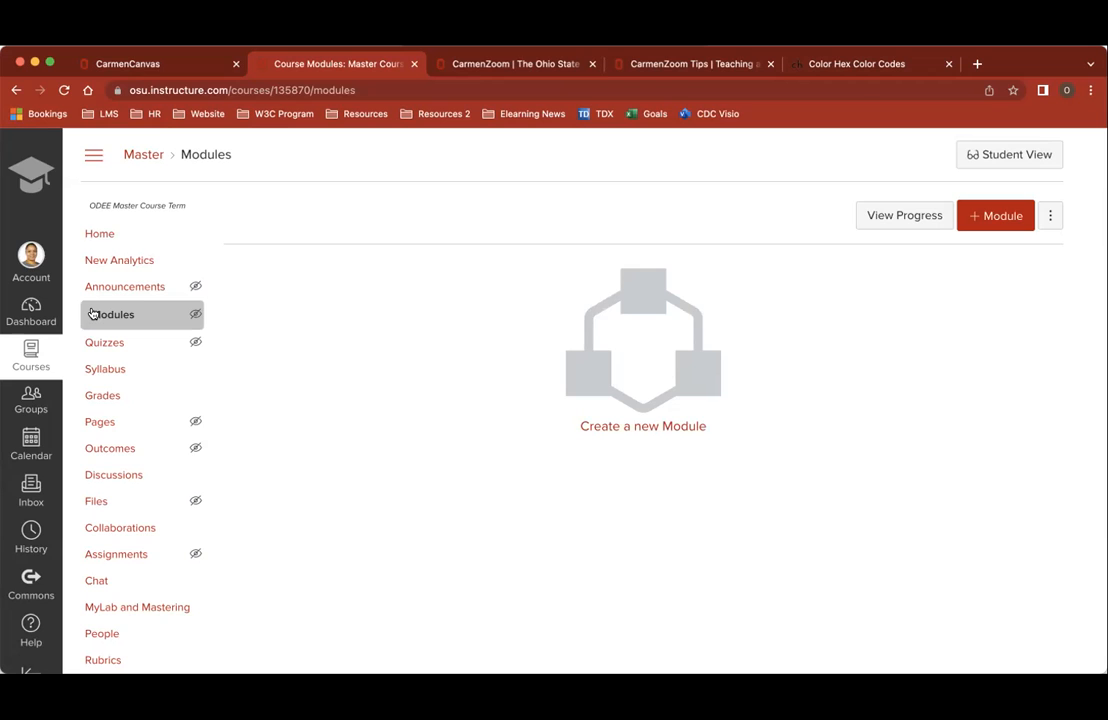
left_click(87, 242)
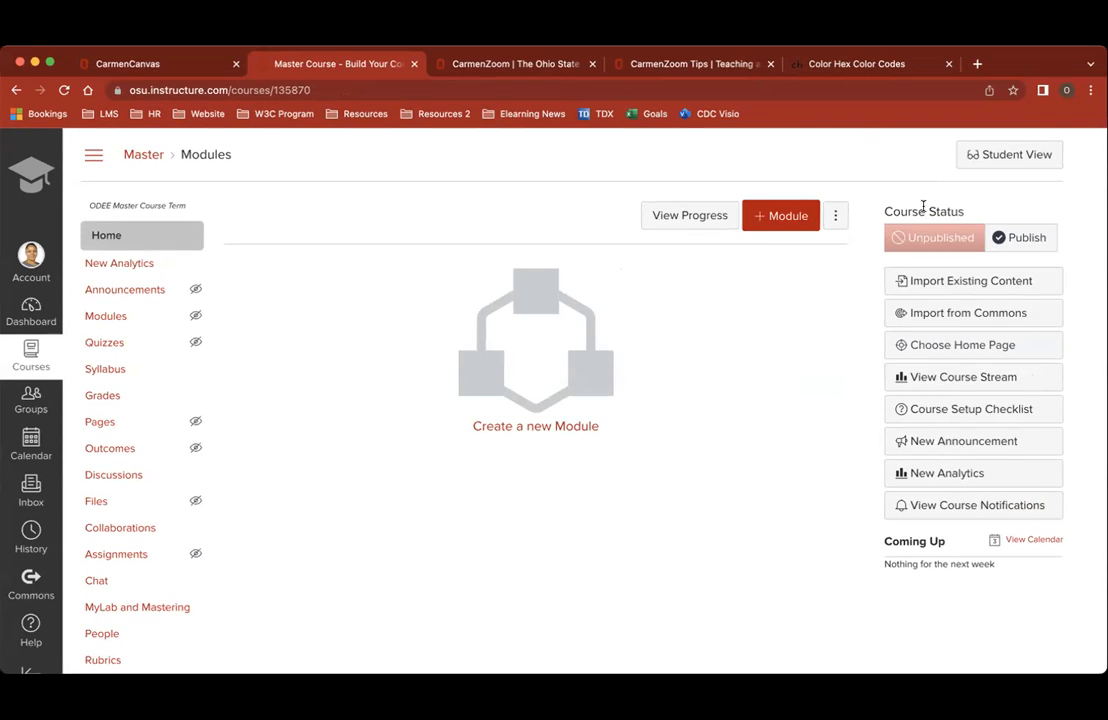
Examine the course home page's publish status, import, home page, announcement, analytics and notification options, and the Coming Up section
scroll(933, 212, "up", 5)
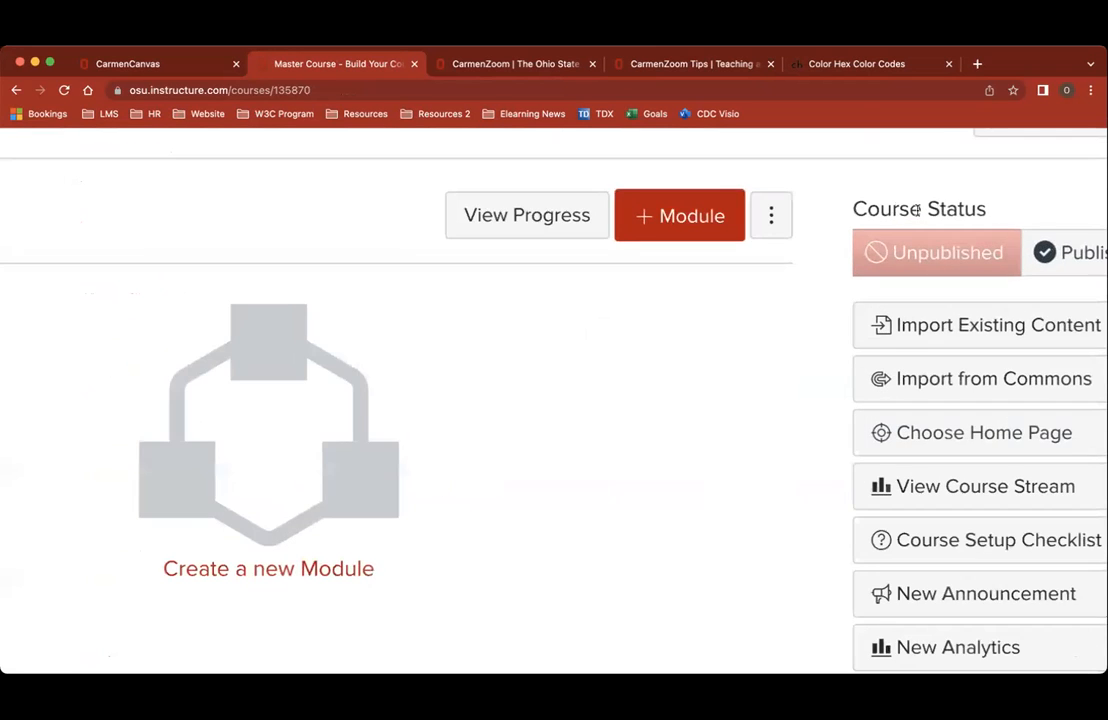
scroll(905, 213, "right", 2)
scroll(897, 214, "down", 2)
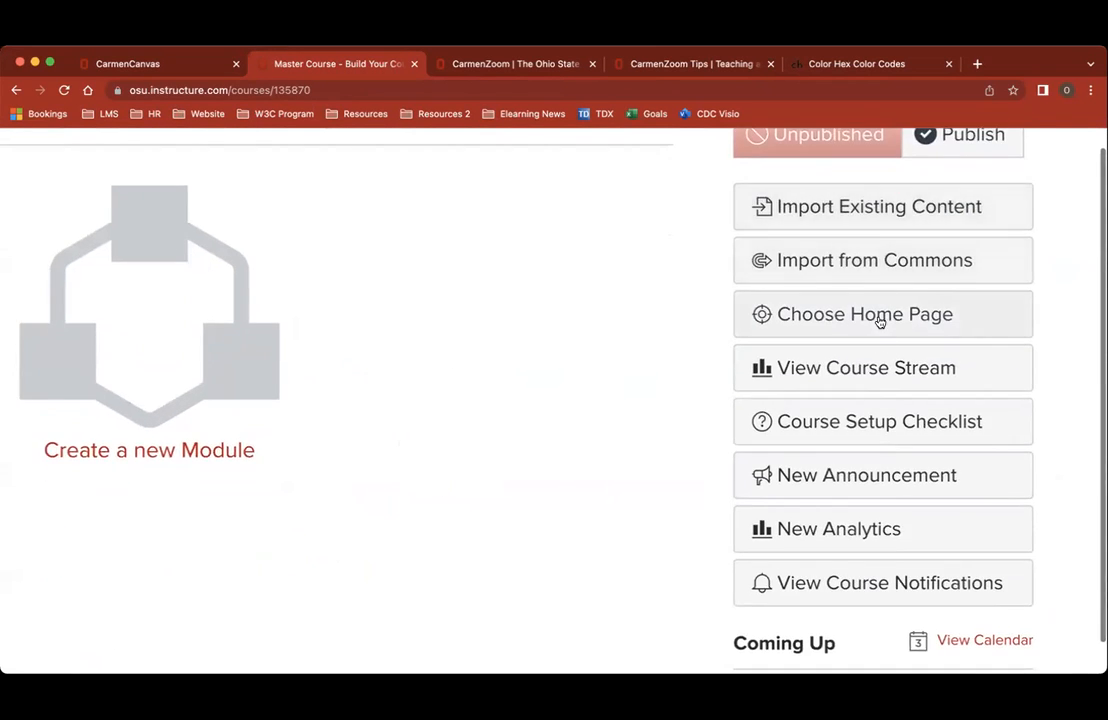
scroll(878, 360, "up", 1)
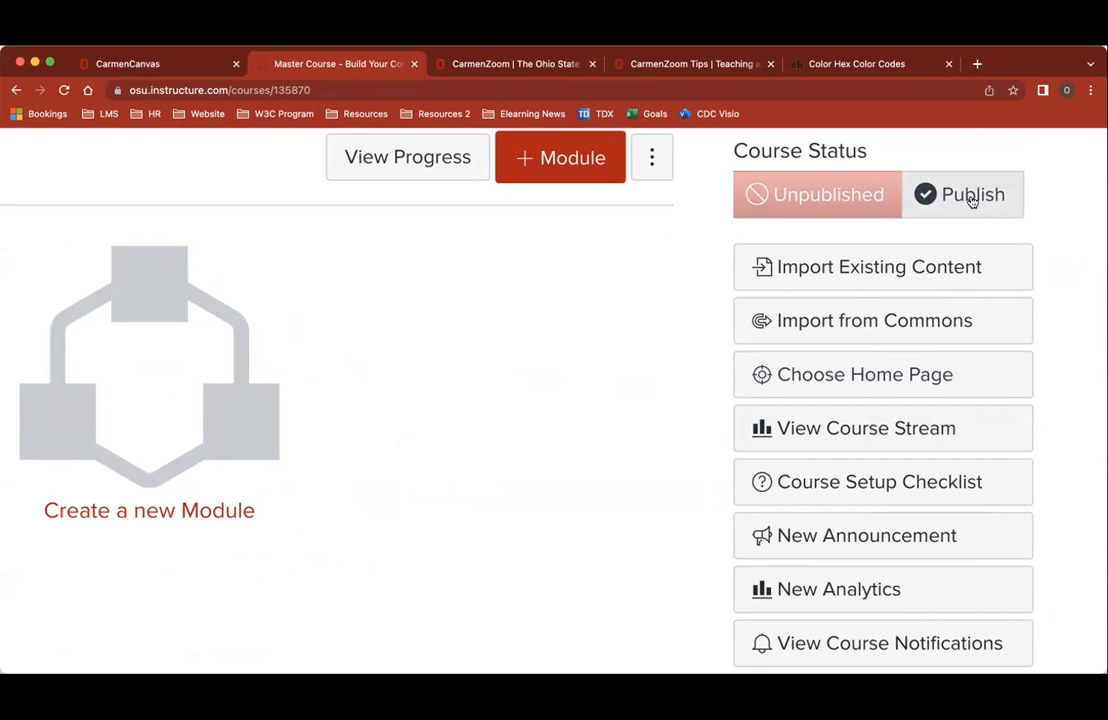
scroll(1046, 279, "down", 3)
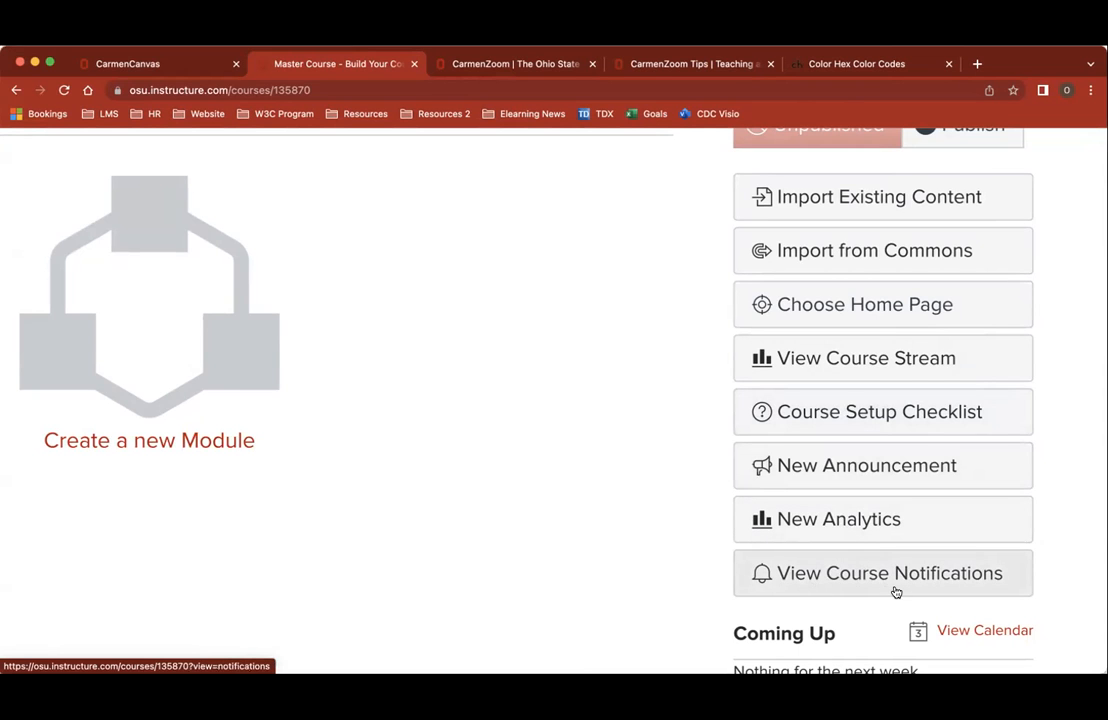
scroll(1000, 584, "down", 1)
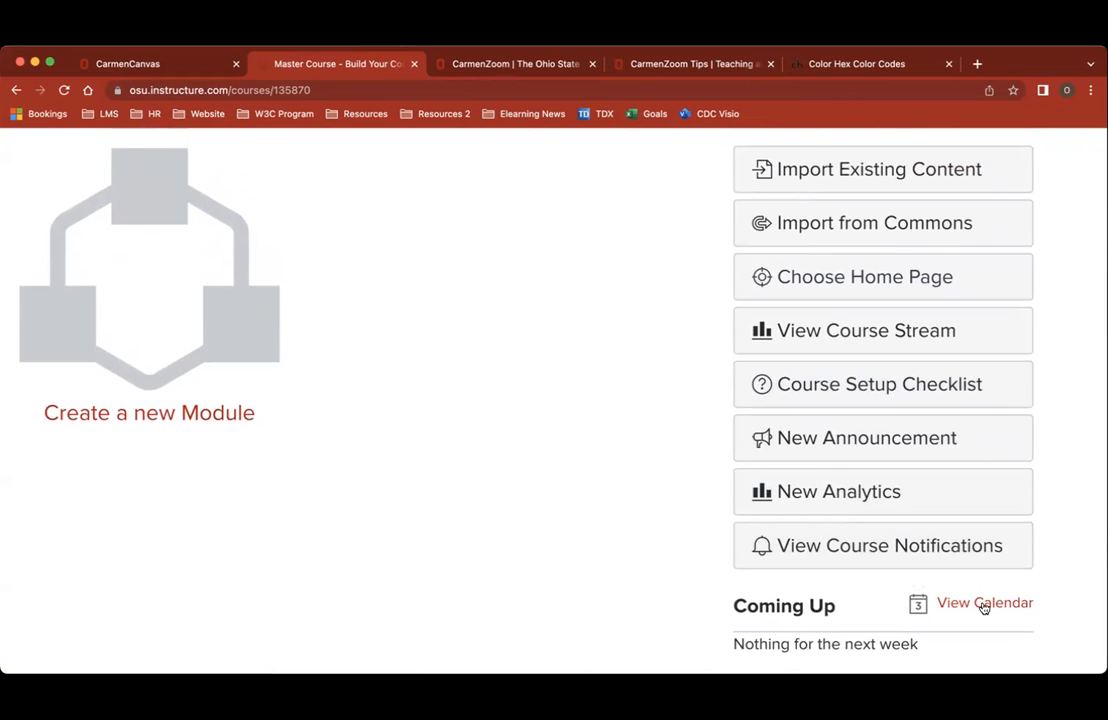
scroll(984, 607, "down", 2)
scroll(984, 607, "up", 3)
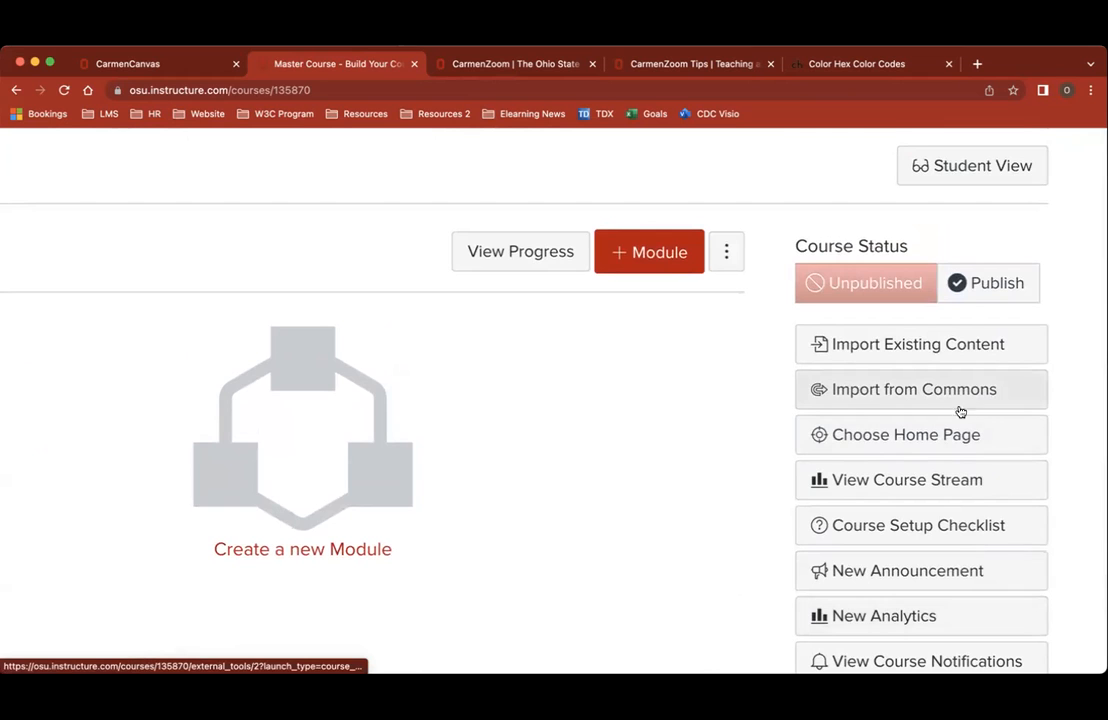
Start importing existing content into the course, with "Copy a Canvas Course" as the content type
left_click(938, 345)
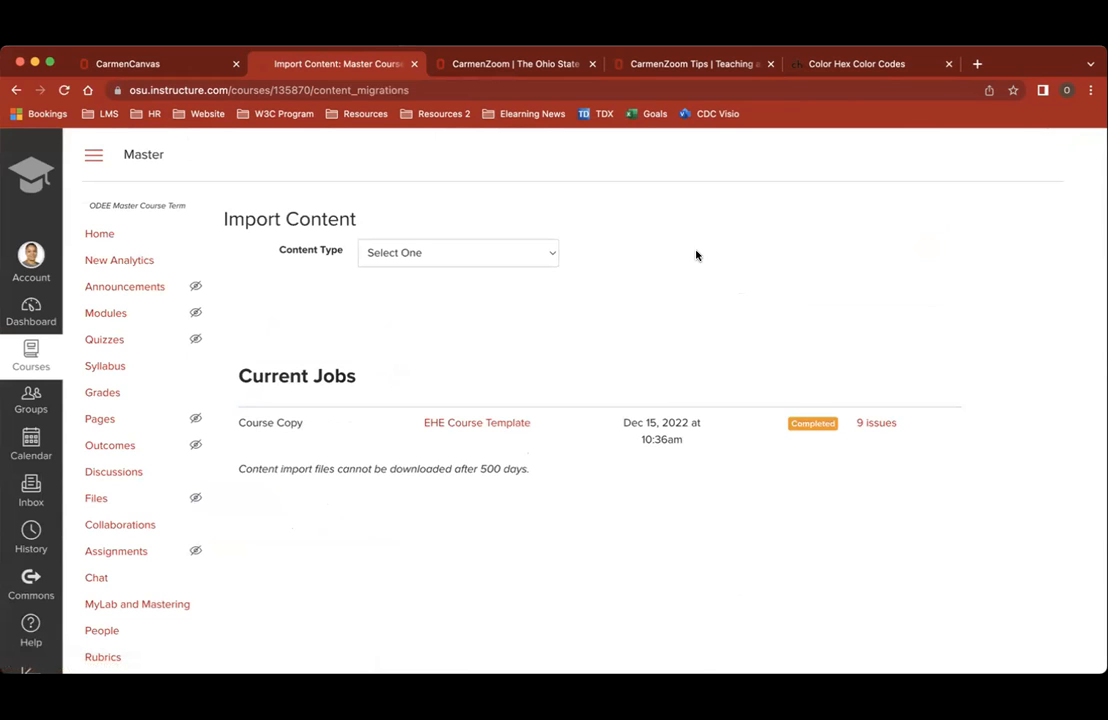
left_click(462, 260)
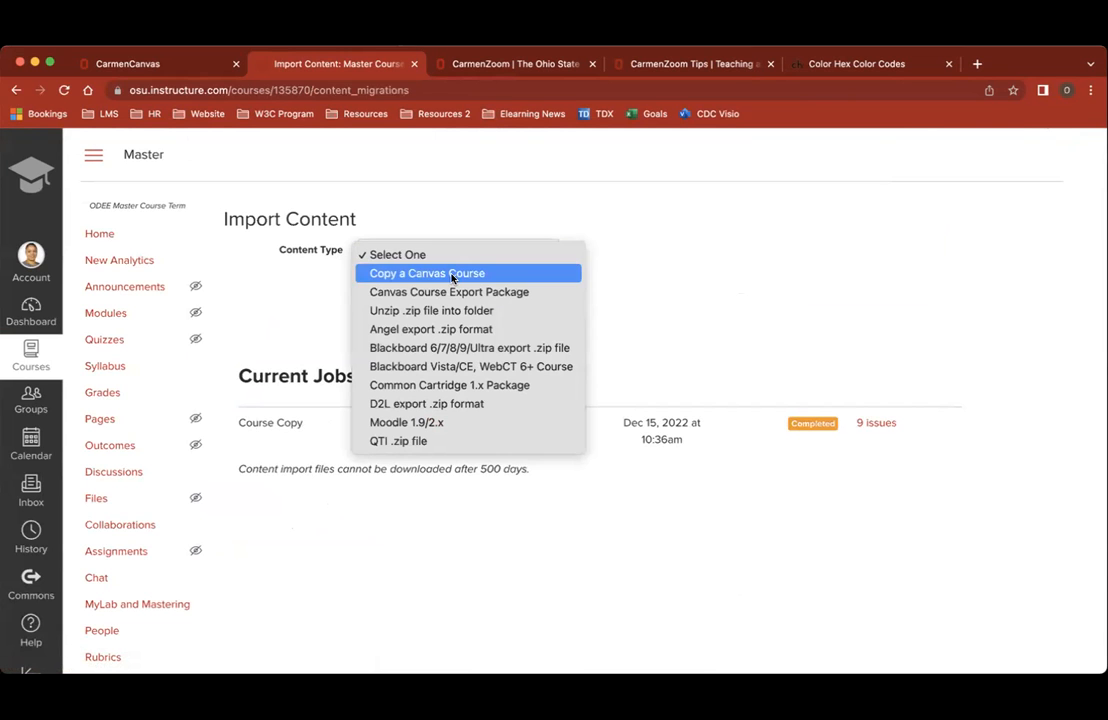
left_click(452, 276)
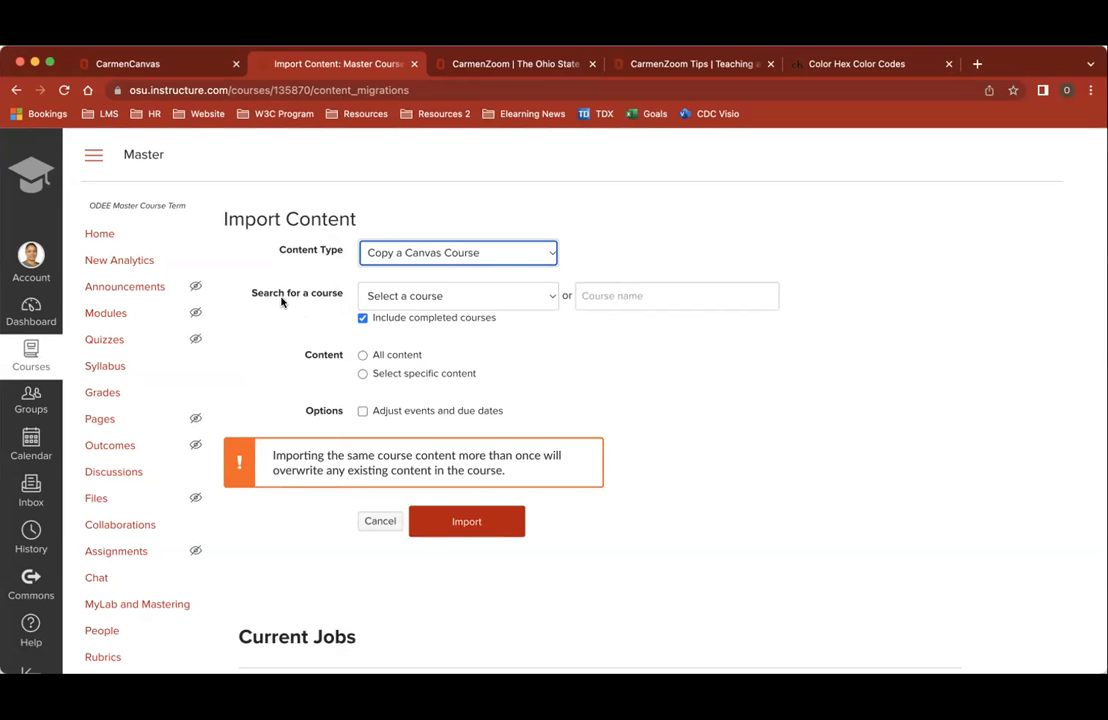
Choose "EHE Course Template" as the course to copy from and look over the content and date adjustment options
left_click(547, 299)
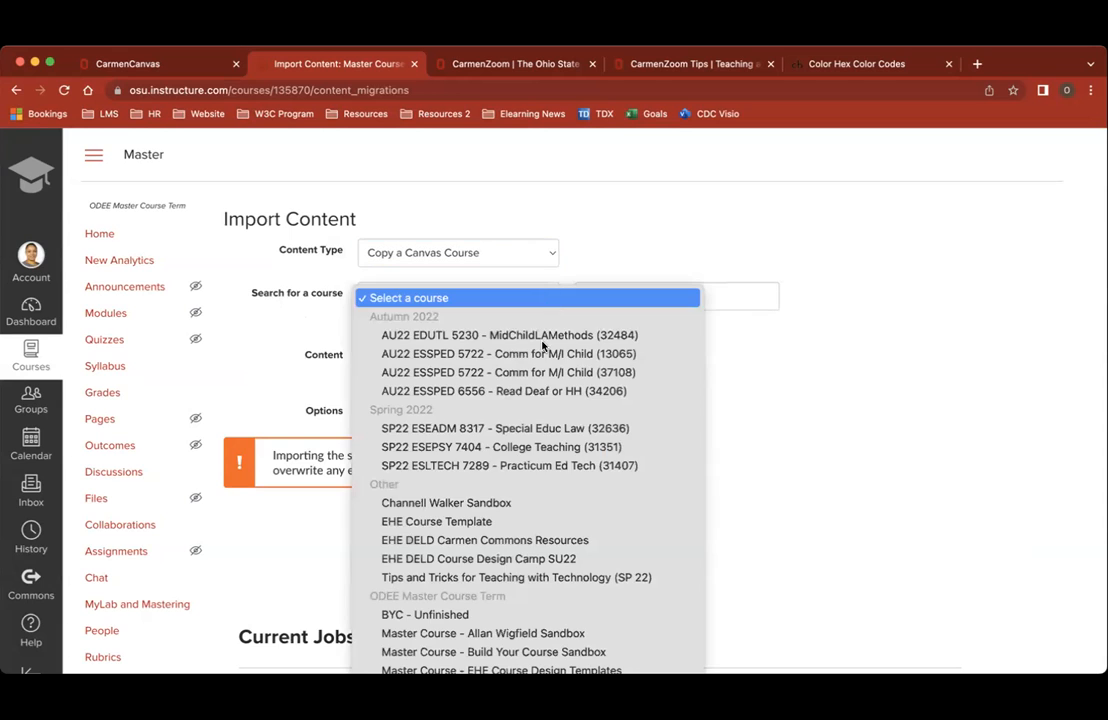
scroll(538, 430, "down", 3)
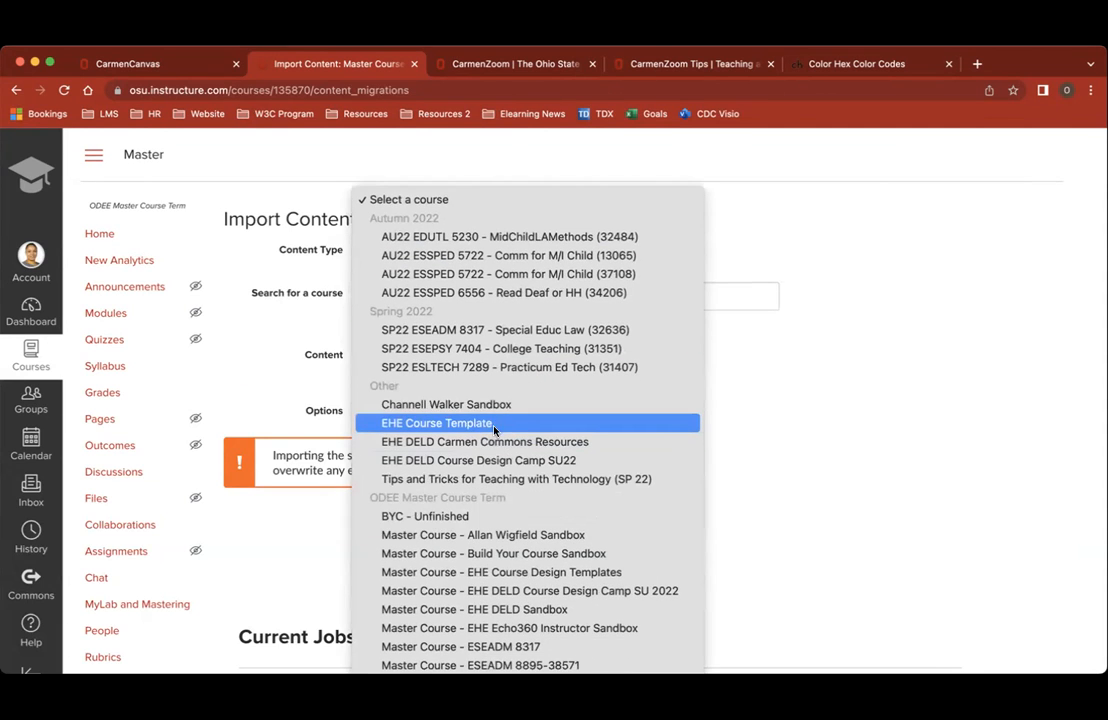
scroll(494, 425, "down", 5)
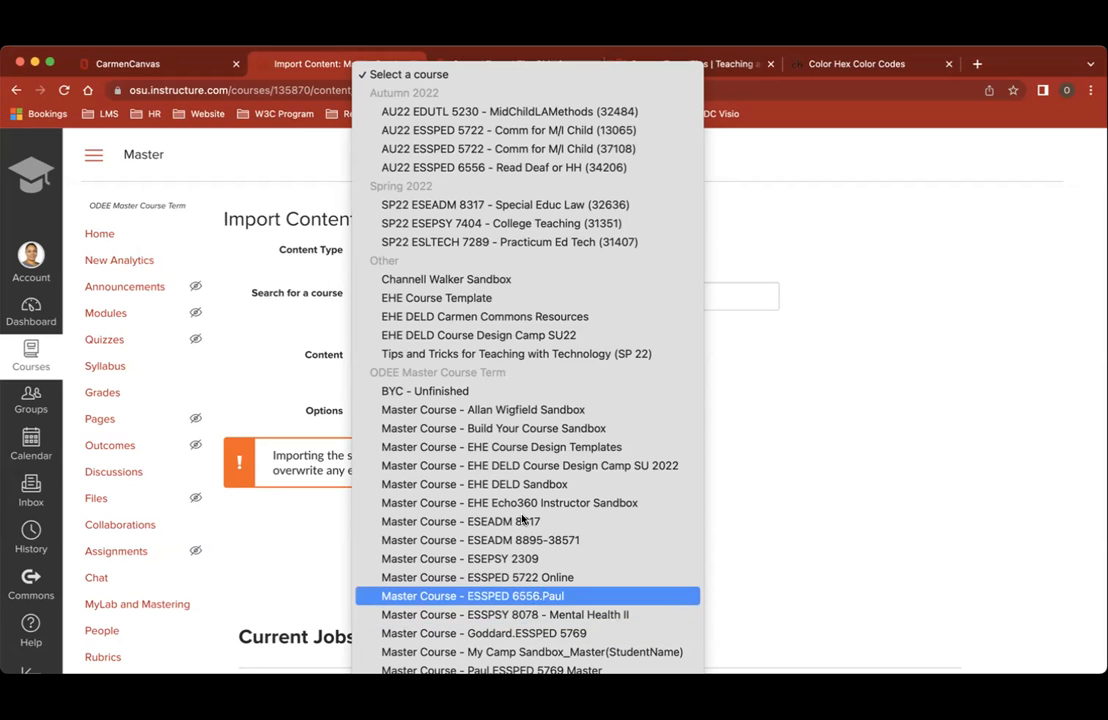
left_click(517, 299)
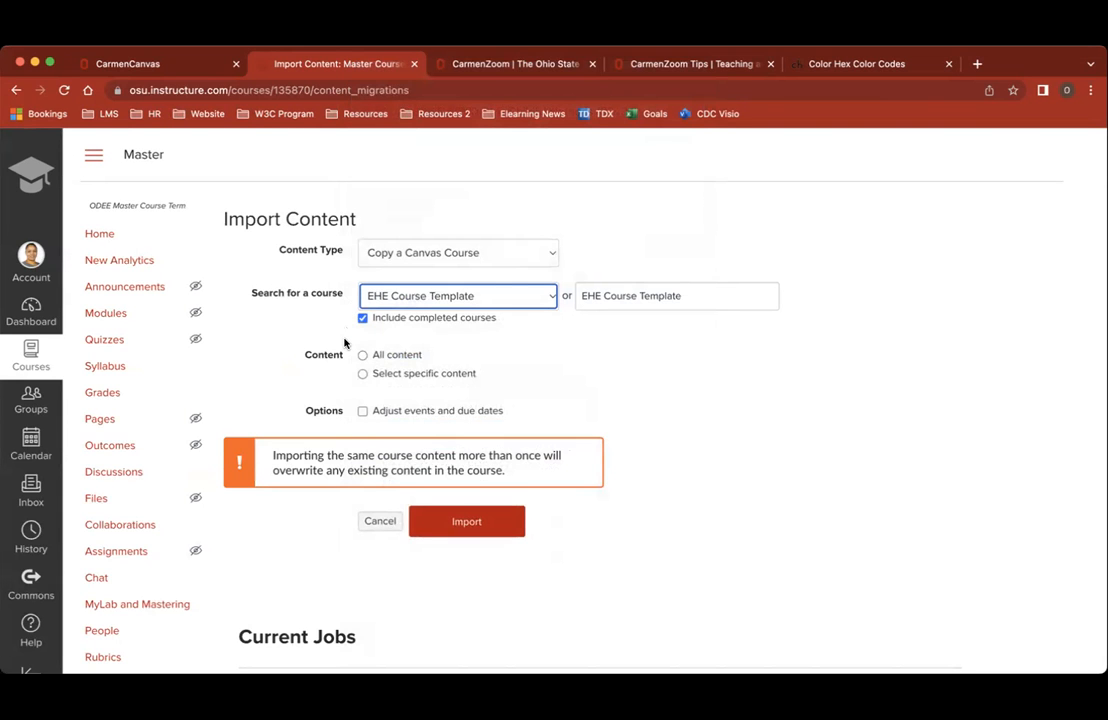
scroll(345, 343, "up", 5)
scroll(477, 411, "down", 1)
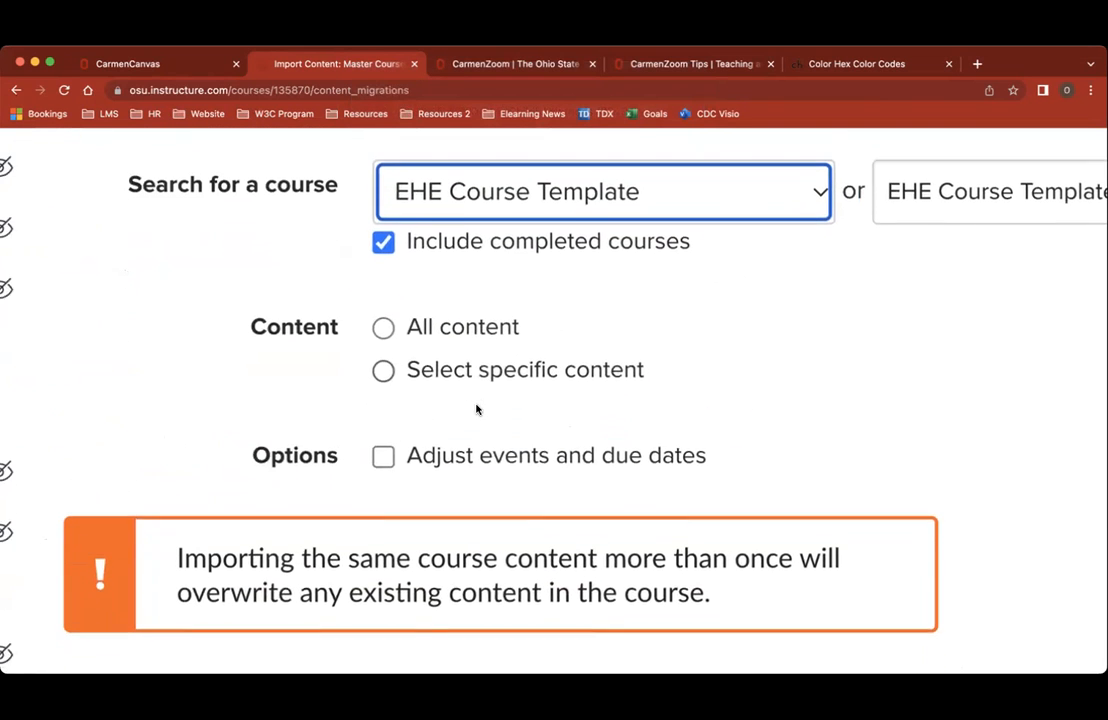
Set the import to bring in specific content instead of all content from the EHE Course Template
left_click(385, 317)
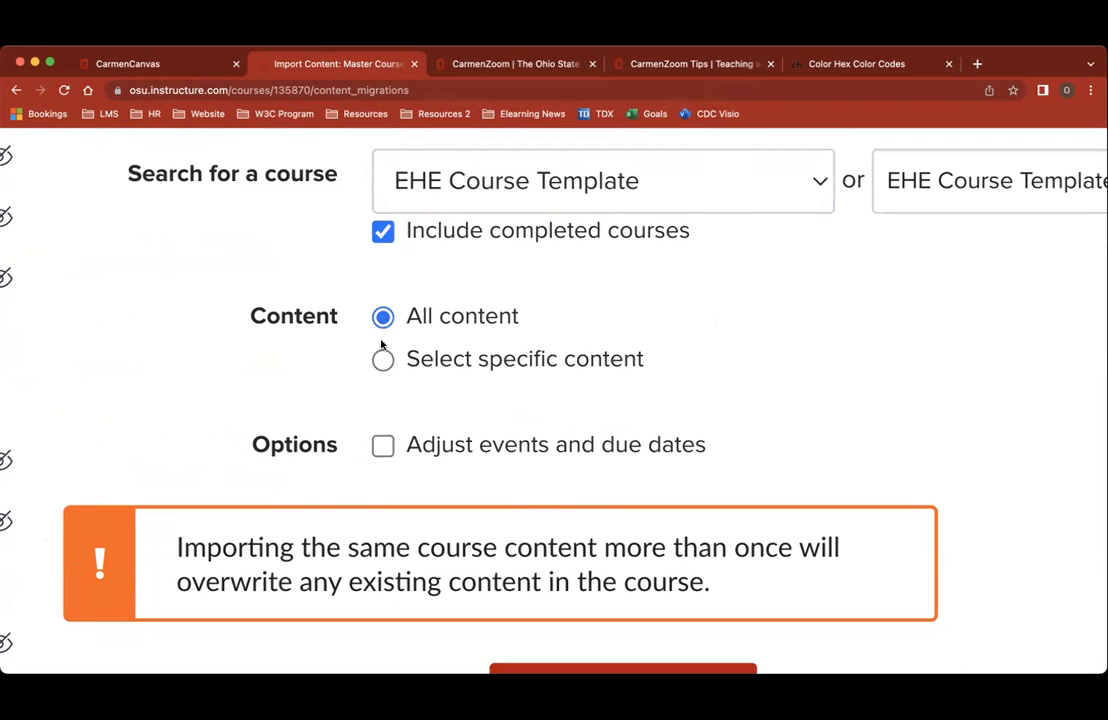
left_click(383, 360)
scroll(634, 387, "down", 2)
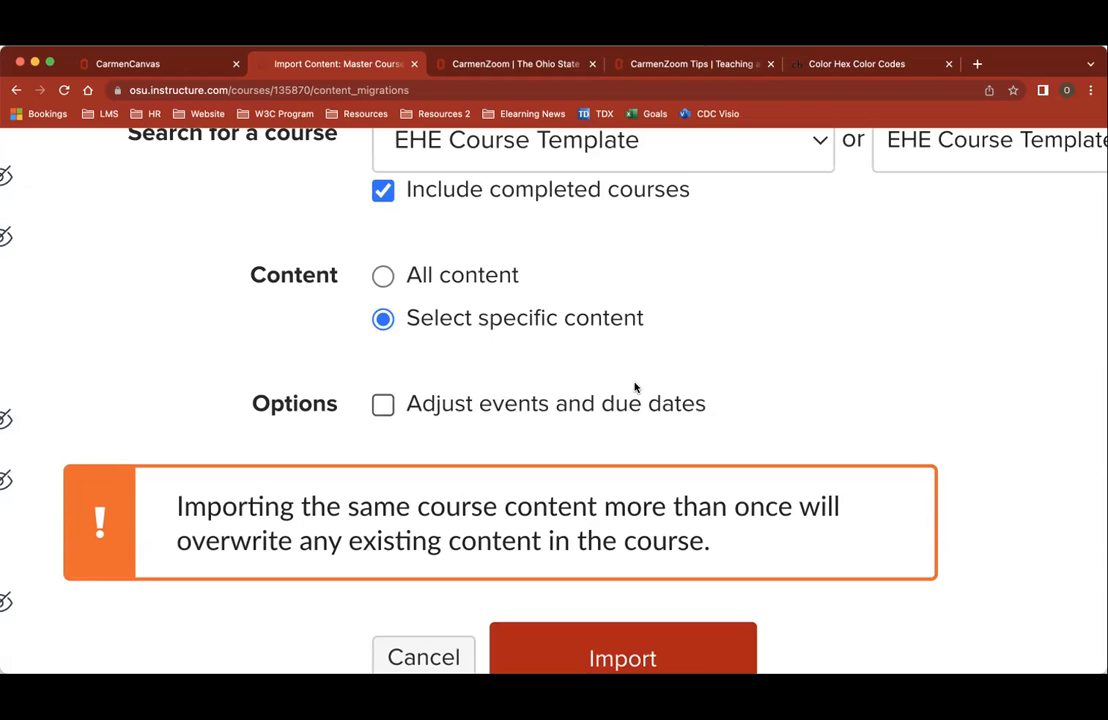
scroll(670, 423, "down", 2)
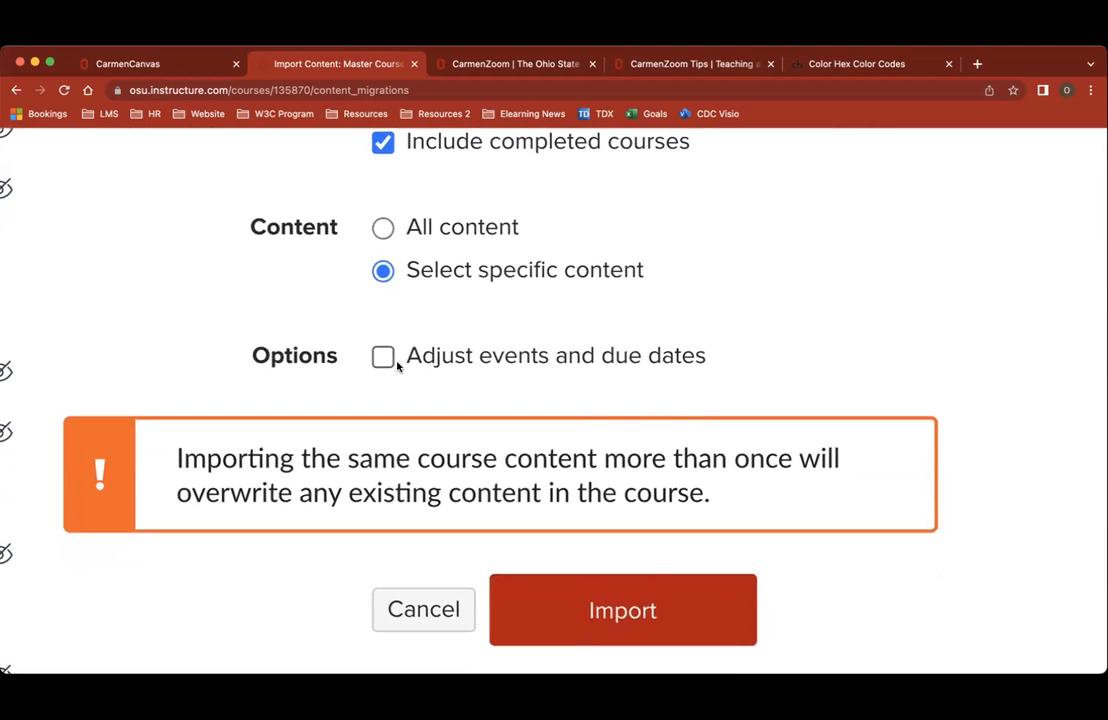
Preview the event and due date adjustment options, leave date adjustment off, and start the course import
scroll(548, 365, "down", 1)
scroll(548, 367, "down", 3)
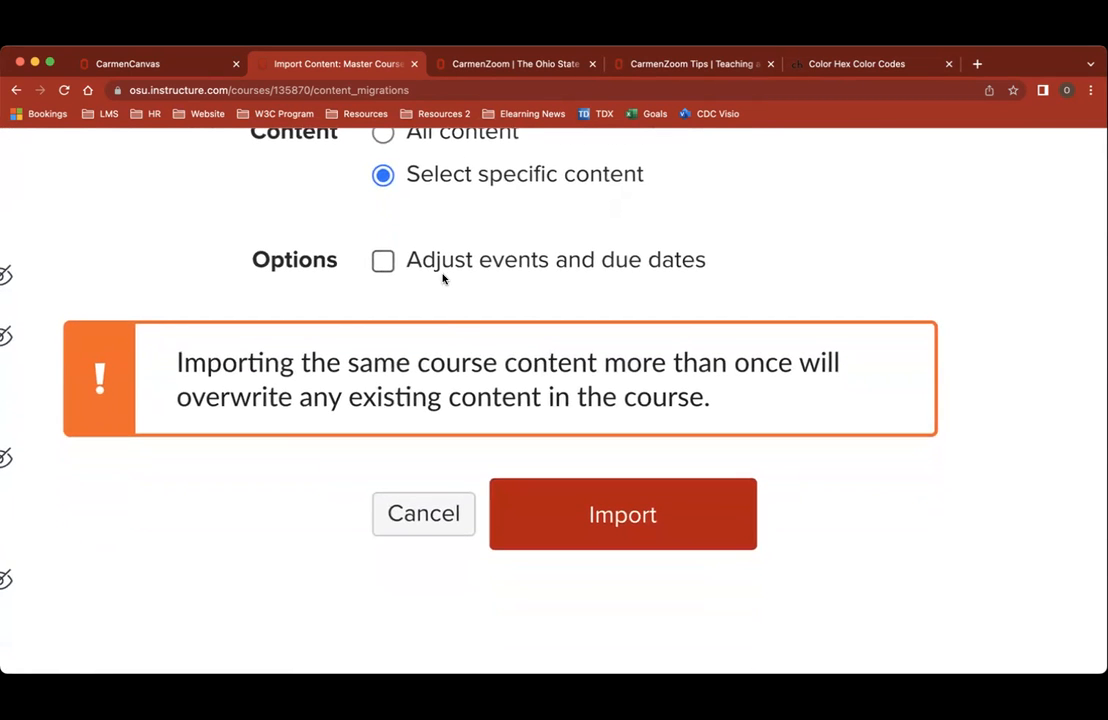
left_click(383, 262)
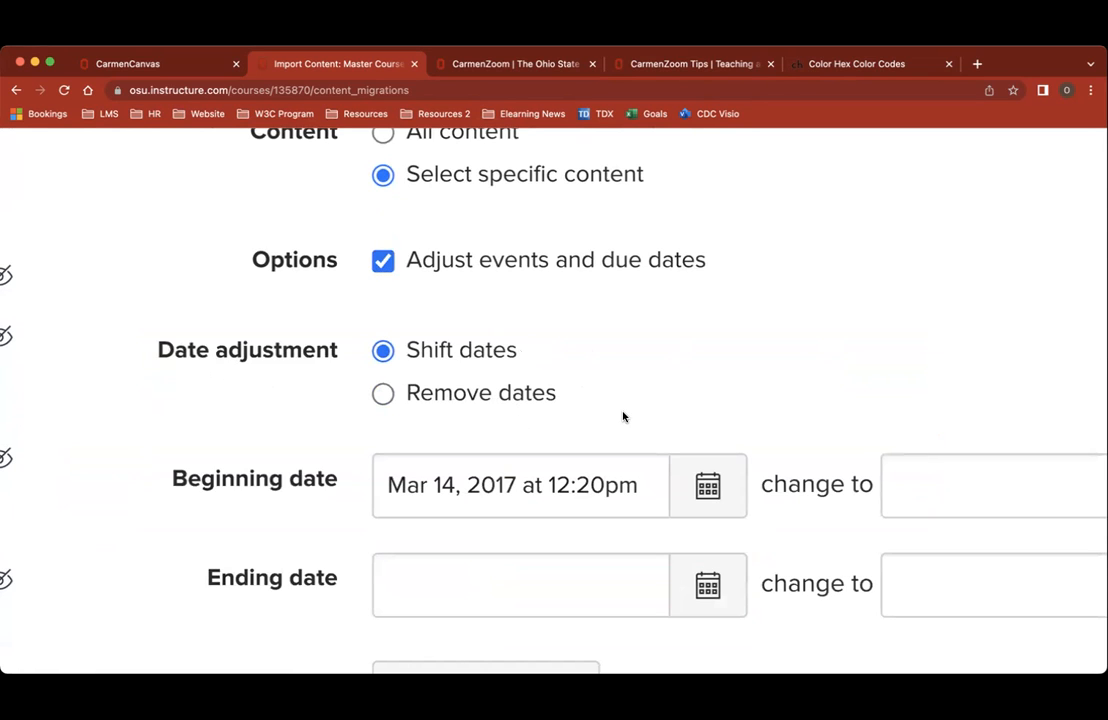
left_click(384, 262)
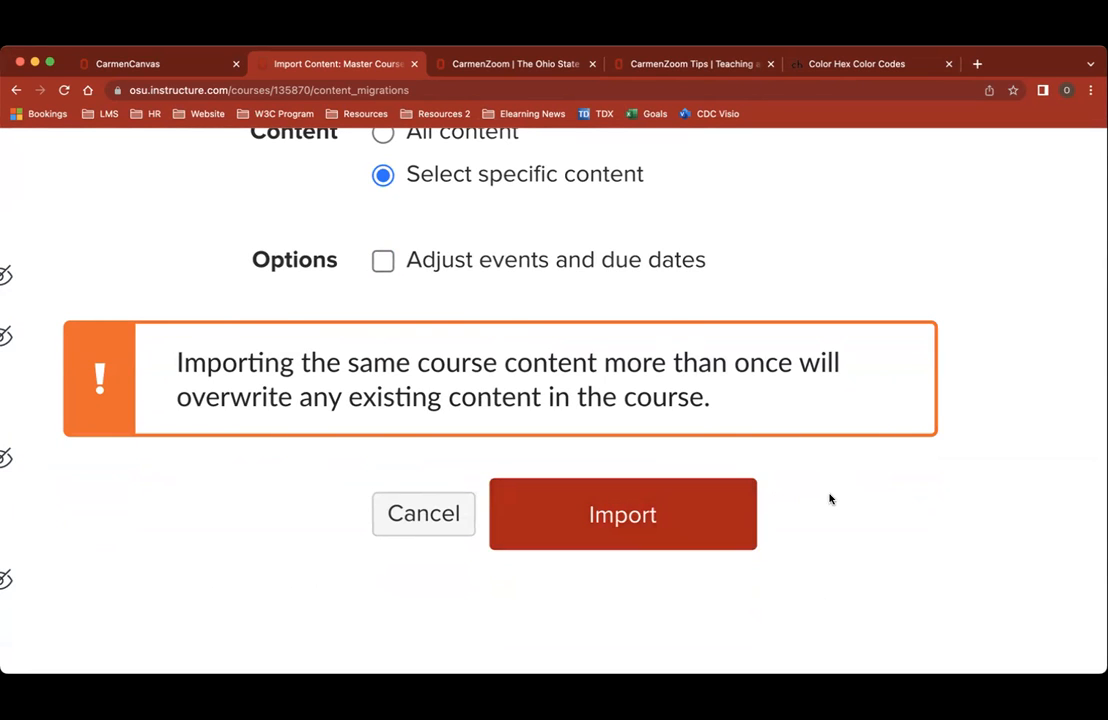
scroll(577, 559, "down", 2)
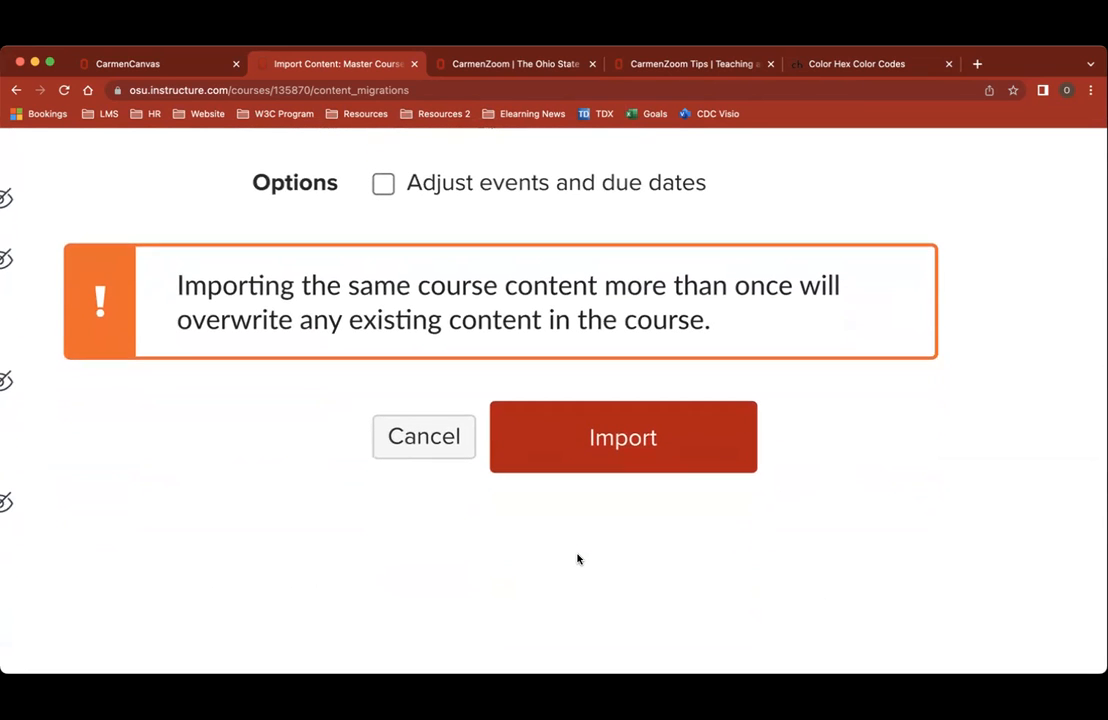
left_click(655, 457)
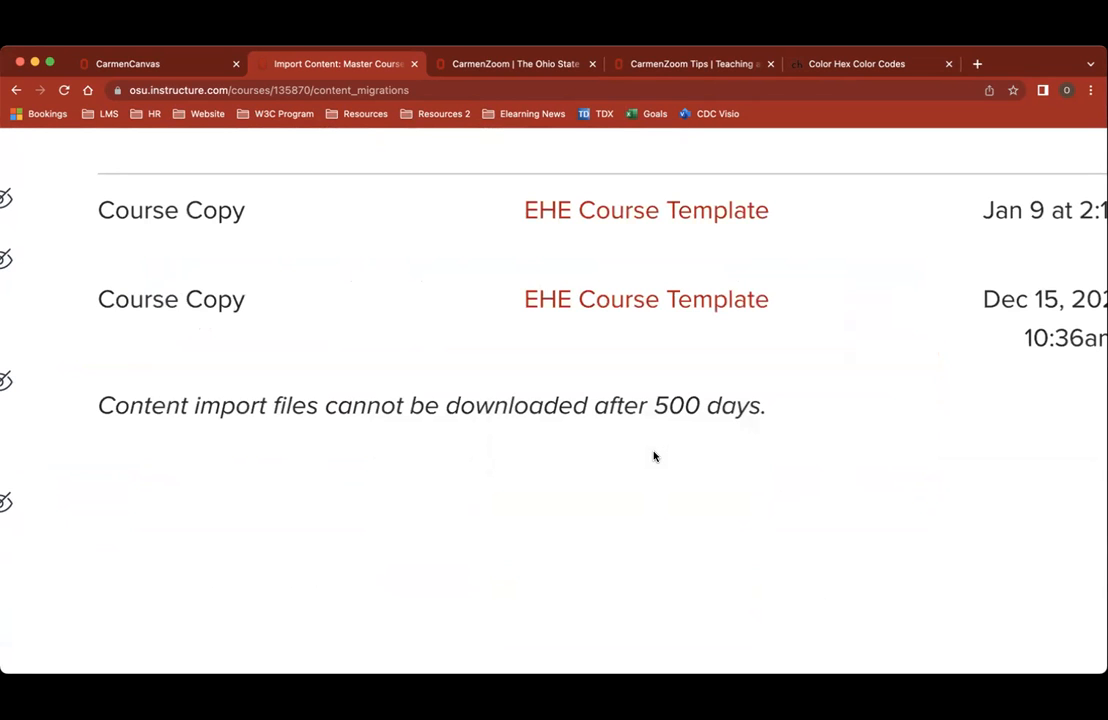
Open the content selection for the pending EHE Course Template copy and look over its content categories
scroll(654, 460, "down", 5)
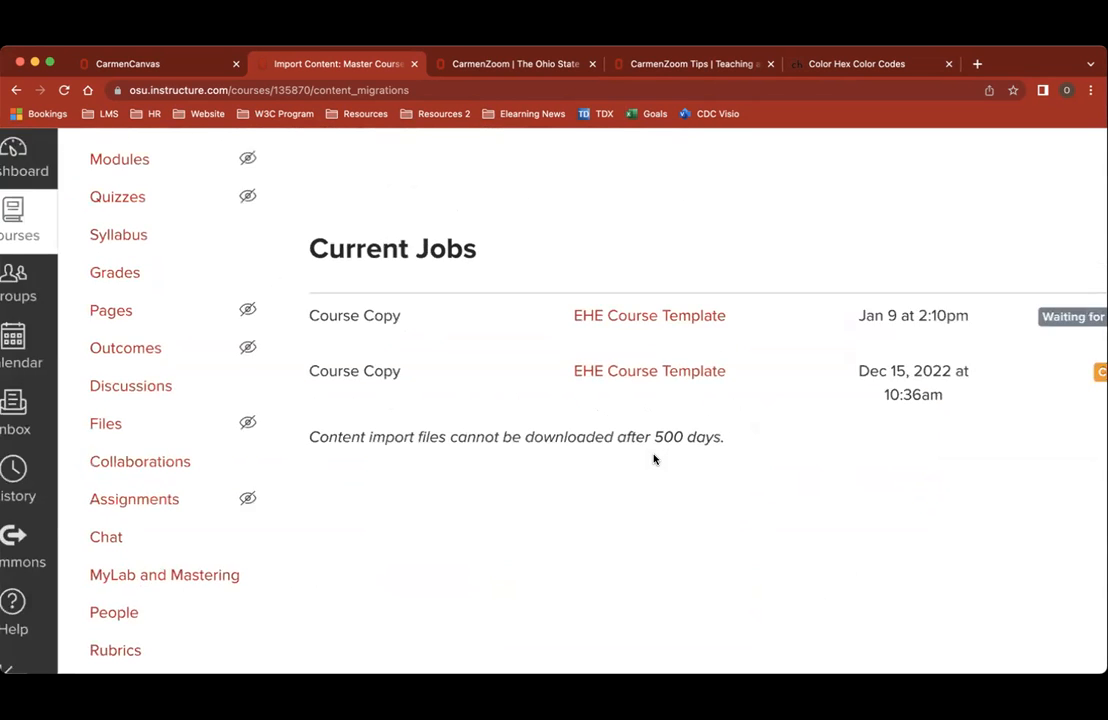
scroll(654, 460, "right", 2)
scroll(655, 459, "right", 1)
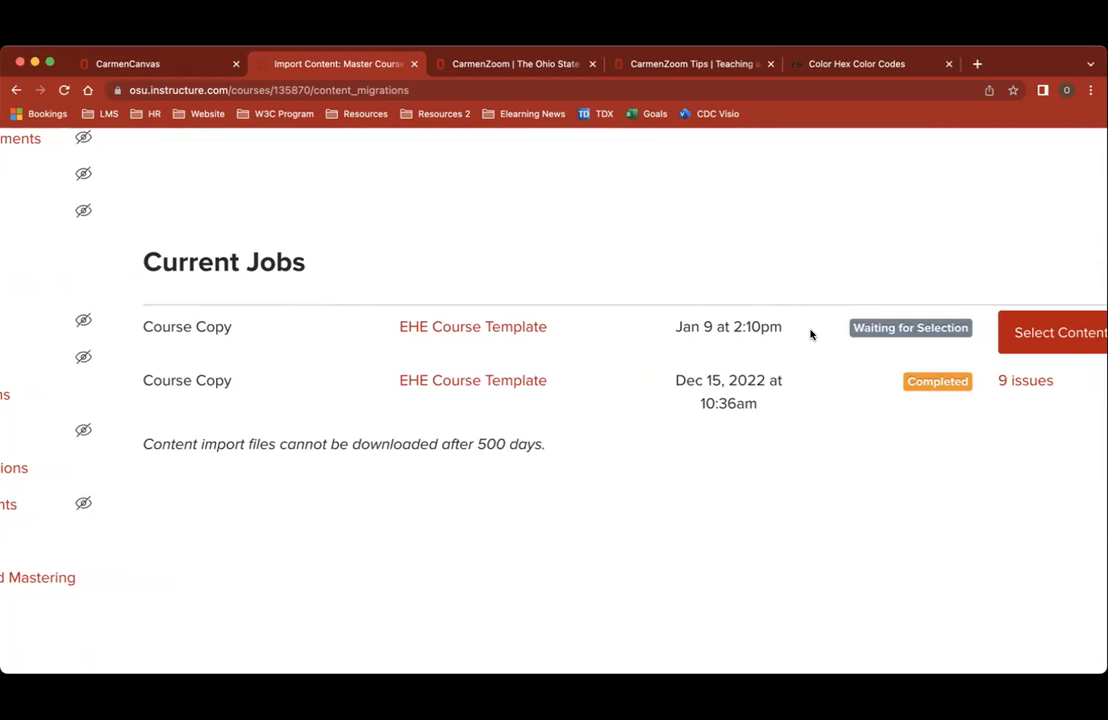
scroll(811, 334, "right", 3)
scroll(811, 334, "right", 1)
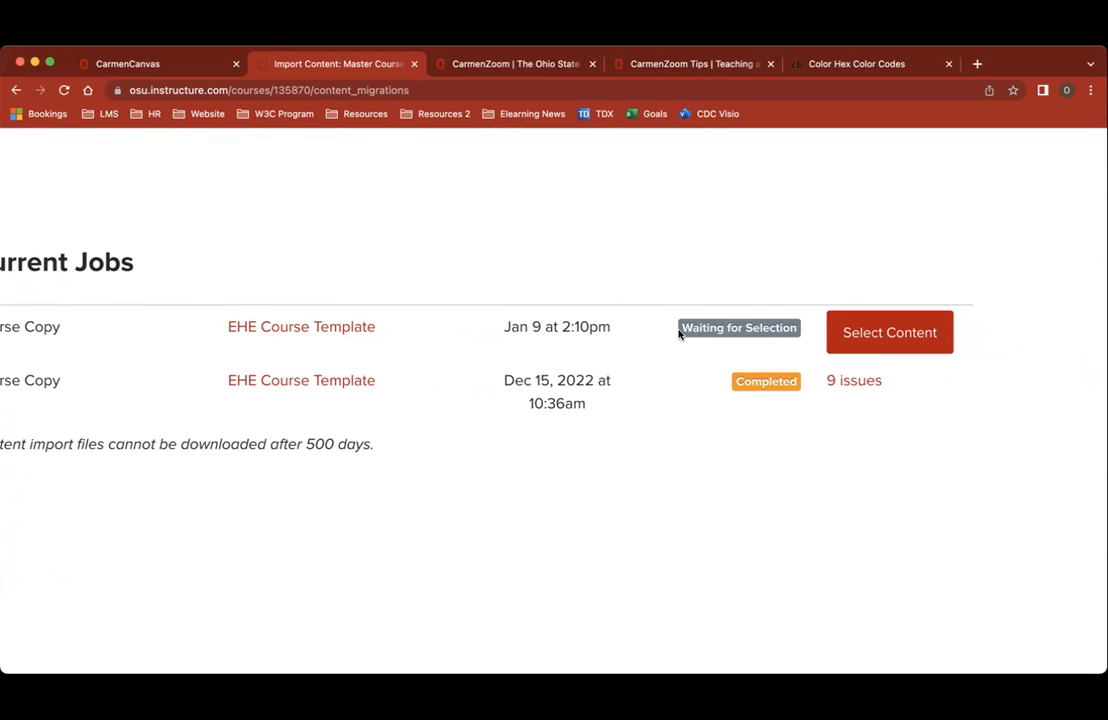
left_click(879, 335)
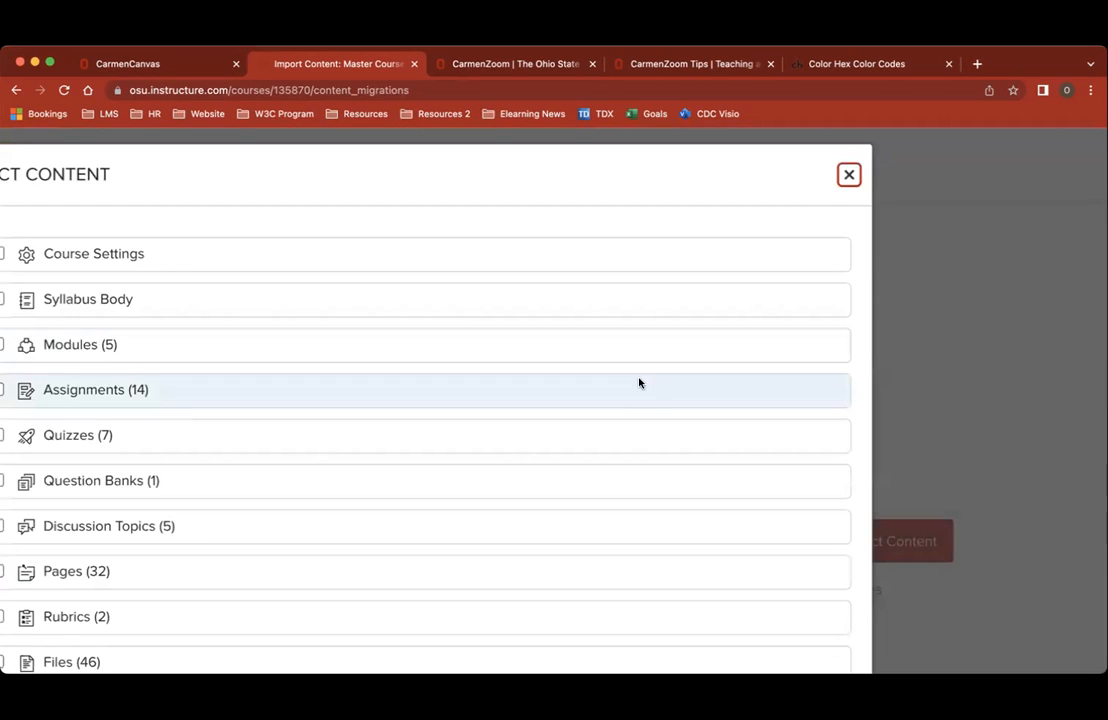
scroll(639, 382, "down", 2)
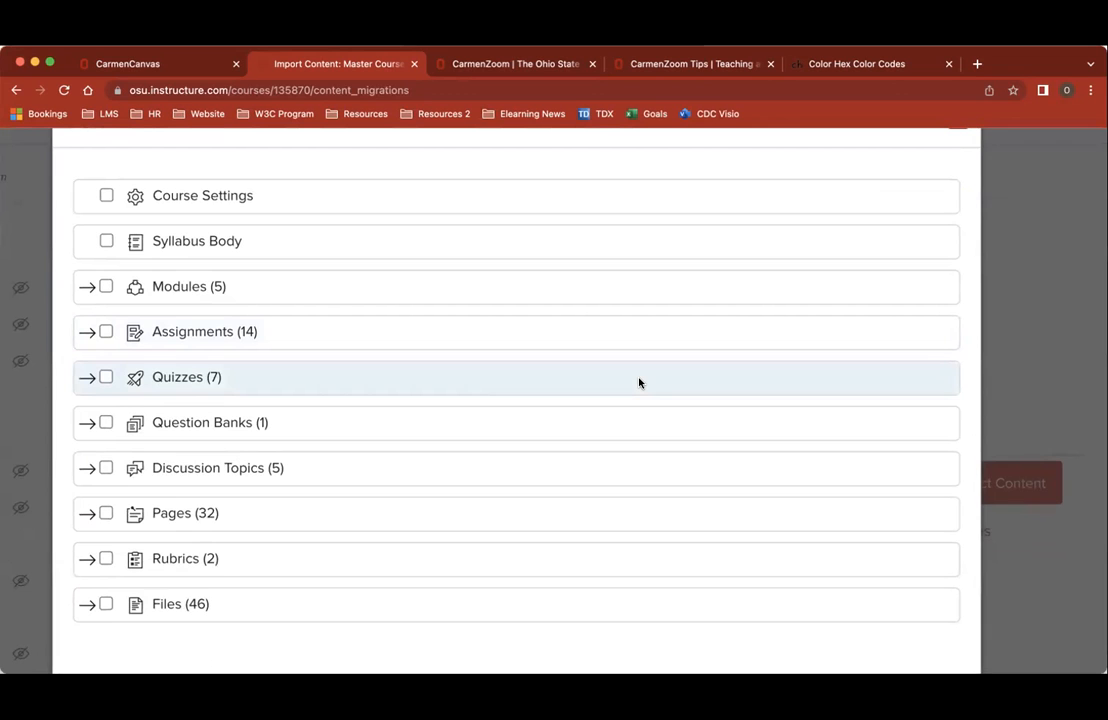
scroll(527, 277, "up", 2)
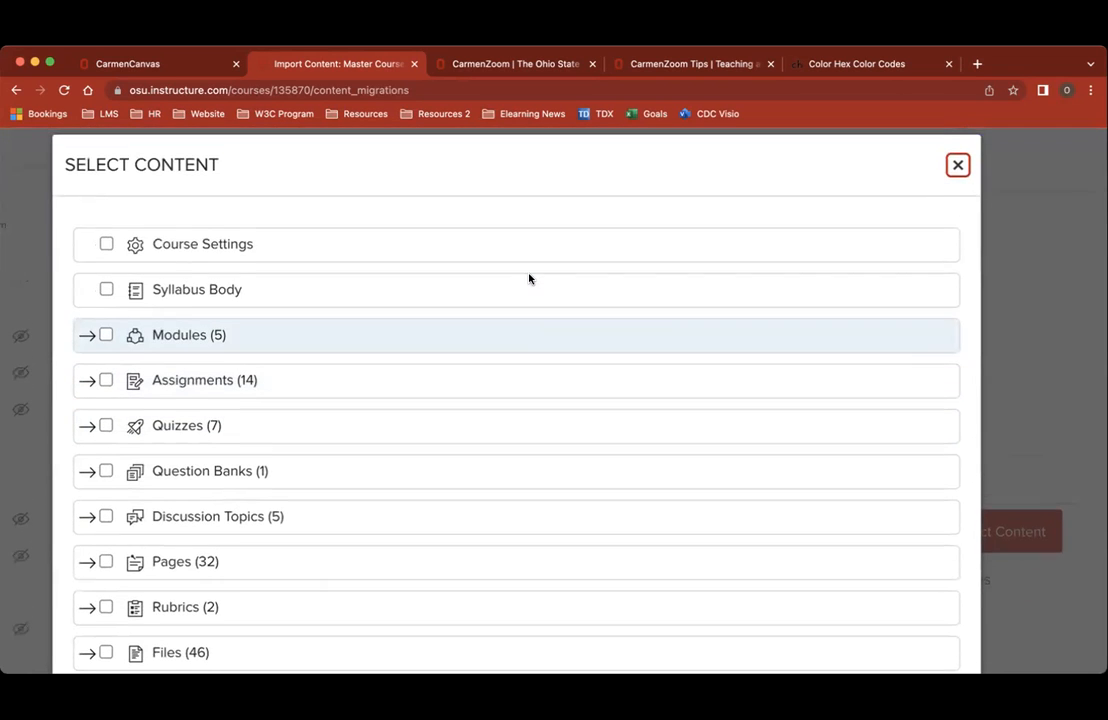
Try selecting the Course Settings and Syllabus Body categories, leaving both cleared
left_click(107, 256)
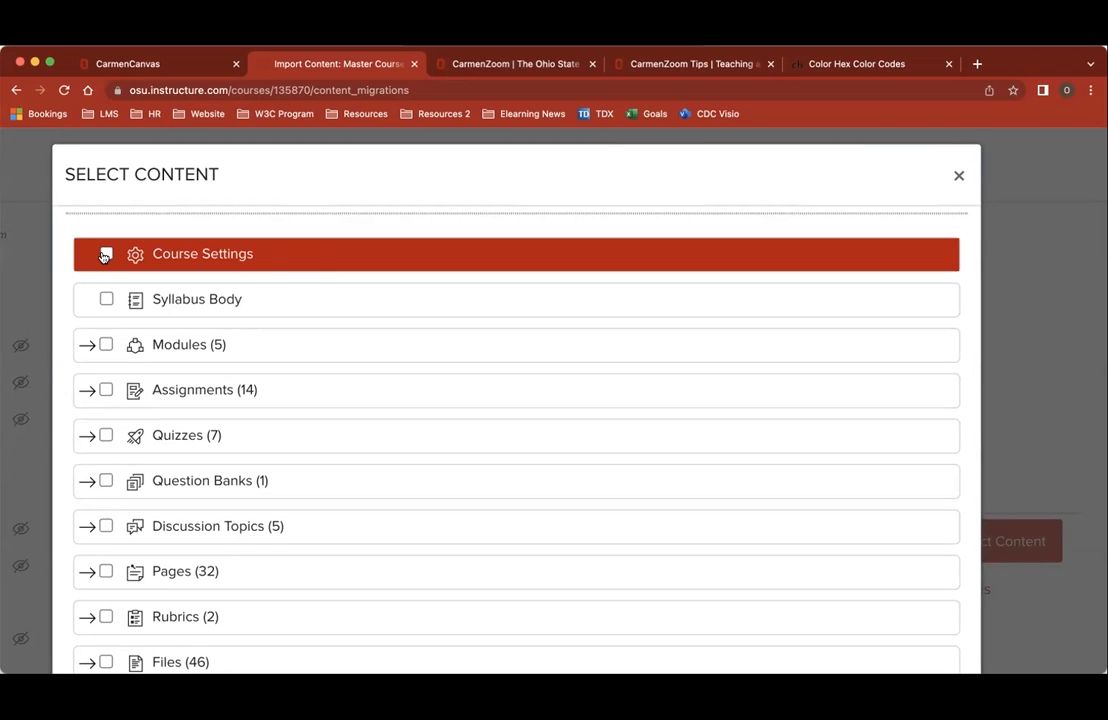
left_click(107, 300)
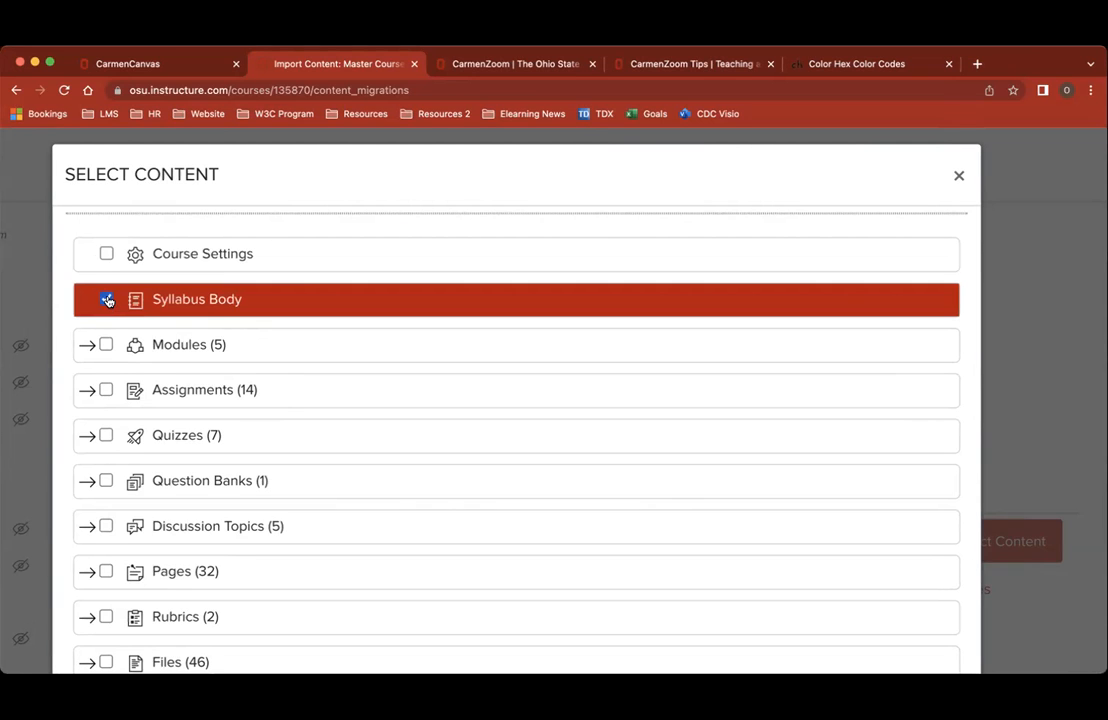
left_click(107, 300)
Look through the individual modules and the course files, including the contents of the Icons folder, available for import
scroll(177, 362, "down", 2)
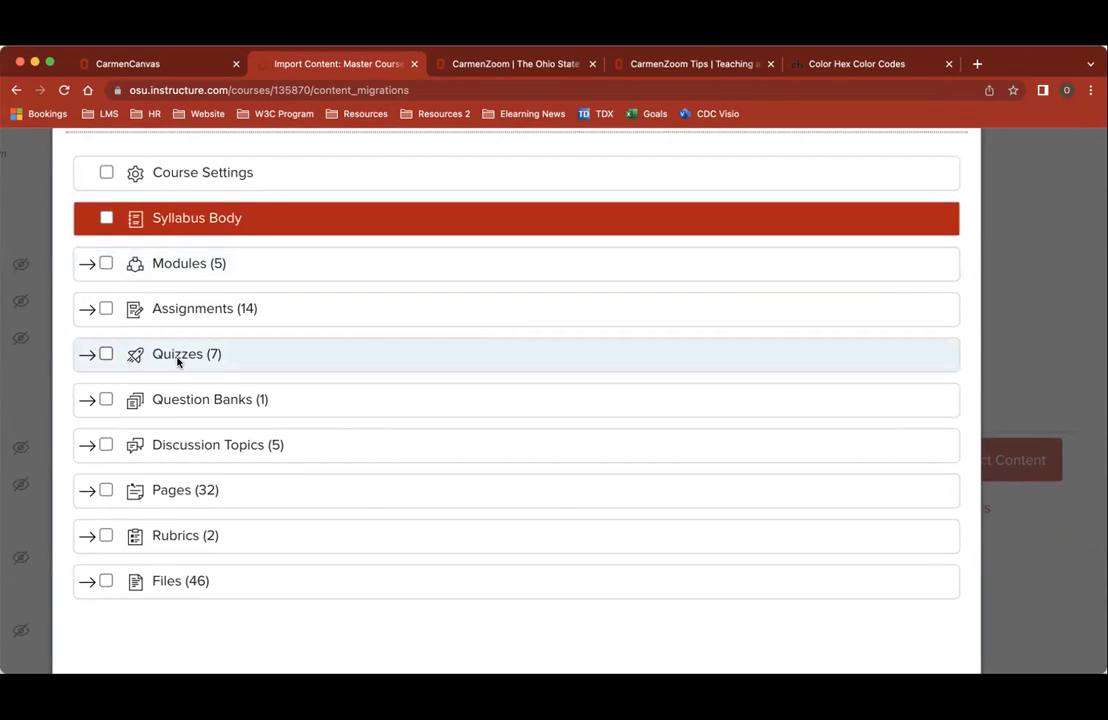
left_click(88, 264)
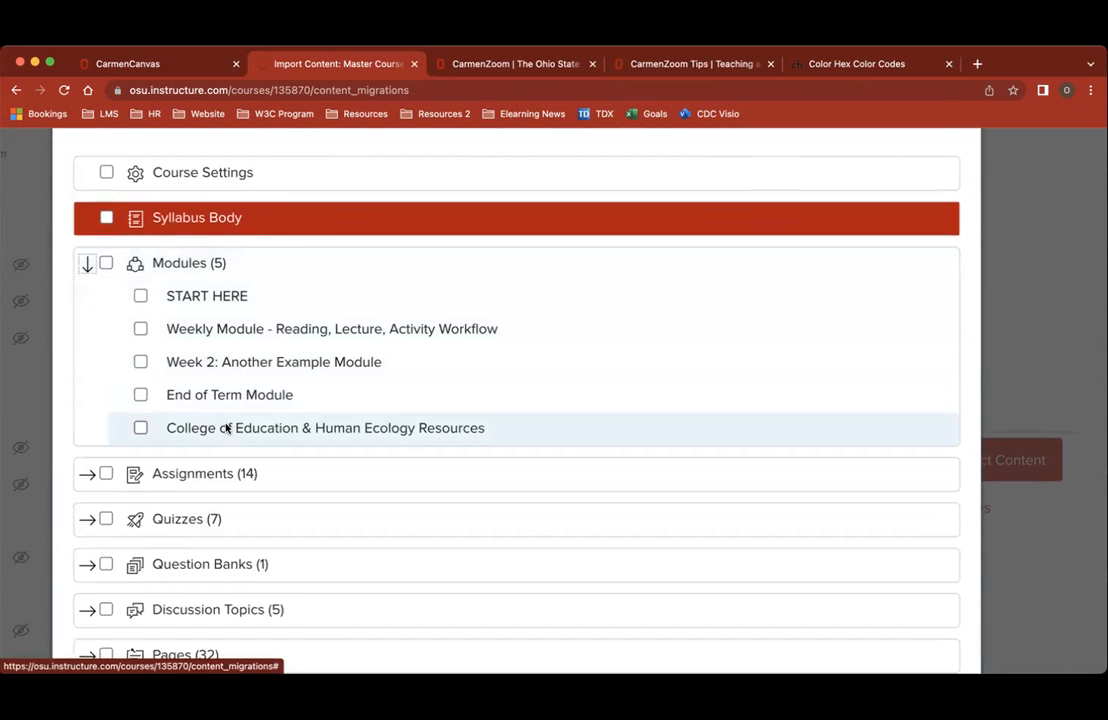
left_click(88, 264)
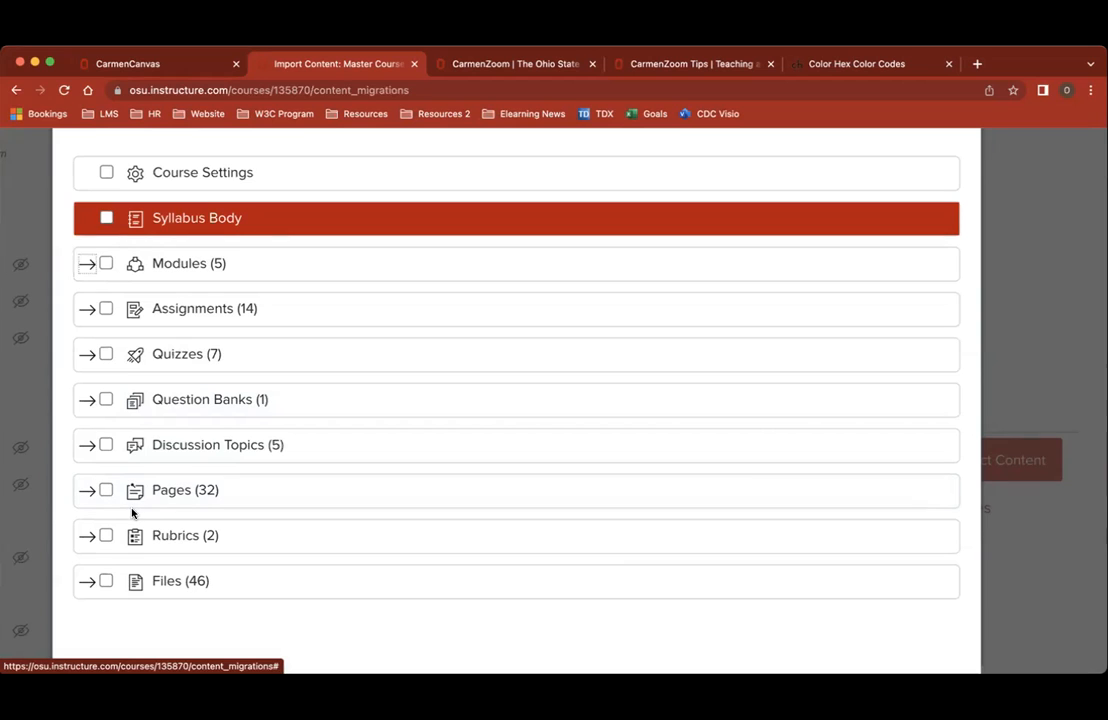
scroll(120, 505, "down", 1)
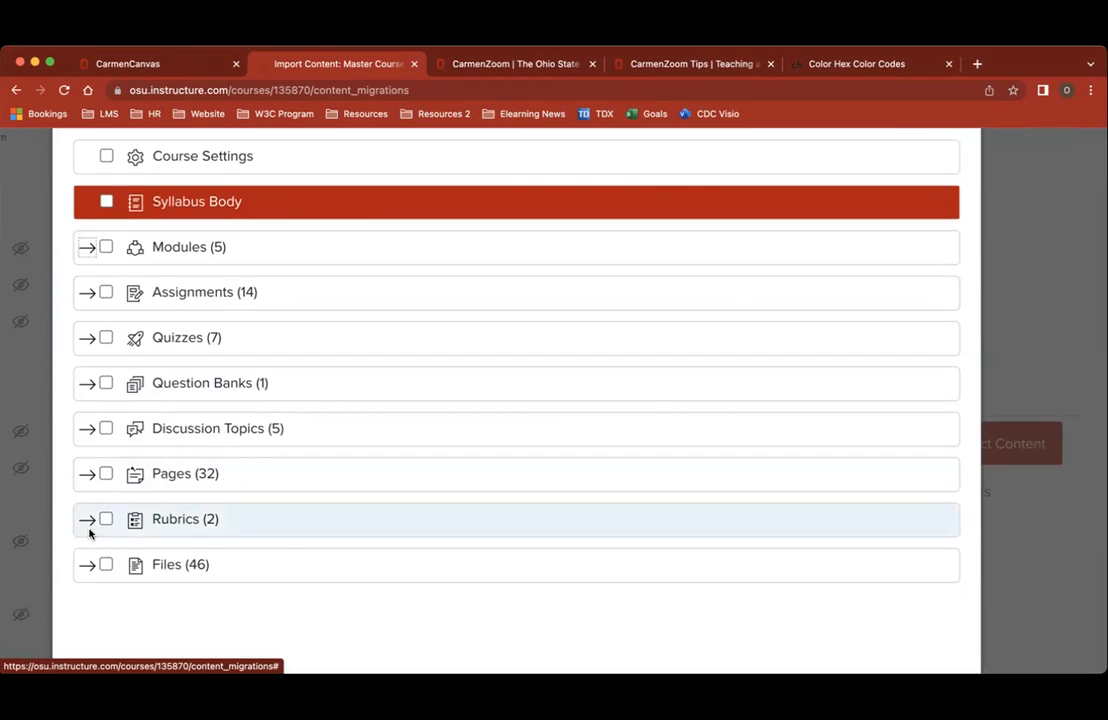
left_click(87, 566)
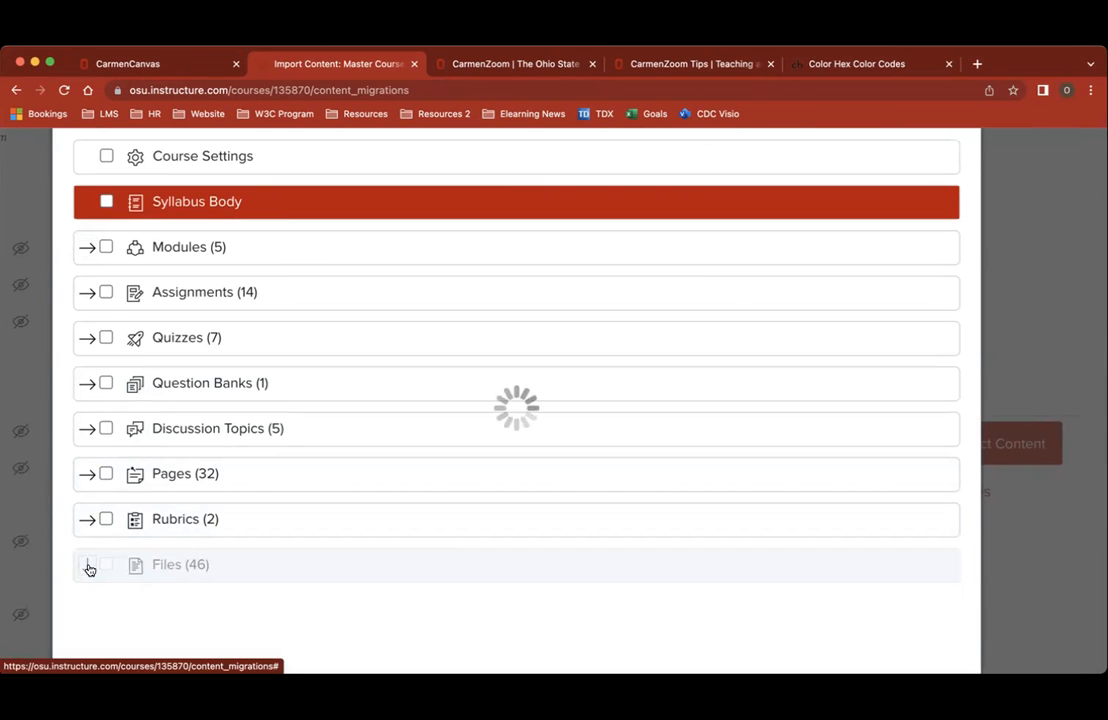
scroll(100, 568, "down", 3)
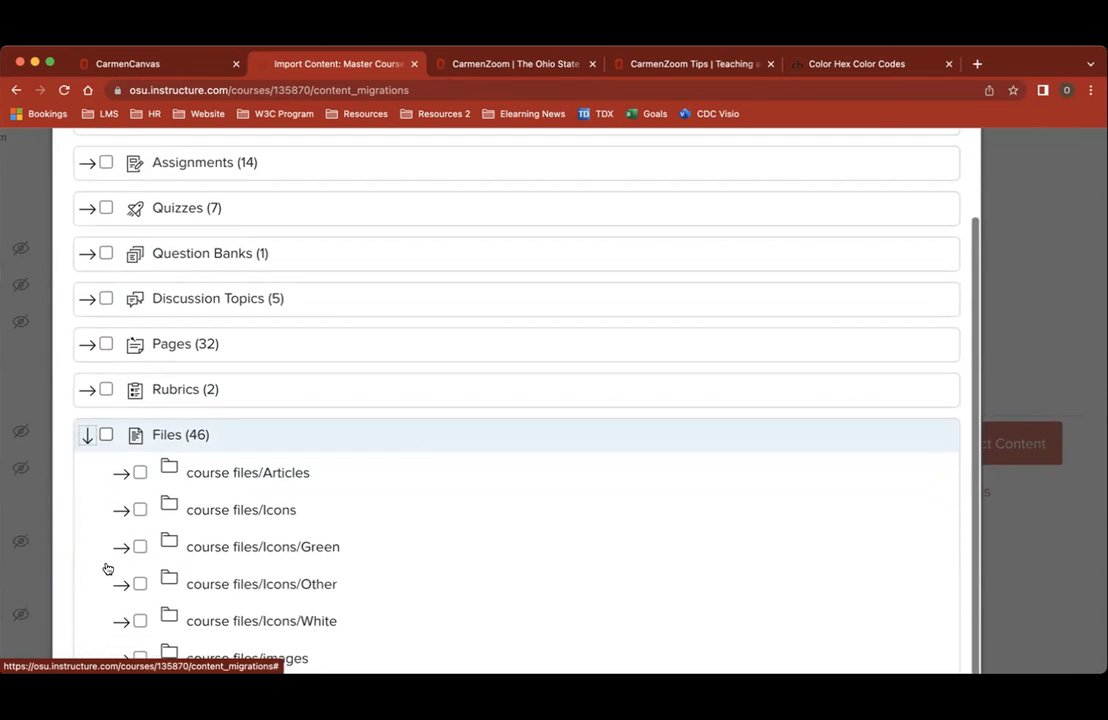
left_click(125, 511)
scroll(150, 520, "down", 4)
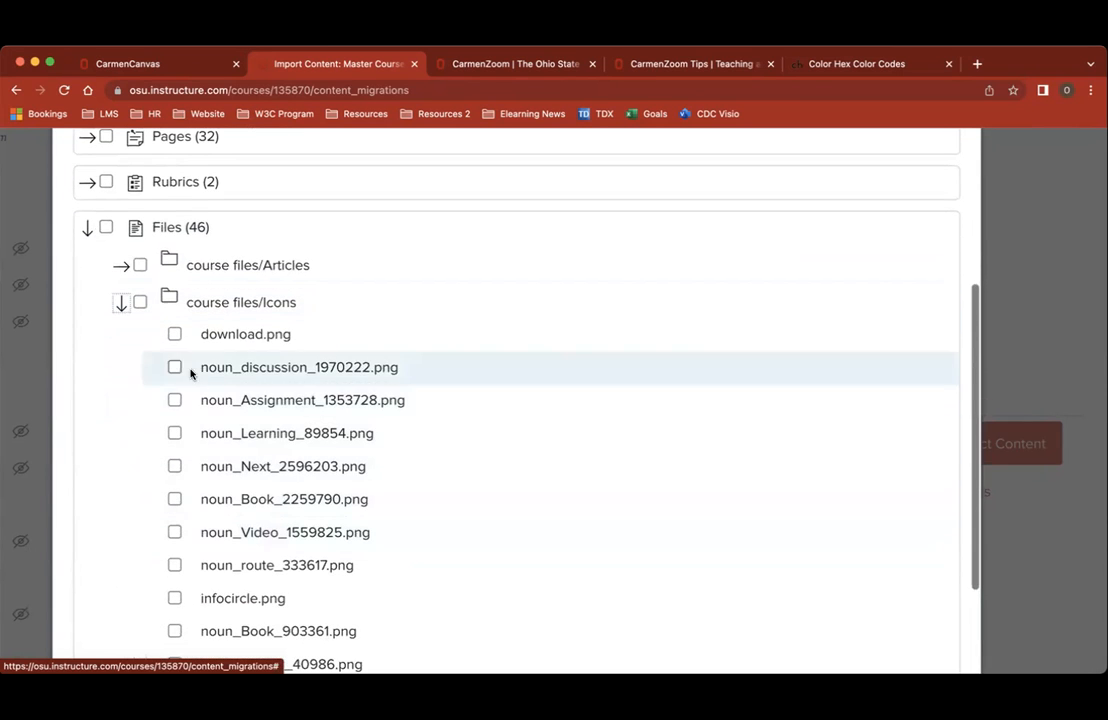
Try selecting the entire Files category, collapse its list, and clear the selection again
scroll(105, 231, "up", 2)
left_click(106, 326)
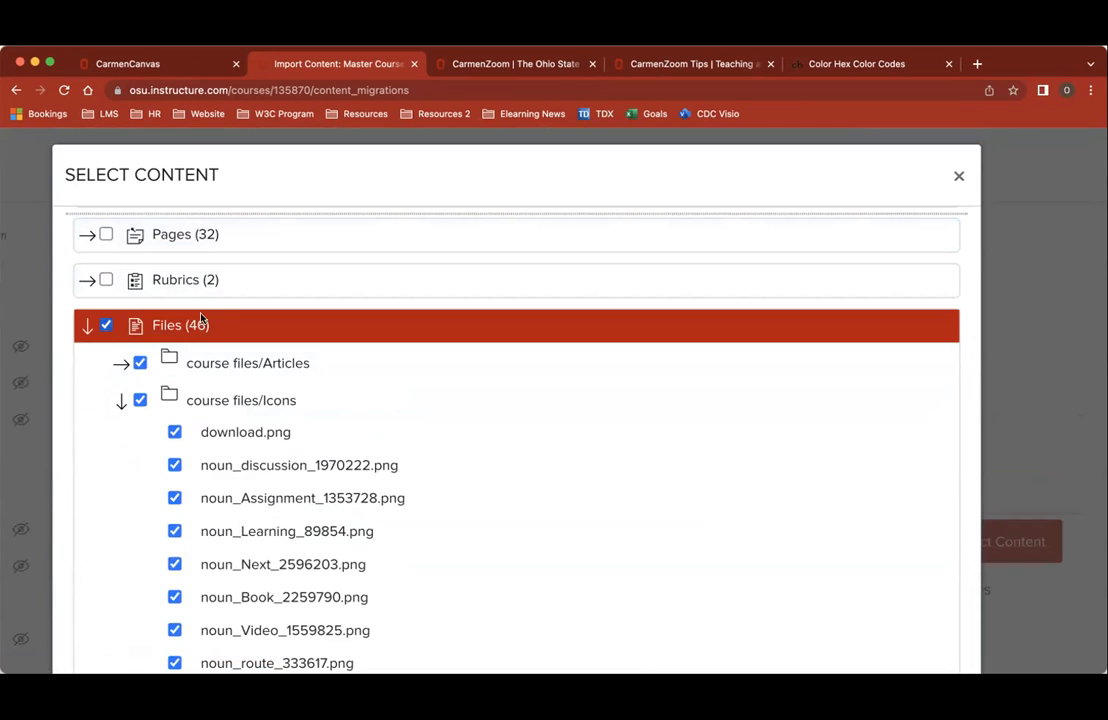
left_click(88, 328)
scroll(289, 430, "down", 5)
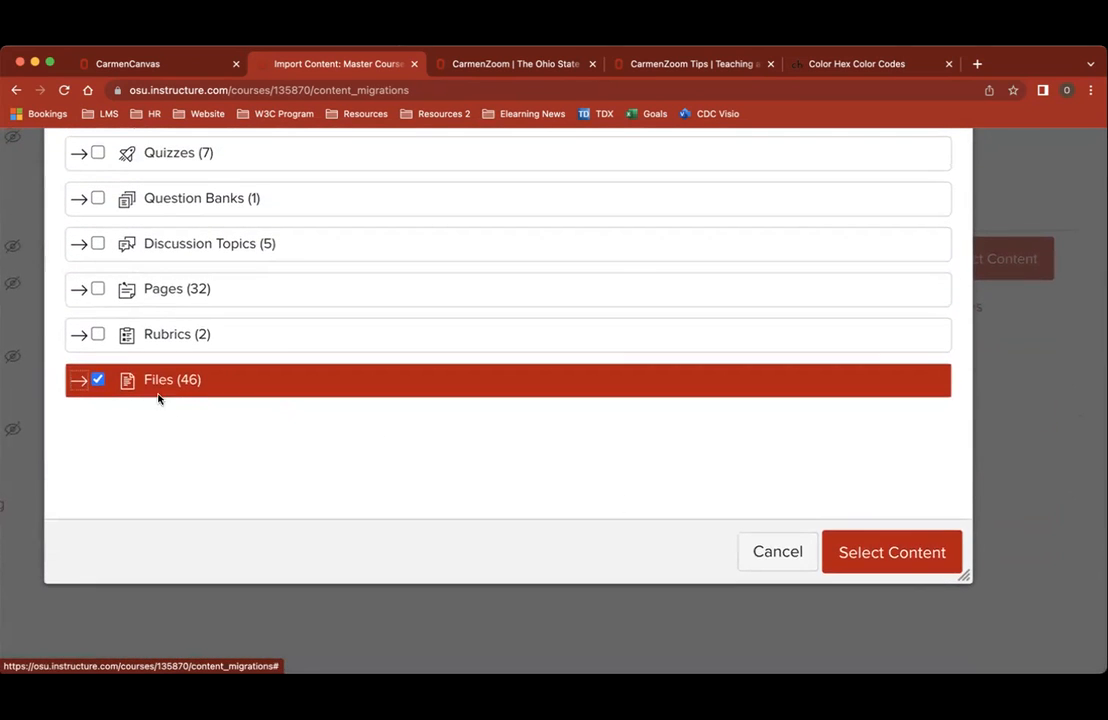
left_click(95, 383)
scroll(190, 420, "down", 5)
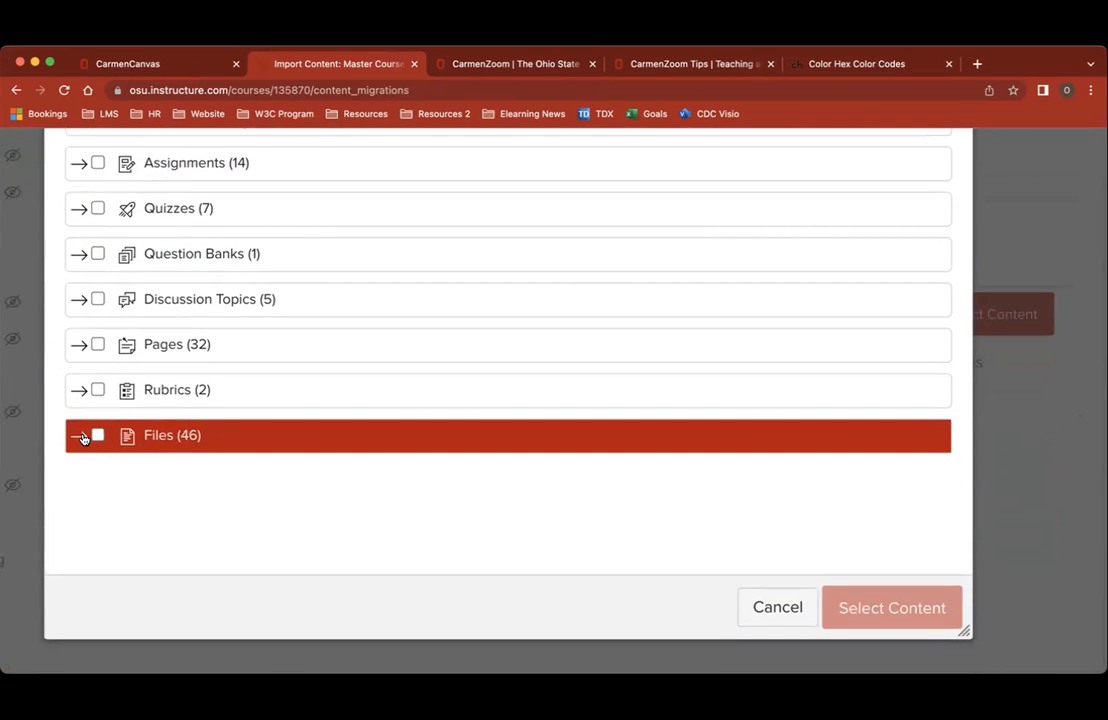
Select only the Question Banks category and confirm the selection to run the import
scroll(130, 380, "up", 3)
scroll(108, 358, "up", 1)
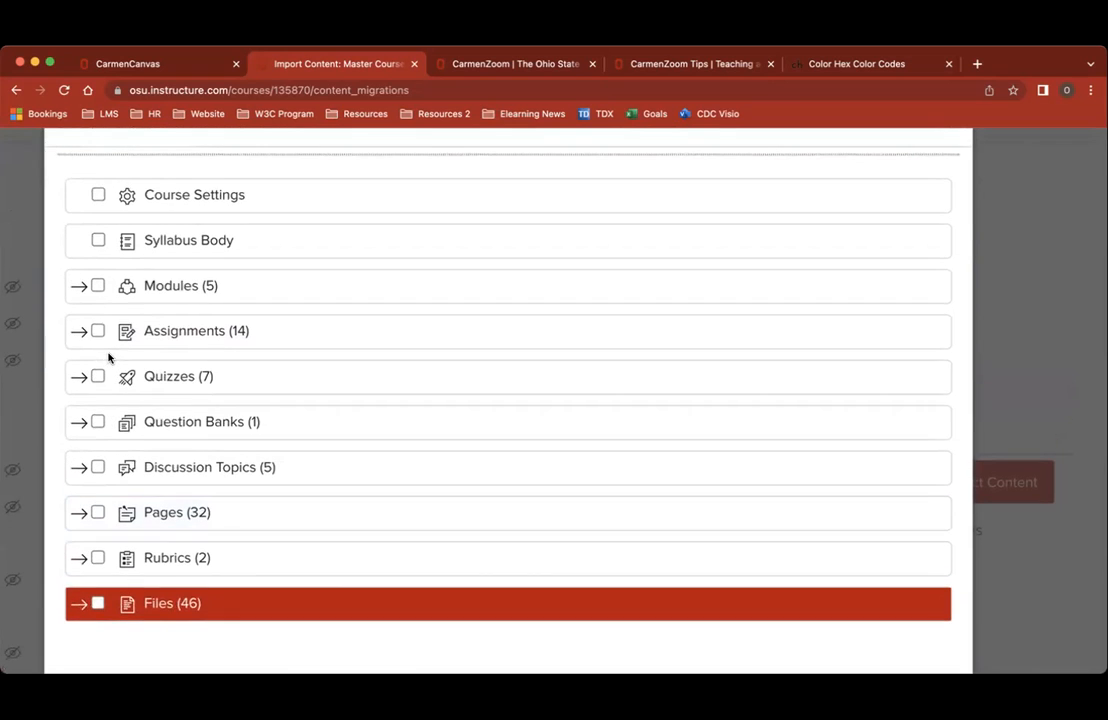
left_click(95, 422)
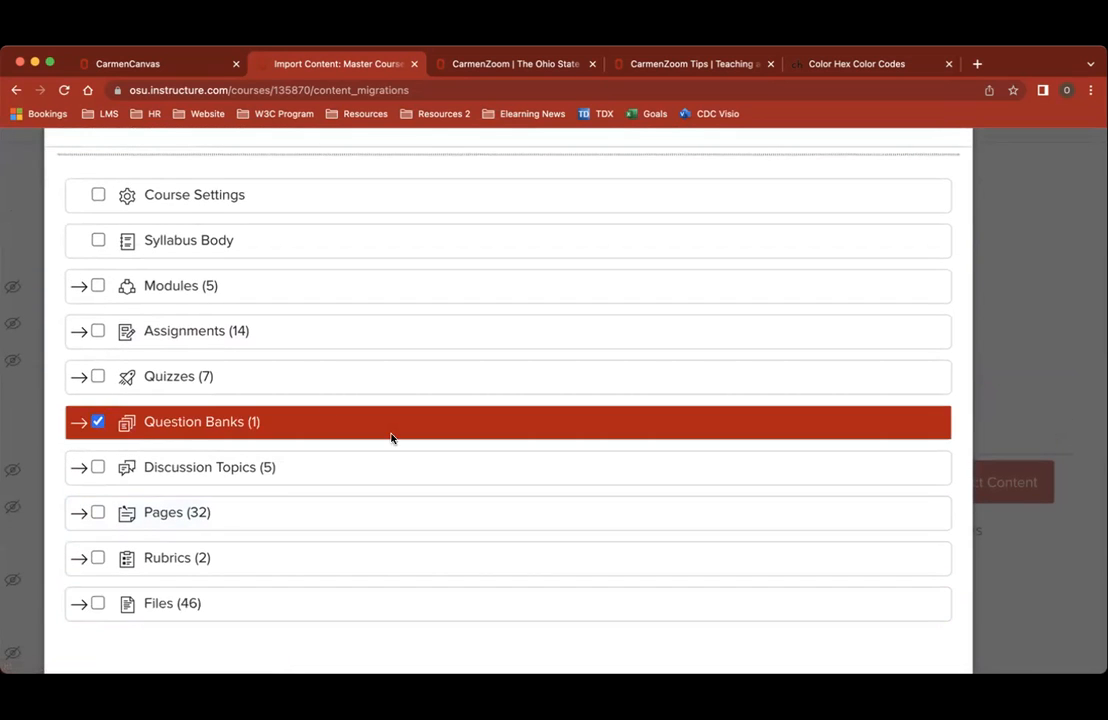
scroll(600, 470, "down", 3)
left_click(873, 557)
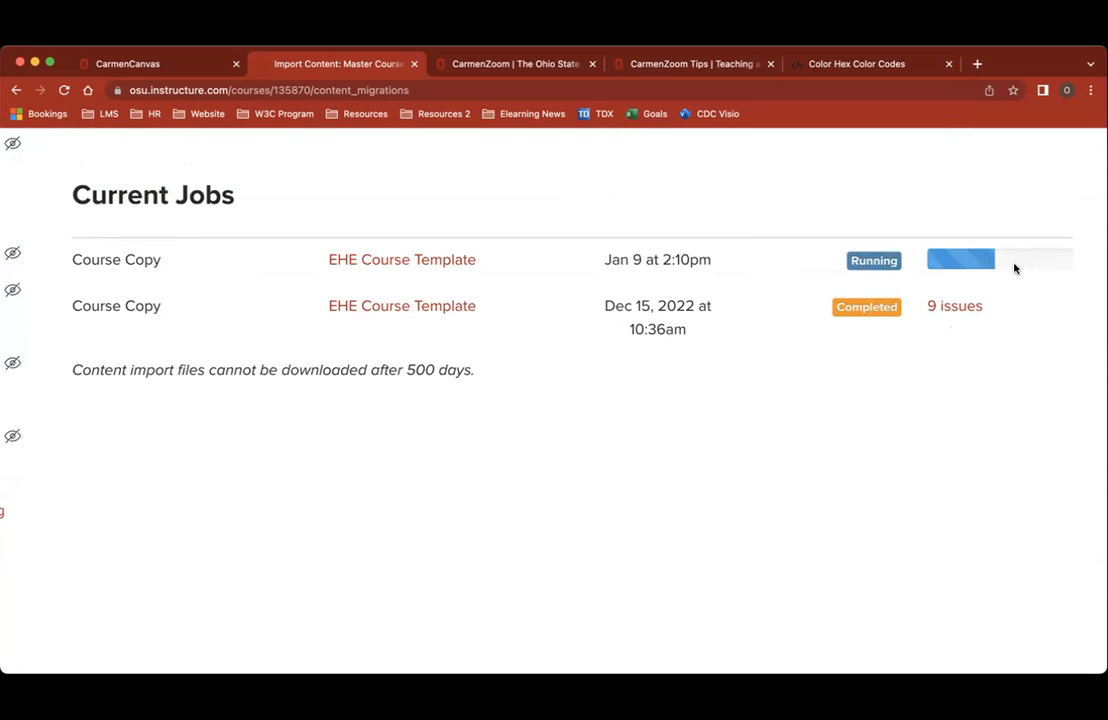
Show the issues listed for the Dec 15, 2022 course copy and examine both import jobs' statuses
left_click(958, 307)
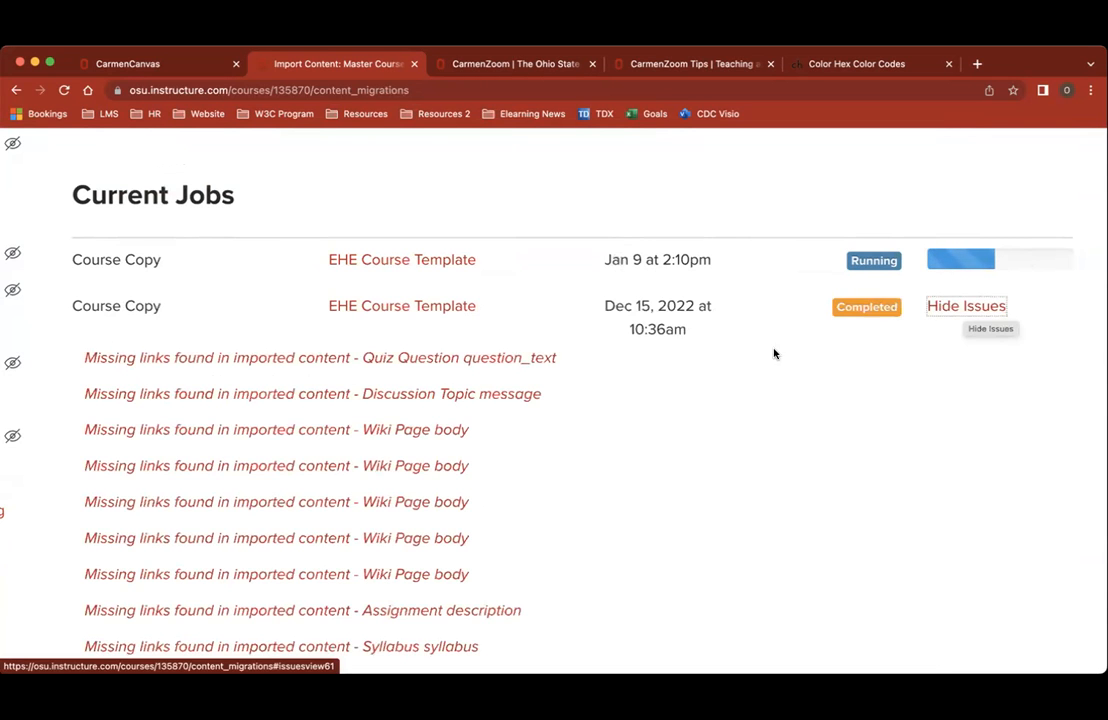
scroll(723, 360, "down", 2)
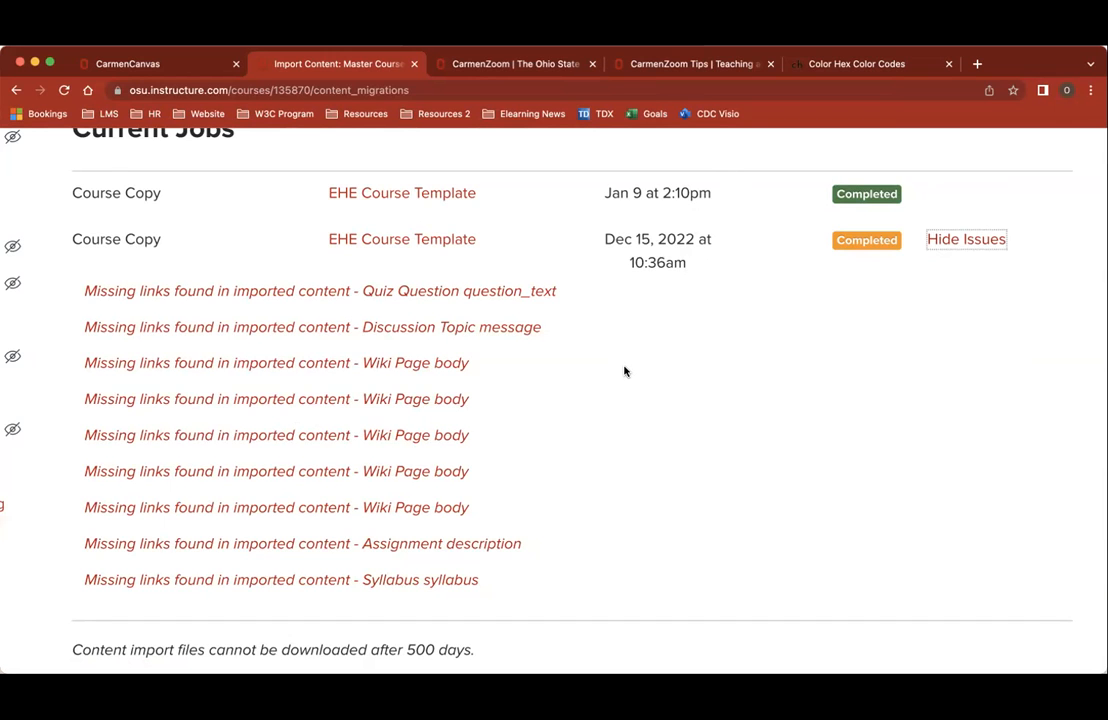
scroll(624, 371, "up", 2)
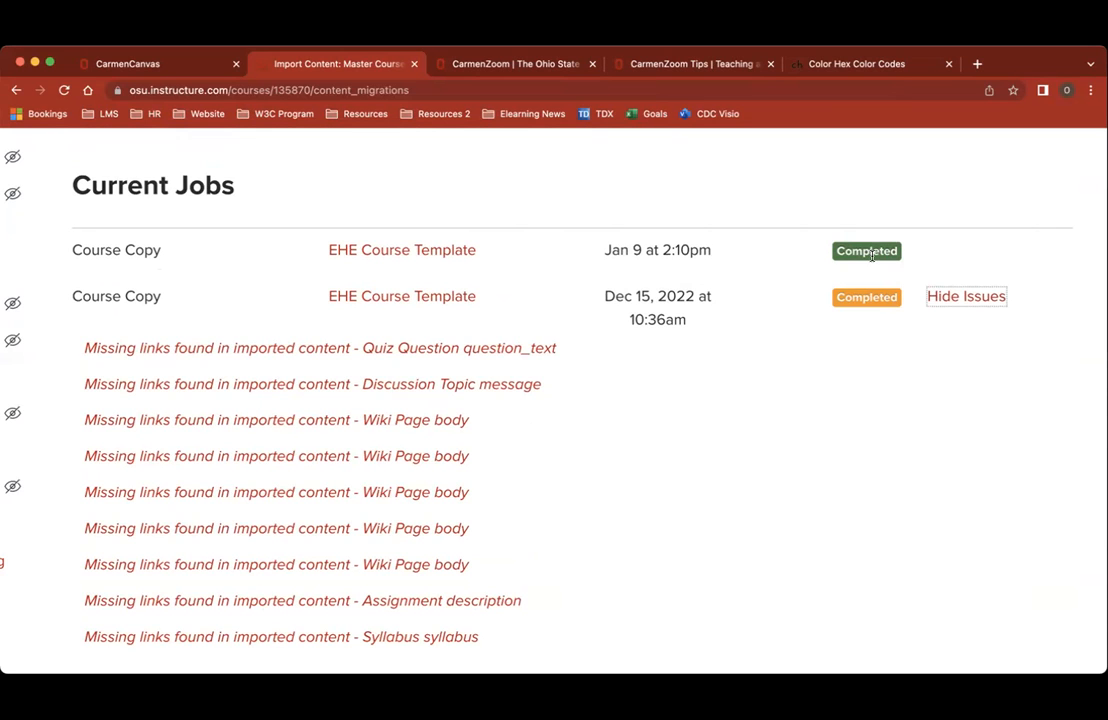
scroll(870, 255, "up", 3)
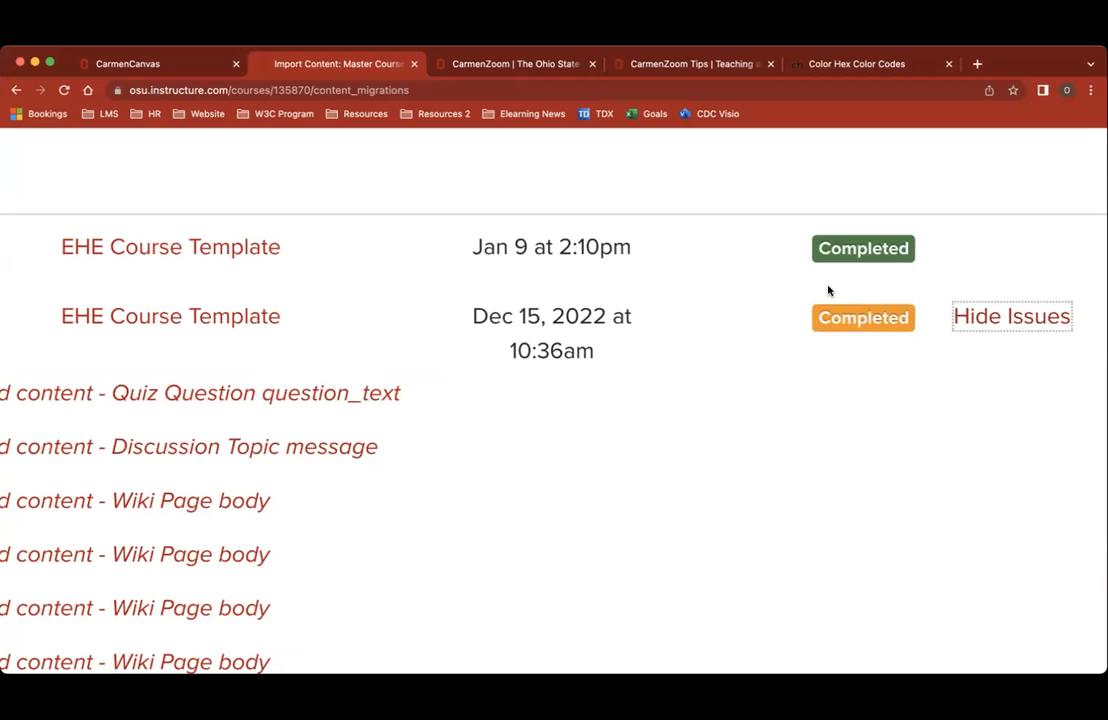
scroll(828, 291, "down", 3)
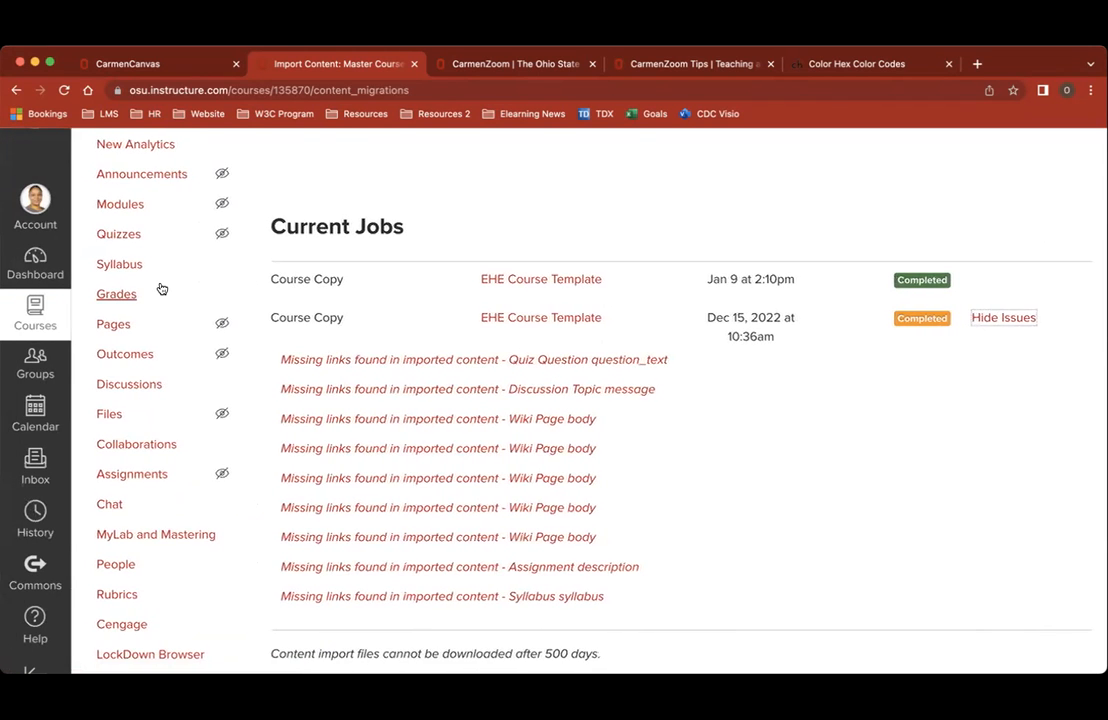
scroll(161, 289, "down", 1)
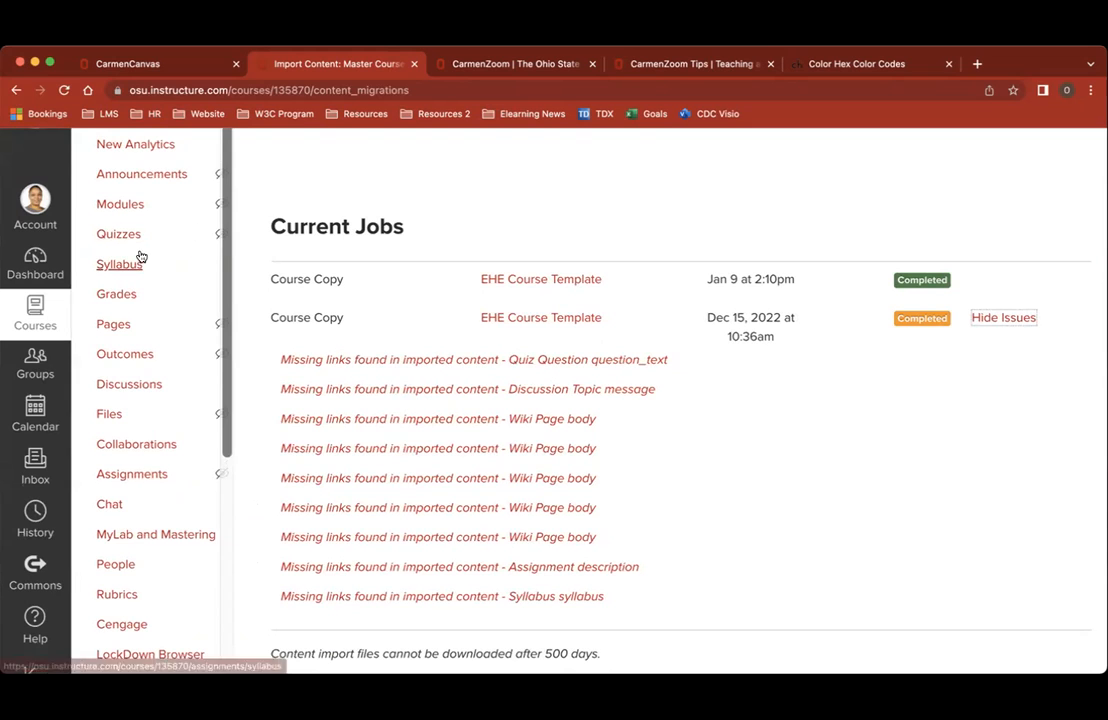
Open the course's Settings and look over the Course Details
scroll(141, 255, "down", 2)
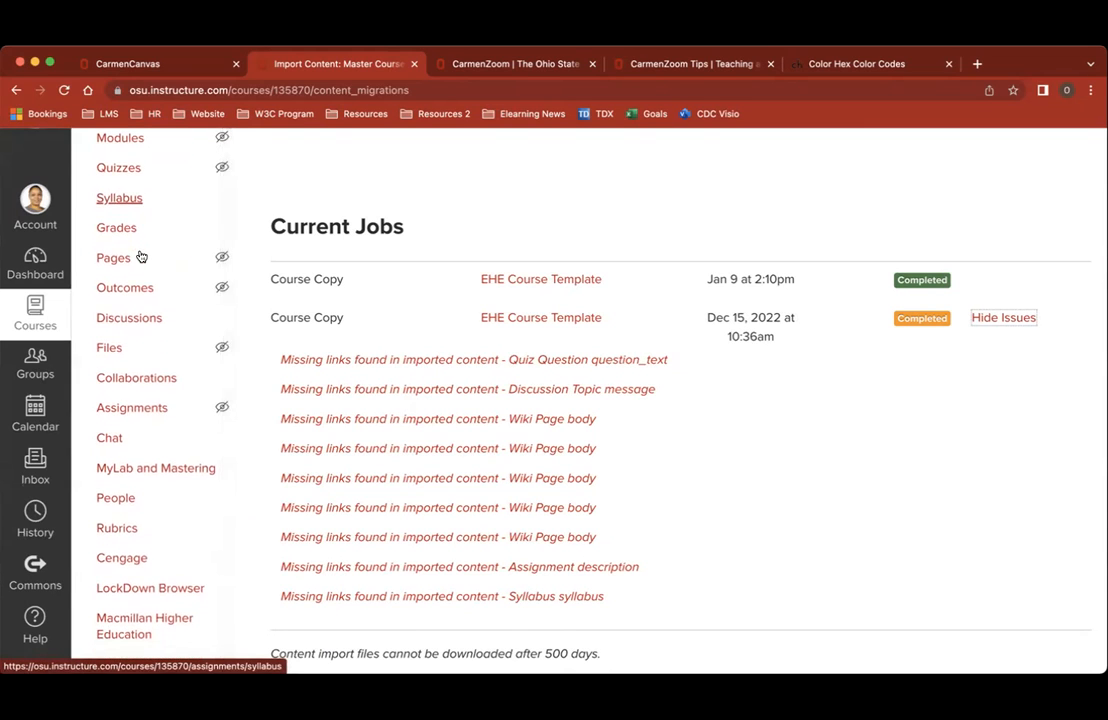
scroll(141, 257, "down", 4)
scroll(141, 256, "down", 2)
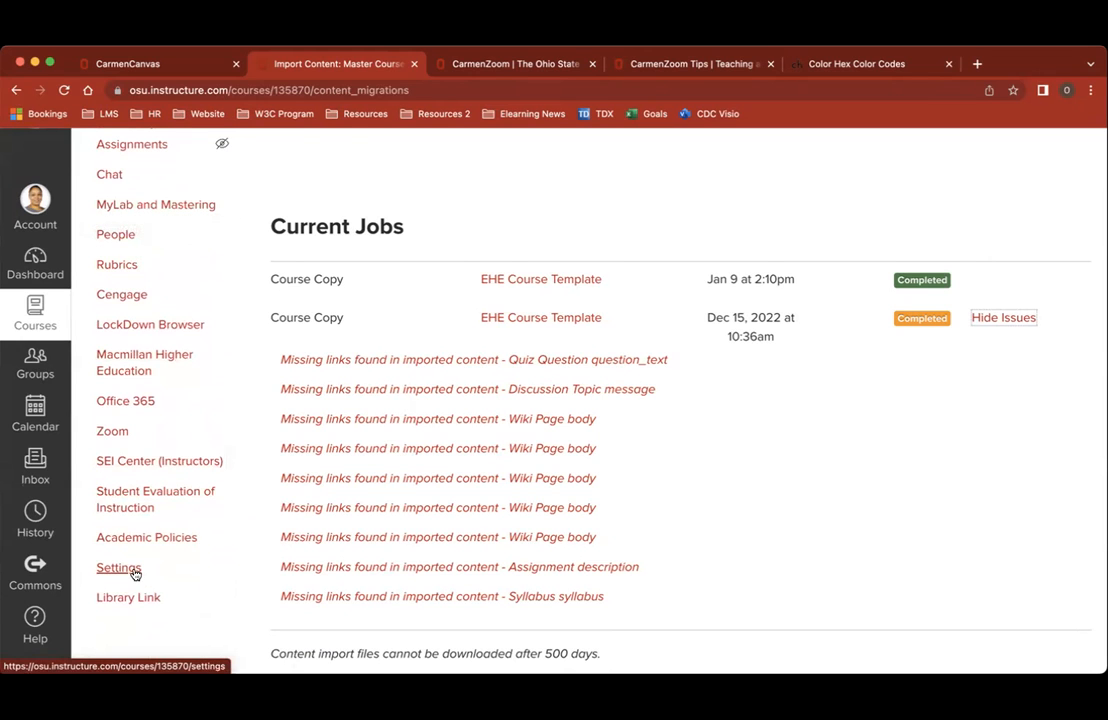
left_click(136, 574)
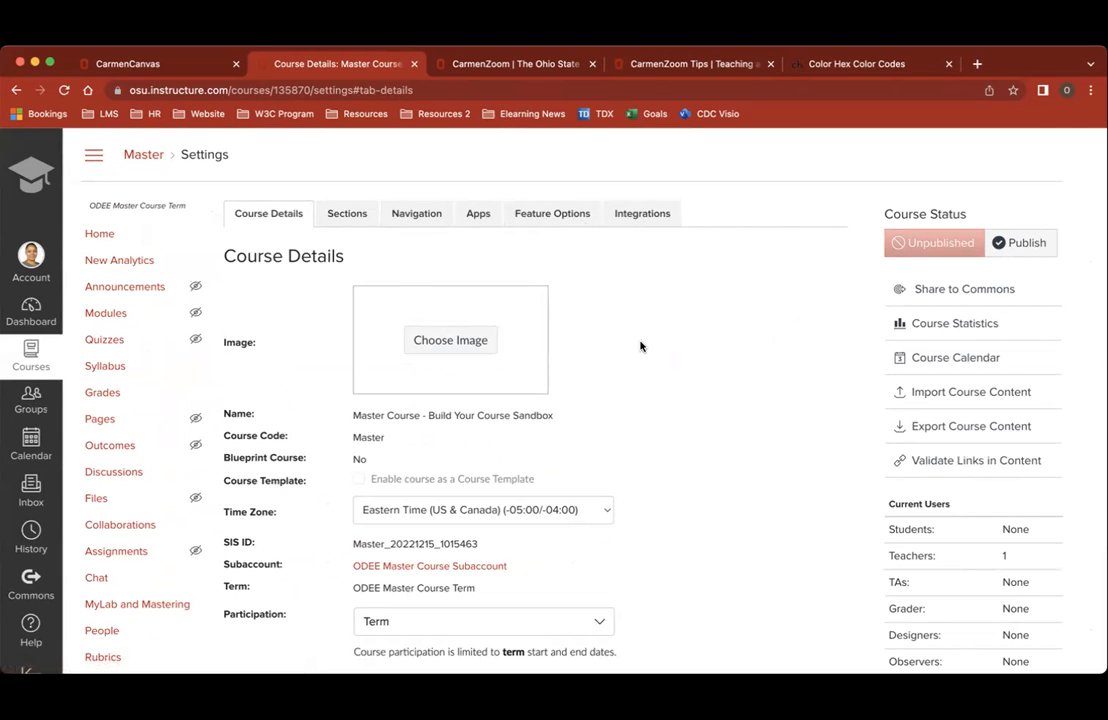
scroll(640, 277, "down", 1)
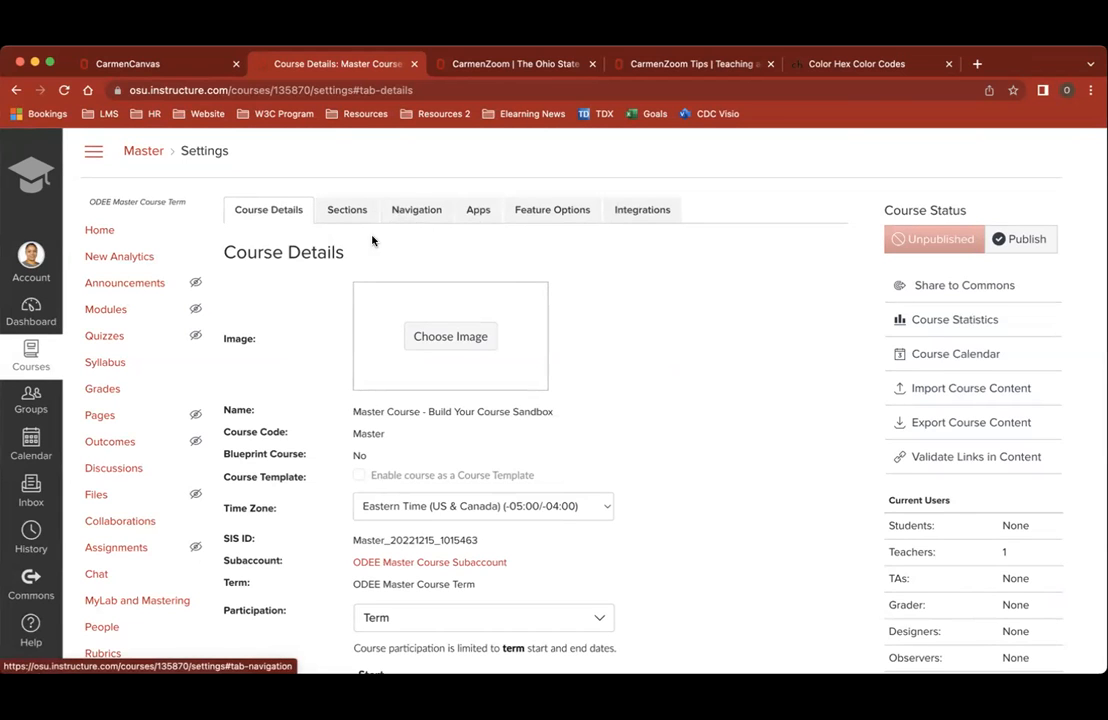
scroll(302, 455, "down", 2)
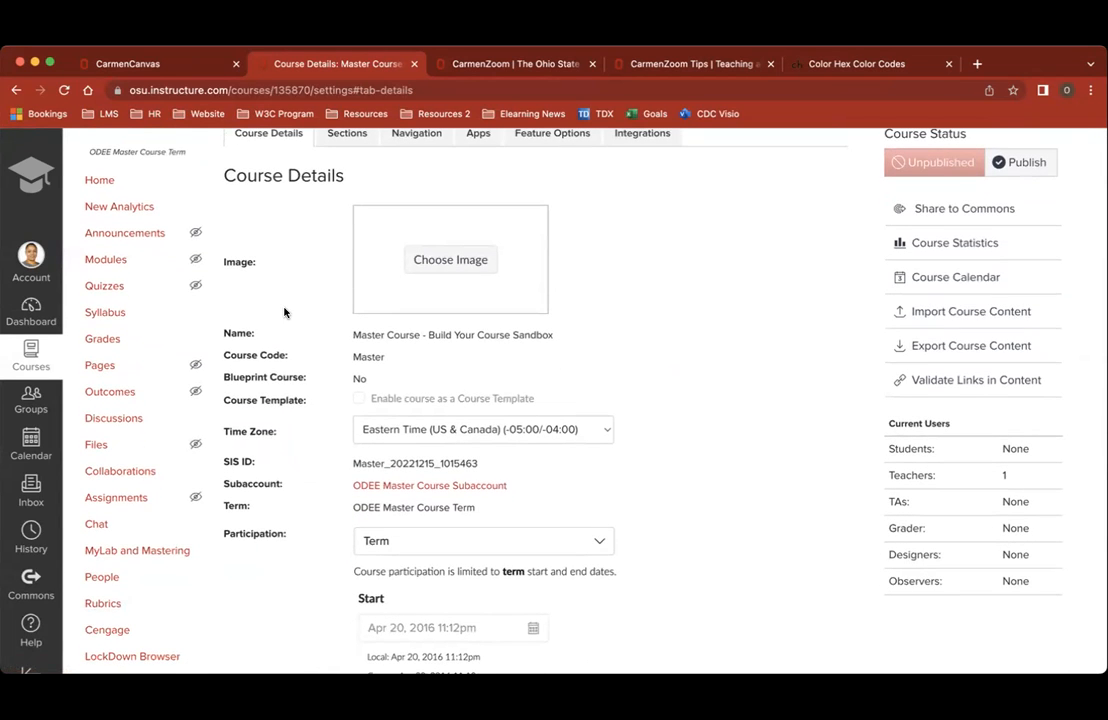
Upload the DELD Professional Development picture from the computer as the course image
scroll(284, 313, "up", 5)
scroll(284, 313, "up", 2)
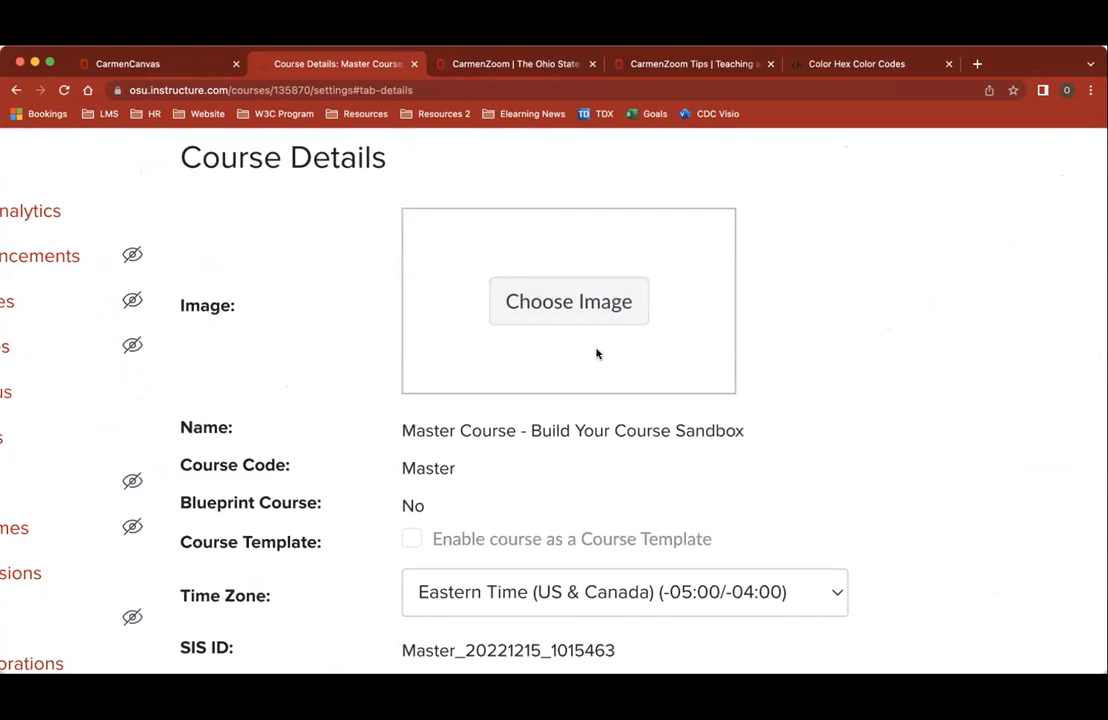
scroll(597, 354, "down", 1)
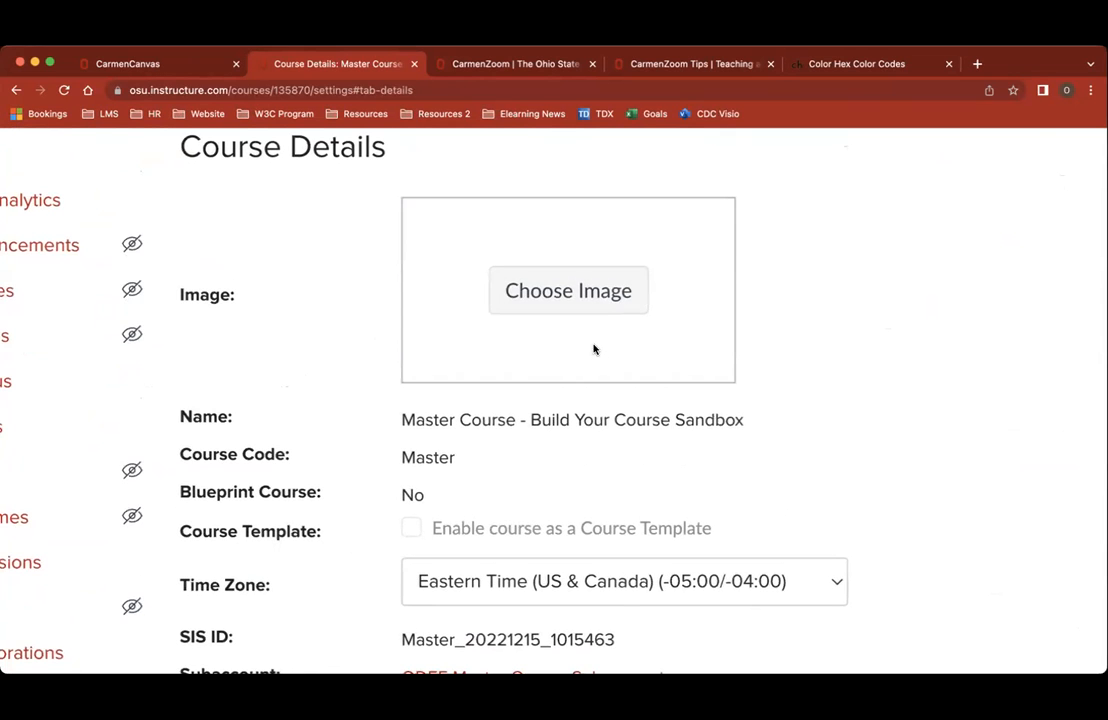
left_click(588, 293)
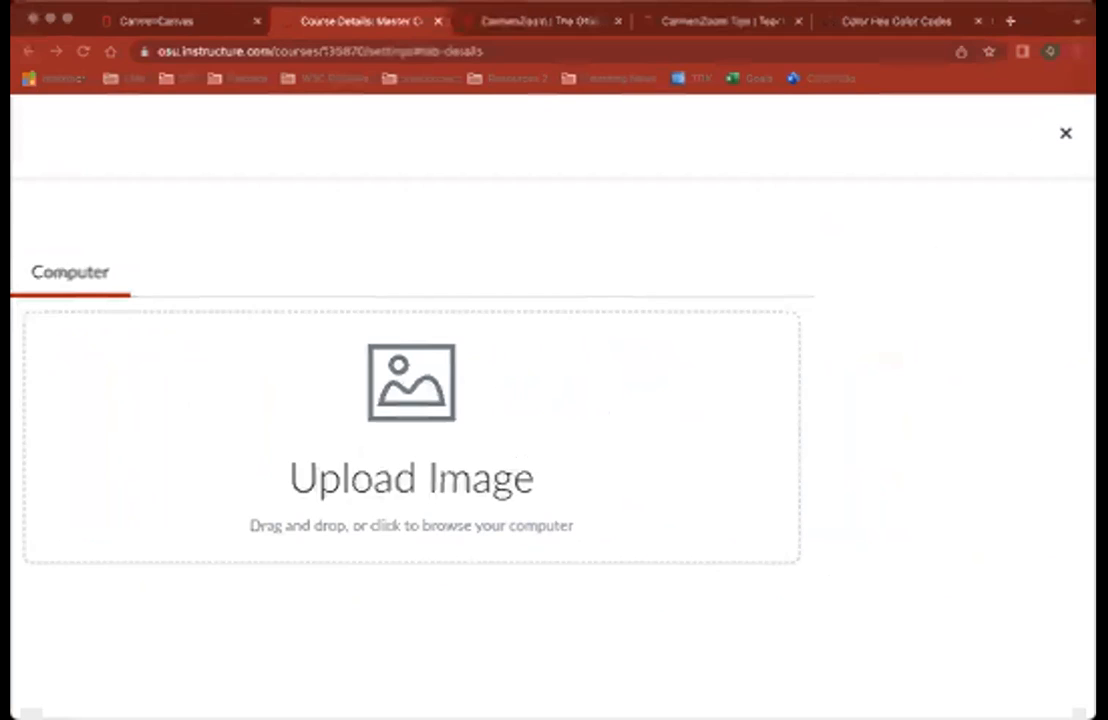
left_click(415, 463)
left_click(415, 463)
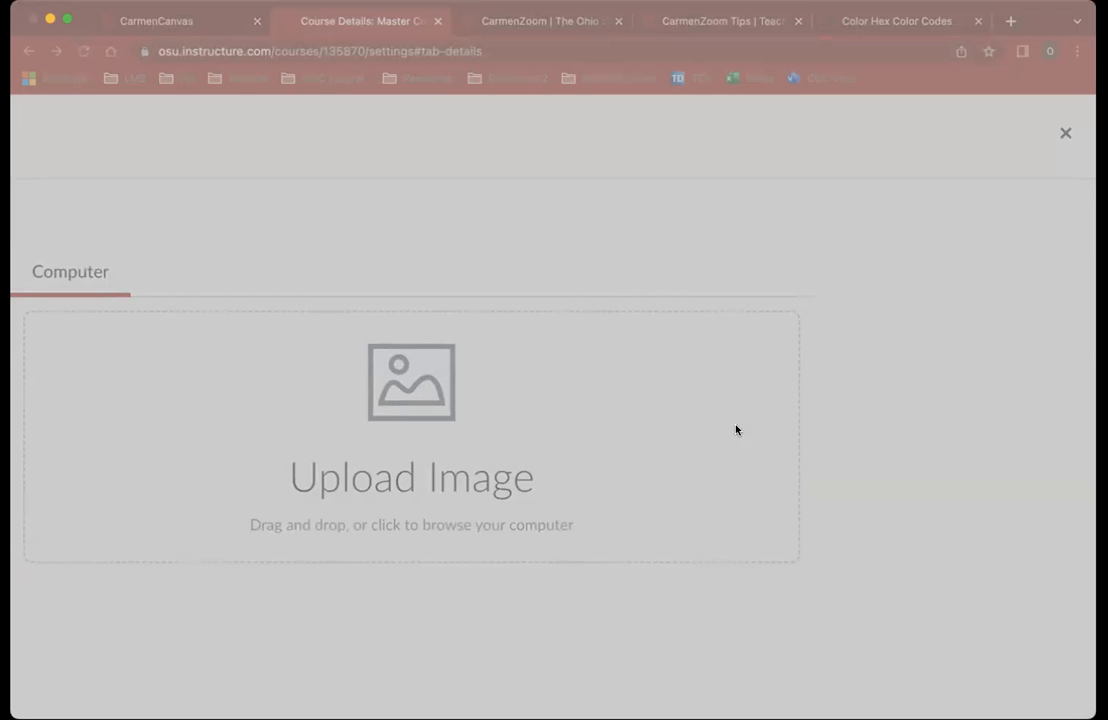
left_click(839, 531)
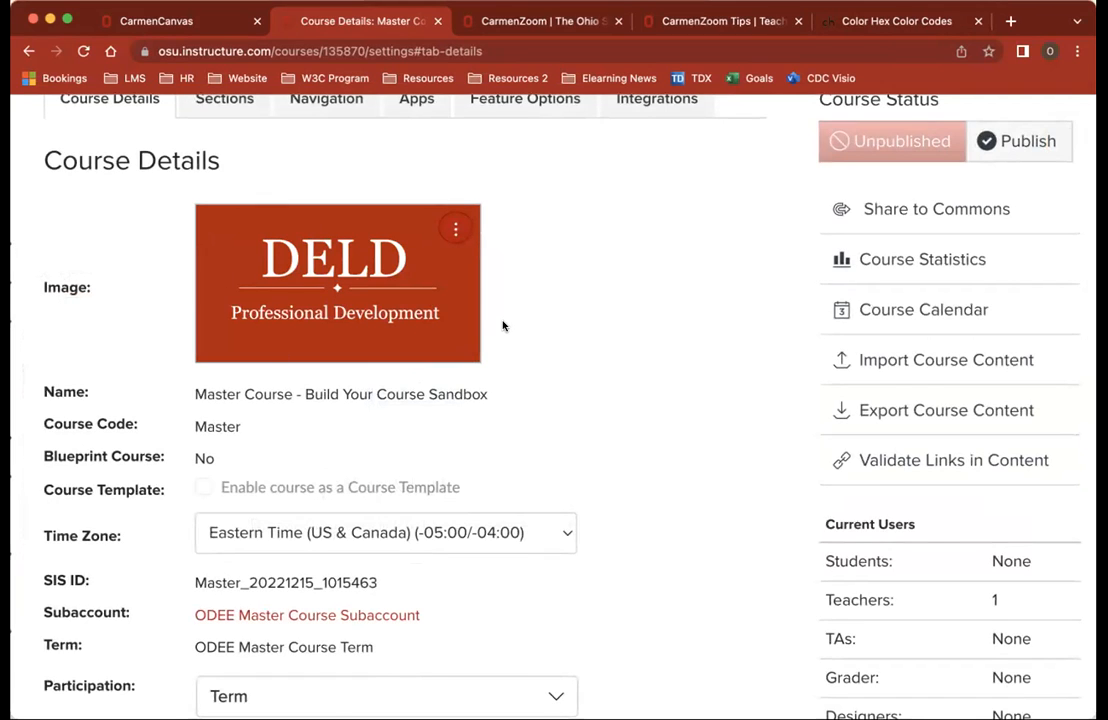
Examine the course name, time zone, term and date fields, and check the Participation setting, leaving it at Term
scroll(503, 325, "down", 1)
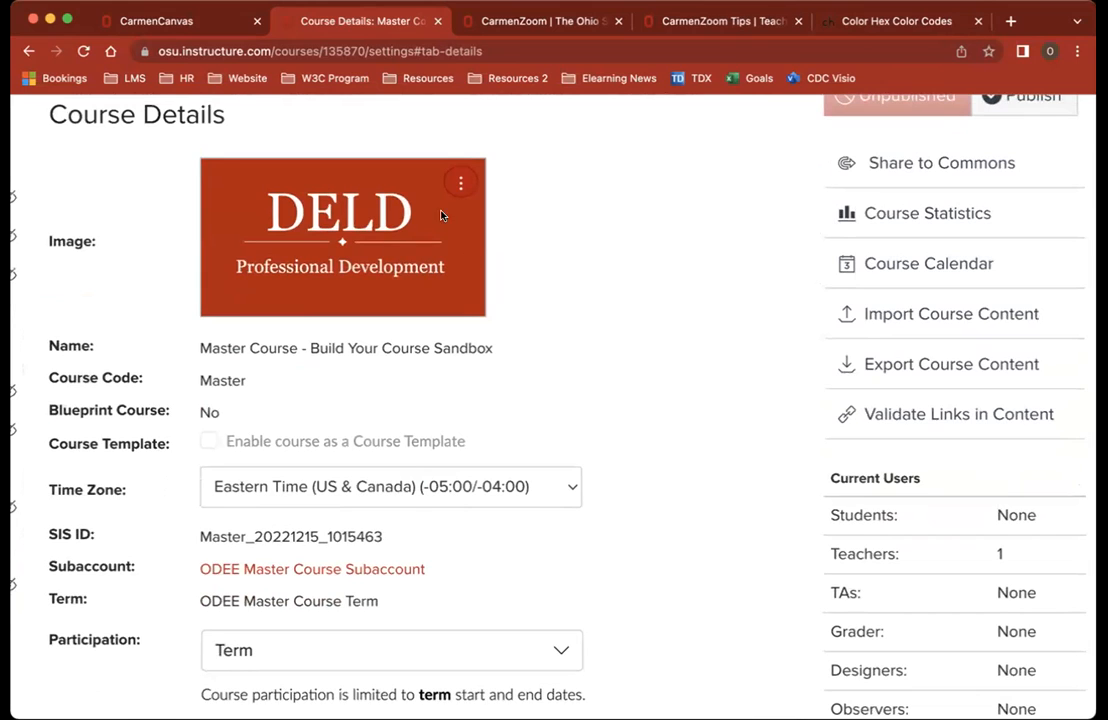
scroll(522, 334, "down", 2)
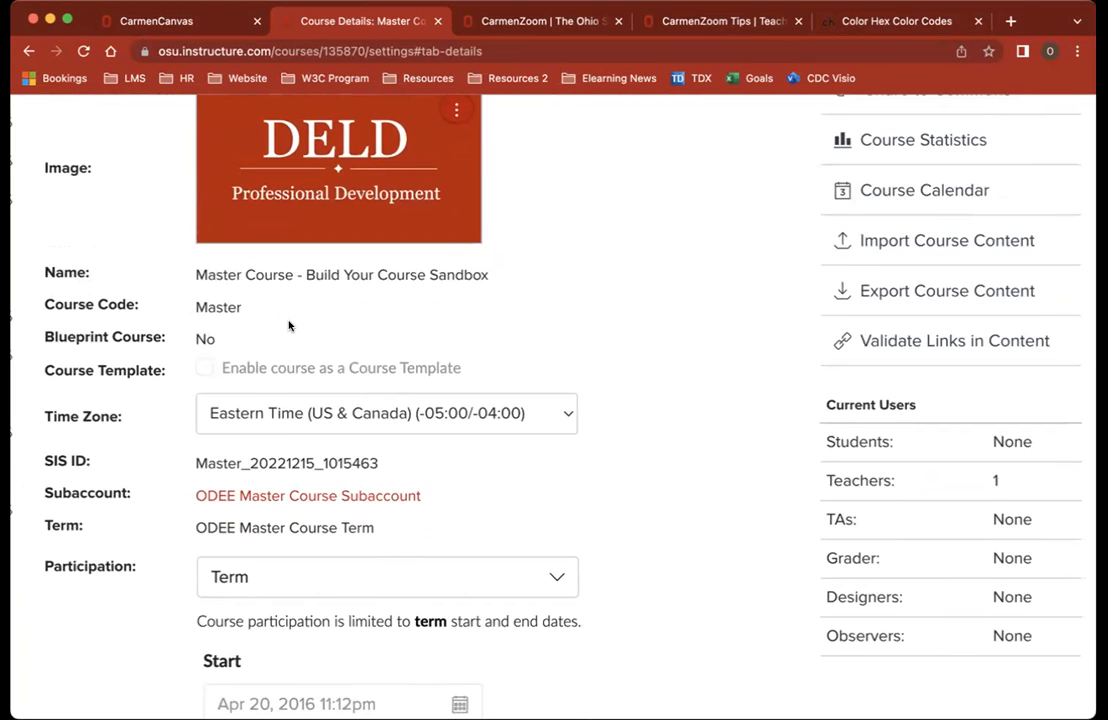
scroll(289, 325, "down", 1)
scroll(289, 325, "down", 4)
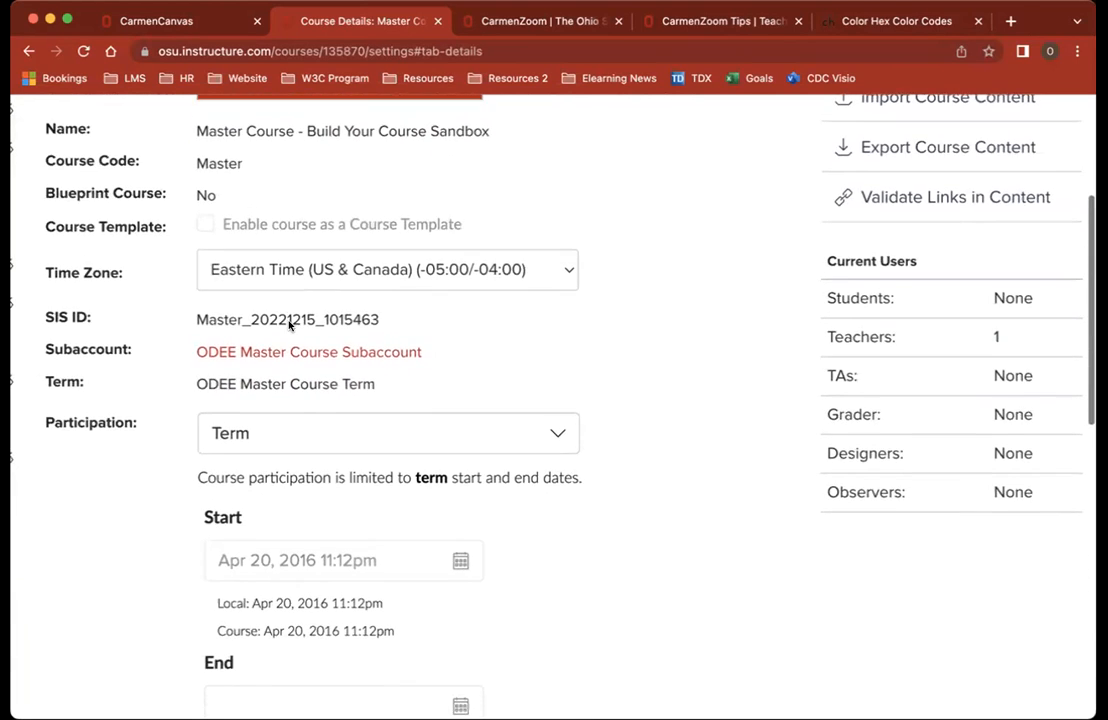
scroll(289, 325, "down", 8)
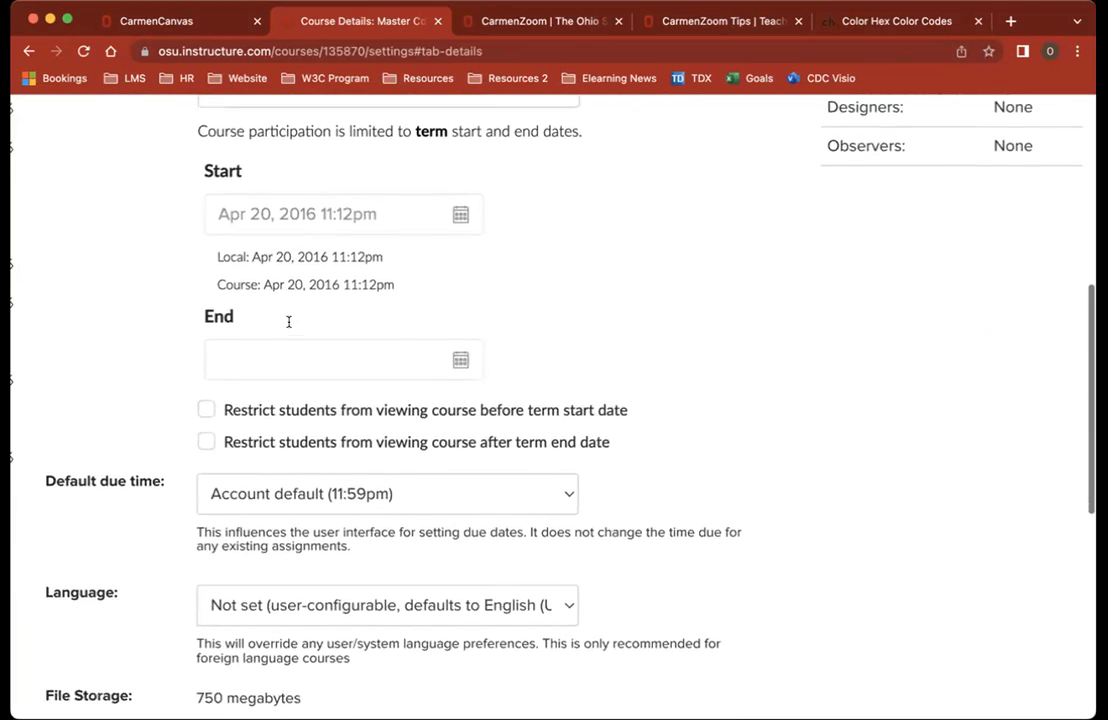
scroll(289, 320, "up", 3)
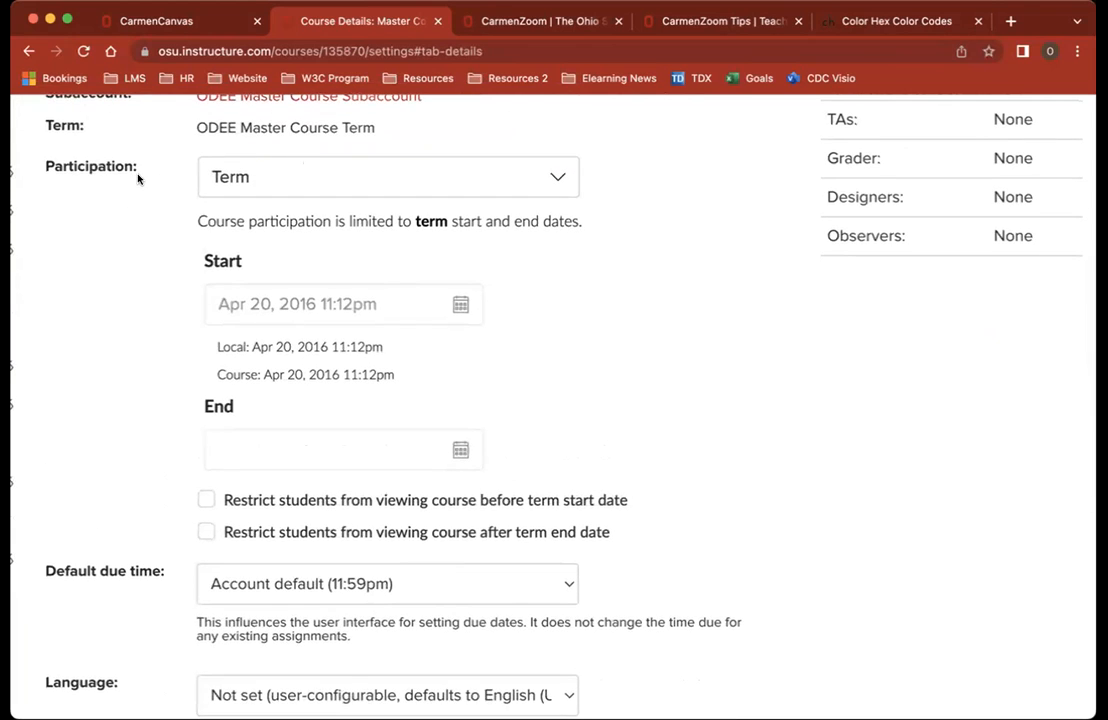
left_click(276, 174)
left_click(276, 174)
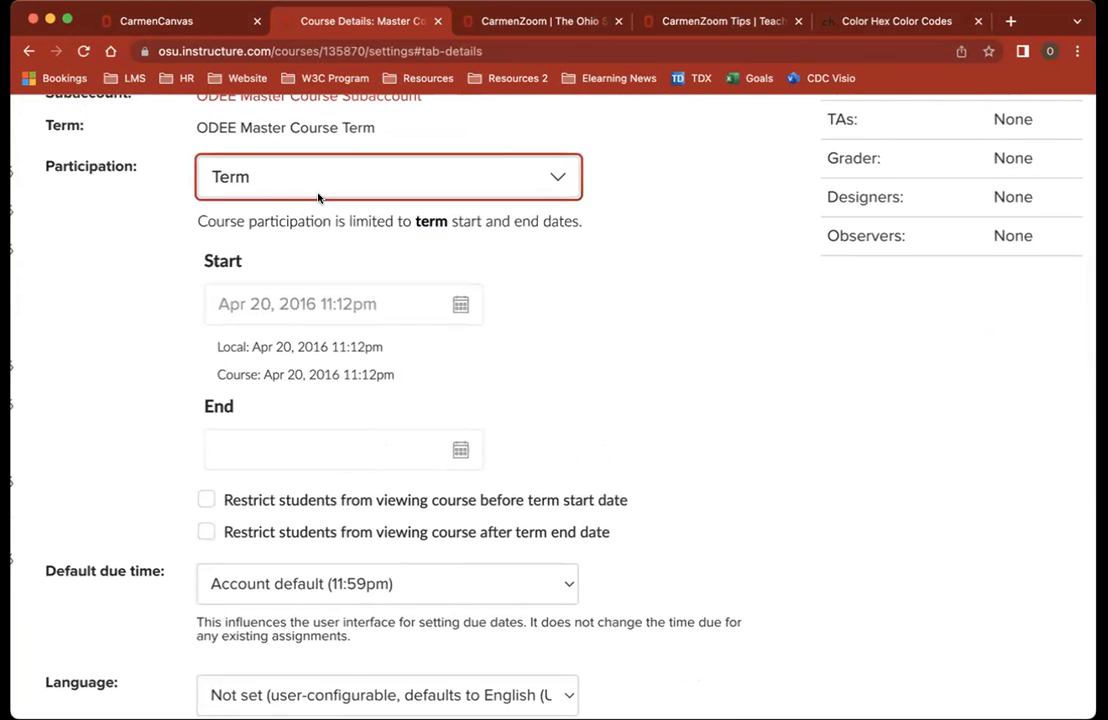
Try restricting students from viewing the course before the term start date and after the term end date, and clear both restrictions again
scroll(190, 460, "down", 5)
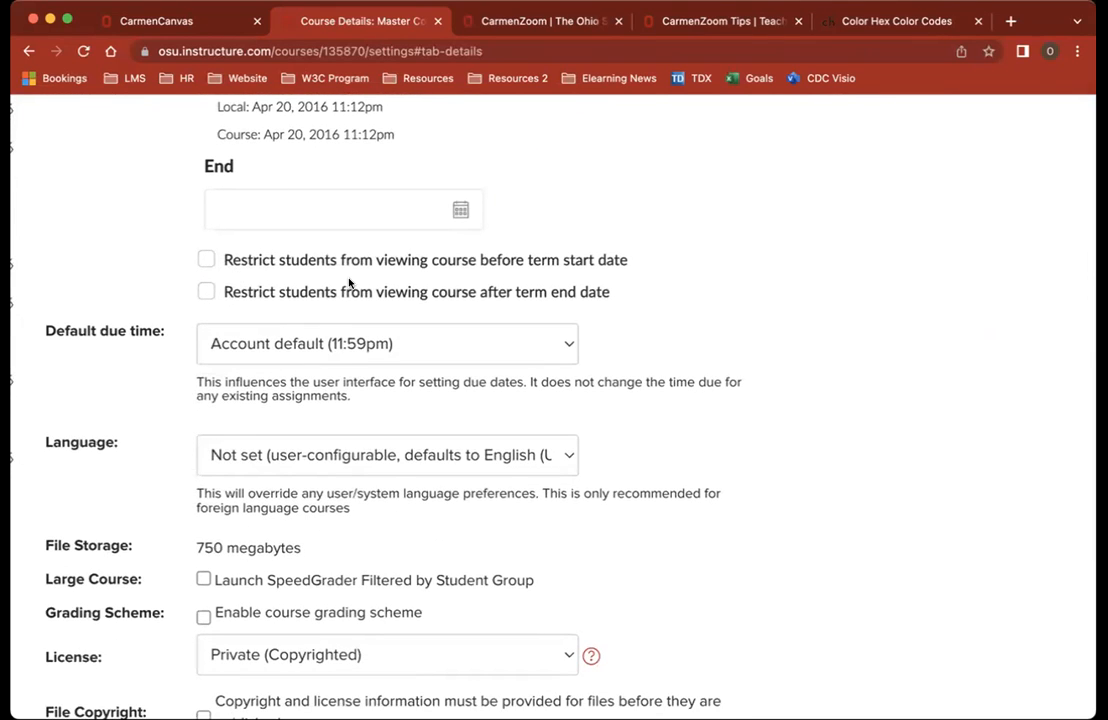
scroll(349, 284, "up", 5)
triple_click(358, 252)
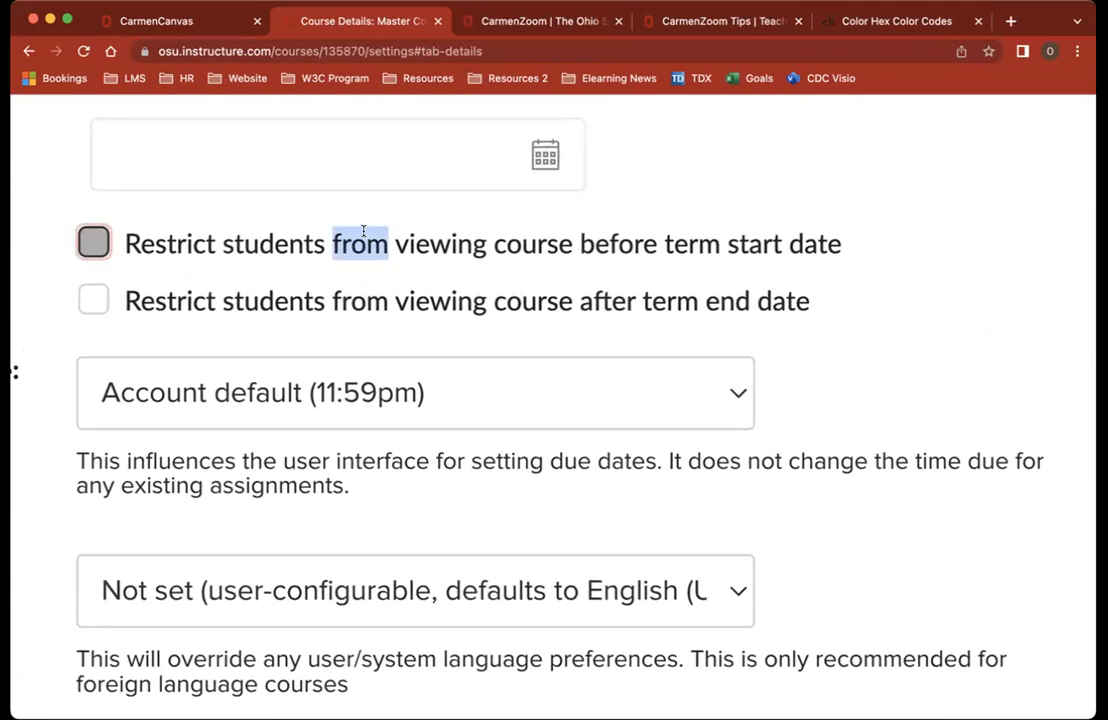
triple_click(211, 304)
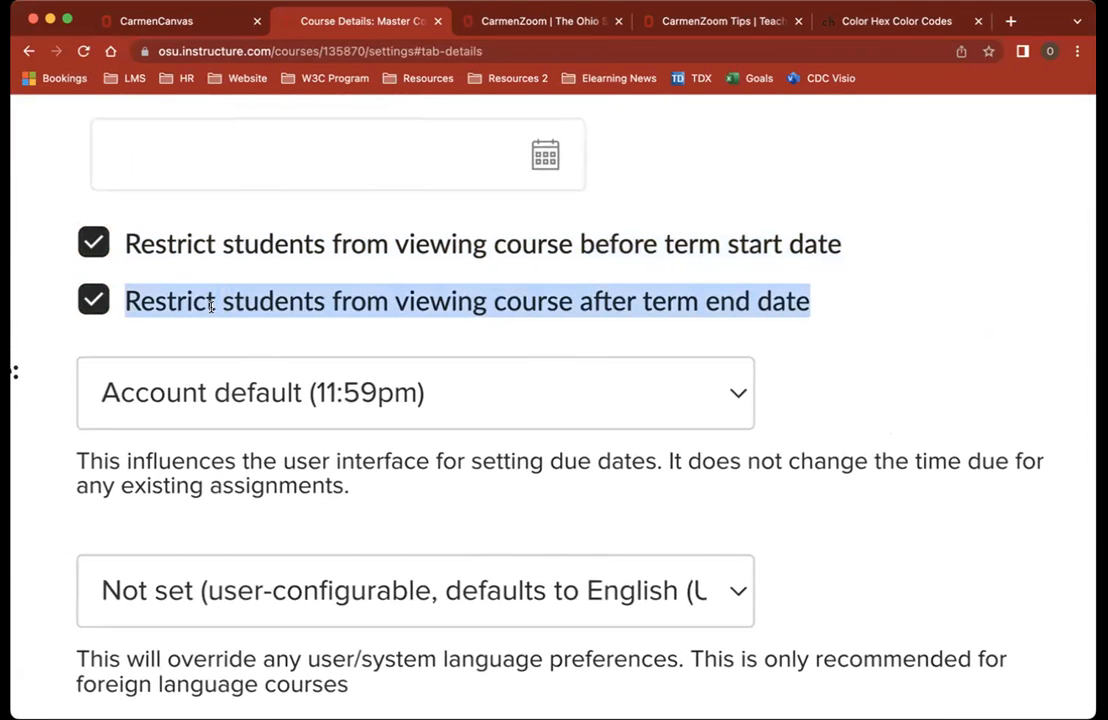
left_click(93, 243)
left_click(92, 308)
triple_click(218, 308)
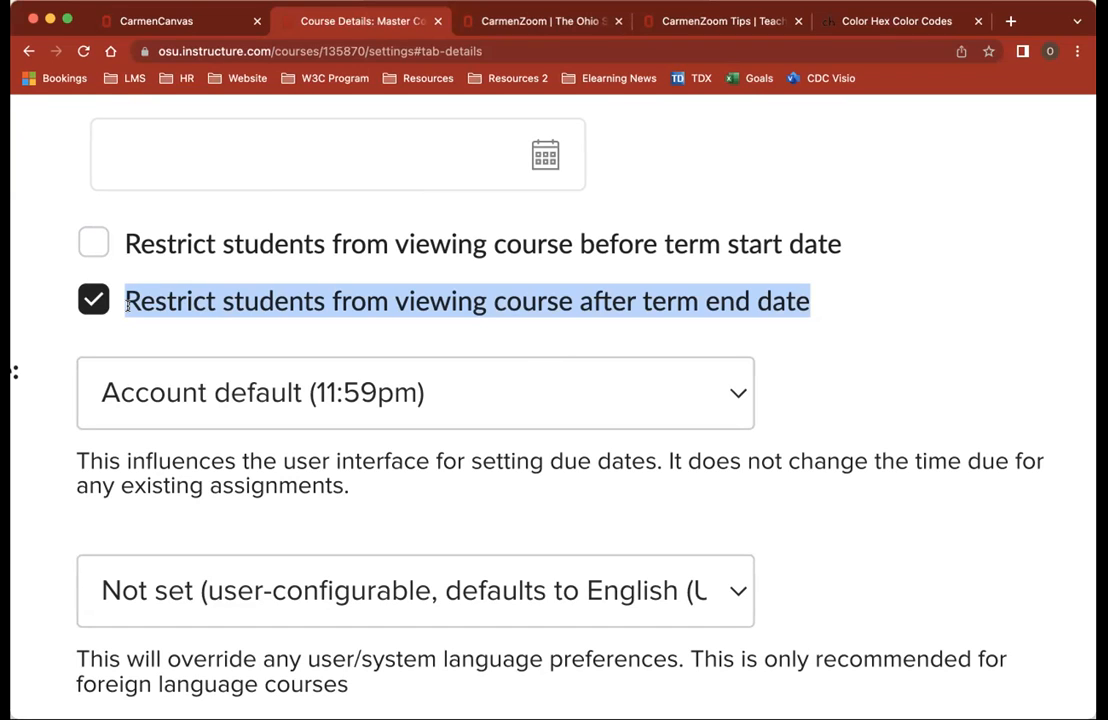
left_click(88, 301)
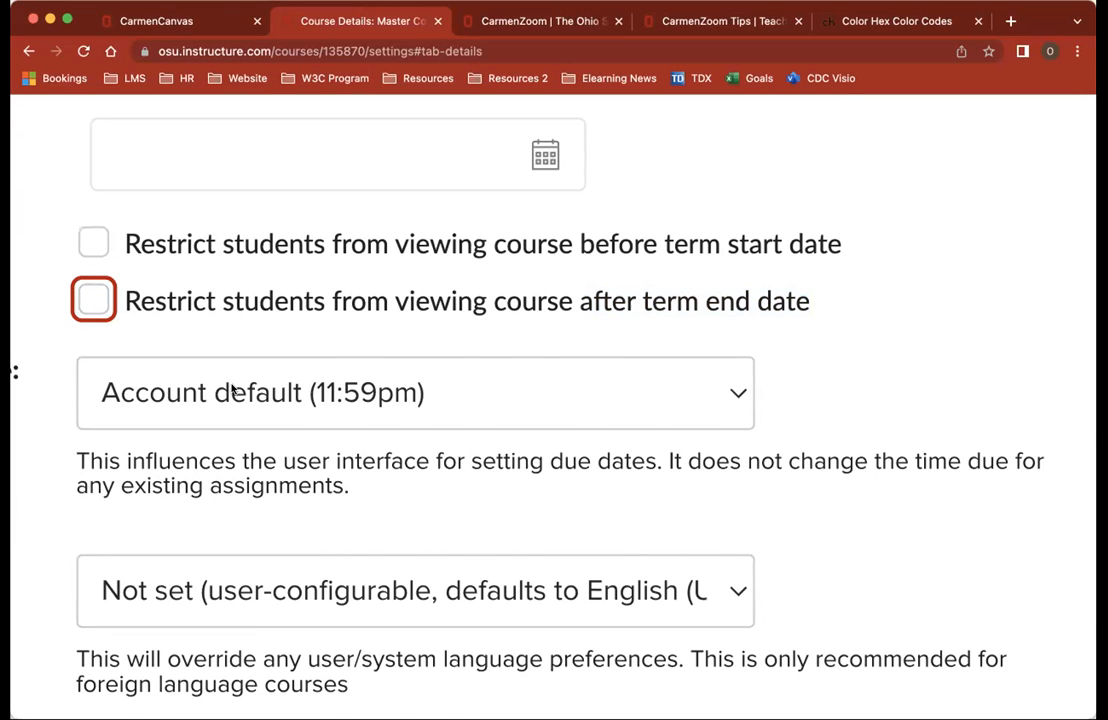
Try enabling Launch SpeedGrader Filtered by Student Group for Large Course, and turn the option off again
scroll(231, 390, "left", 4)
scroll(231, 389, "down", 4)
scroll(231, 389, "left", 2)
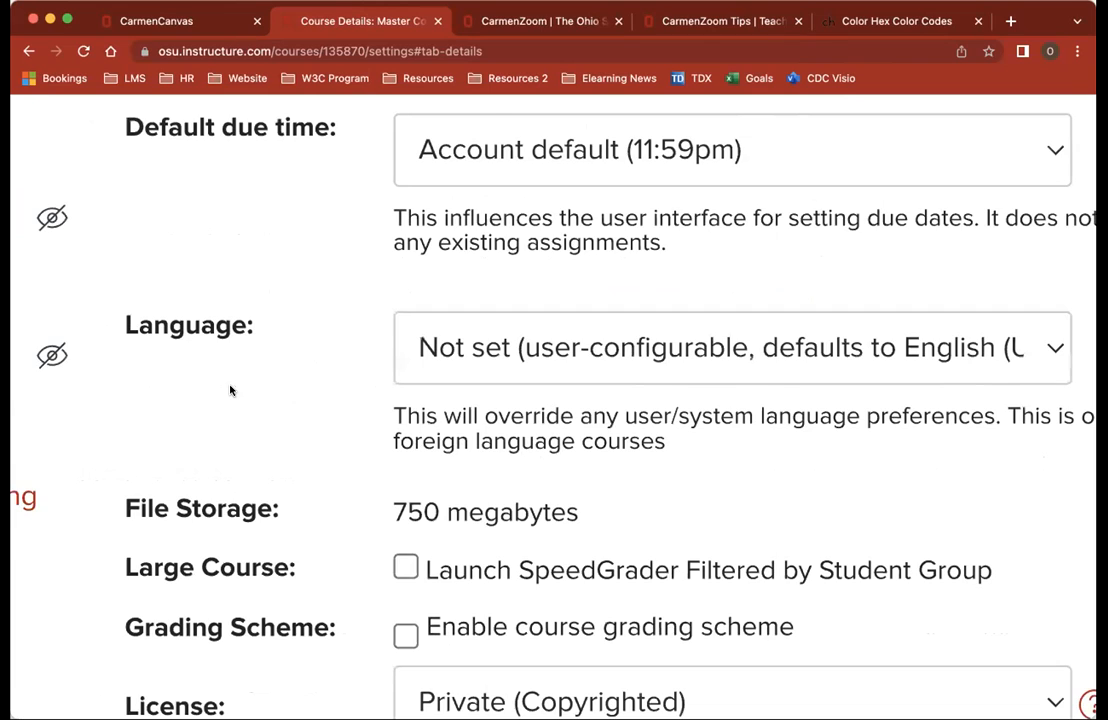
scroll(230, 390, "down", 3, "ctrl")
scroll(230, 390, "down", 5)
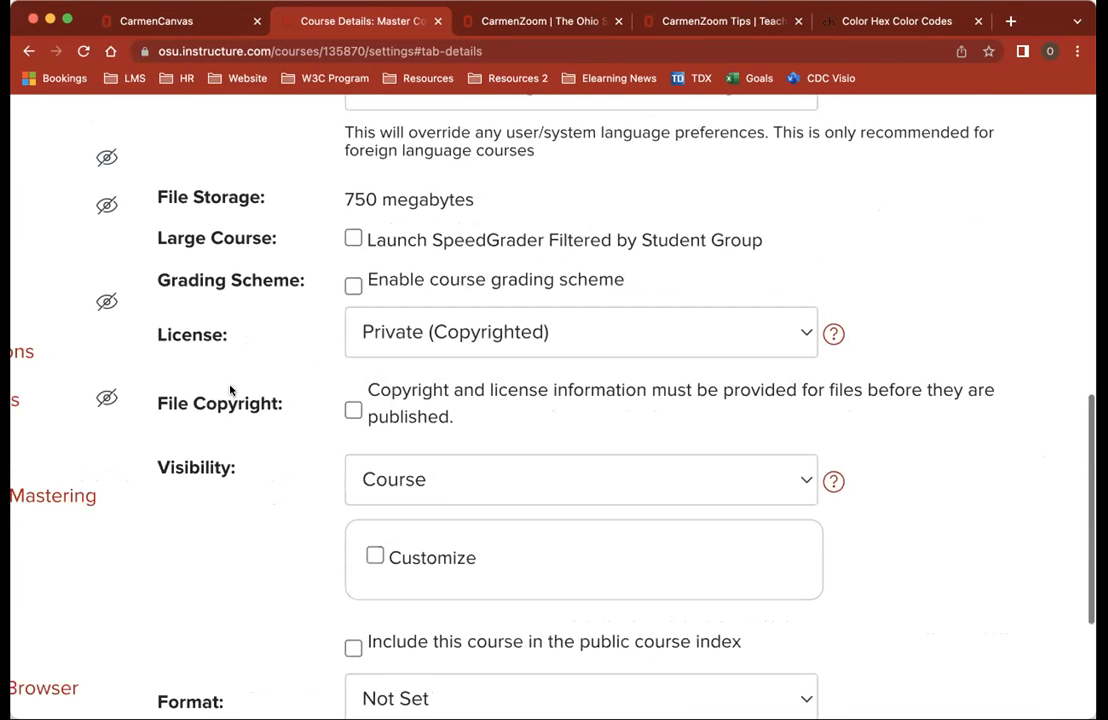
scroll(230, 390, "up", 2)
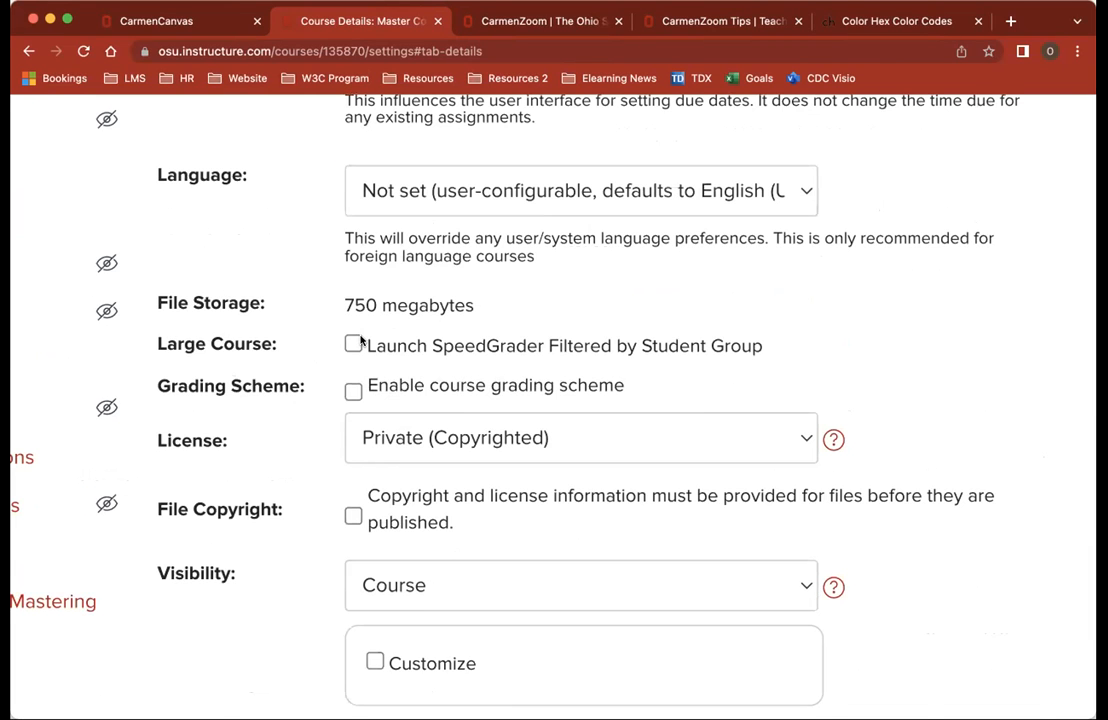
scroll(361, 340, "up", 2, "ctrl")
scroll(361, 340, "up", 2, "ctrl")
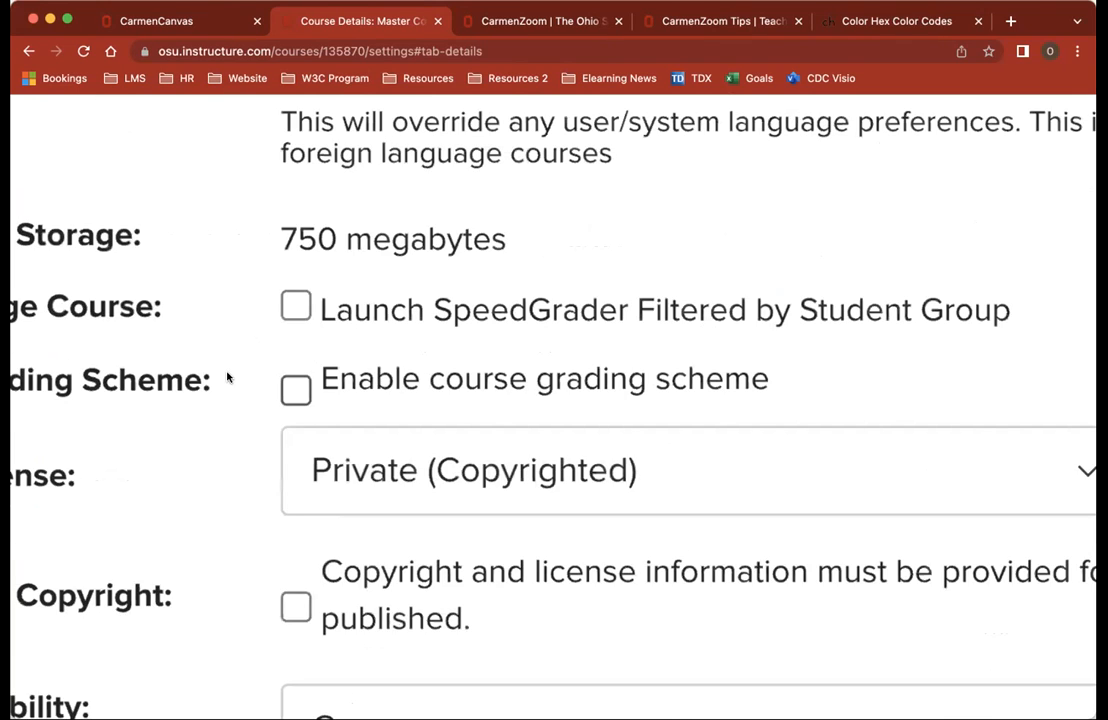
scroll(267, 378, "left", 2)
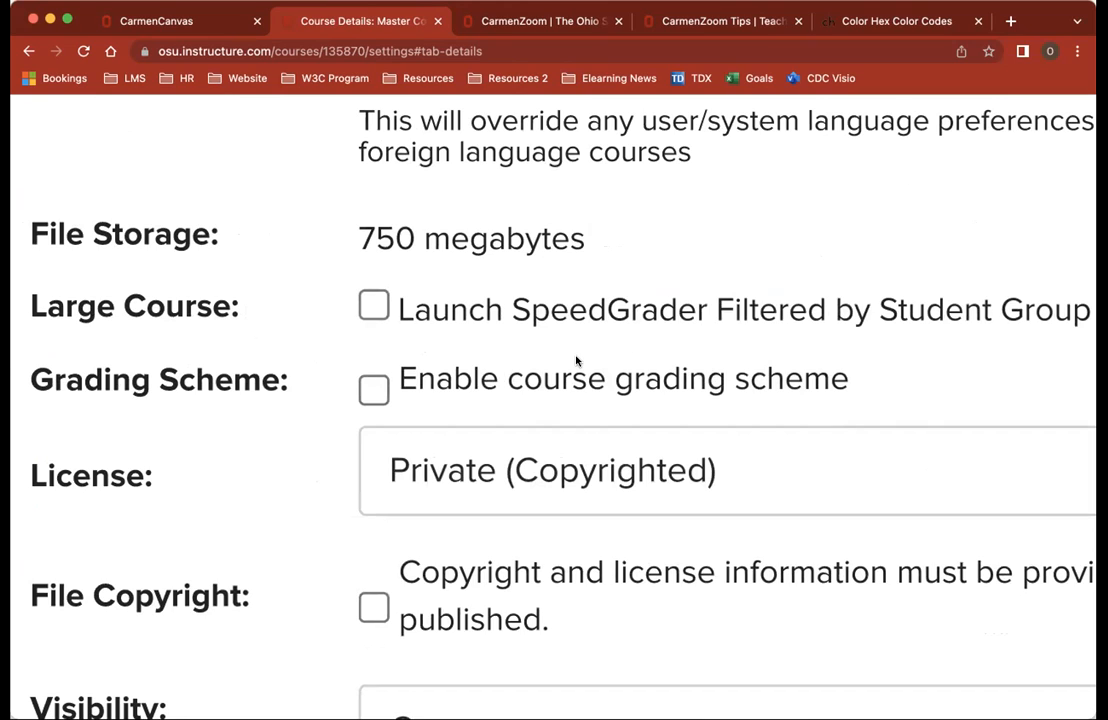
scroll(576, 361, "right", 2)
left_click(279, 304)
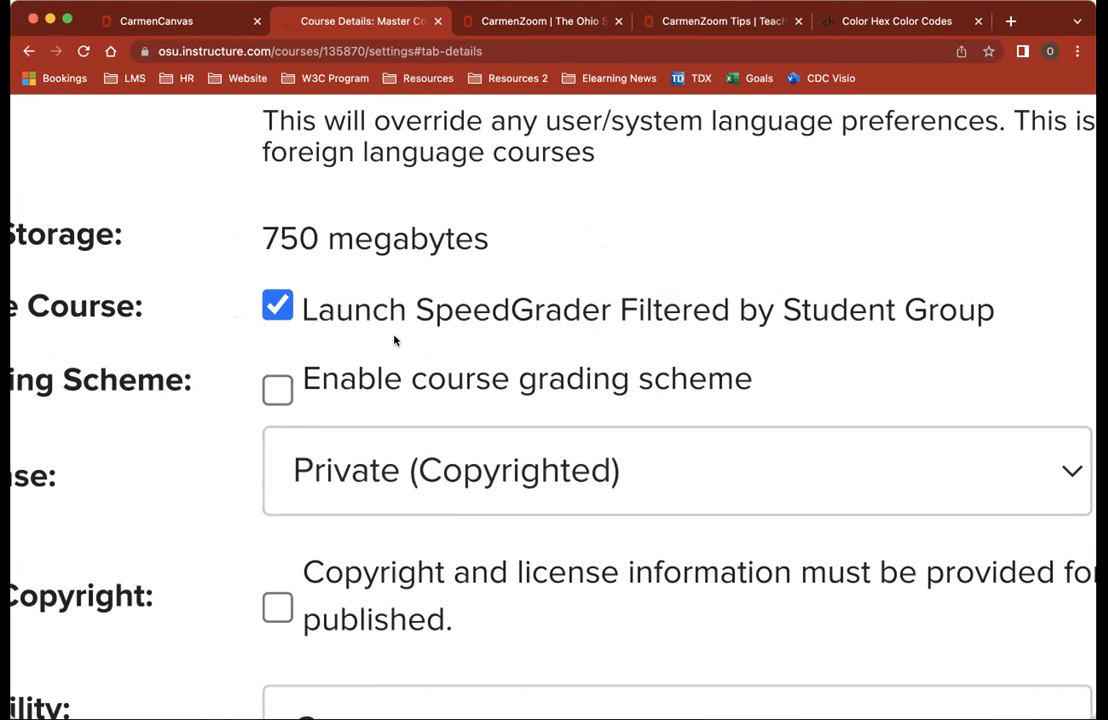
left_click(276, 311)
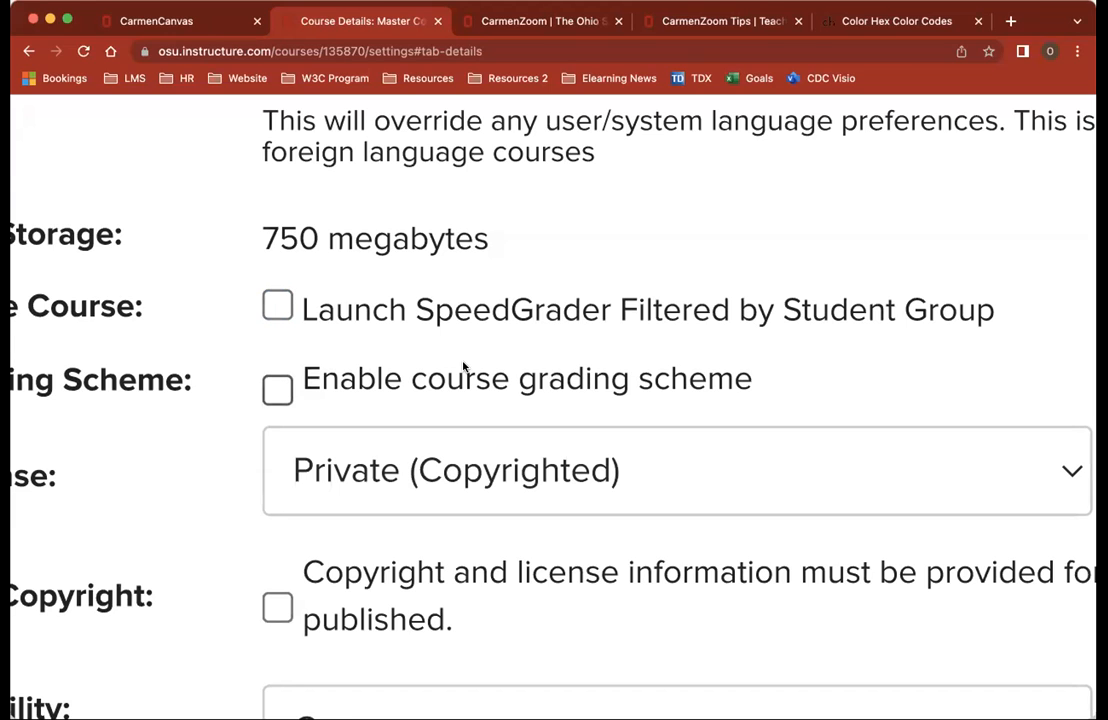
Review the remaining course details, from grading scheme and license to description, and save the updated course details
scroll(463, 367, "left", 2)
scroll(463, 367, "left", 3)
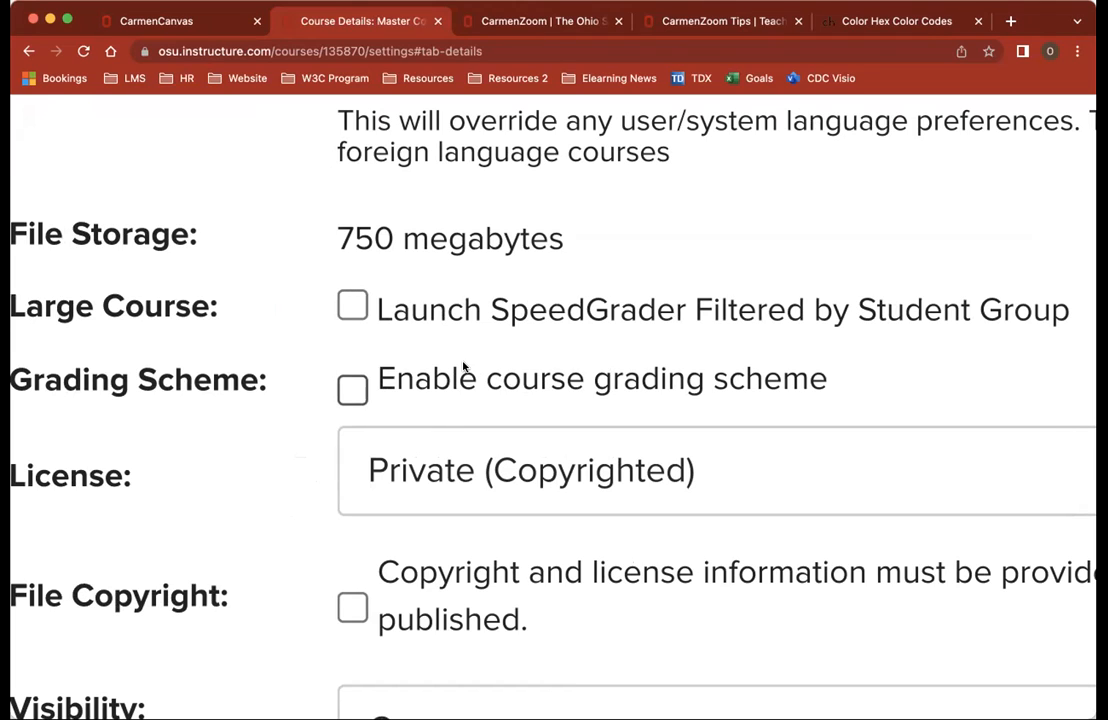
scroll(463, 367, "down", 3)
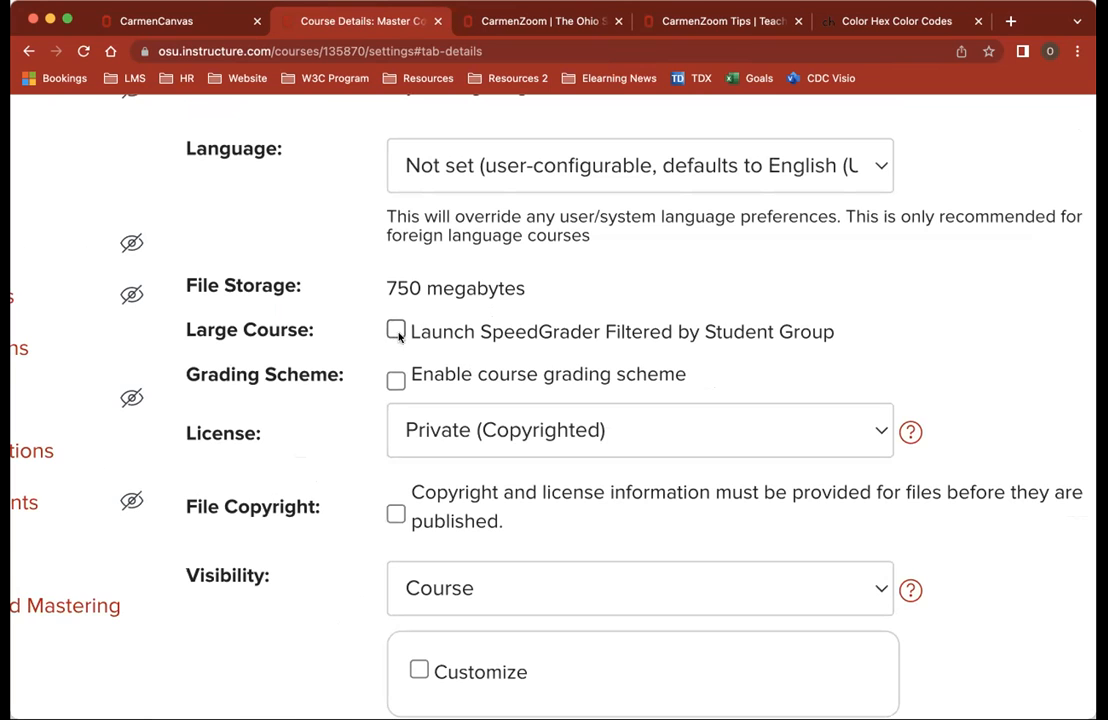
scroll(527, 368, "down", 5)
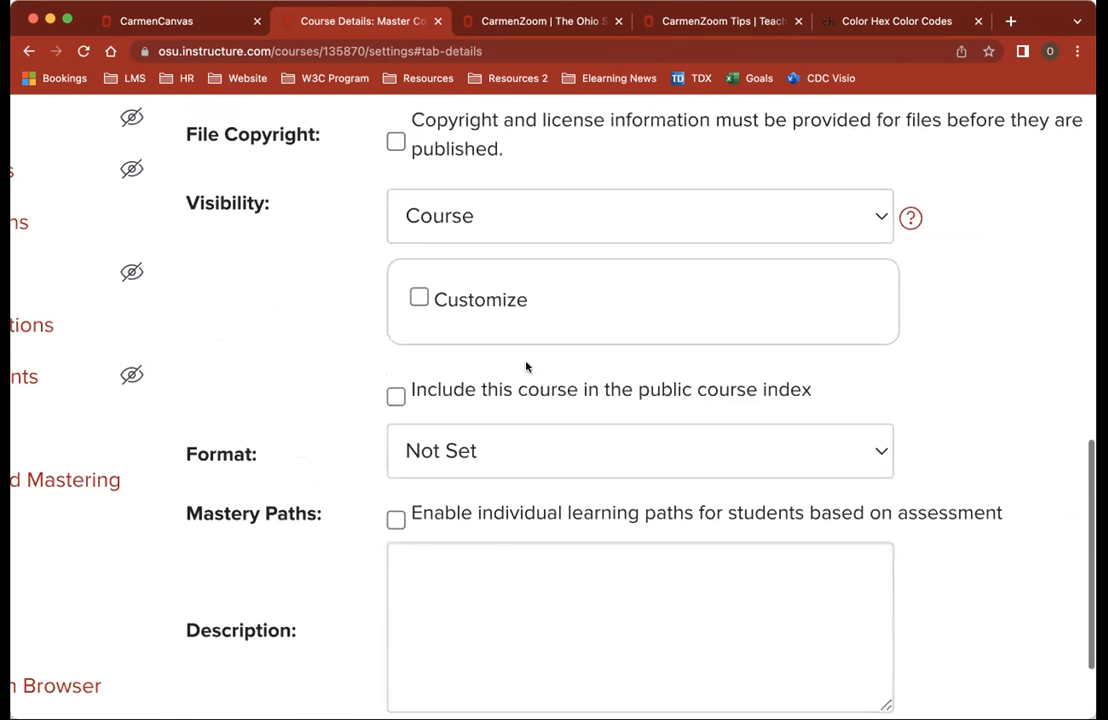
scroll(527, 368, "down", 5)
scroll(527, 368, "up", 3)
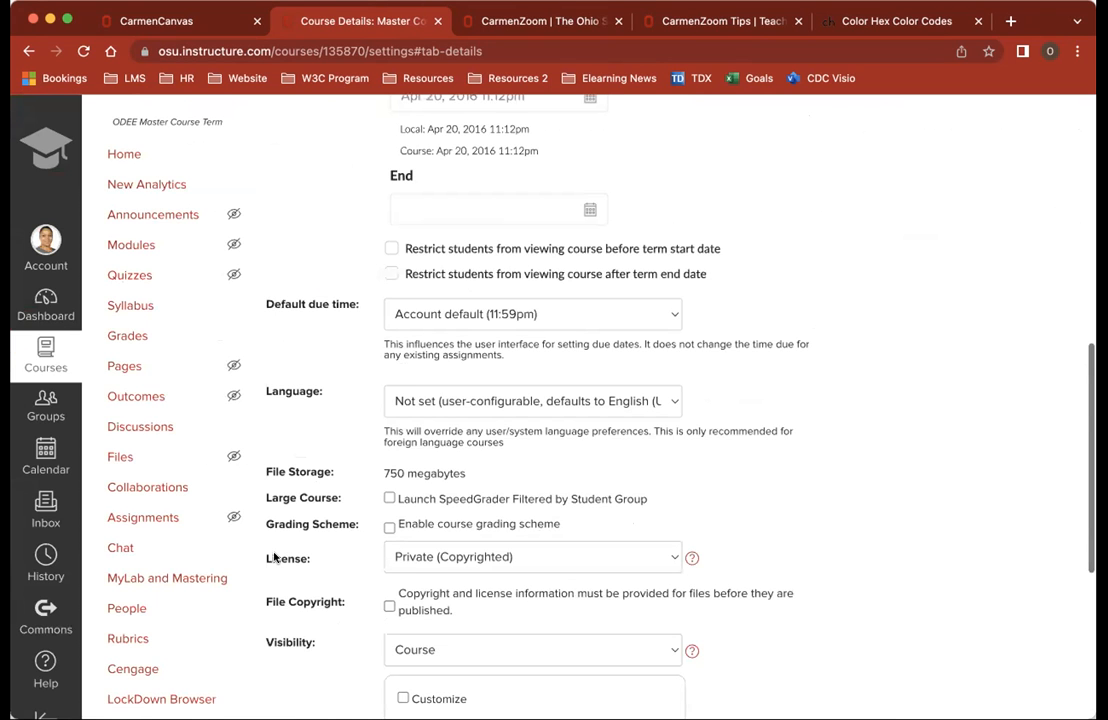
scroll(273, 558, "up", 8)
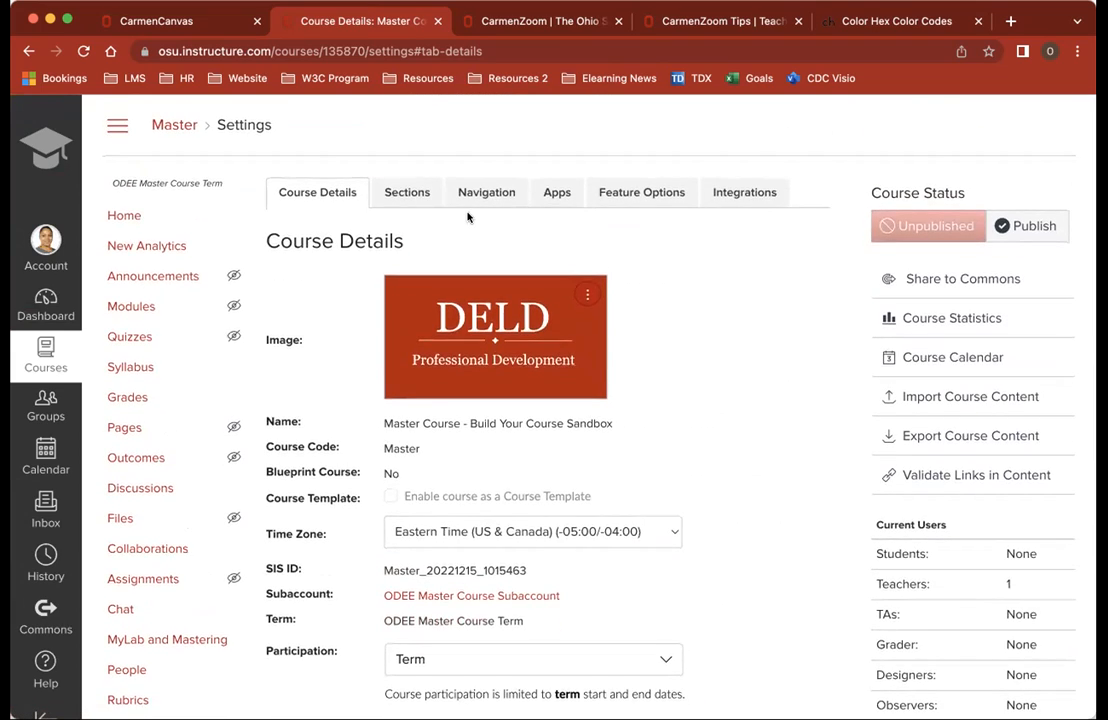
scroll(671, 335, "down", 10)
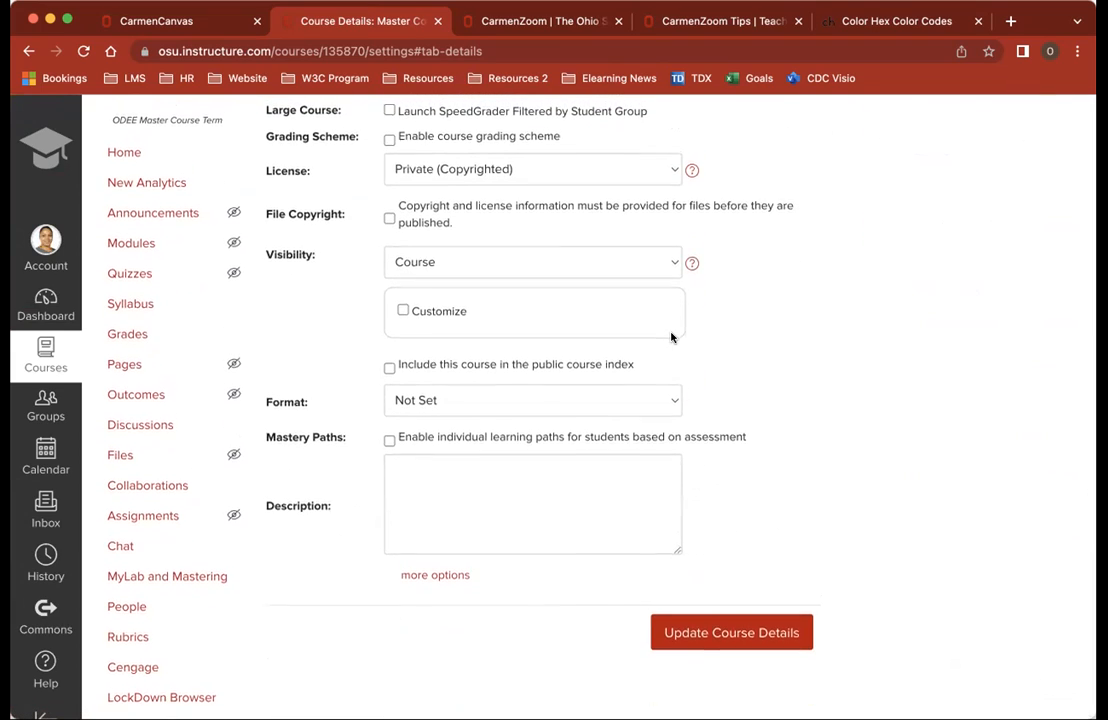
left_click(712, 637)
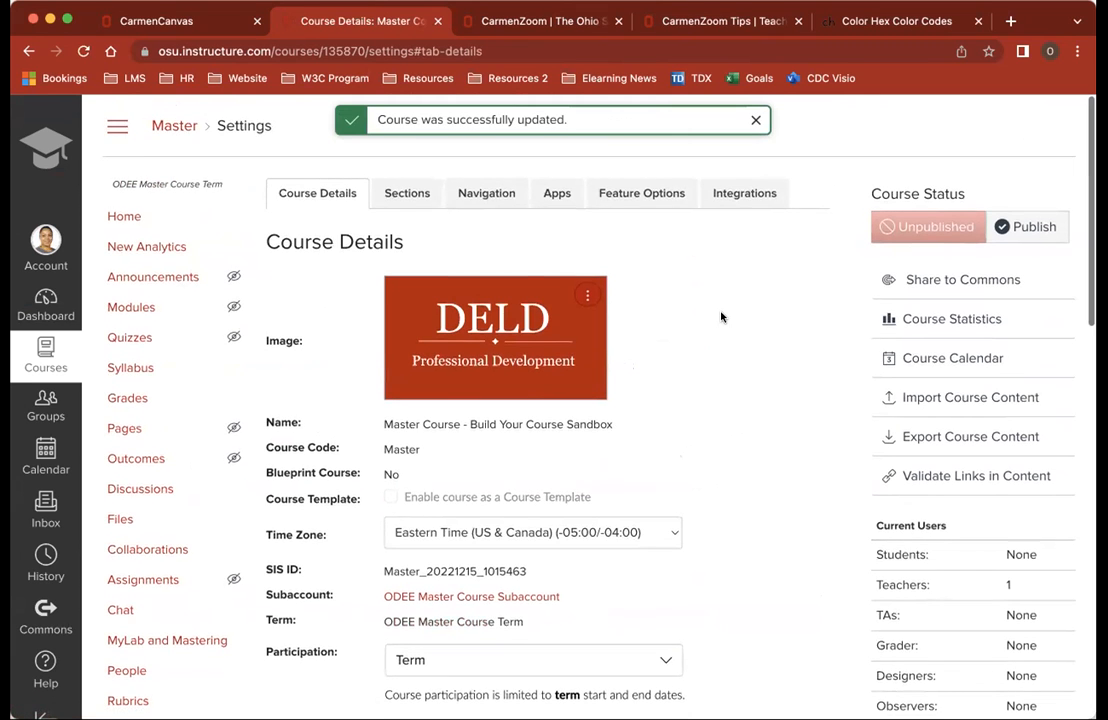
Open the course navigation settings and disable the SEI Center (Instructors) item
left_click(484, 195)
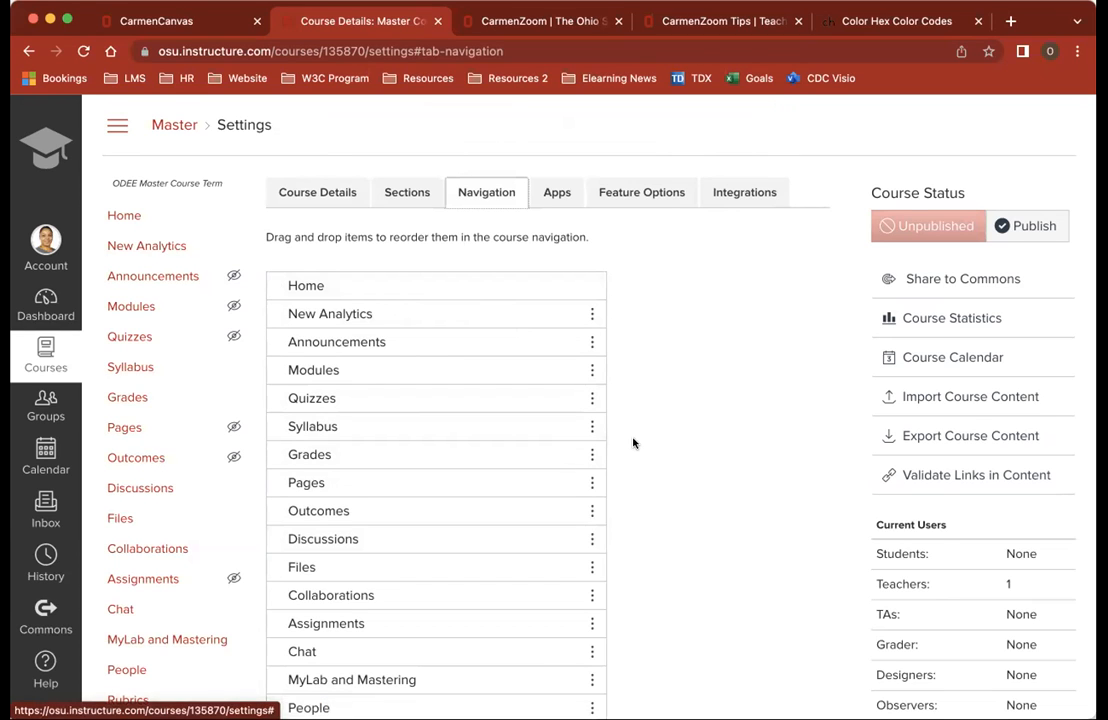
scroll(633, 443, "down", 2)
scroll(633, 443, "down", 1)
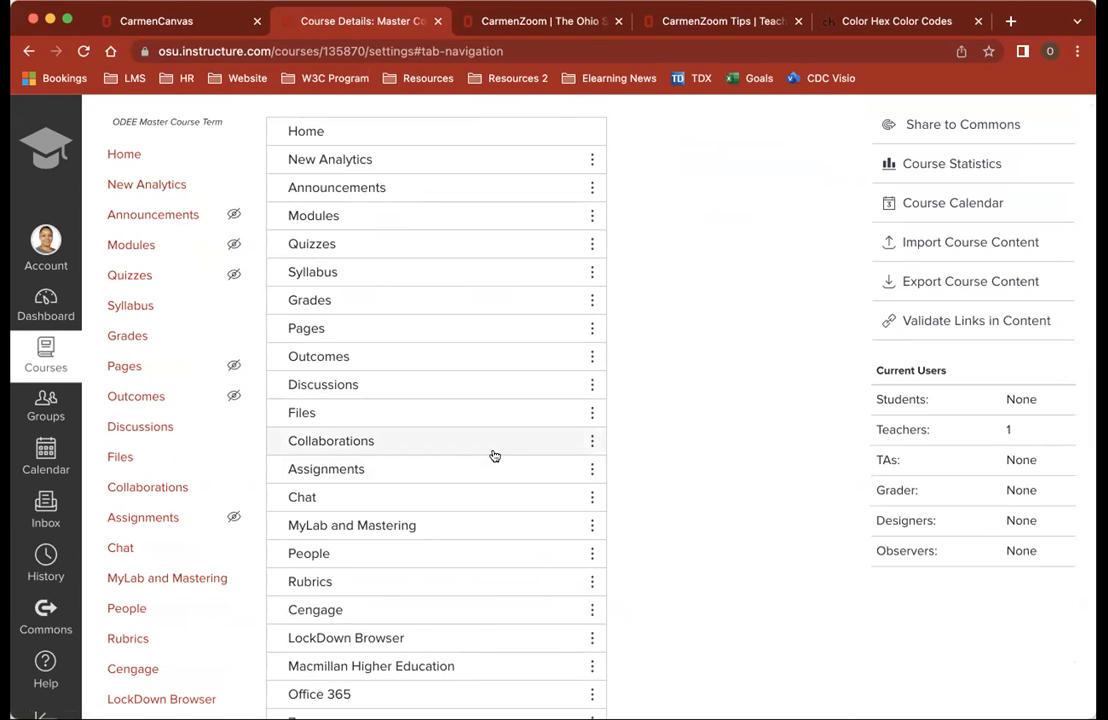
scroll(492, 455, "down", 5)
scroll(492, 455, "up", 3)
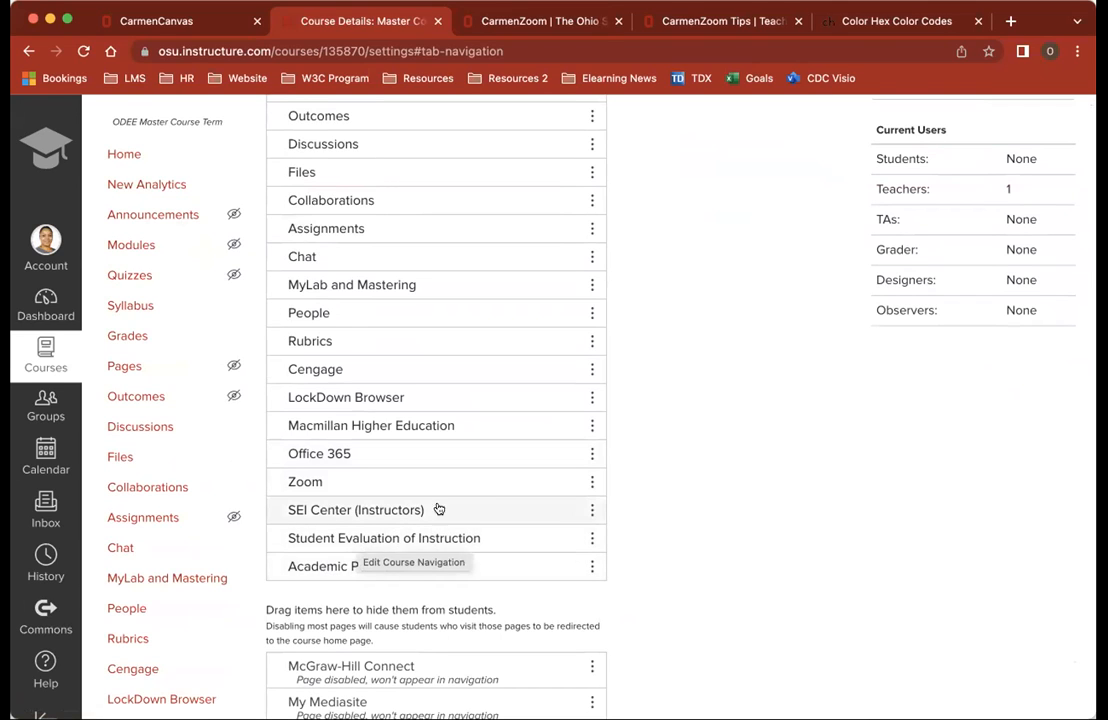
left_click(591, 510)
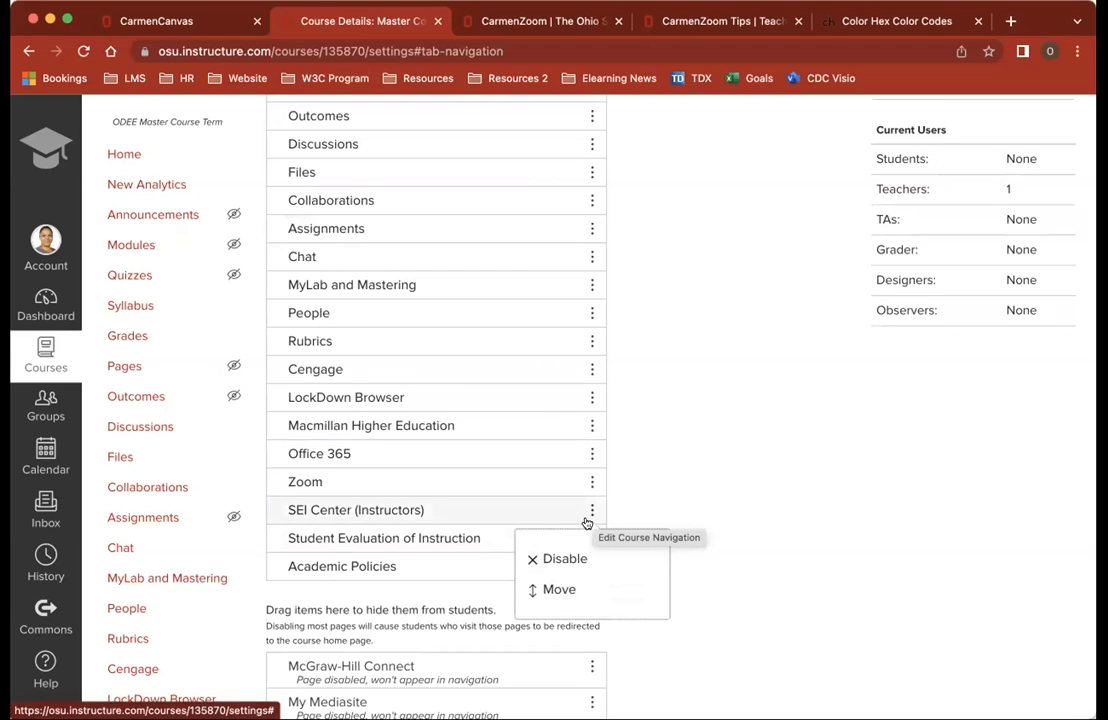
left_click(568, 559)
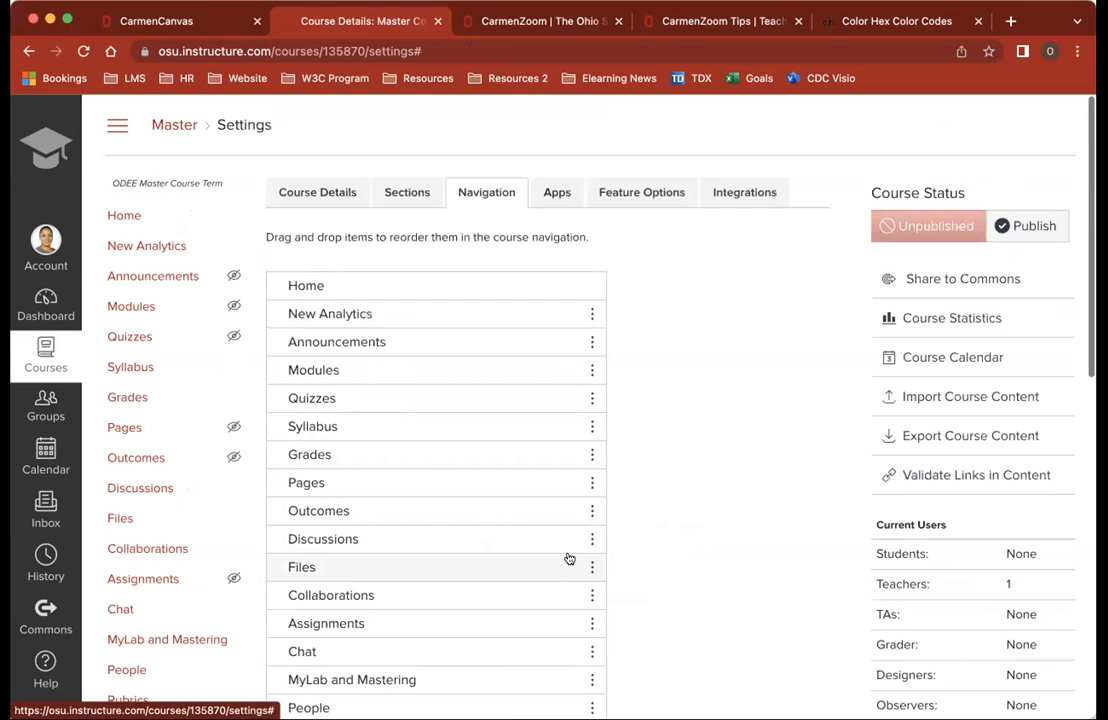
Hide Office 365, Macmillan Higher Education, Cengage, Rubrics, and MyLab and Mastering from students in the course navigation
scroll(514, 549, "down", 4)
scroll(516, 551, "down", 5)
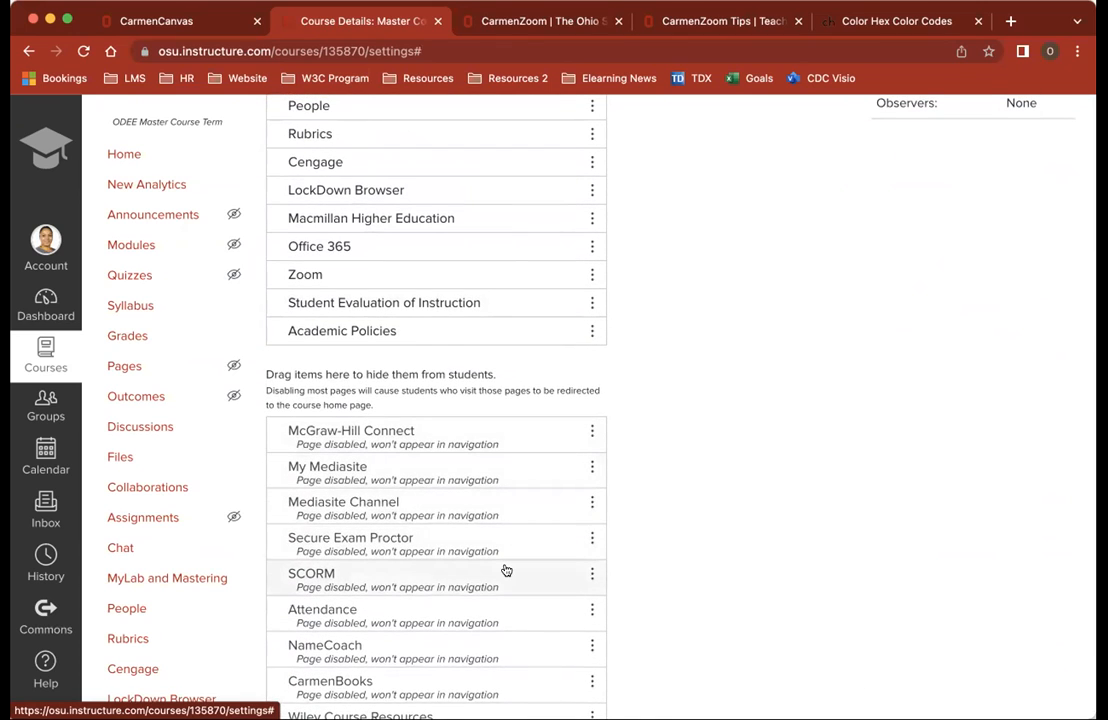
scroll(504, 571, "down", 1)
scroll(504, 571, "up", 2)
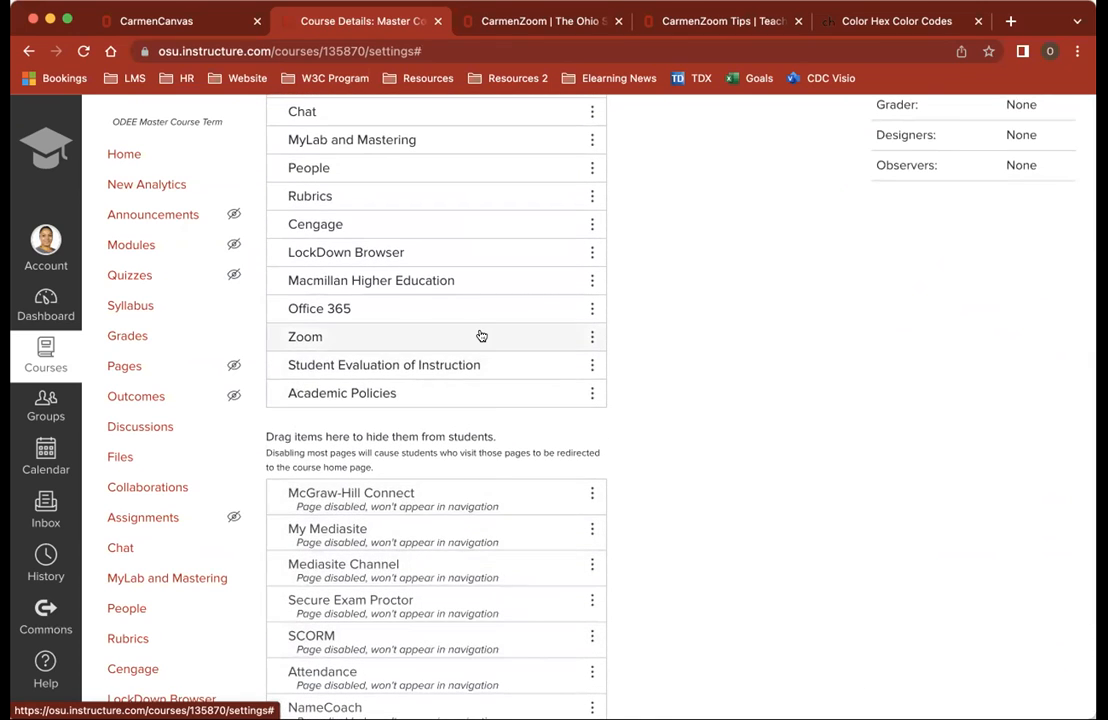
left_click_drag(410, 304, 408, 467)
left_click_drag(417, 286, 403, 452)
left_click_drag(398, 255, 376, 414)
scroll(376, 410, "up", 2)
left_click_drag(383, 529, 448, 359)
left_click_drag(385, 327, 366, 520)
left_click_drag(366, 302, 366, 484)
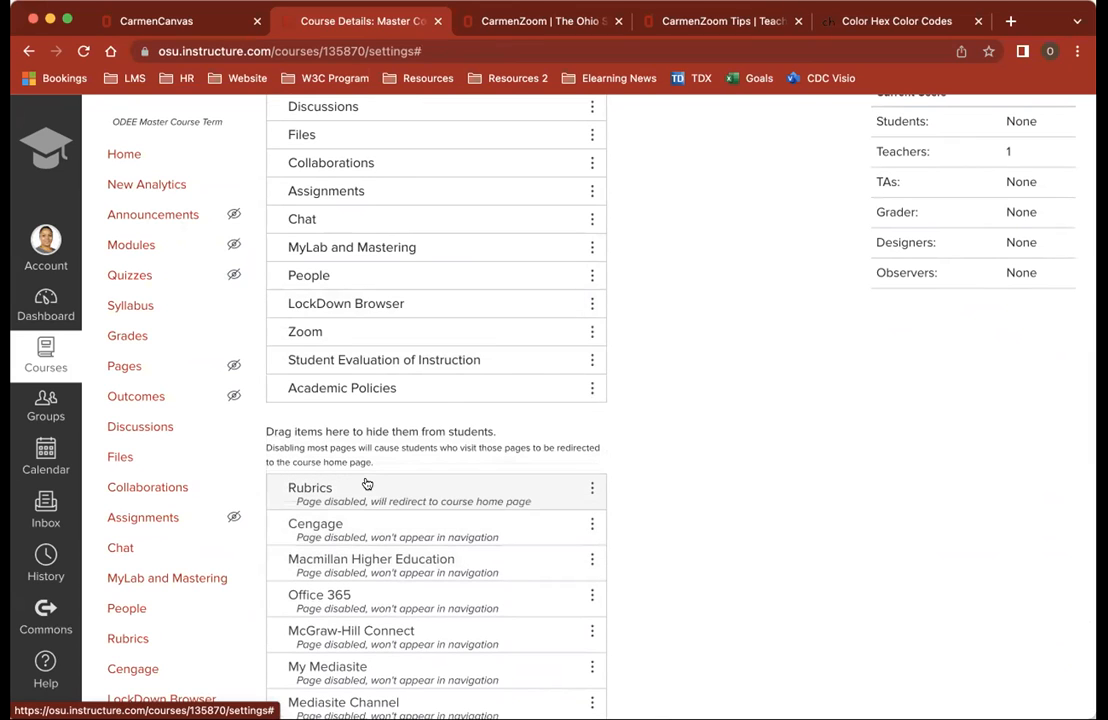
left_click_drag(399, 250, 435, 470)
Move Assignments, Collaborations, Discussions and Files into the list of navigation items hidden from students
scroll(429, 400, "up", 2)
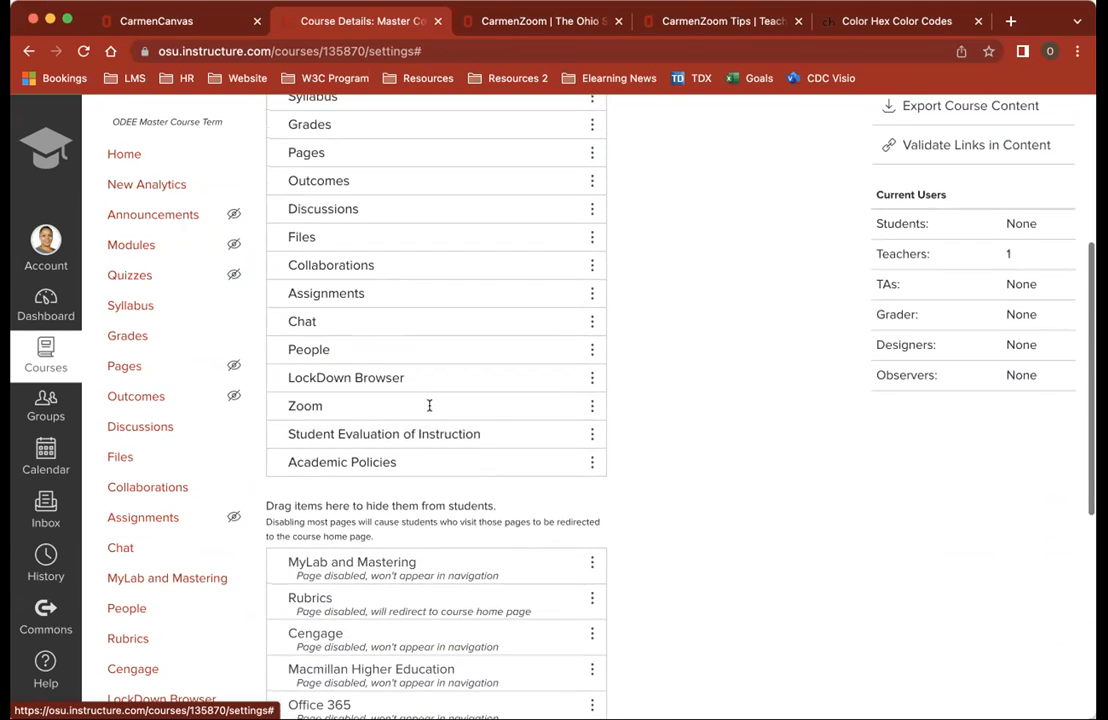
left_click_drag(413, 292, 392, 528)
left_click_drag(398, 265, 378, 493)
left_click_drag(381, 211, 349, 495)
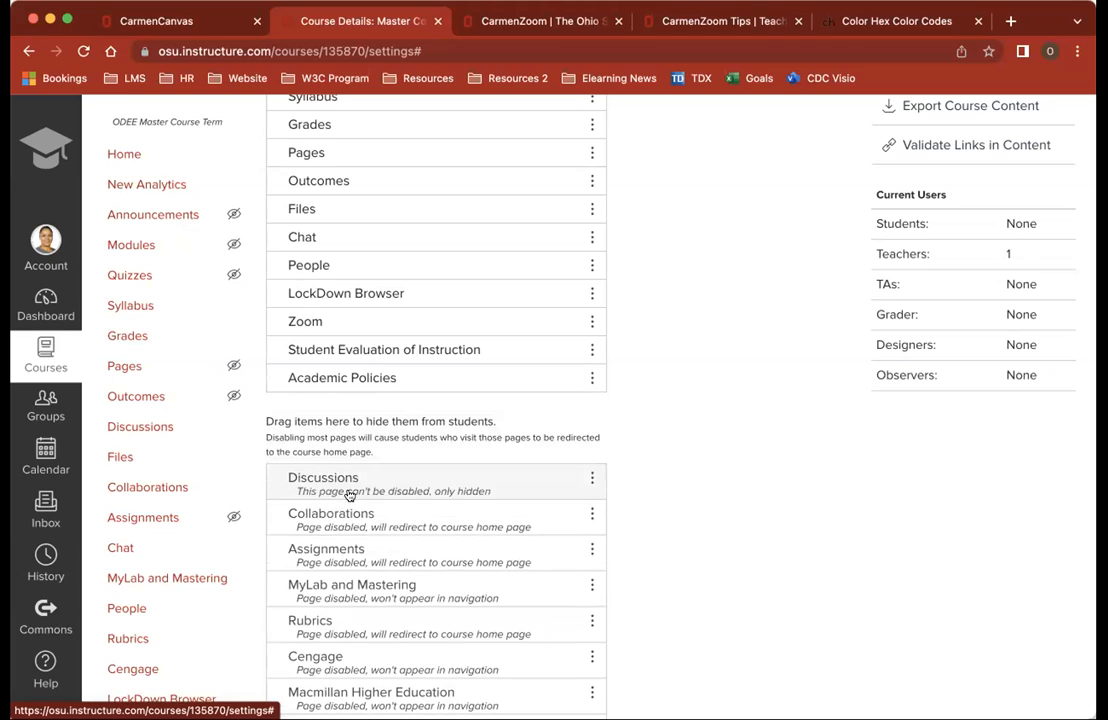
left_click_drag(368, 220, 352, 424)
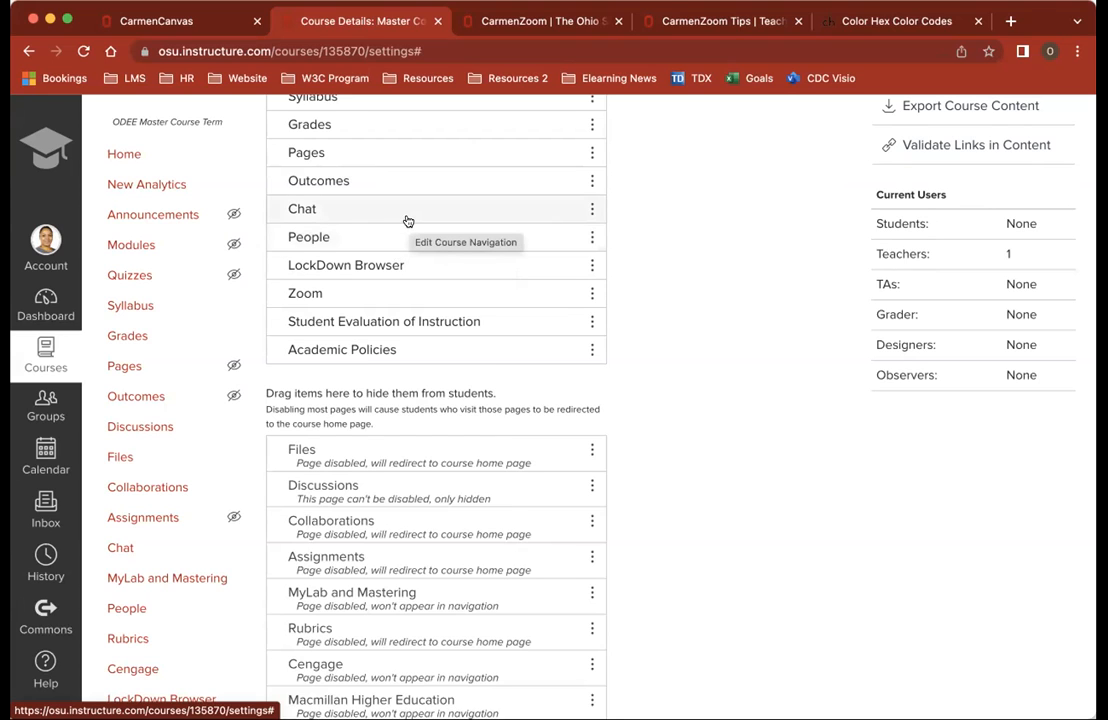
Move Chat, Outcomes, Pages and New Analytics into the list of navigation items hidden from students
scroll(406, 220, "up", 2)
left_click_drag(388, 284, 373, 492)
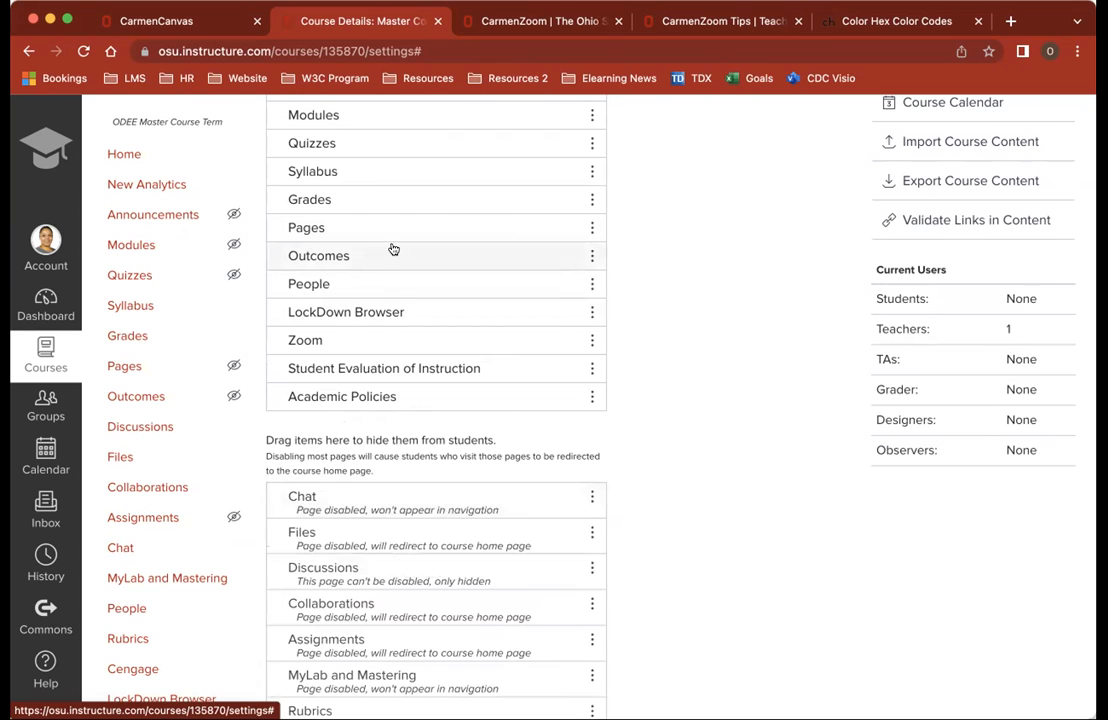
scroll(392, 248, "up", 2)
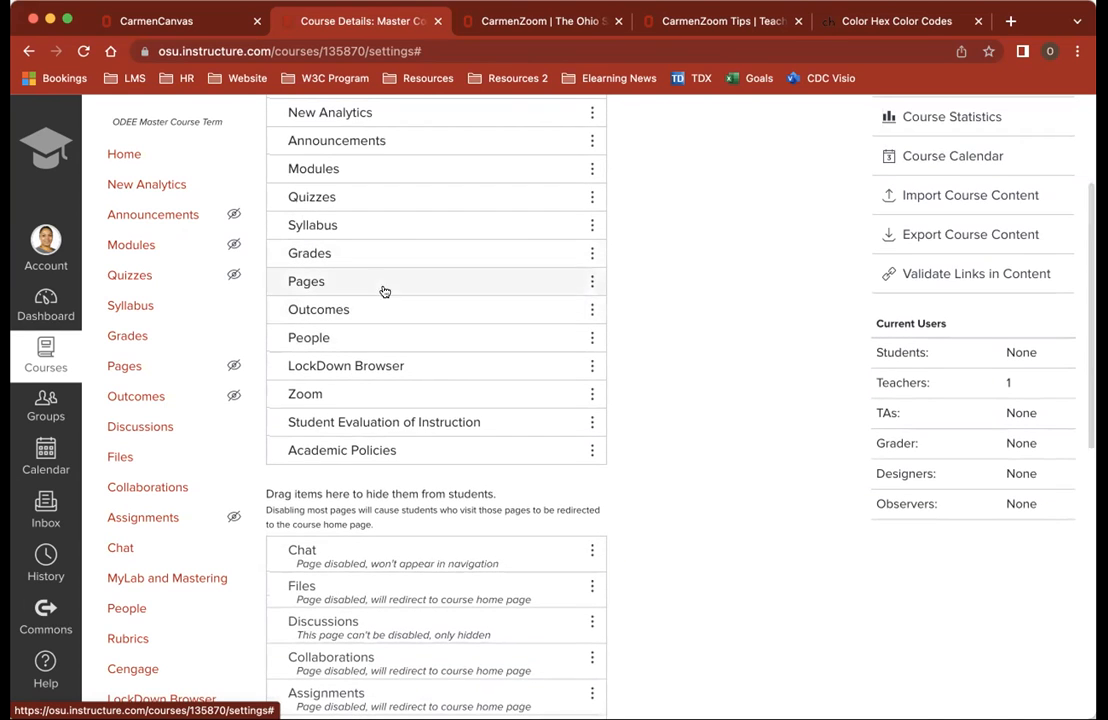
left_click_drag(383, 308, 359, 517)
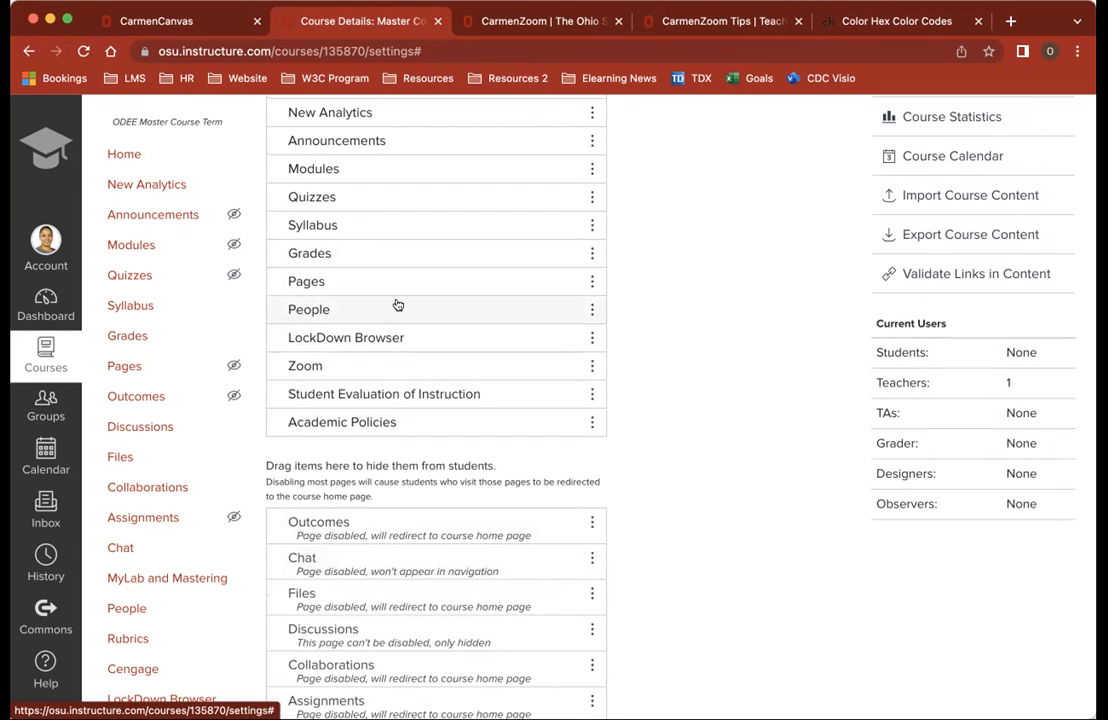
left_click_drag(409, 287, 382, 497)
scroll(422, 232, "up", 2)
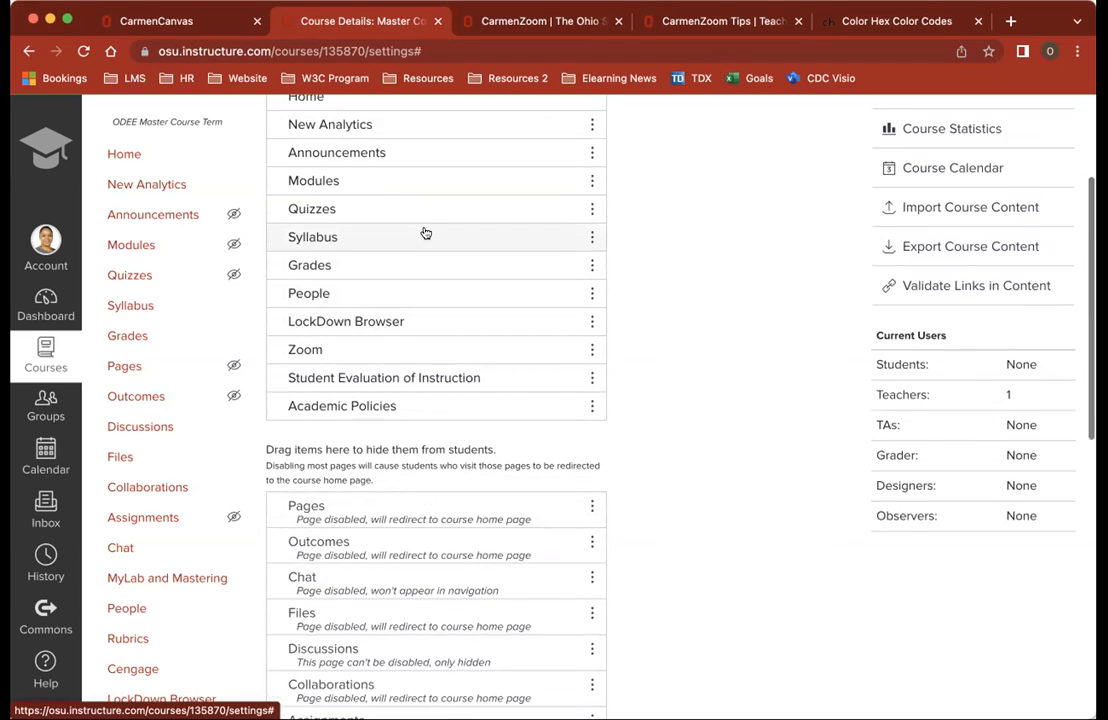
left_click_drag(410, 180, 389, 505)
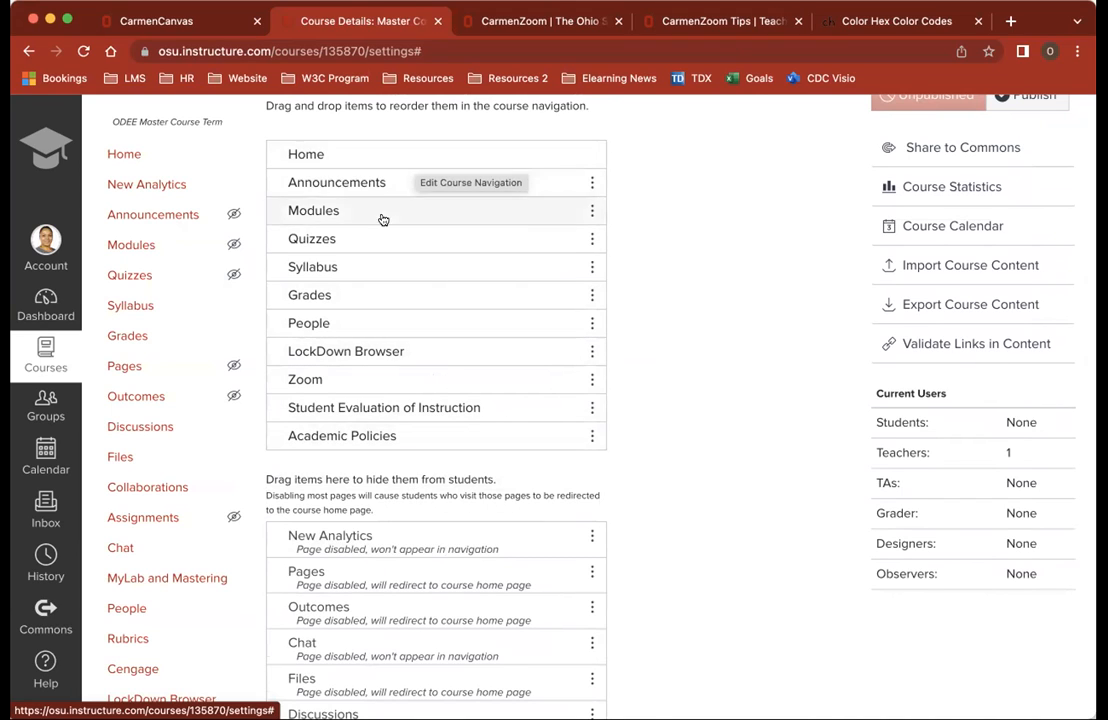
Place Syllabus directly after Home, Zoom after Announcements and People before Grades in the course navigation, and hide Quizzes from students
left_click_drag(341, 270, 344, 176)
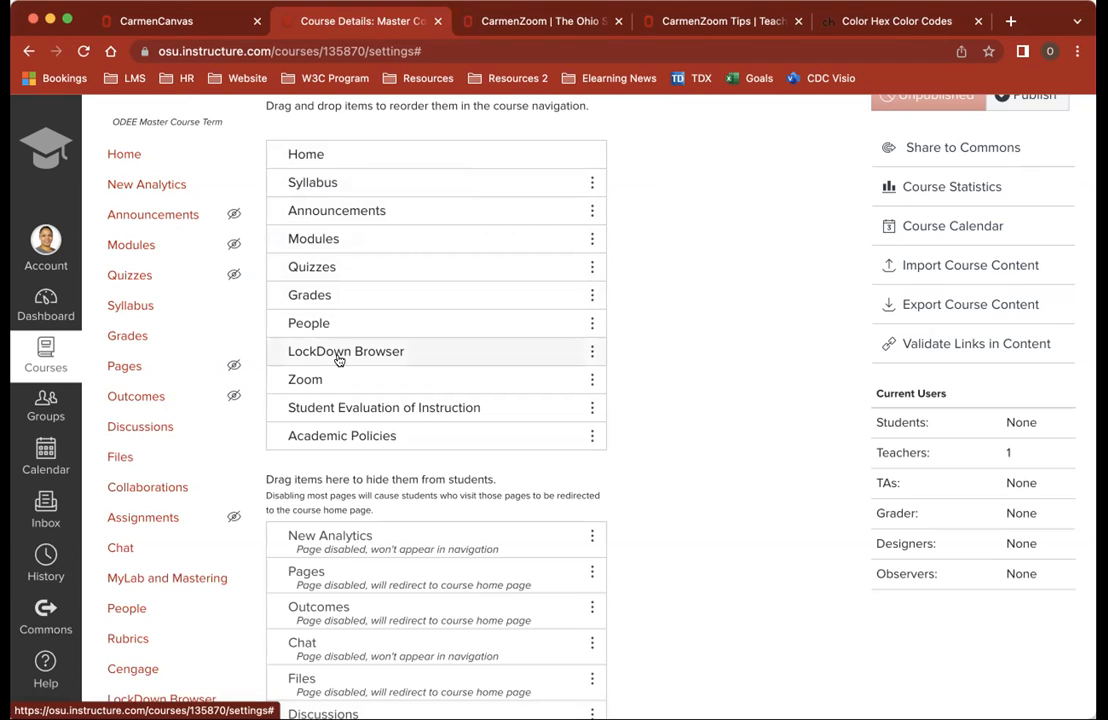
left_click_drag(329, 387, 349, 232)
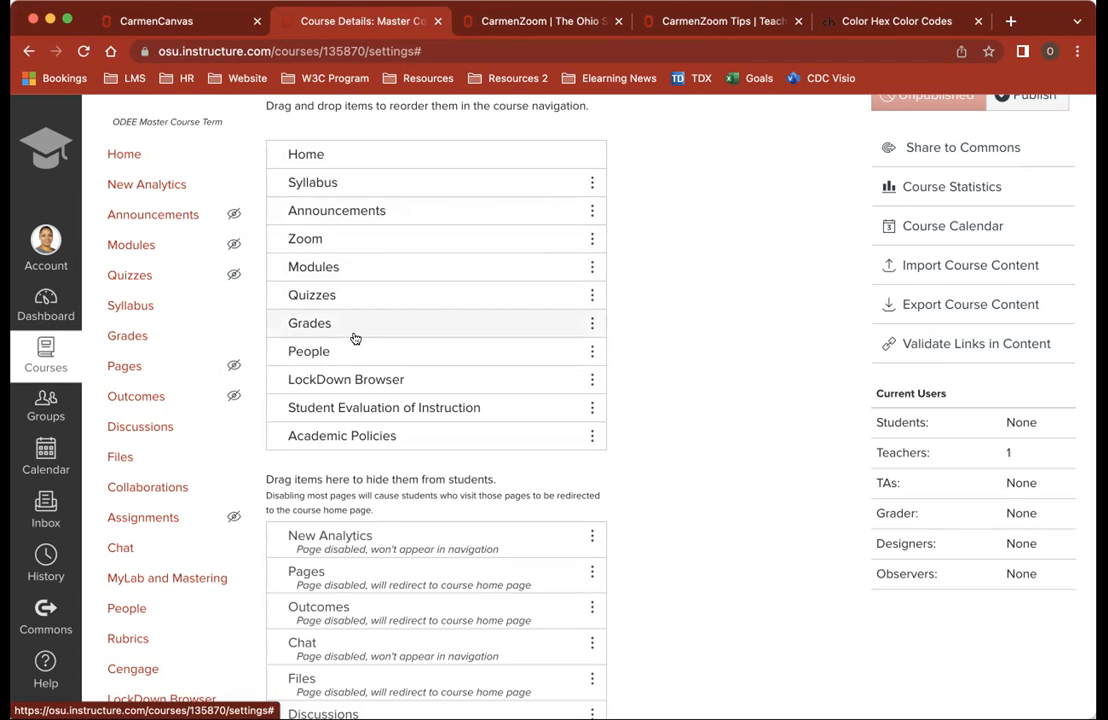
left_click_drag(354, 300, 344, 508)
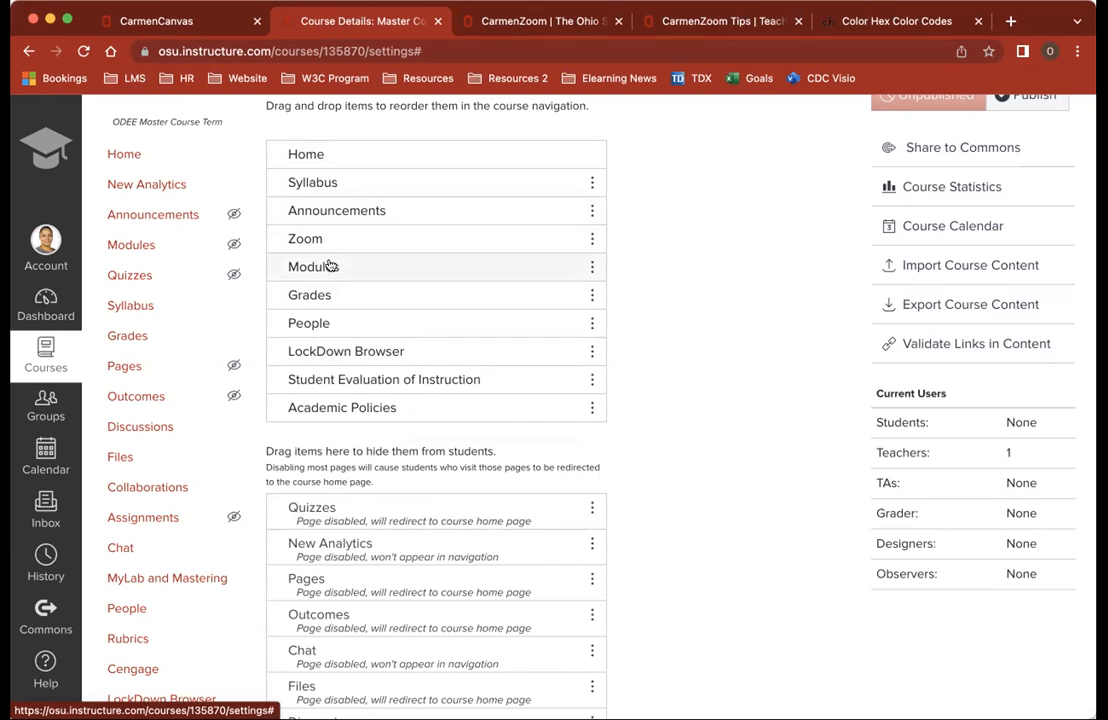
left_click_drag(321, 324, 321, 292)
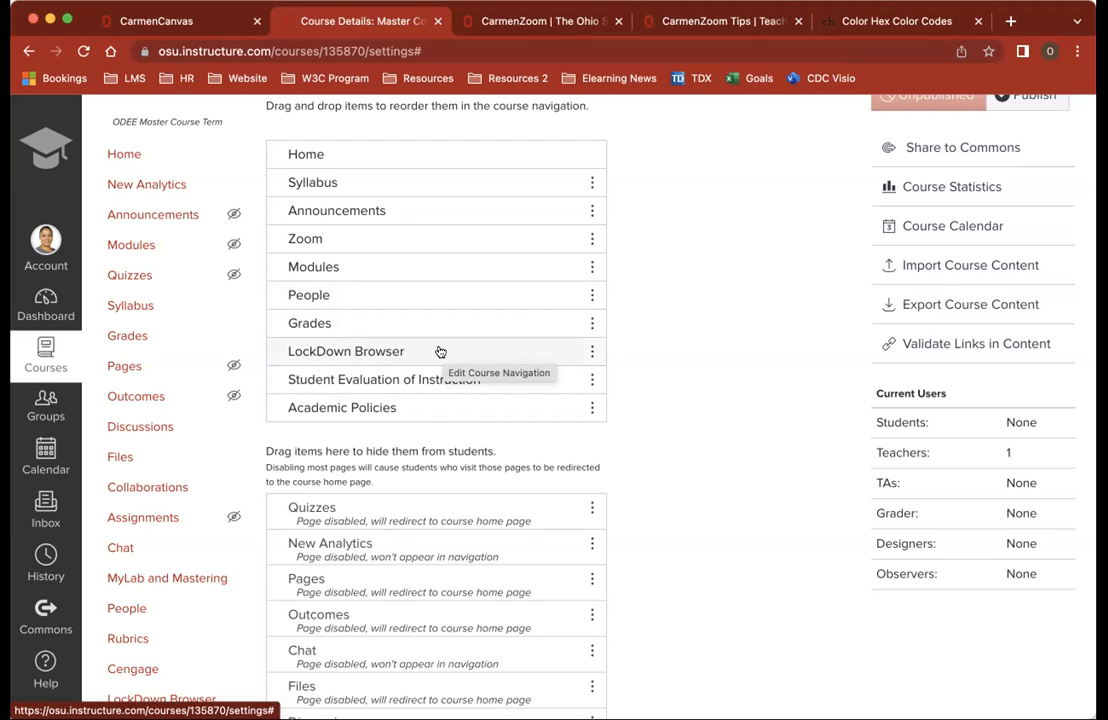
Move LockDown Browser into the items hidden from students in the course navigation and save the navigation changes
left_click_drag(440, 352, 421, 483)
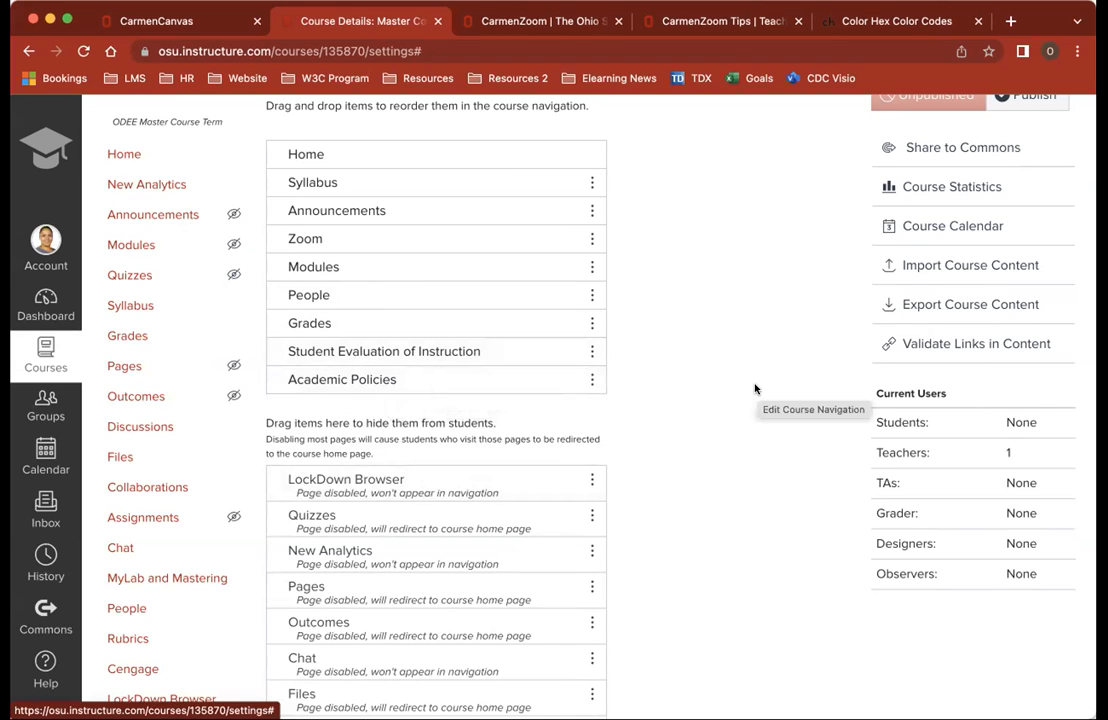
scroll(755, 389, "down", 10)
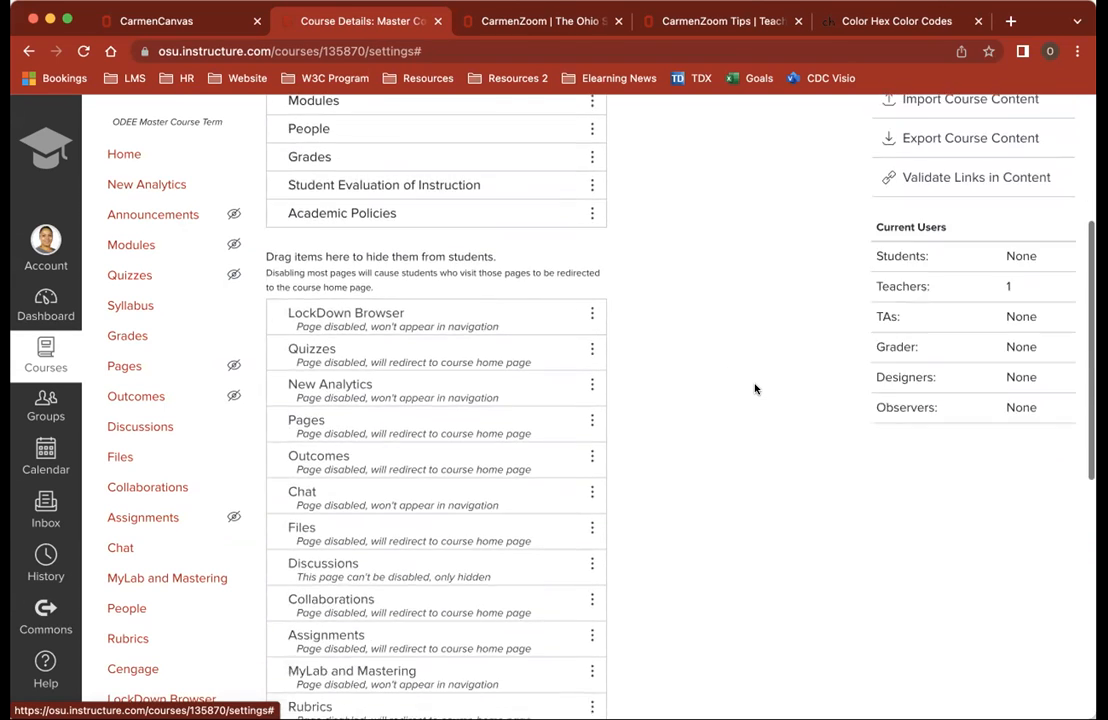
left_click(284, 666)
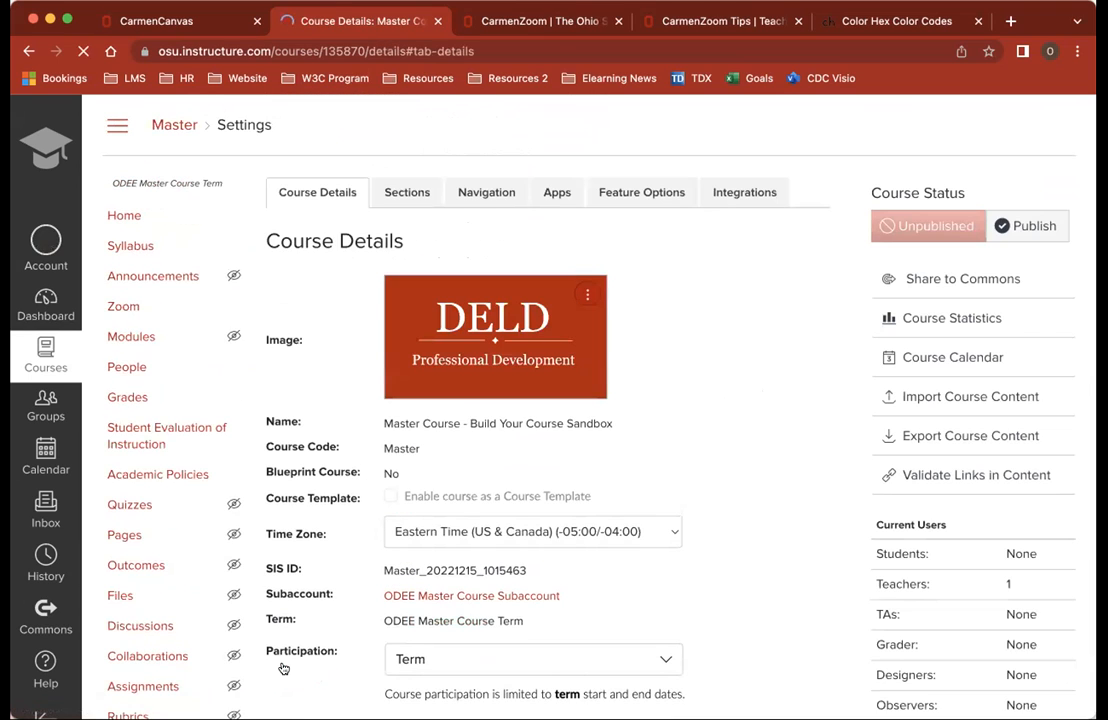
Preview the course home page and its navigation in Student View, and return to the instructor view
left_click(126, 217)
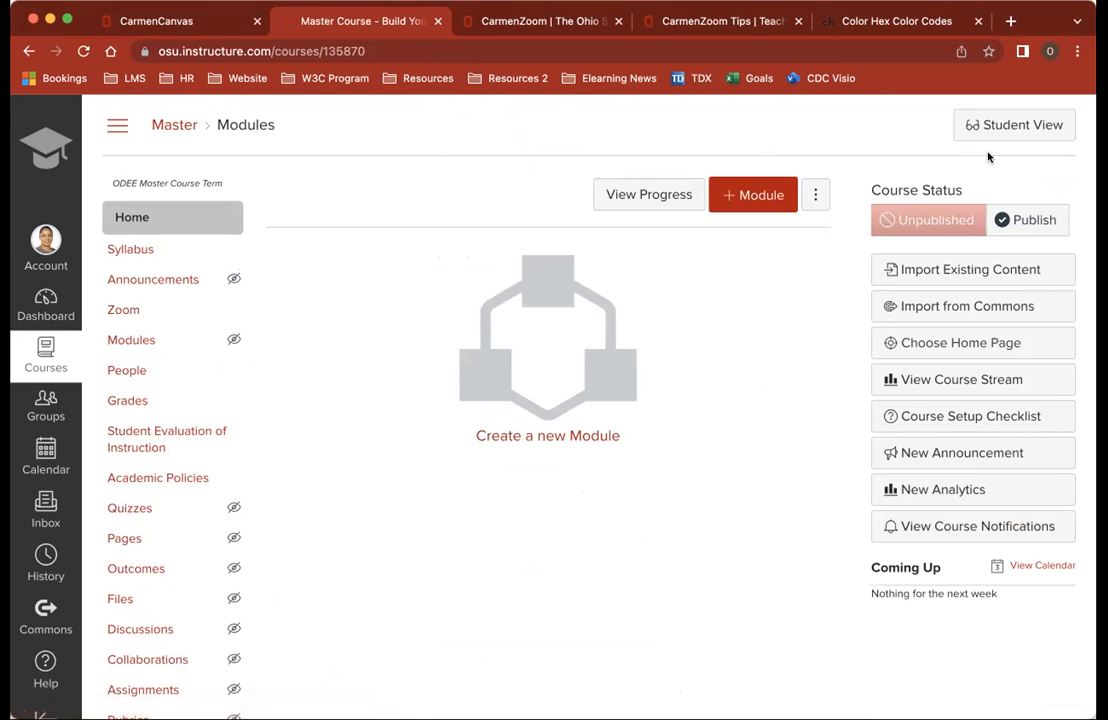
left_click(1021, 125)
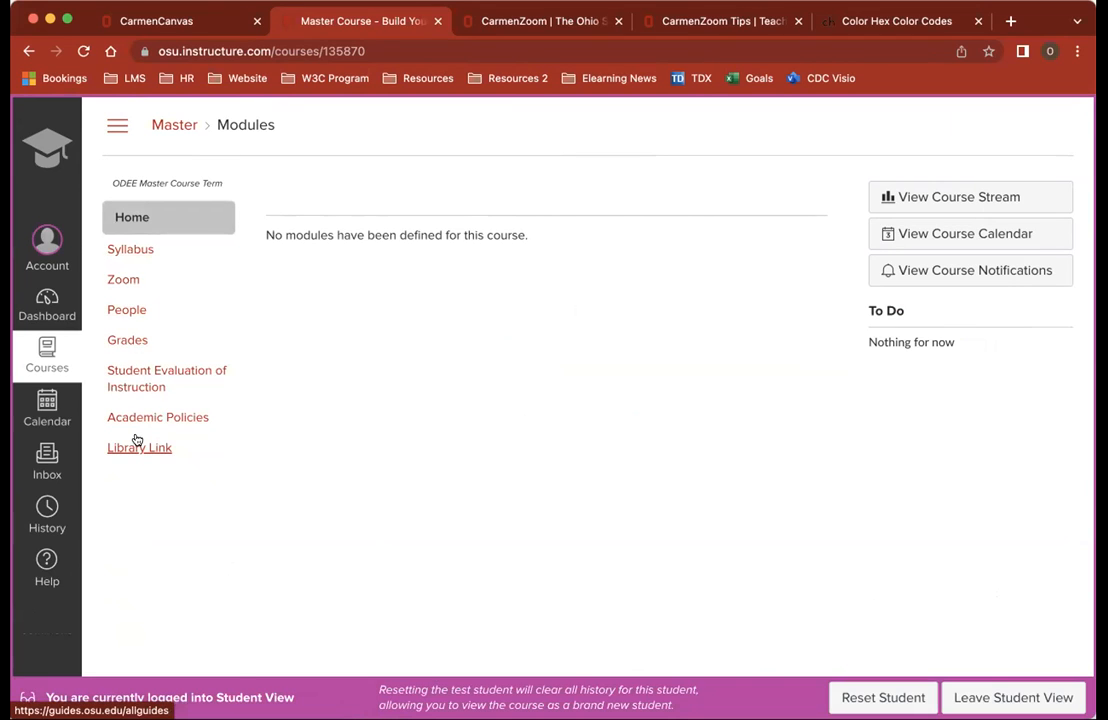
left_click(980, 699)
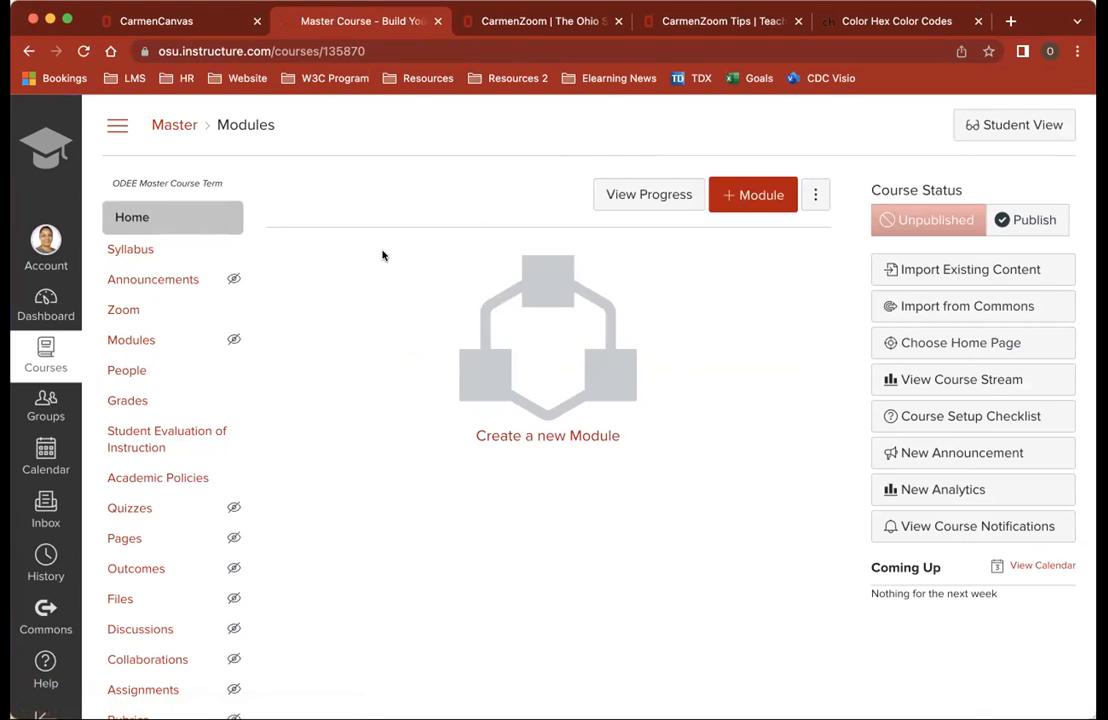
Upload the course materials, including 17DOGS-superJumbo.jpg, Learning Objectives.pdf and the EHE syllabus template, to the course's Files area
left_click(119, 598)
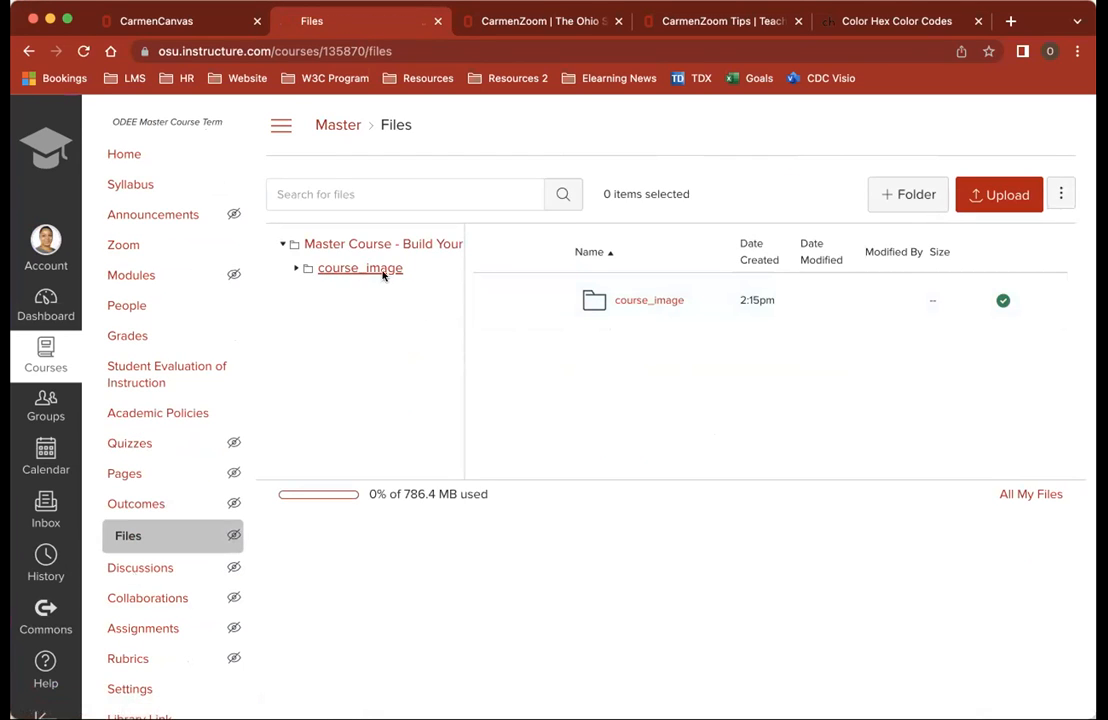
left_click(985, 196)
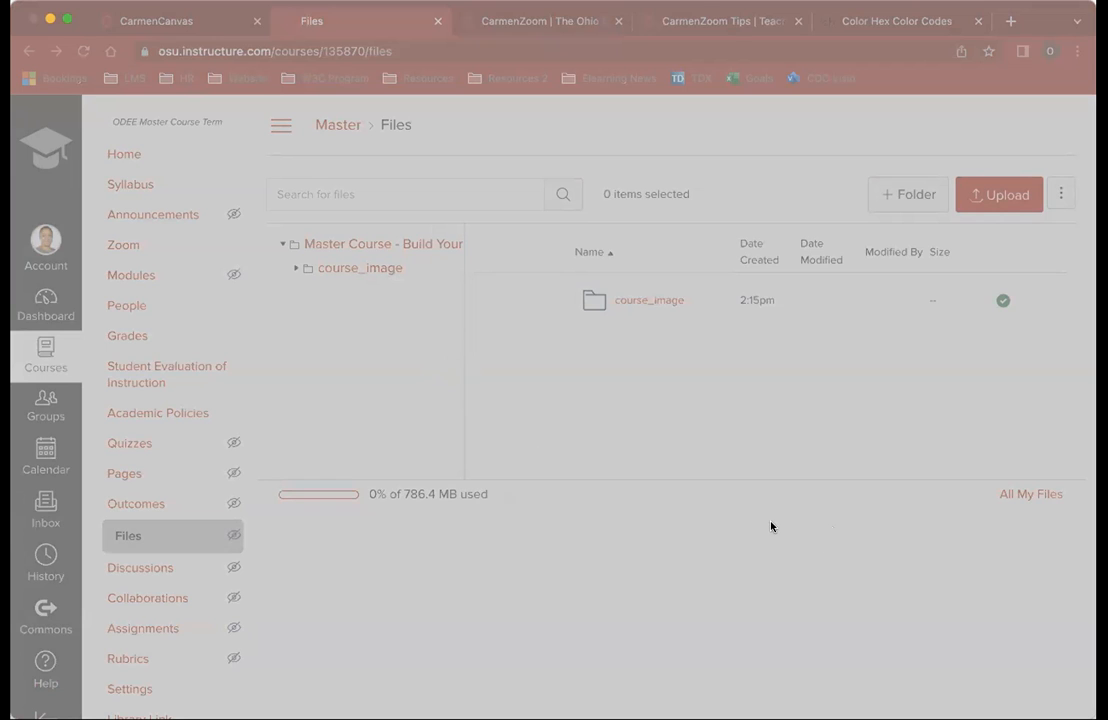
left_click(852, 530)
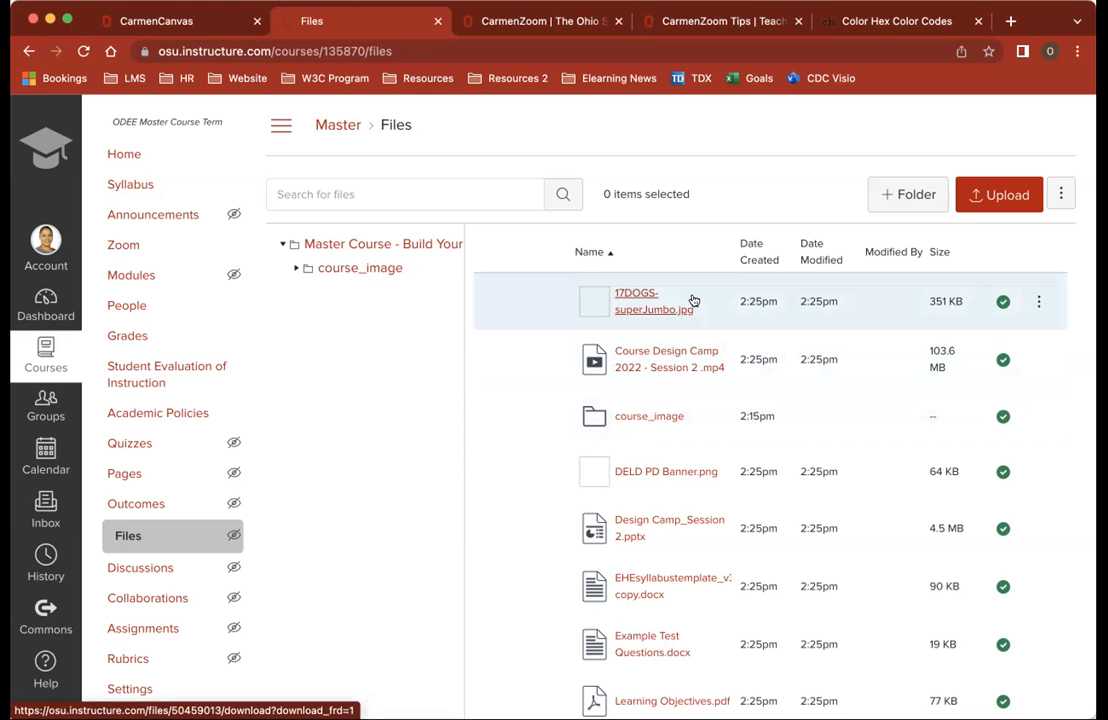
Rename the file 17DOGS-superJumbo.jpg as Mod1-01-Puppy_Dog_Eyes.jpg
scroll(694, 300, "up", 5)
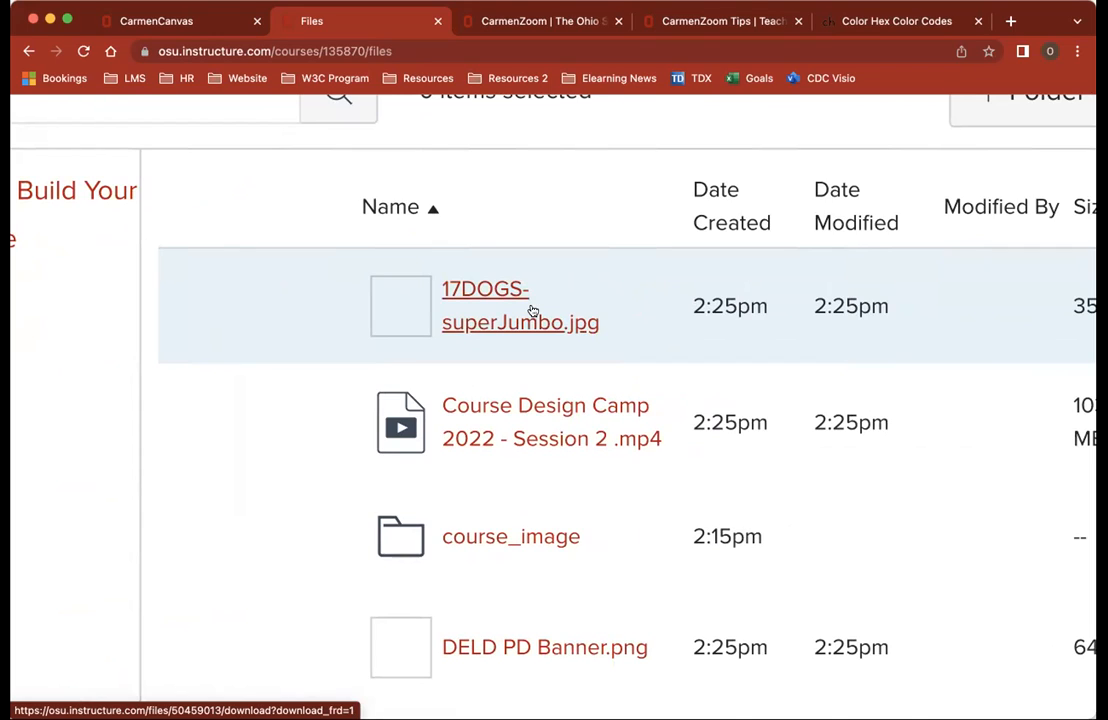
scroll(663, 341, "right", 5)
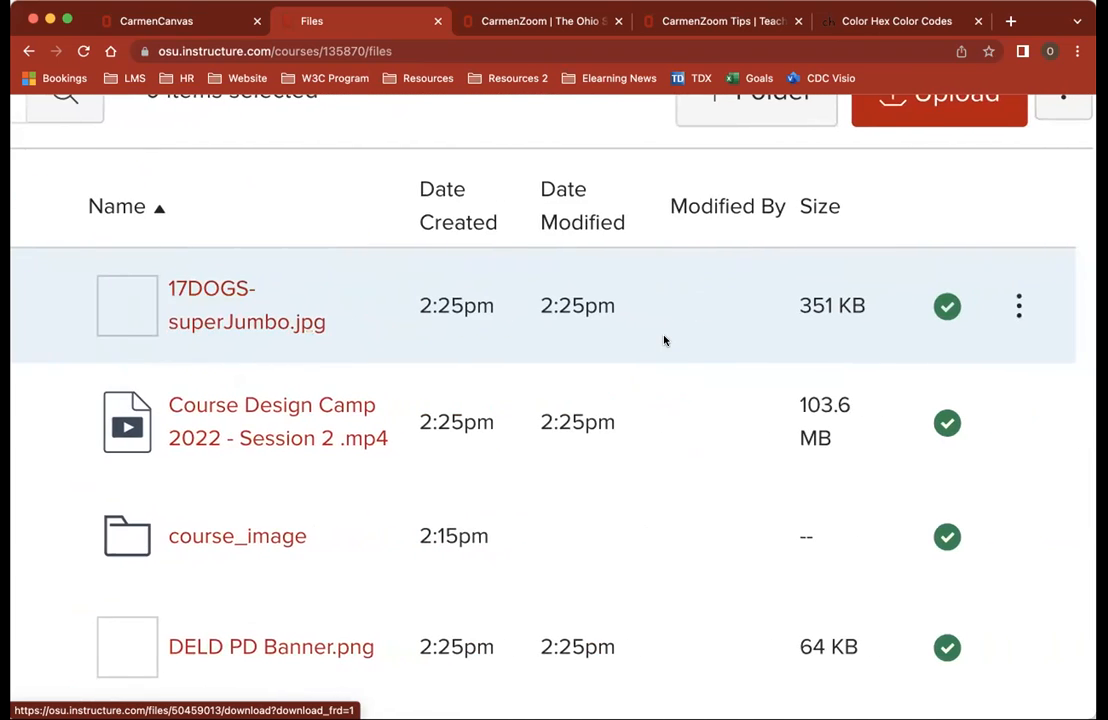
scroll(663, 341, "down", 3)
left_click(994, 310)
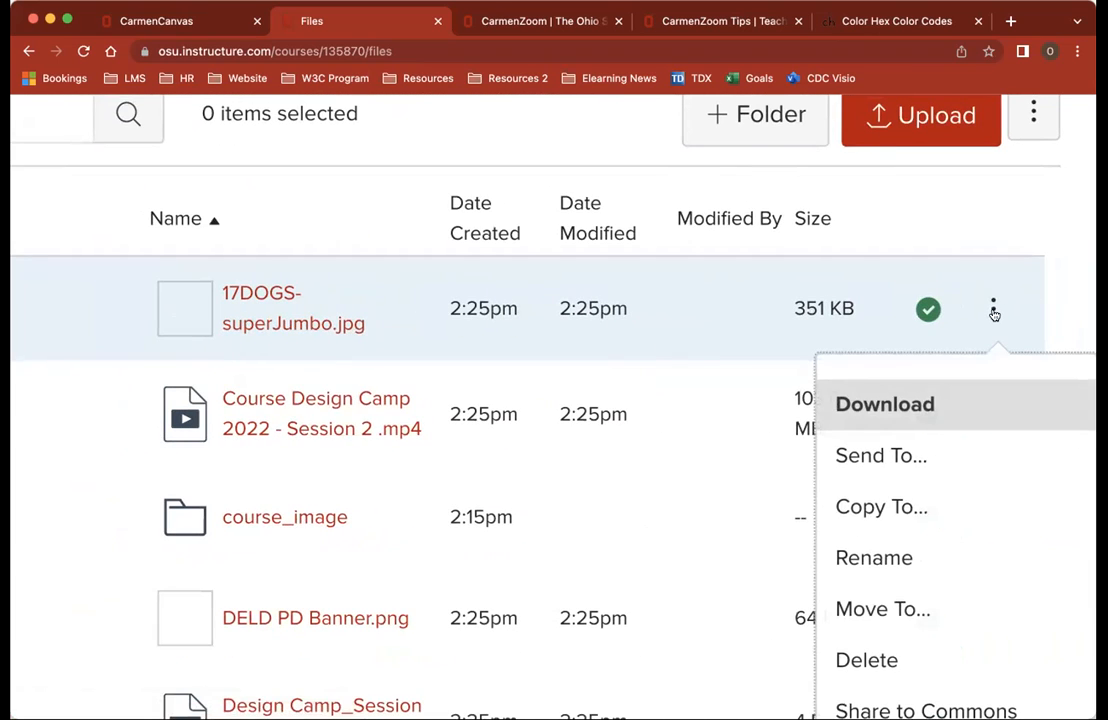
left_click(845, 560)
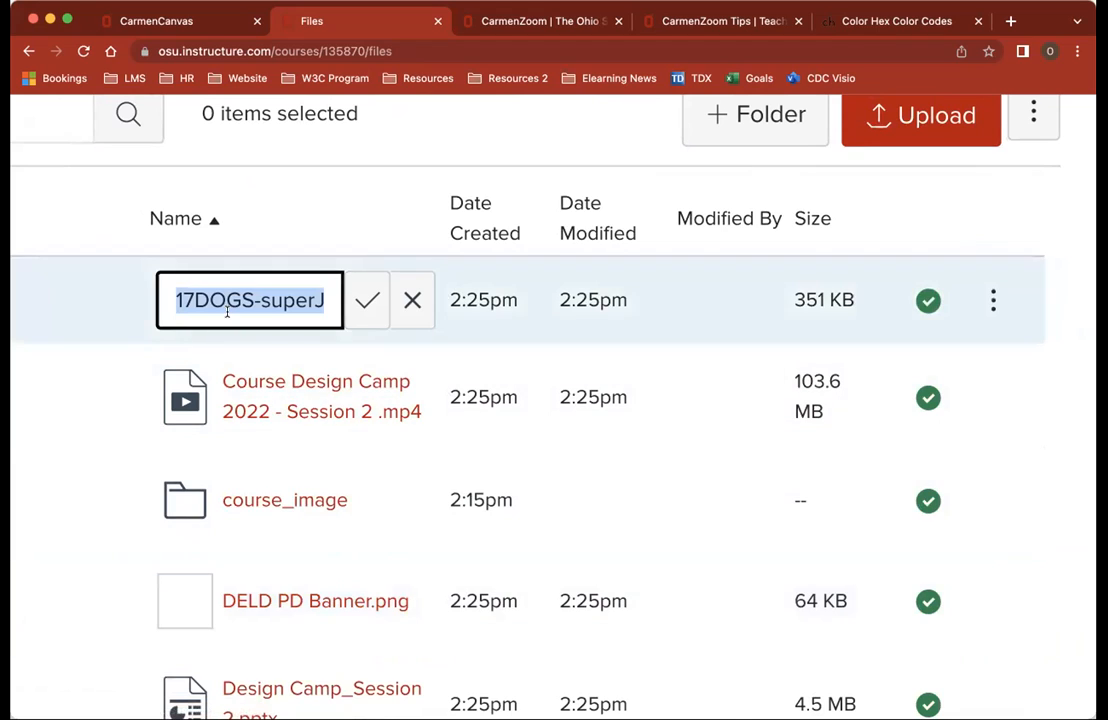
type("Mod")
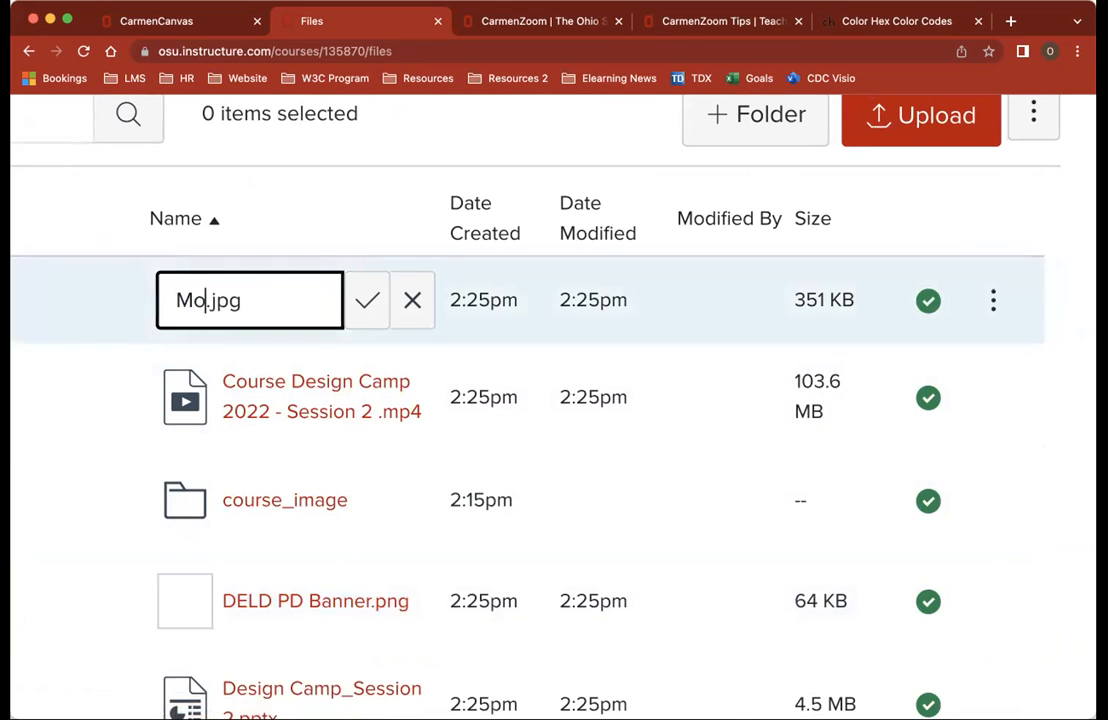
type("1-")
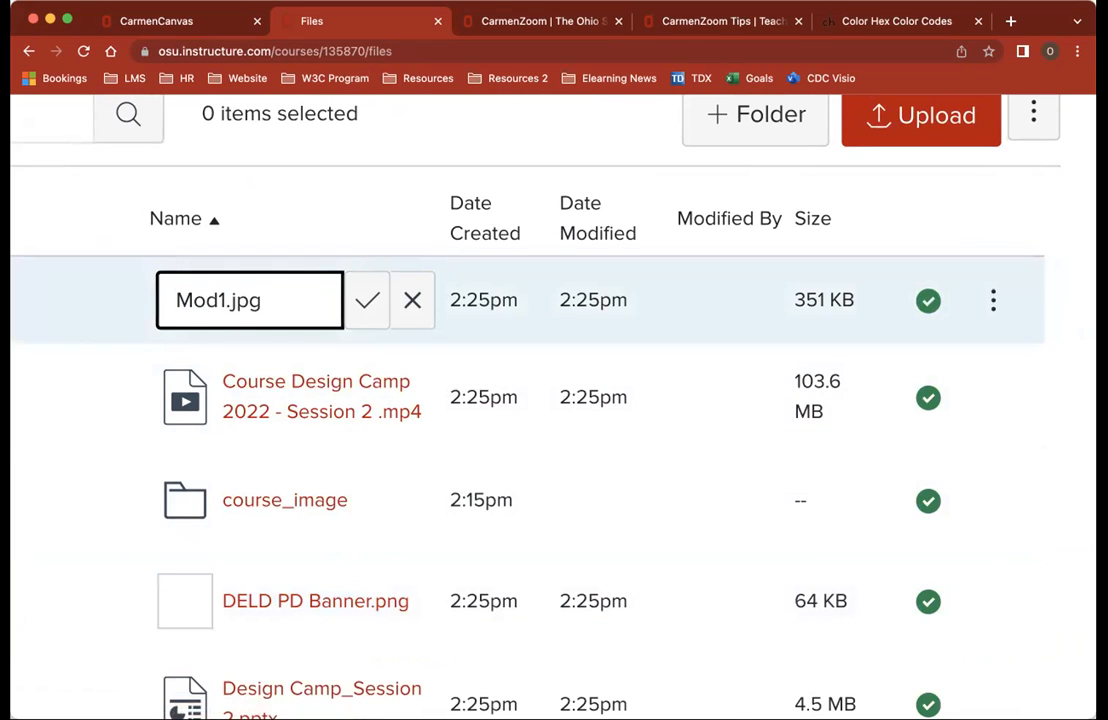
key("BackSpace")
type("01")
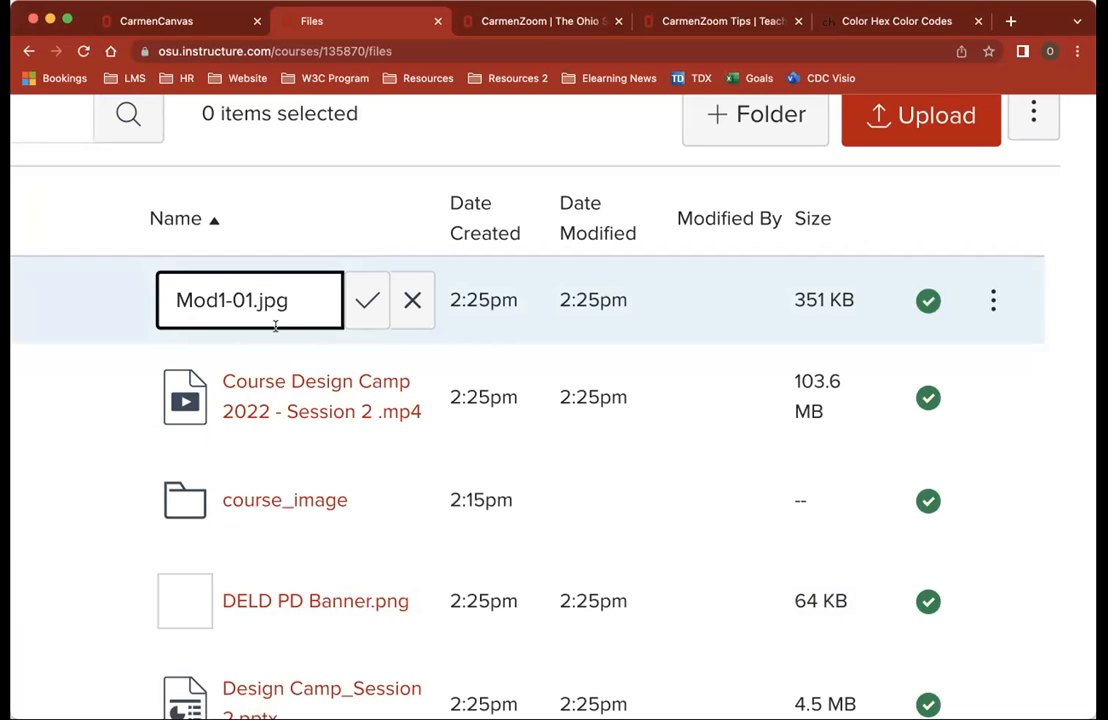
type("-")
type("D")
type("o")
key("BackSpace")
key("BackSpace")
type("Puppy")
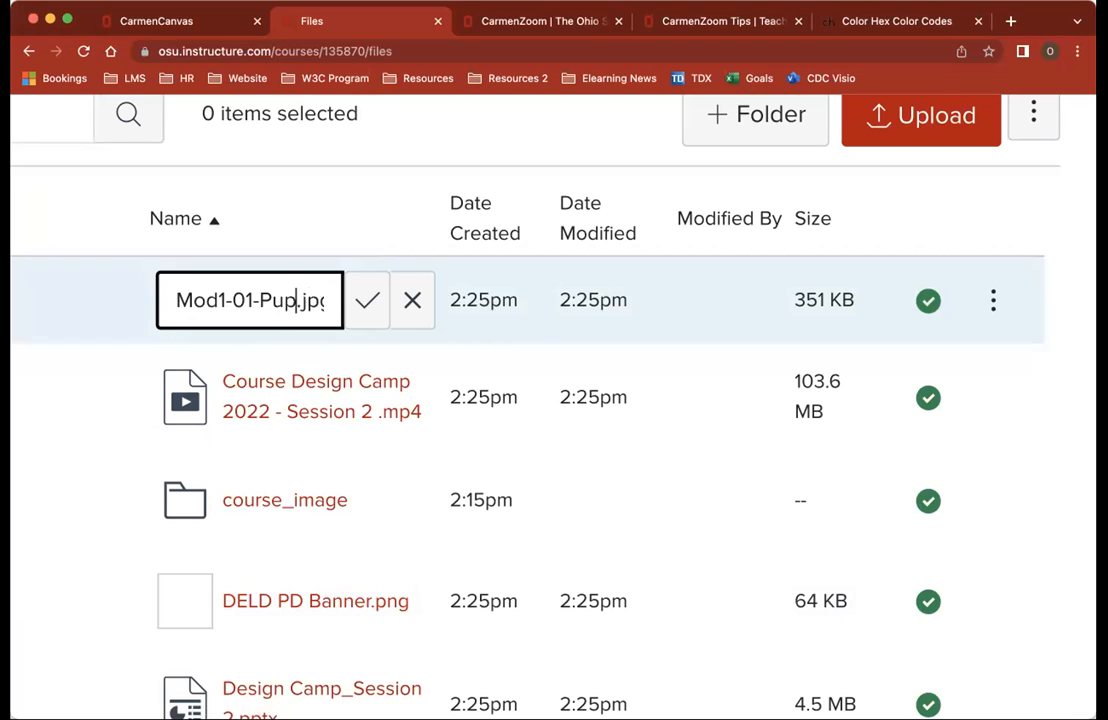
key("BackSpace")
type("_D")
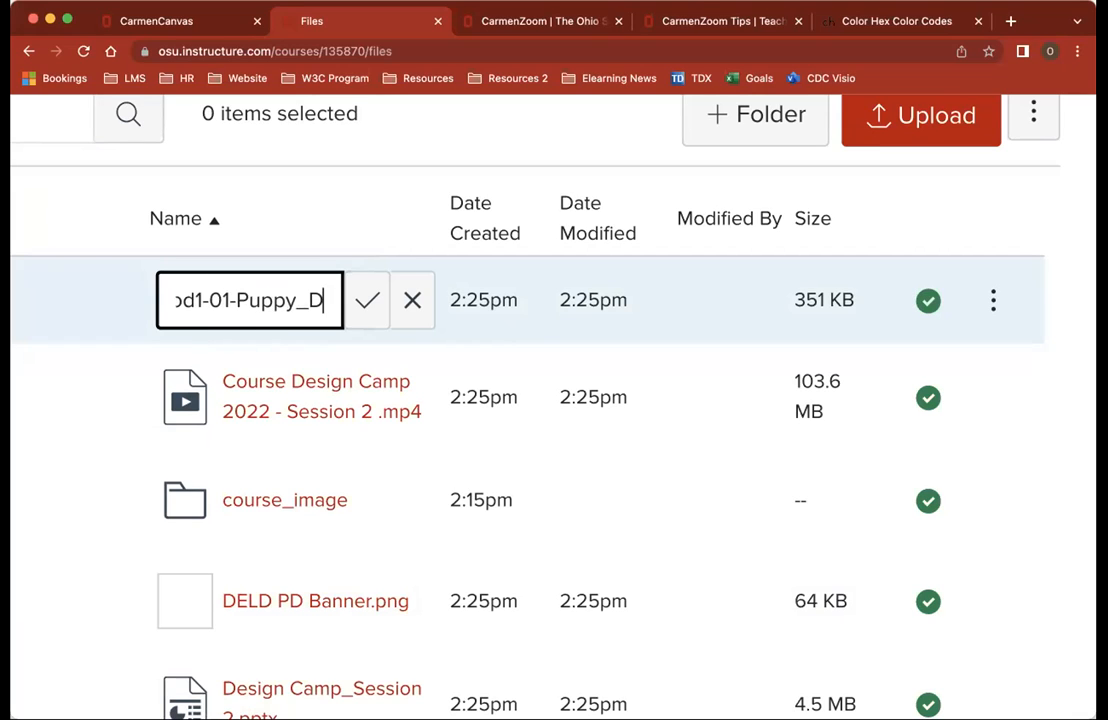
type("og_Eyes")
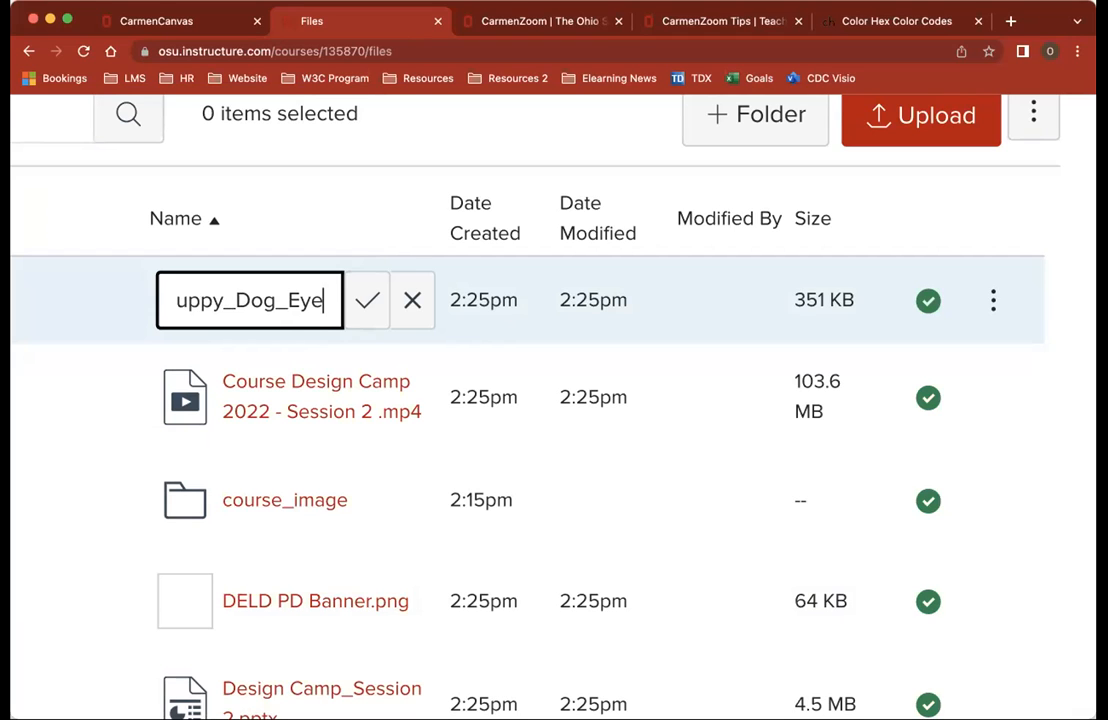
left_click(363, 303)
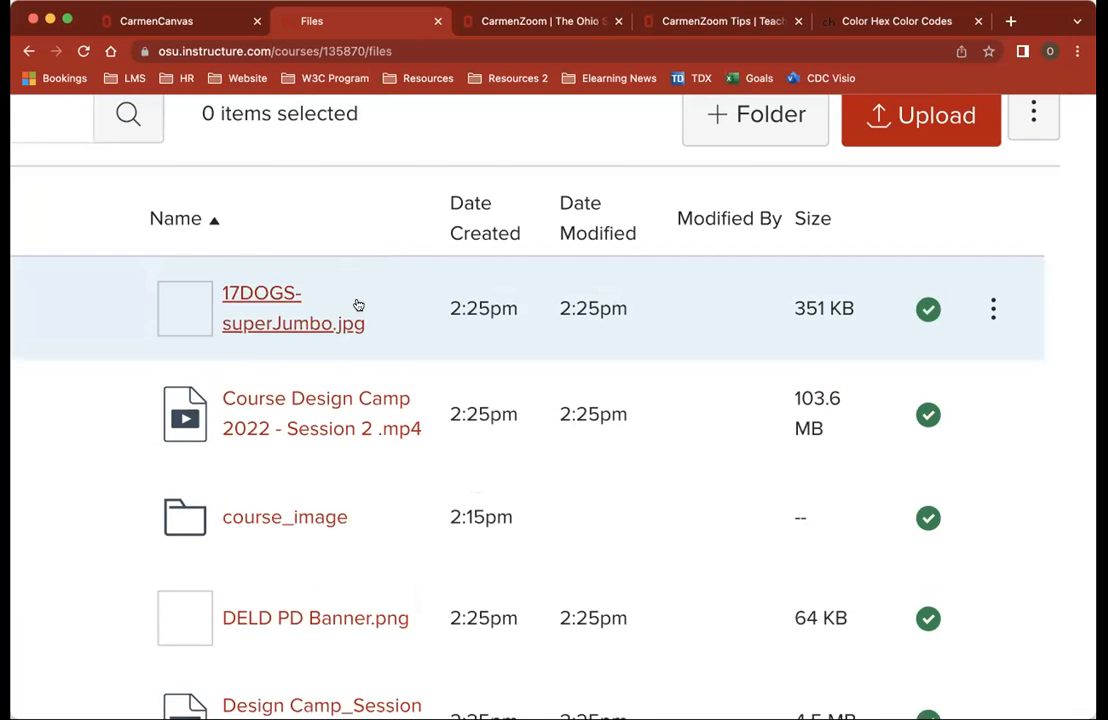
Examine the course file list to locate the renamed image and review the other uploaded files
scroll(362, 300, "up", 4)
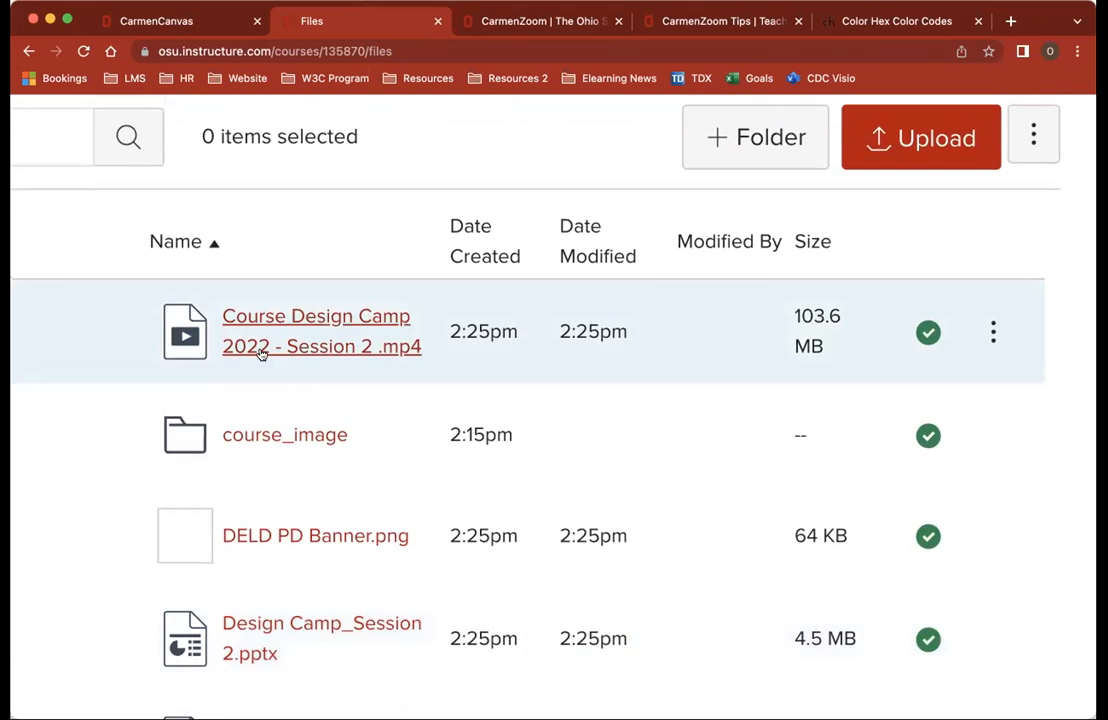
scroll(284, 361, "down", 6)
scroll(260, 370, "down", 2)
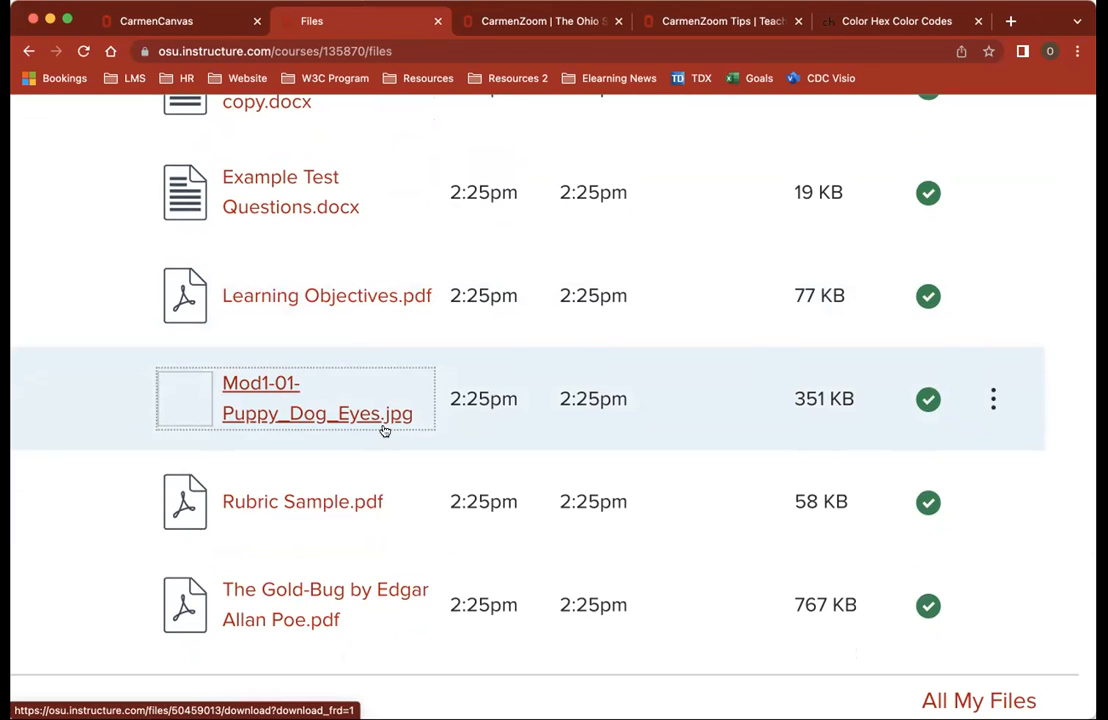
scroll(598, 408, "down", 1)
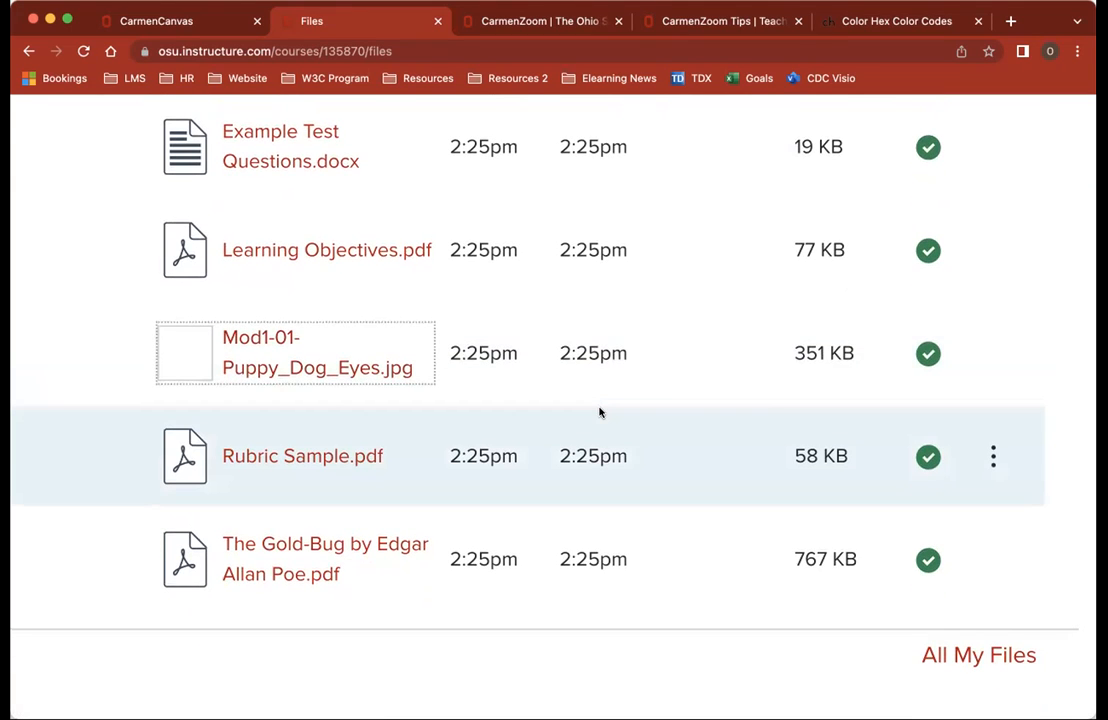
scroll(600, 412, "up", 5)
key("super+minus")
key("super+minus")
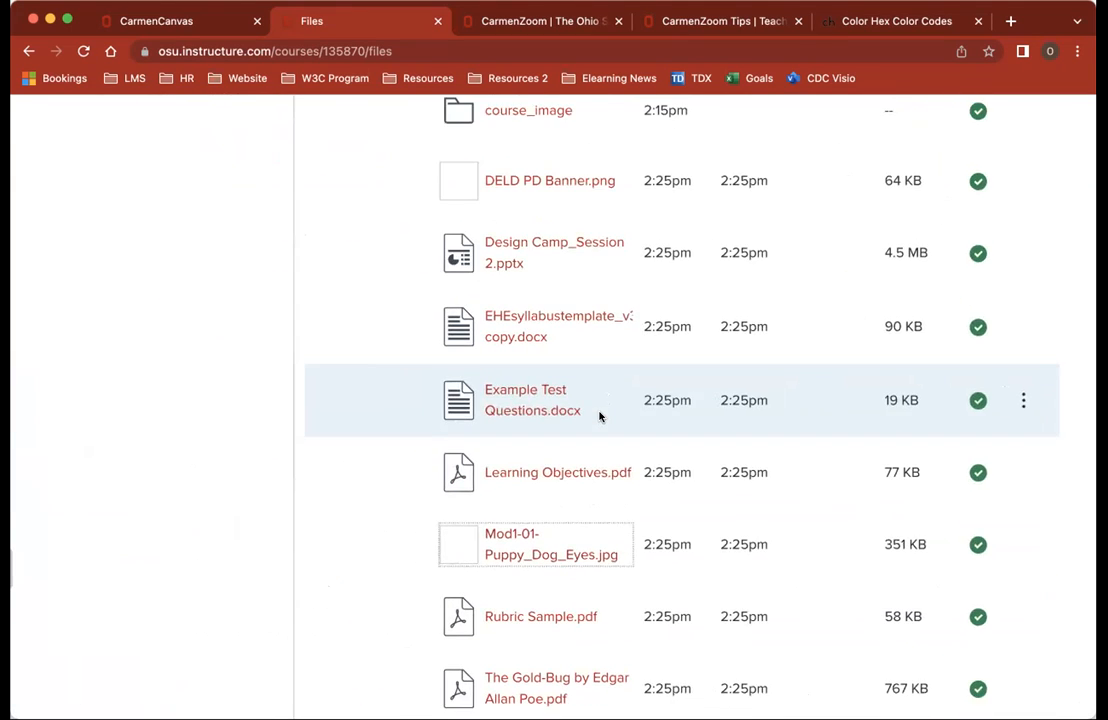
scroll(600, 416, "up", 5)
scroll(600, 416, "down", 7)
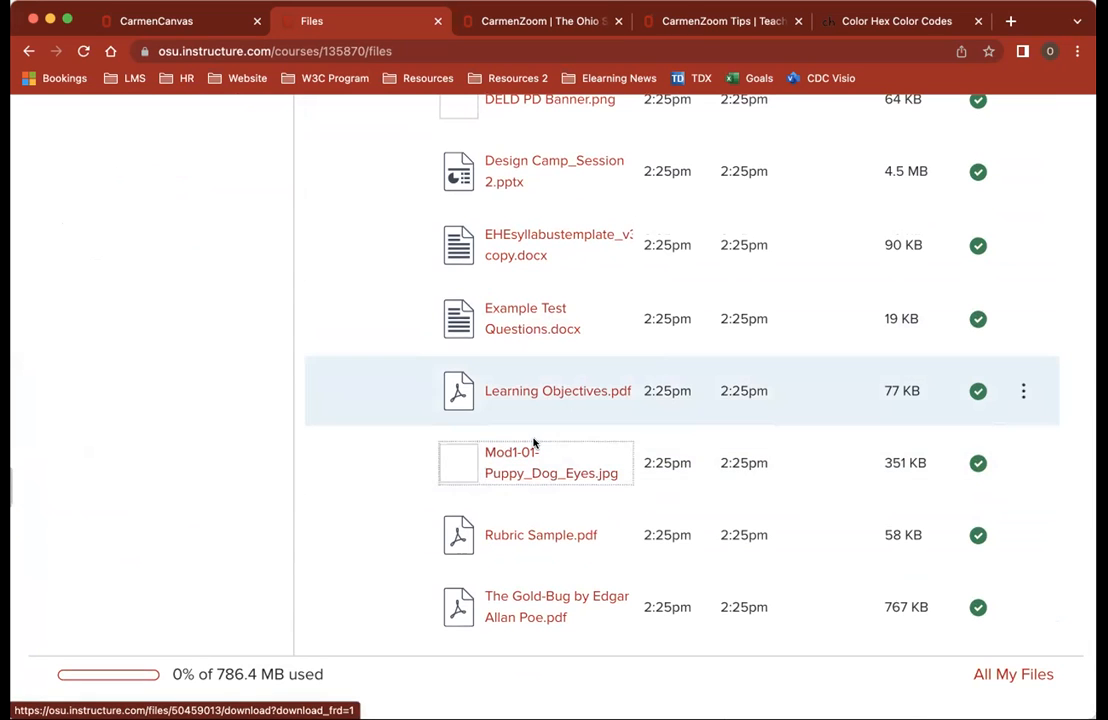
scroll(534, 443, "up", 5)
scroll(534, 443, "up", 1)
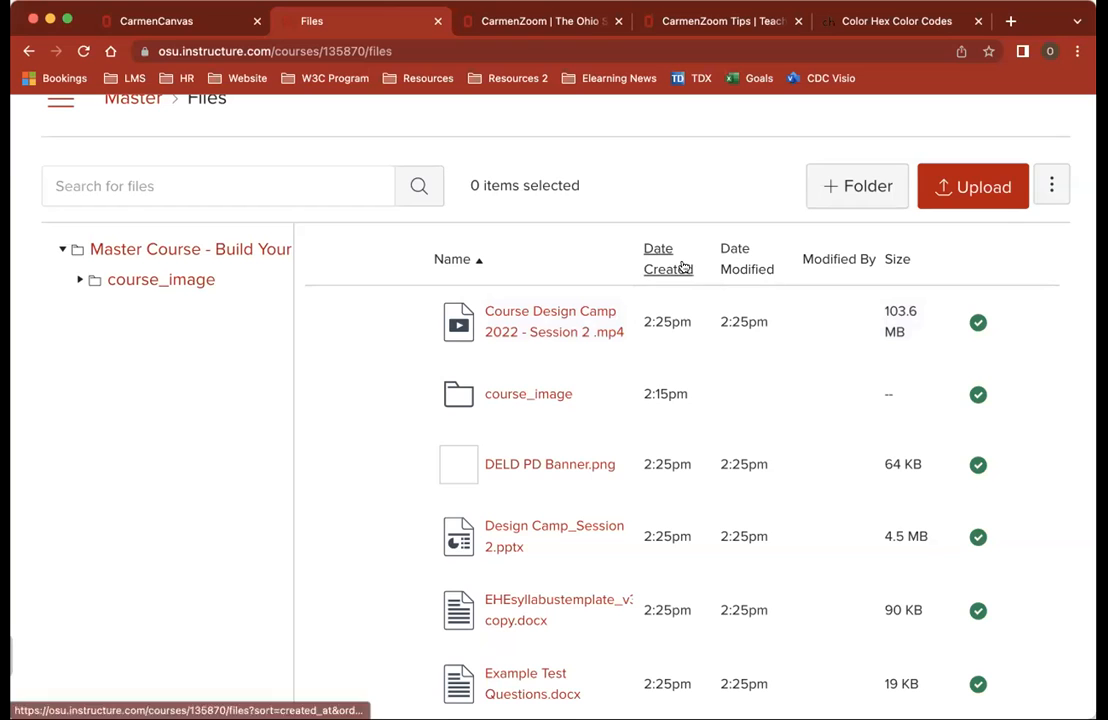
Open the course's Syllabus page for editing and place the cursor in the empty syllabus description
scroll(387, 252, "left", 2)
scroll(387, 252, "left", 2)
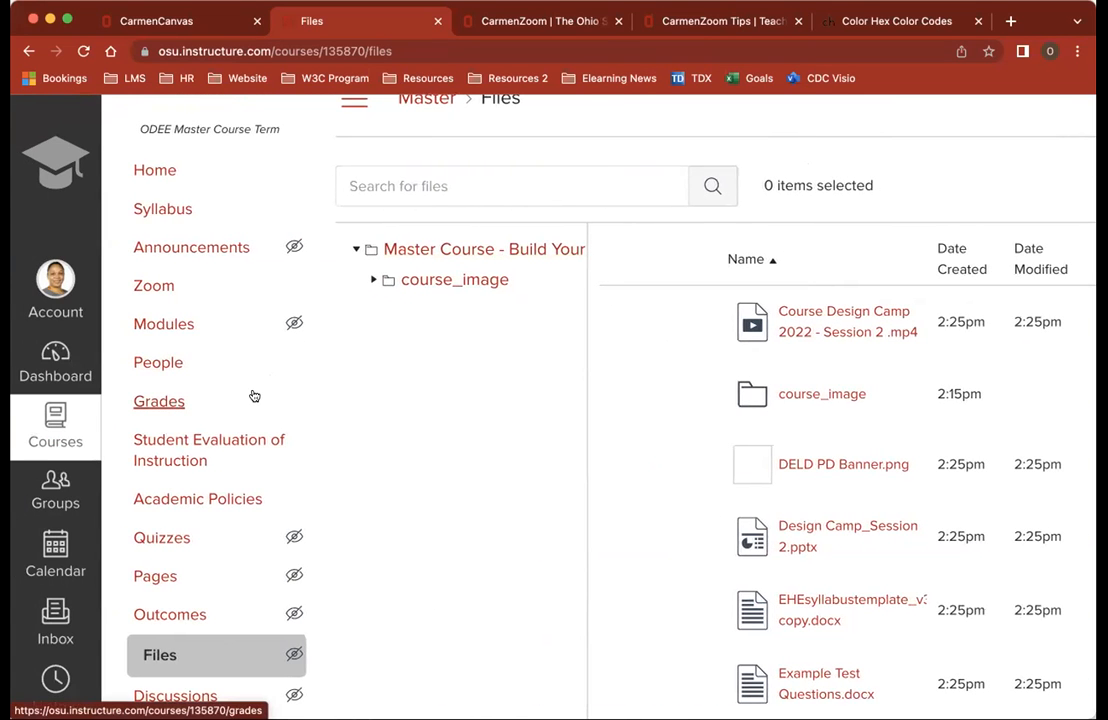
scroll(201, 530, "down", 1)
scroll(201, 534, "up", 1)
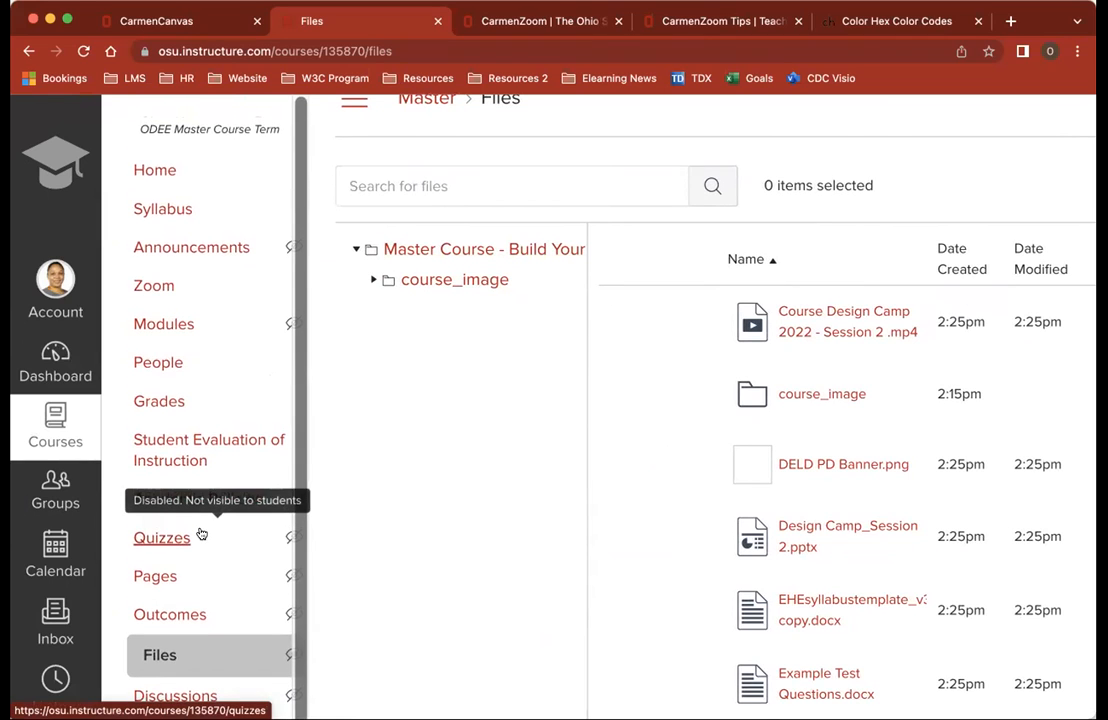
left_click(190, 330)
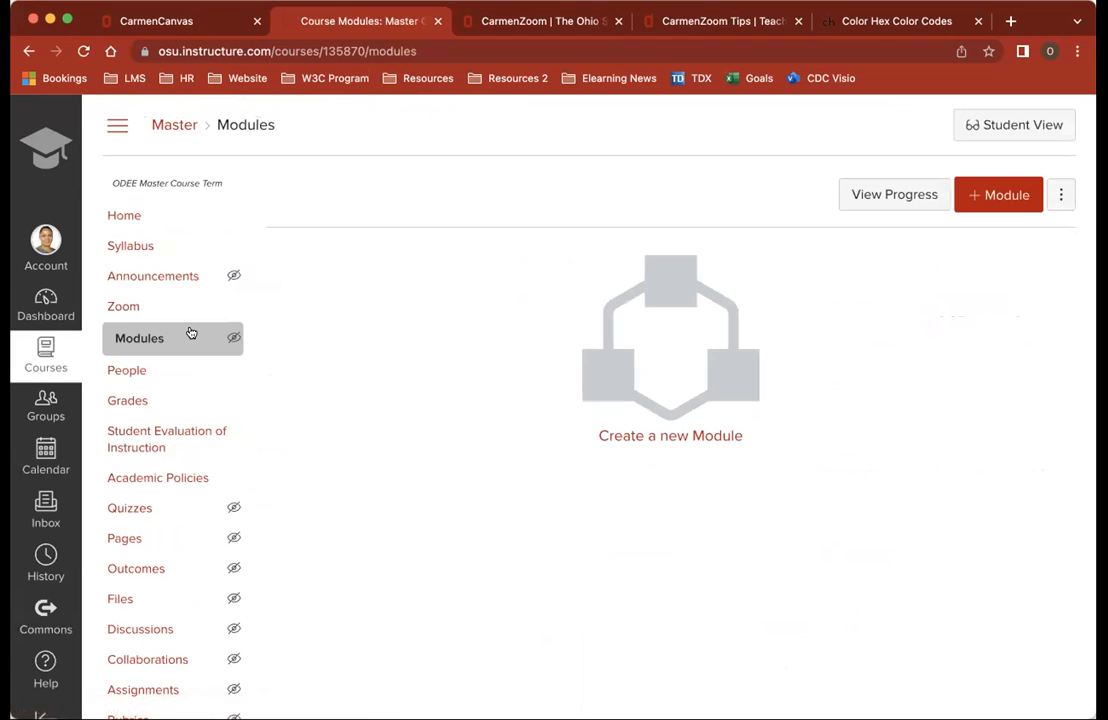
left_click(158, 251)
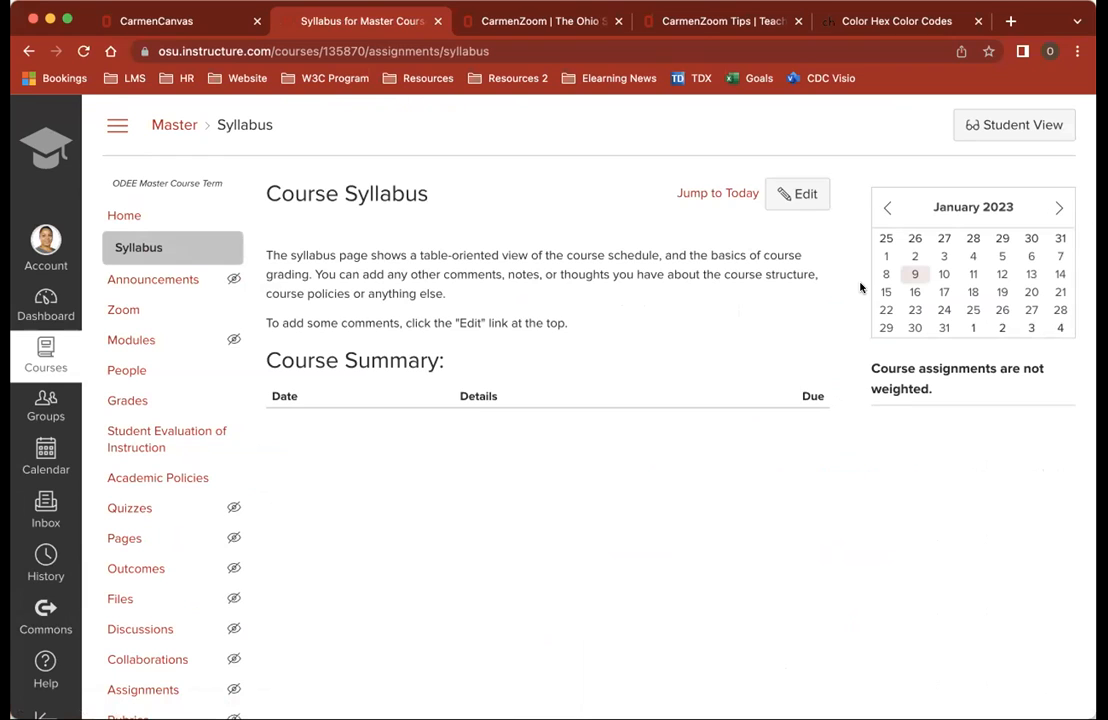
left_click(790, 194)
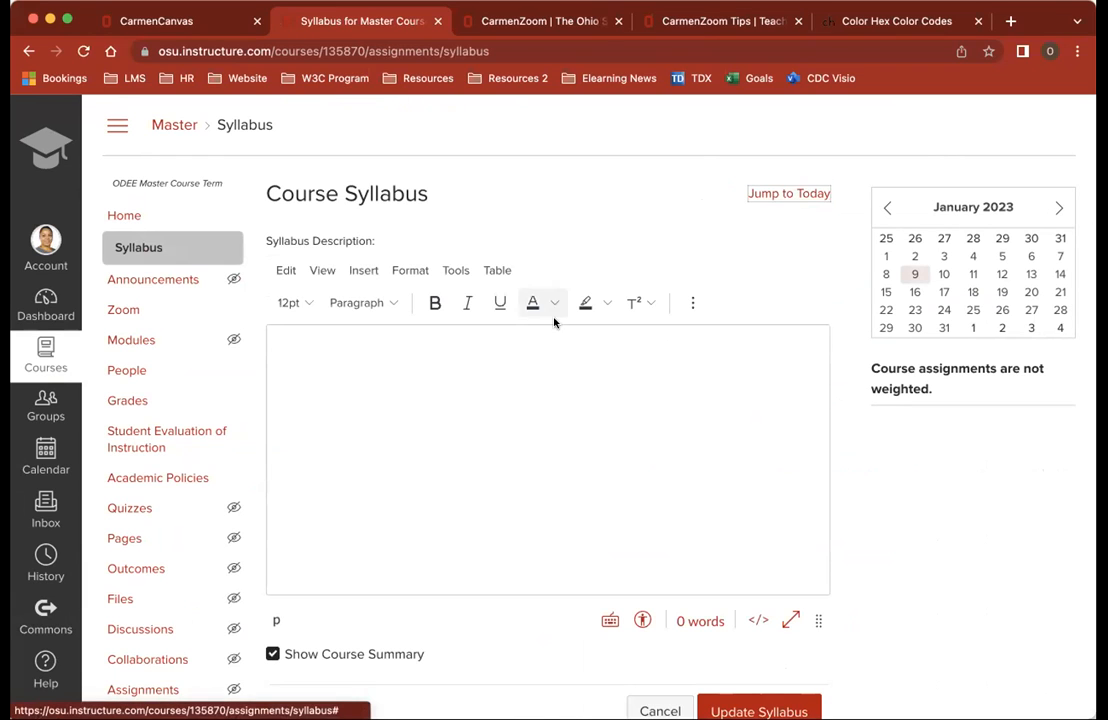
left_click(563, 408)
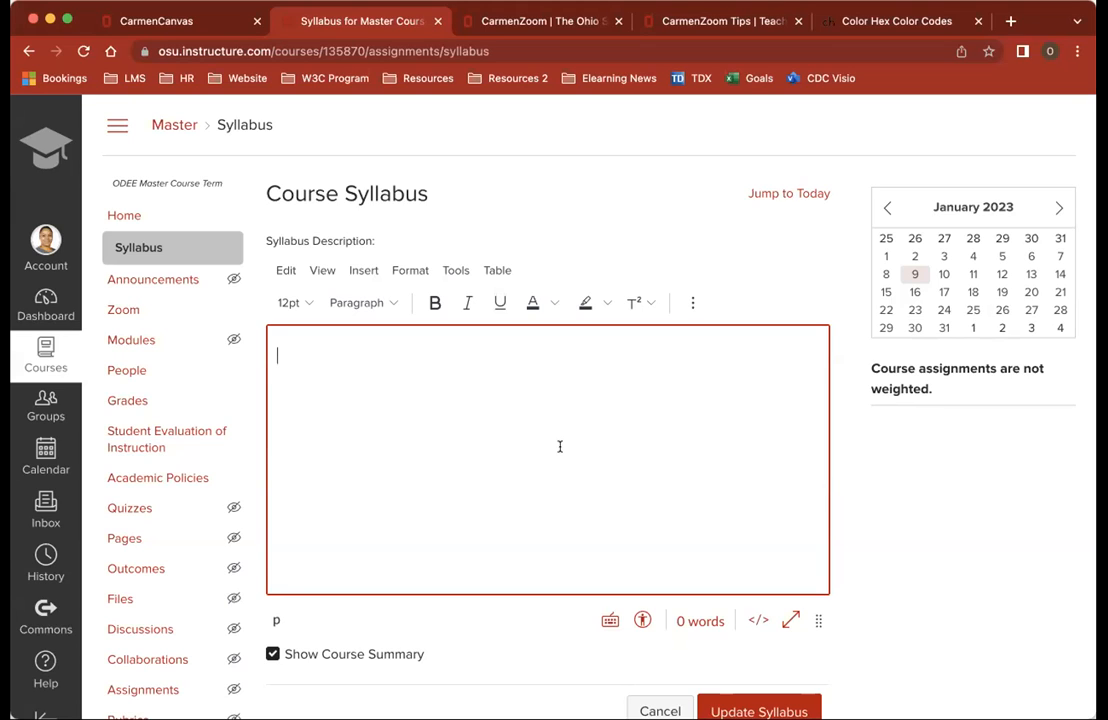
Open the course documents available for insertion into the syllabus description and look through the listed files
left_click(691, 304)
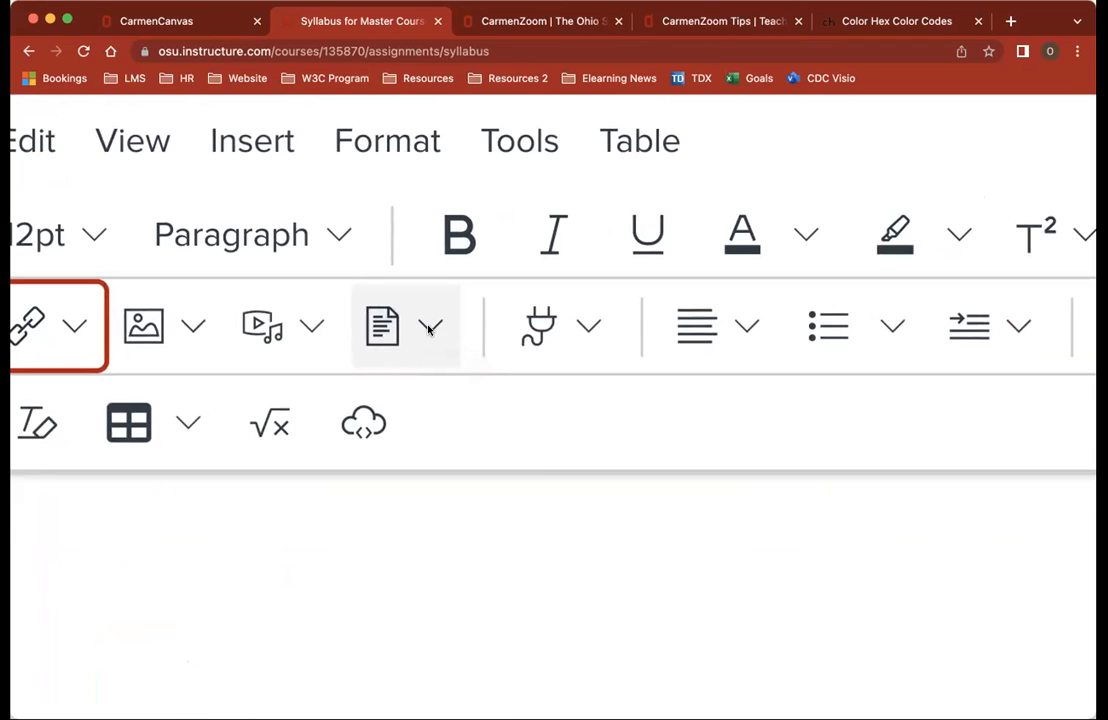
left_click(428, 329)
scroll(560, 360, "left", 1)
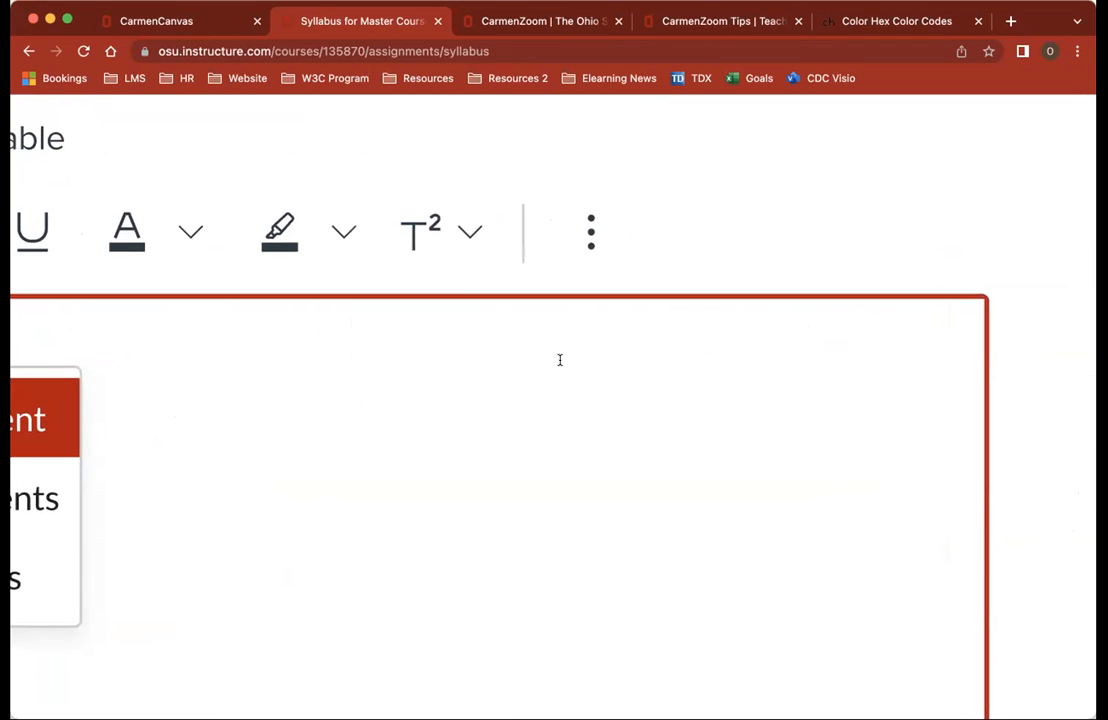
scroll(560, 360, "left", 10)
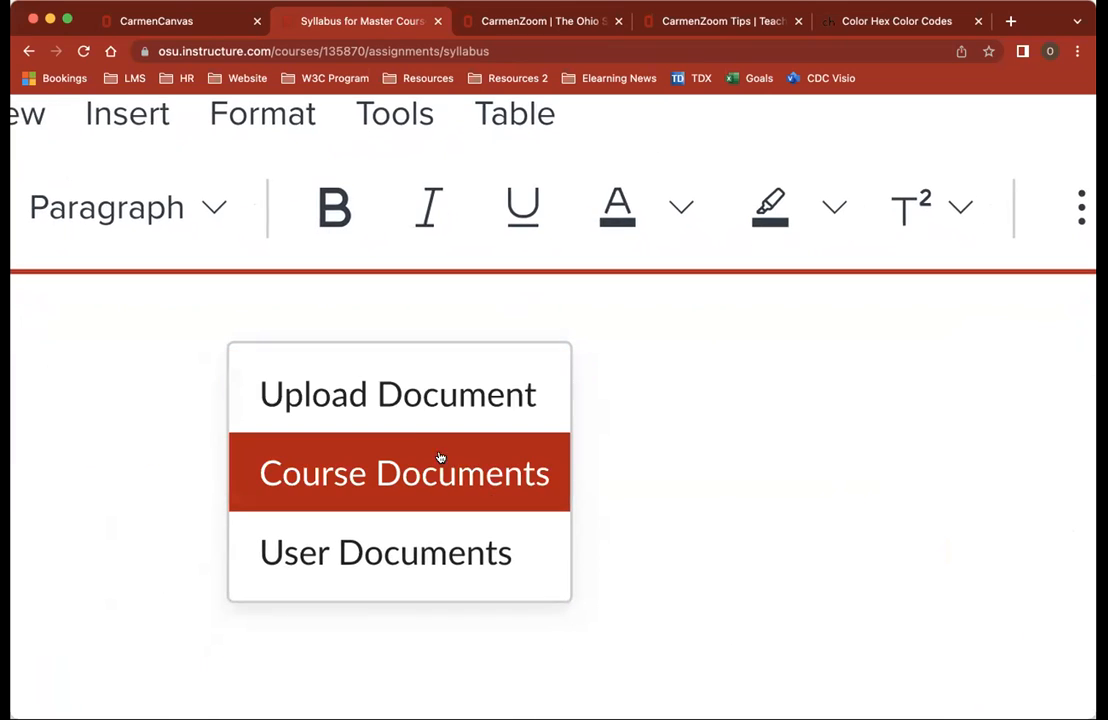
left_click(432, 467)
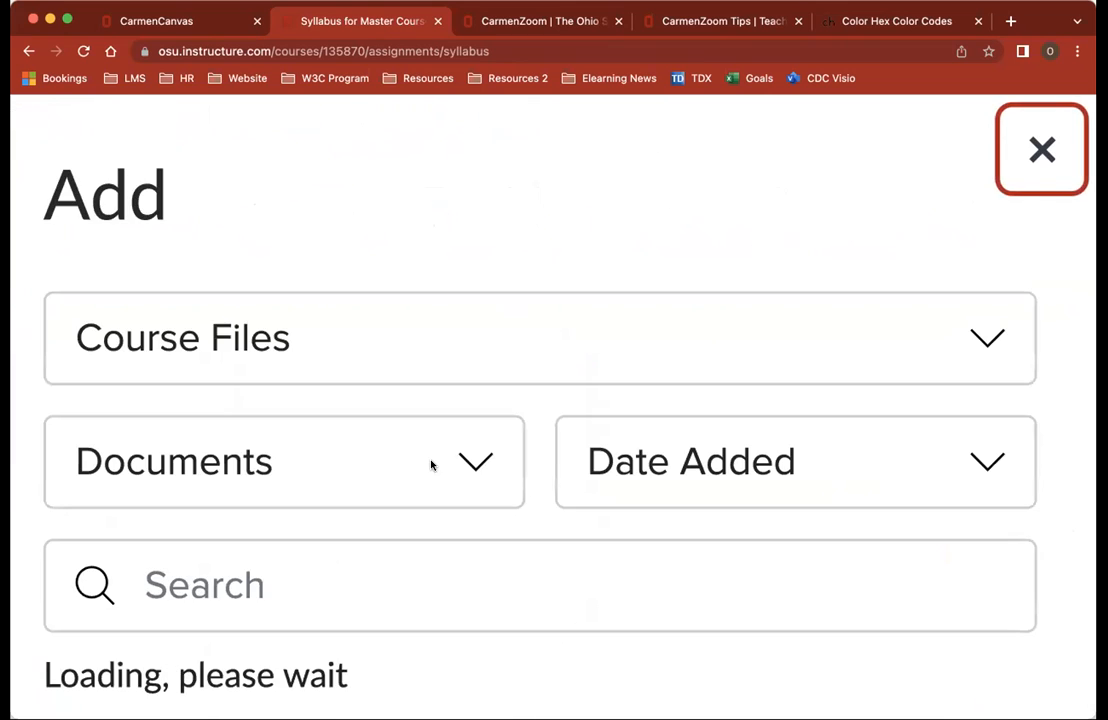
scroll(432, 465, "down", 2)
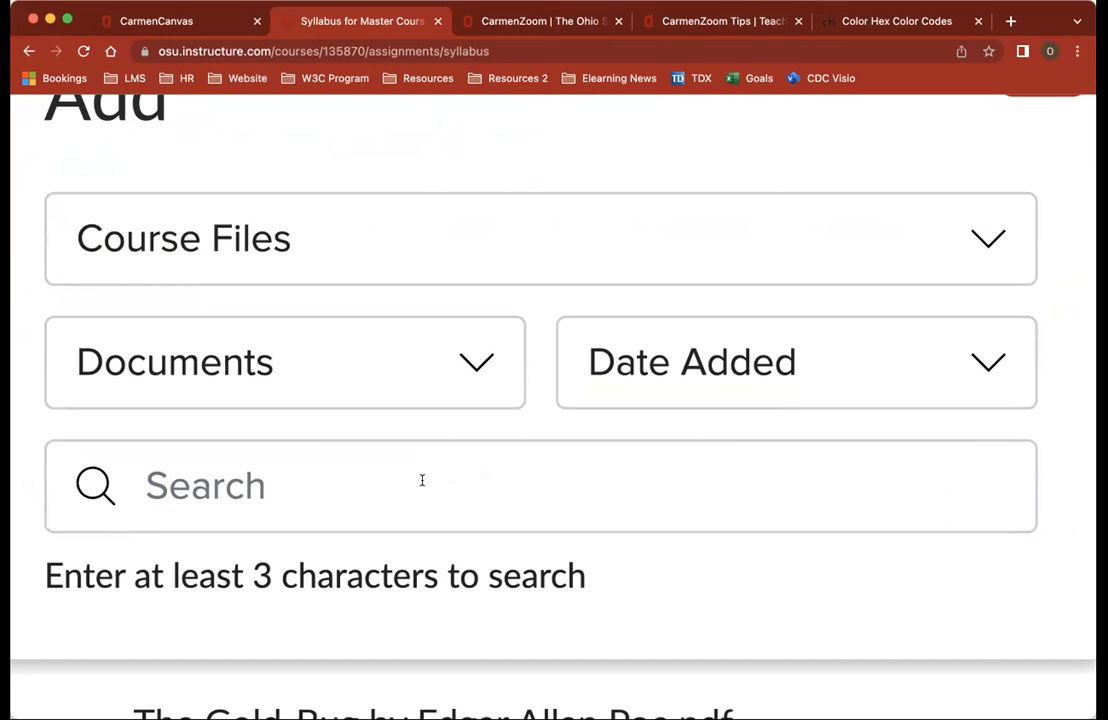
scroll(422, 480, "down", 5)
scroll(422, 480, "down", 1)
scroll(422, 480, "down", 1)
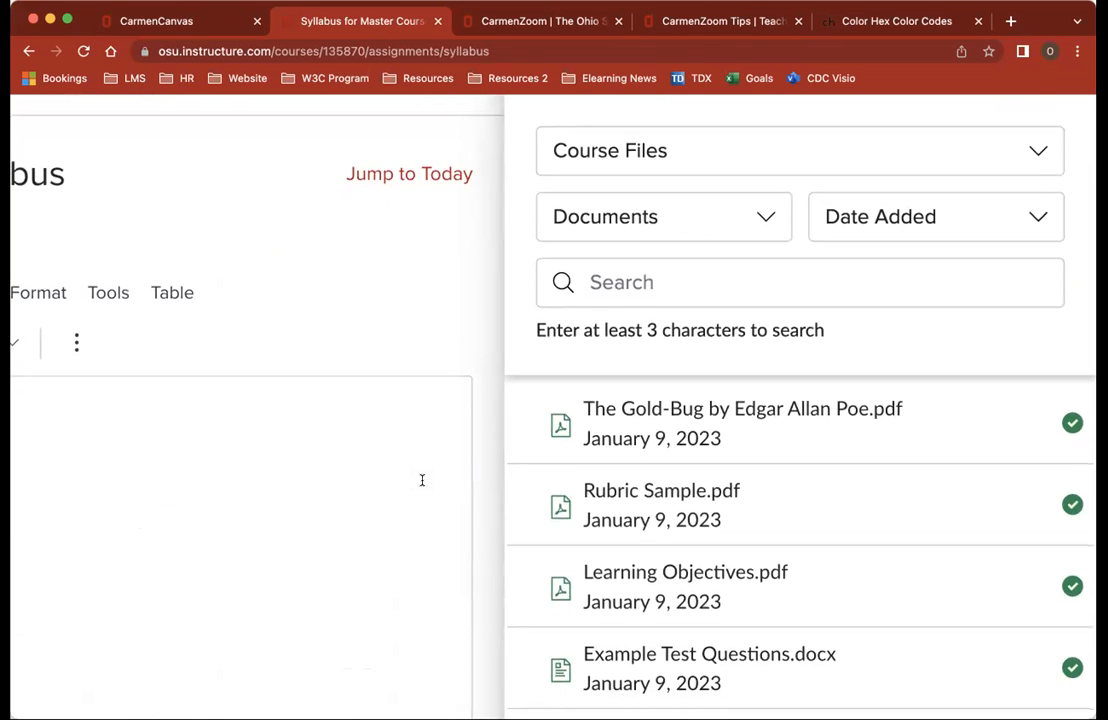
scroll(408, 515, "down", 4)
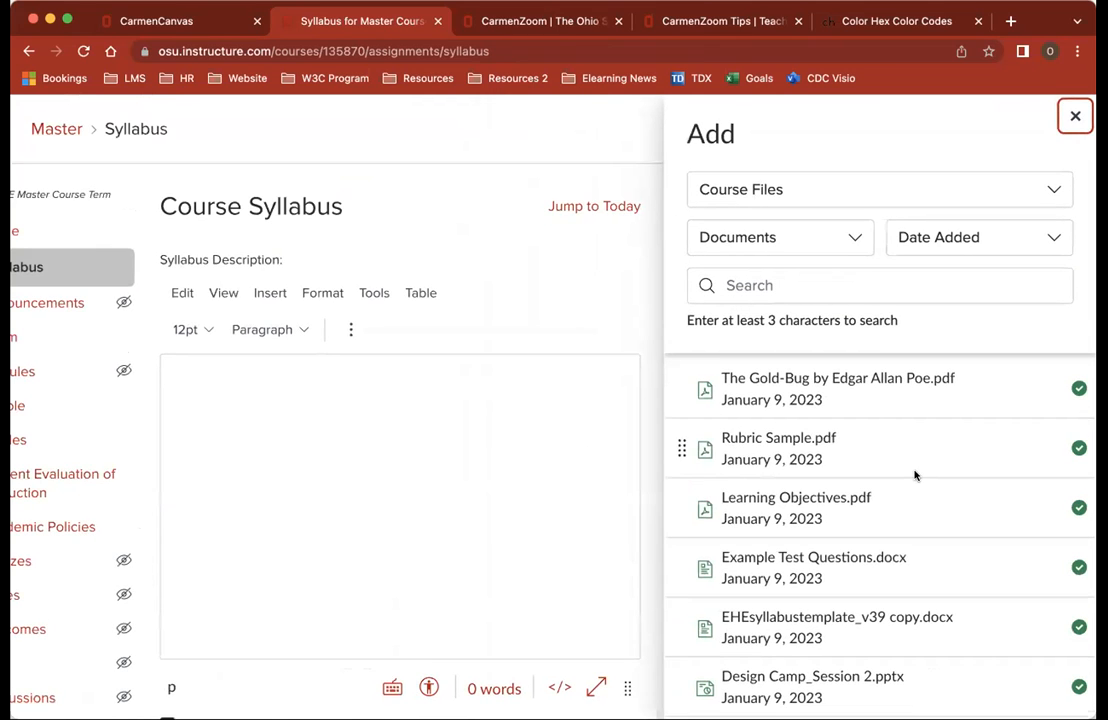
scroll(915, 460, "down", 3)
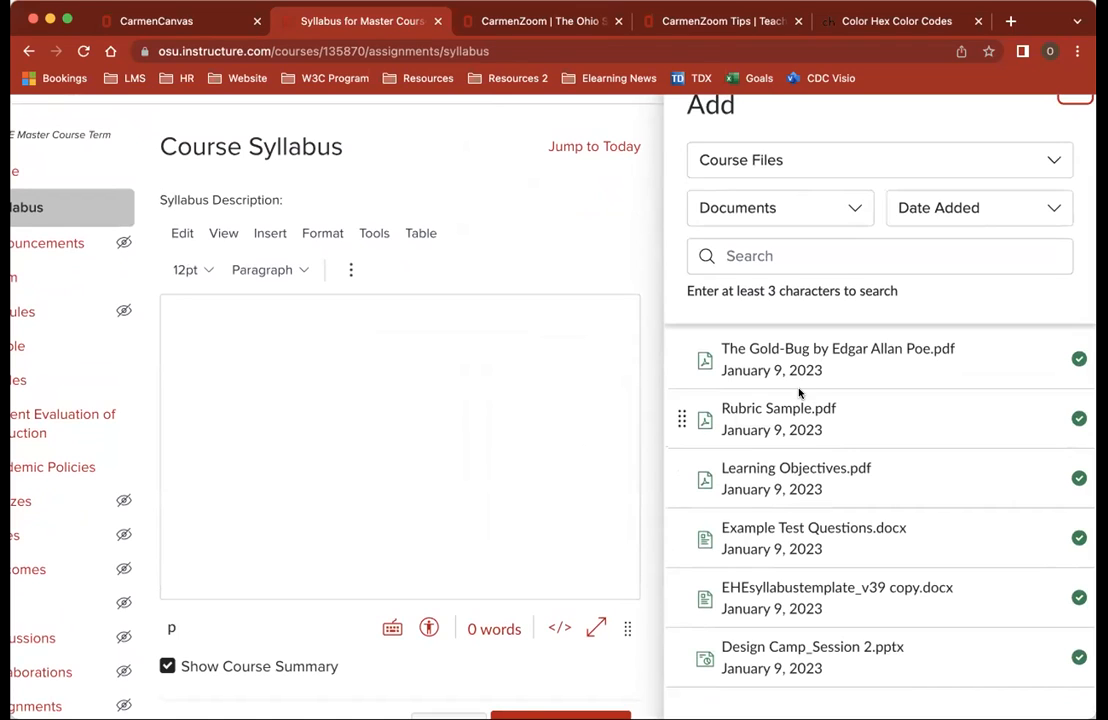
Search the course documents for "syllabus" and insert a link to EHEsyllabustemplate_v39 copy.docx in the syllabus description
left_click(784, 257)
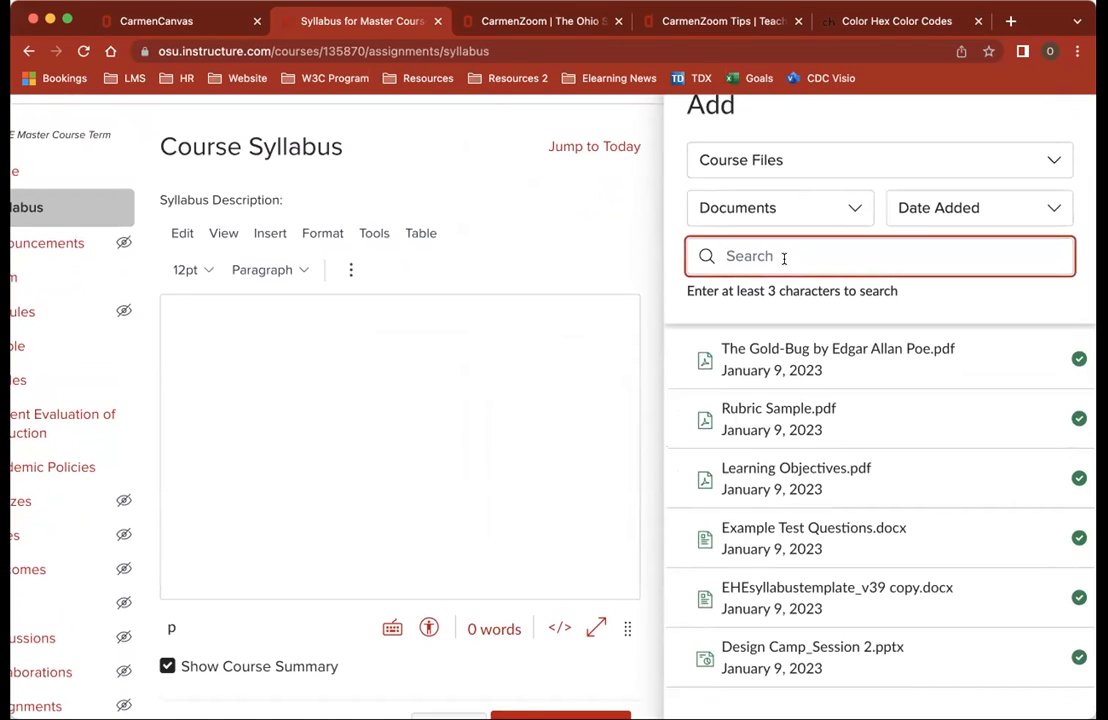
type("syllabus")
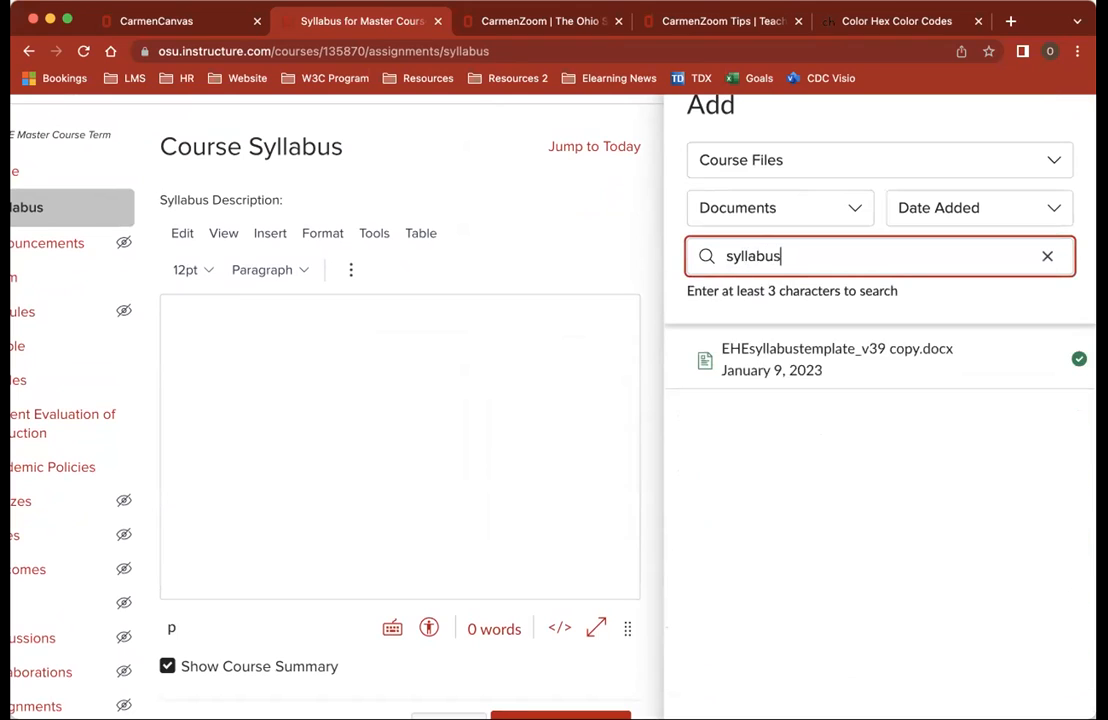
mouse_move(786, 378)
left_click(800, 355)
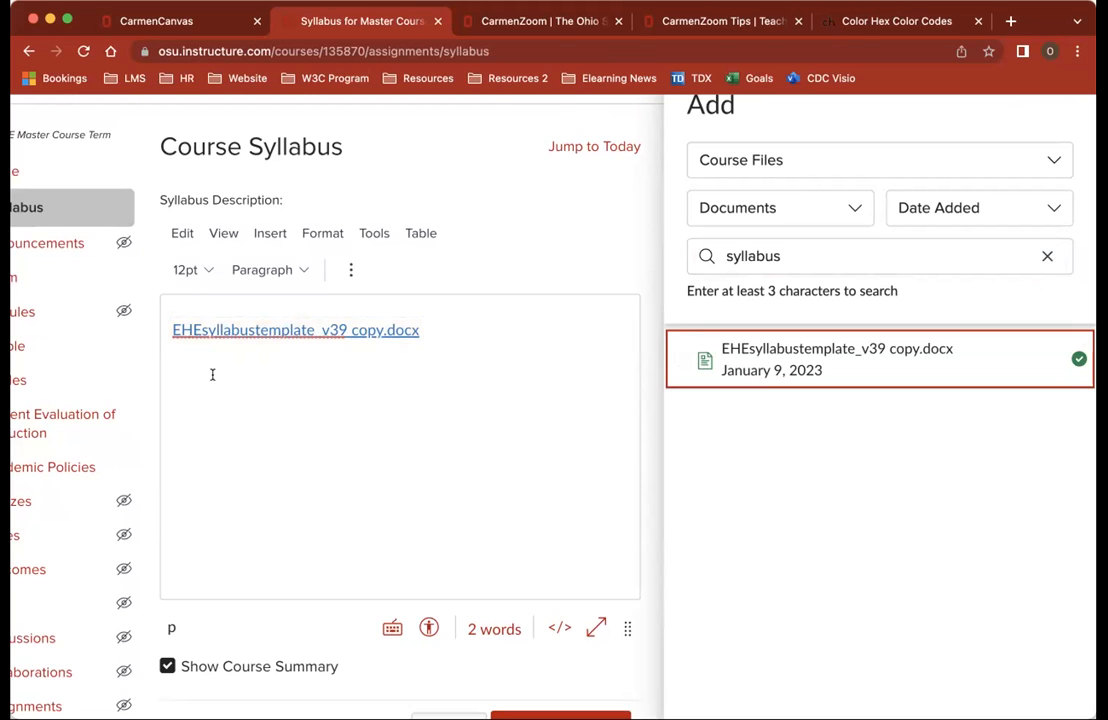
scroll(836, 178, "up", 2)
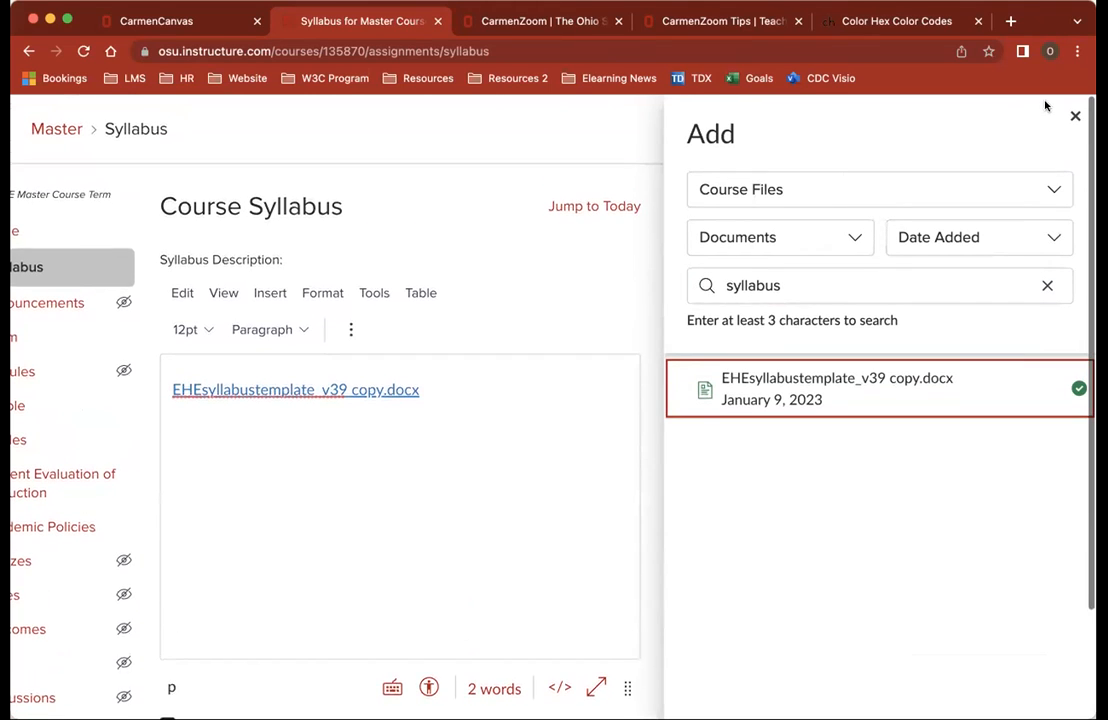
left_click(1074, 119)
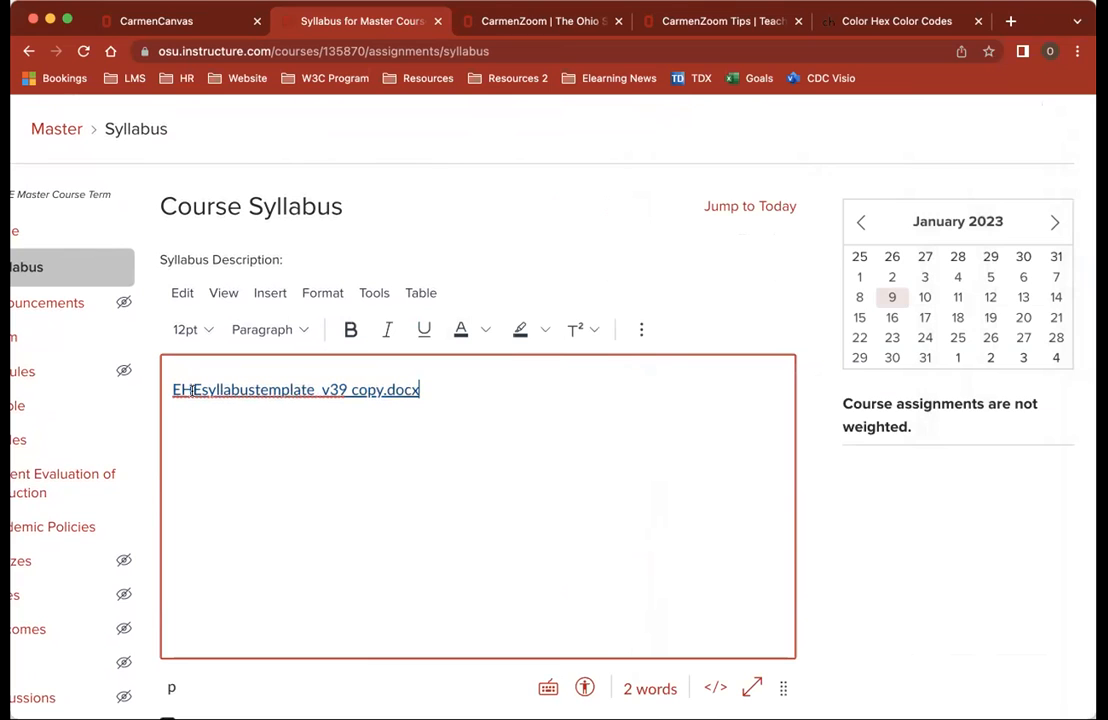
Add the plain text "EHE Syllabus Template" on a new line below the inserted document link
scroll(186, 393, "up", 5)
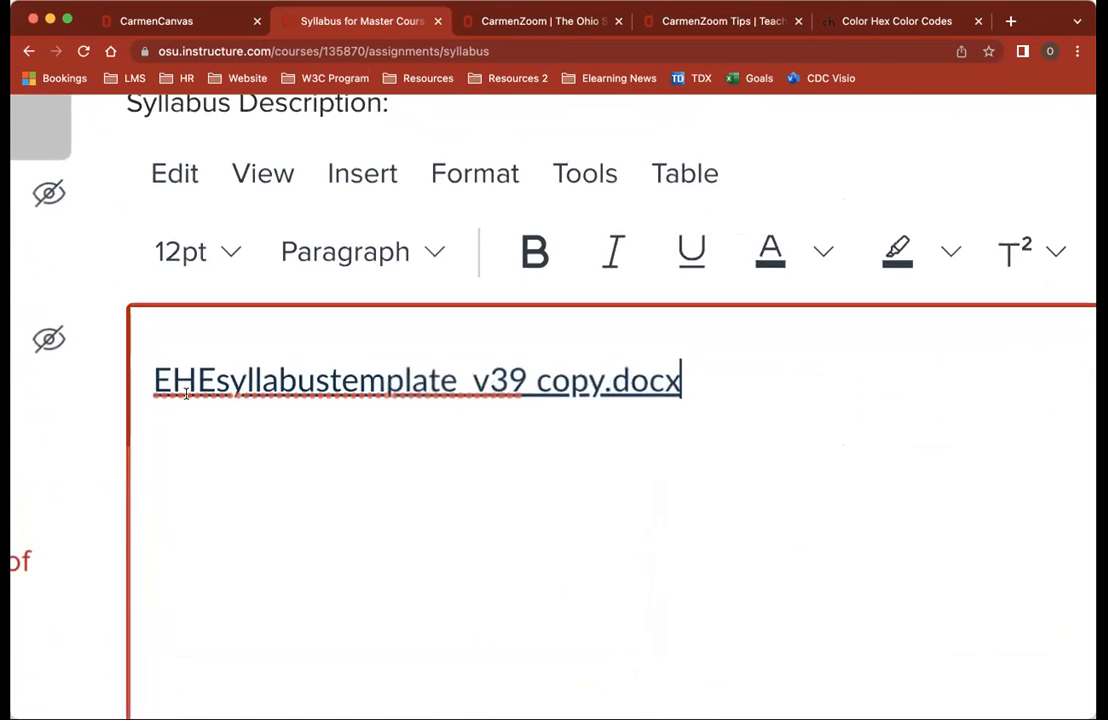
left_click(769, 397)
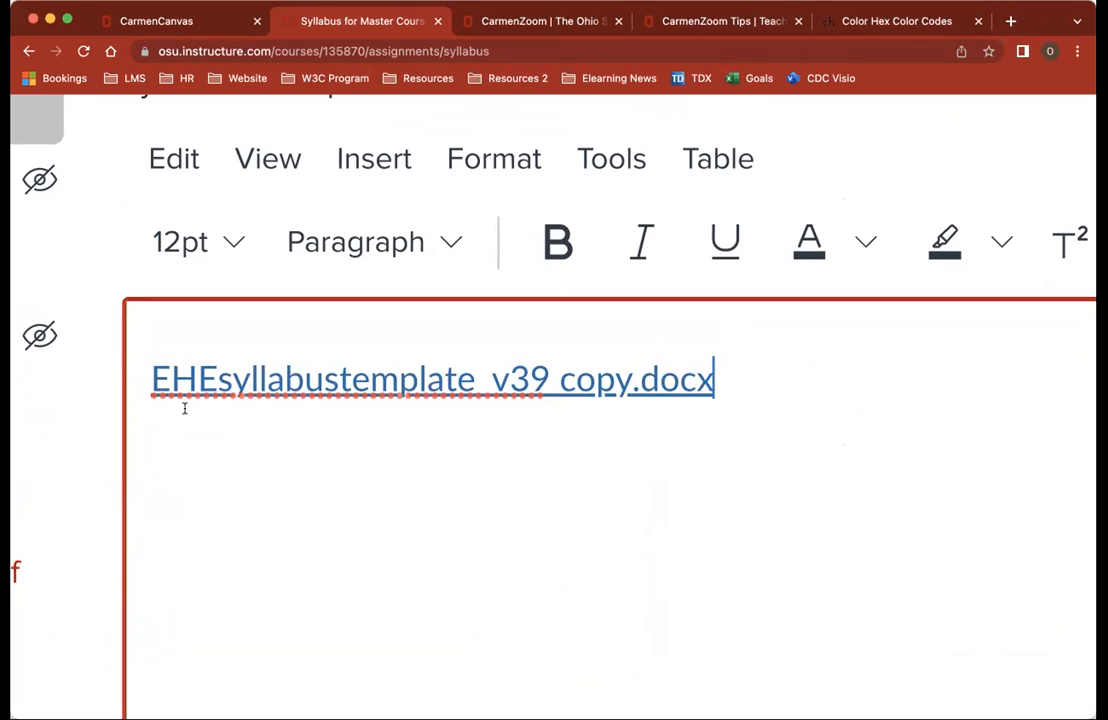
key("Return")
type("EHE S")
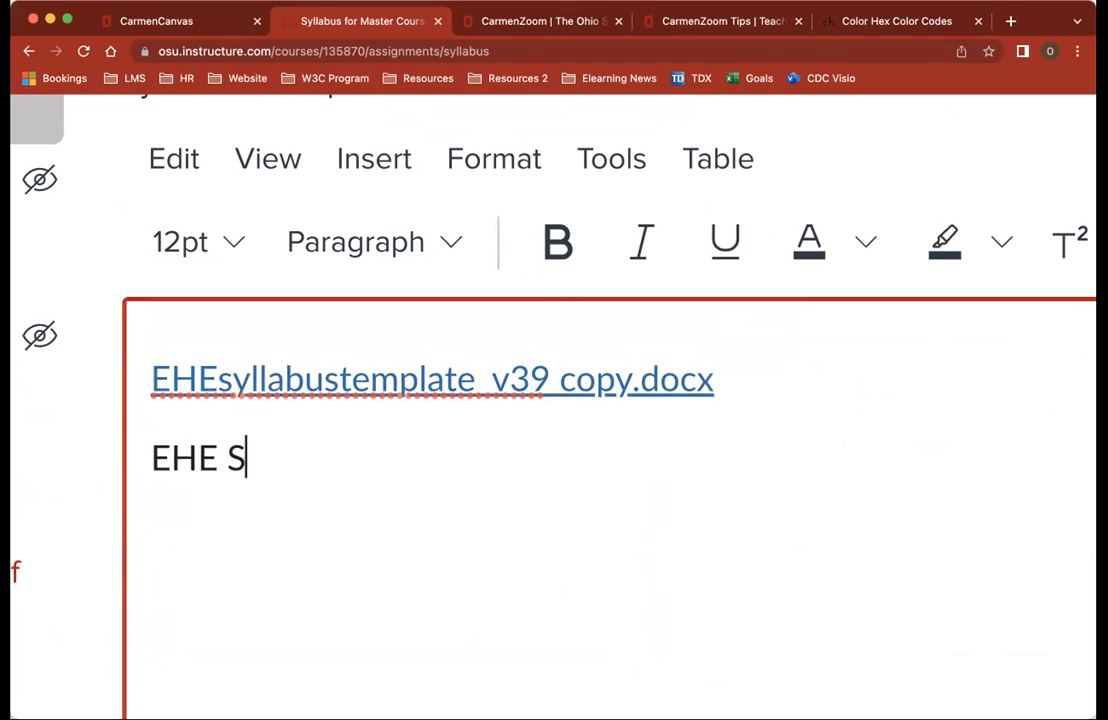
type("ylla")
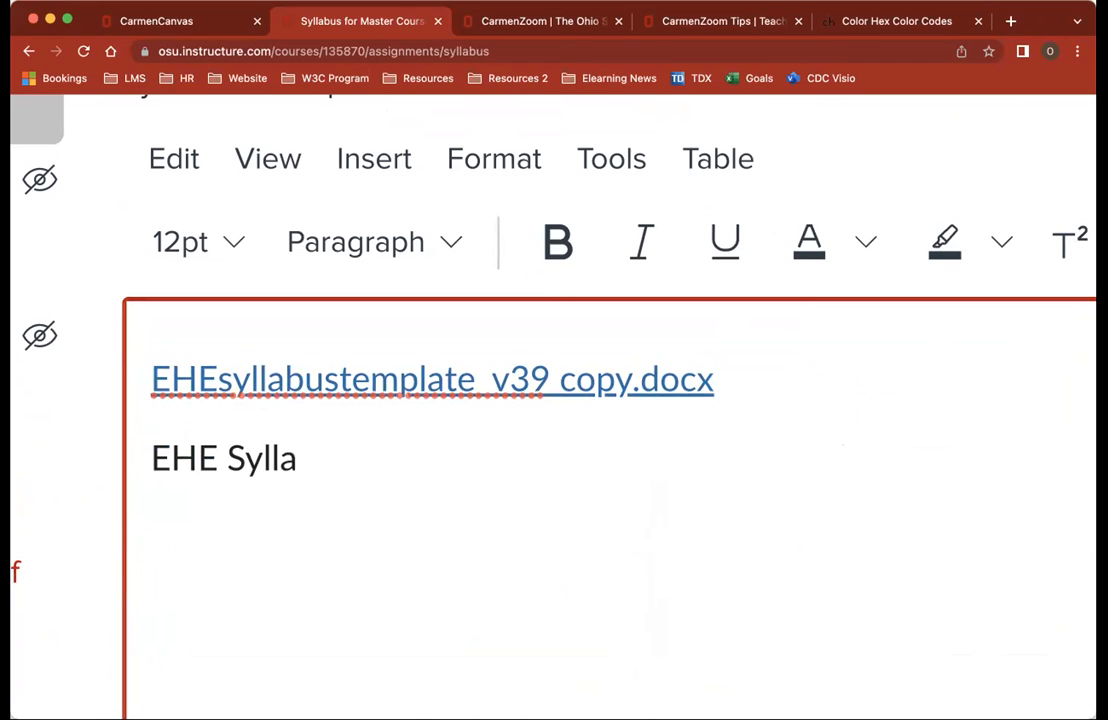
type("bus T")
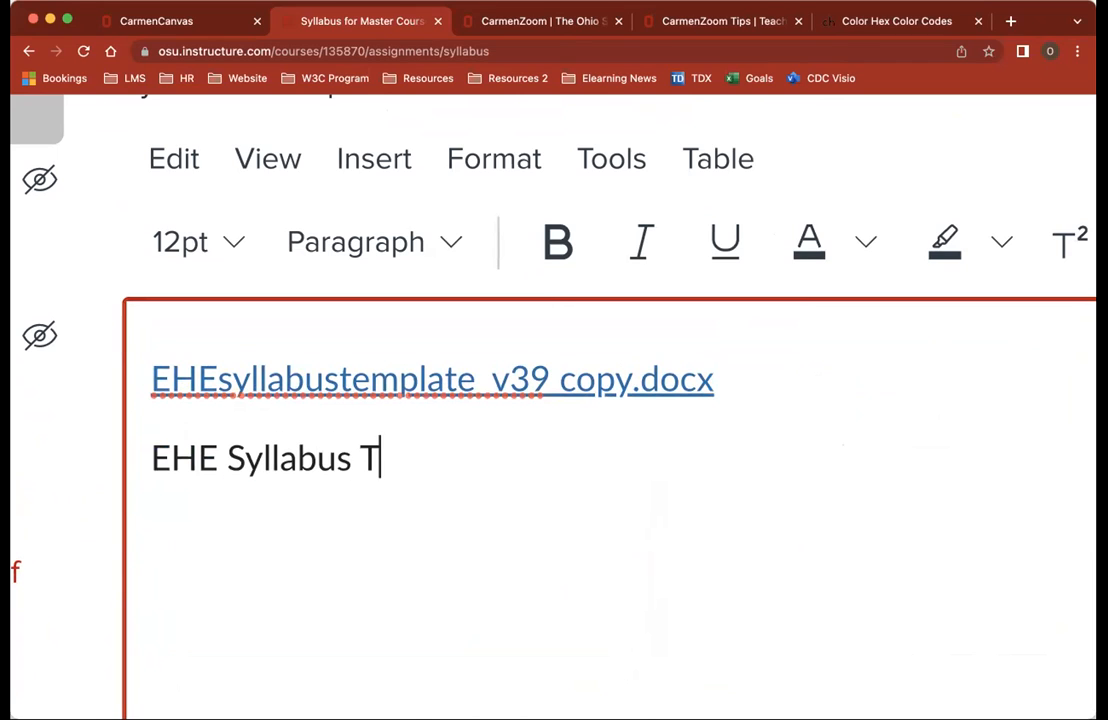
type("emplate")
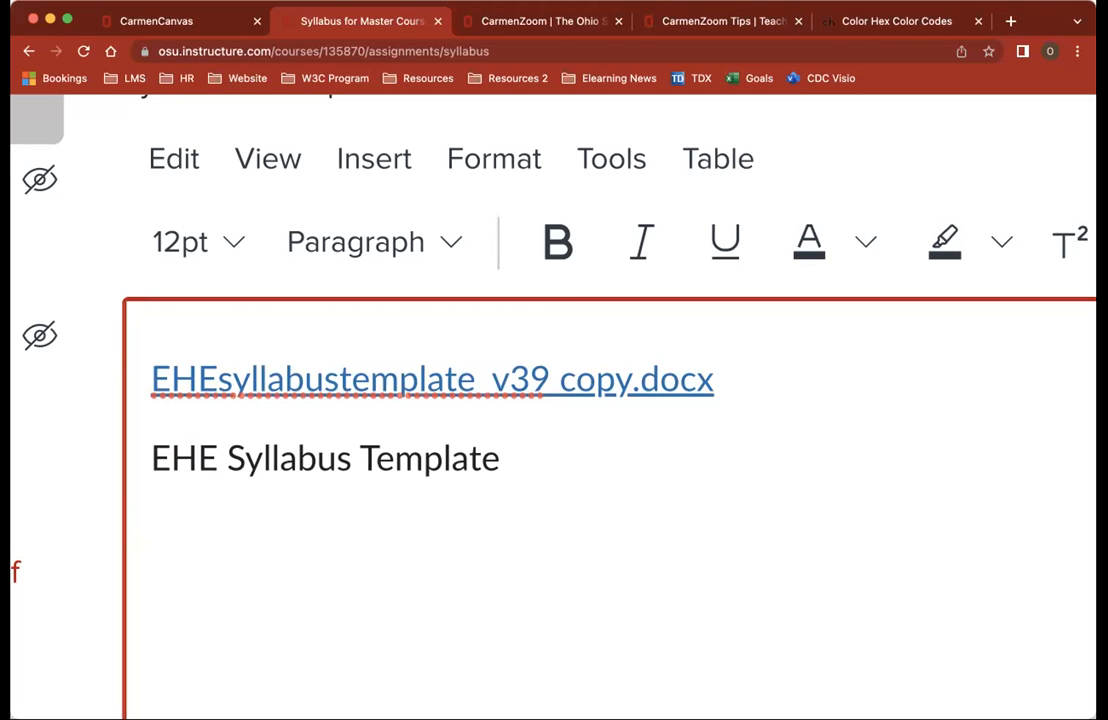
Link the text "EHE Syllabus Template" to the course document EHEsyllabustemplate_v39 copy.docx, searching the documents for "syllabus"
left_click_drag(150, 460, 616, 470)
scroll(670, 470, "right", 5)
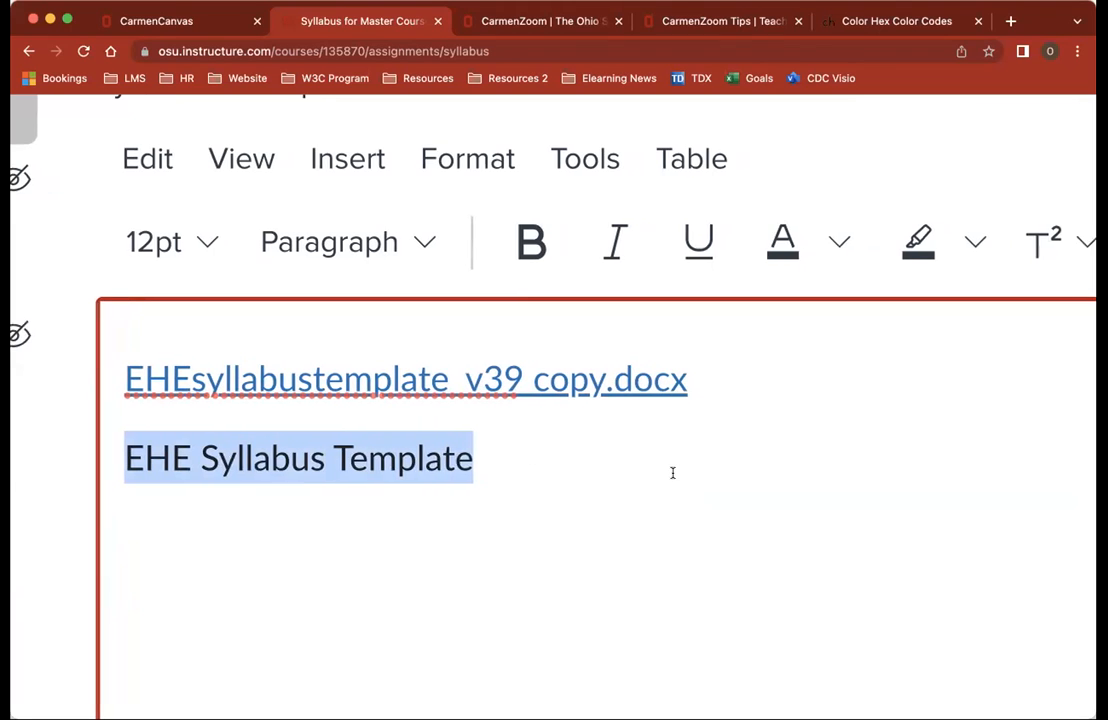
scroll(670, 470, "right", 3)
scroll(670, 470, "down", 5)
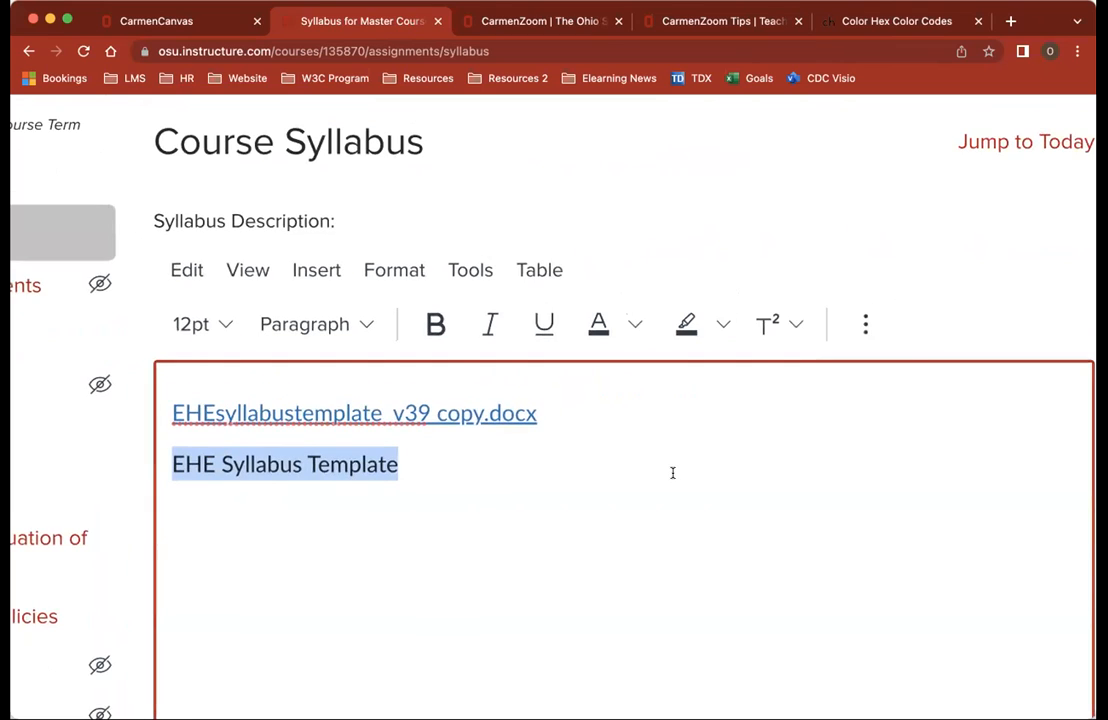
left_click(866, 326)
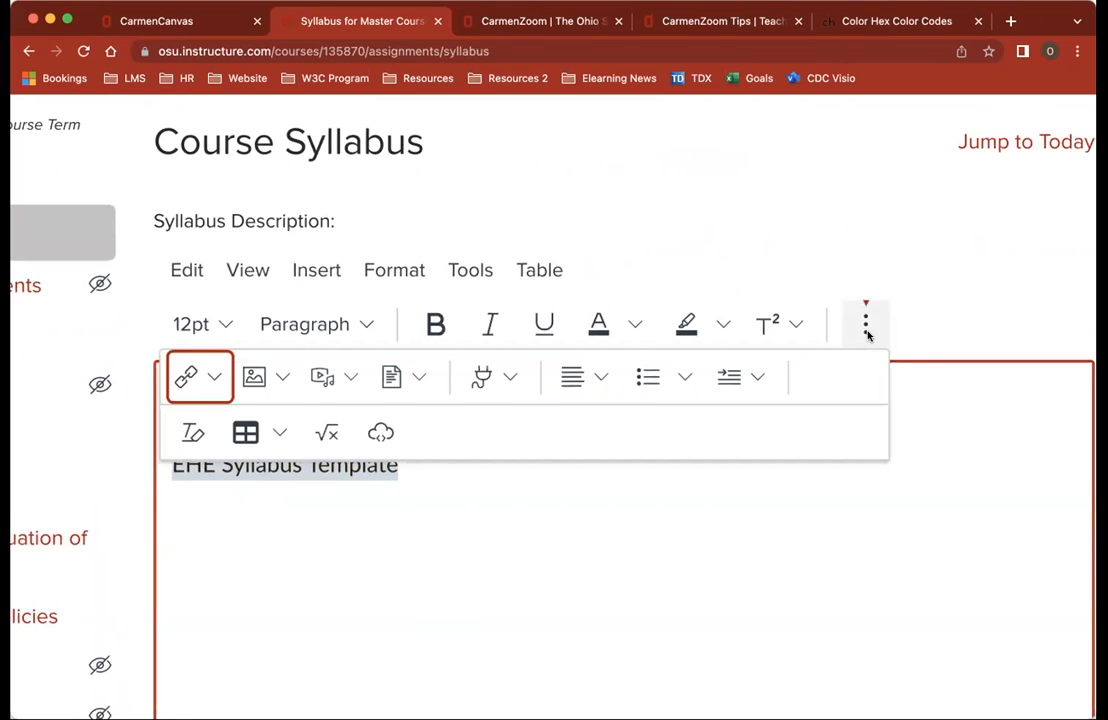
left_click(393, 377)
left_click(426, 465)
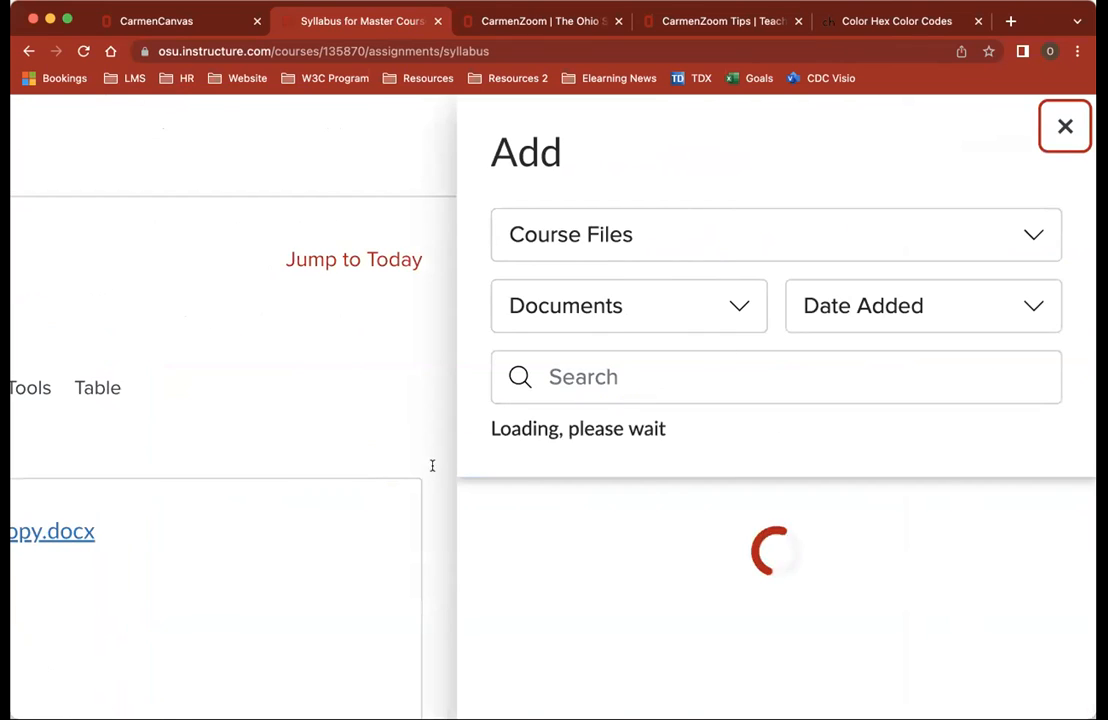
type("syllabus")
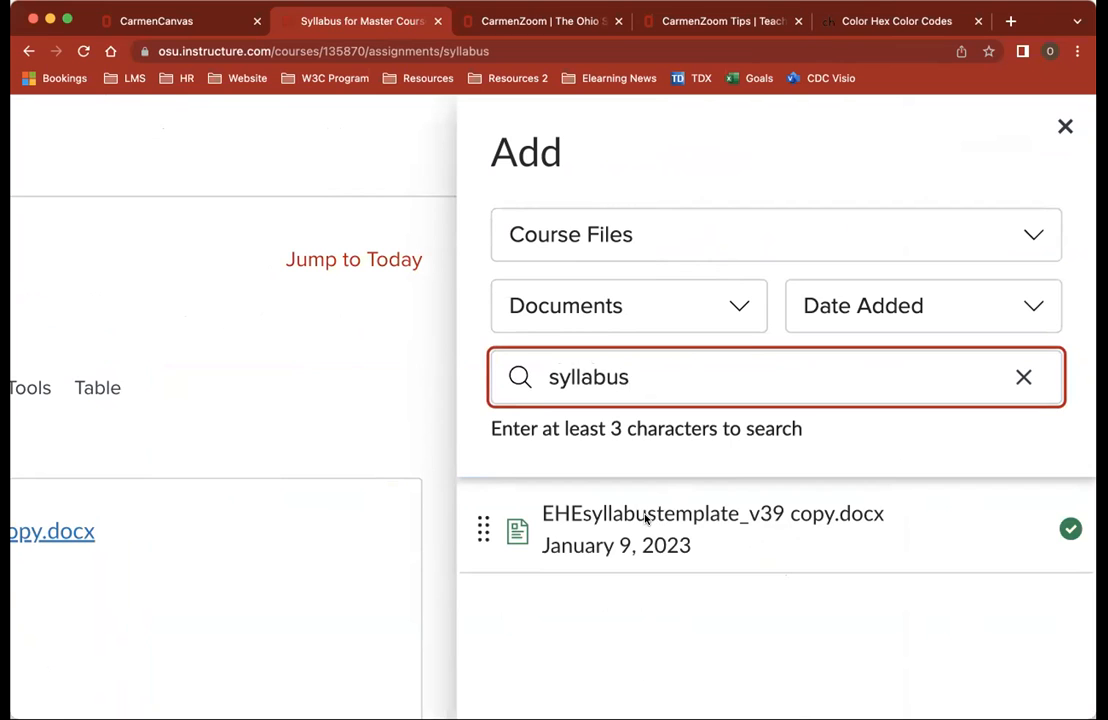
left_click(716, 514)
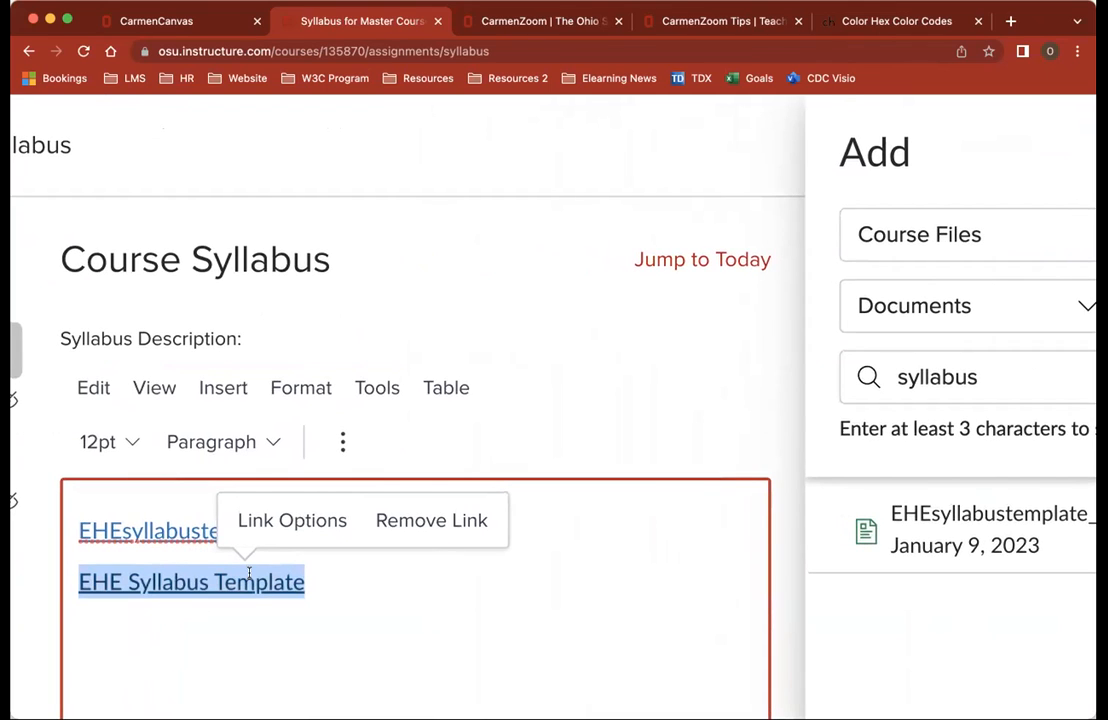
scroll(896, 224, "right", 3)
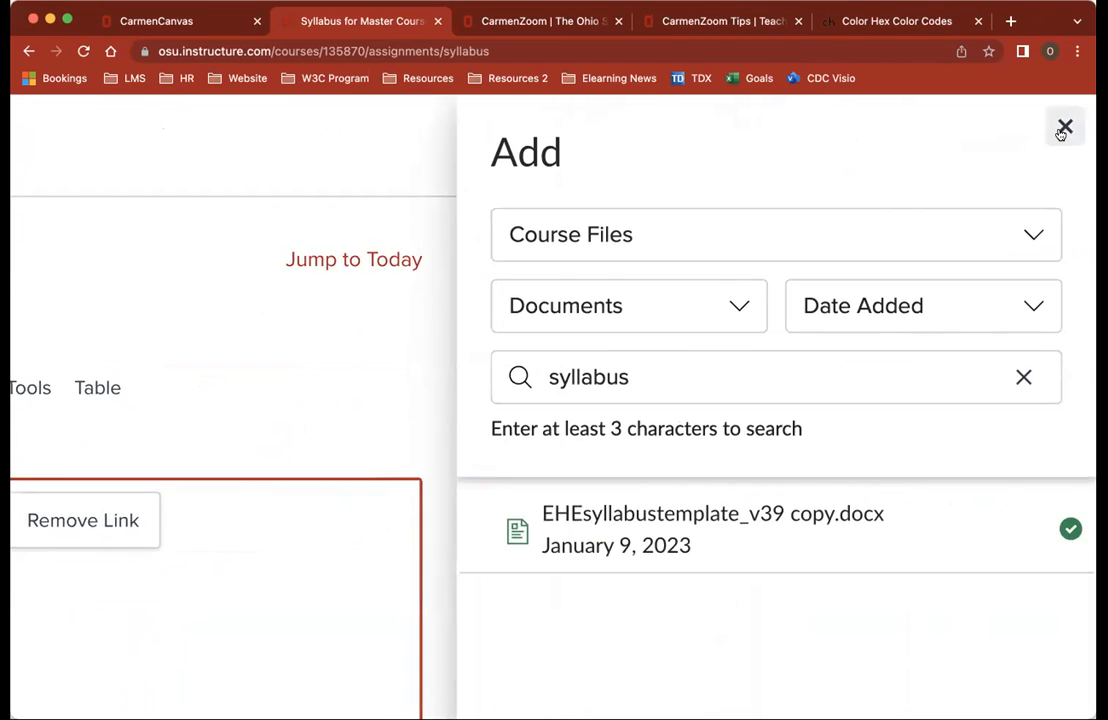
left_click(1066, 124)
scroll(465, 371, "left", 7)
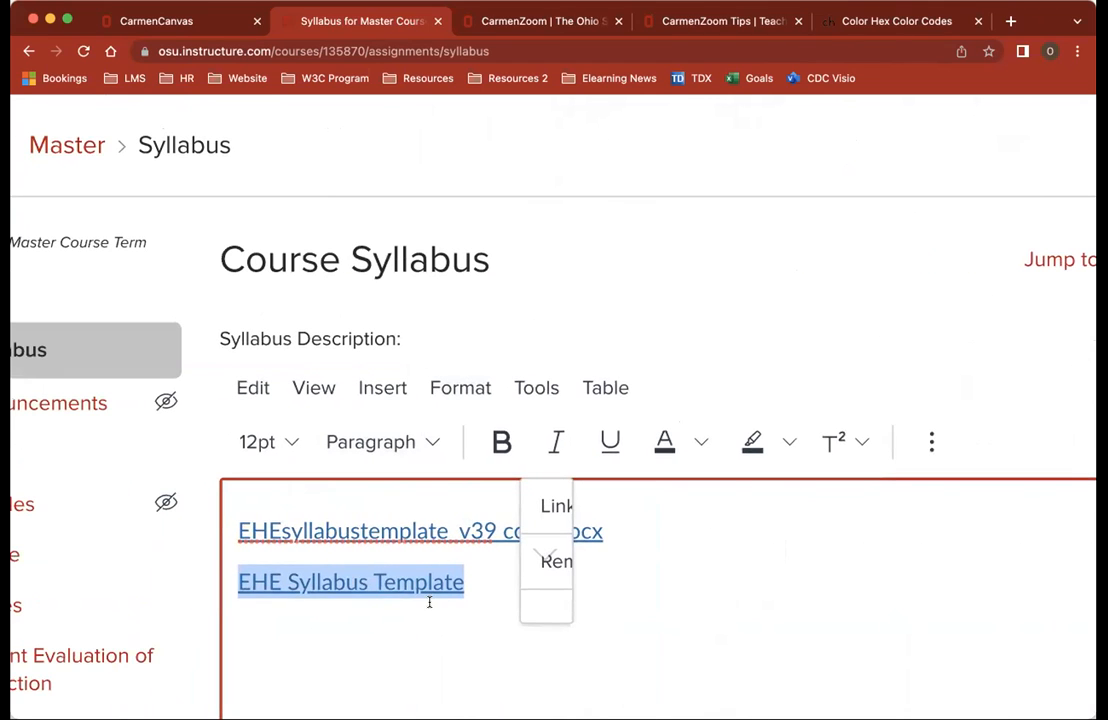
Set the "EHE Syllabus Template" link to preview inline with the preview expanded by default, and apply the link options
left_click(465, 613)
scroll(465, 613, "down", 3)
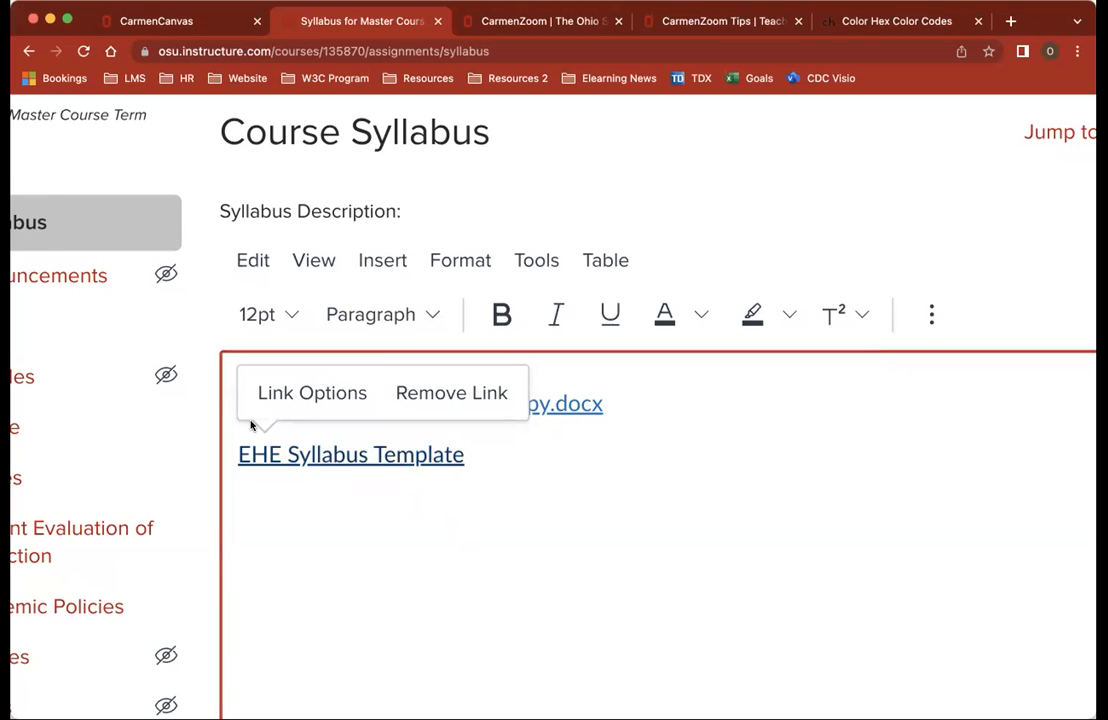
left_click(292, 392)
scroll(826, 390, "down", 3)
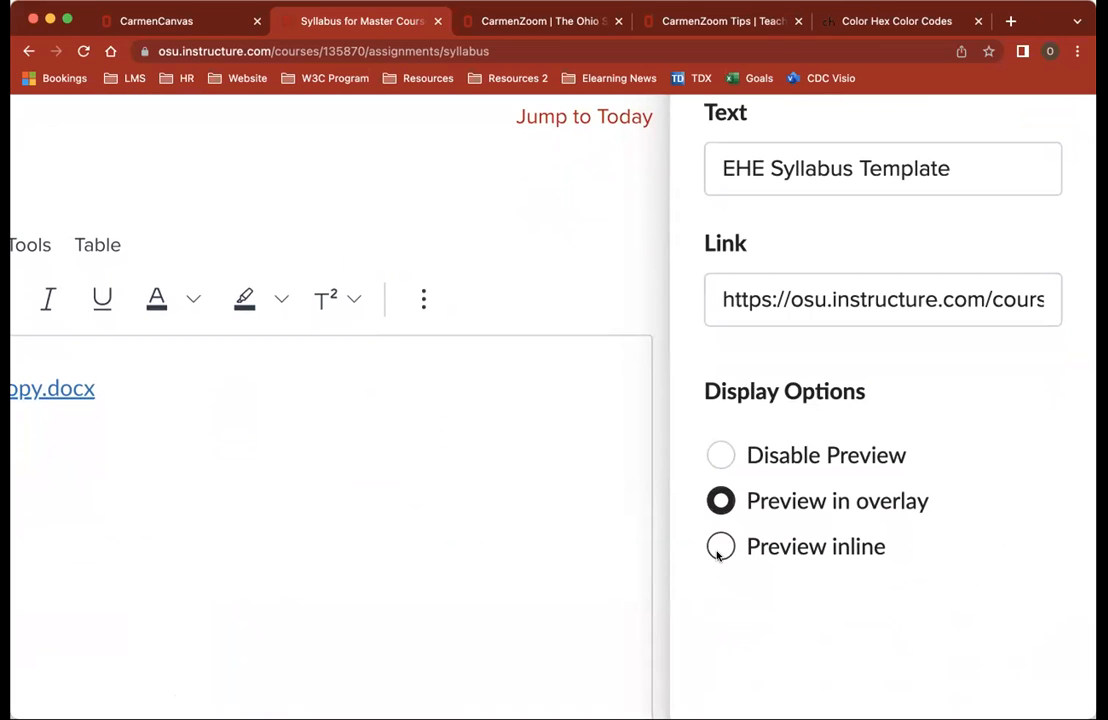
left_click(717, 550)
left_click(743, 597)
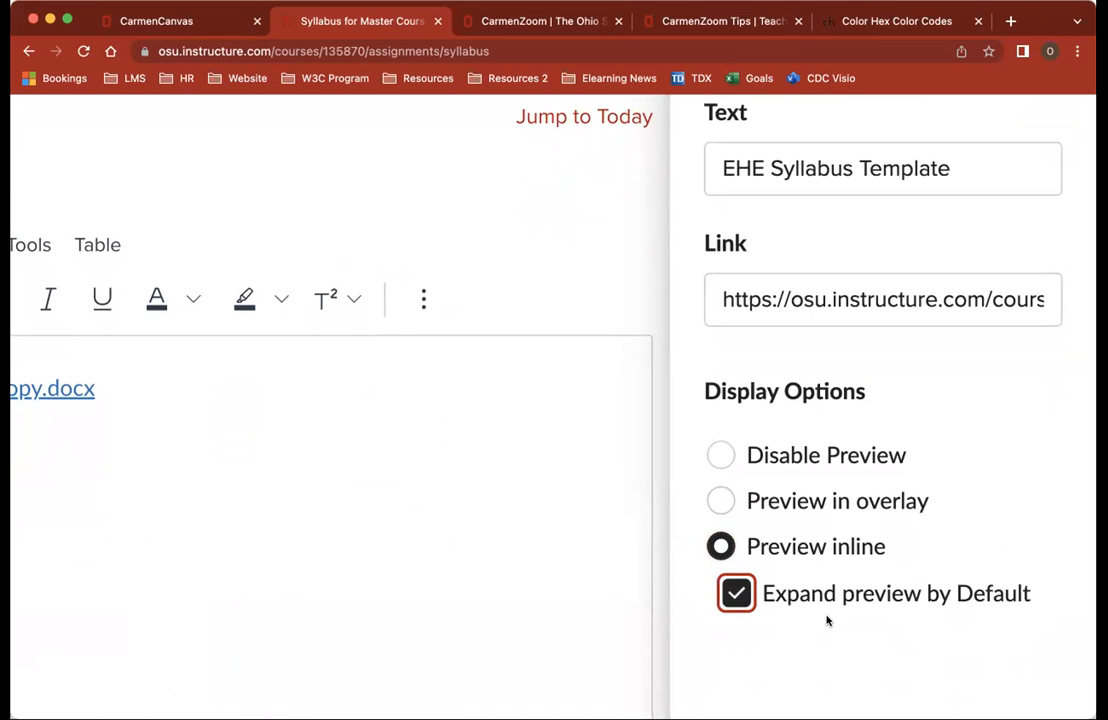
scroll(827, 620, "down", 3)
scroll(827, 620, "down", 5)
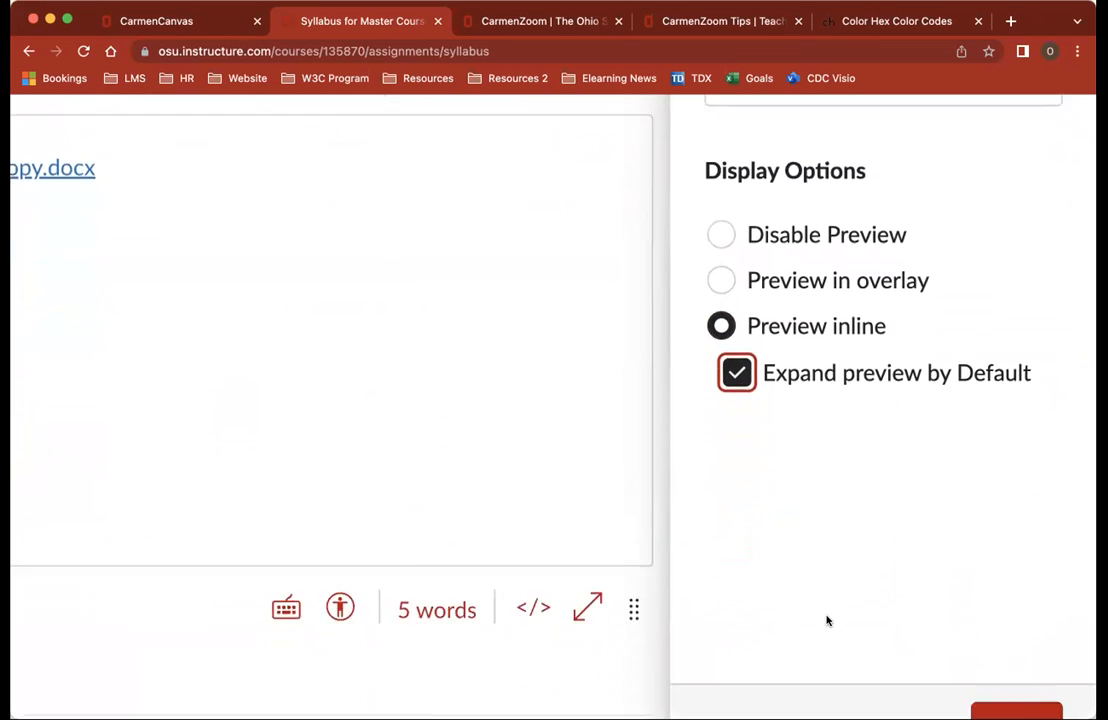
left_click(995, 678)
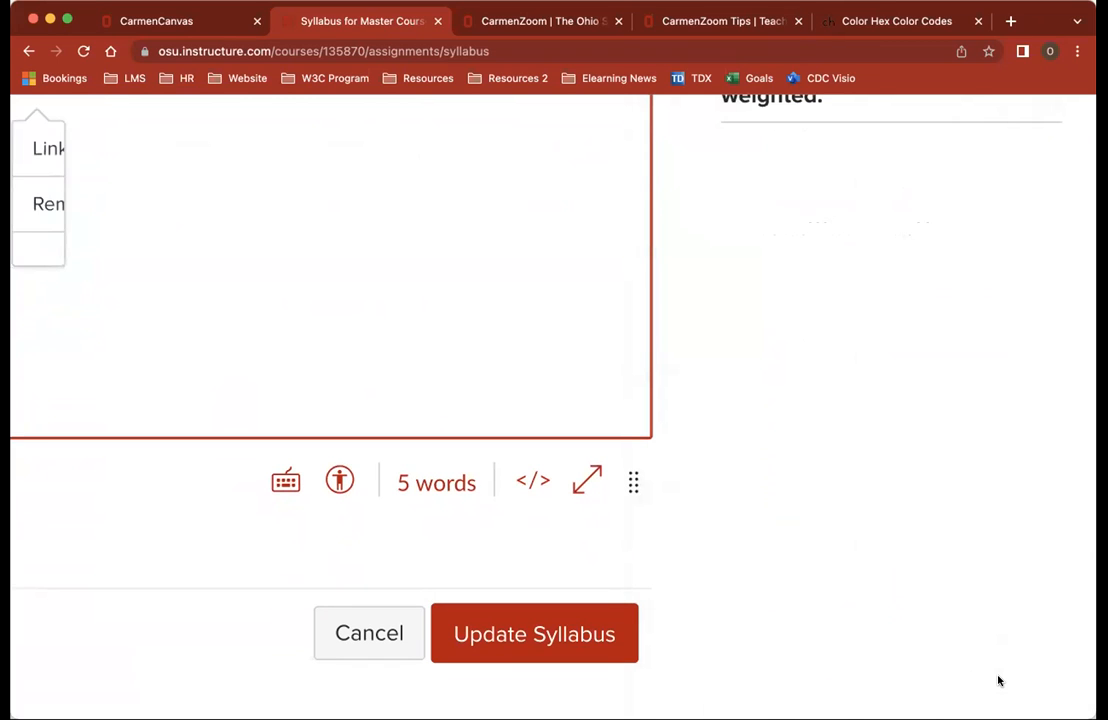
scroll(660, 500, "up", 3)
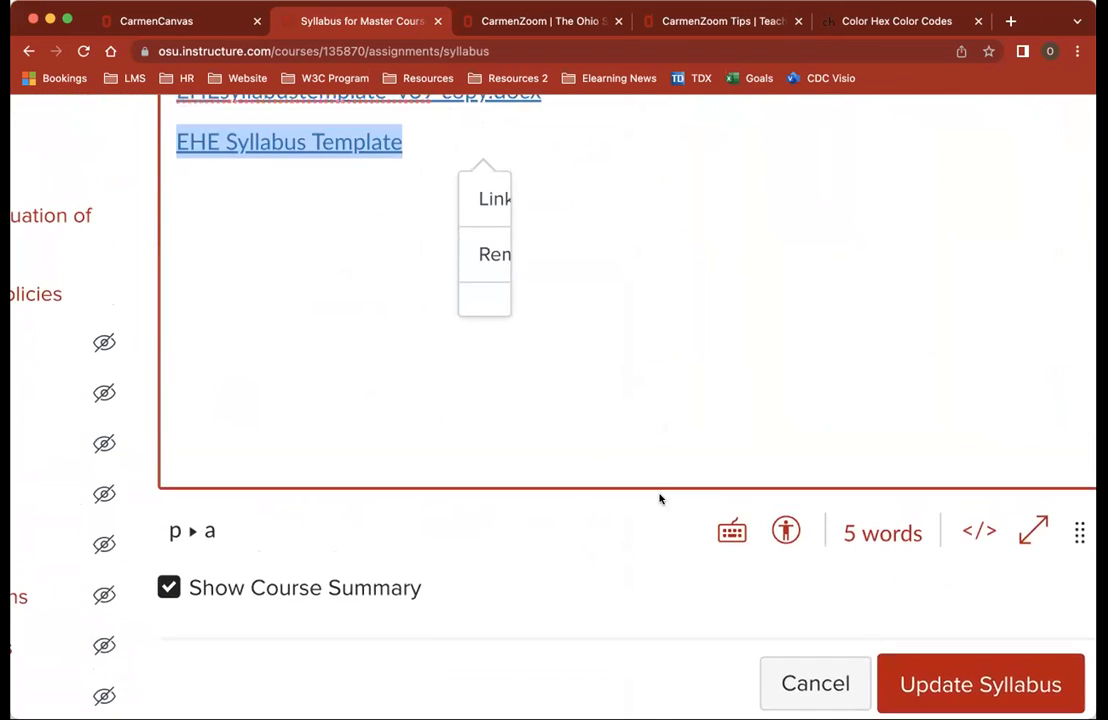
left_click(577, 439)
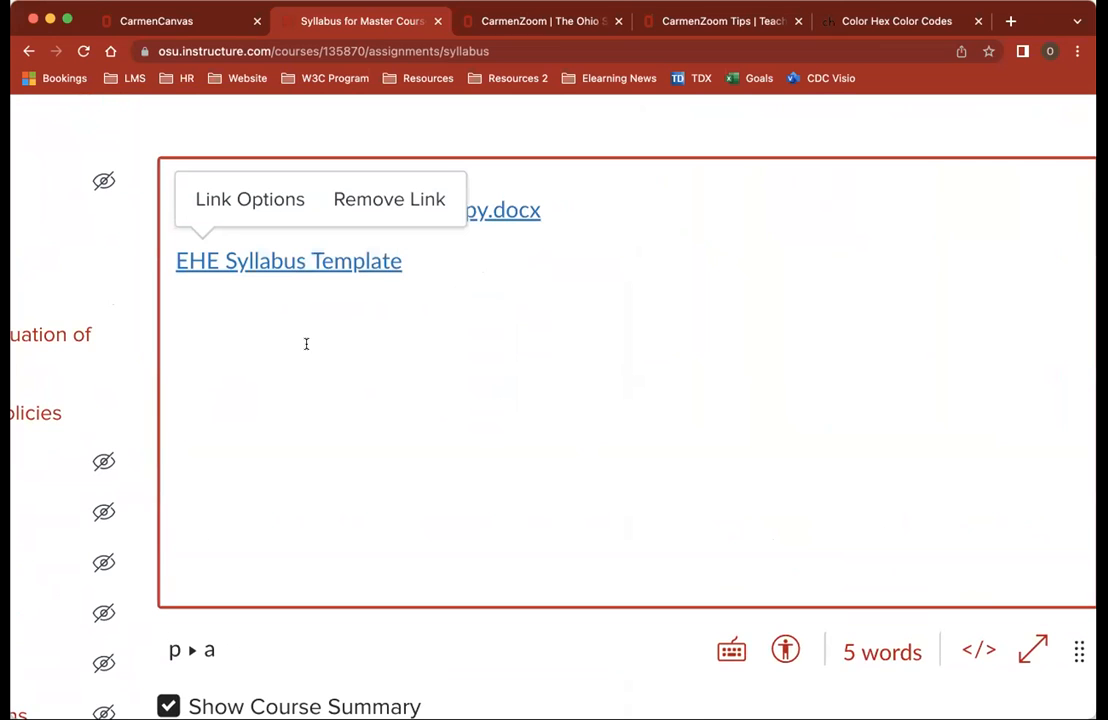
scroll(451, 324, "down", 5)
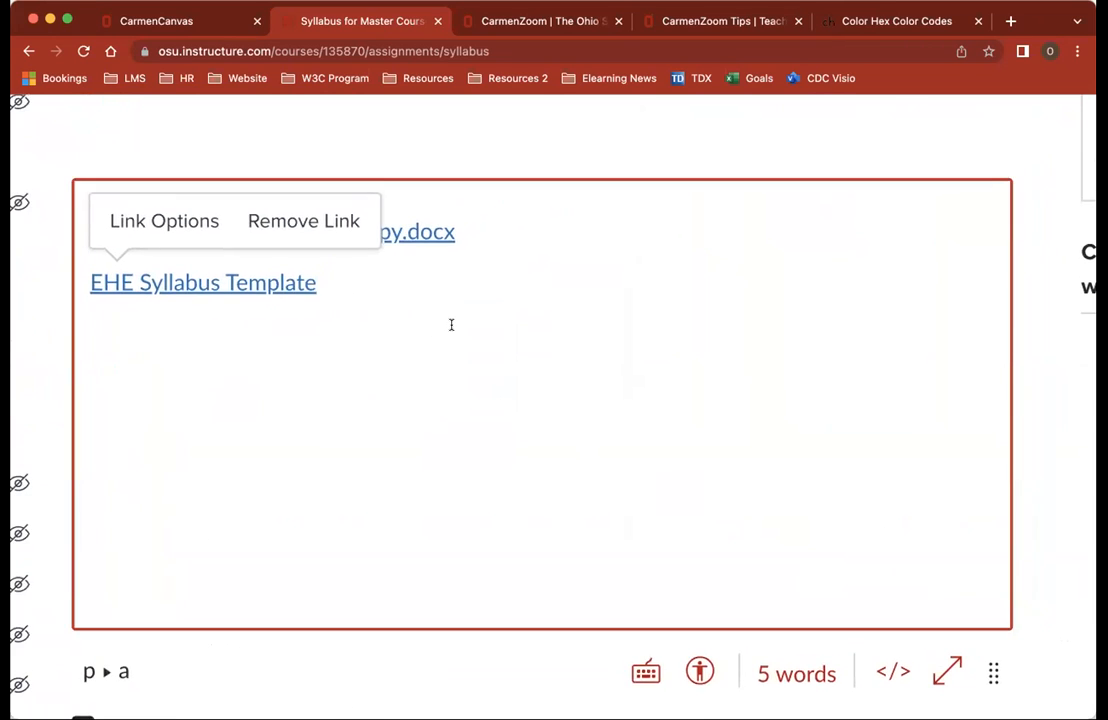
Save the edited syllabus description and check the inline preview under the "EHE Syllabus Template" link
left_click(838, 571)
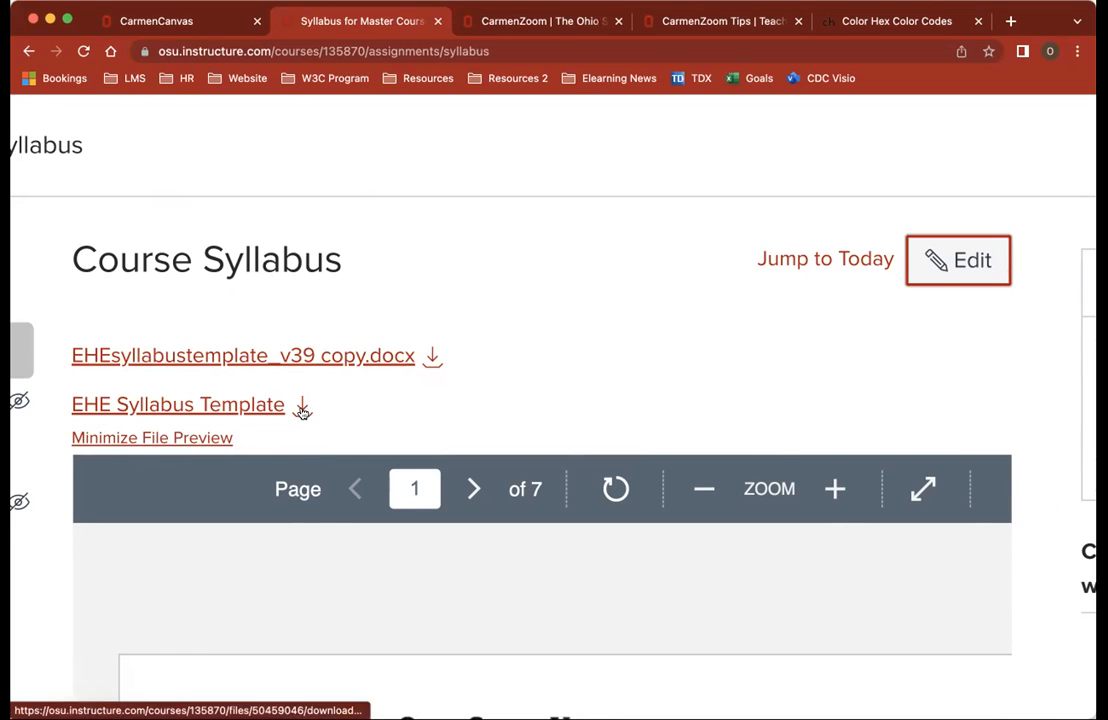
scroll(302, 411, "up", 5)
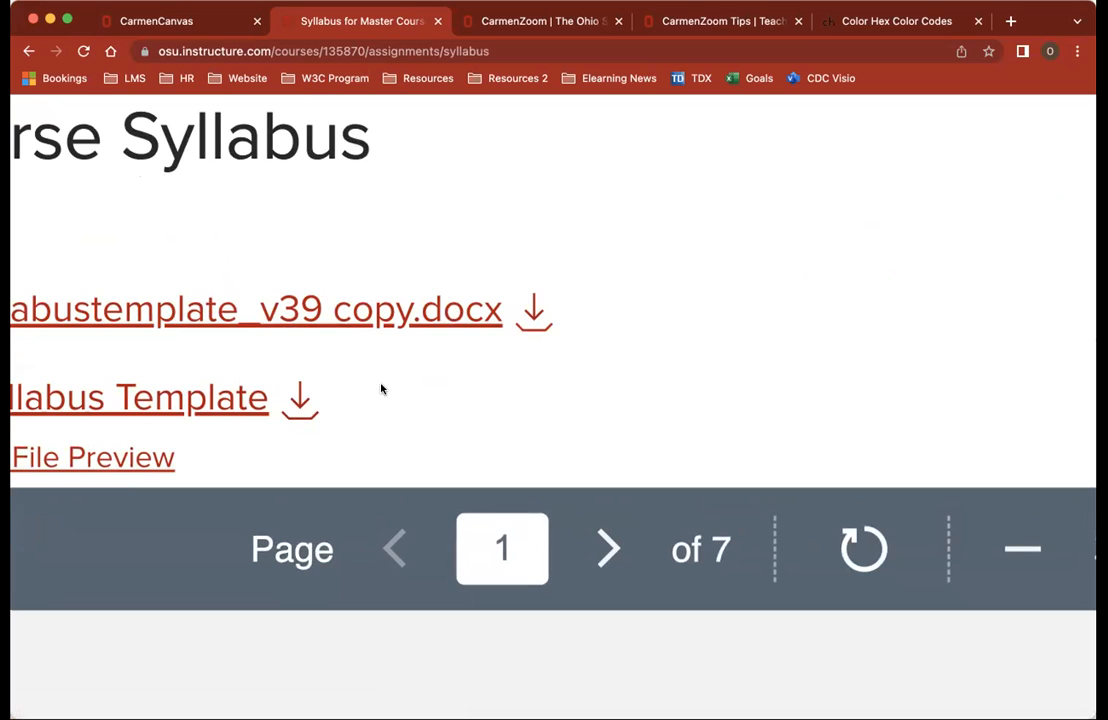
scroll(381, 389, "down", 5)
scroll(725, 388, "down", 3)
scroll(725, 388, "down", 5)
scroll(715, 402, "down", 5)
scroll(715, 402, "down", 1)
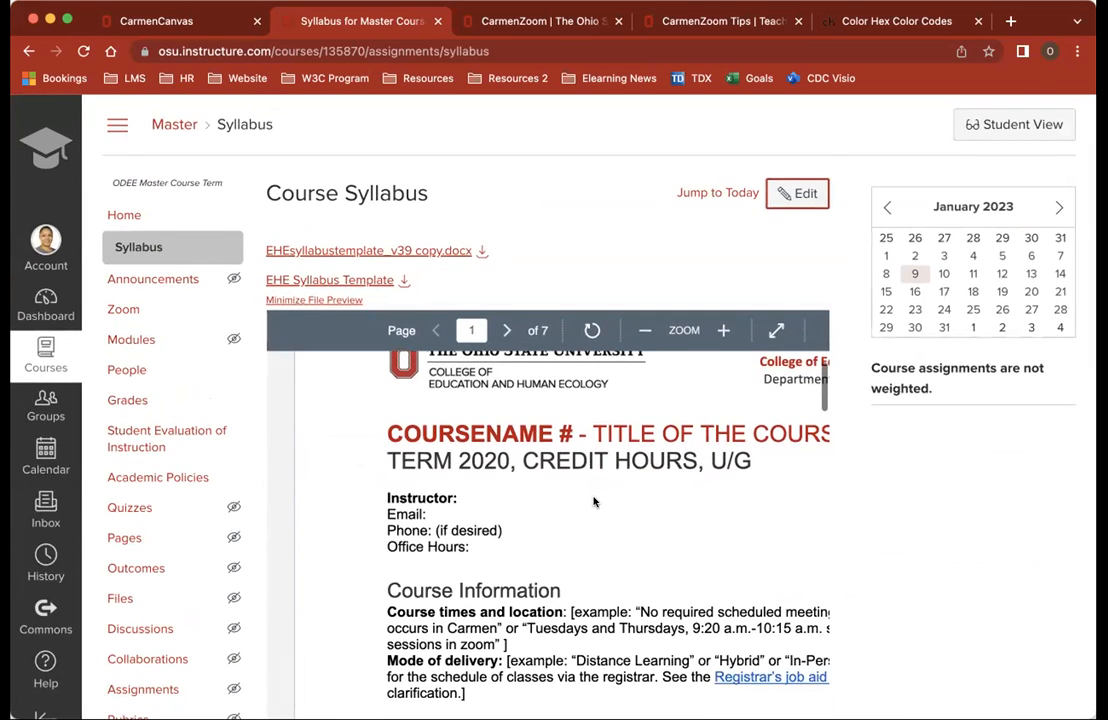
Examine the syllabus template in the full-screen preview and read through its pages in the inline preview
left_click(776, 330)
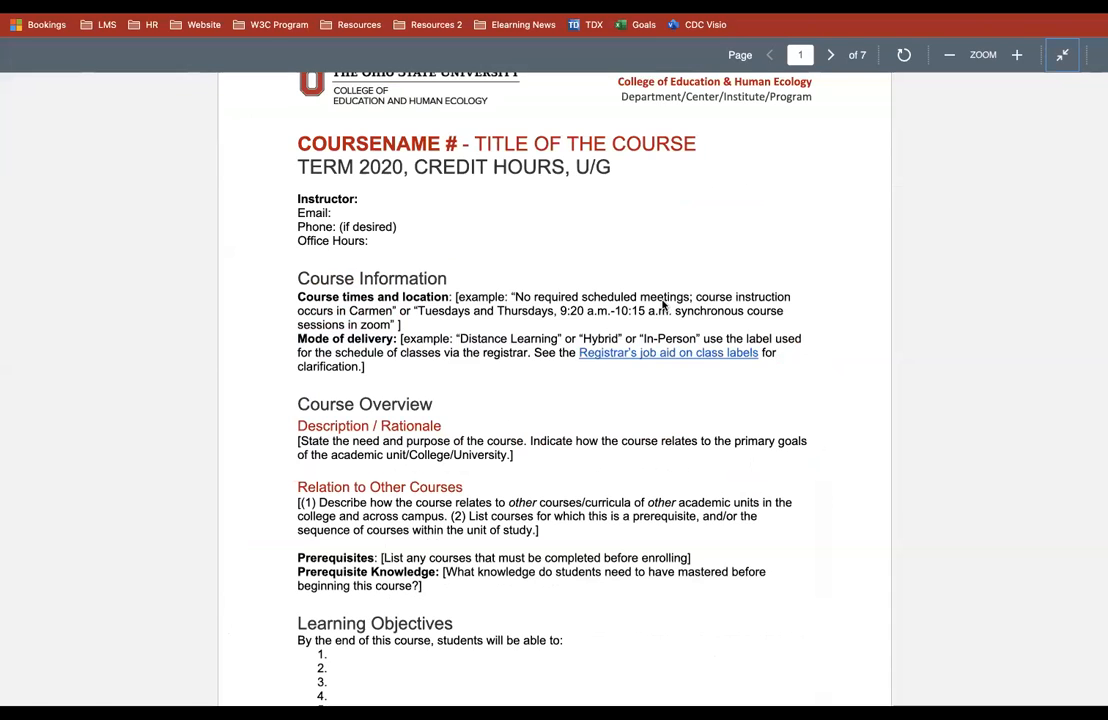
left_click(1063, 33)
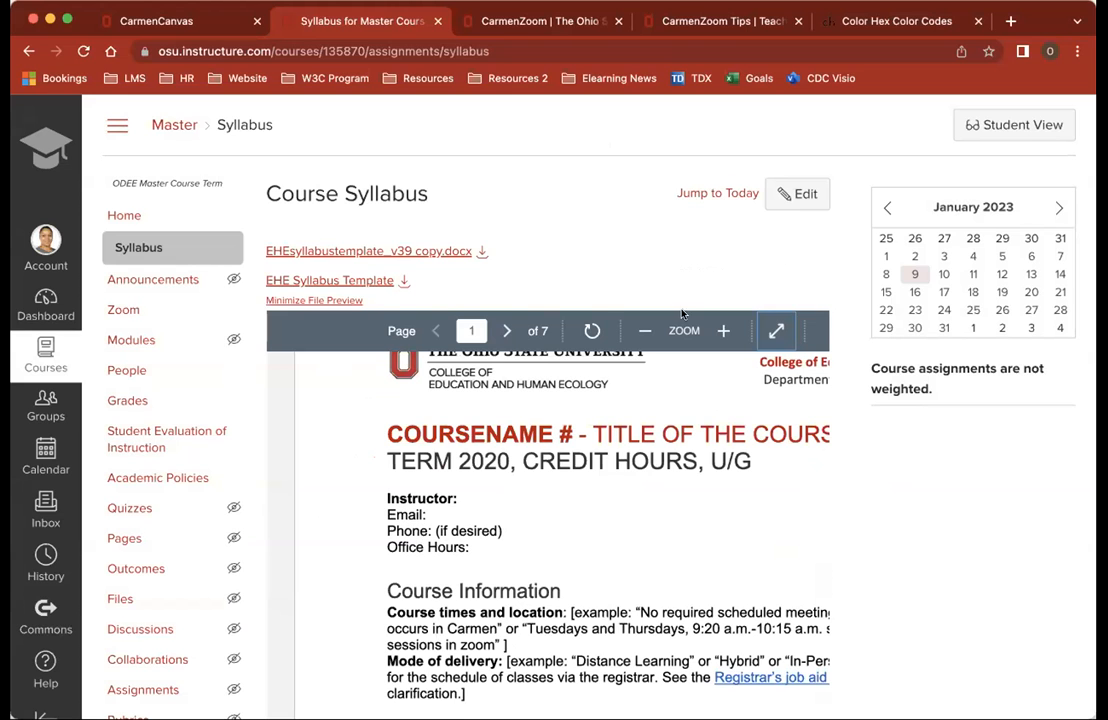
scroll(684, 434, "down", 2)
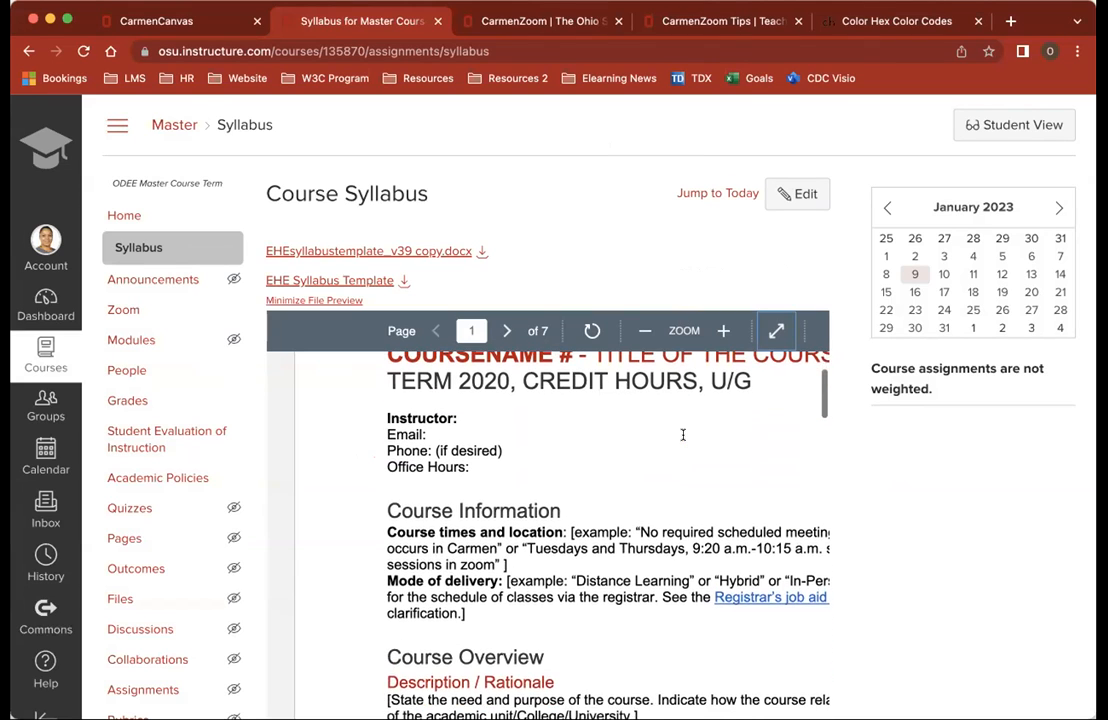
scroll(683, 433, "up", 2)
scroll(746, 472, "down", 2)
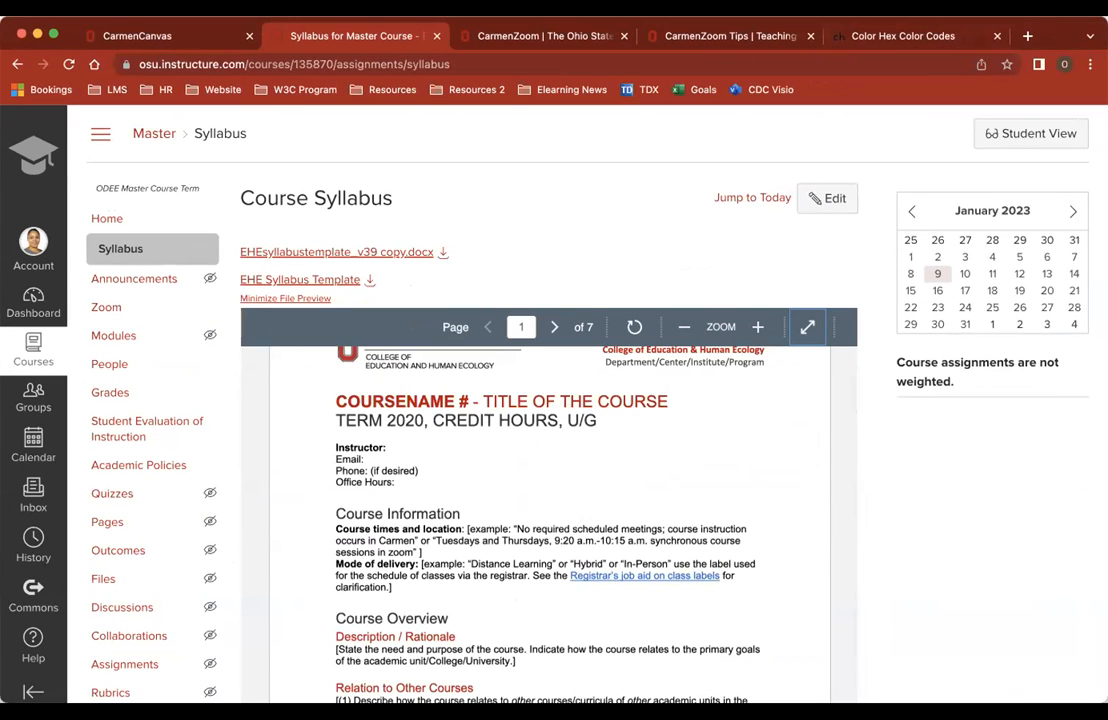
scroll(706, 522, "down", 10)
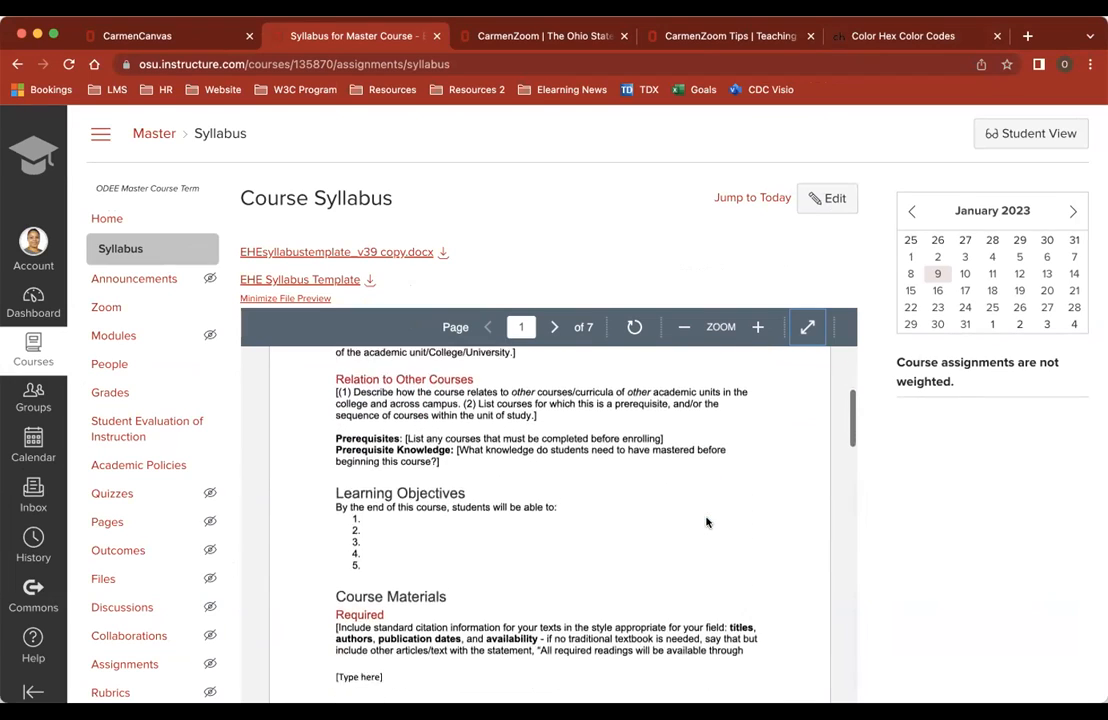
scroll(706, 522, "down", 10)
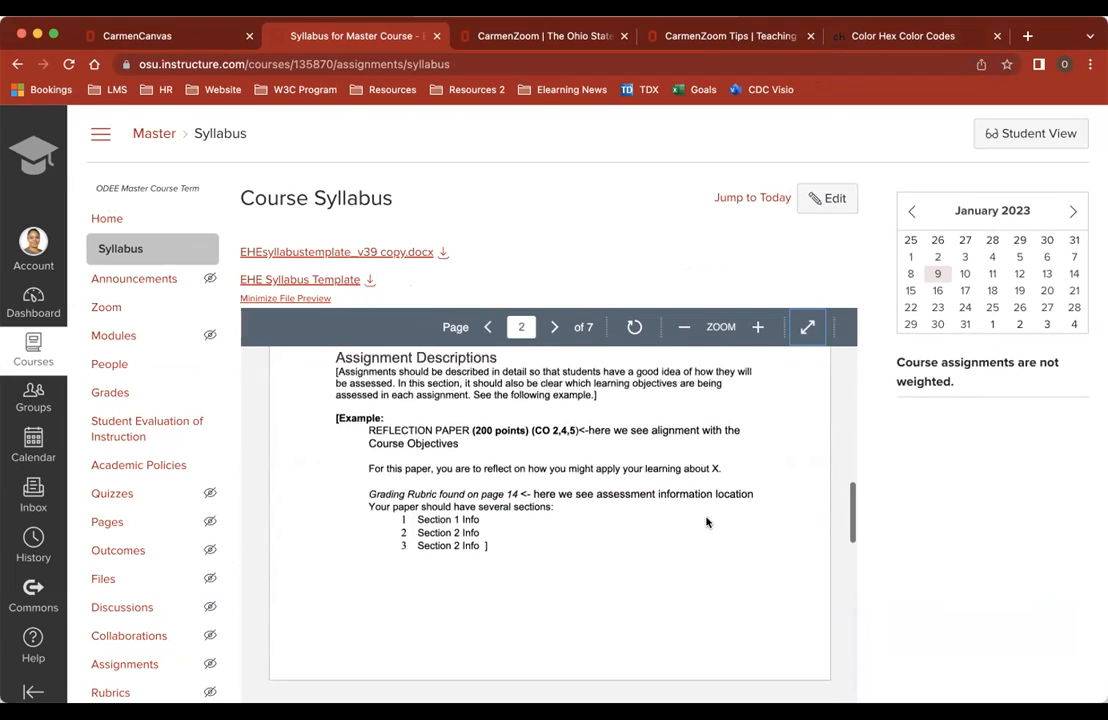
scroll(706, 522, "down", 10)
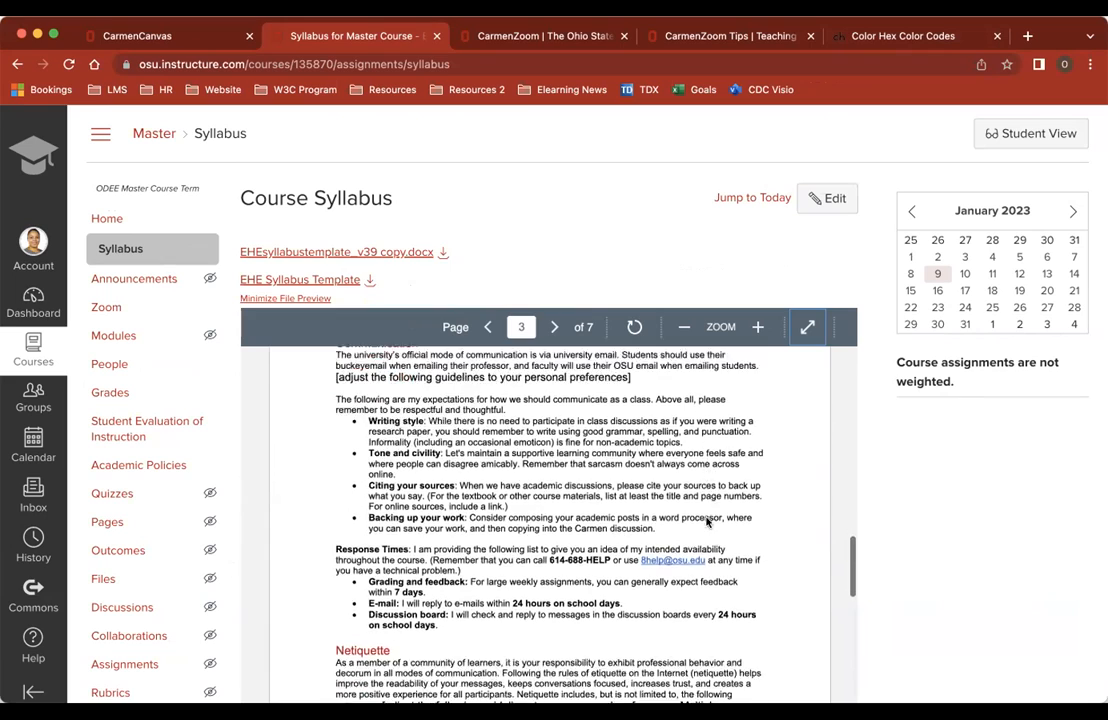
scroll(706, 522, "down", 5)
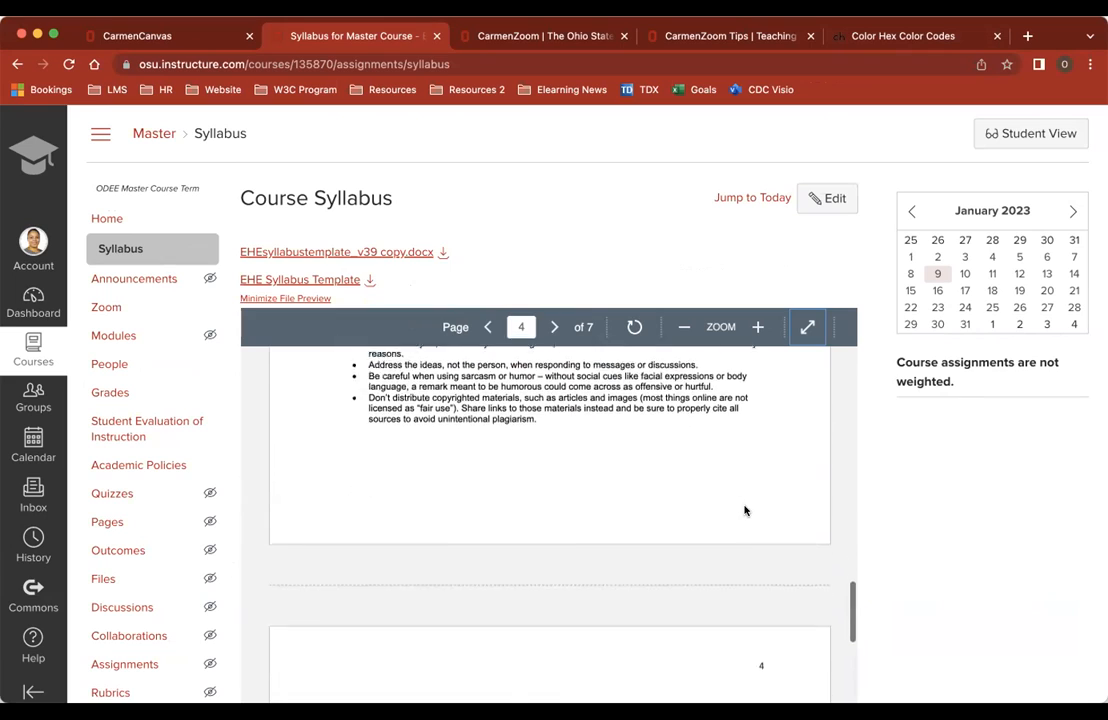
scroll(937, 522, "down", 5)
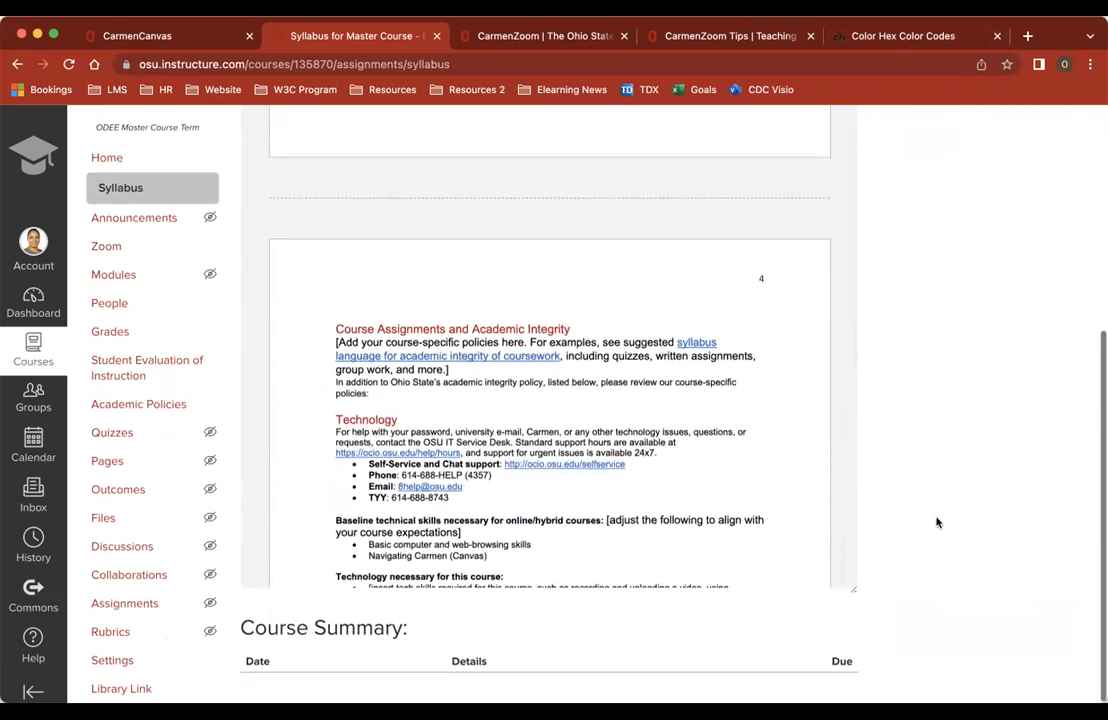
scroll(937, 522, "up", 5)
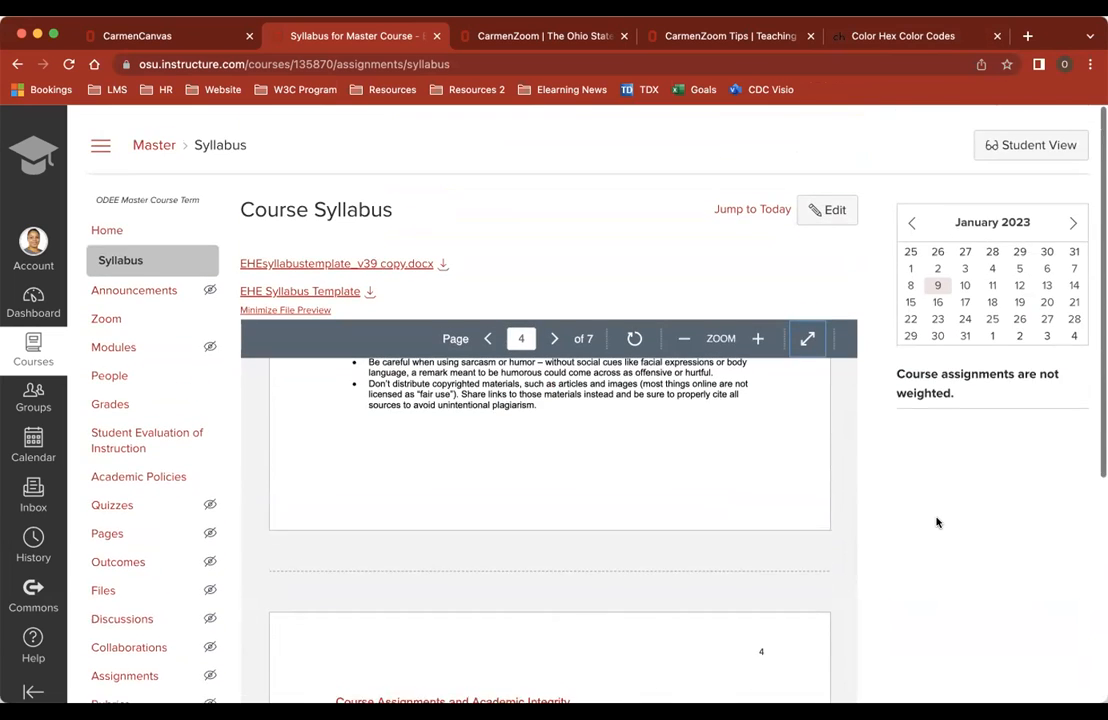
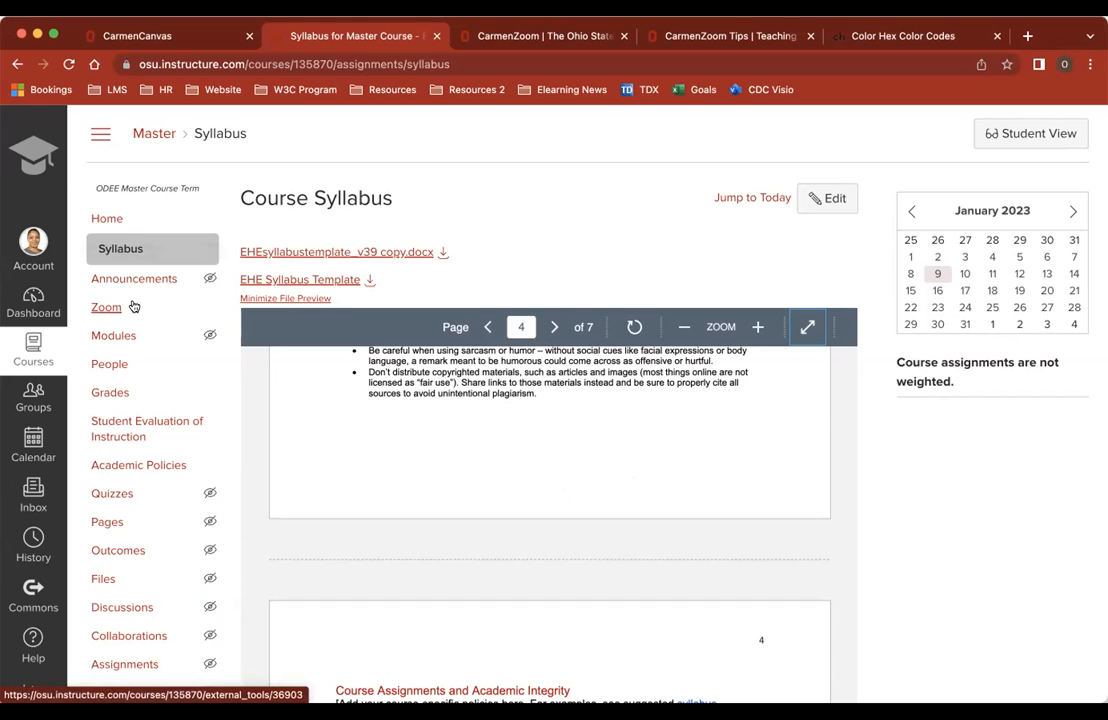
Create a course module named "Getting Started"
left_click(125, 339)
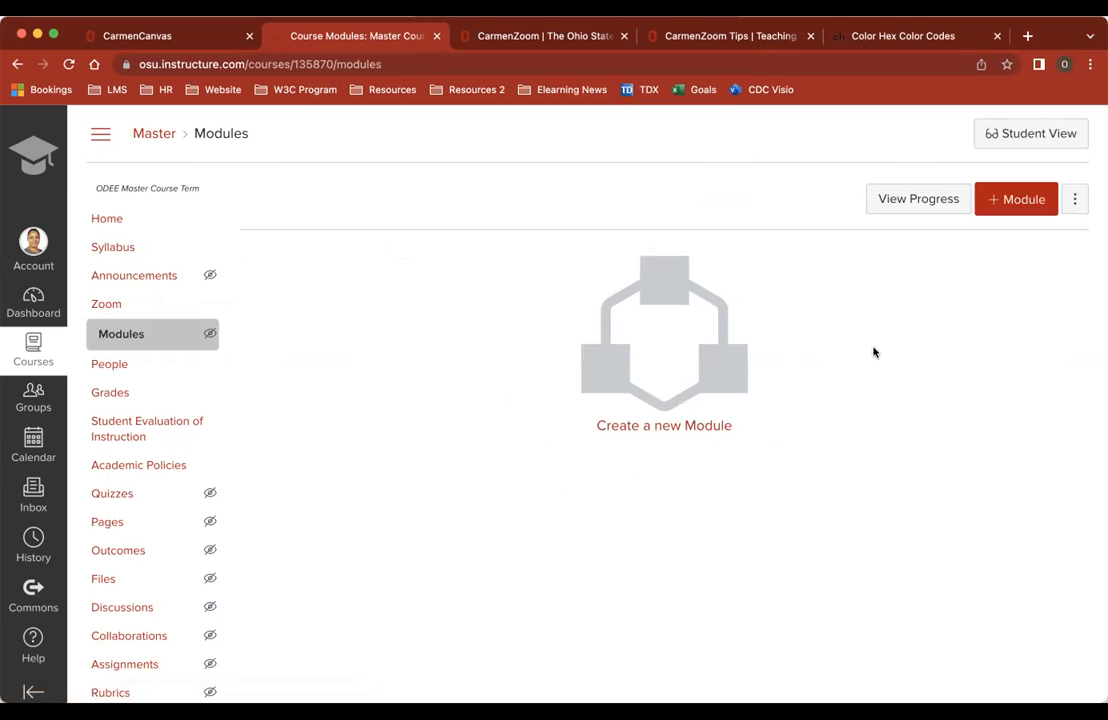
left_click(1019, 207)
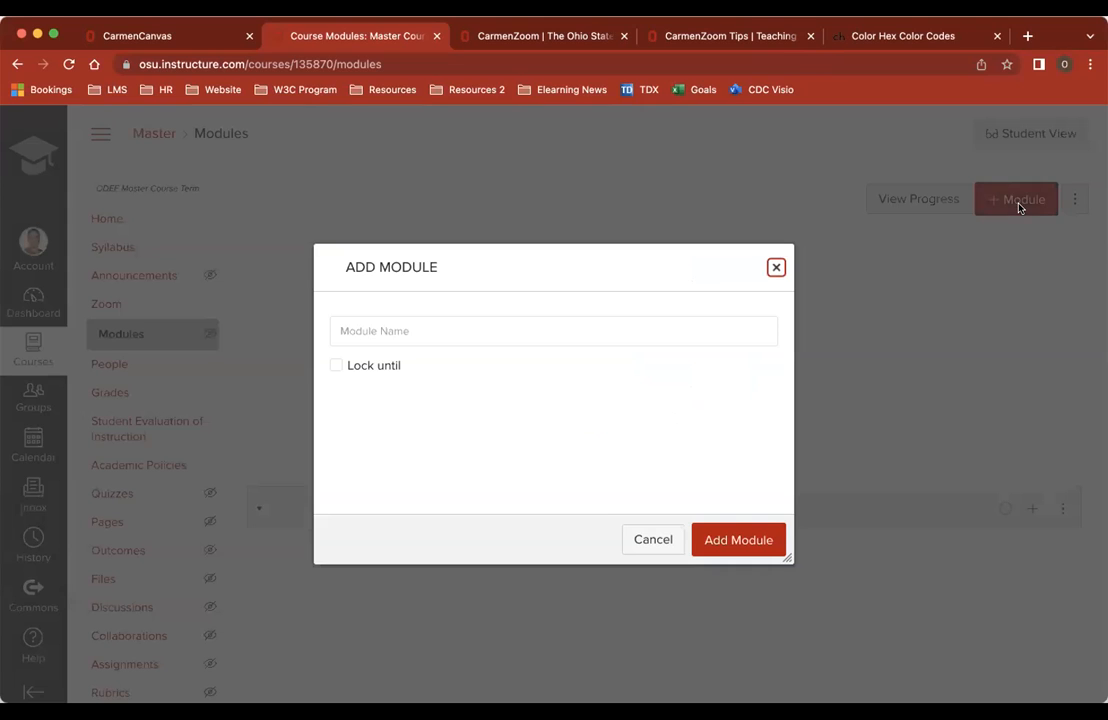
left_click(639, 331)
left_click(618, 378)
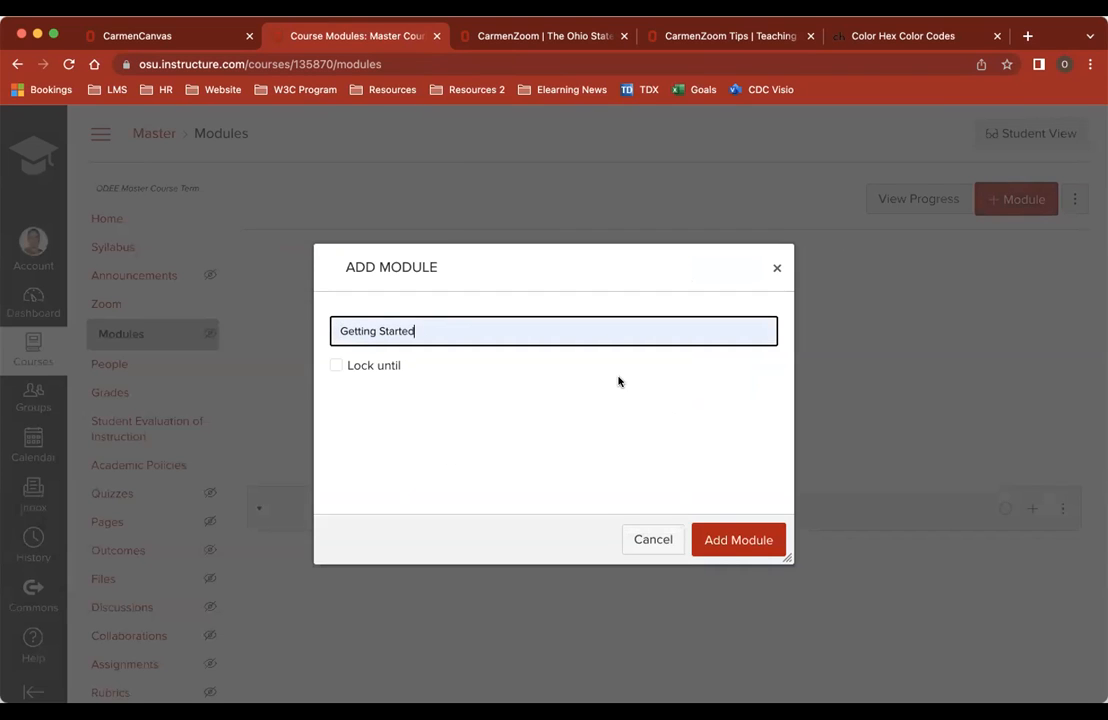
left_click(752, 540)
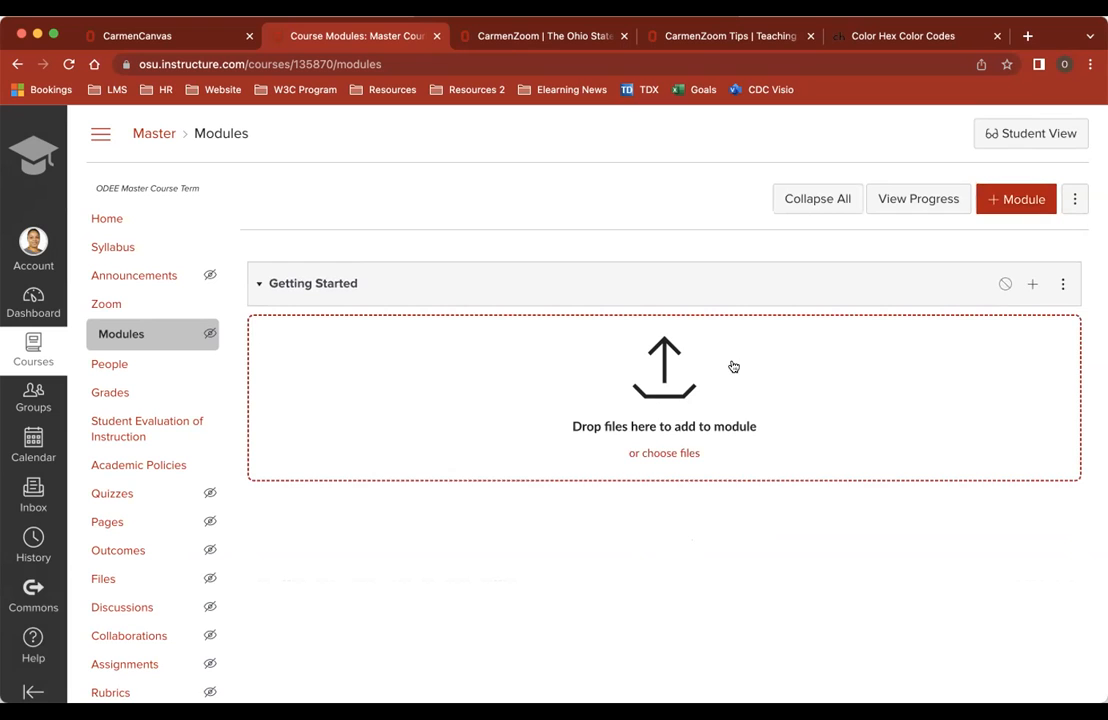
Add the file EHEsyllabustemplate_v39 copy.docx to the Getting Started module, indented 1 level
left_click(1032, 284)
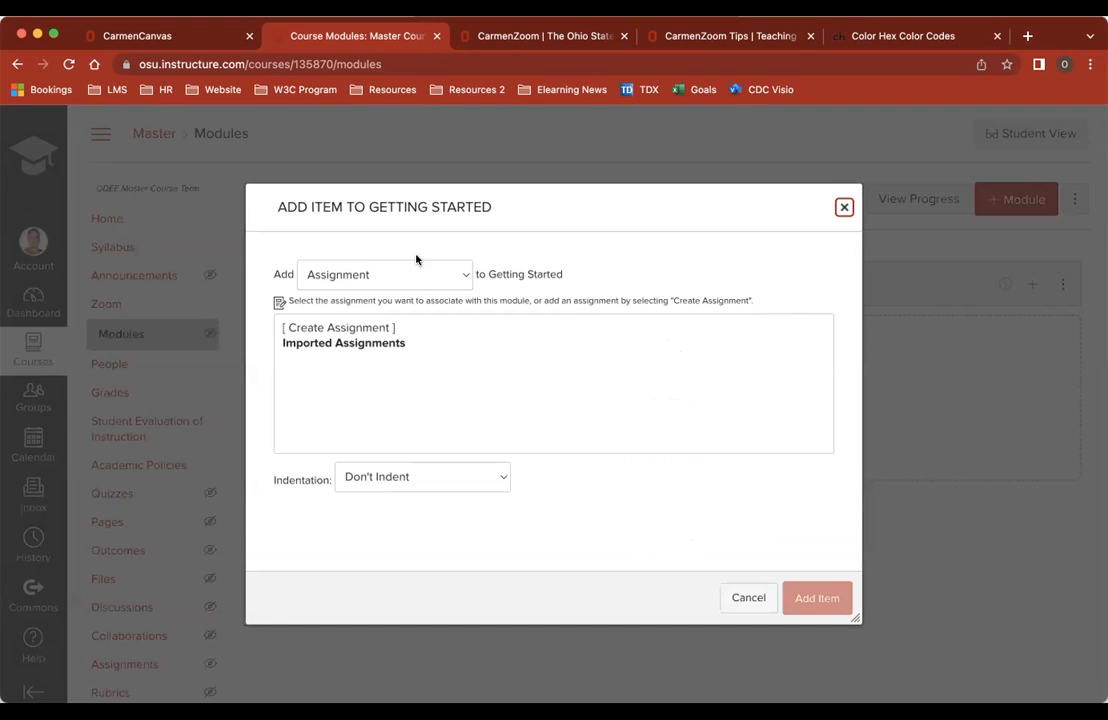
left_click(464, 276)
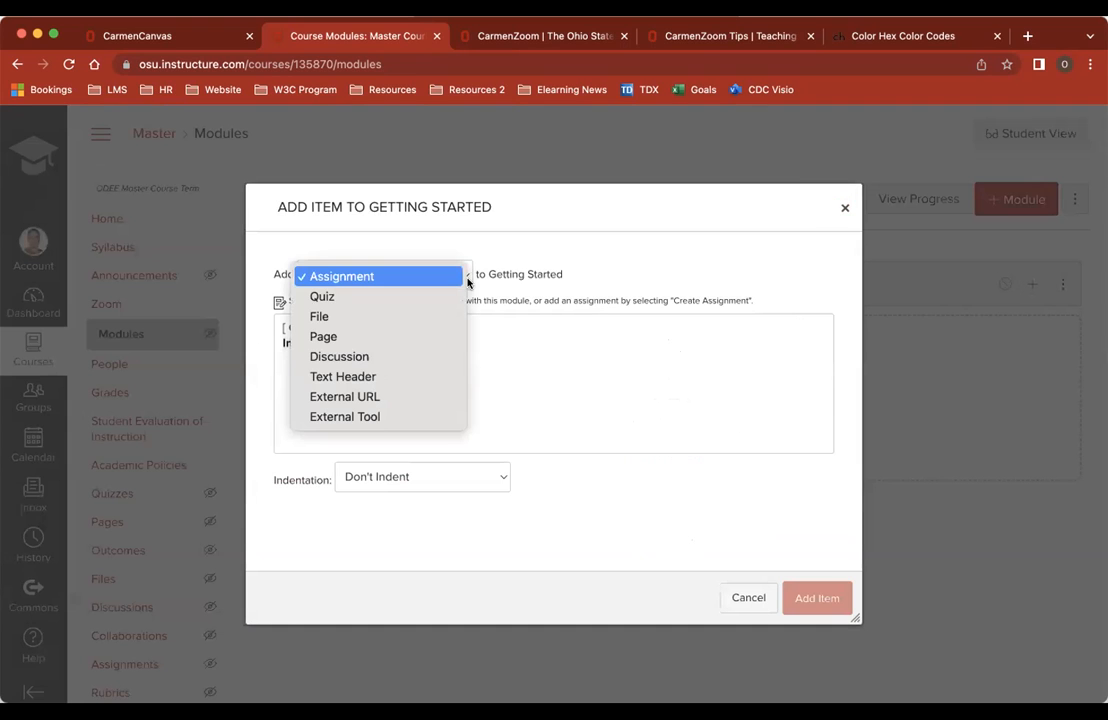
left_click(399, 316)
scroll(438, 376, "down", 3)
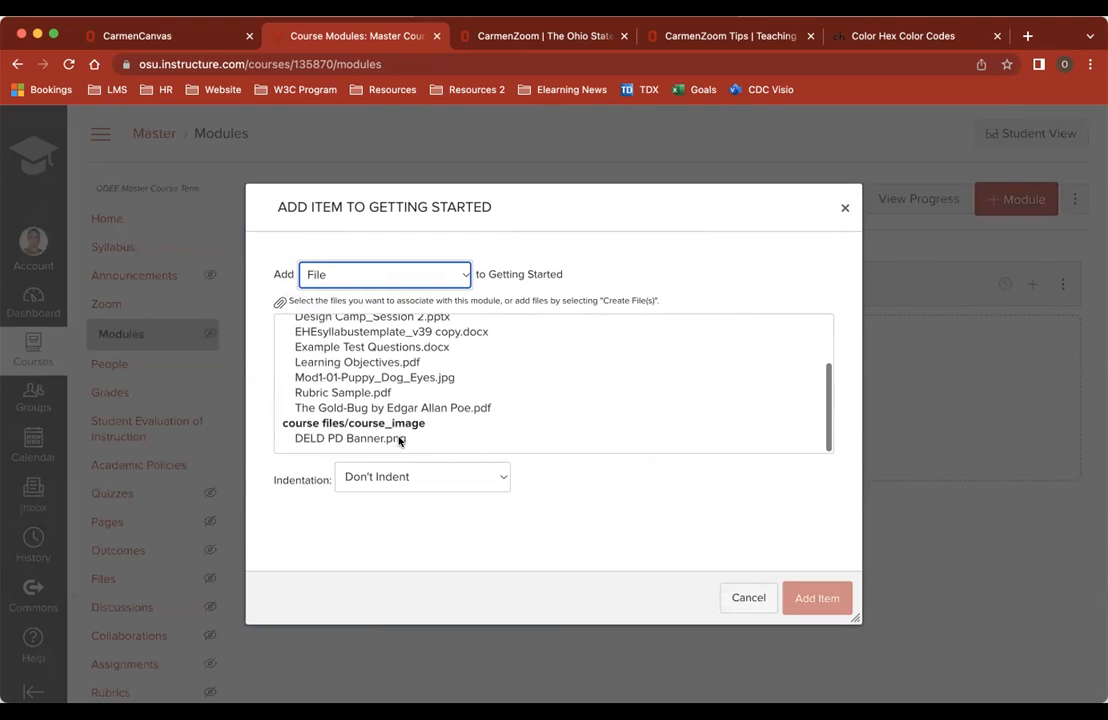
scroll(383, 380, "up", 1)
scroll(383, 380, "up", 2)
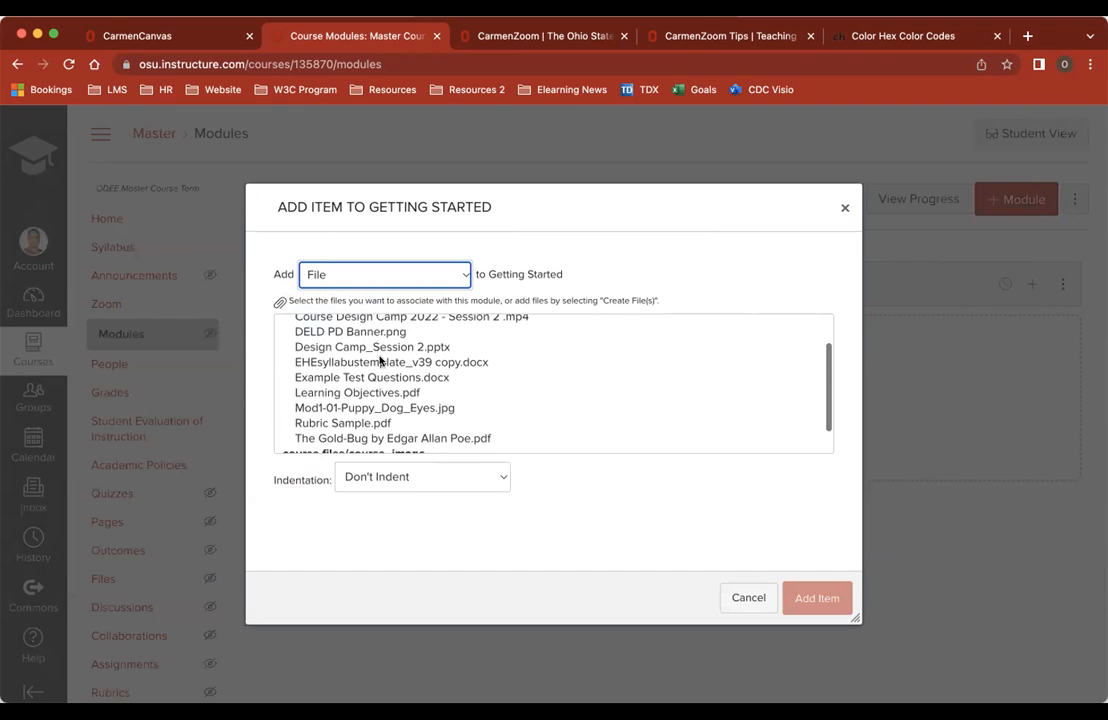
left_click(380, 362)
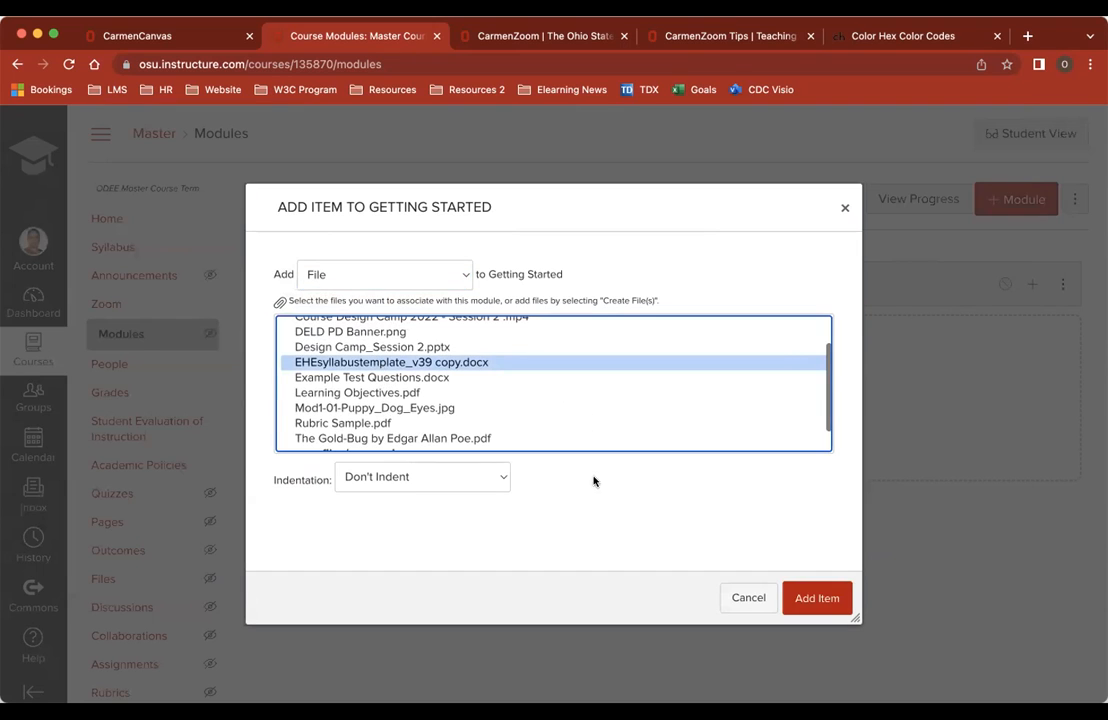
left_click(497, 480)
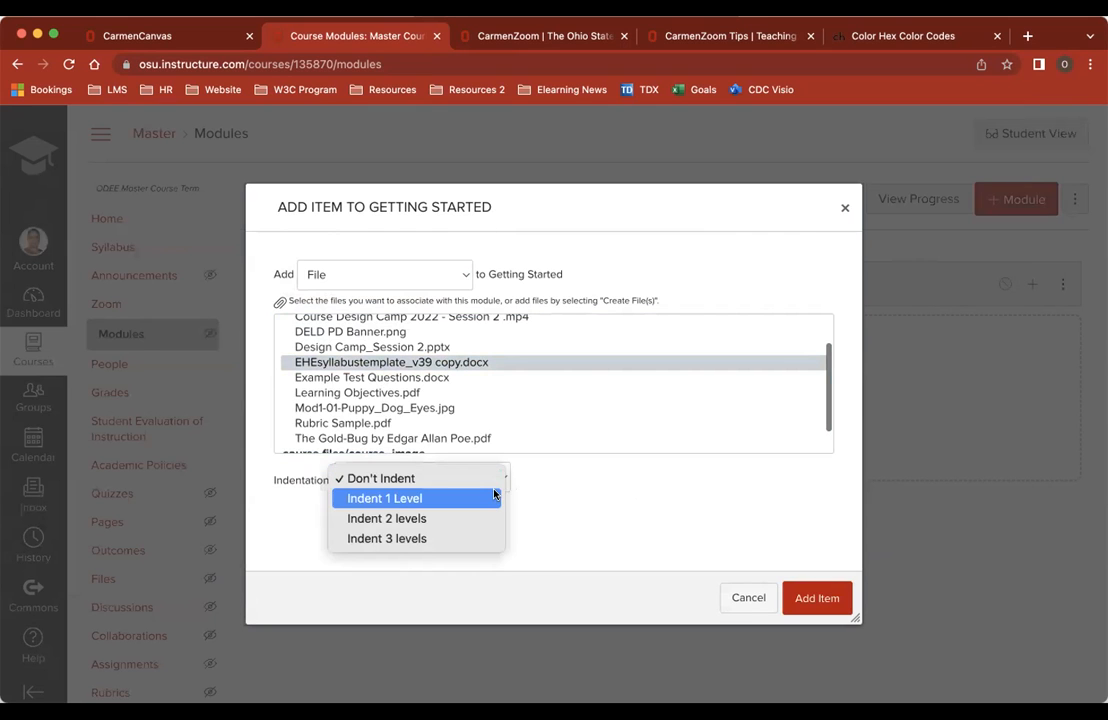
left_click(495, 495)
left_click(815, 598)
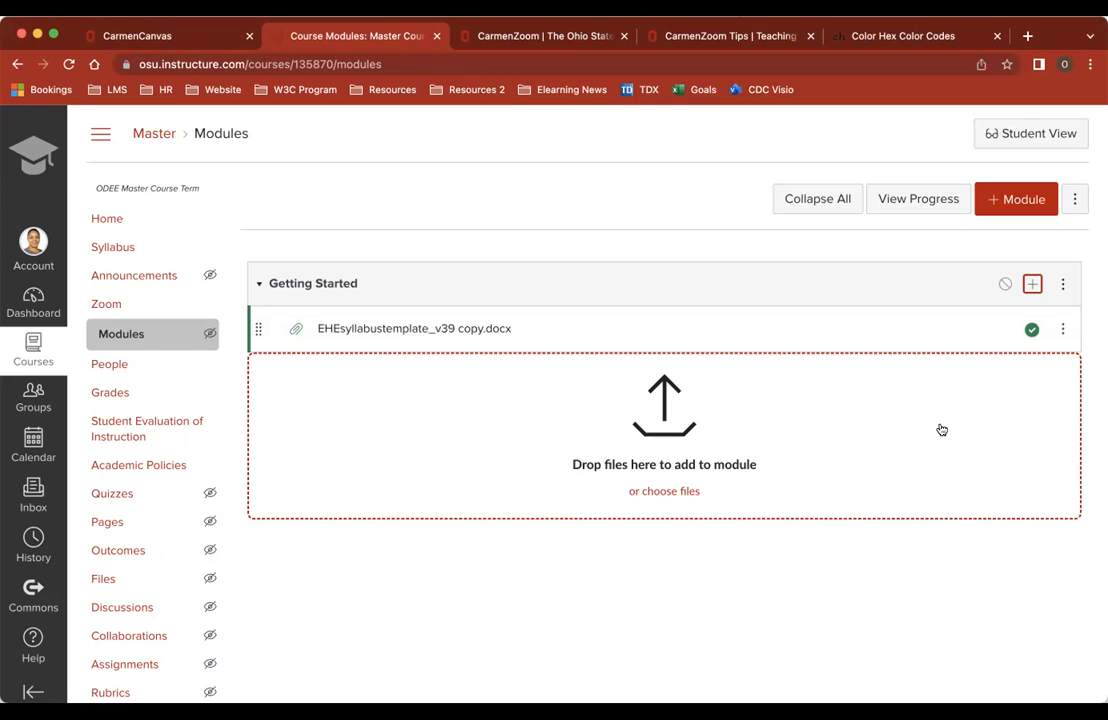
left_click(1032, 284)
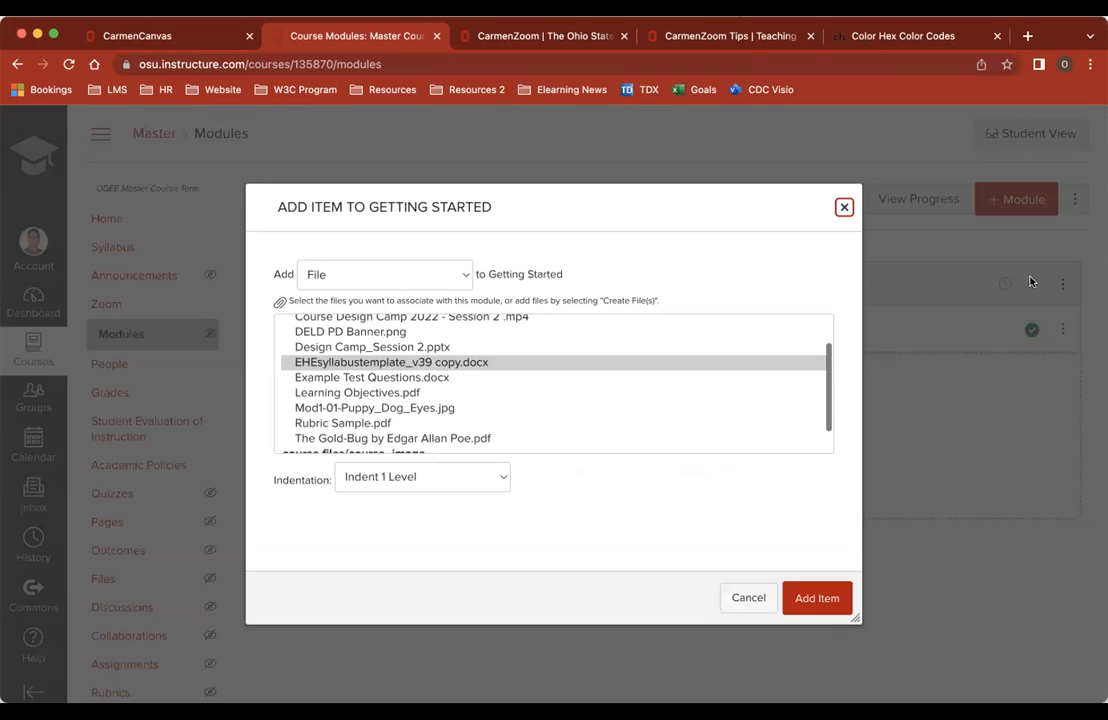
left_click(844, 208)
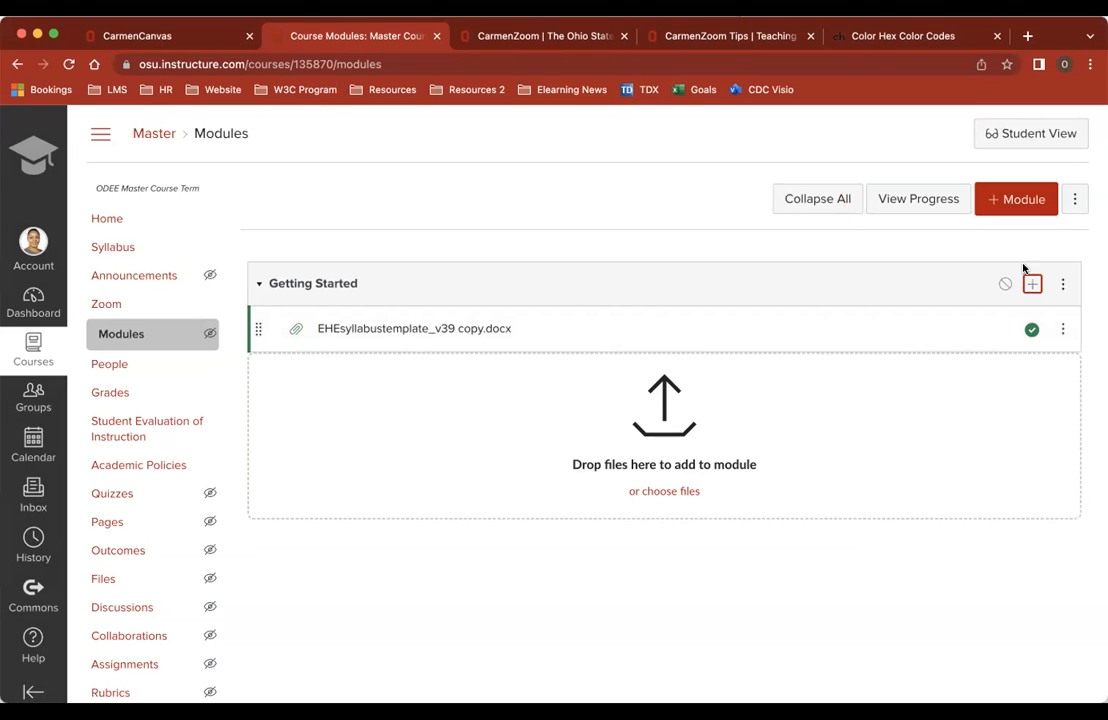
Start adding a second module and name it "Module 1"
left_click(1008, 206)
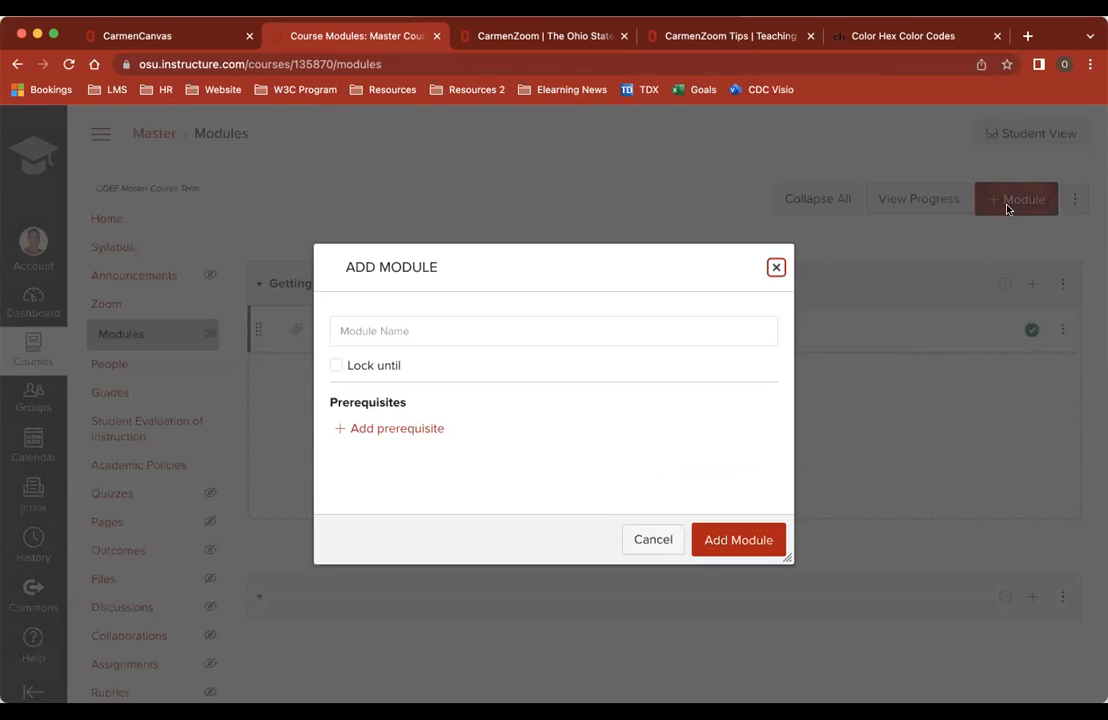
left_click(681, 325)
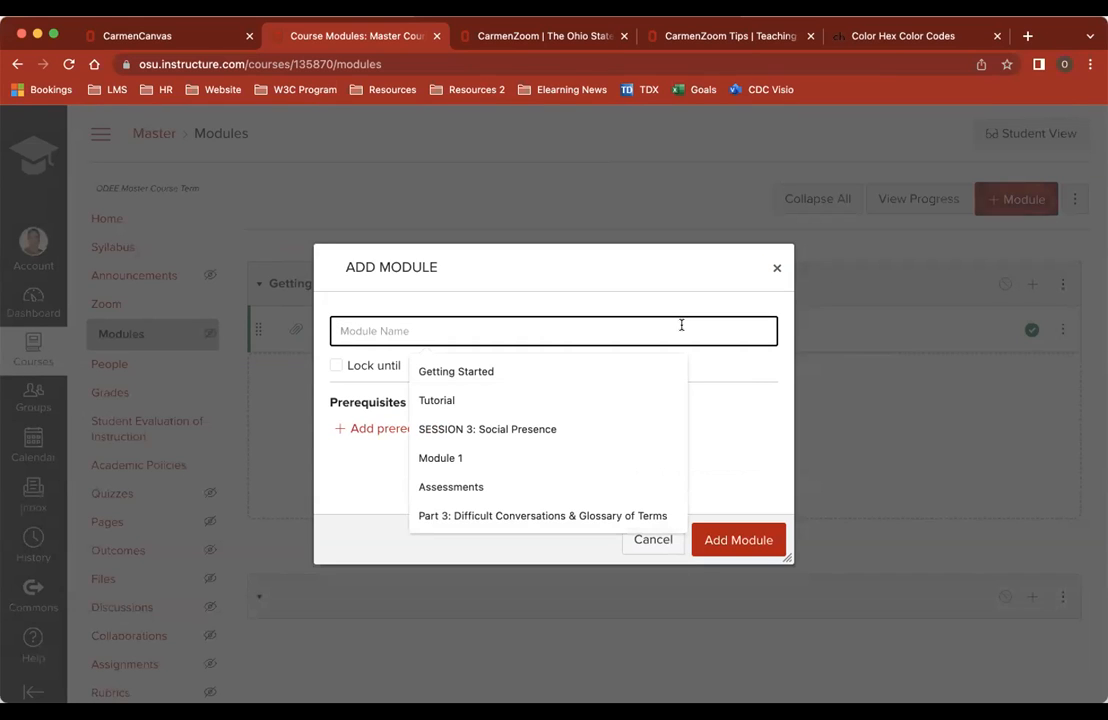
left_click(563, 467)
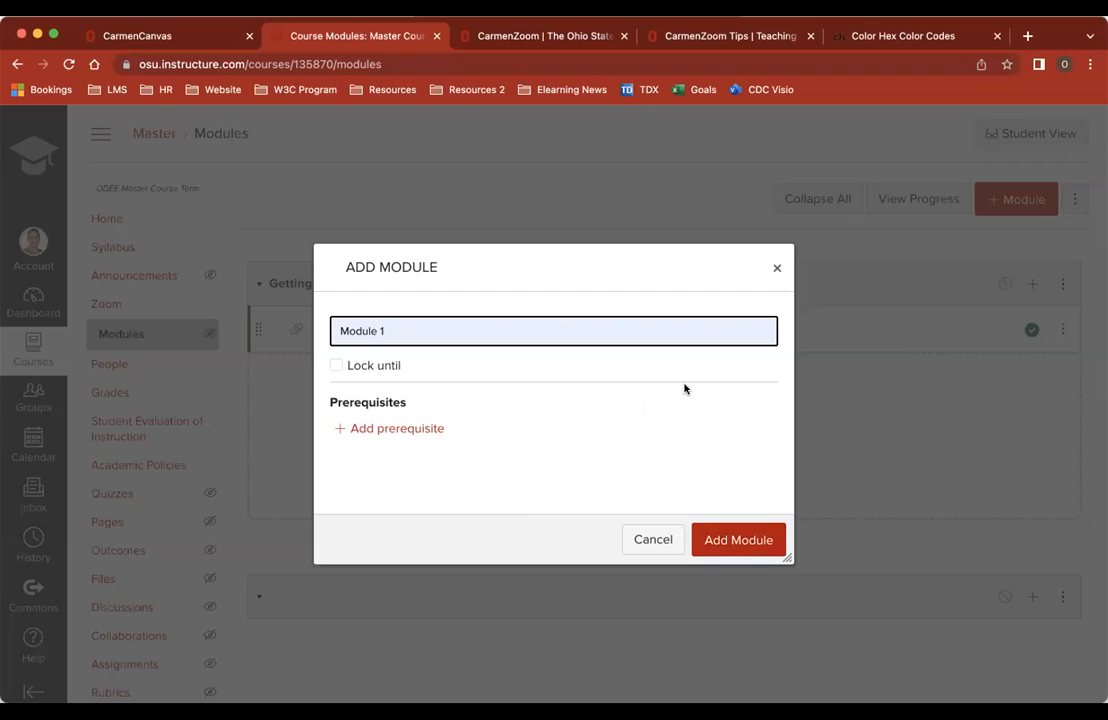
Enable the lock-until option for Module 1 and set Getting Started as its prerequisite
left_click(338, 366)
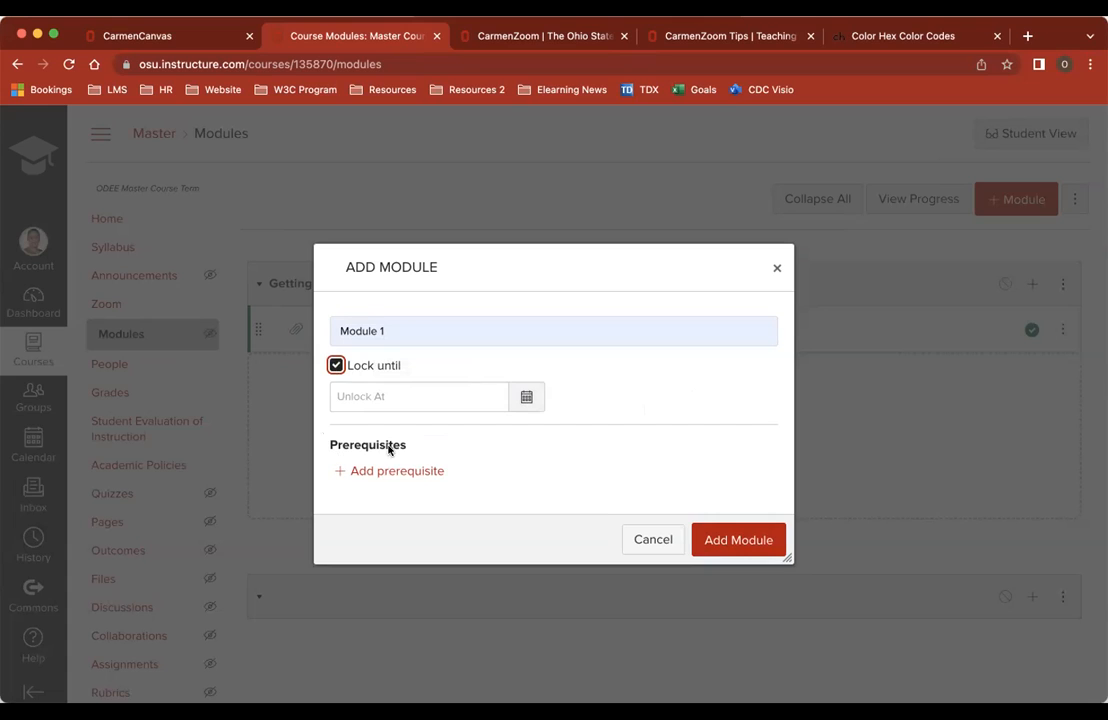
left_click(360, 470)
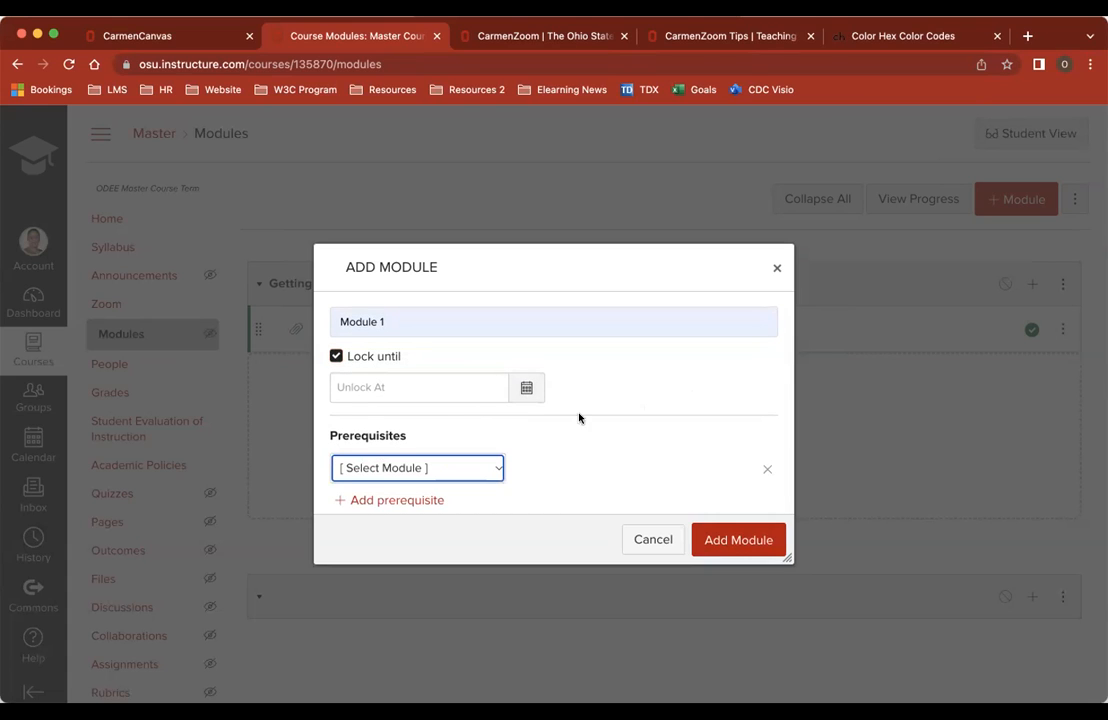
scroll(578, 418, "down", 1)
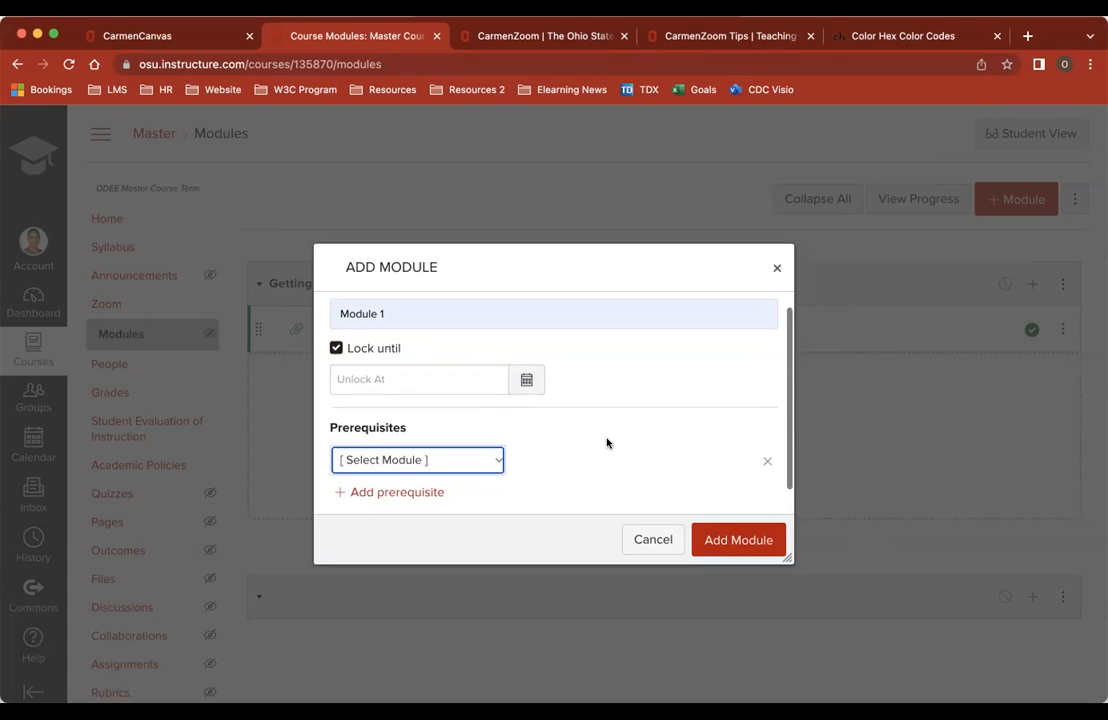
left_click(494, 449)
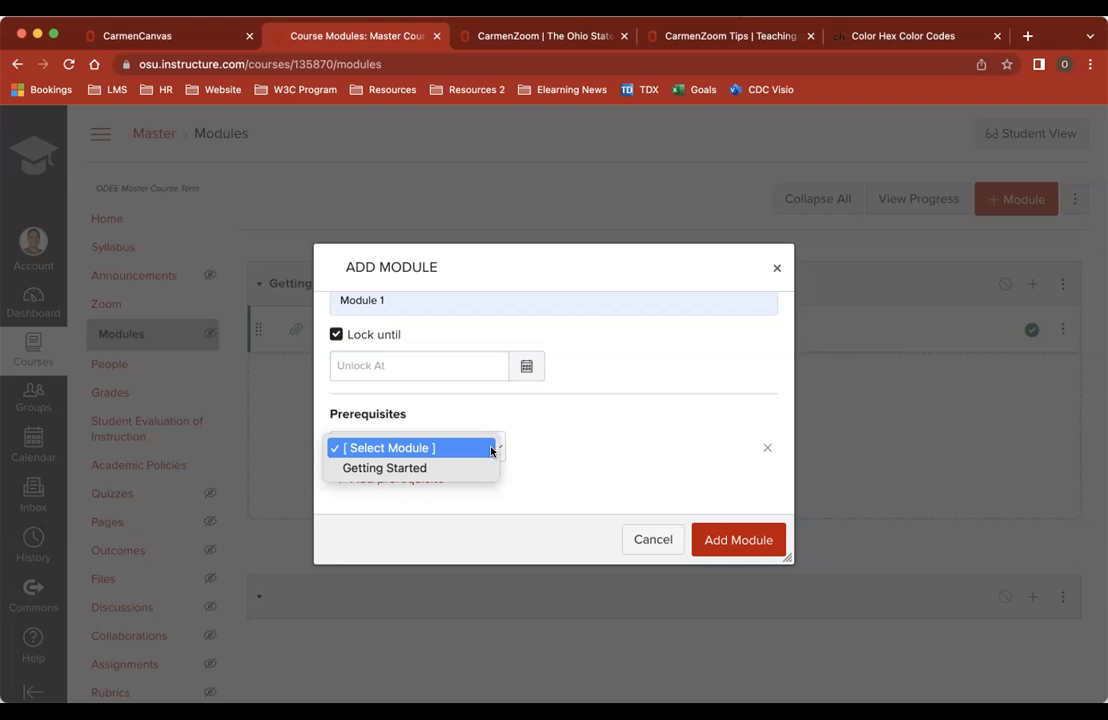
left_click(481, 470)
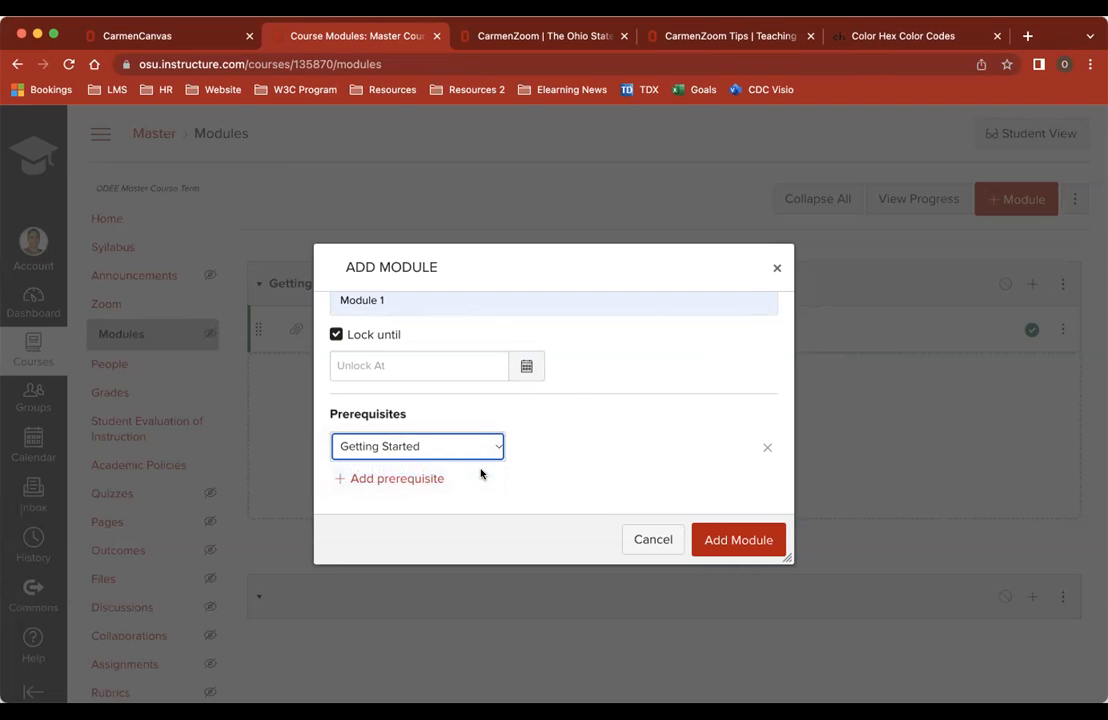
Clear the Getting Started prerequisite, disable the lock-until option, and add Module 1 to the course
scroll(584, 448, "down", 1)
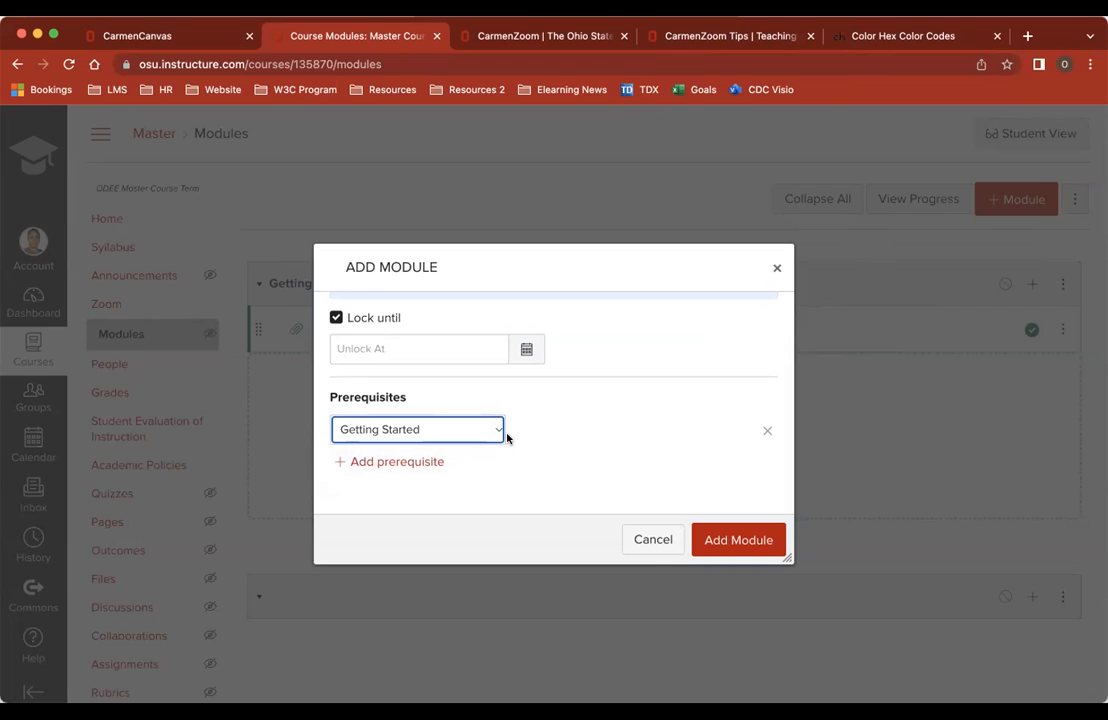
scroll(499, 432, "up", 1)
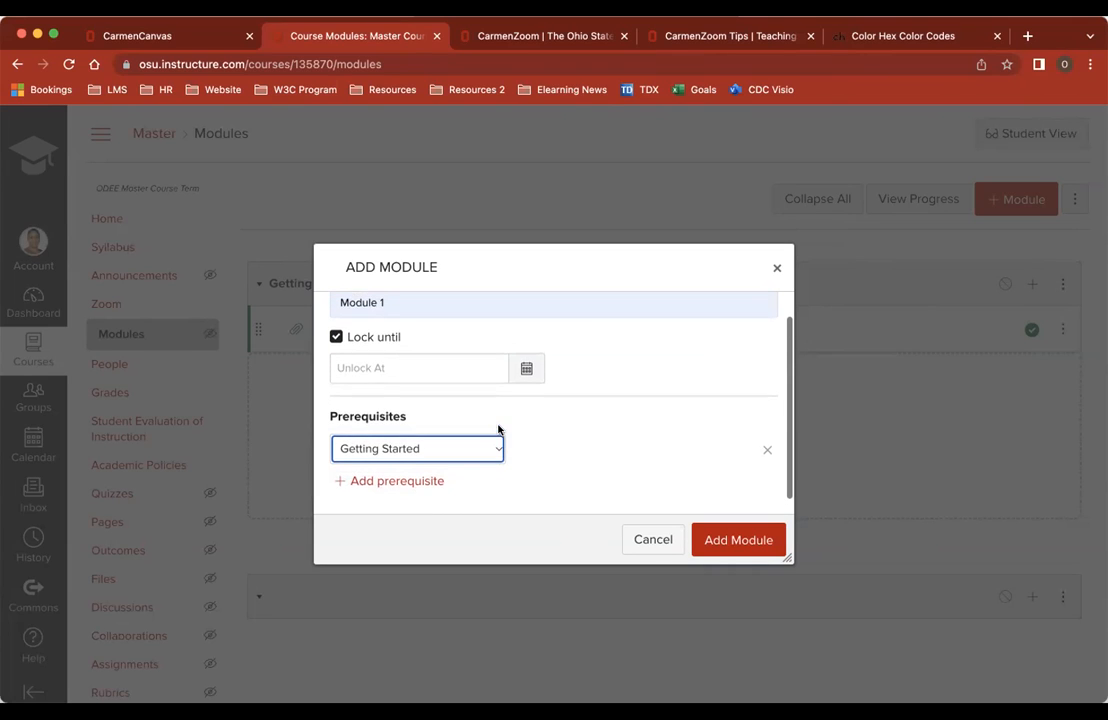
left_click(497, 447)
left_click(482, 422)
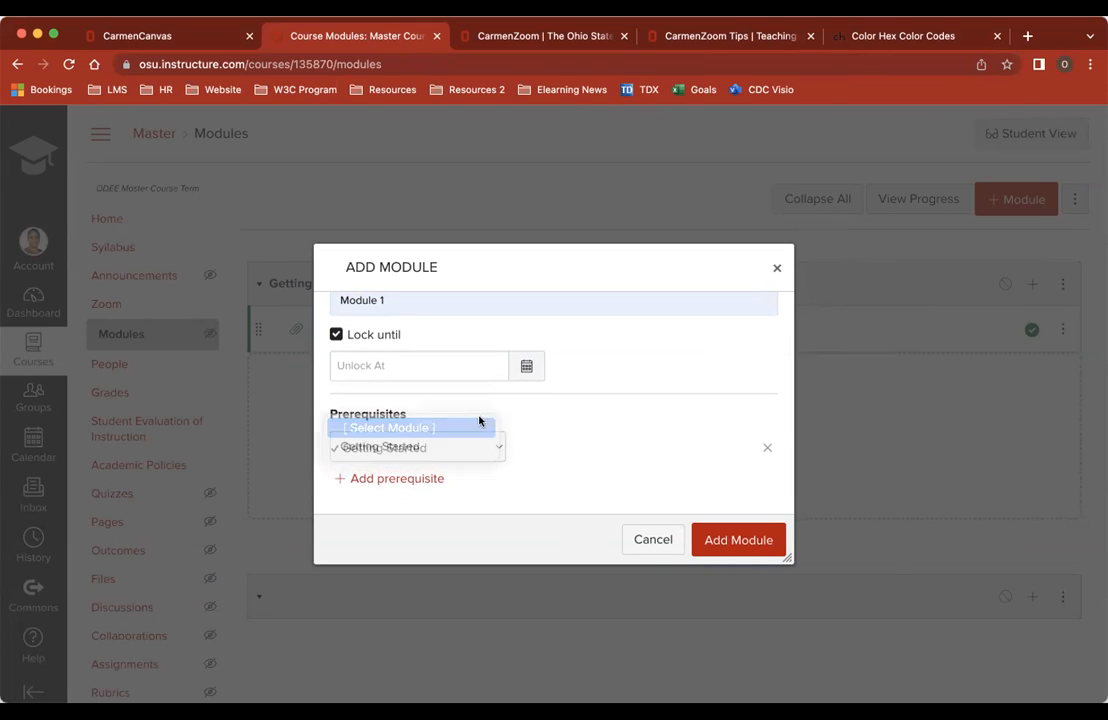
left_click(336, 335)
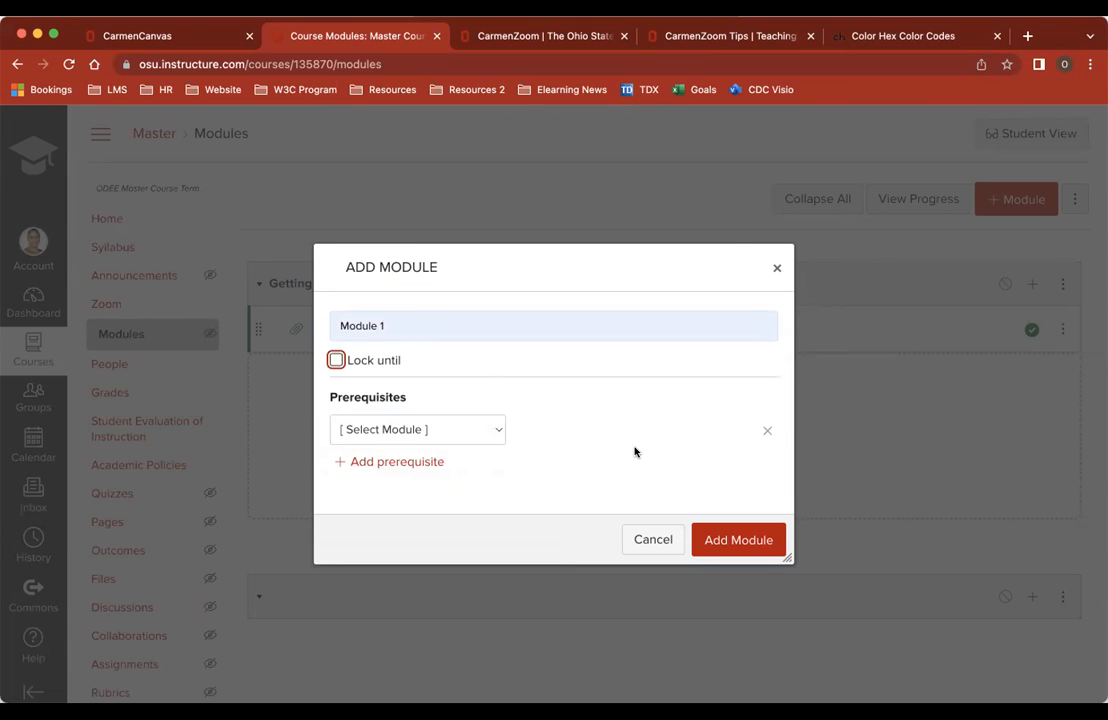
left_click(731, 540)
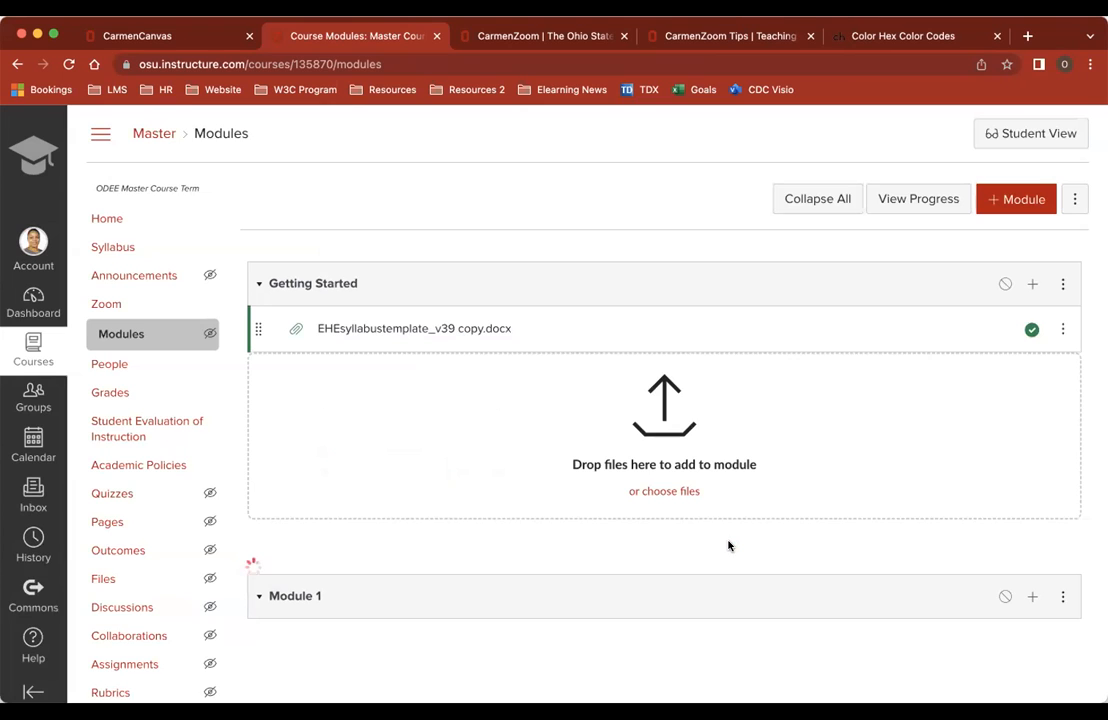
Add a text header named "Course Materials" to Module 1 with no indentation
scroll(860, 531, "down", 4)
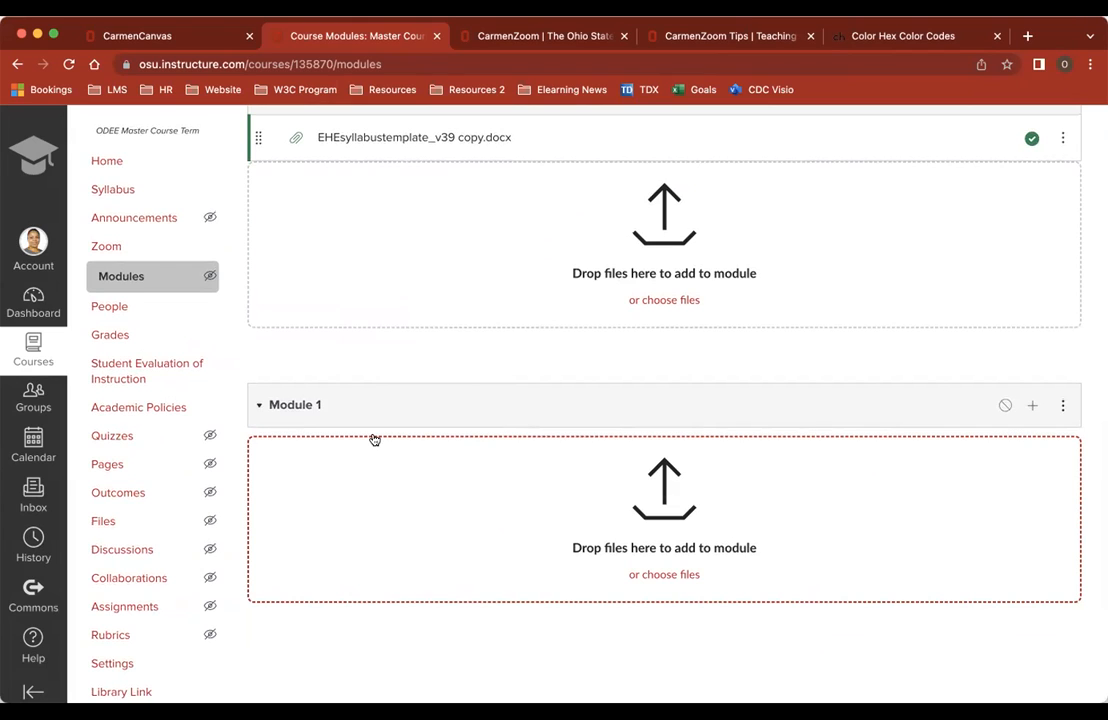
left_click(1033, 406)
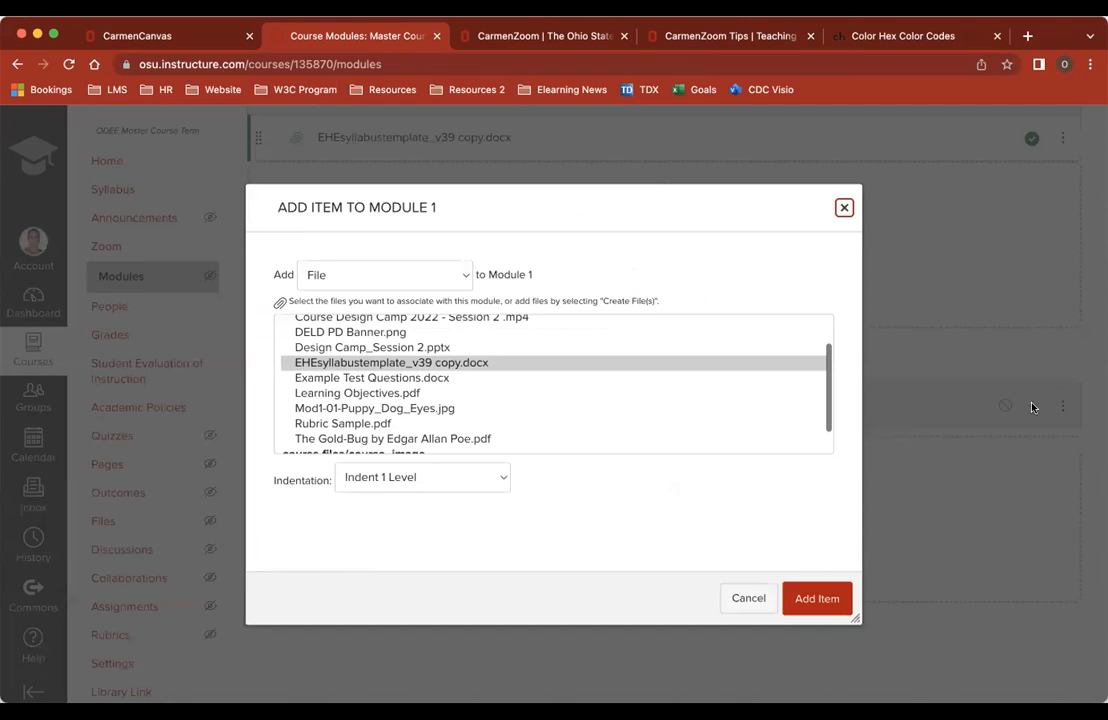
left_click(462, 274)
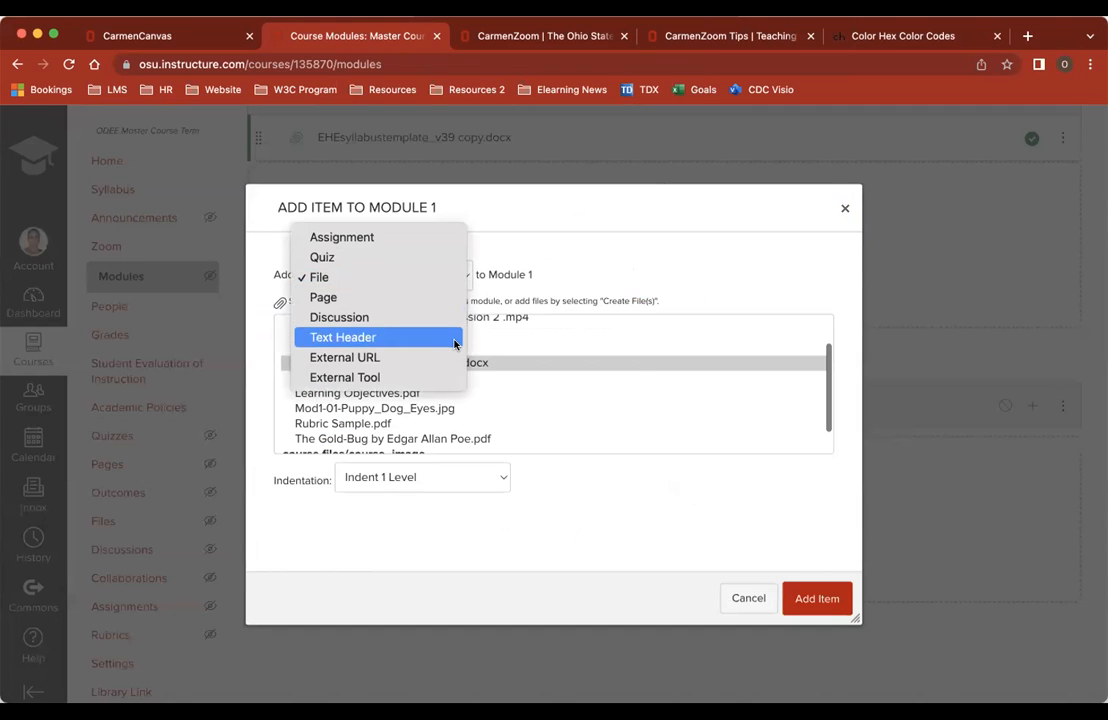
left_click(454, 344)
left_click(442, 322)
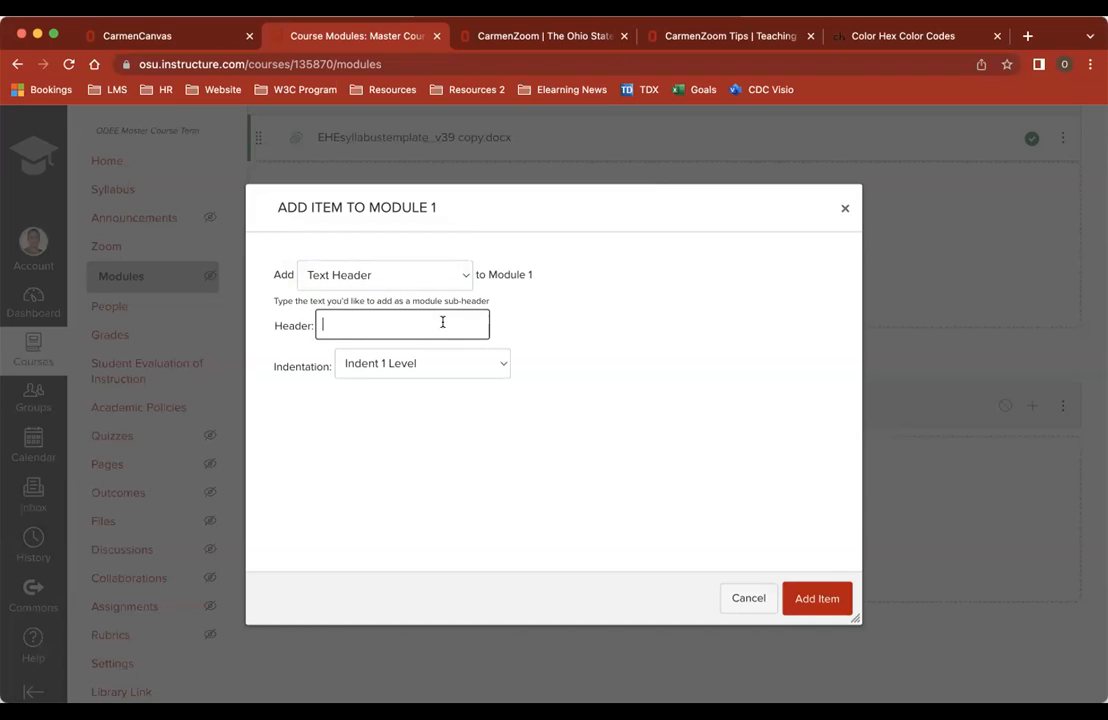
type("Course Materials")
left_click(431, 369)
left_click(413, 345)
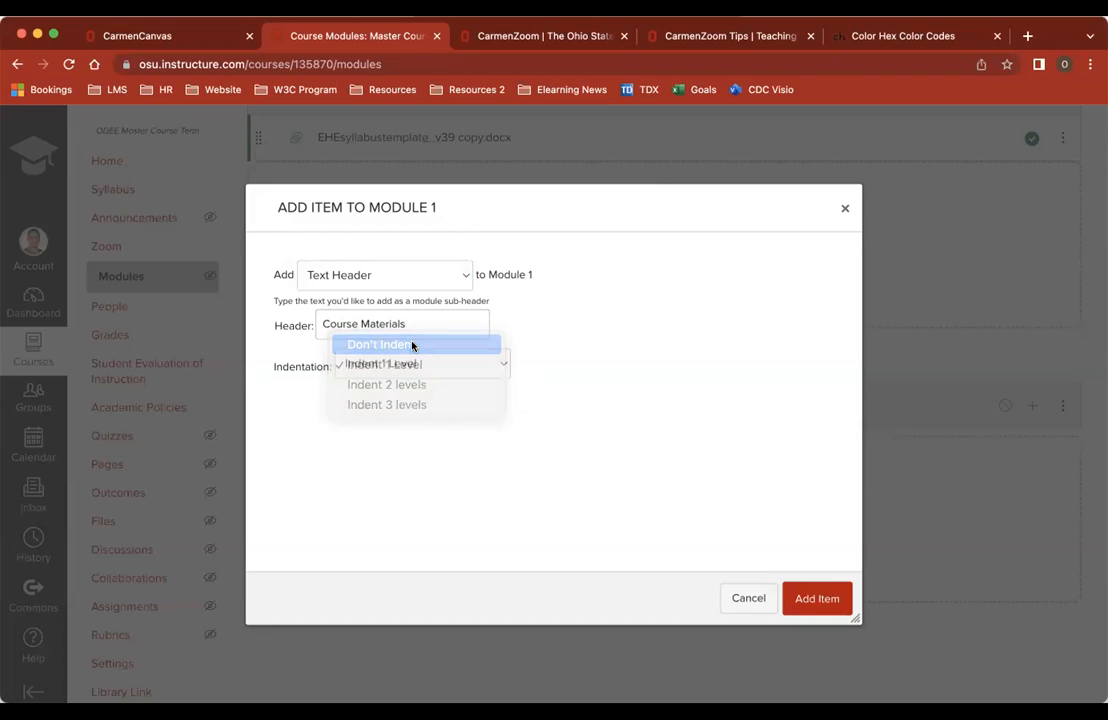
left_click(820, 599)
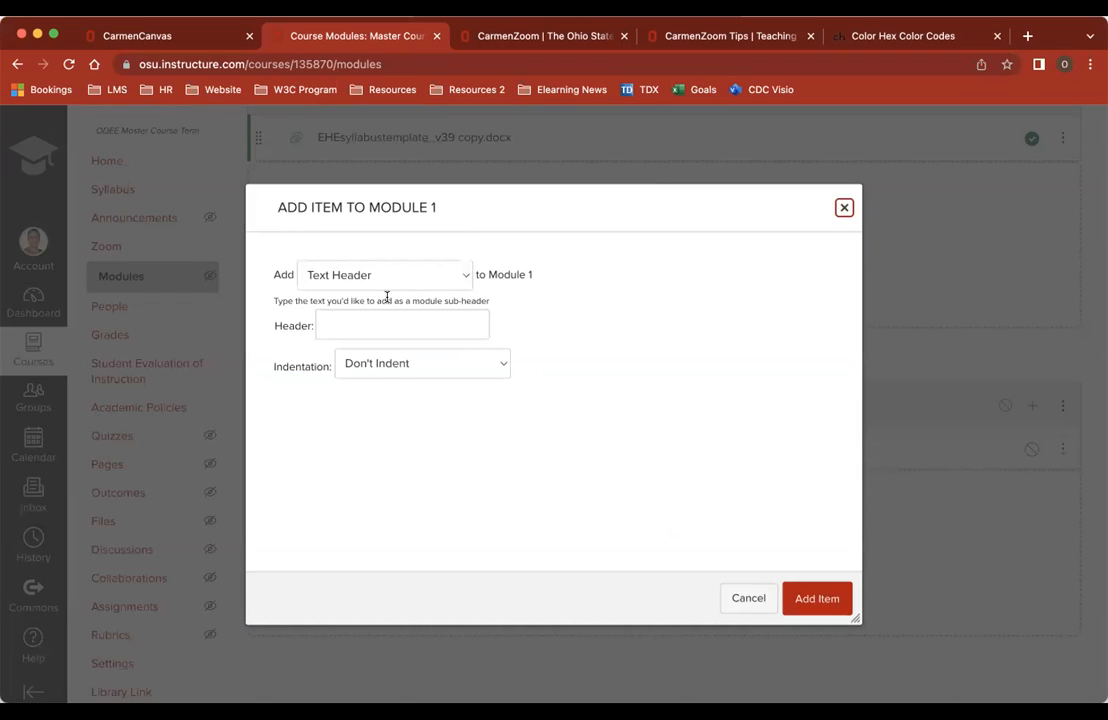
Add a text header named "Assignments" to Module 1 with no indentation
left_click(384, 319)
type("Assignments")
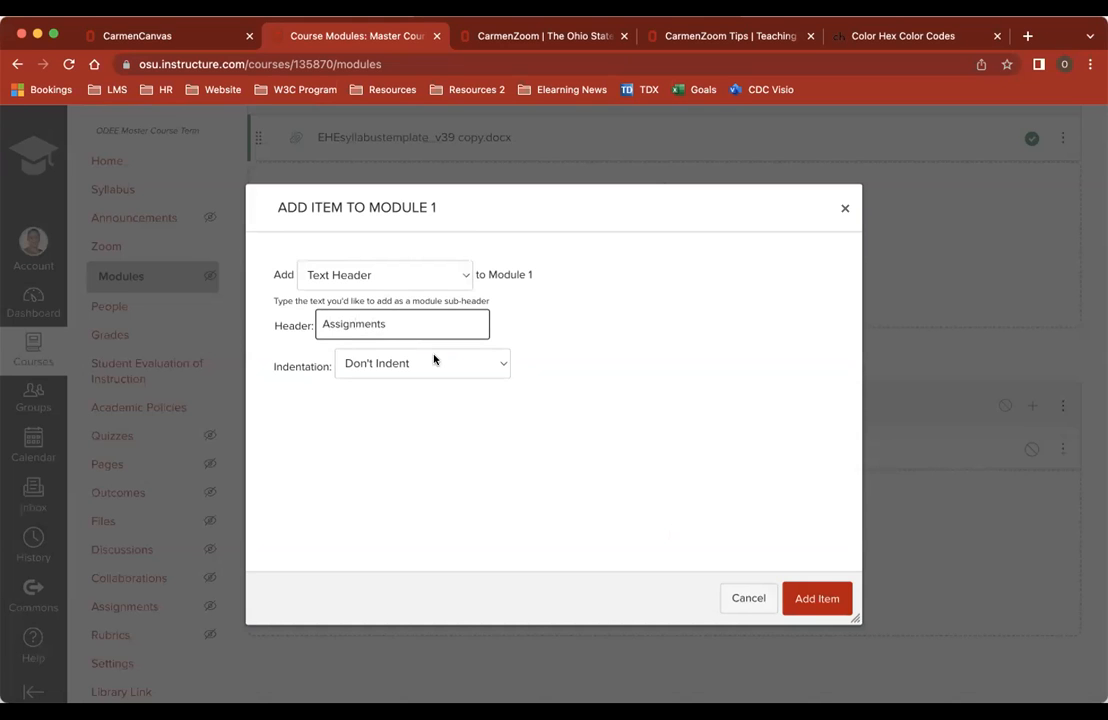
left_click(820, 598)
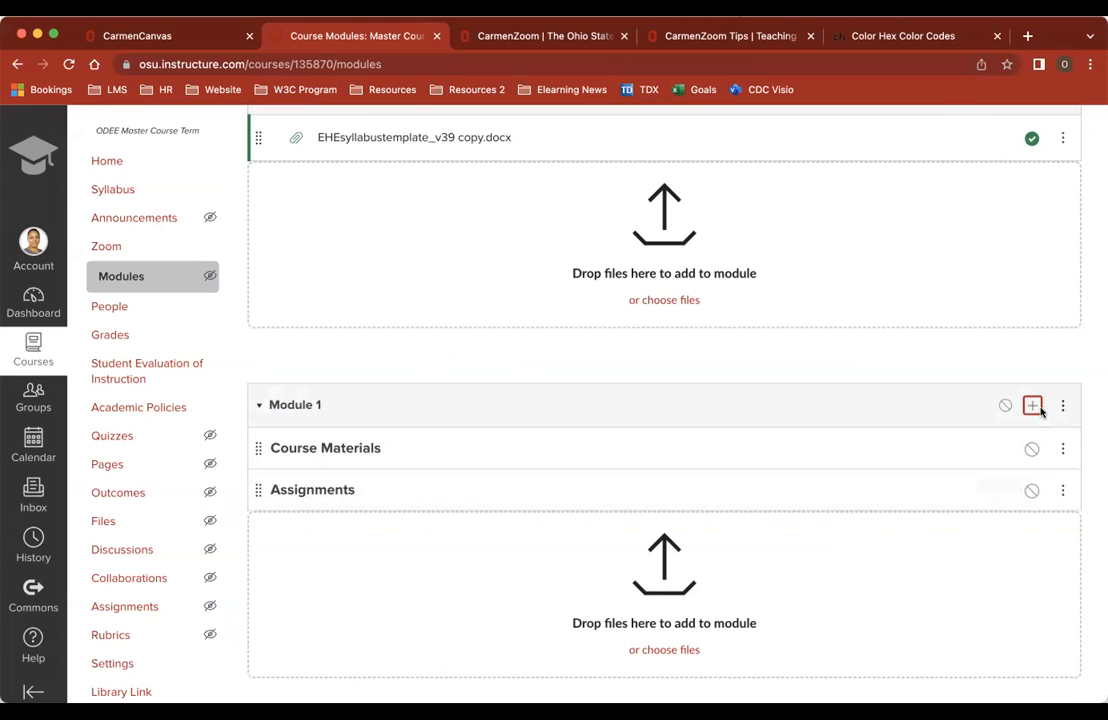
Add a text header named "Assessments" to Module 1 with no indentation
left_click(1033, 406)
left_click(413, 325)
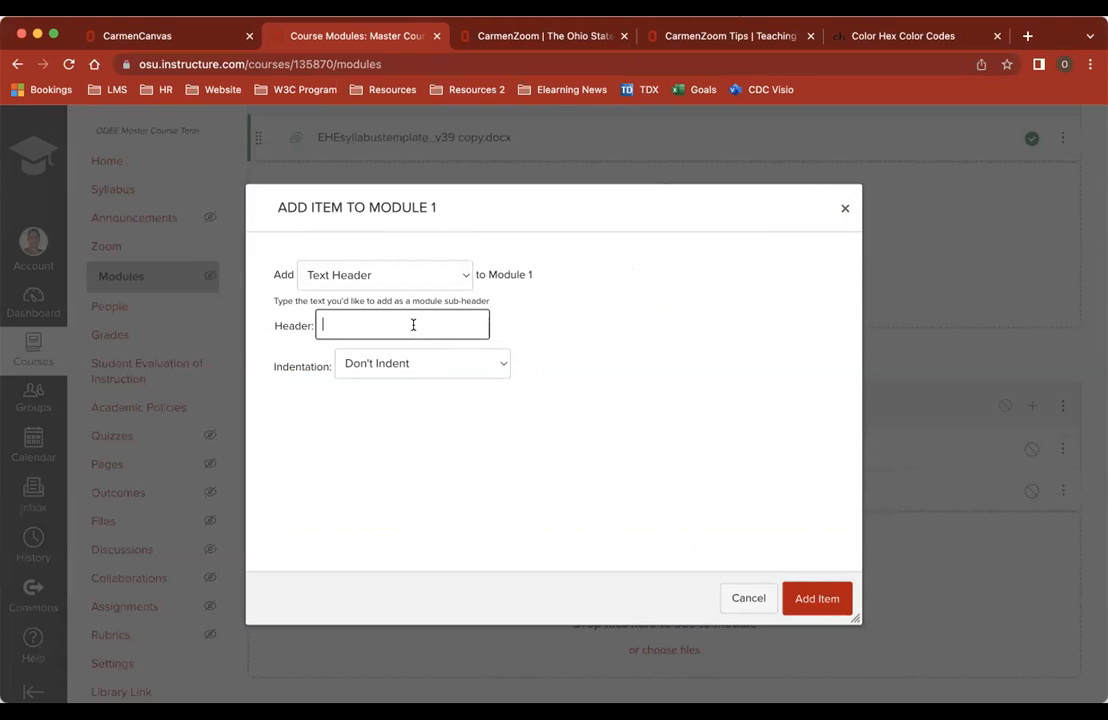
type("Assessments")
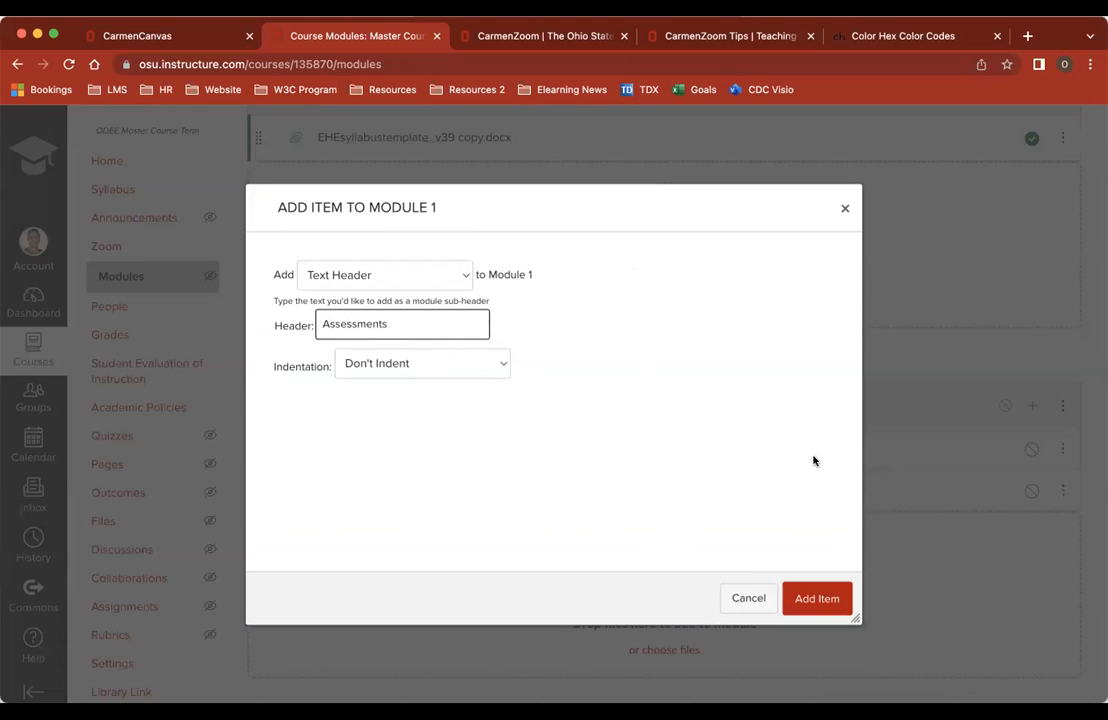
left_click(815, 600)
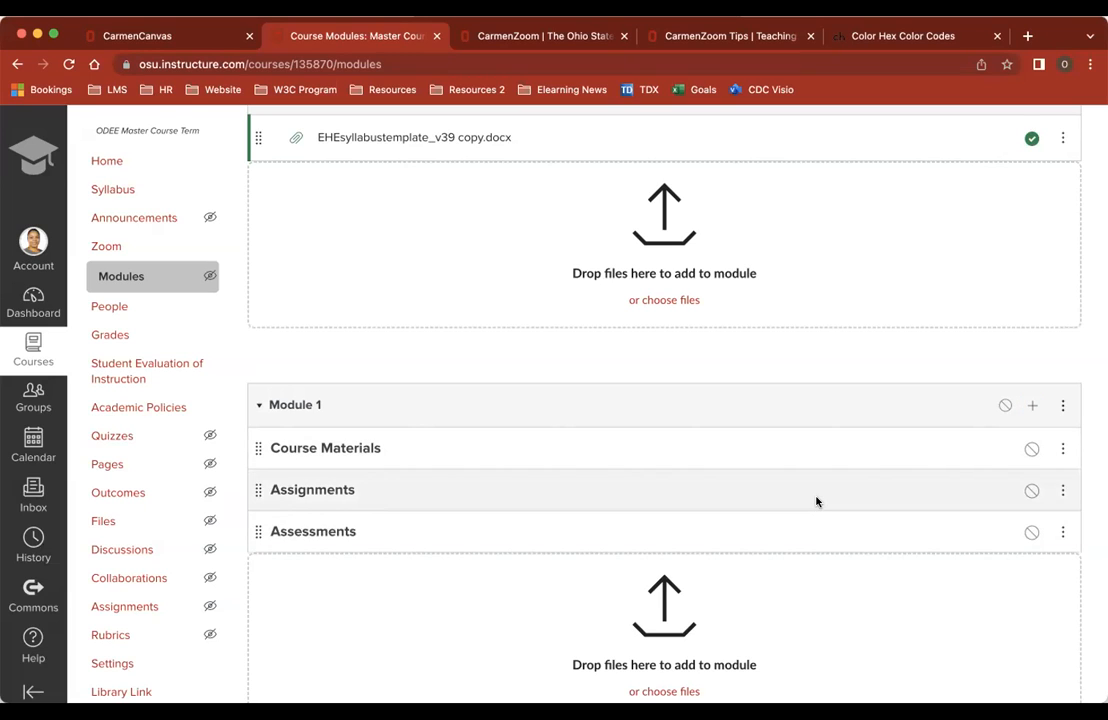
Add the file Course Design Camp 2022 - Session 2 .mp4 to Module 1, indented 1 level, and move it under the Course Materials header
scroll(816, 501, "down", 2)
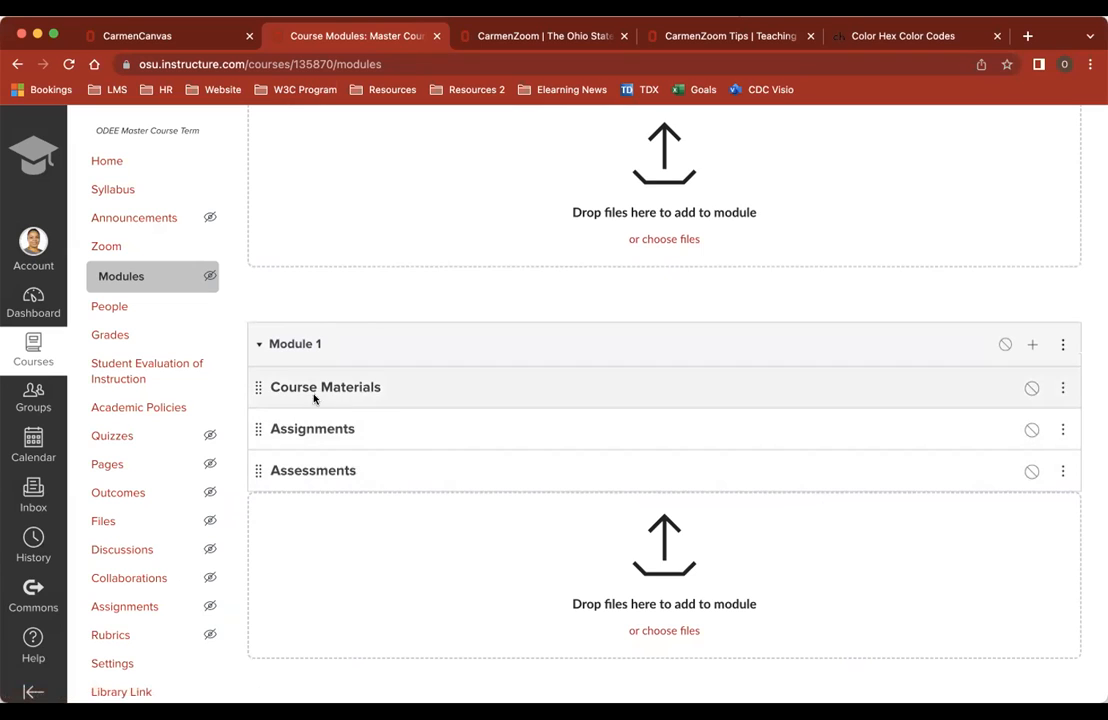
left_click(1030, 347)
left_click(465, 276)
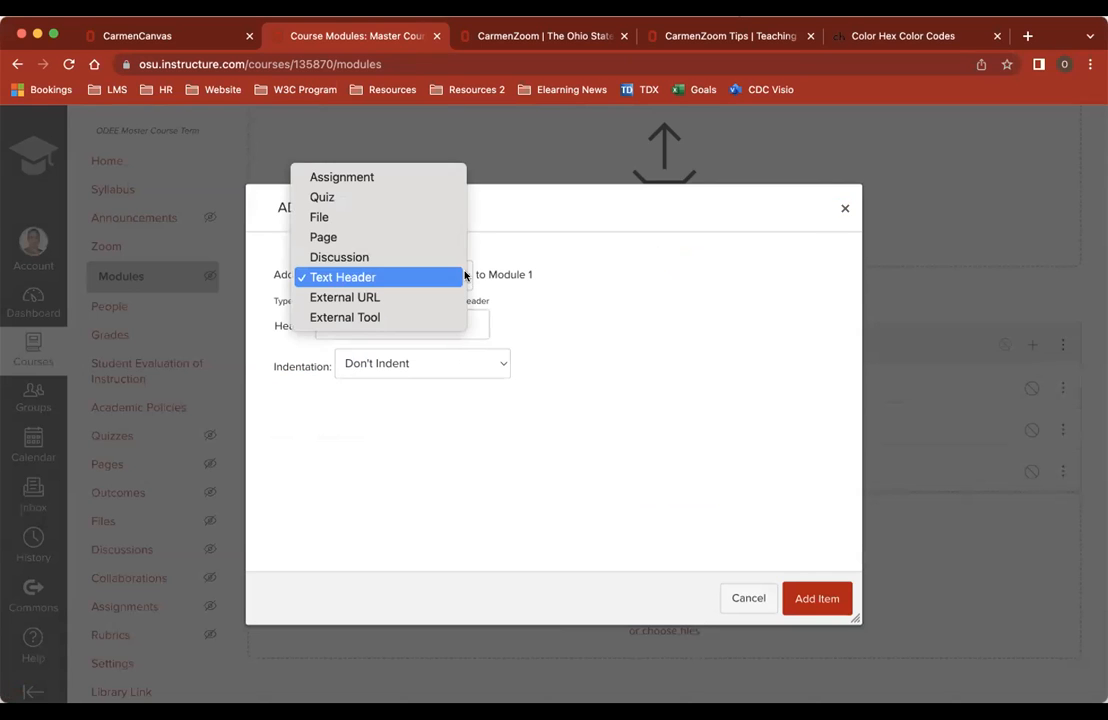
left_click(433, 217)
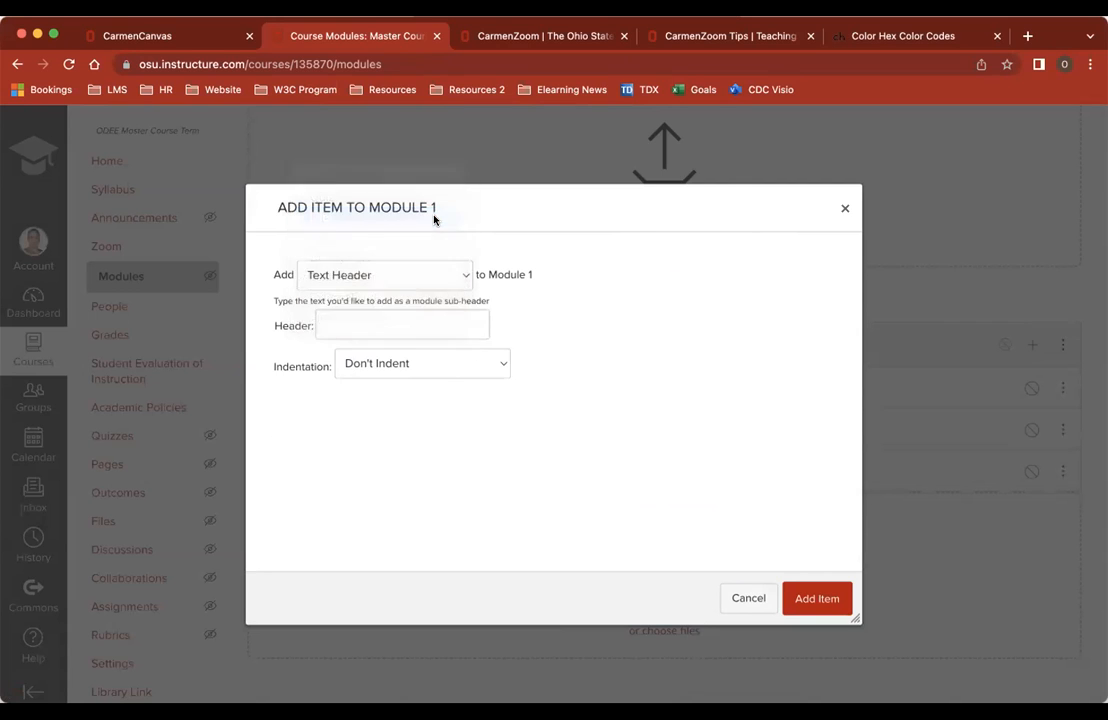
scroll(415, 356, "up", 3)
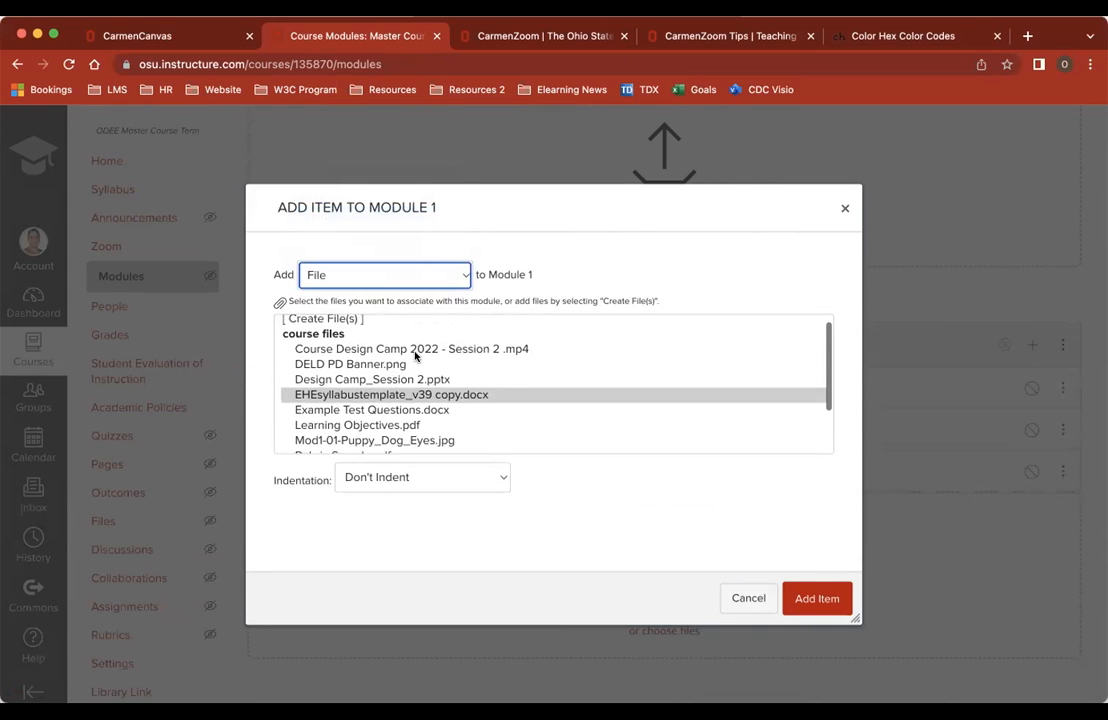
left_click(371, 389)
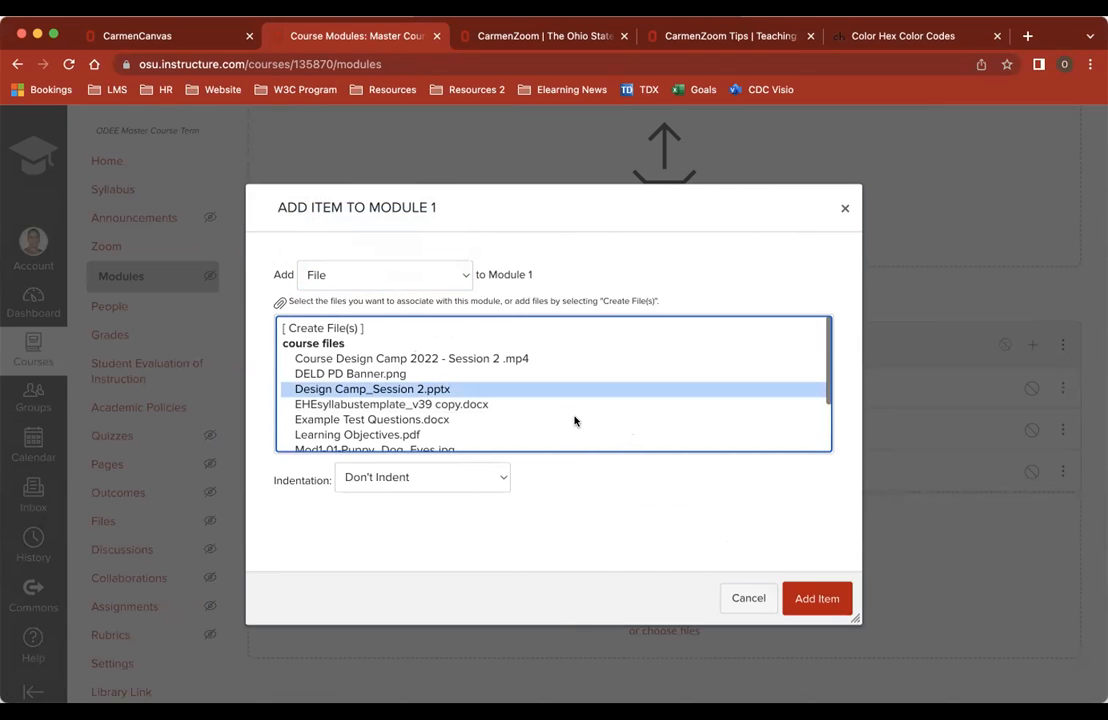
left_click(480, 358)
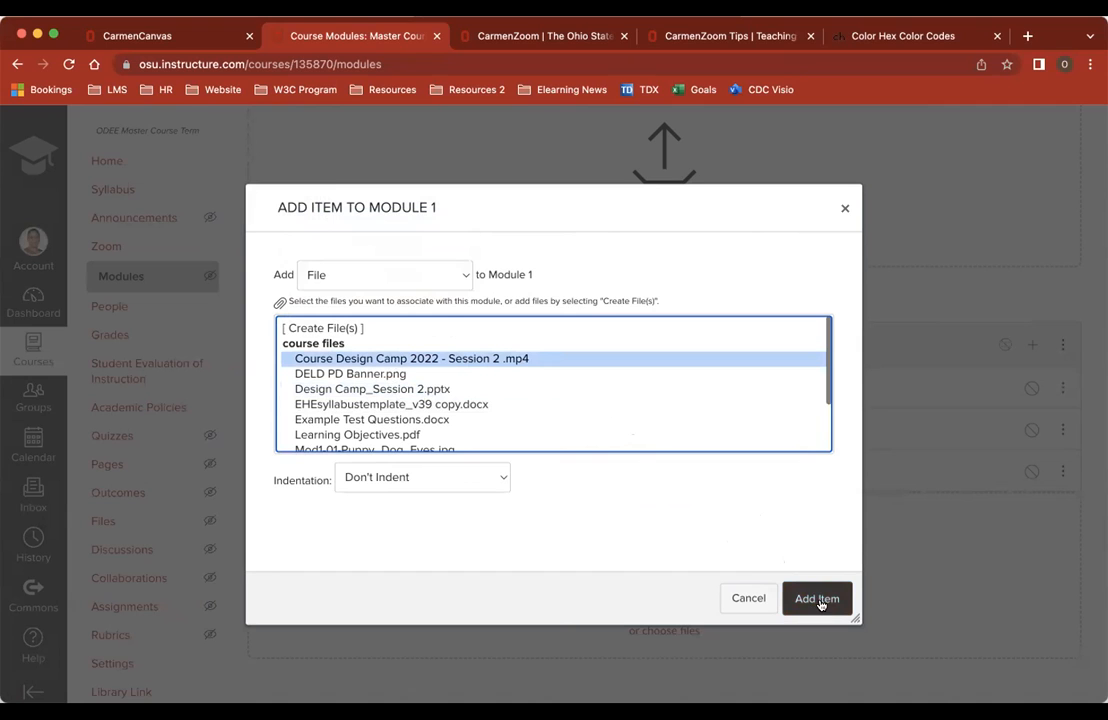
left_click(472, 483)
left_click(495, 497)
left_click(815, 600)
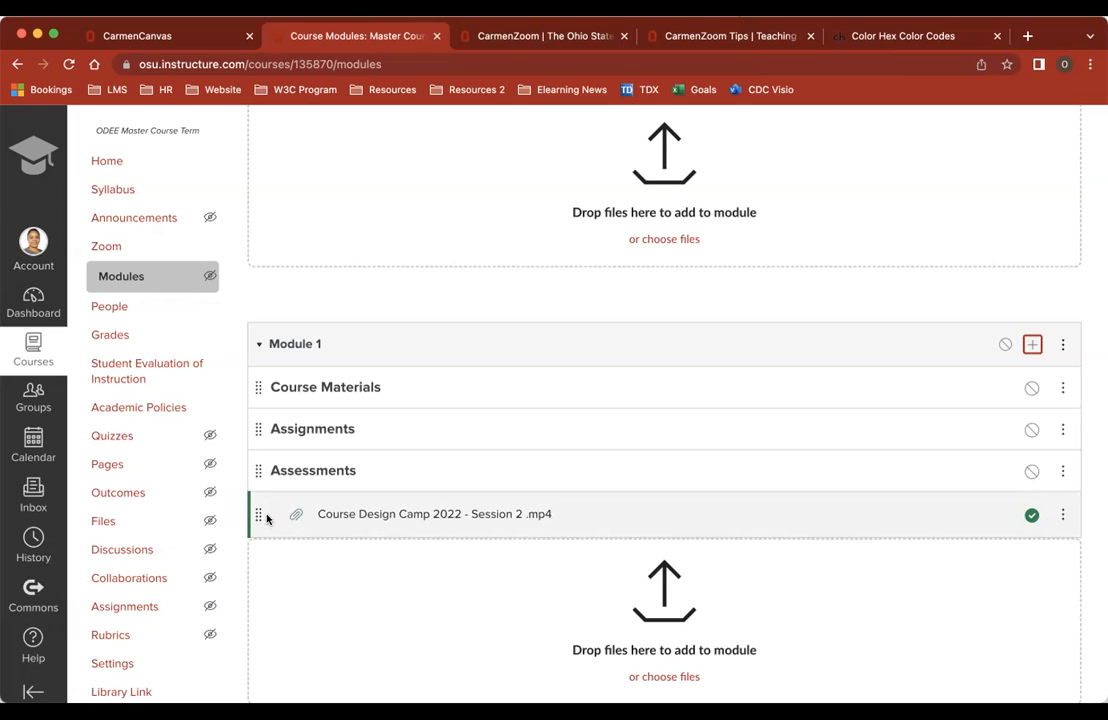
left_click_drag(255, 510, 259, 416)
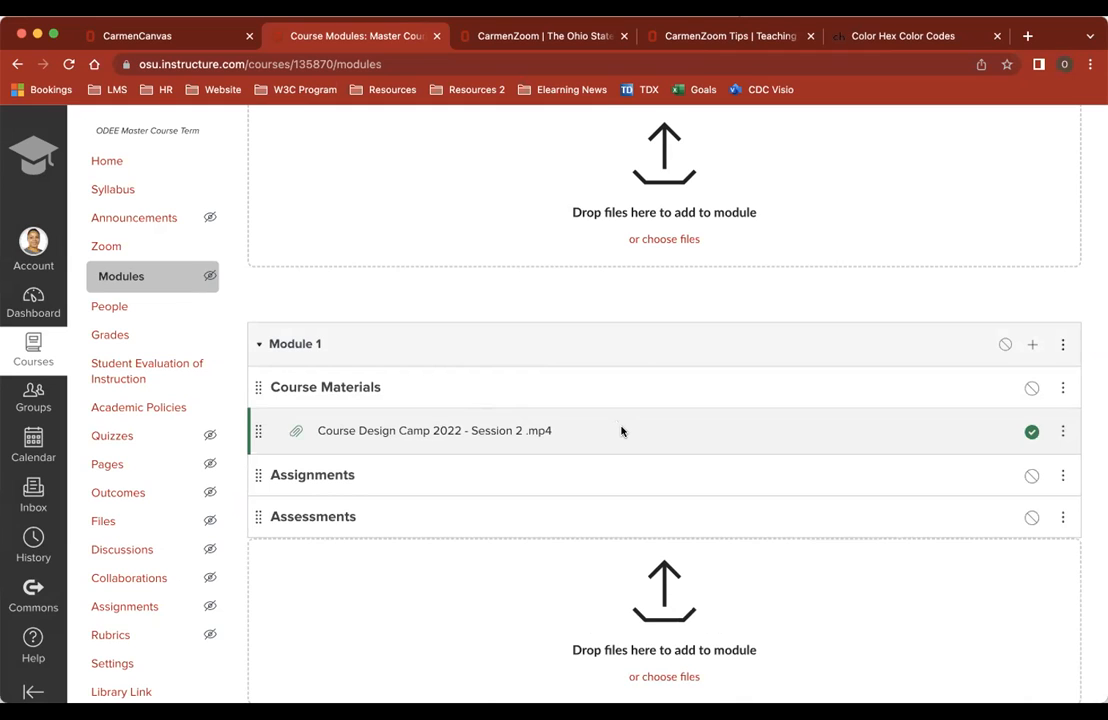
Create a page named "Module 1 Lecture" in Module 1, indented 1 level, and move it directly below the Course Materials header
left_click(1031, 344)
left_click(464, 277)
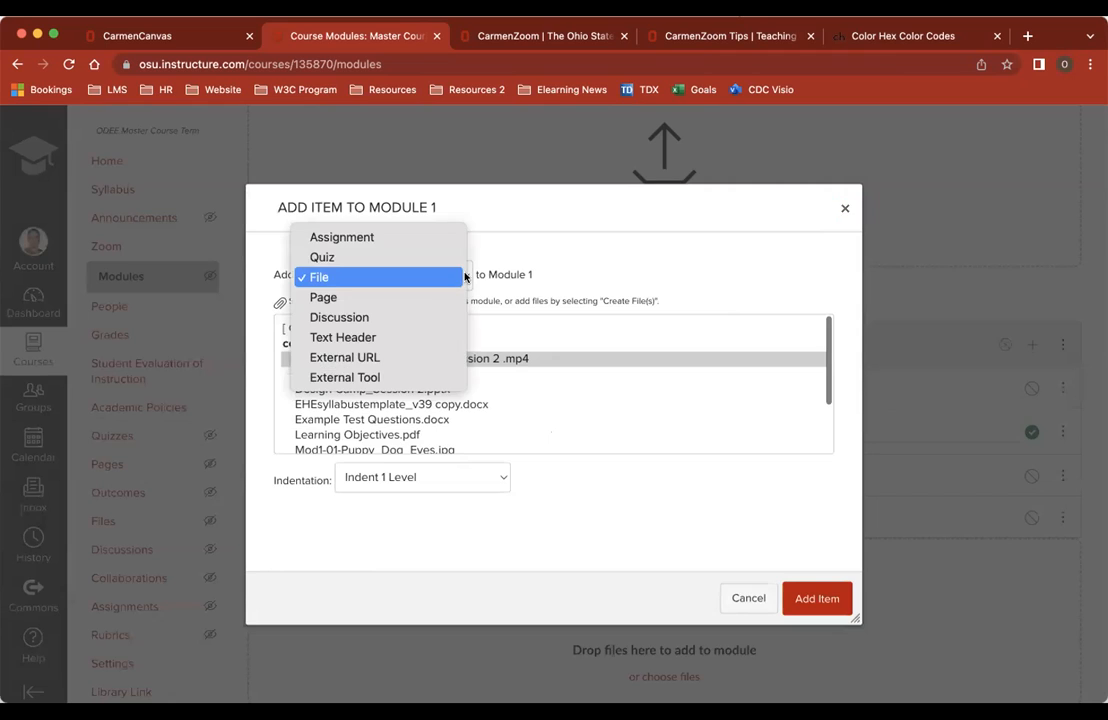
left_click(460, 297)
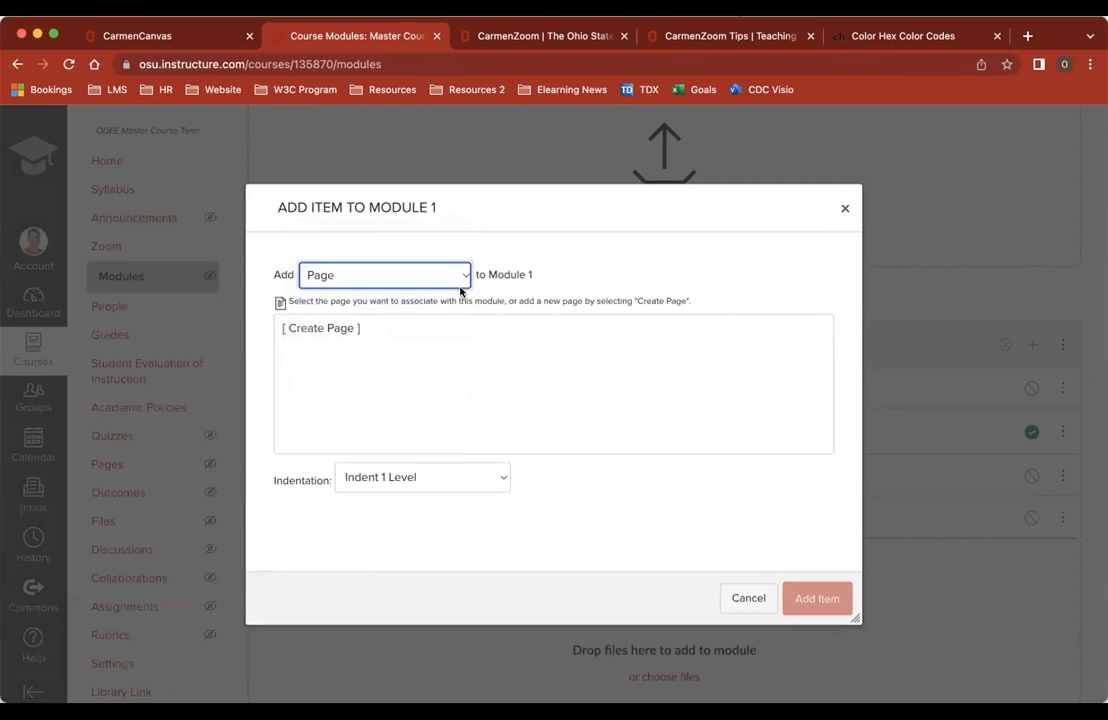
left_click(346, 329)
left_click(362, 486)
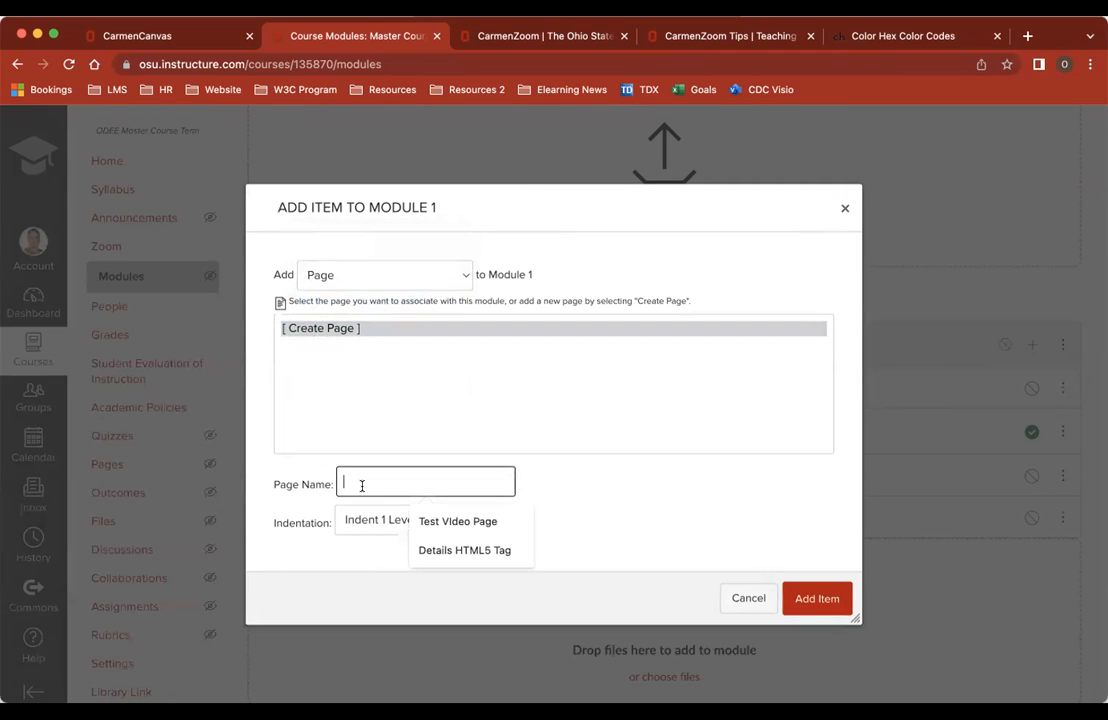
type("Module 1 Lecture")
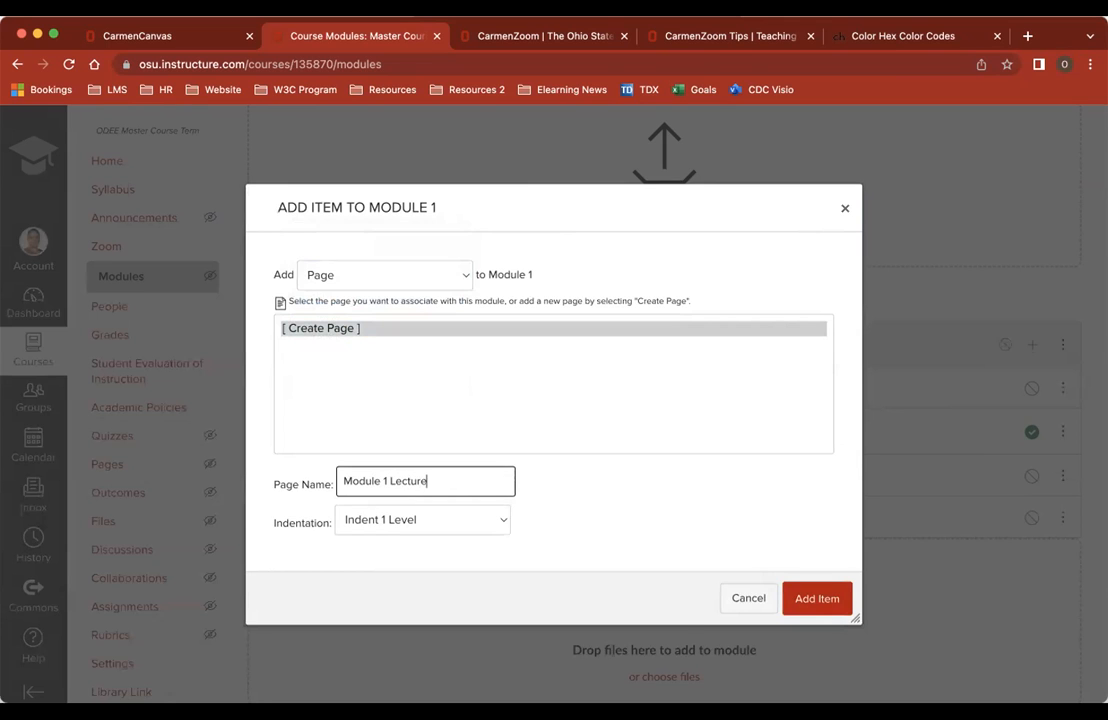
left_click(799, 602)
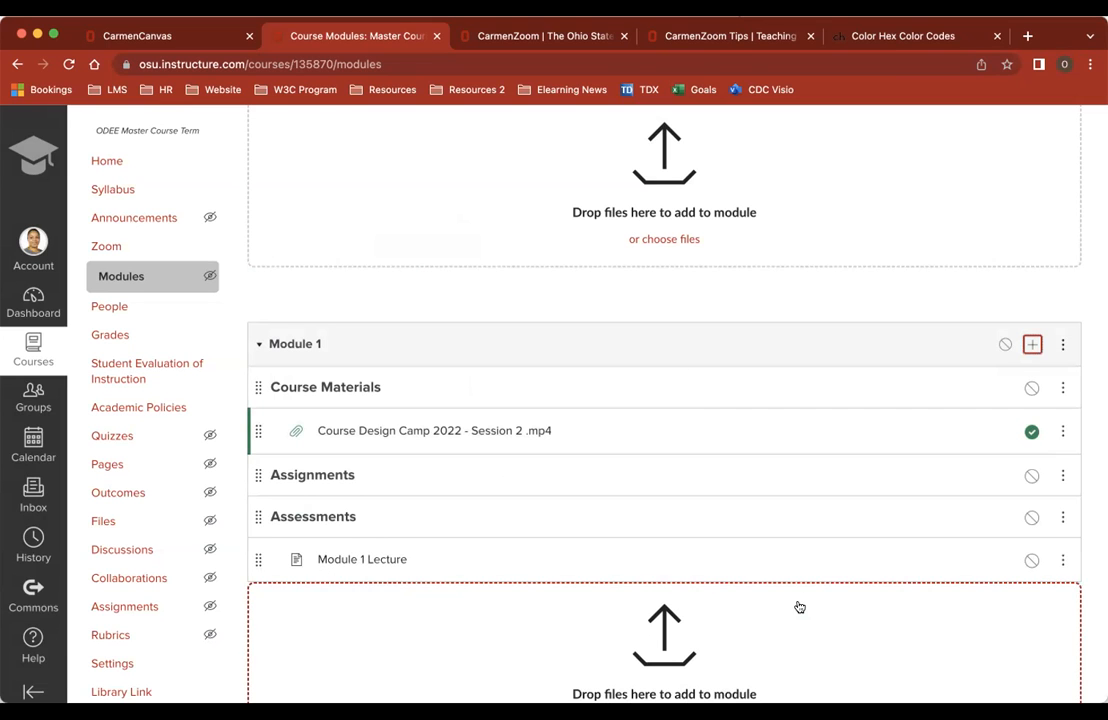
scroll(455, 520, "down", 1)
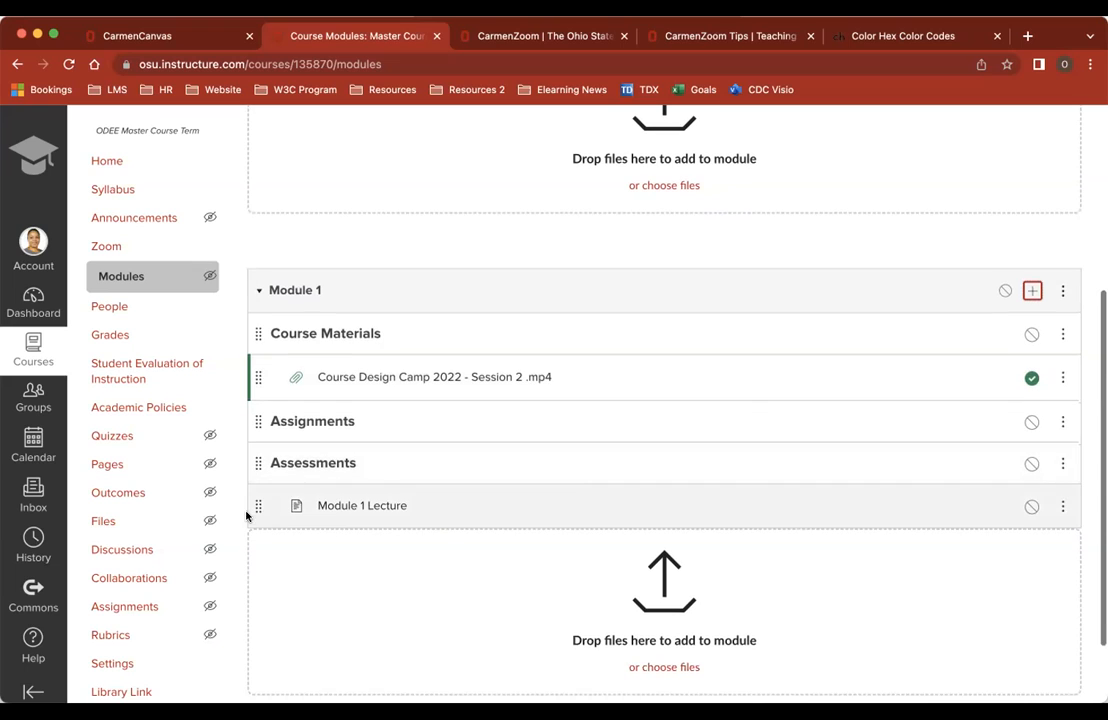
left_click_drag(256, 504, 256, 374)
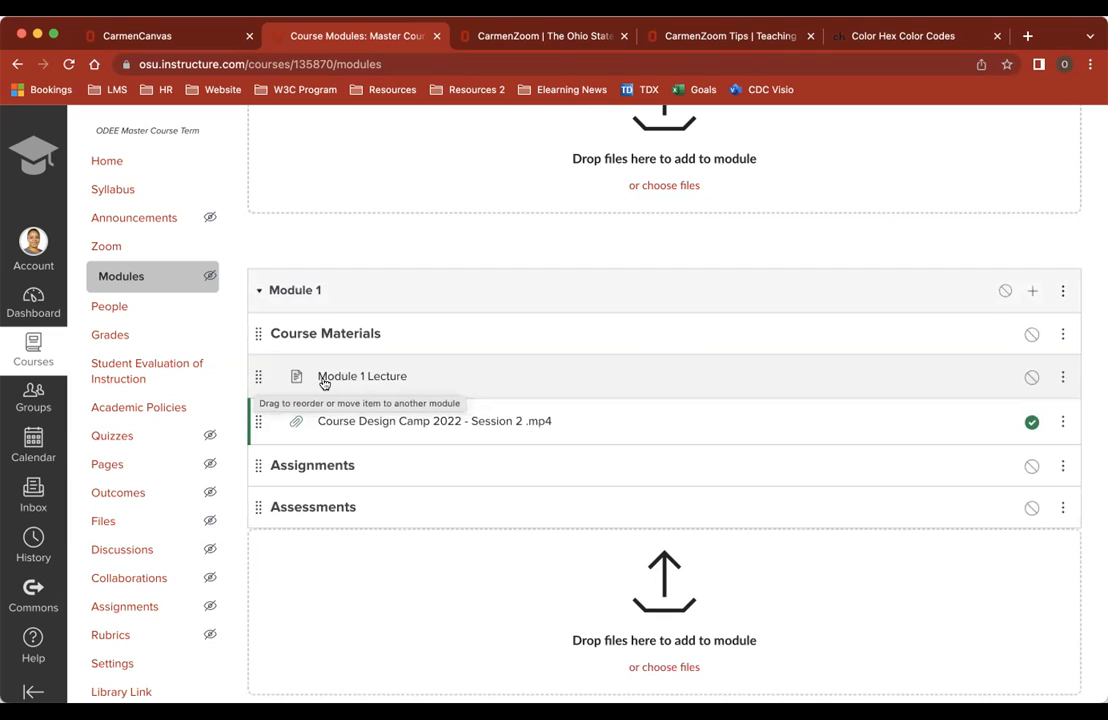
Edit the Module 1 Lecture page and embed the course media file Course Design Camp 2022 - Session 2 .mp4 in its body
left_click(376, 377)
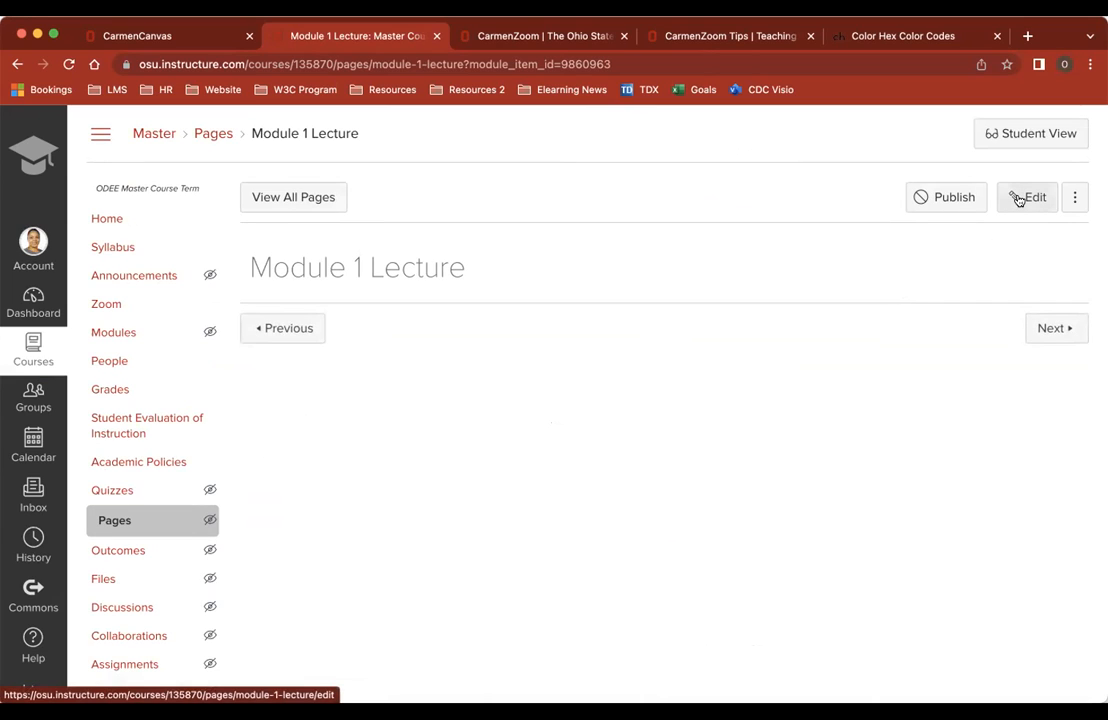
left_click(1018, 199)
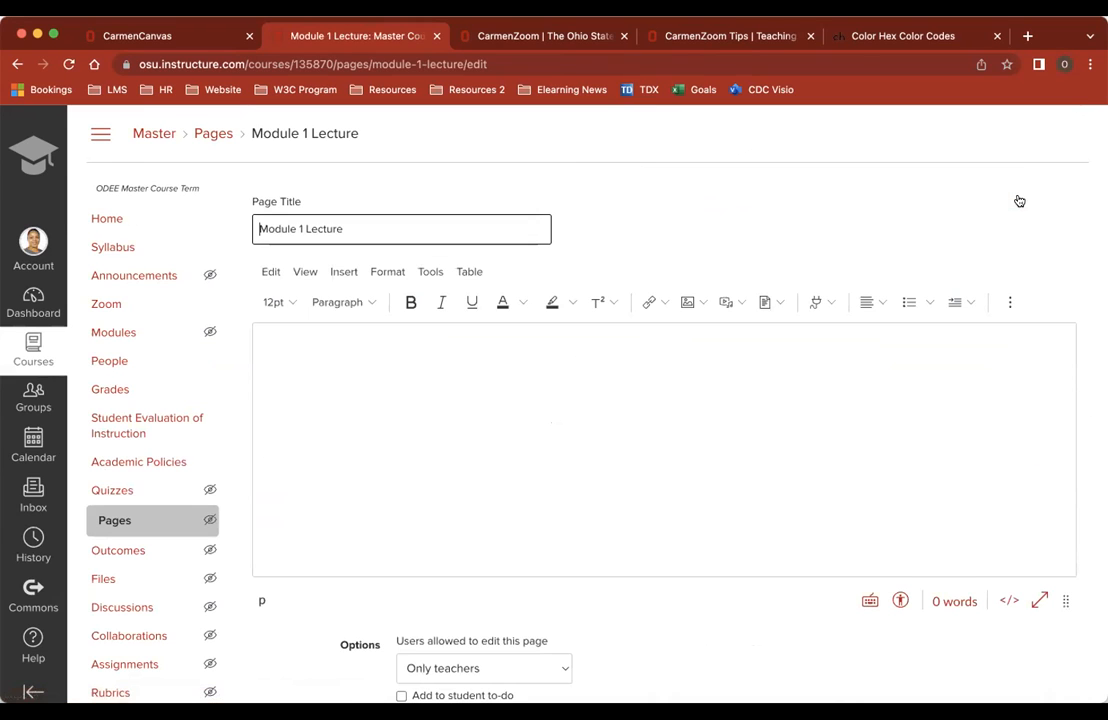
left_click(481, 373)
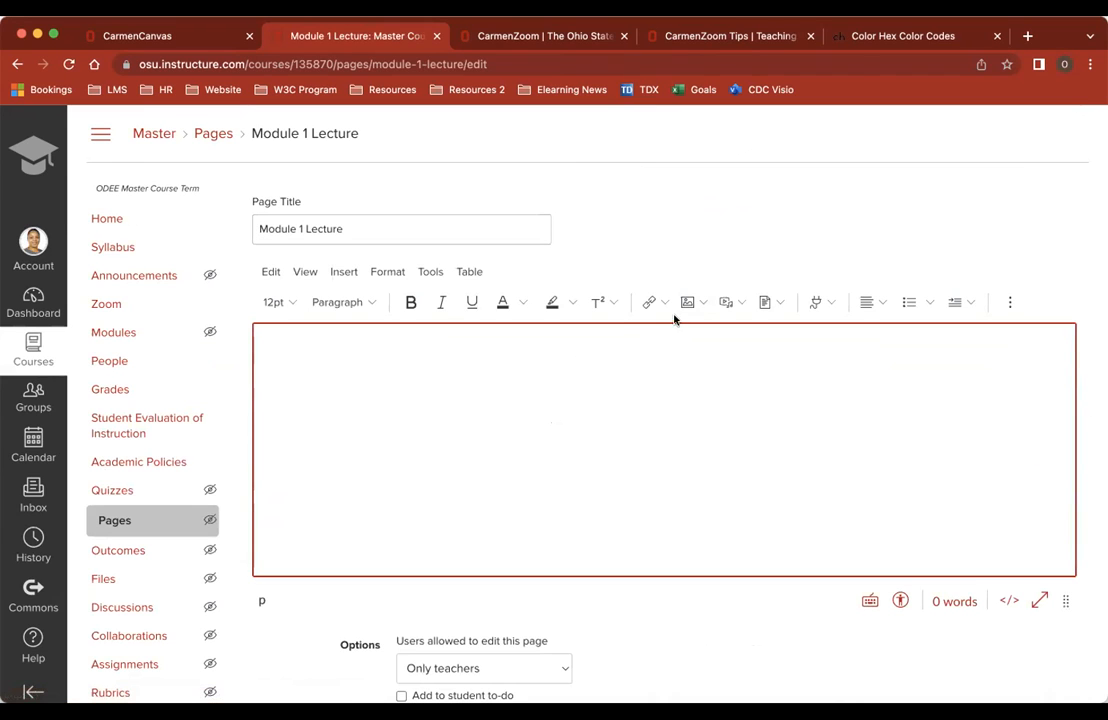
left_click(702, 302)
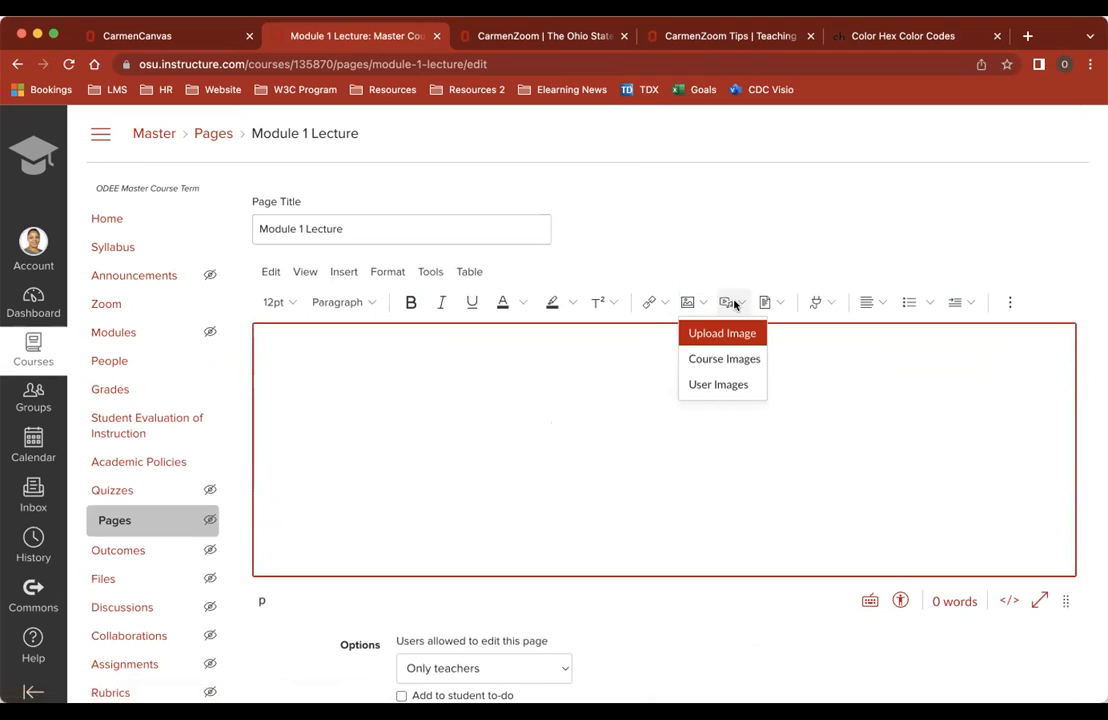
left_click(740, 303)
left_click(734, 358)
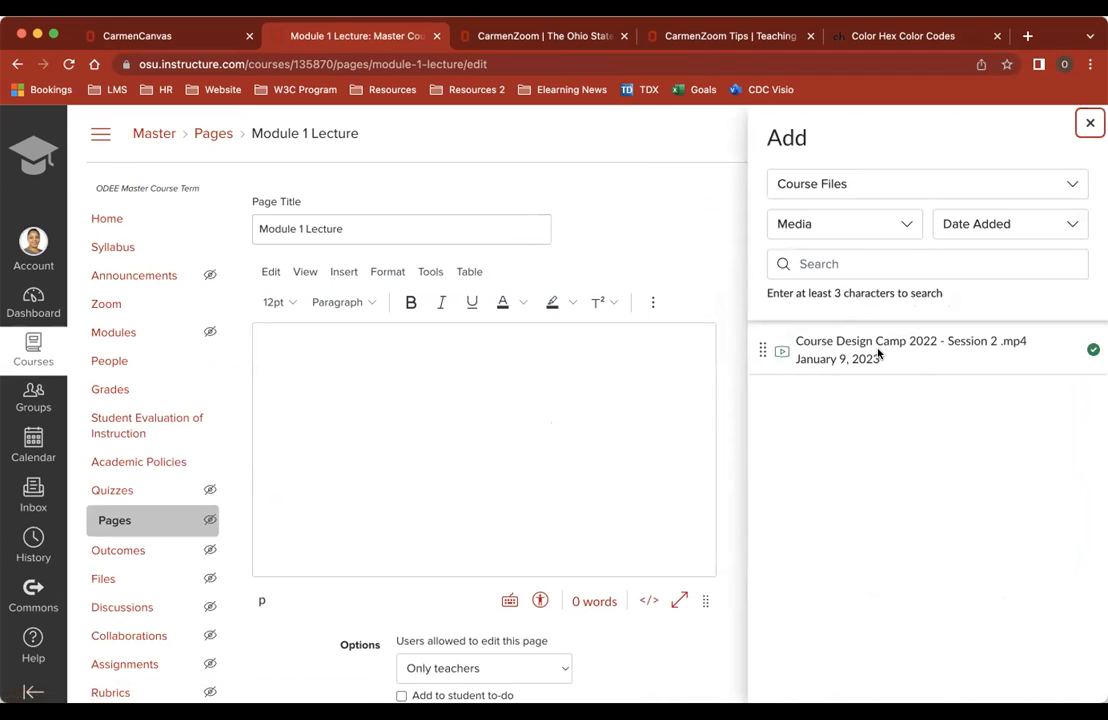
left_click(879, 353)
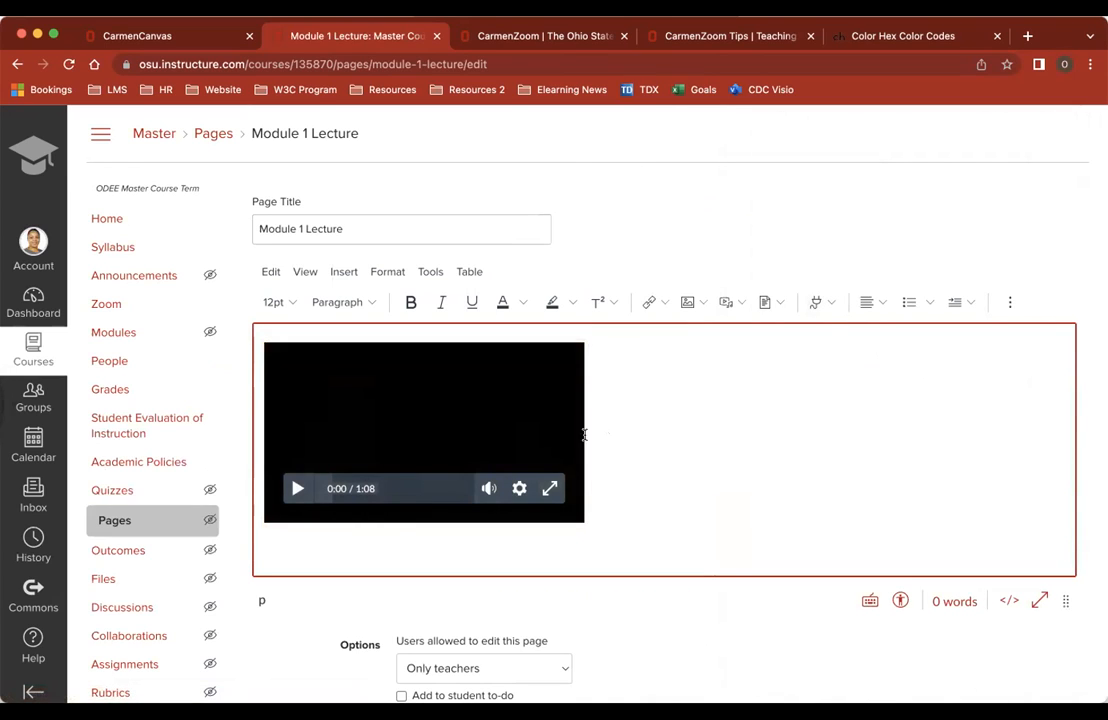
Enlarge the embedded lecture video to nearly twice its width, briefly test its playback, and save the page without publishing
left_click(576, 519)
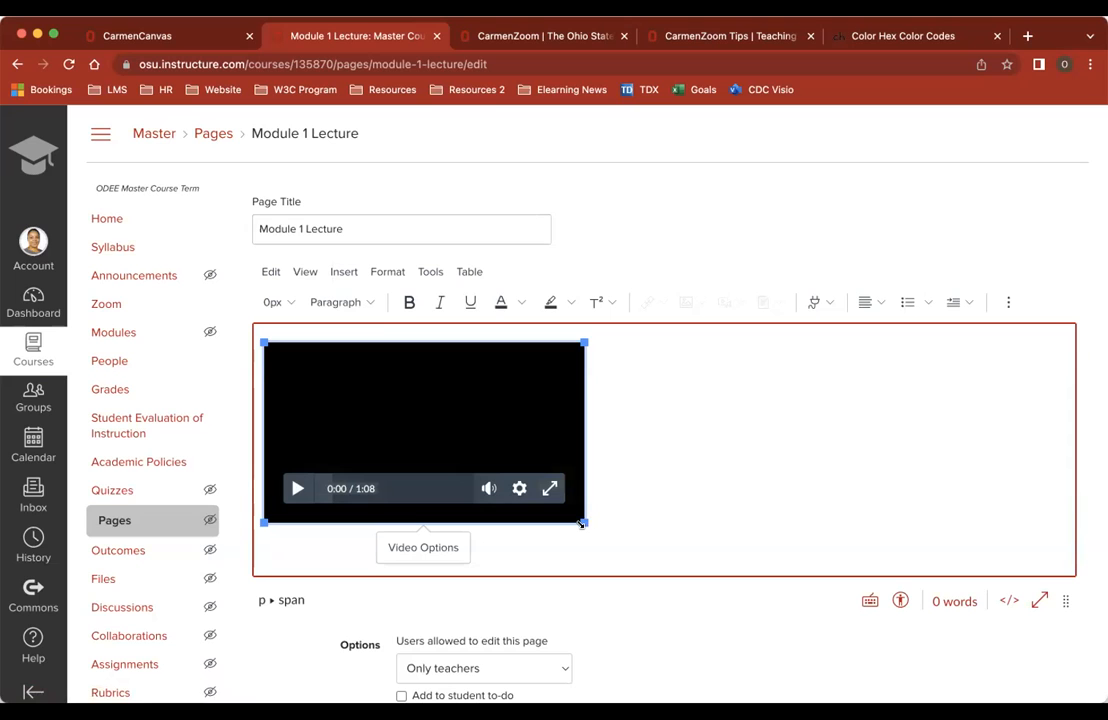
left_click_drag(582, 521, 873, 555)
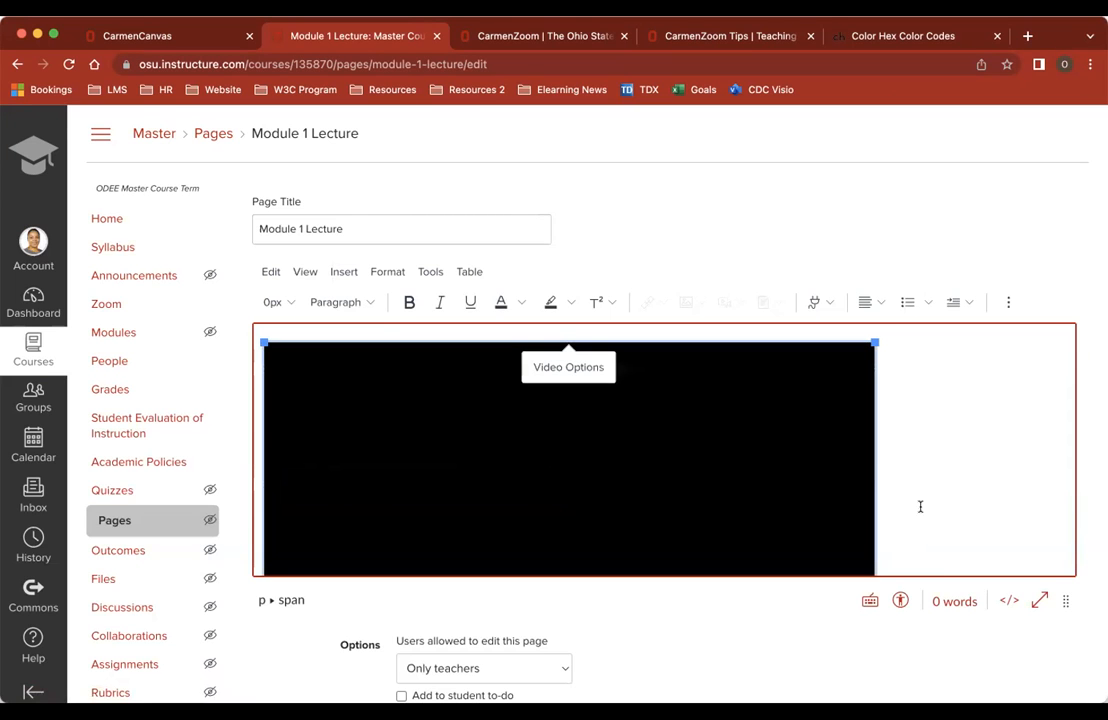
left_click(648, 475)
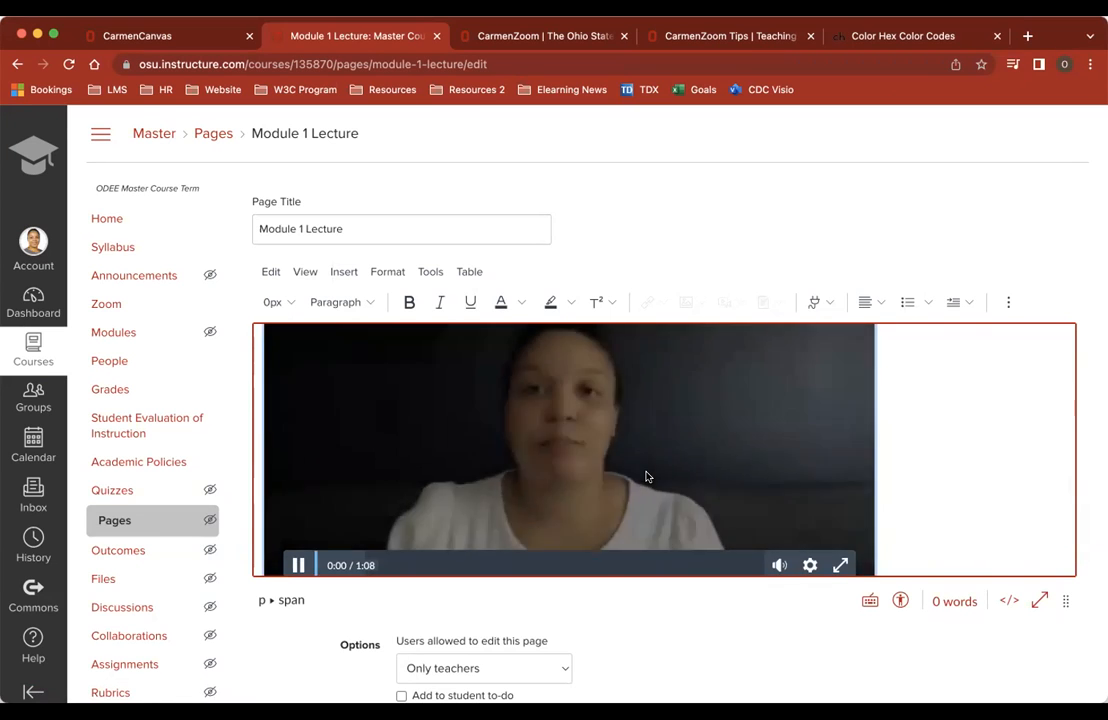
left_click(297, 563)
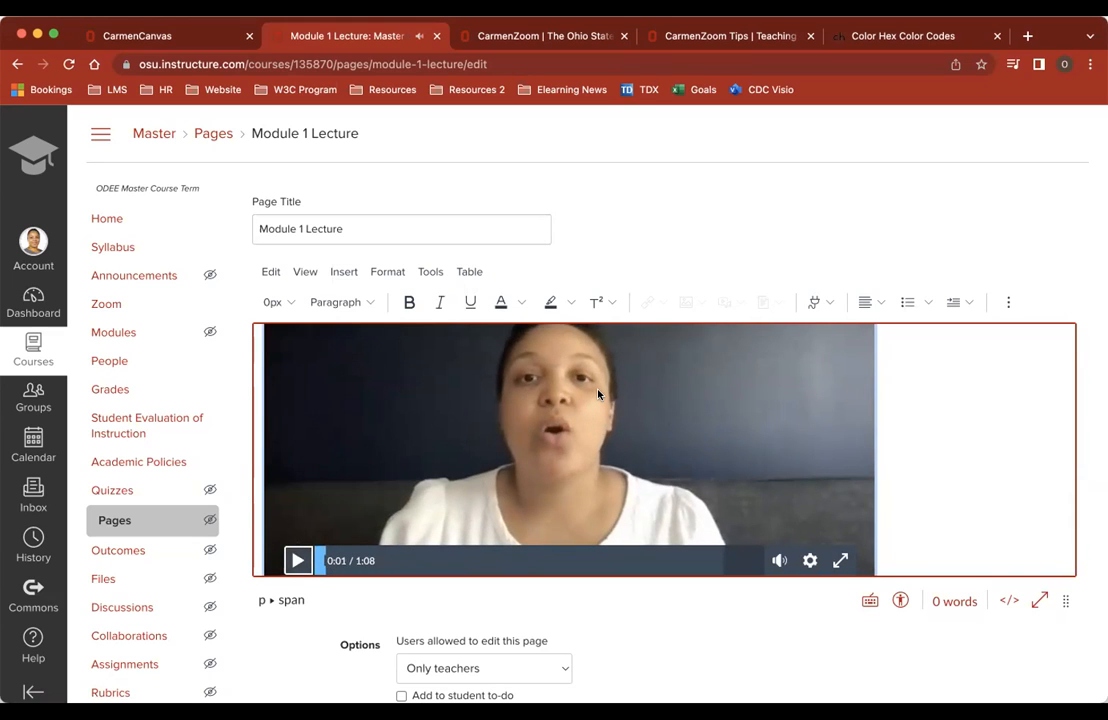
left_click(870, 303)
left_click(873, 357)
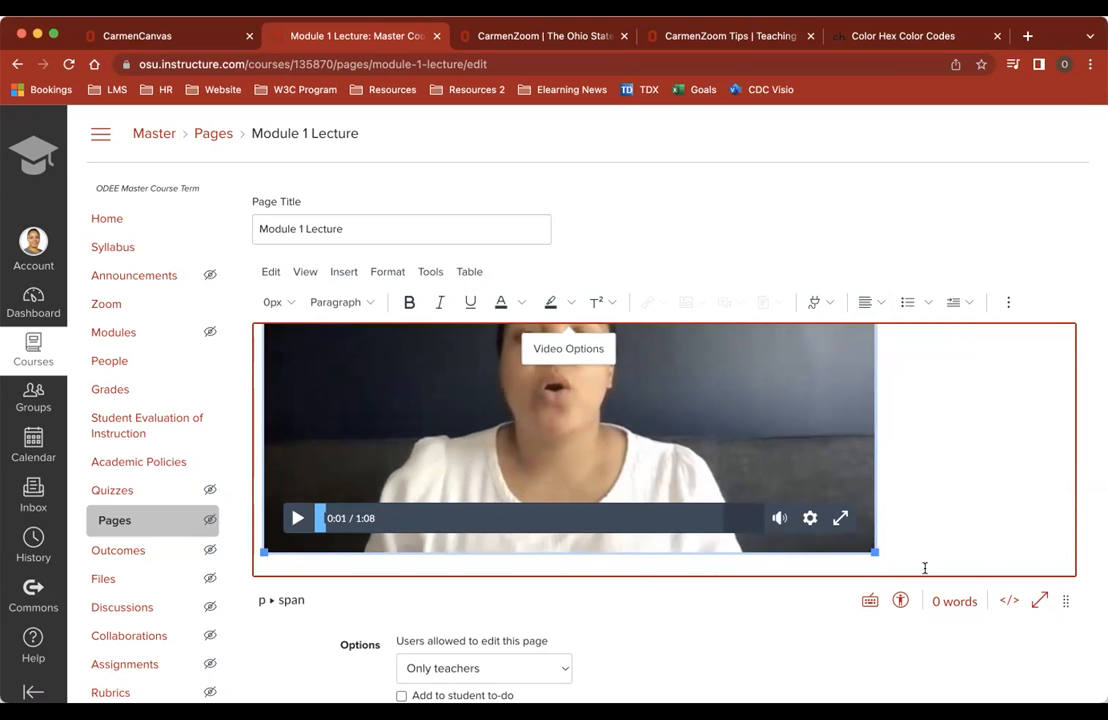
scroll(925, 566, "down", 3)
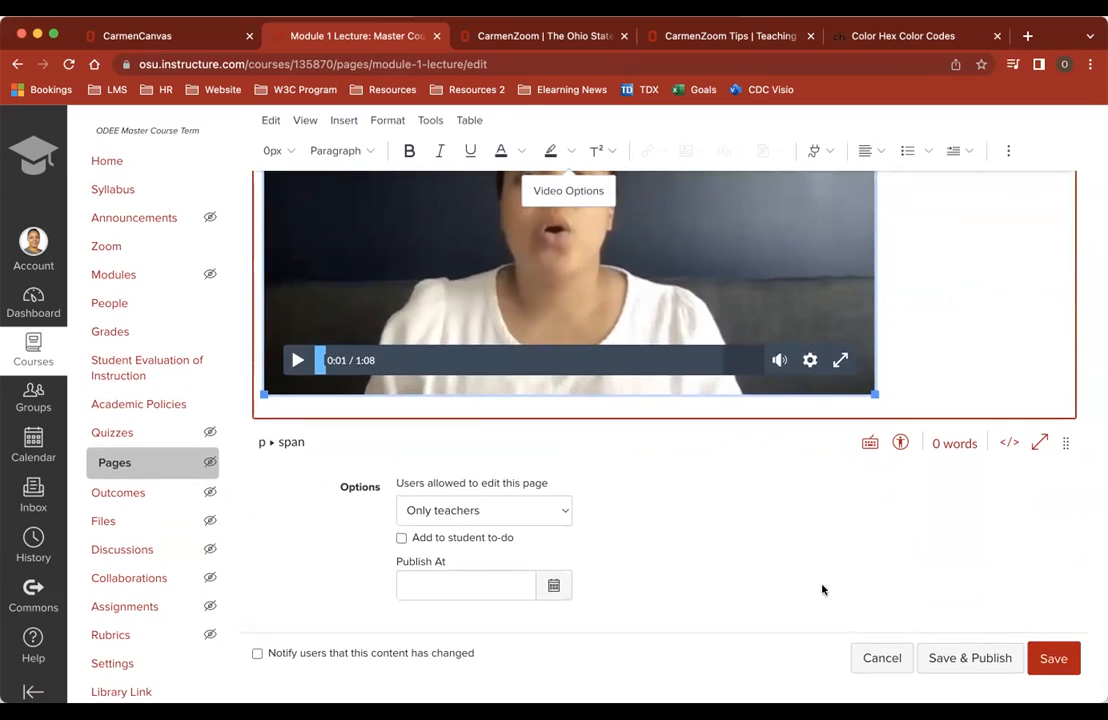
left_click(1050, 659)
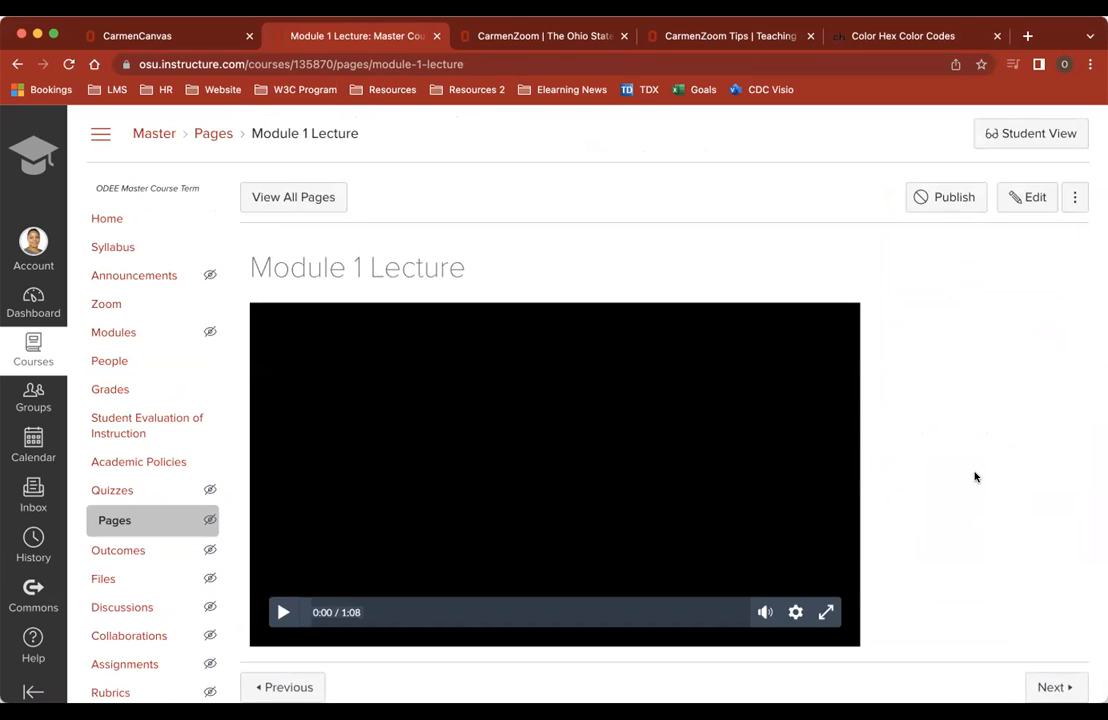
scroll(980, 477, "down", 1)
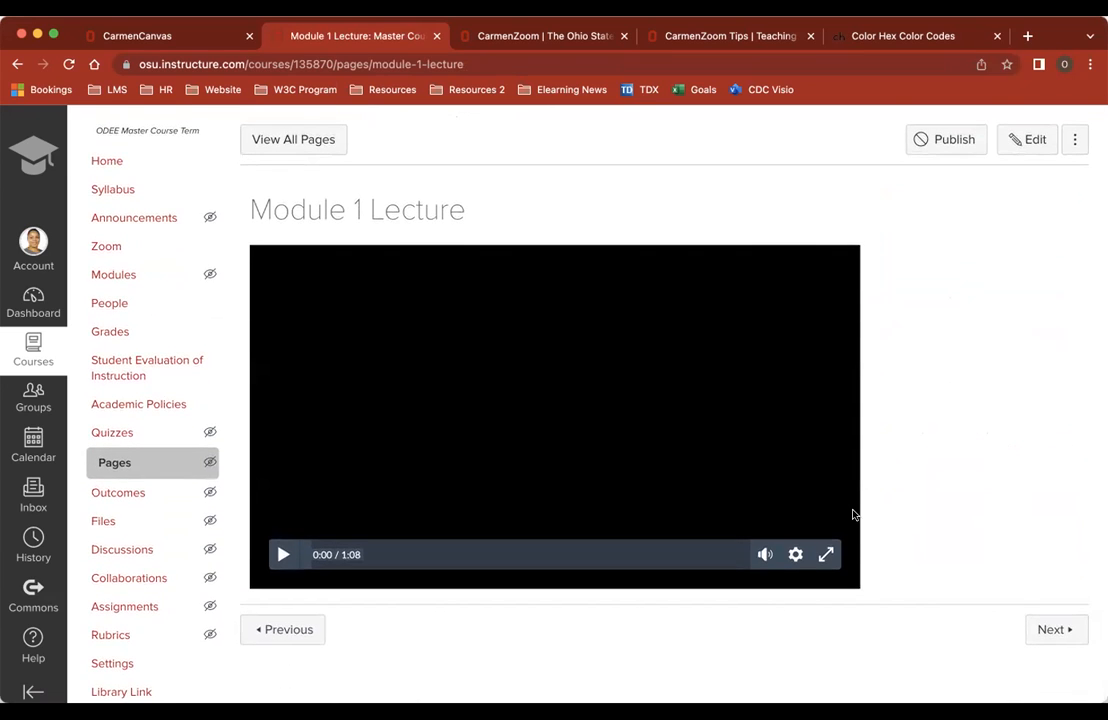
scroll(878, 521, "up", 1)
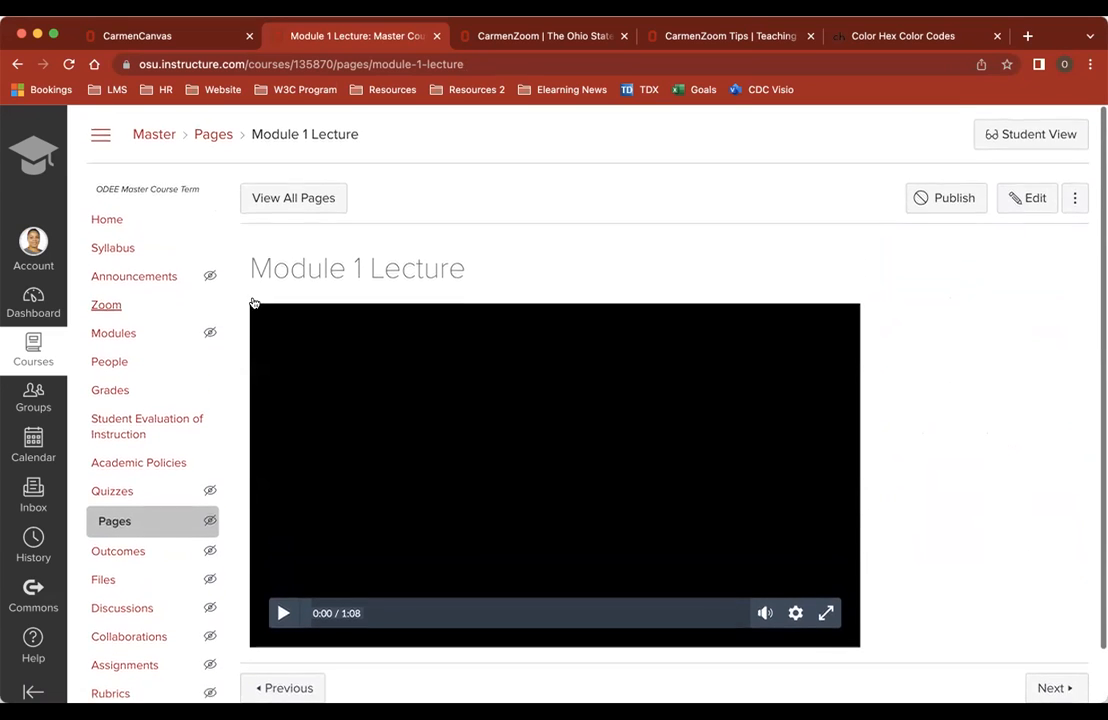
Return to the course modules and remove the item Course Design Camp 2022 - Session 2 .mp4 from Module 1
left_click(110, 333)
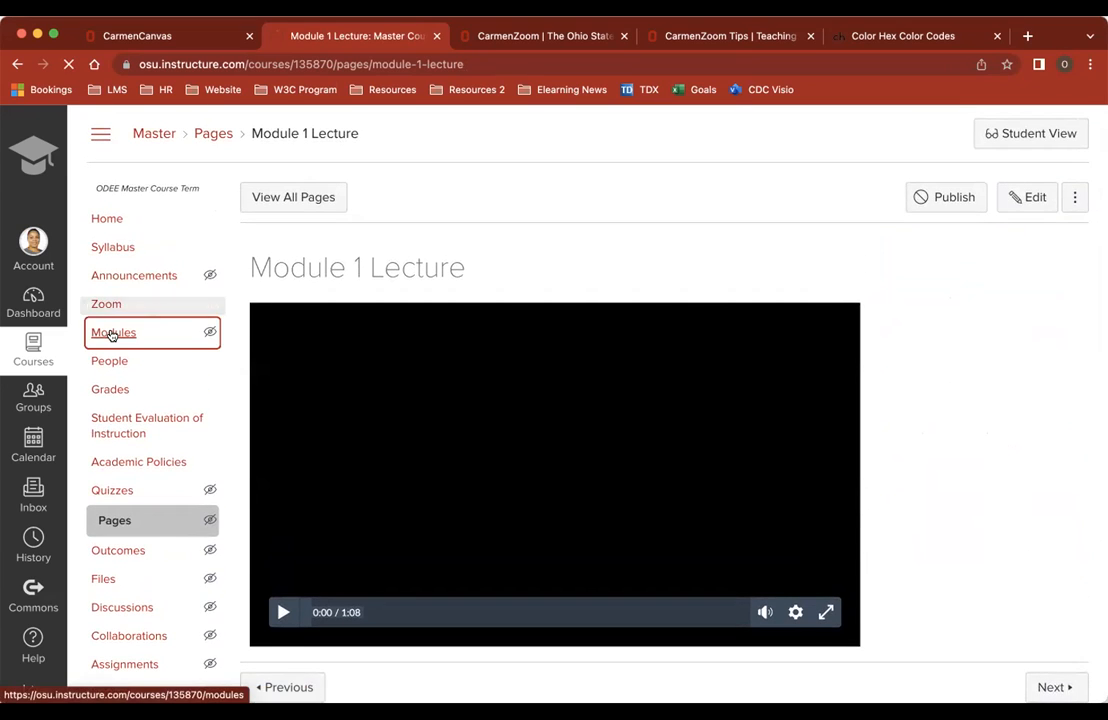
scroll(516, 460, "down", 1)
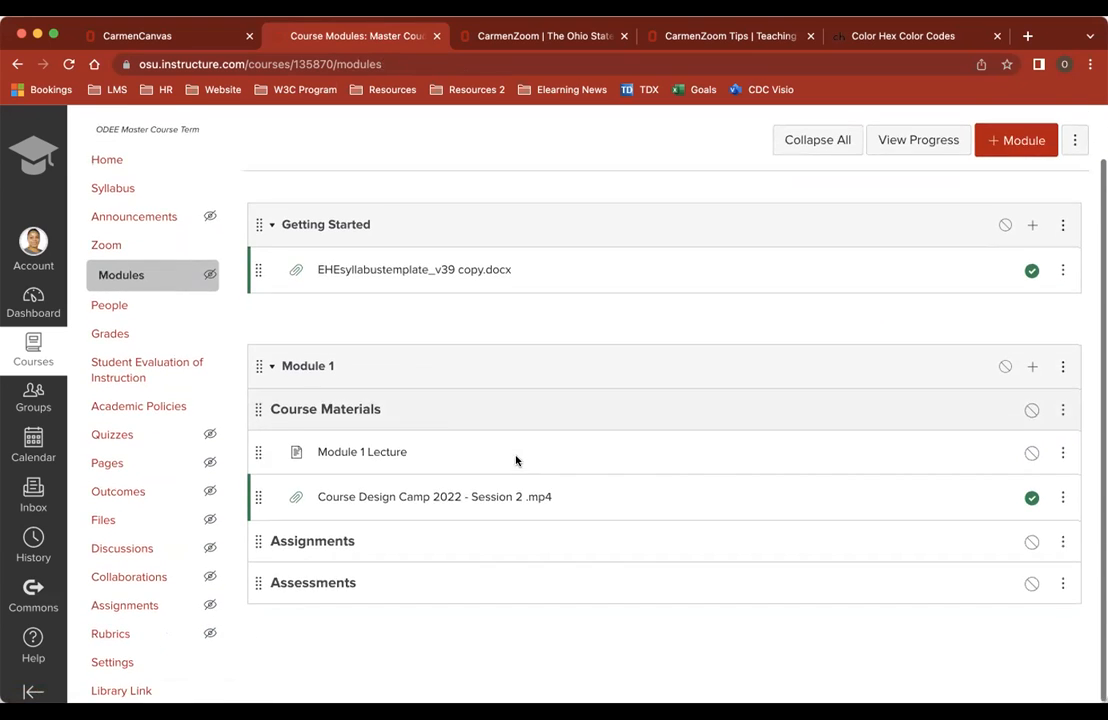
left_click(1062, 498)
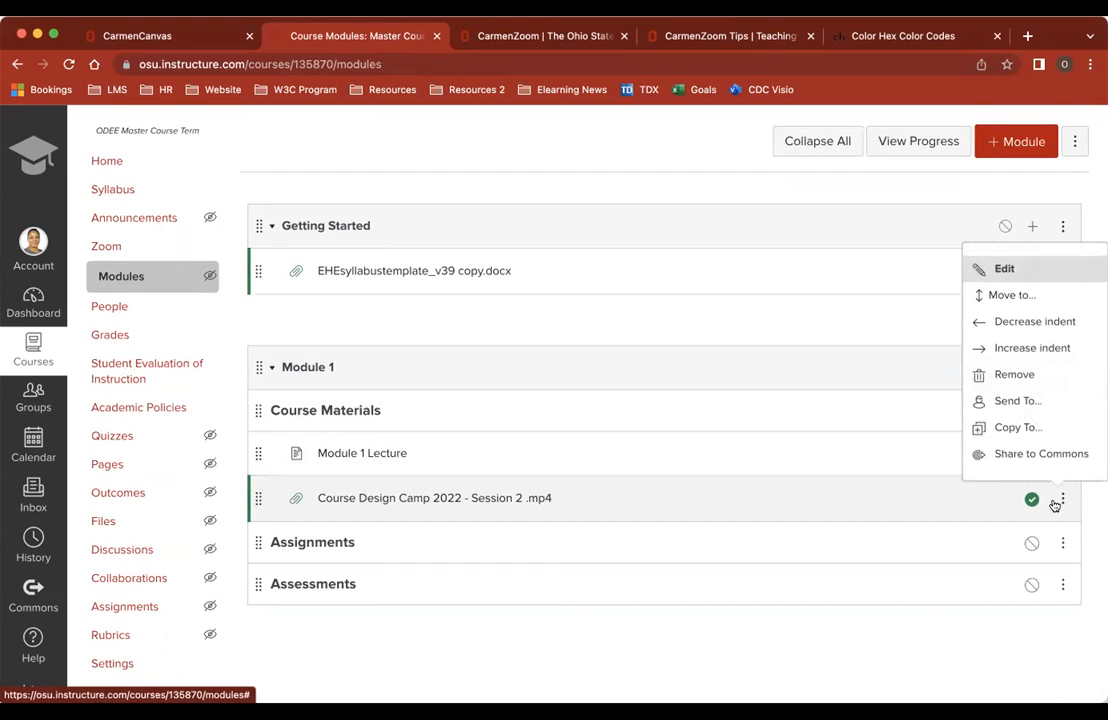
left_click(1012, 374)
left_click(695, 168)
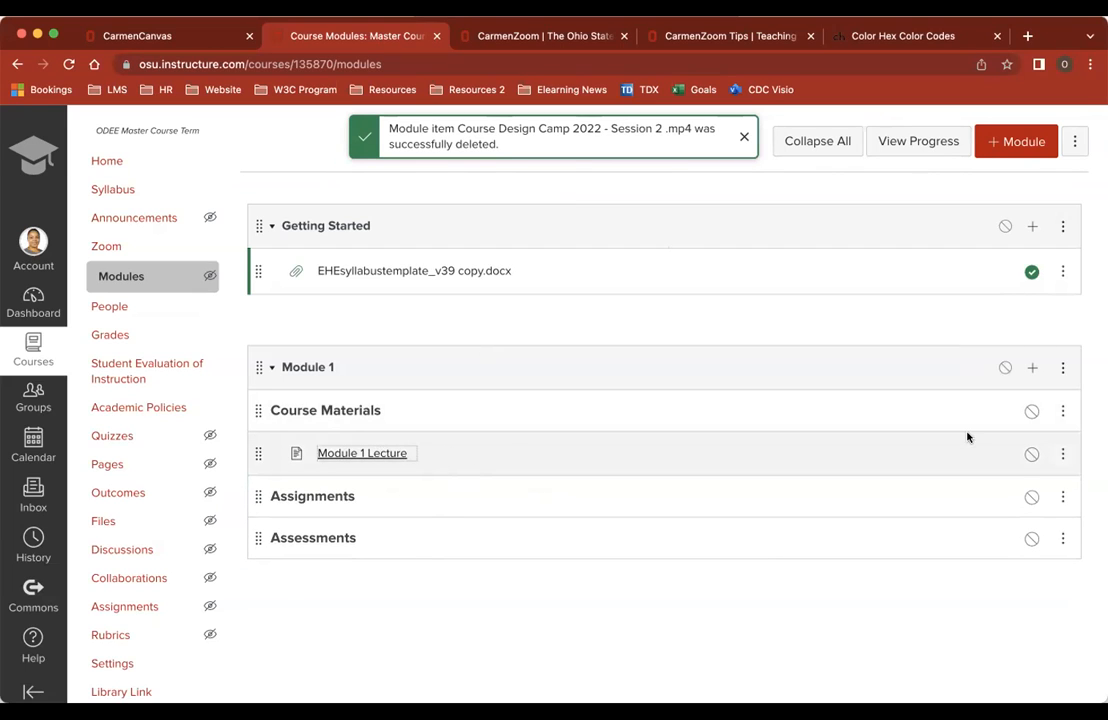
Add the file Design Camp_Session 2.pptx to Module 1, indented 1 level, and move it directly below the Module 1 Lecture page
left_click(1031, 367)
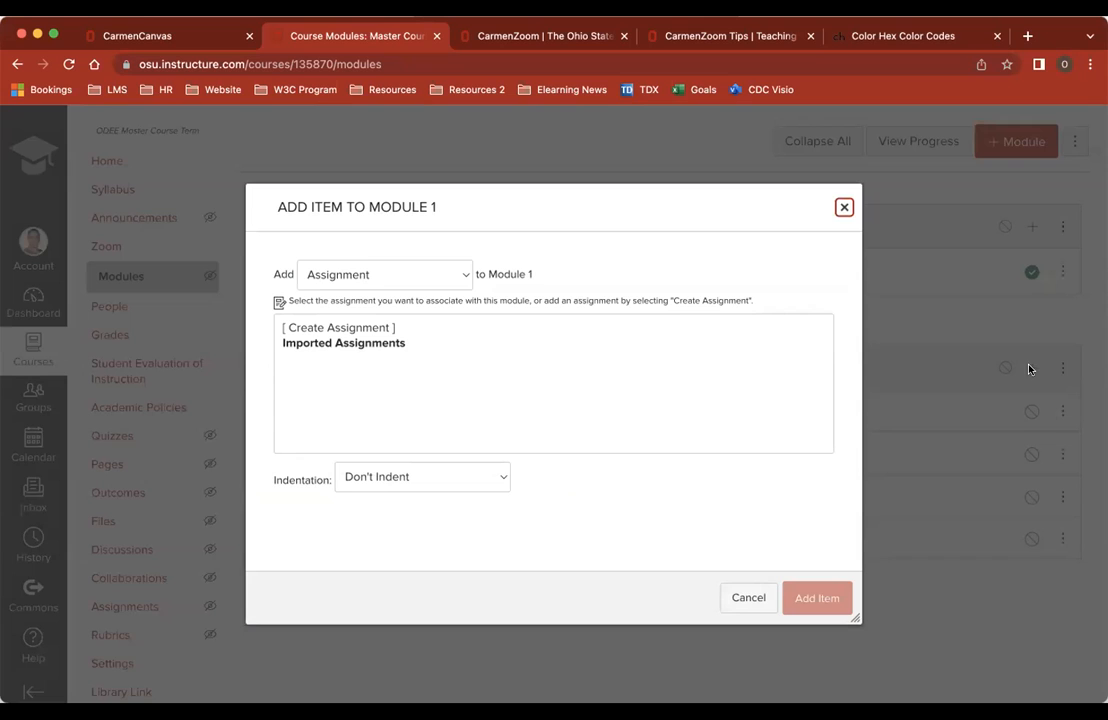
left_click(460, 277)
left_click(439, 325)
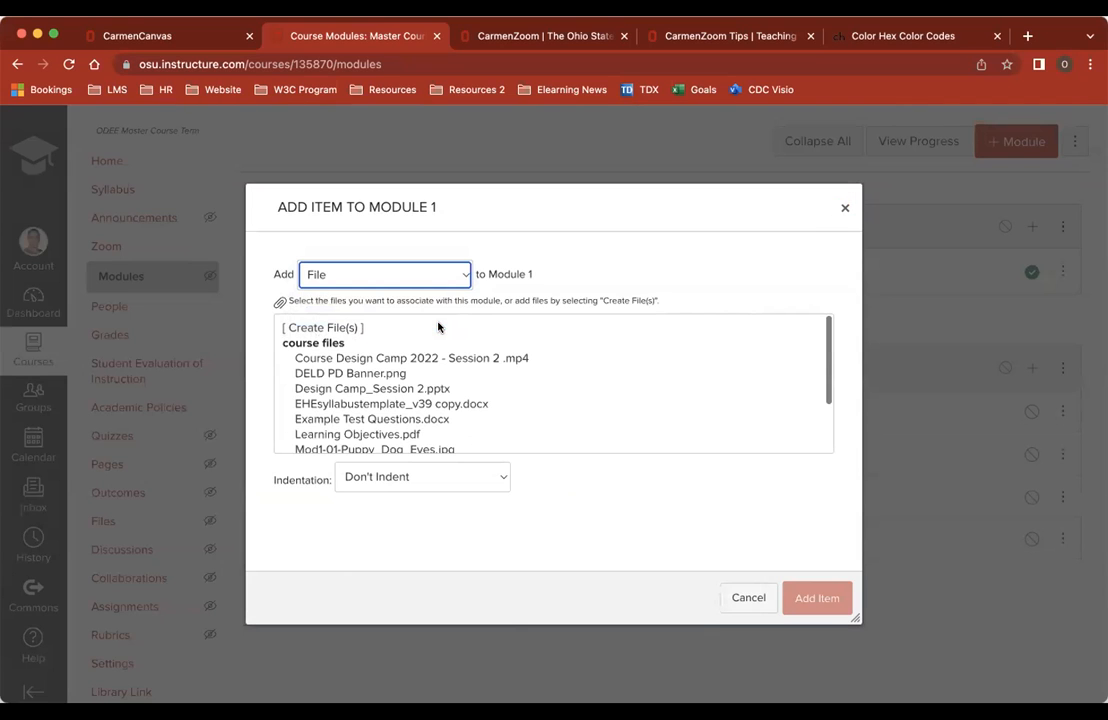
left_click(431, 390)
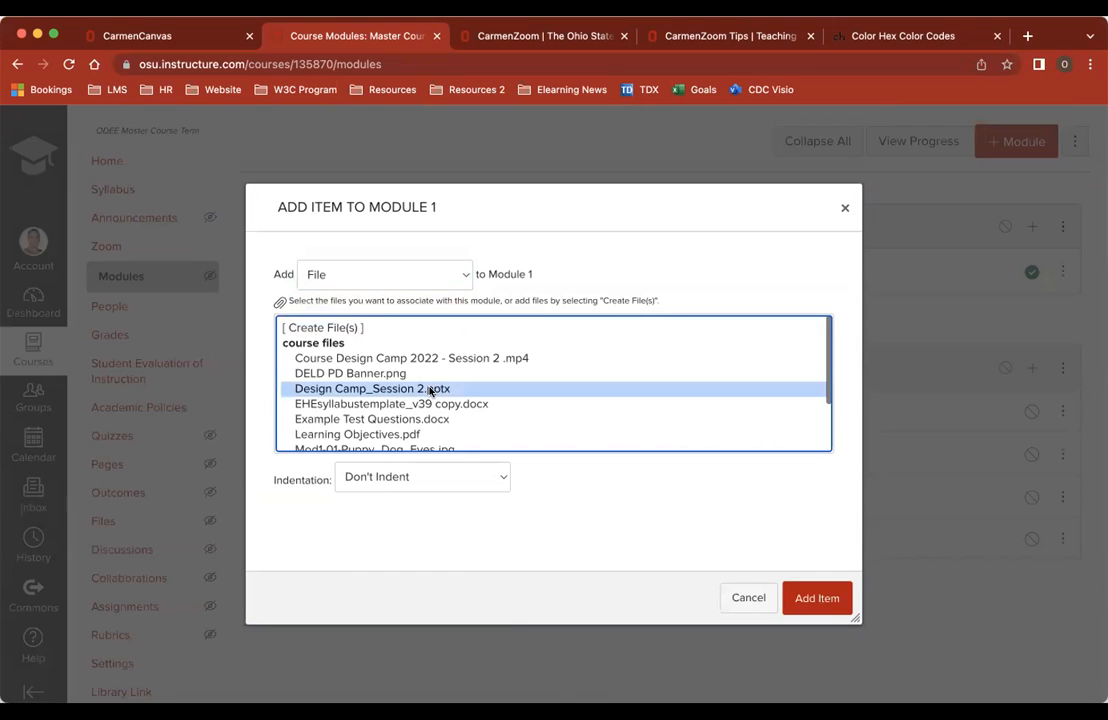
left_click(498, 479)
left_click(487, 498)
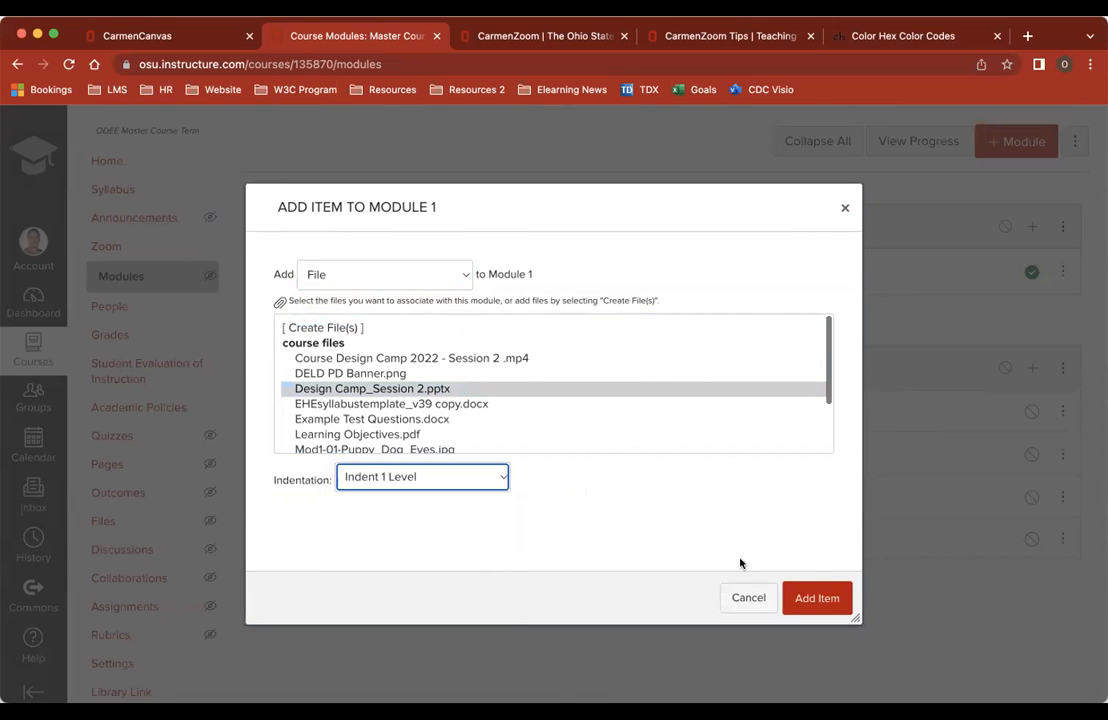
left_click(821, 598)
left_click_drag(258, 581, 257, 487)
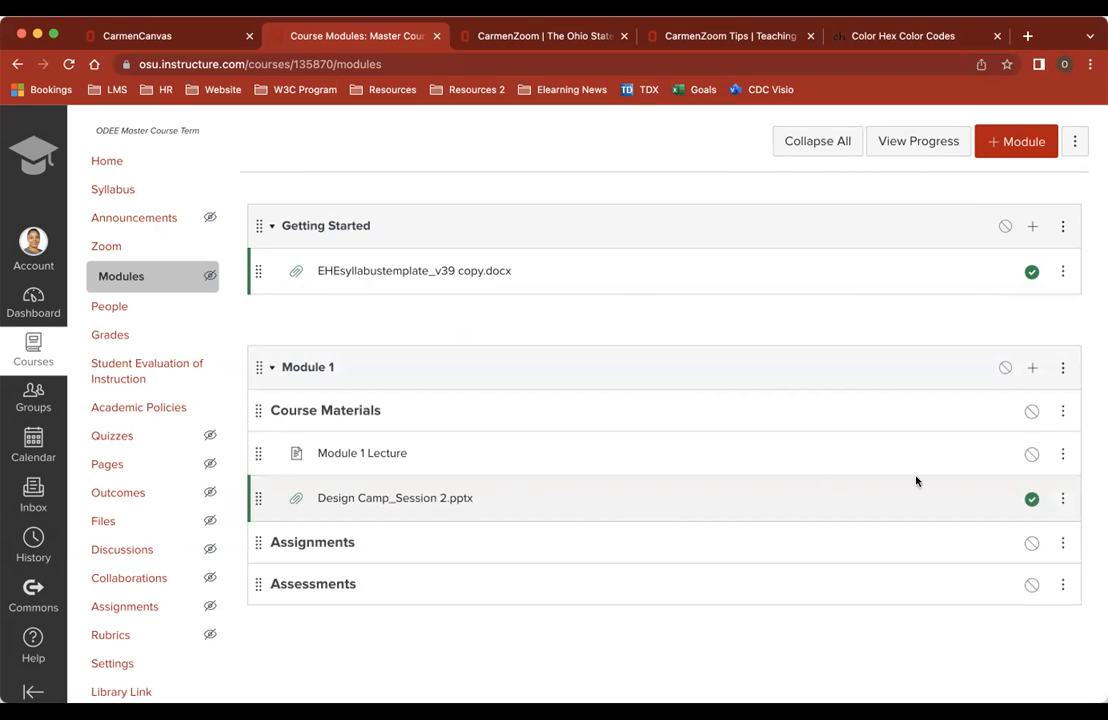
Rename the Design Camp_Session 2.pptx item in Module 1 as "Module 1 Lecture Powerpoint"
left_click(1061, 499)
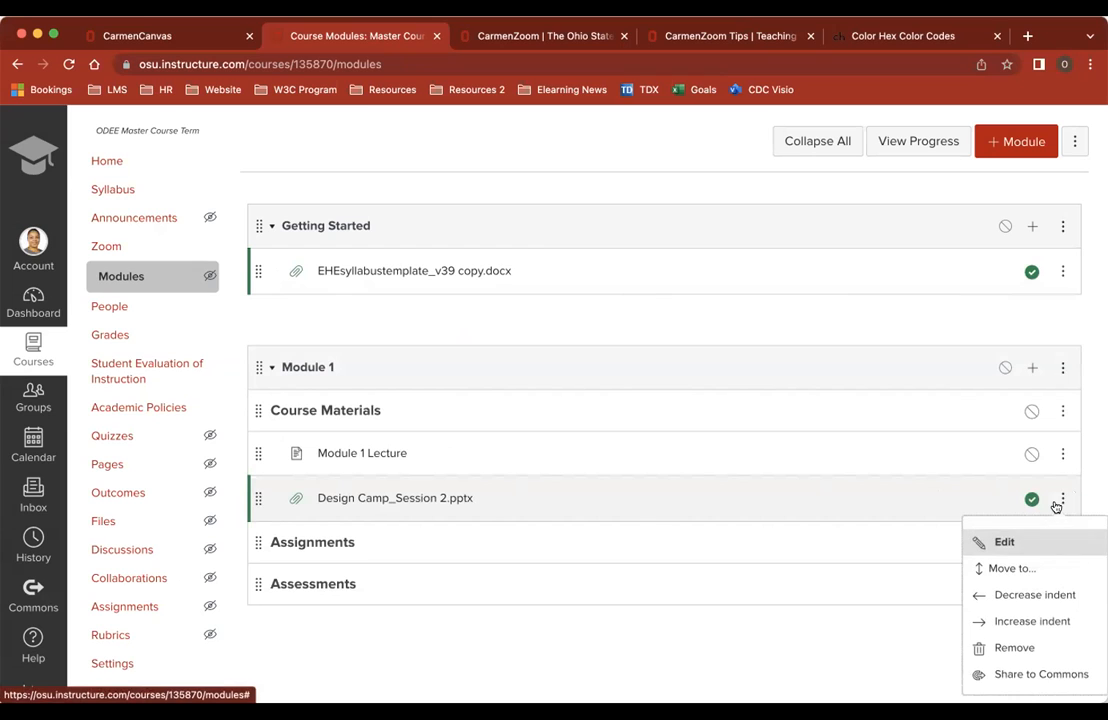
left_click(1000, 541)
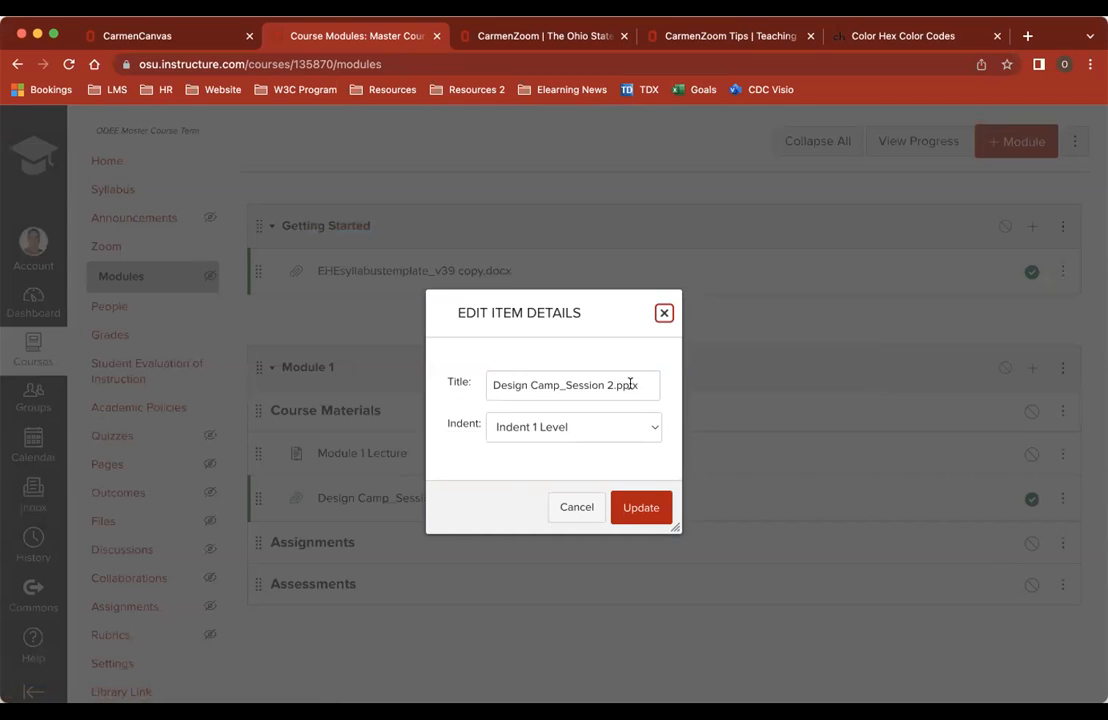
triple_click(503, 385)
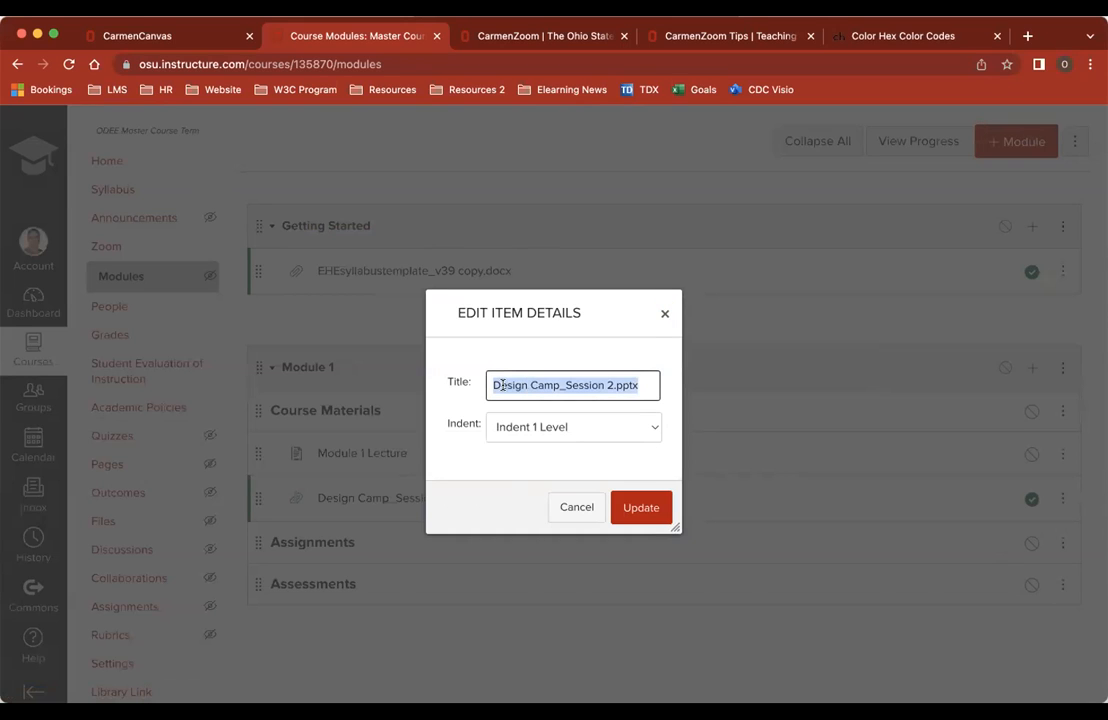
type("Module 1 Lecture Powerpoint")
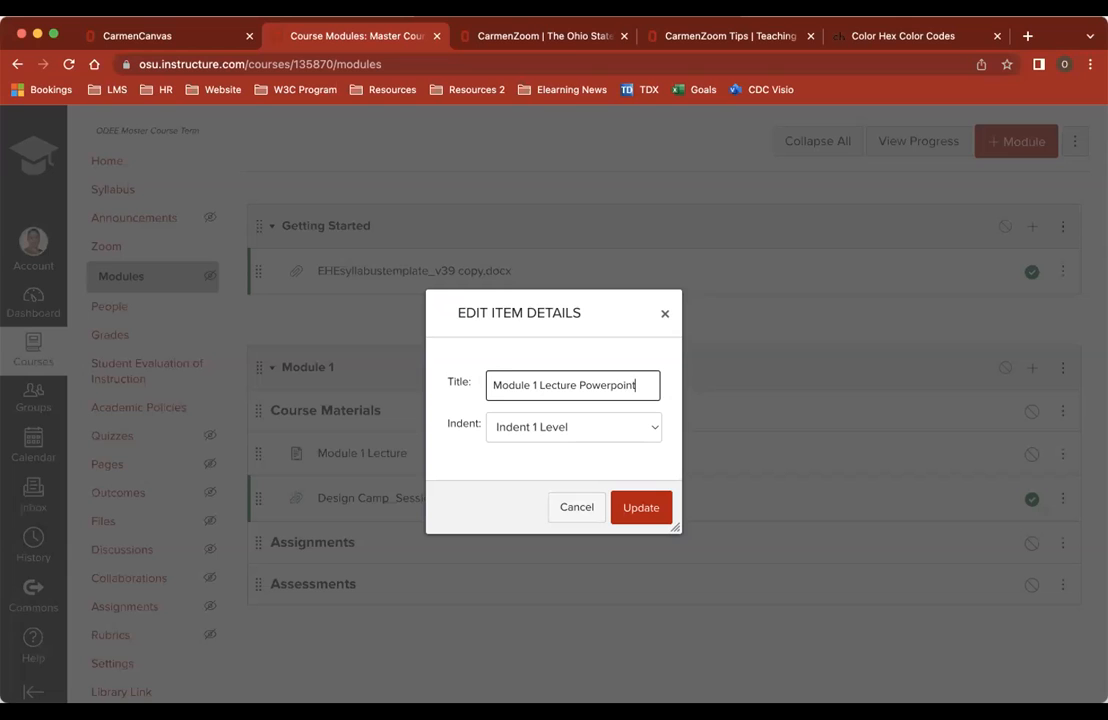
left_click(648, 510)
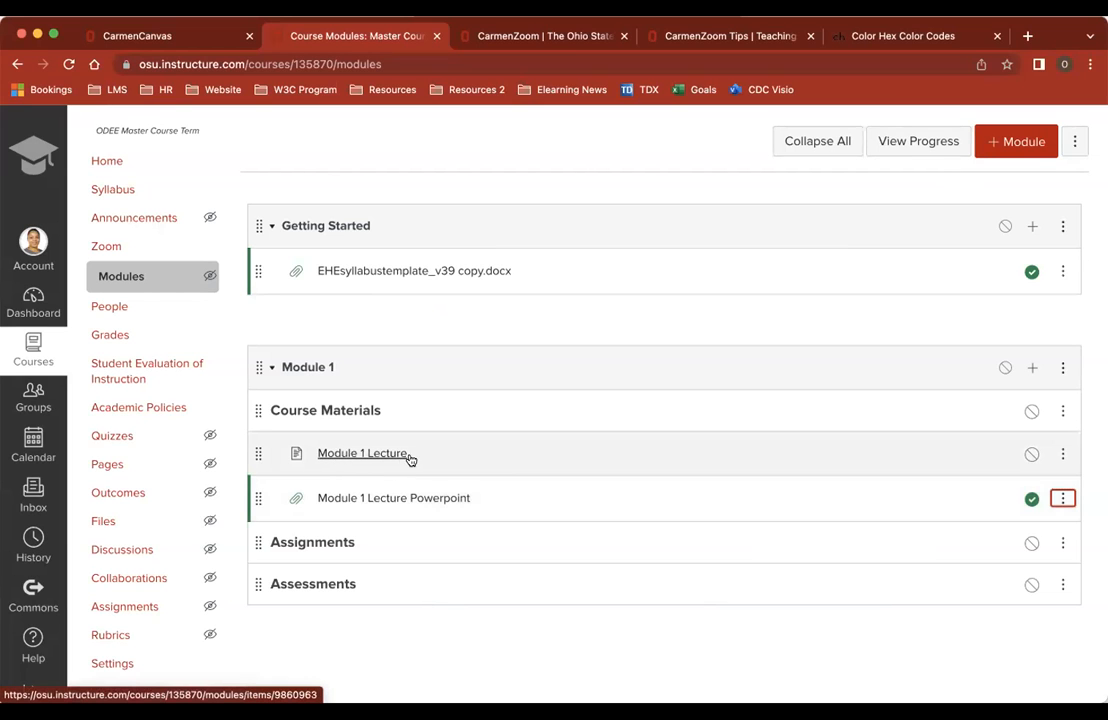
Rename the Module 1 Lecture page item as "Module 1 Lecture Video" and publish it
left_click(1058, 455)
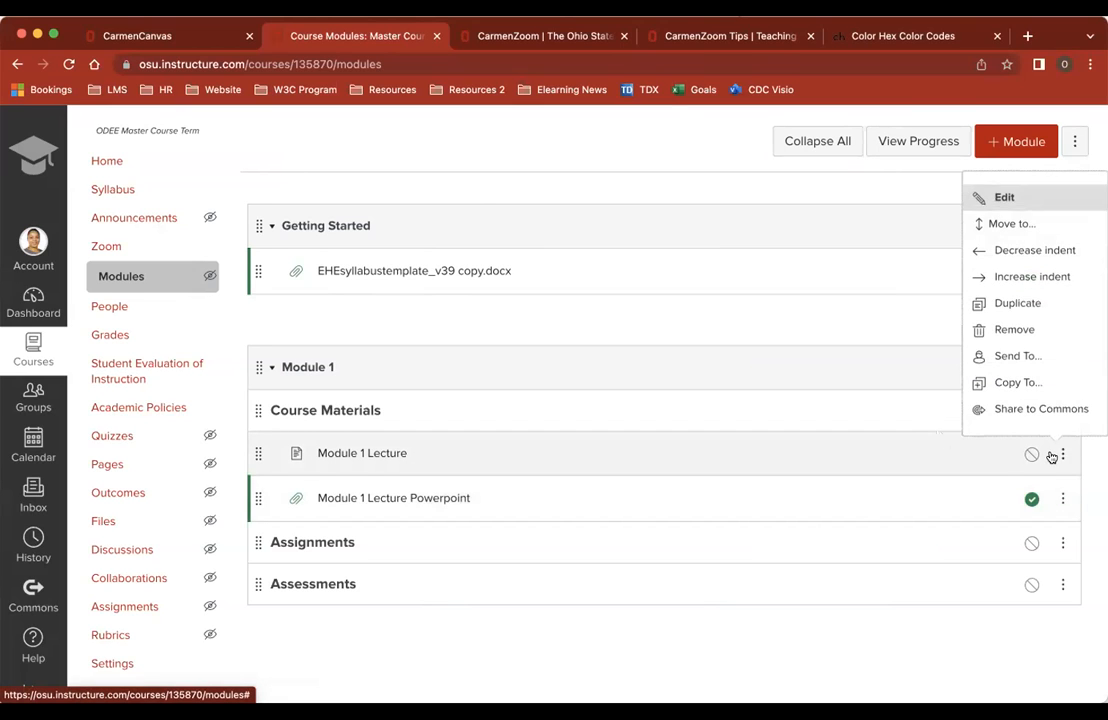
left_click(990, 197)
left_click(623, 377)
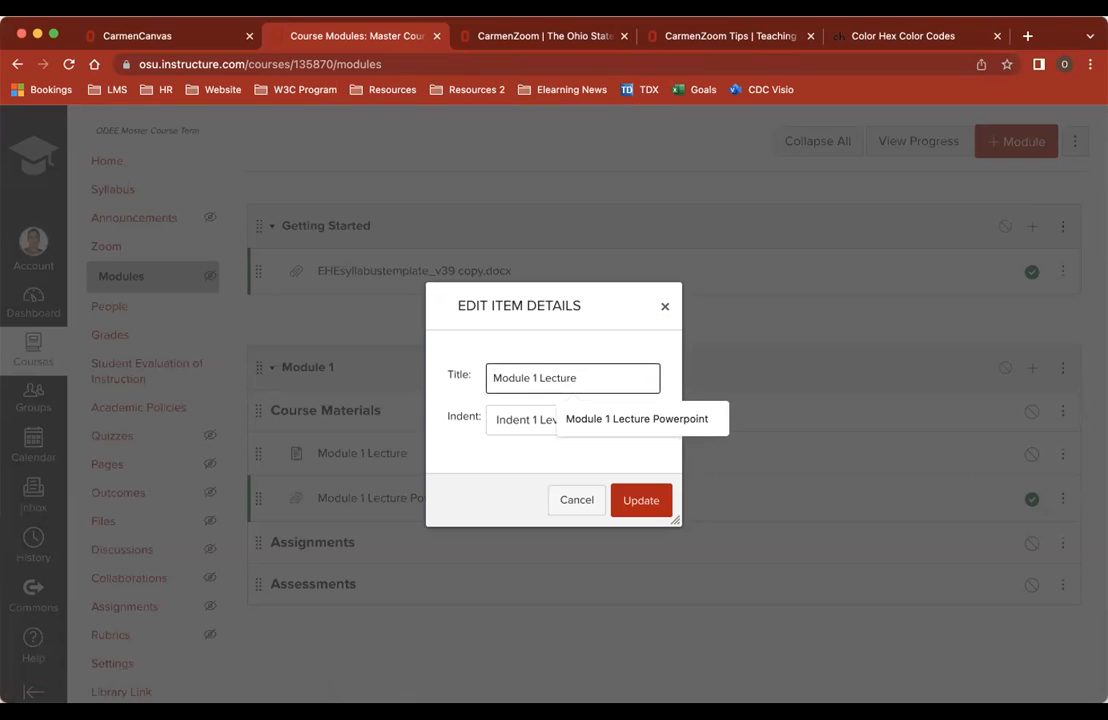
type("Video")
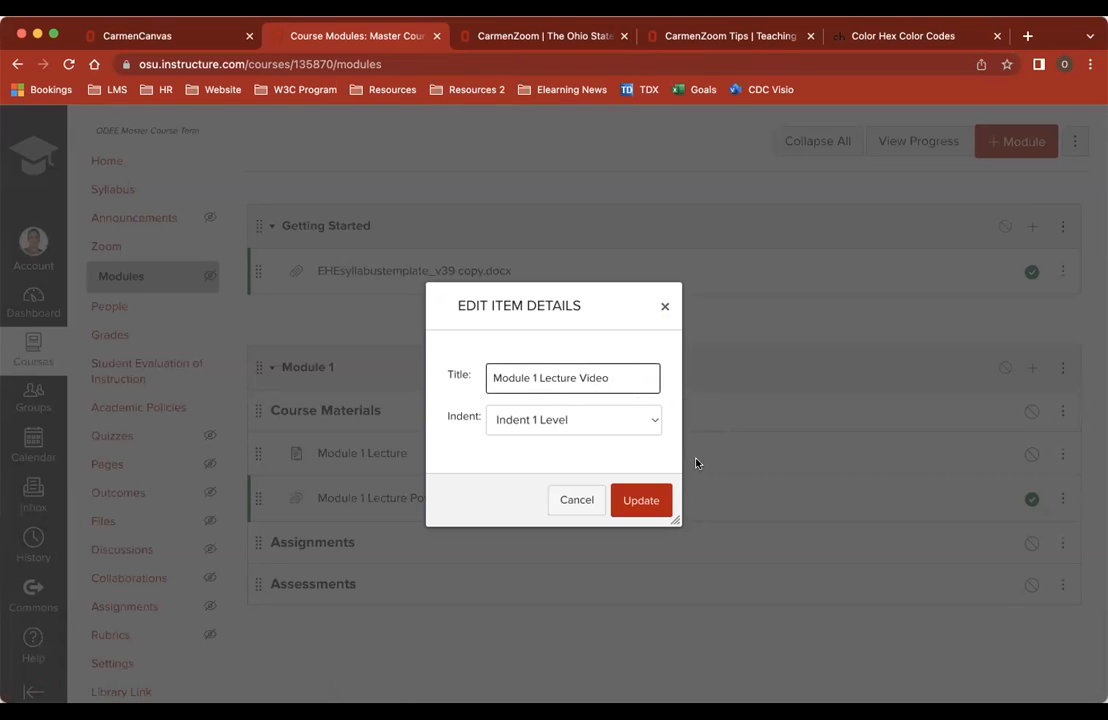
left_click(645, 500)
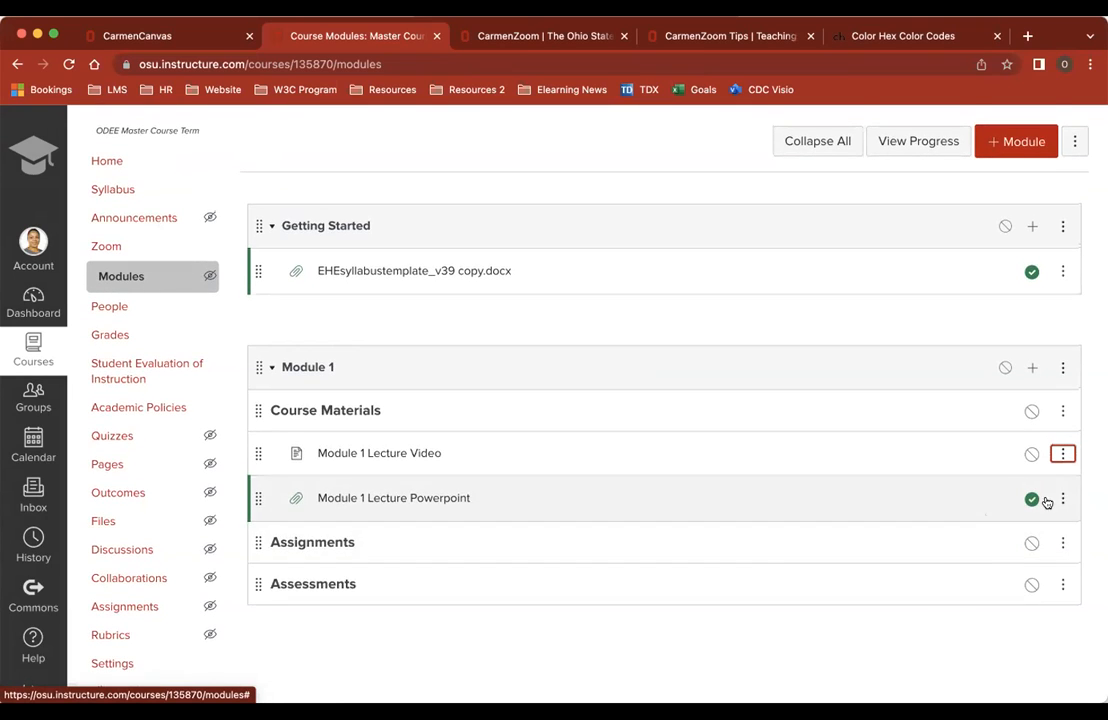
left_click(1031, 452)
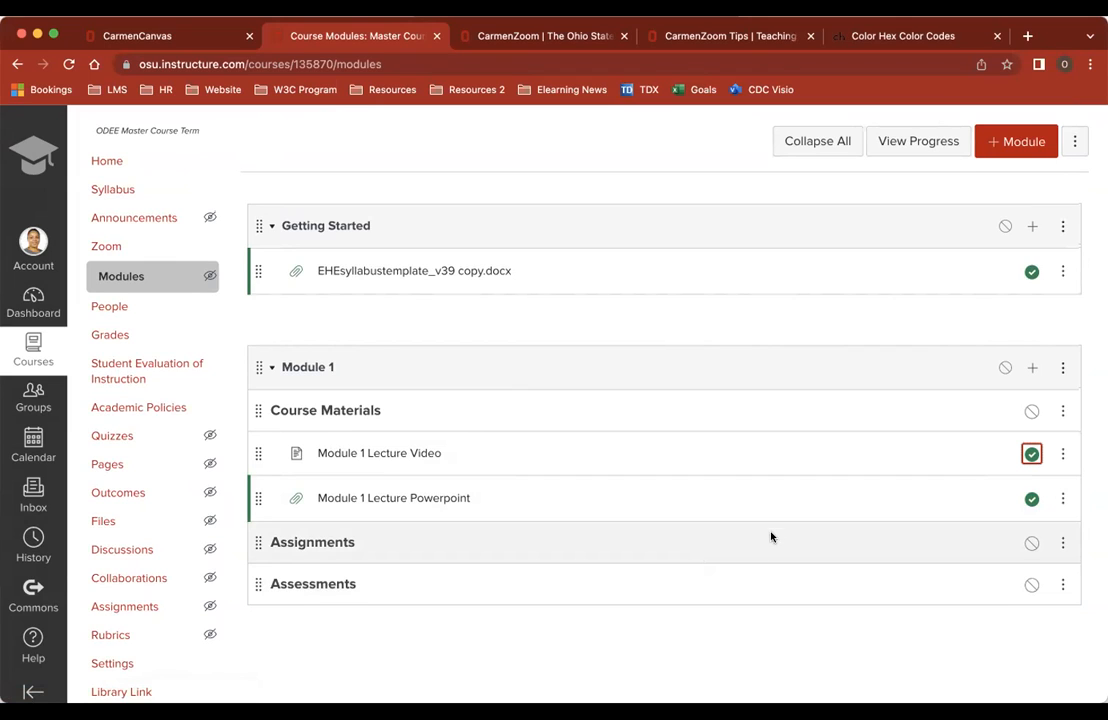
Create a new assignment named "Reading Assignment" in Module 1, indented 1 level
left_click(1032, 368)
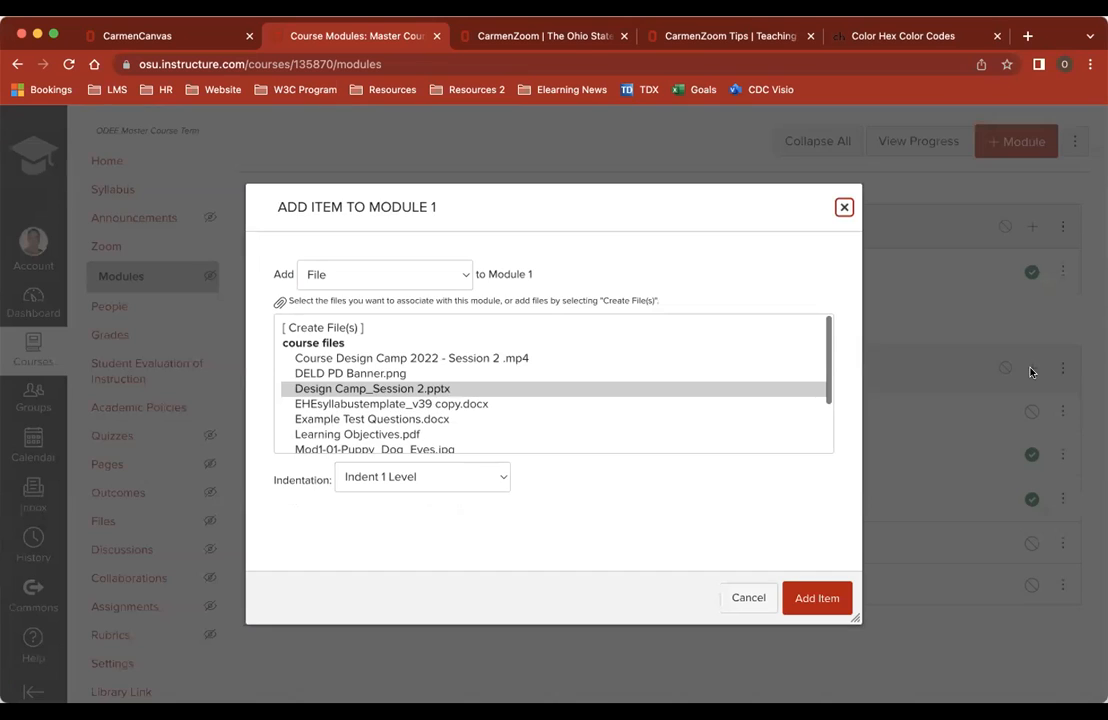
left_click(463, 279)
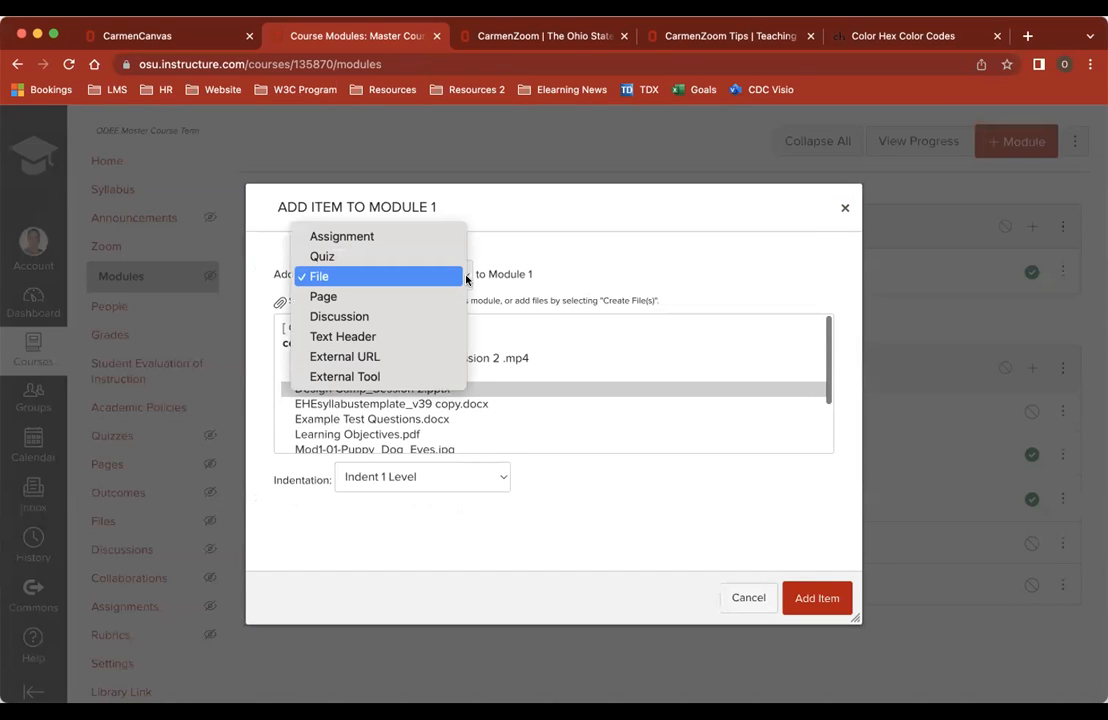
left_click(445, 236)
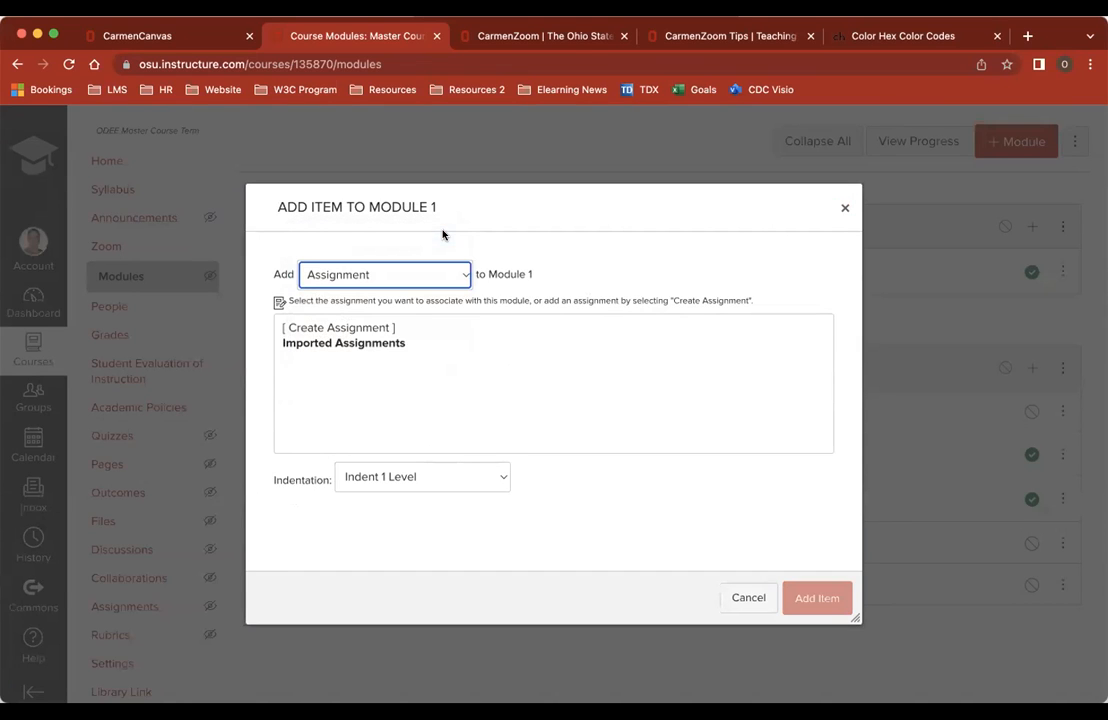
left_click(364, 330)
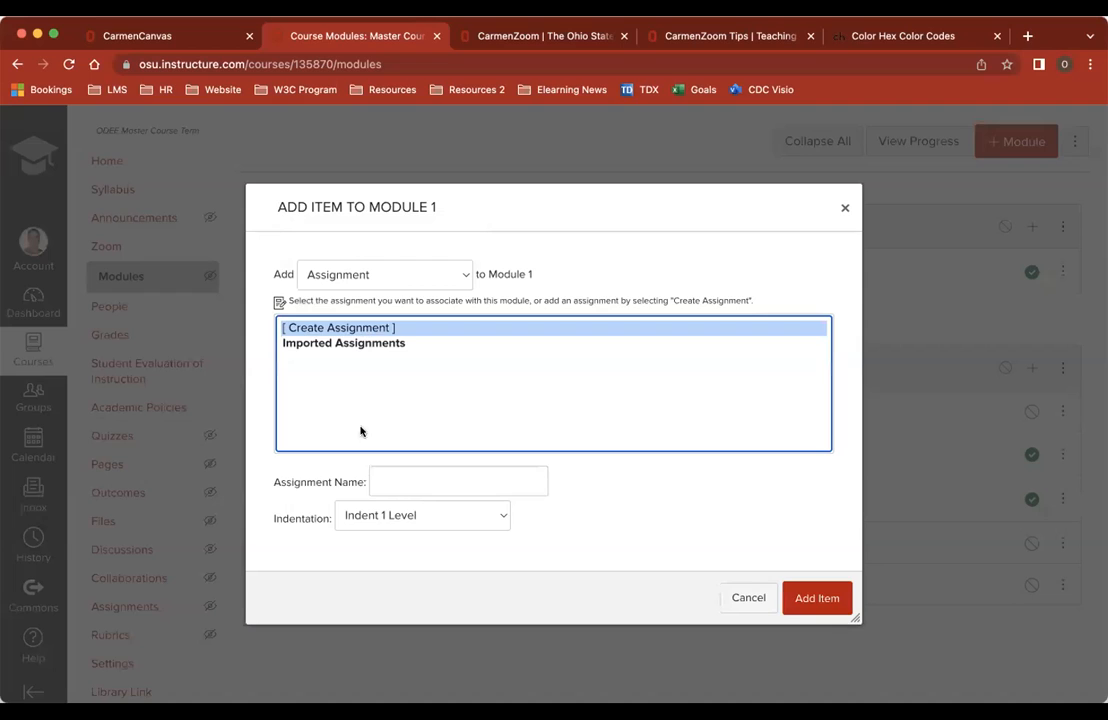
left_click(377, 479)
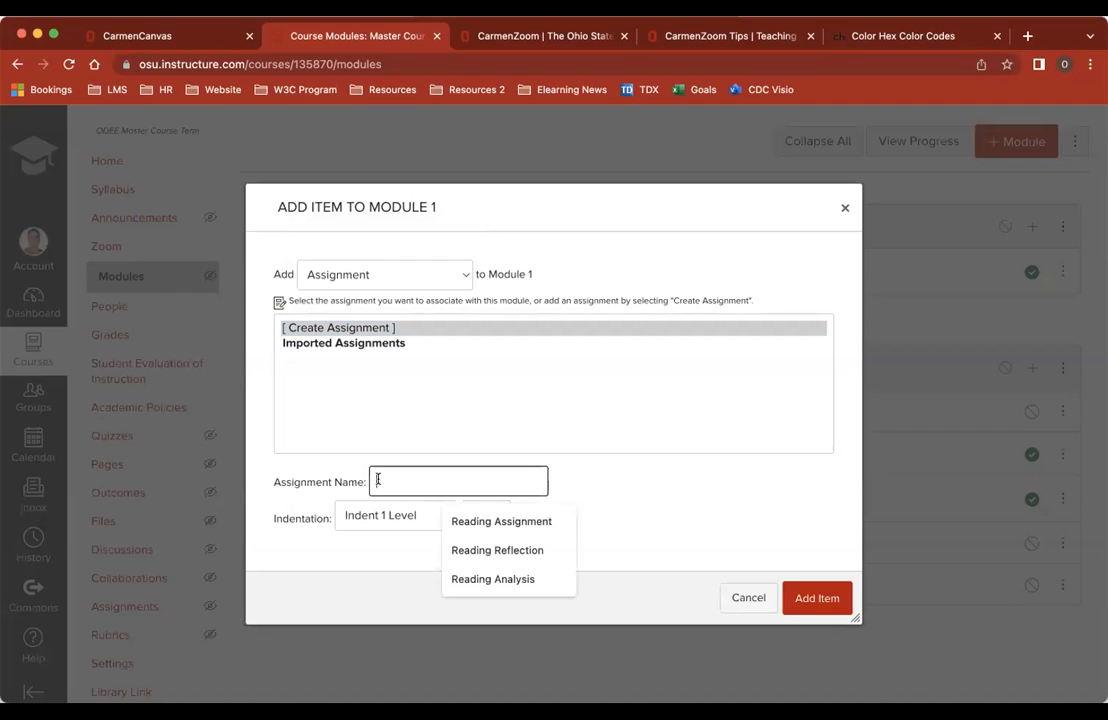
left_click(539, 522)
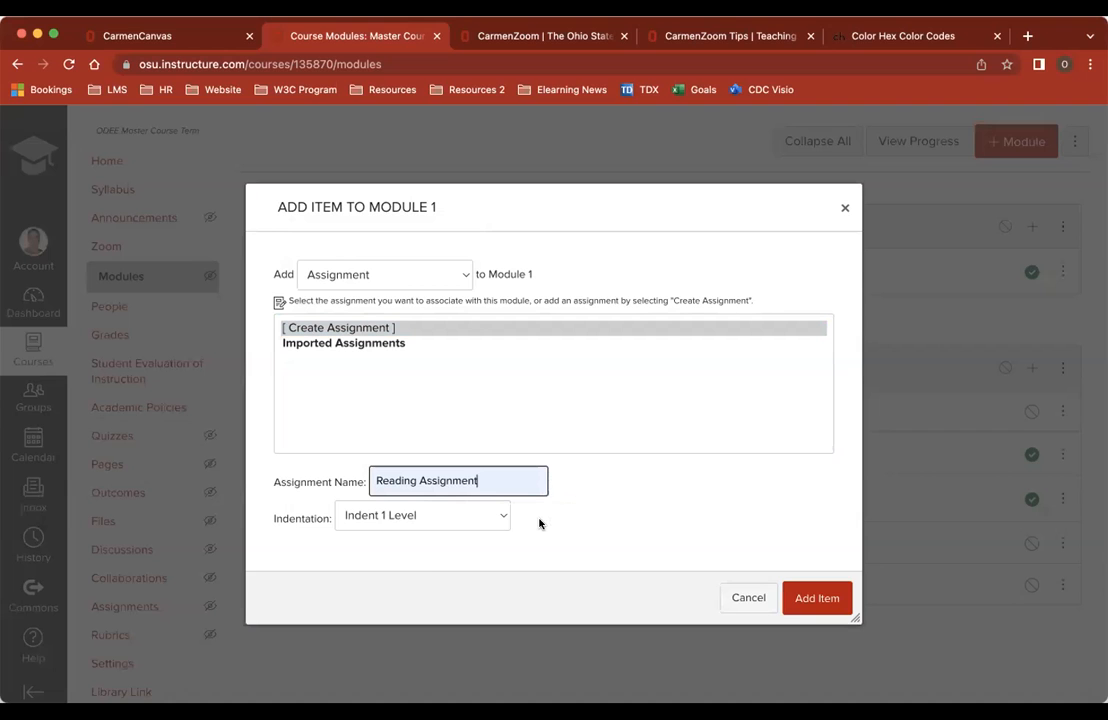
left_click(817, 598)
Open the Reading Assignment from Module 1 for editing and bring up the list of course documents for its description
scroll(551, 591, "down", 3)
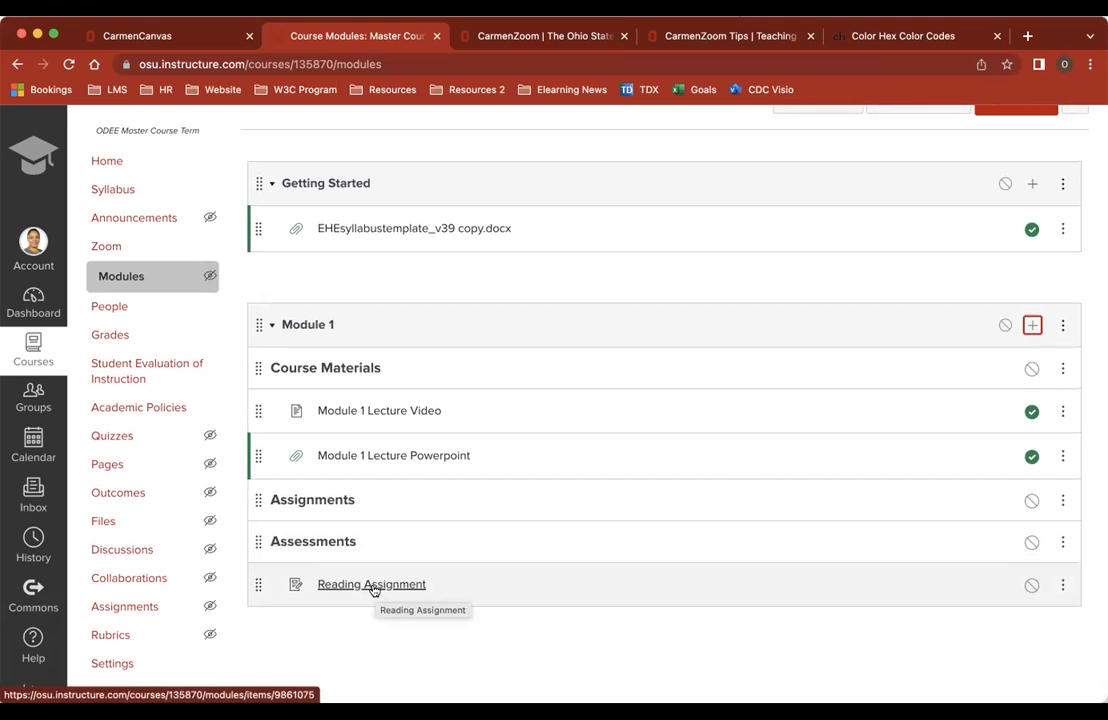
left_click(372, 587)
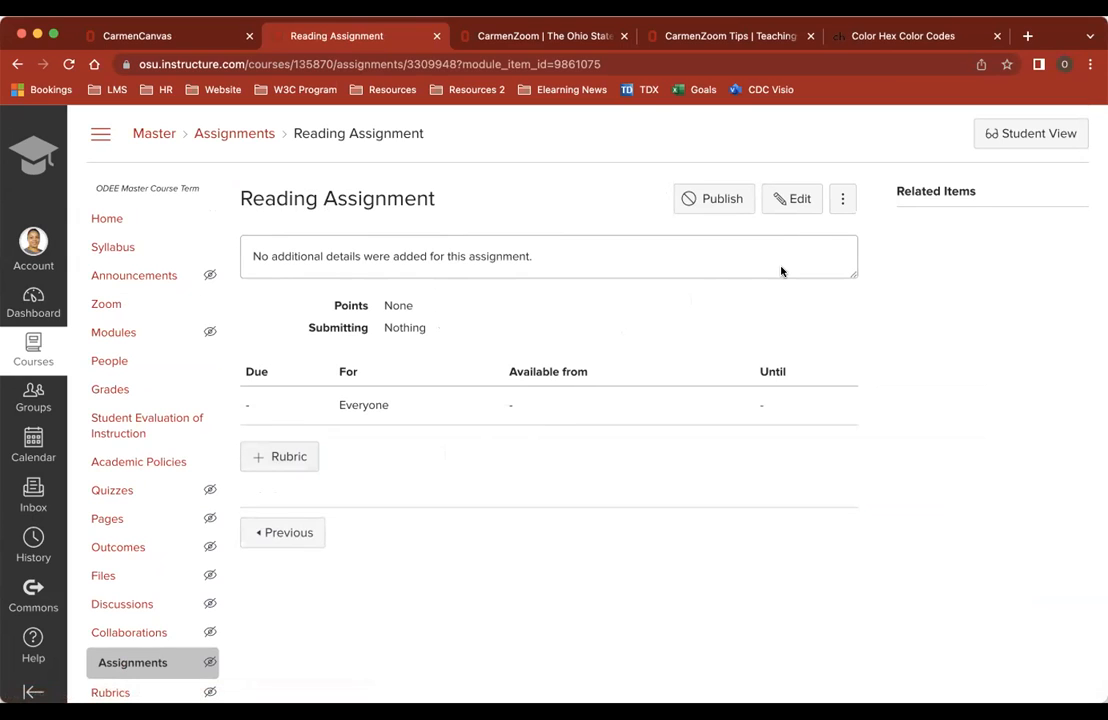
left_click(790, 200)
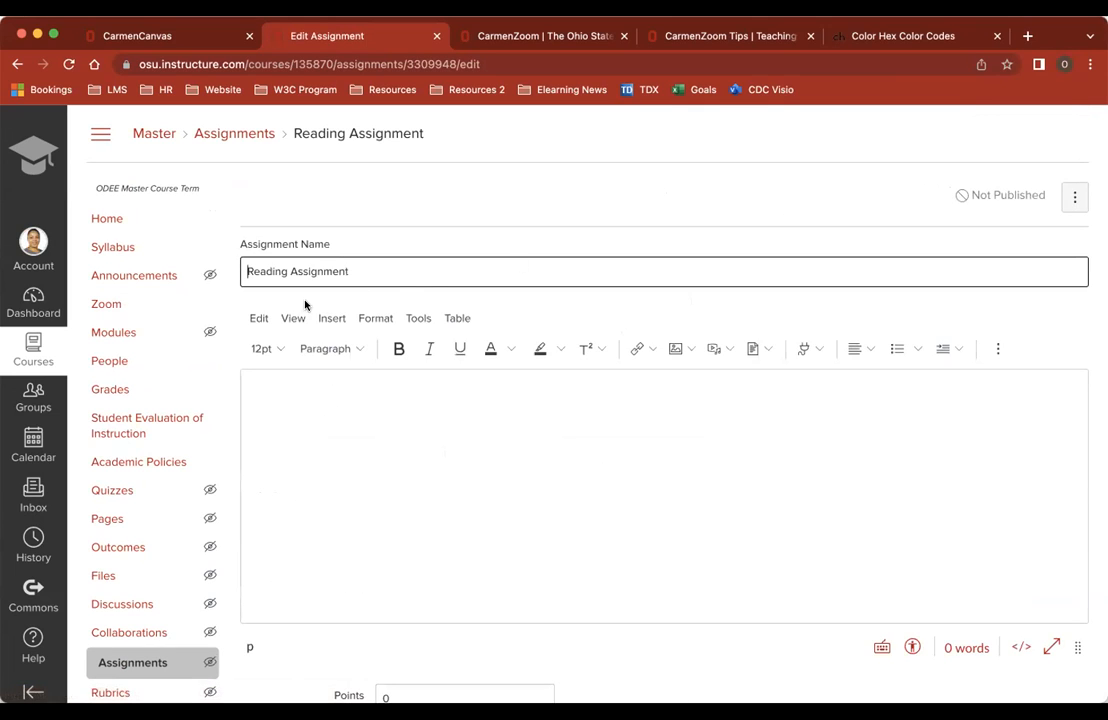
left_click(306, 410)
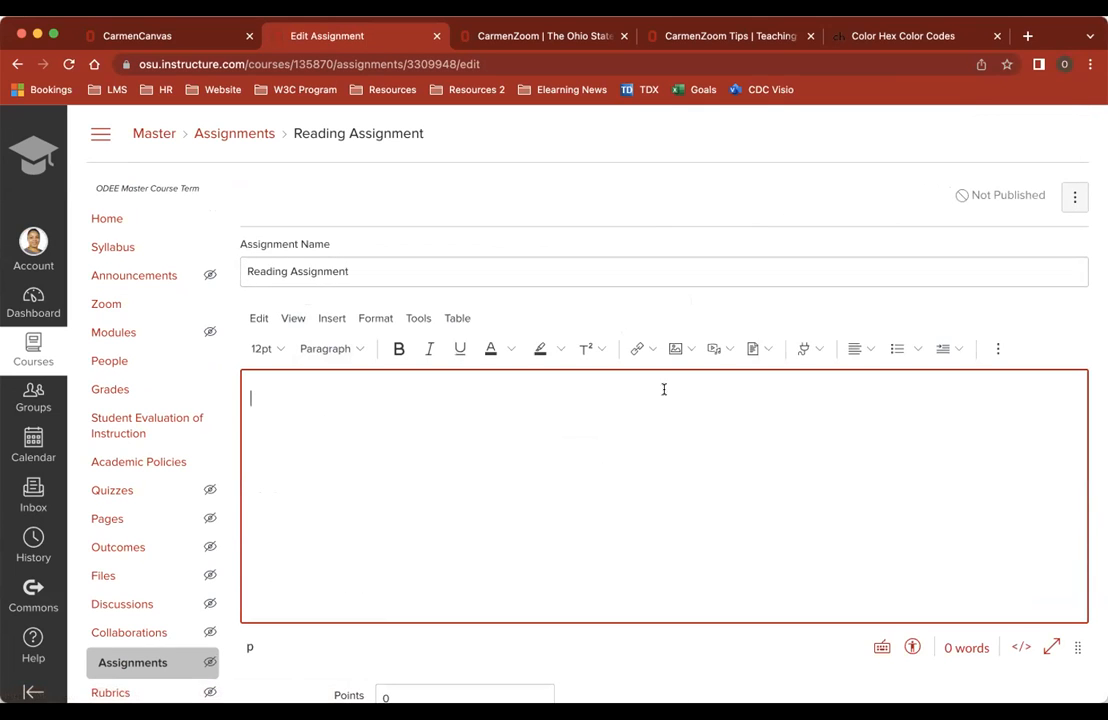
left_click(767, 349)
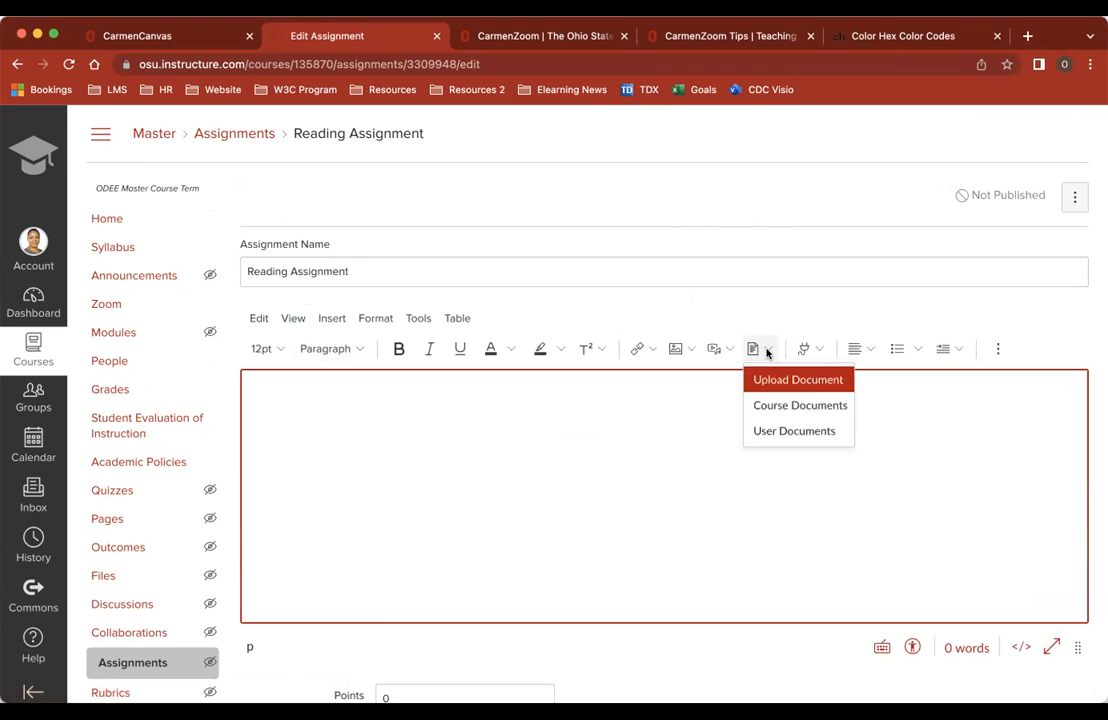
left_click(774, 404)
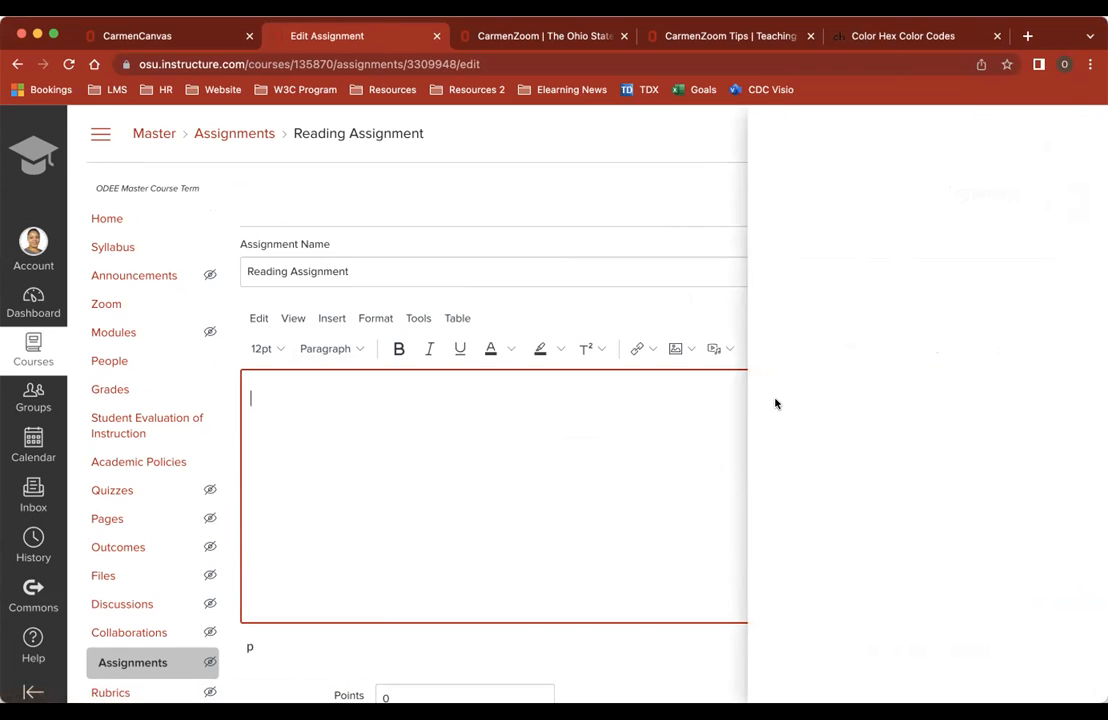
Enter "The Gold Bug By Edgar Allan Poe" as the description and link that text to the course file The Gold-Bug by Edgar Allan Poe.pdf
left_click(364, 423)
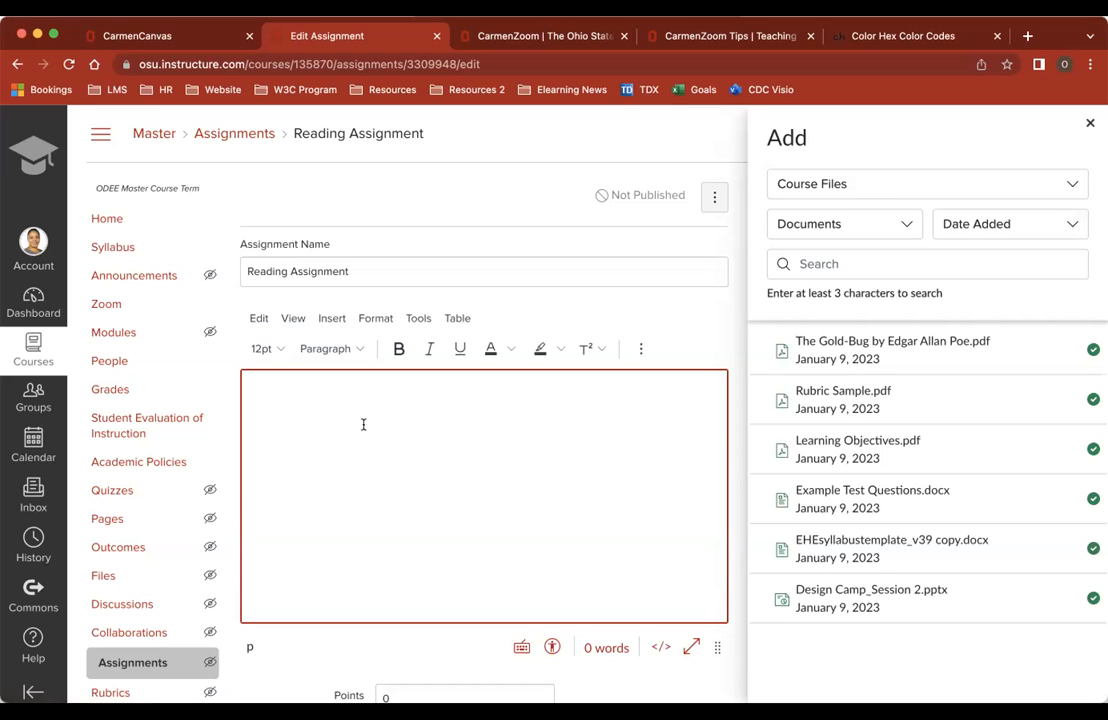
type("The Gold Bug")
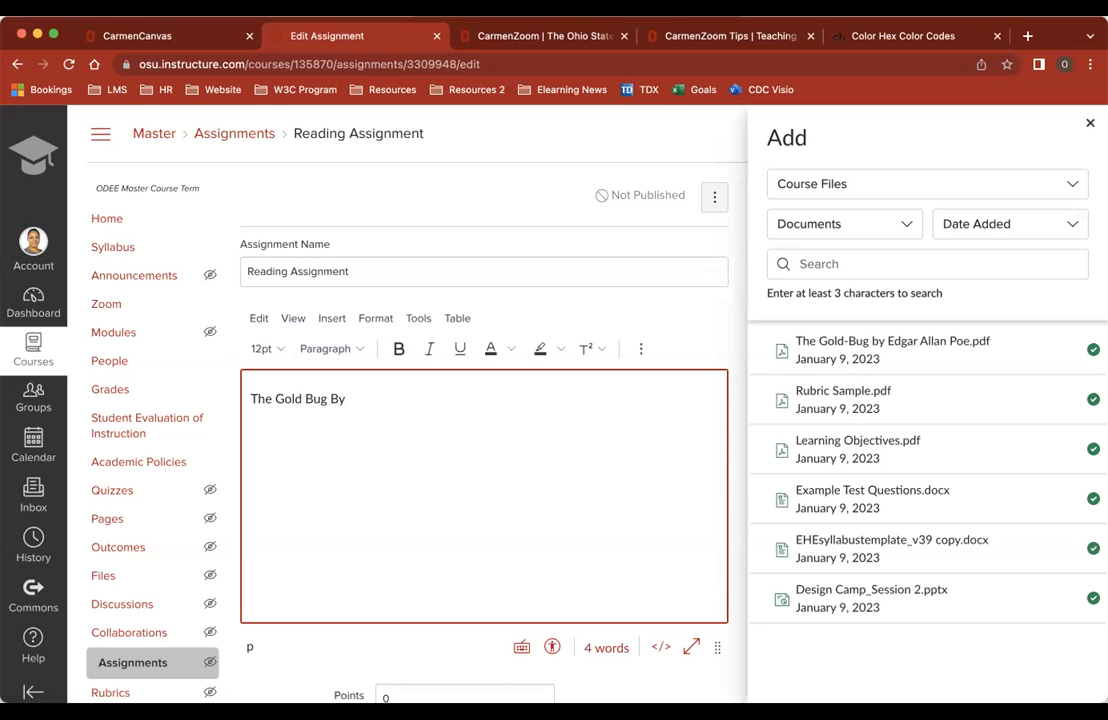
type("By Edg")
type("ar Allan Pe")
key("BackSpace")
type("oe")
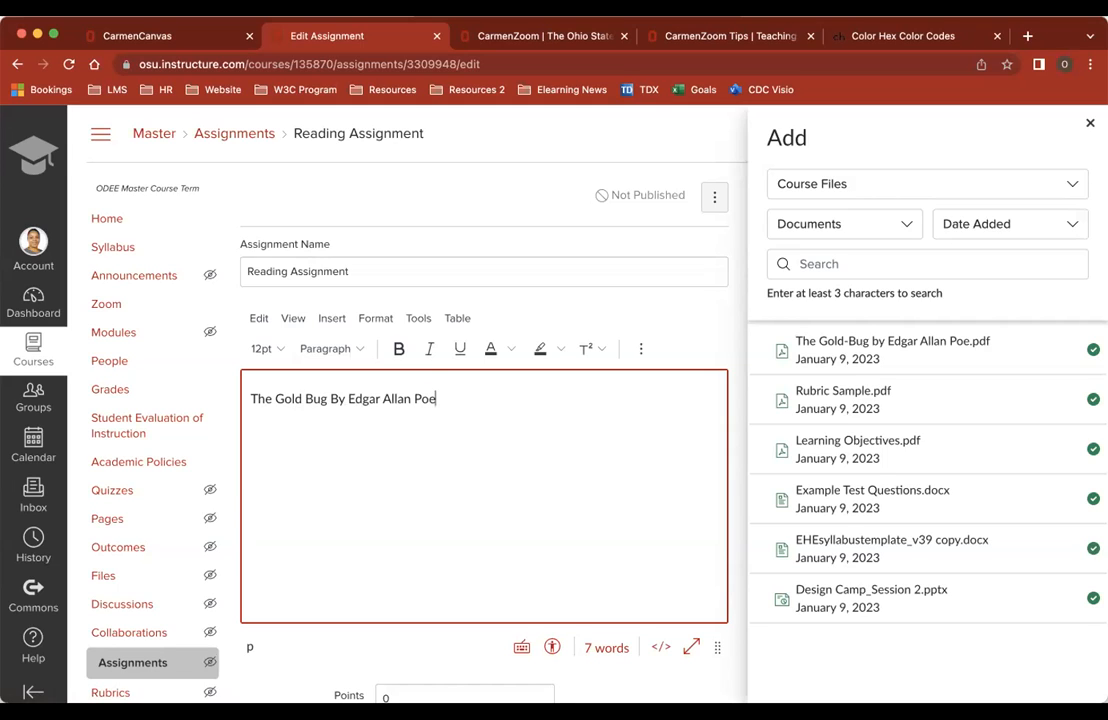
triple_click(357, 397)
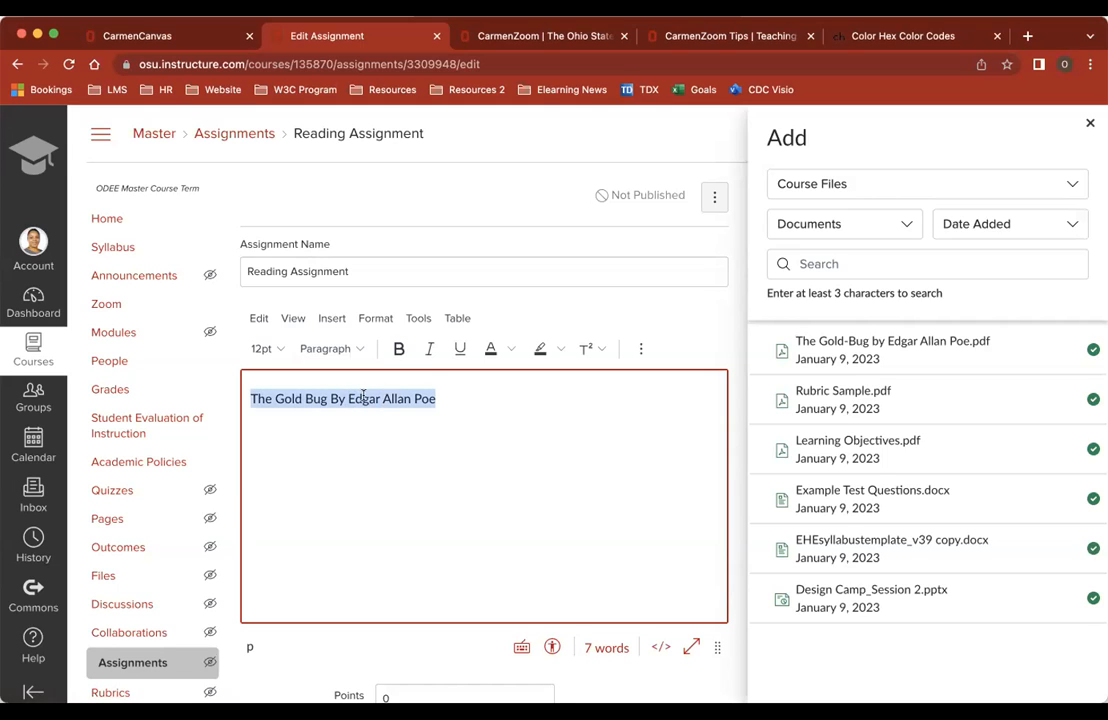
left_click(904, 352)
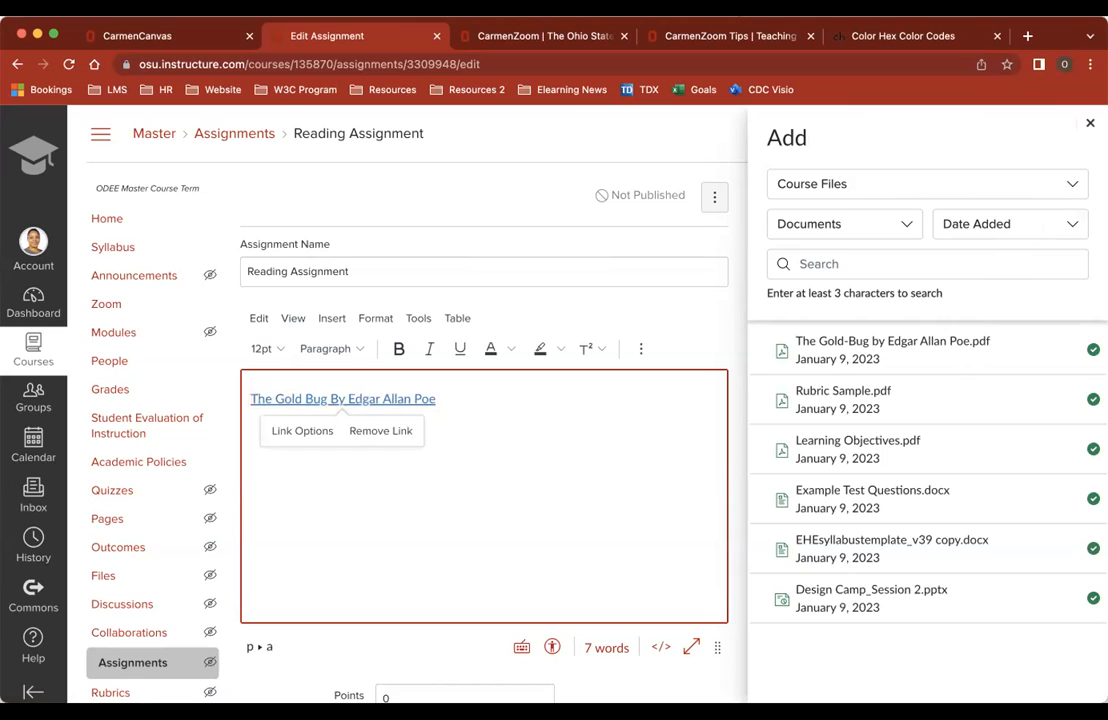
left_click(1090, 122)
Set the Gold Bug link's display option to Preview inline, with the preview expanded by default
left_click(306, 431)
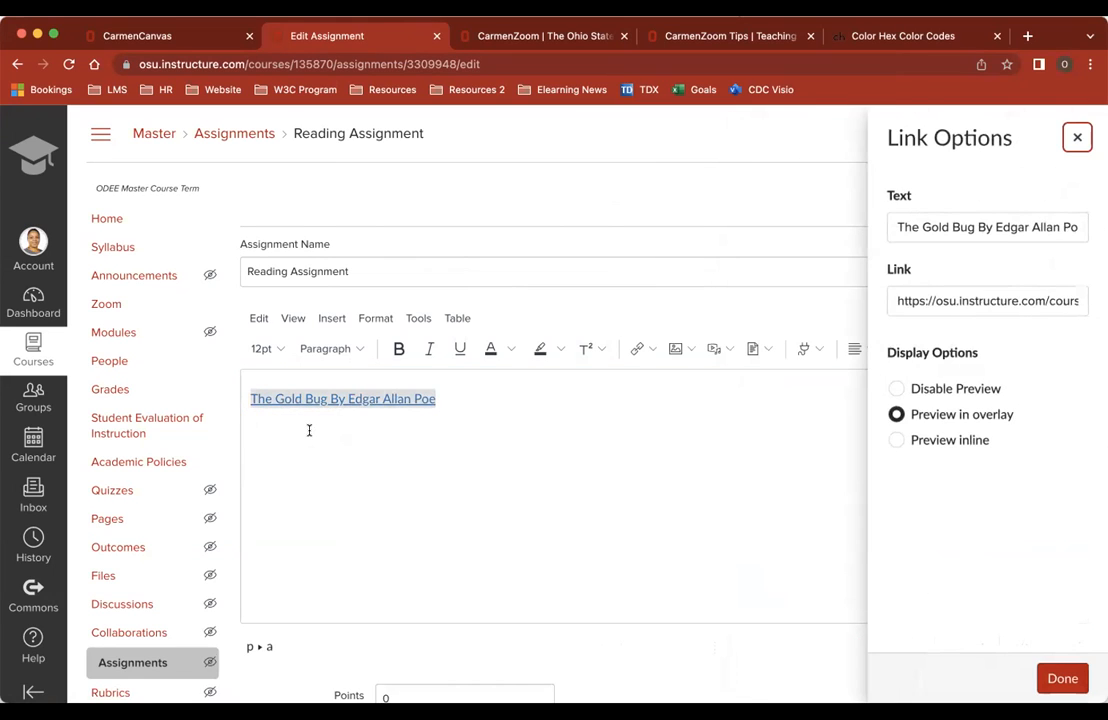
left_click(896, 441)
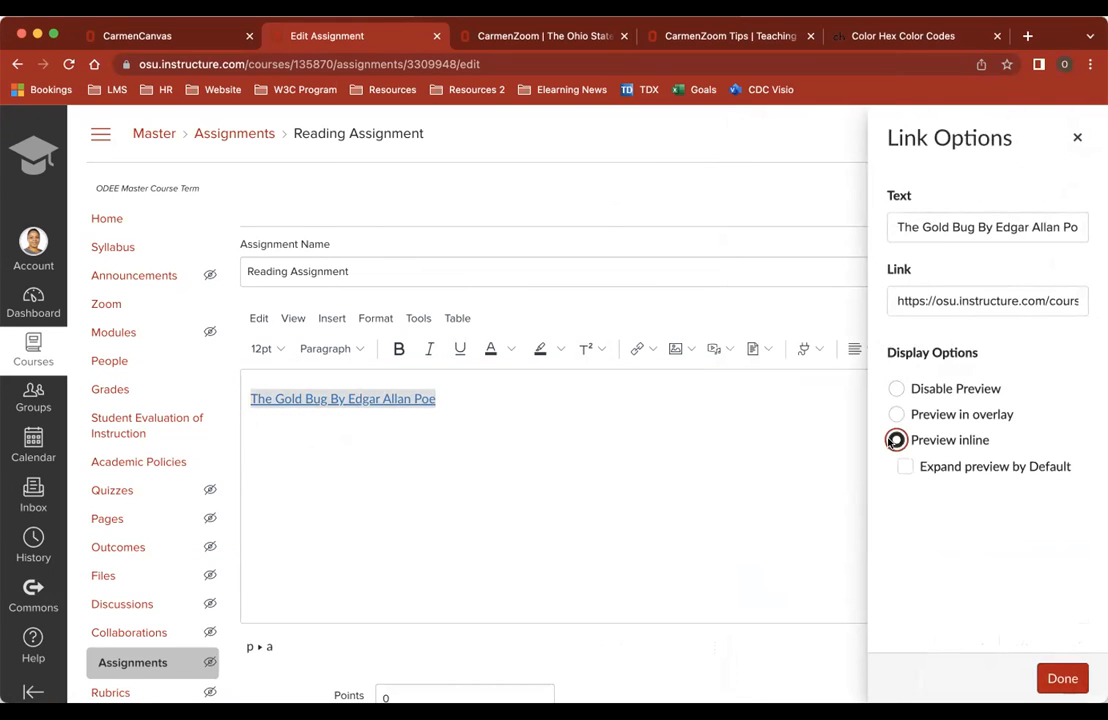
left_click(905, 467)
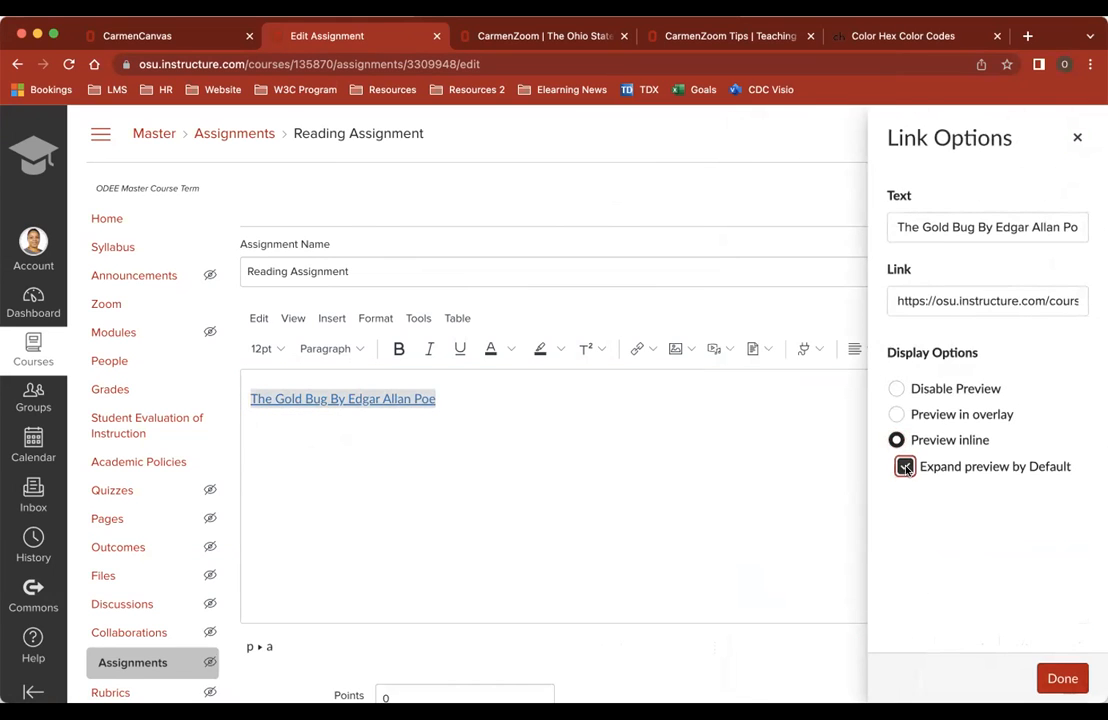
left_click(1063, 677)
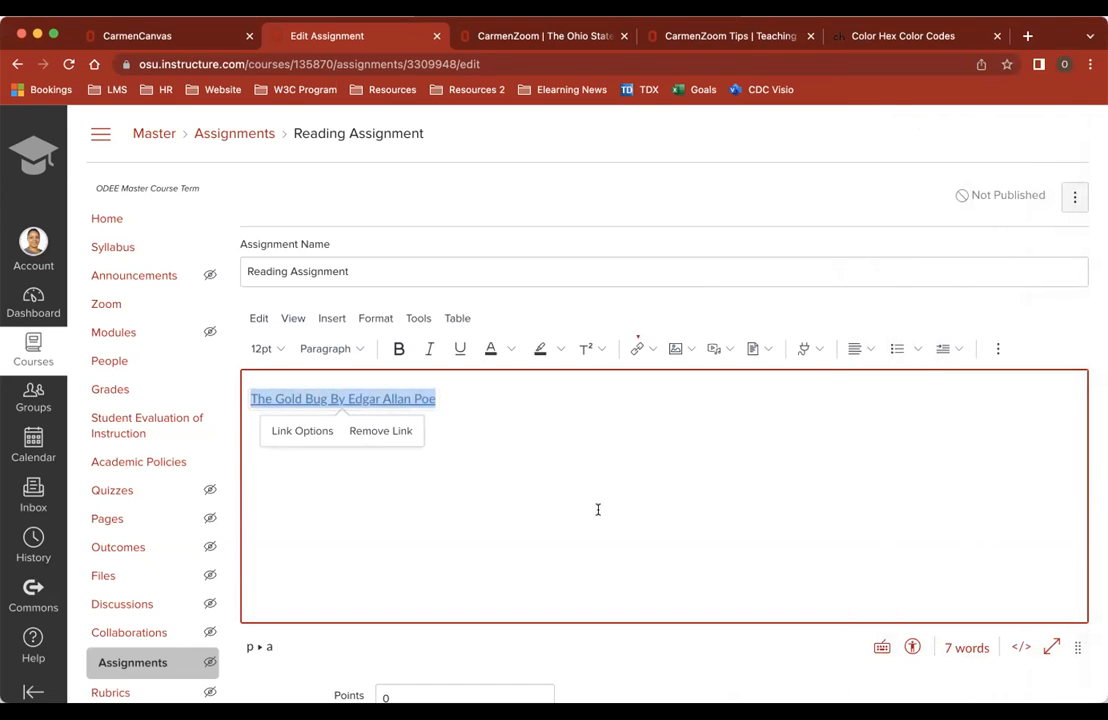
Set the Reading Assignment's points to 10
scroll(631, 461, "down", 5)
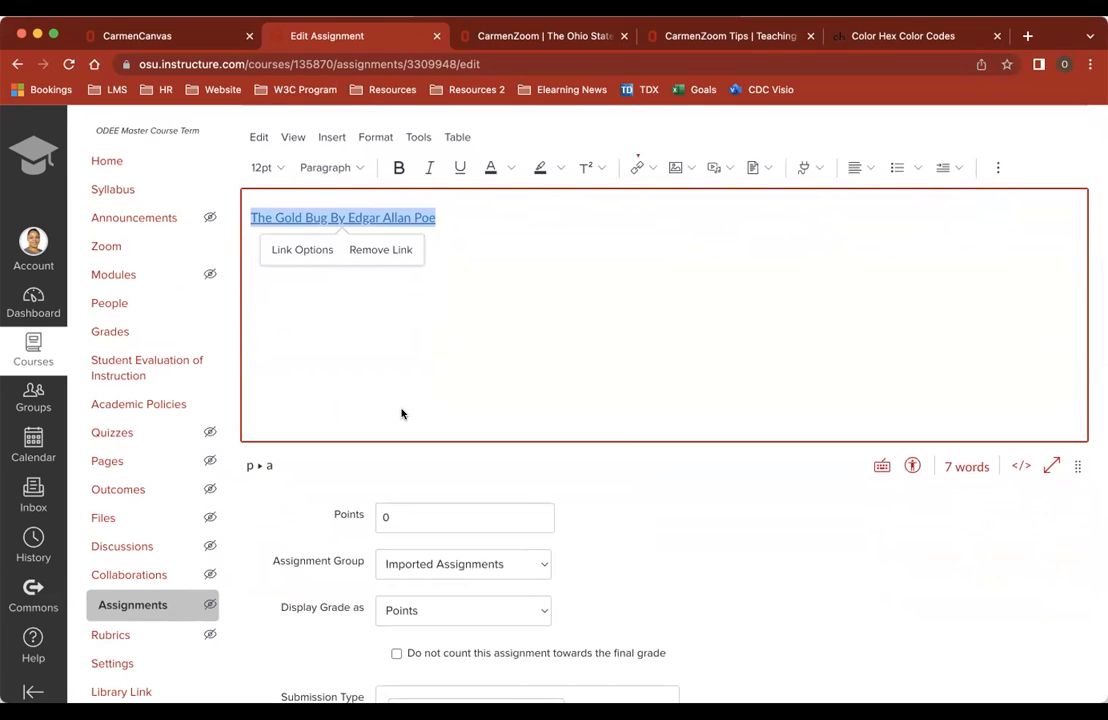
scroll(401, 413, "down", 4)
scroll(349, 332, "up", 1)
scroll(535, 250, "up", 4)
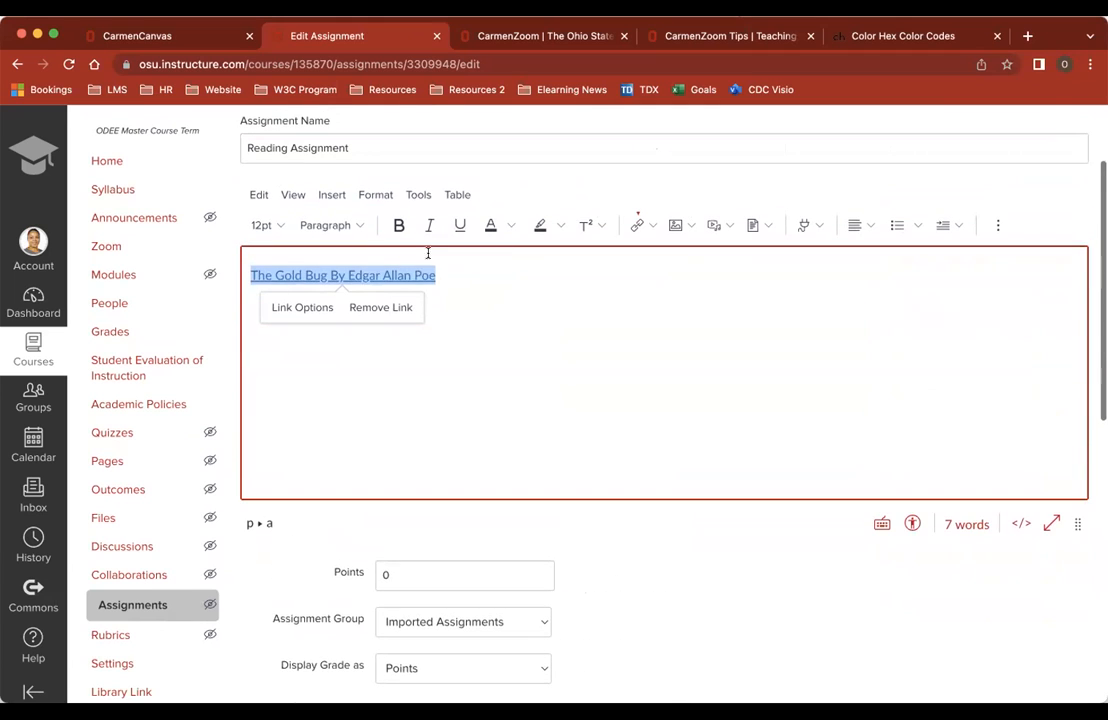
scroll(476, 411, "down", 5)
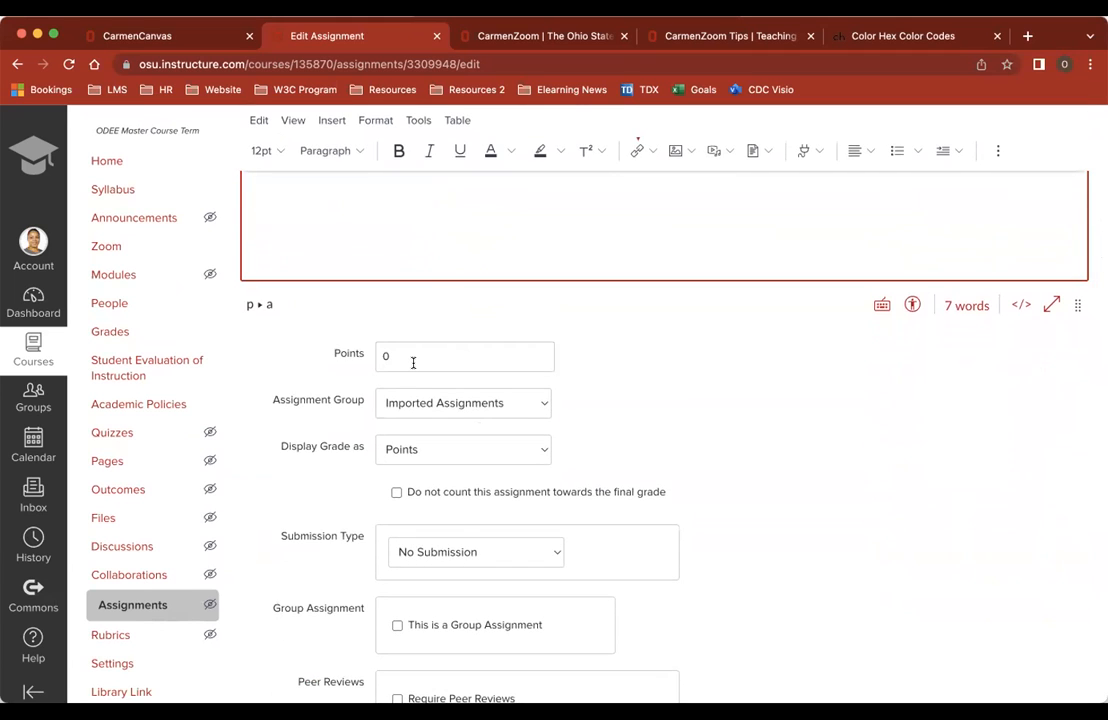
left_click(413, 363)
type("10")
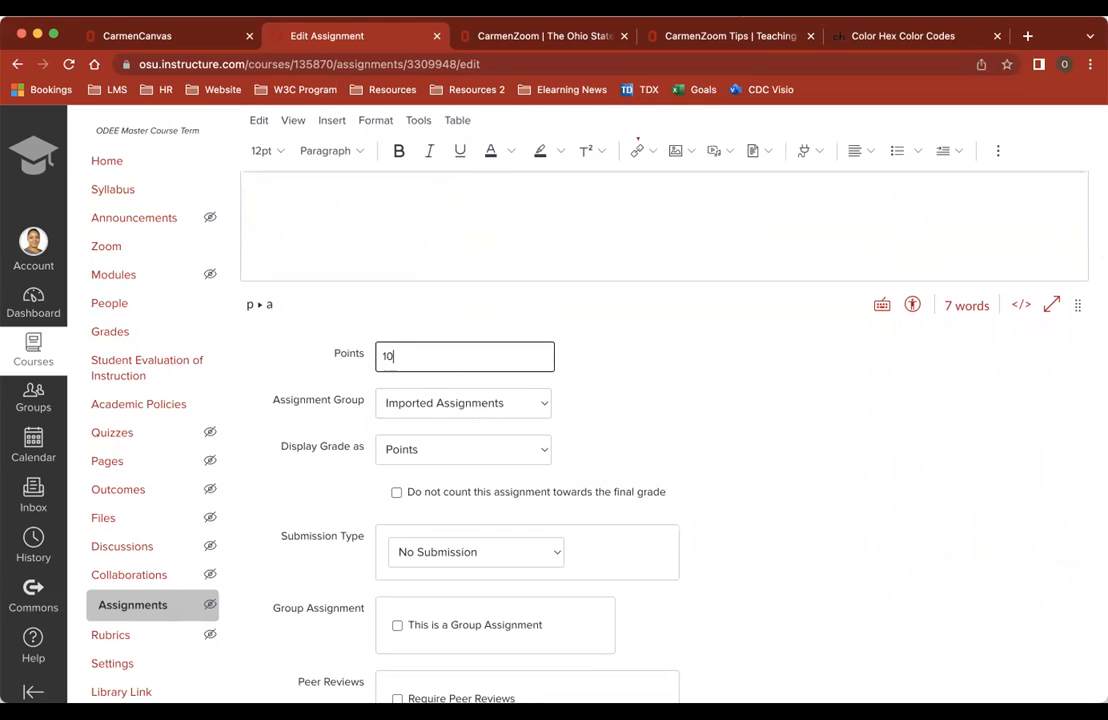
Create an assignment group named "Readings" for the assignment and keep its grade displayed as Points
scroll(616, 424, "down", 1)
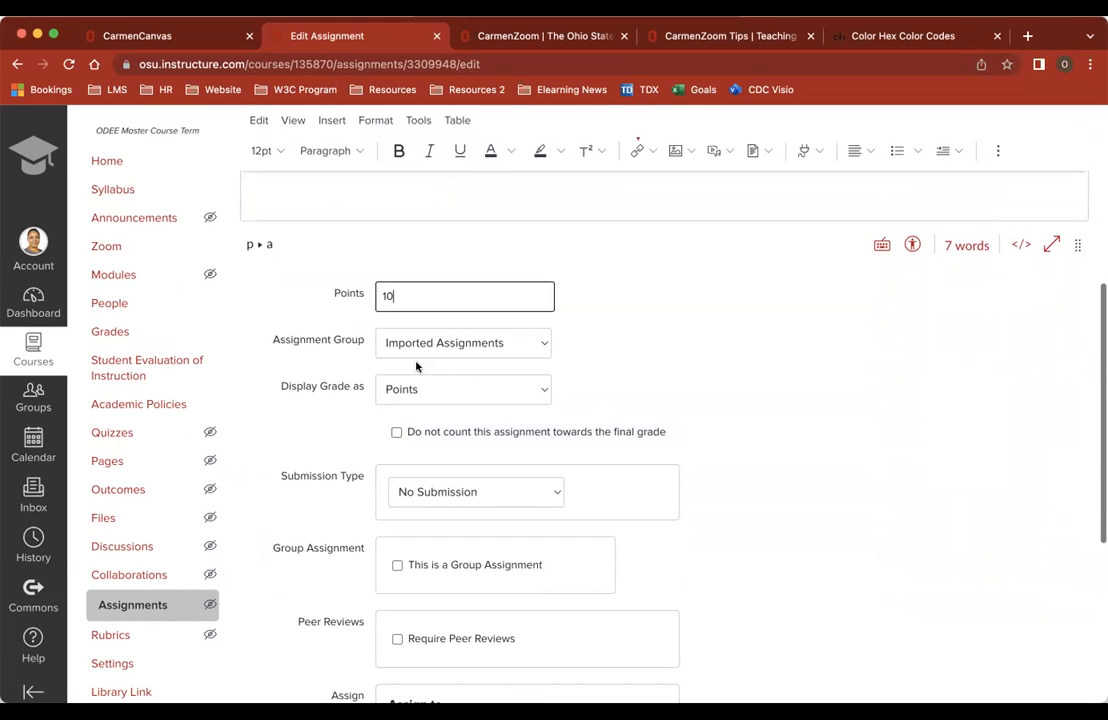
left_click(498, 350)
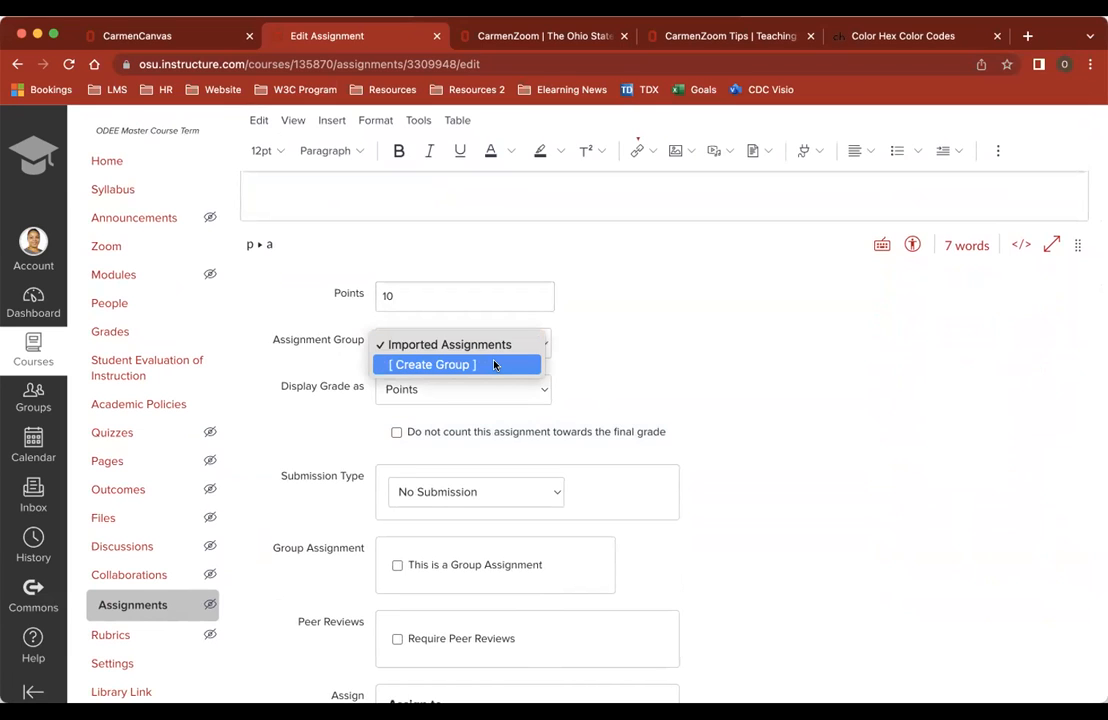
left_click(494, 365)
left_click(458, 398)
type("Readings")
left_click(640, 467)
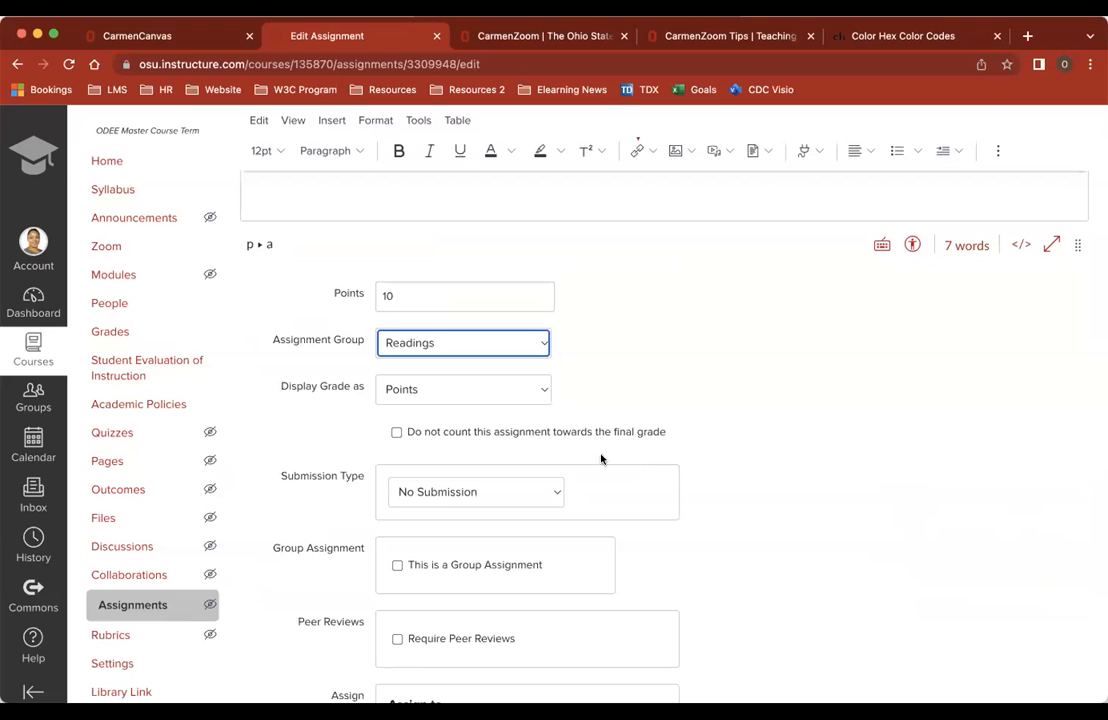
left_click(452, 398)
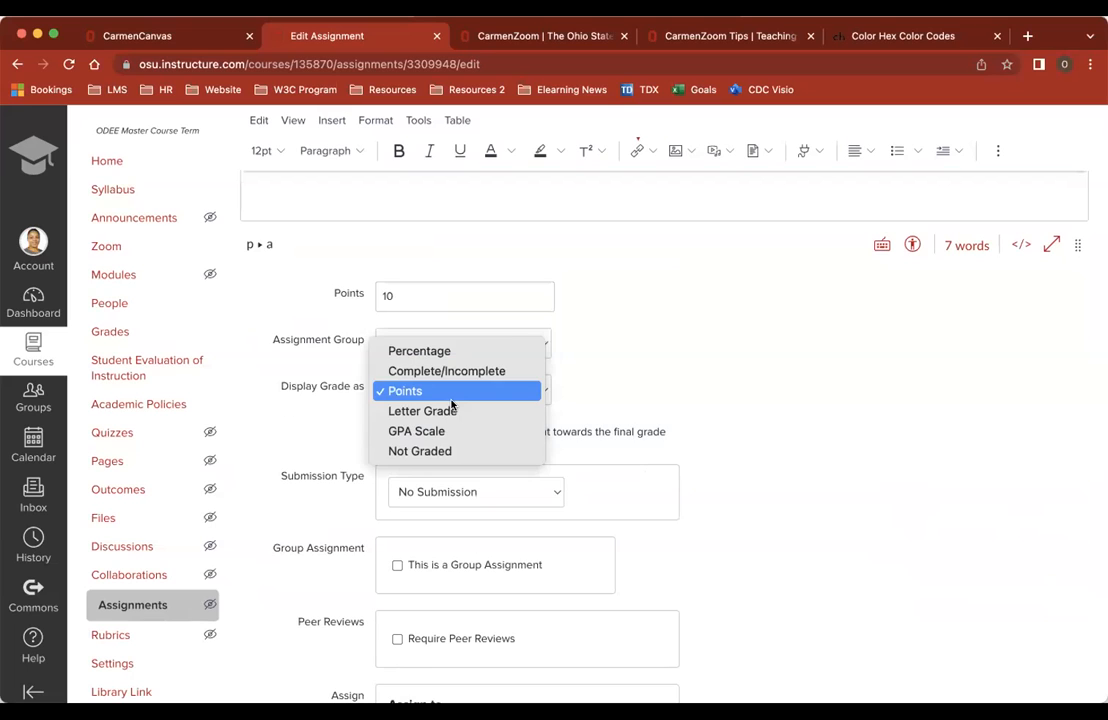
left_click(288, 401)
Set the assignment's submission type to Online and allow Text Entry and File Uploads
scroll(363, 463, "down", 5)
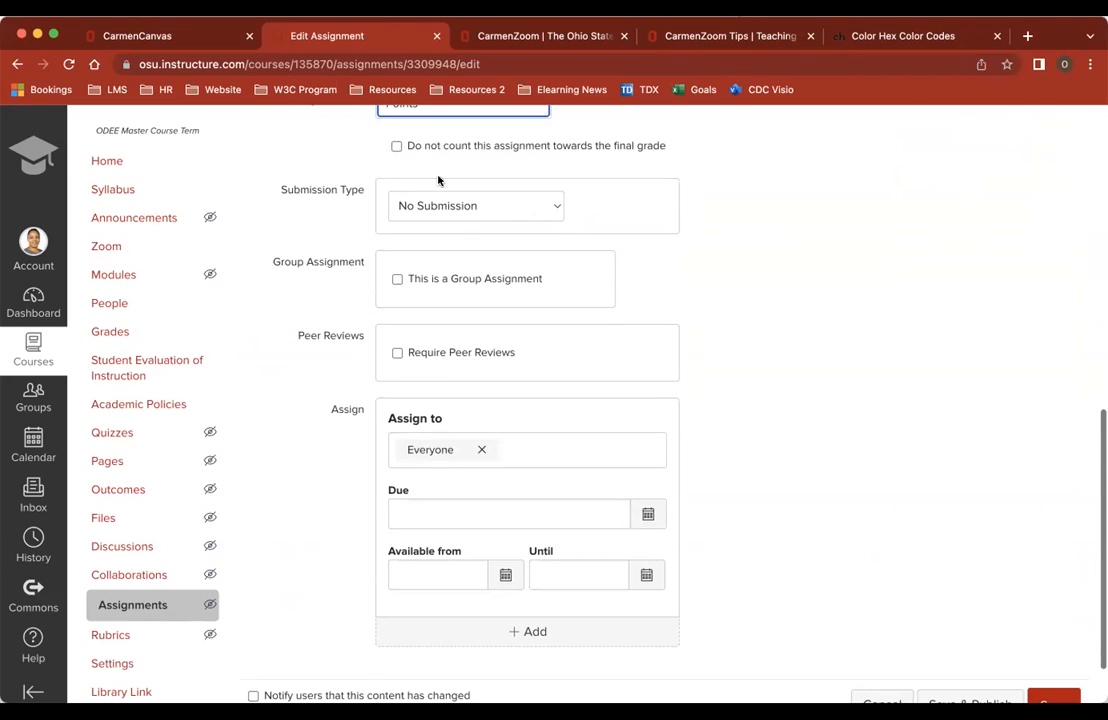
left_click(480, 207)
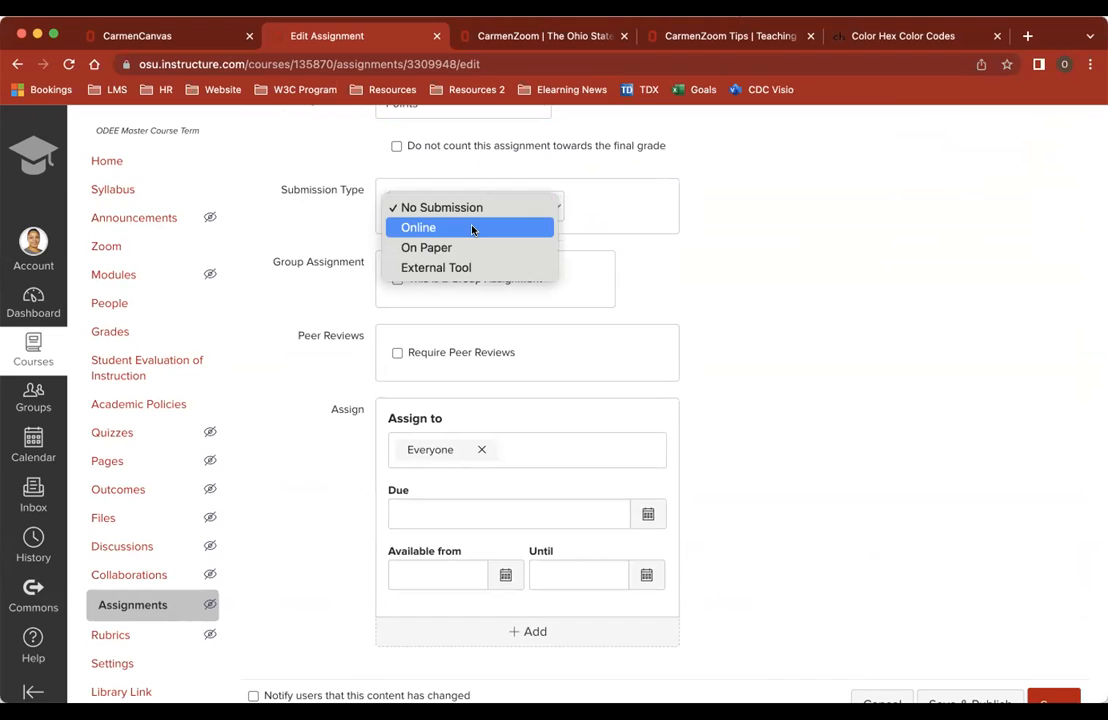
left_click(471, 228)
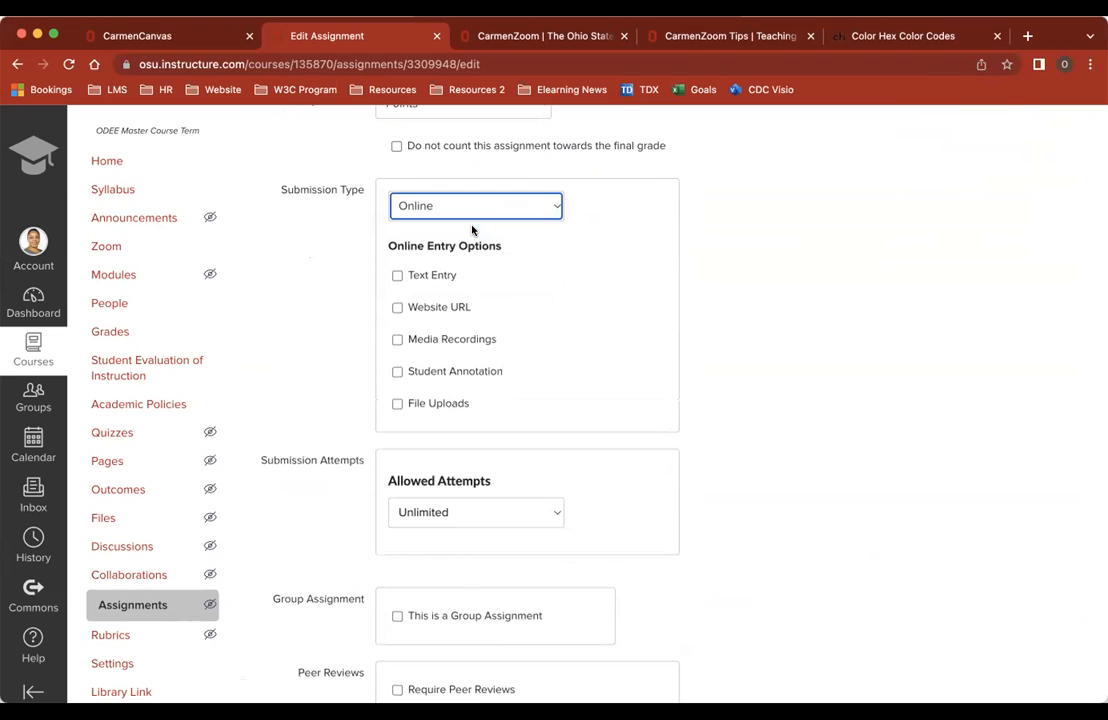
left_click(398, 276)
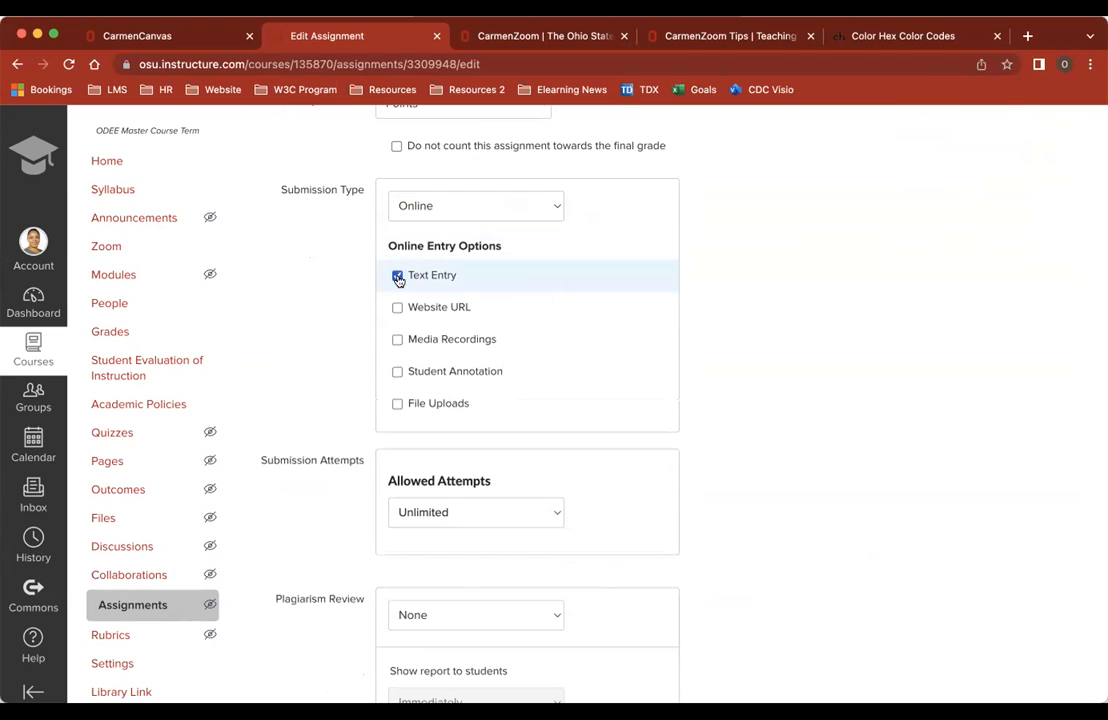
left_click(398, 404)
scroll(552, 428, "down", 2)
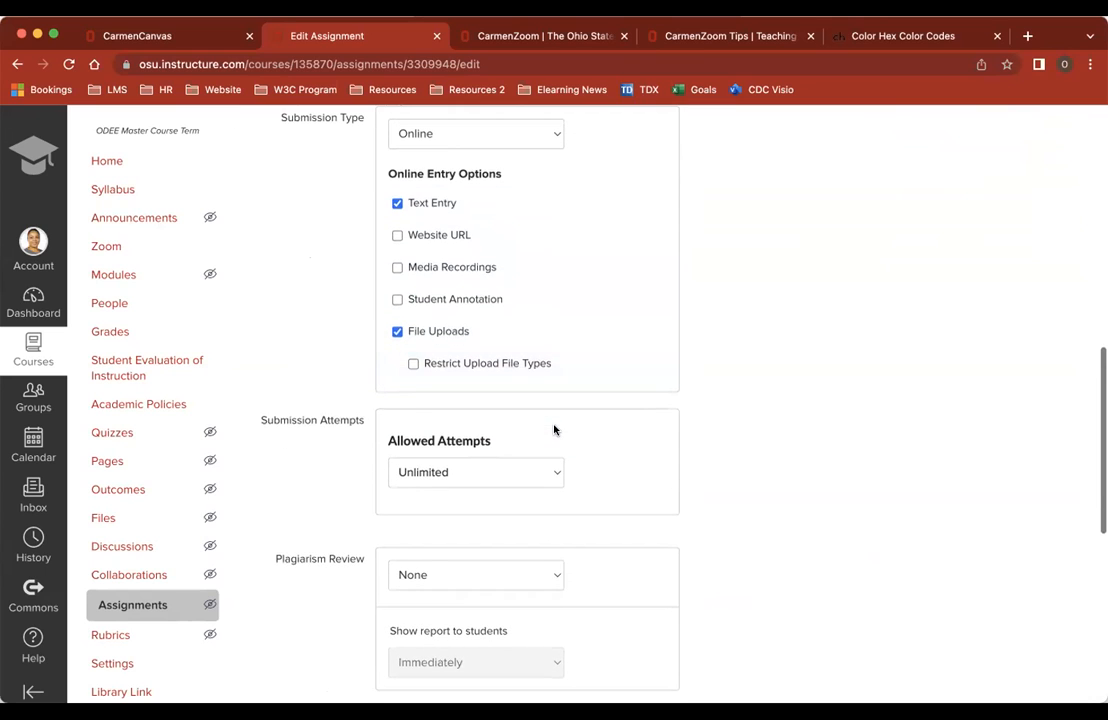
scroll(477, 408, "down", 2)
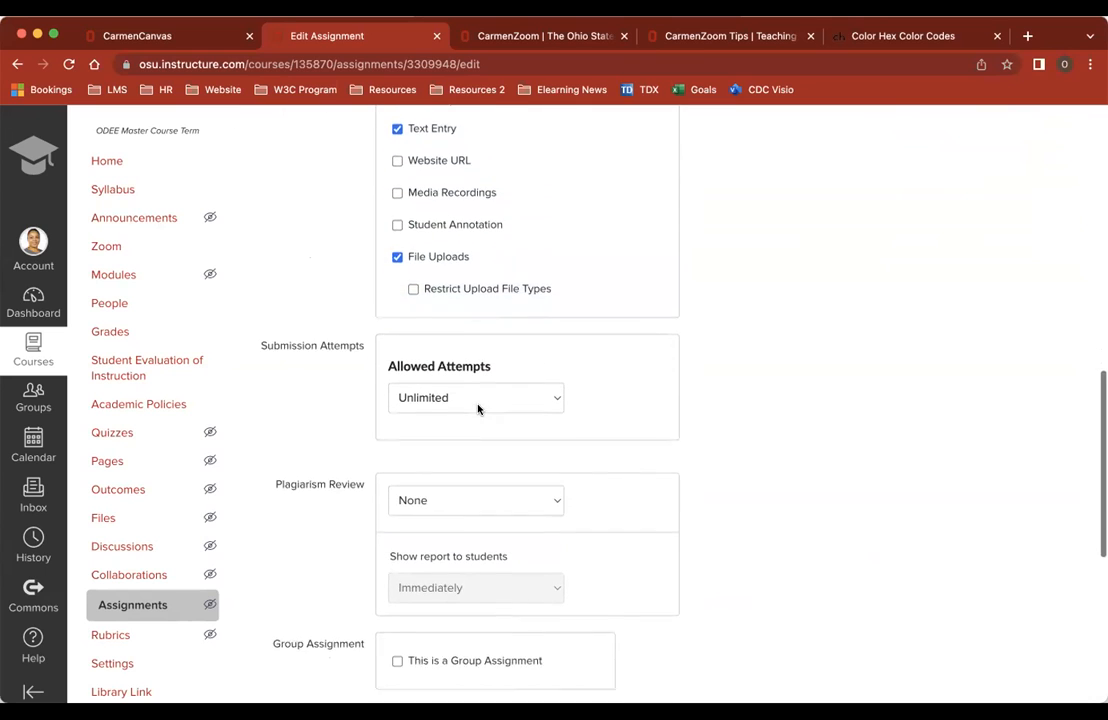
Set the Reading Assignment's due date for Everyone to Feb 3, 2023
scroll(477, 408, "down", 8)
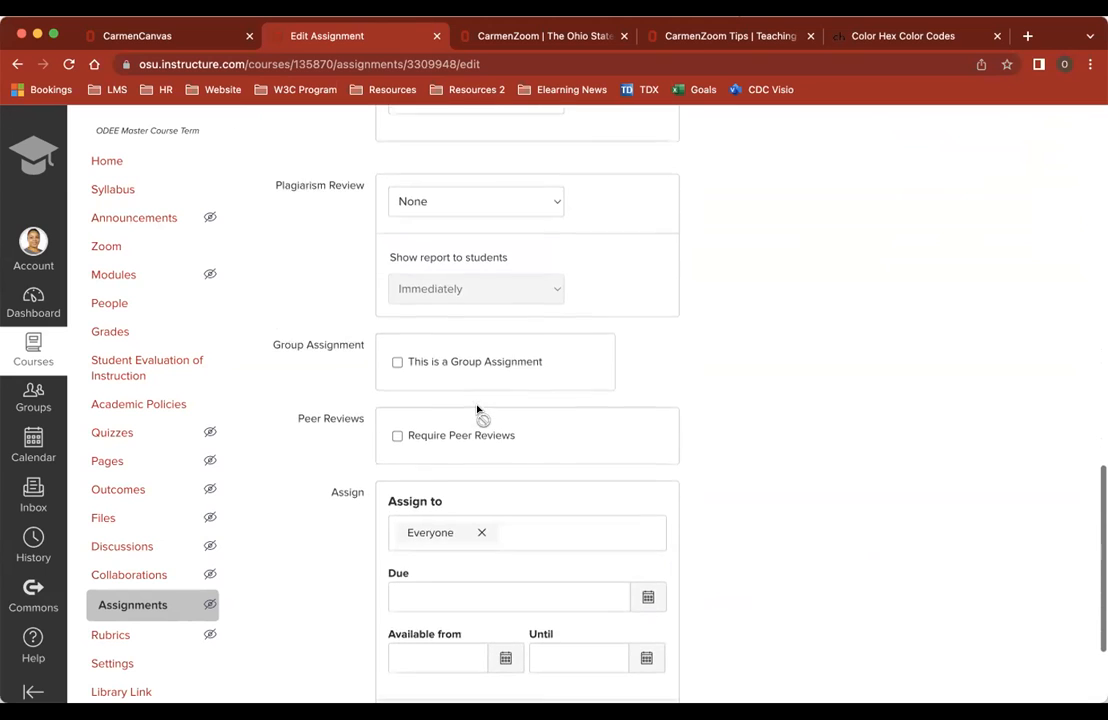
scroll(477, 408, "down", 5)
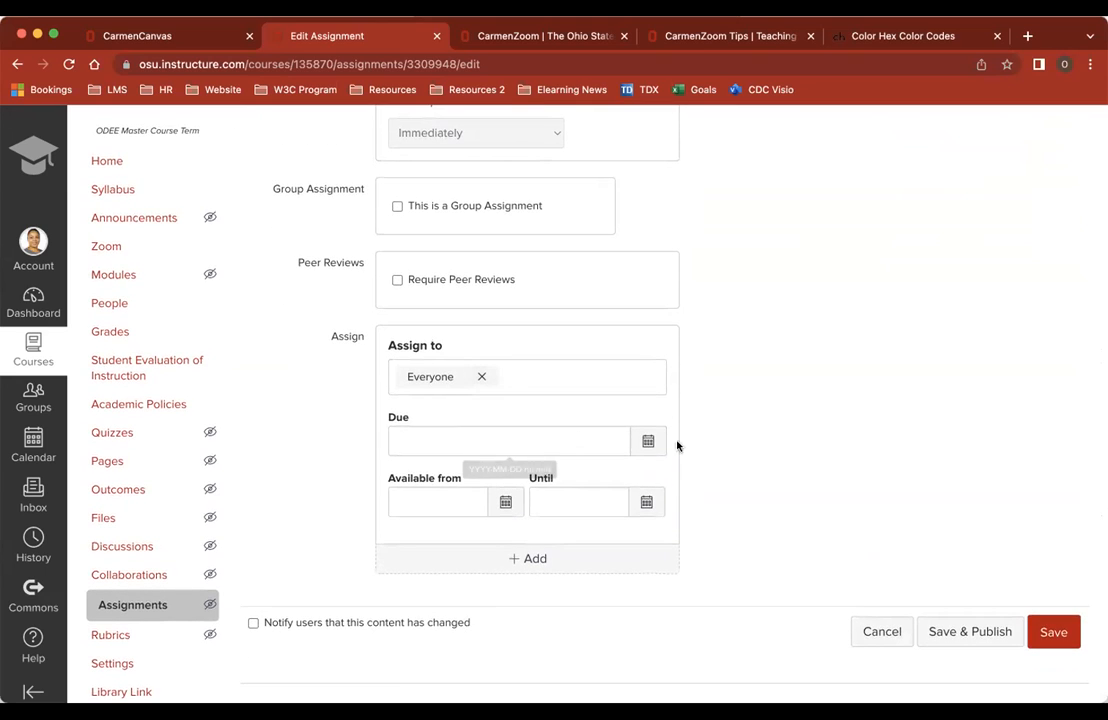
left_click(648, 441)
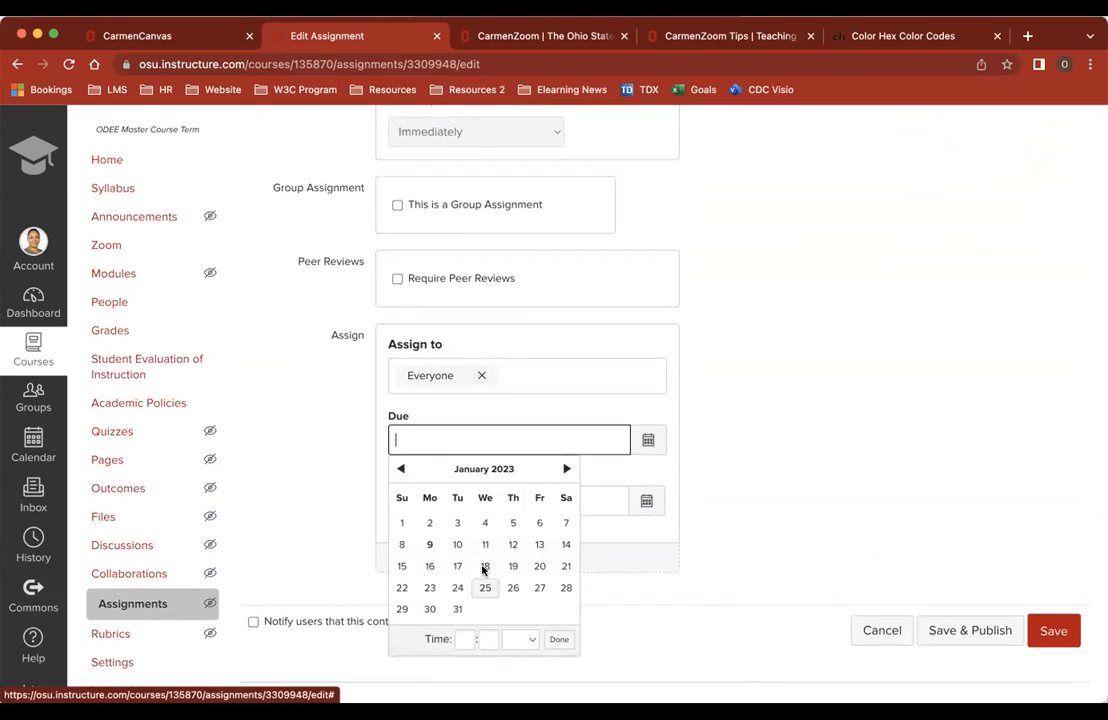
left_click(567, 470)
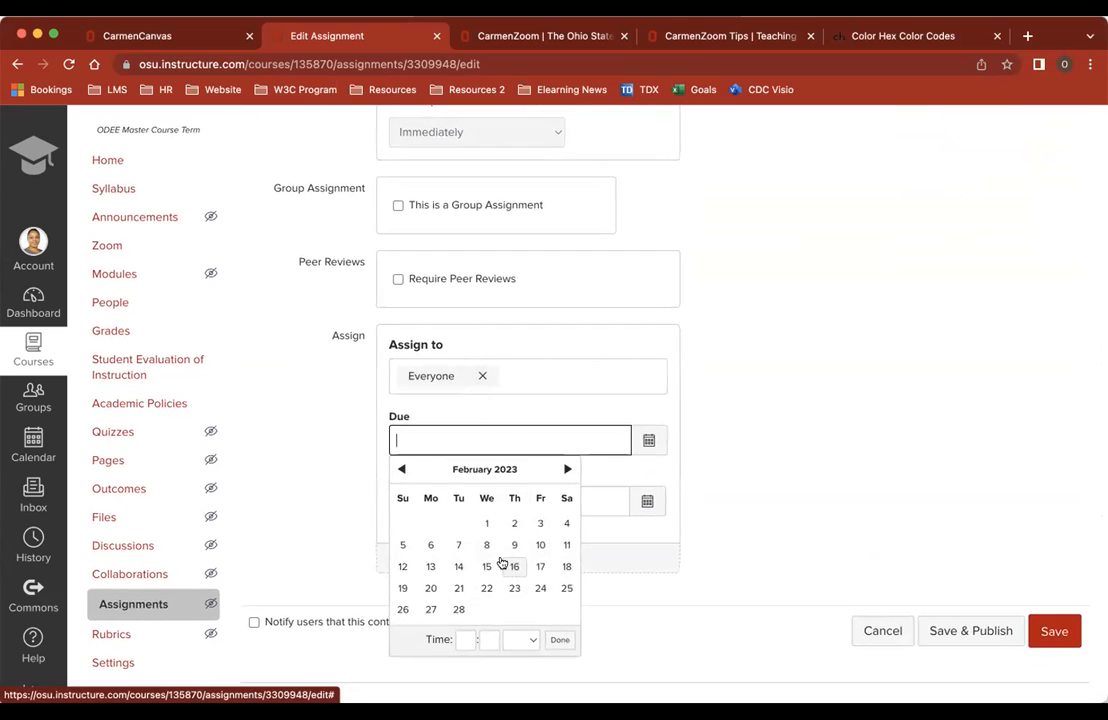
left_click(540, 530)
left_click(657, 466)
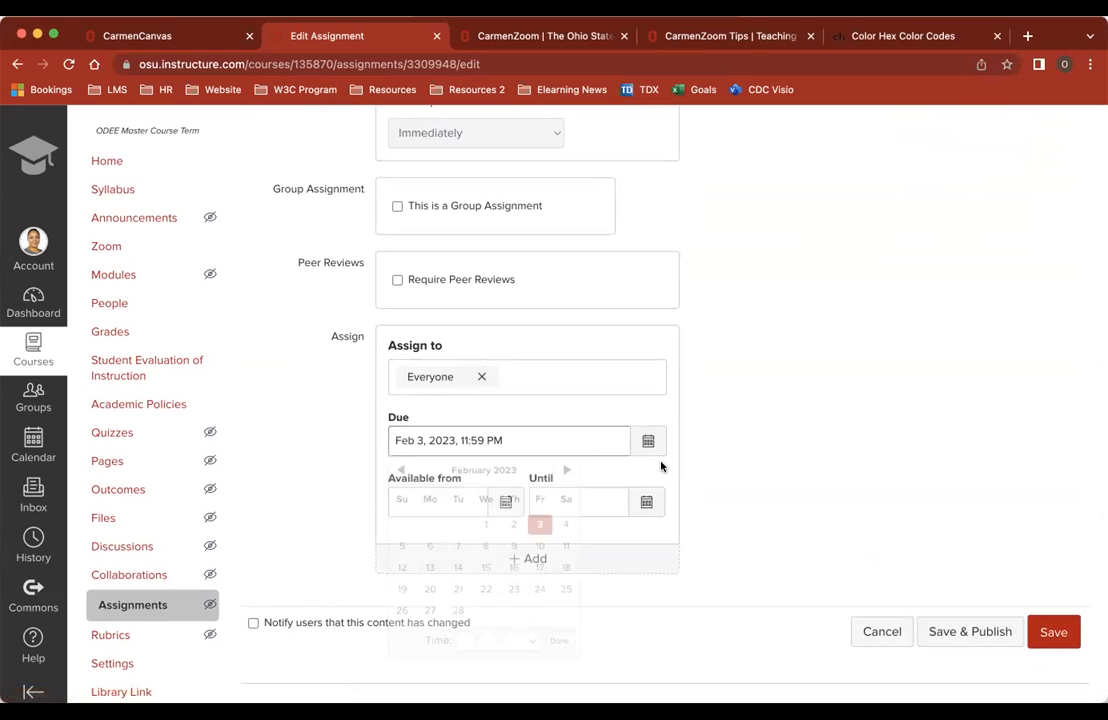
left_click(511, 510)
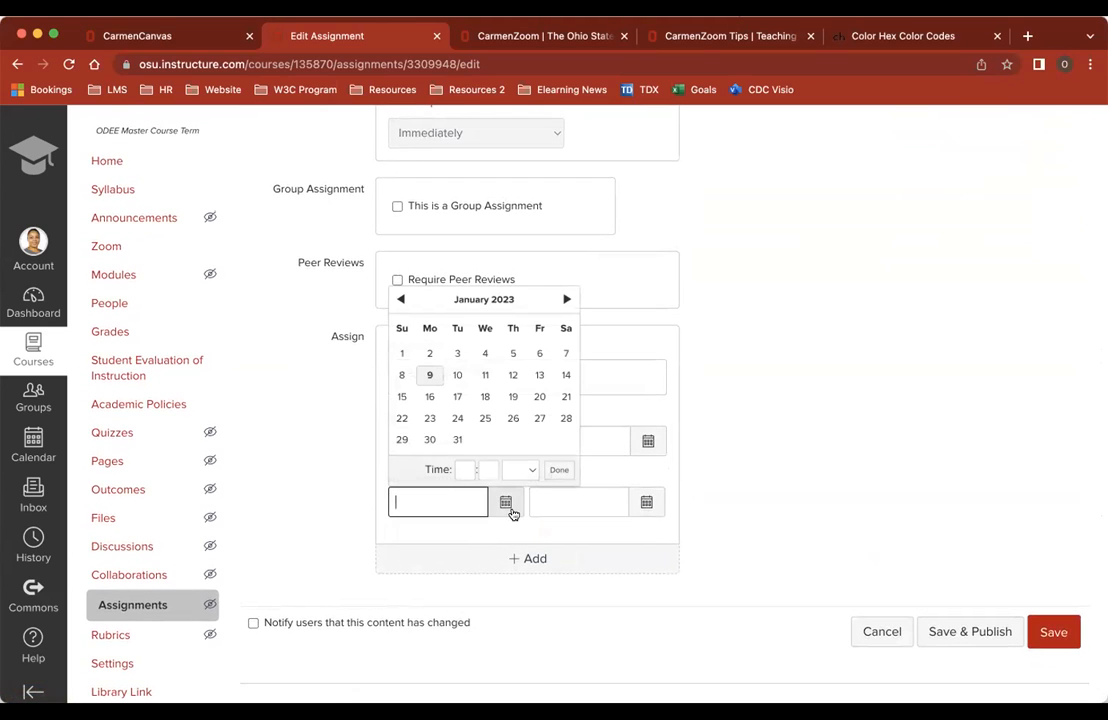
left_click(430, 376)
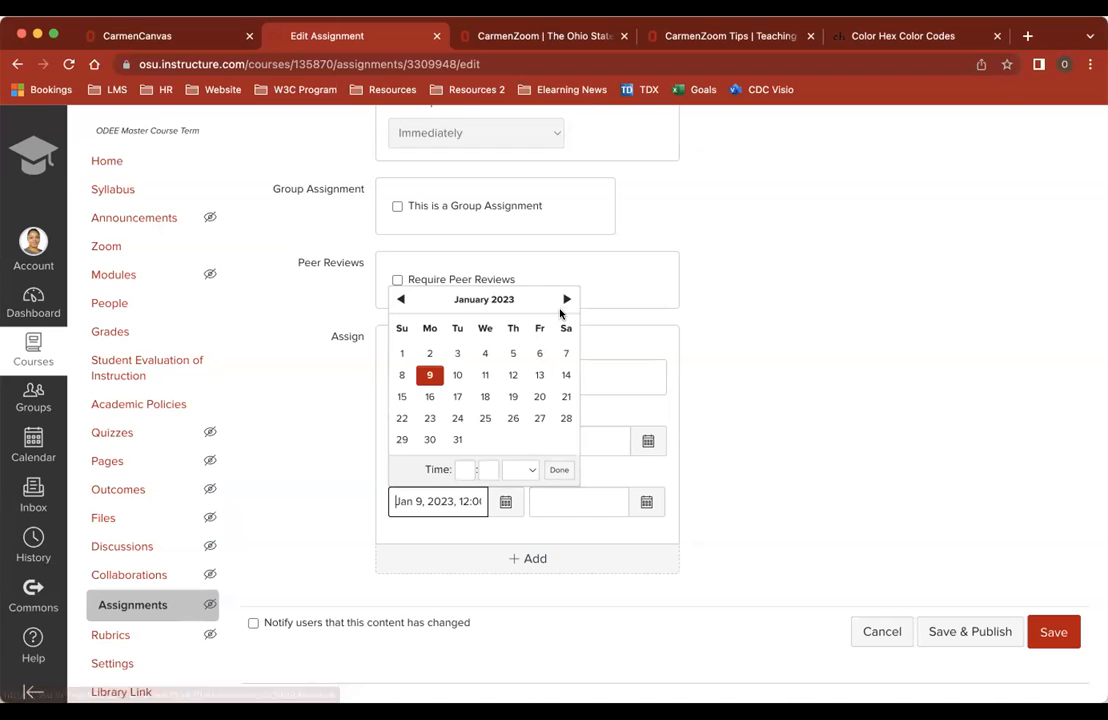
left_click(456, 378)
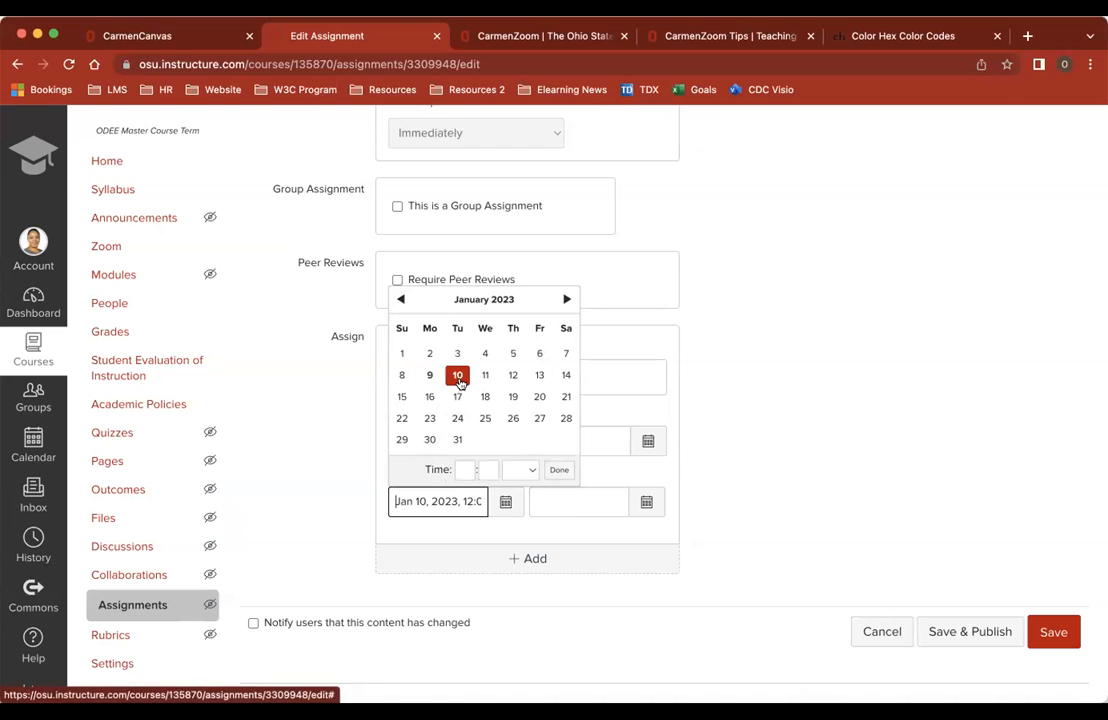
left_click(484, 378)
left_click(457, 377)
left_click(432, 379)
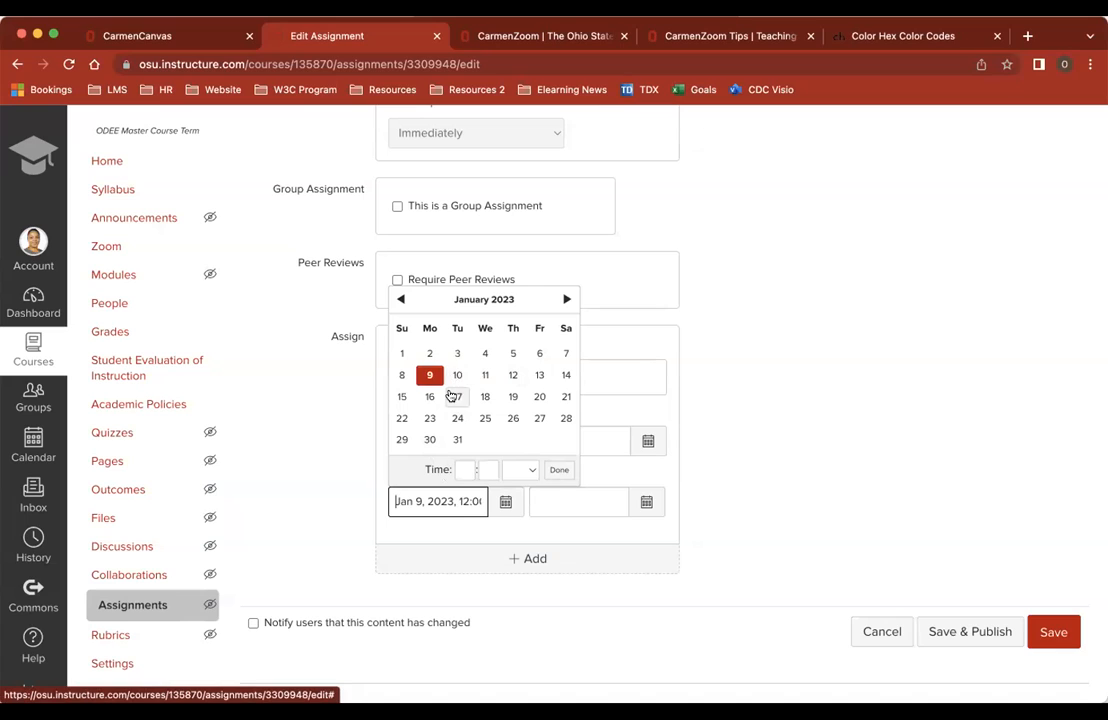
triple_click(450, 500)
key("BackSpace")
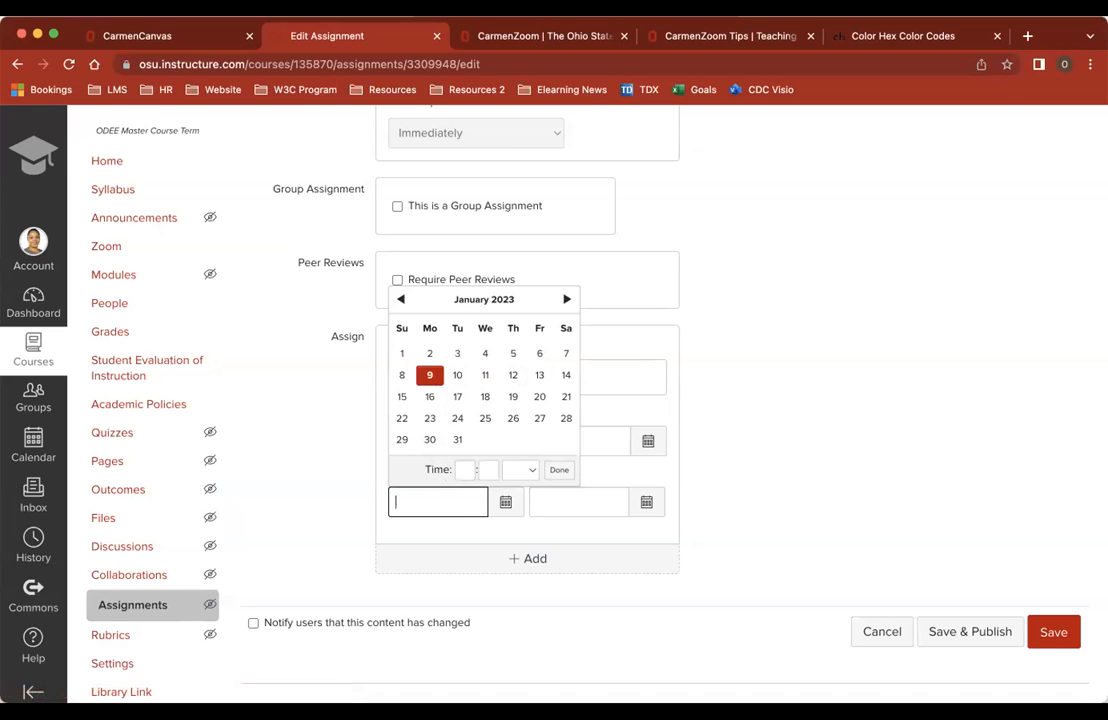
Set the assignment's Until date to Feb 4, 2023, and save the assignment without publishing it
left_click(565, 505)
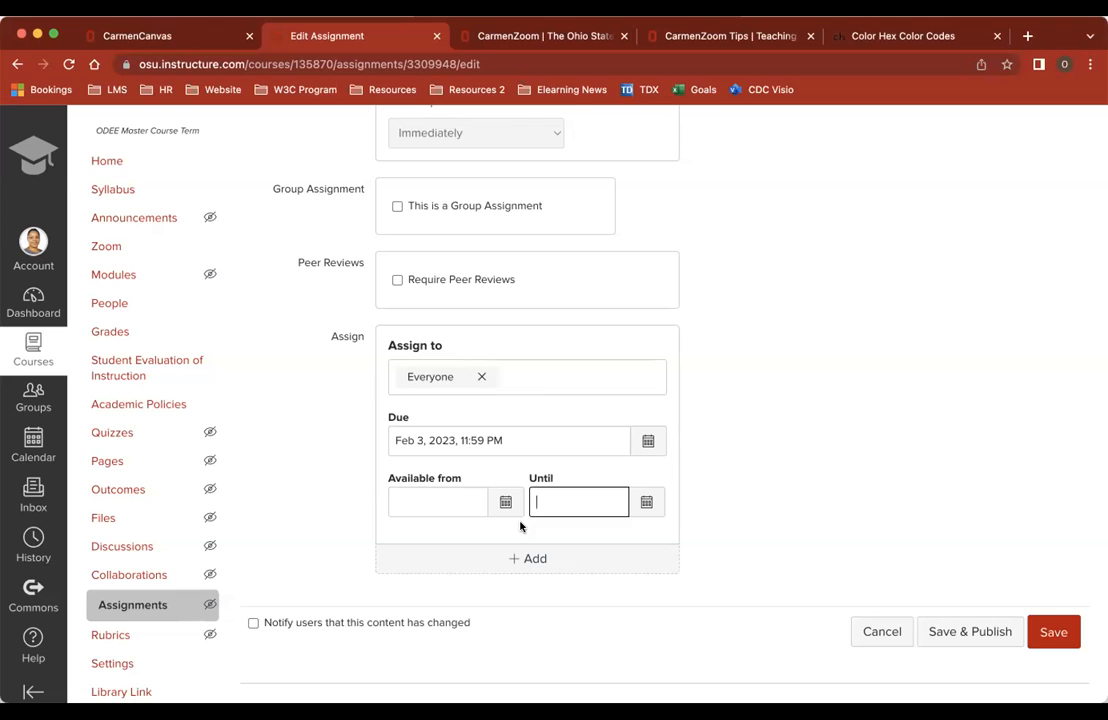
left_click(646, 503)
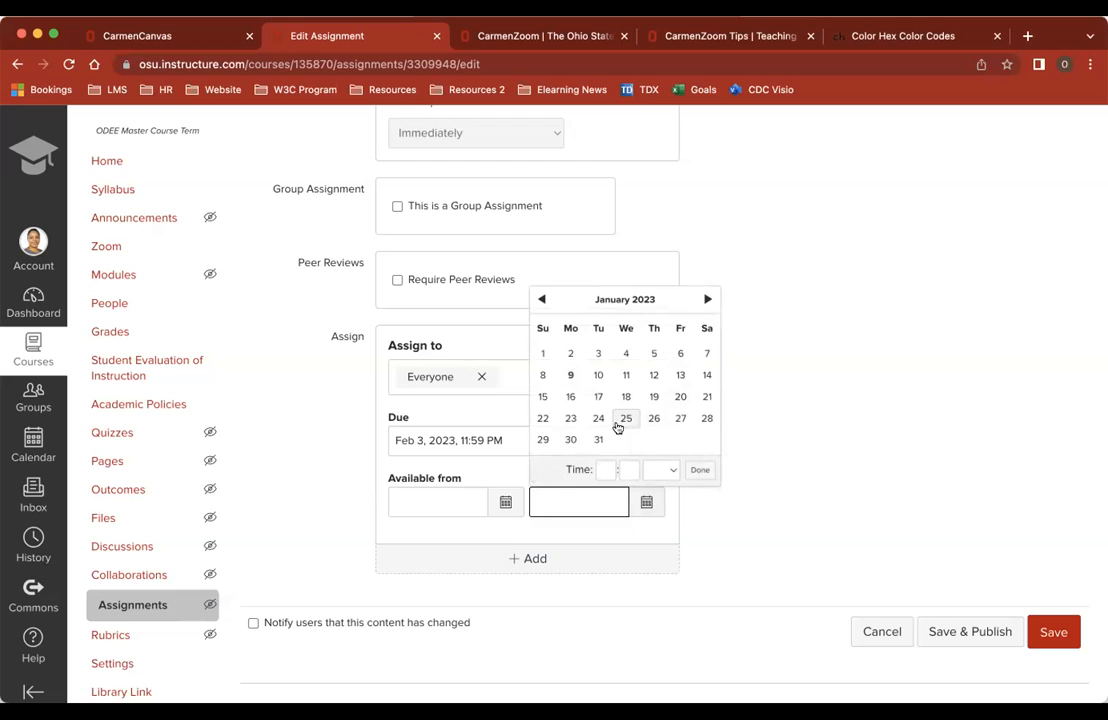
left_click(707, 299)
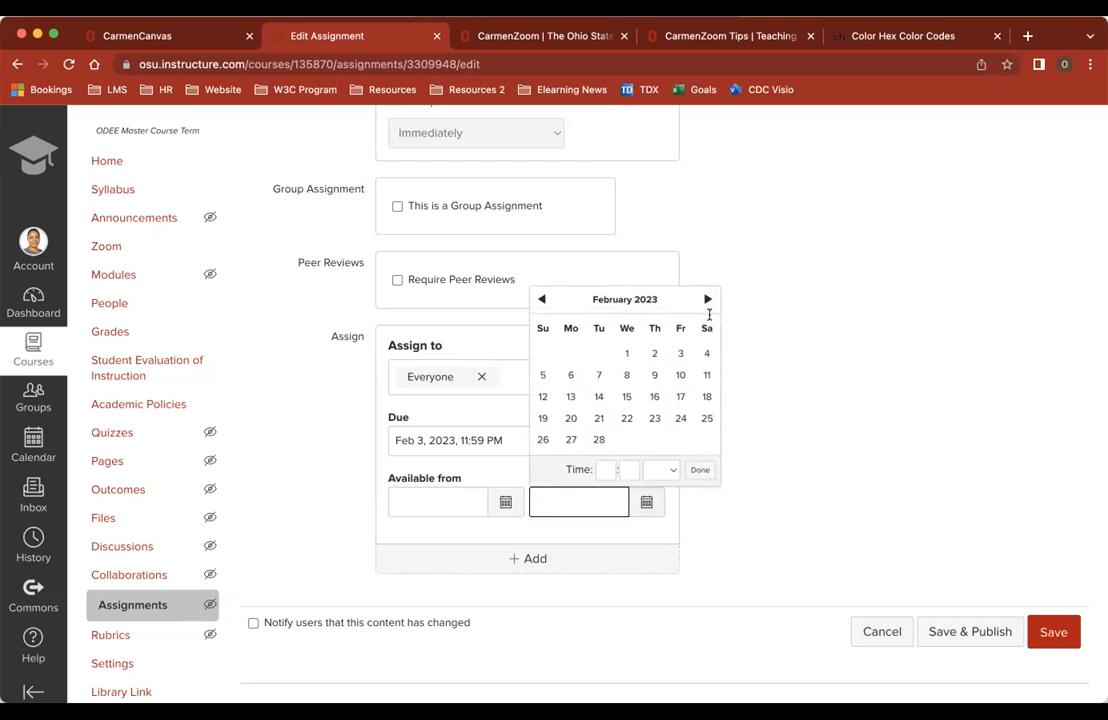
left_click(706, 353)
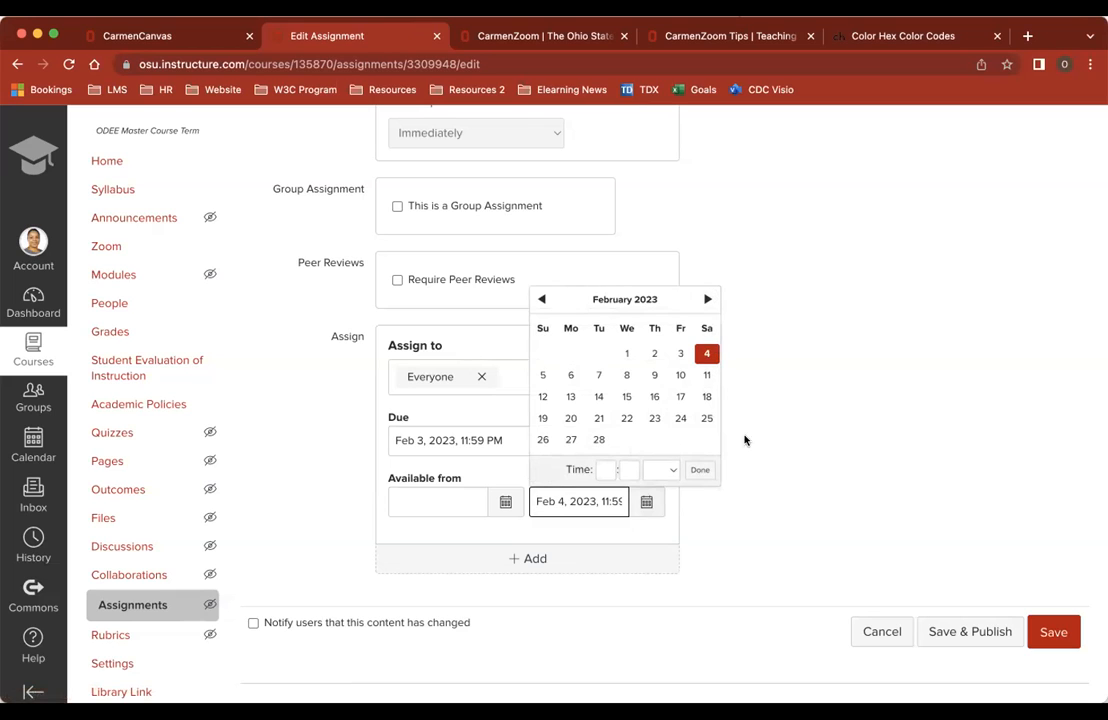
left_click(700, 469)
left_click(1053, 628)
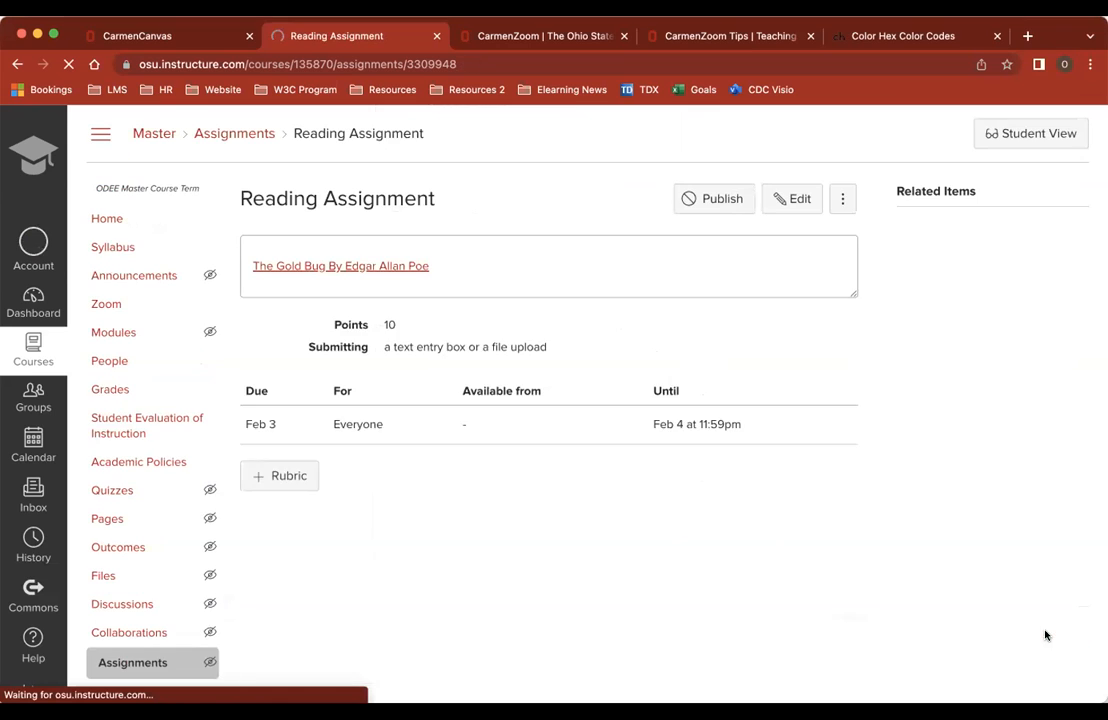
Review the saved Reading Assignment's file preview, points, submission types, and due and availability dates
scroll(644, 384, "down", 1)
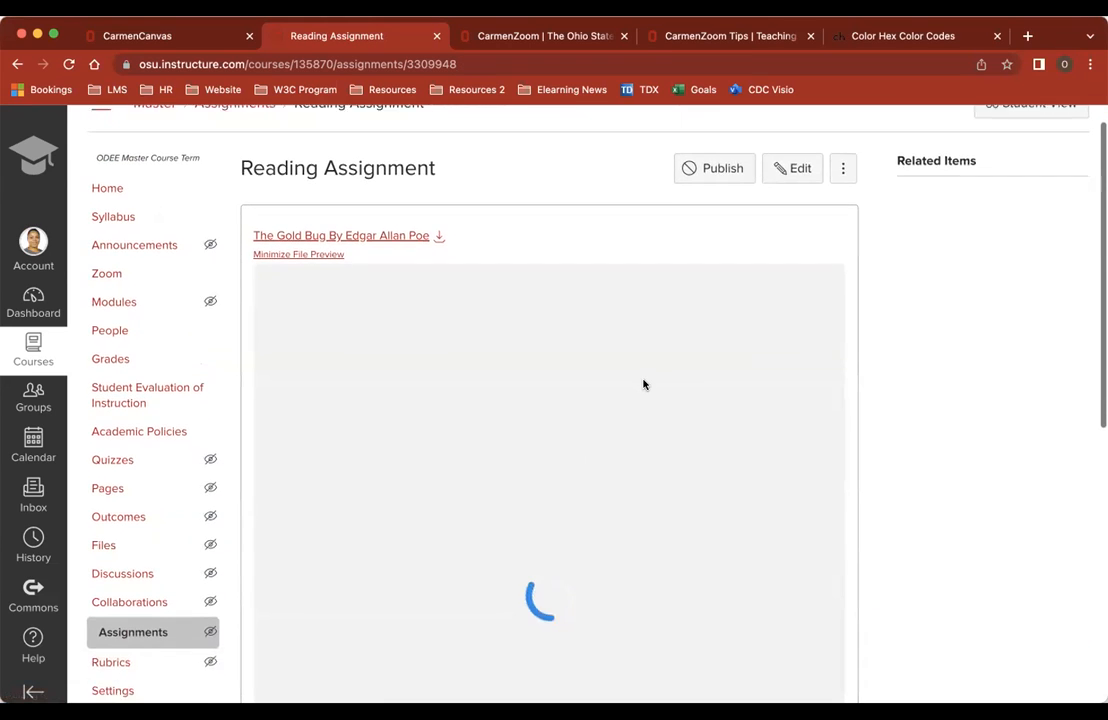
scroll(644, 384, "down", 2)
scroll(660, 437, "down", 3)
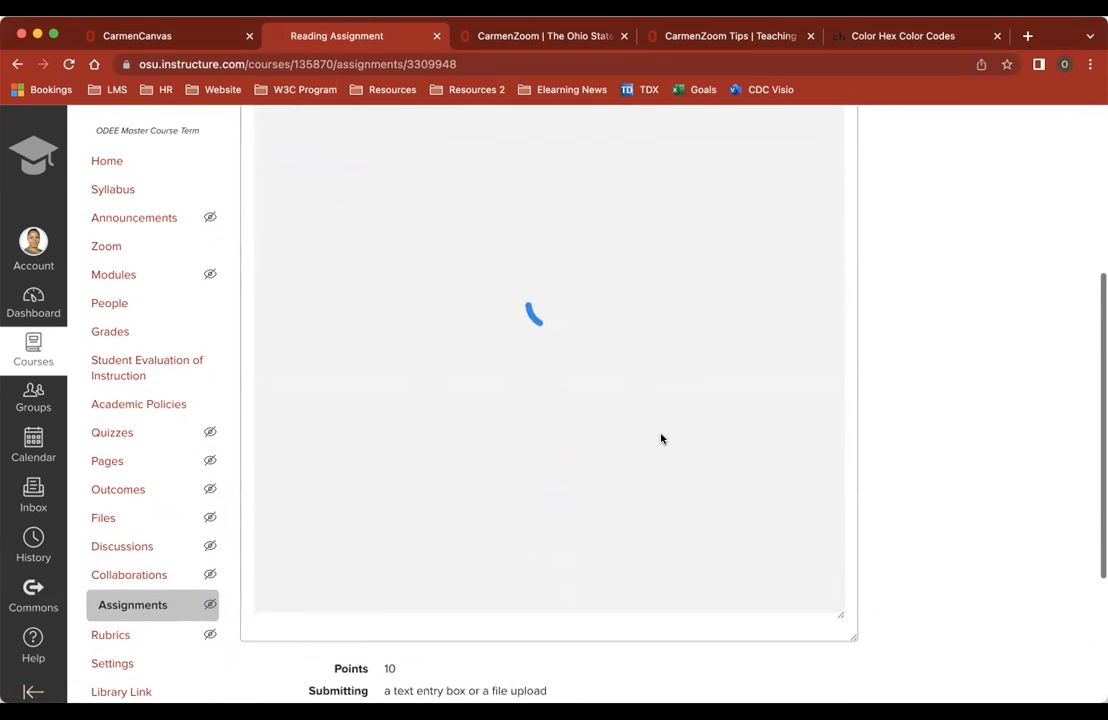
scroll(660, 437, "down", 3)
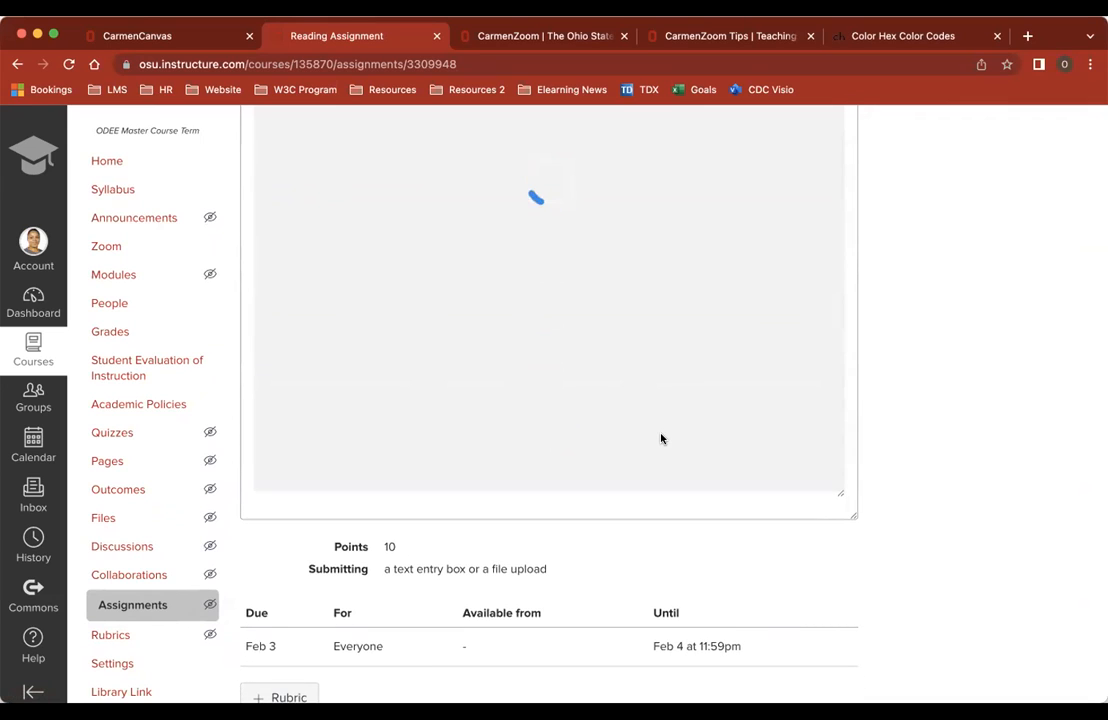
scroll(660, 437, "down", 1)
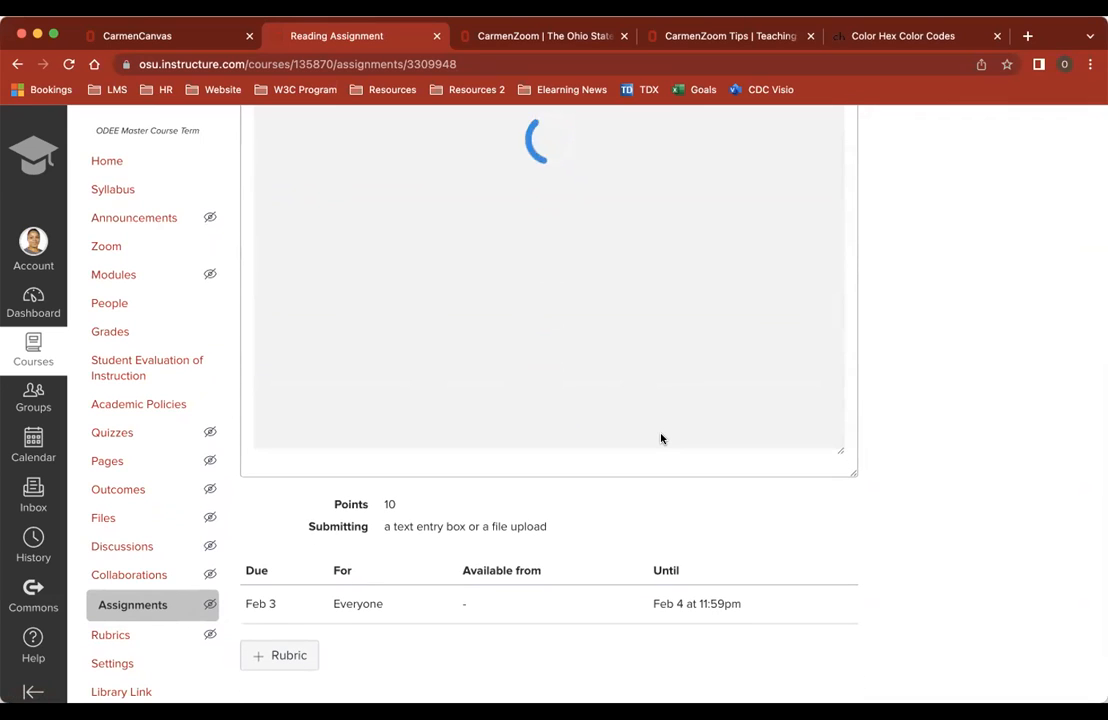
scroll(660, 437, "down", 1)
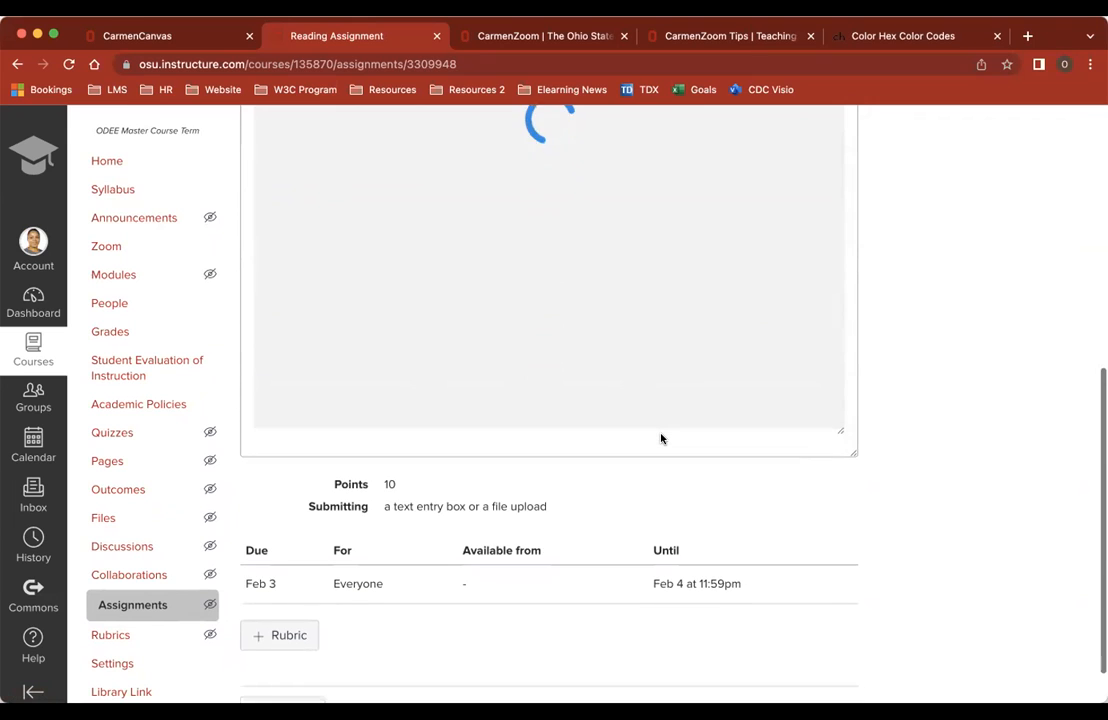
scroll(660, 437, "down", 2)
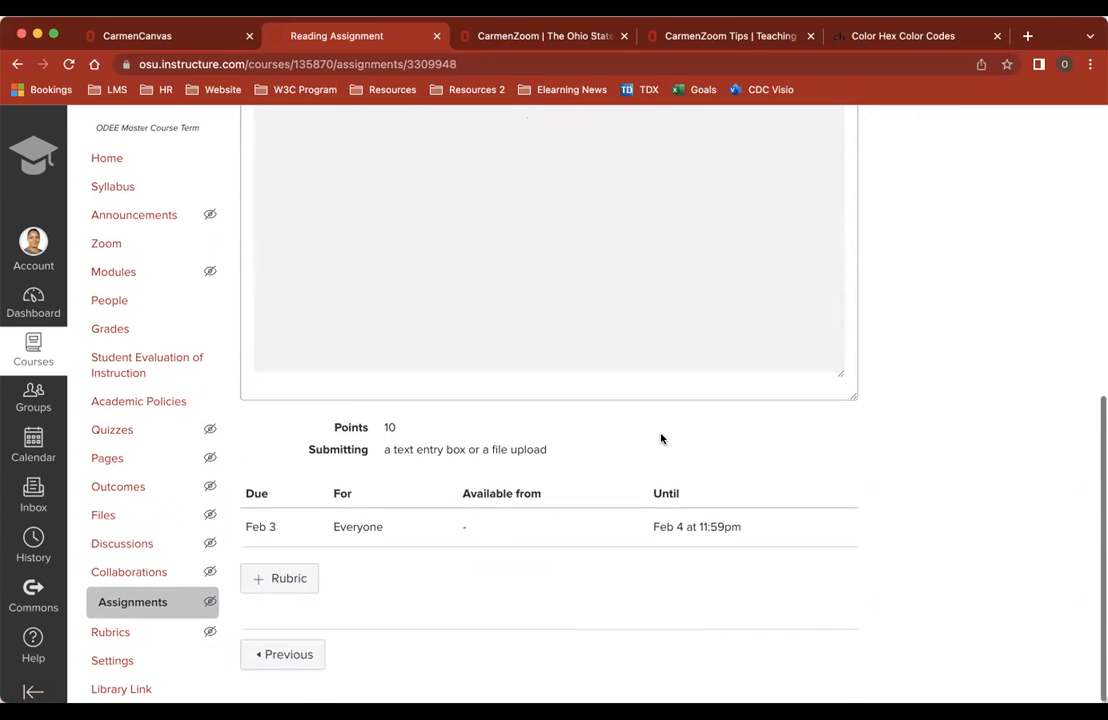
scroll(660, 437, "up", 10)
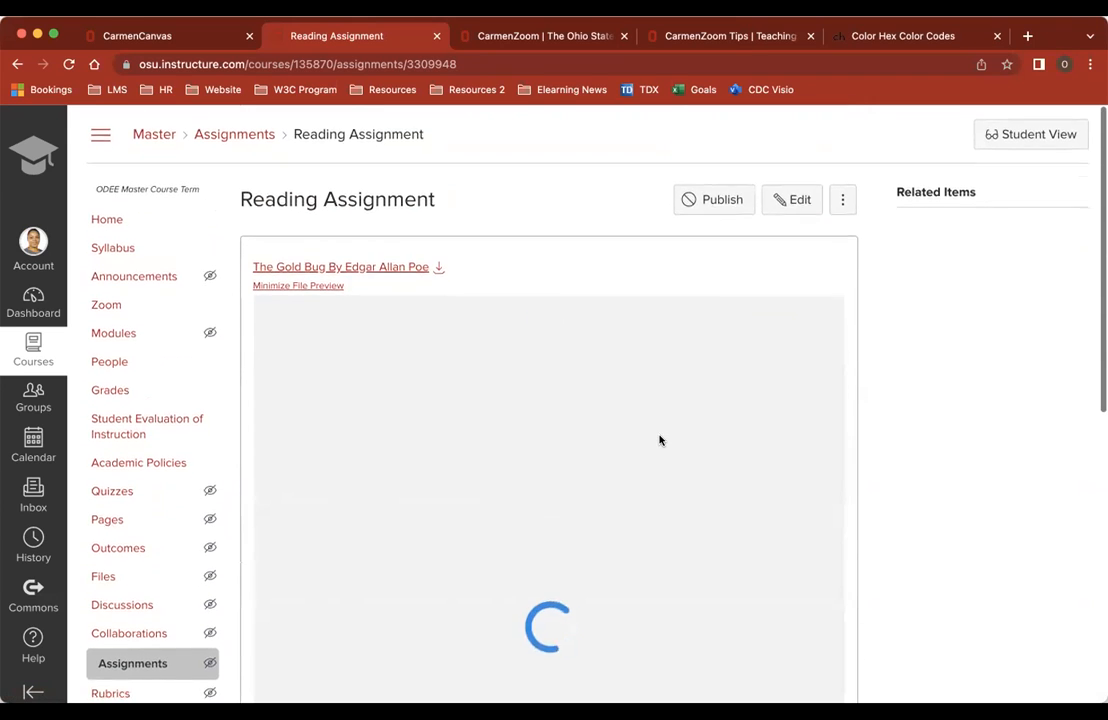
Move the Reading Assignment under the Assignments header of Module 1 on the course's Modules page
left_click(122, 331)
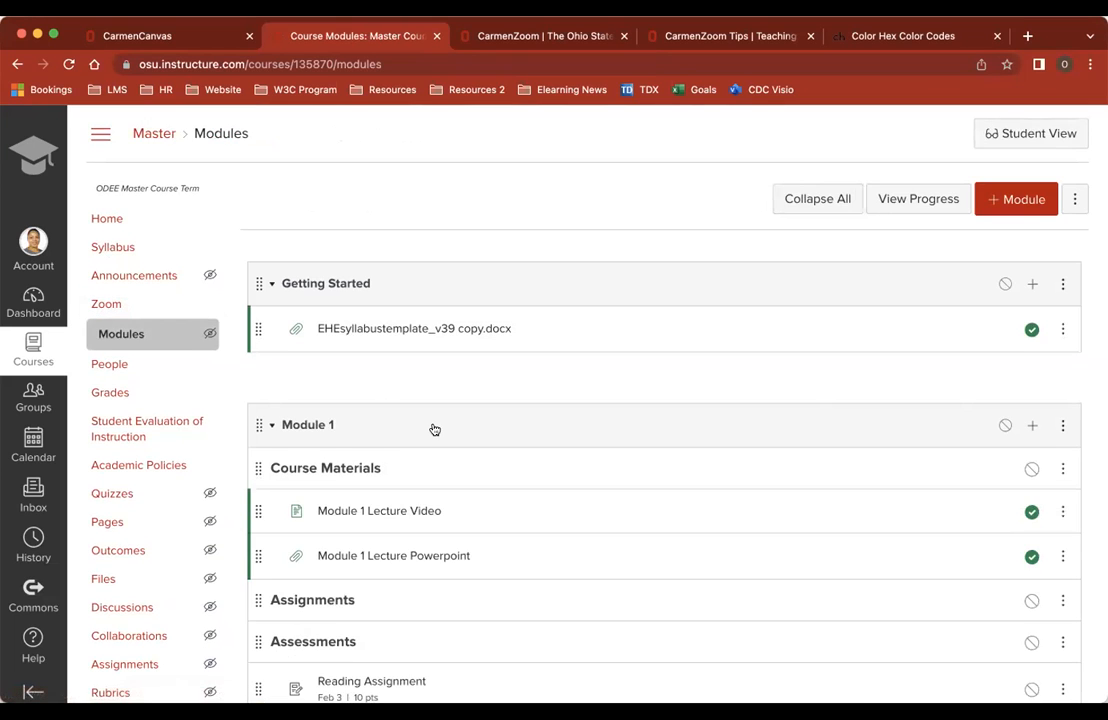
scroll(435, 430, "down", 3)
left_click_drag(256, 577, 277, 522)
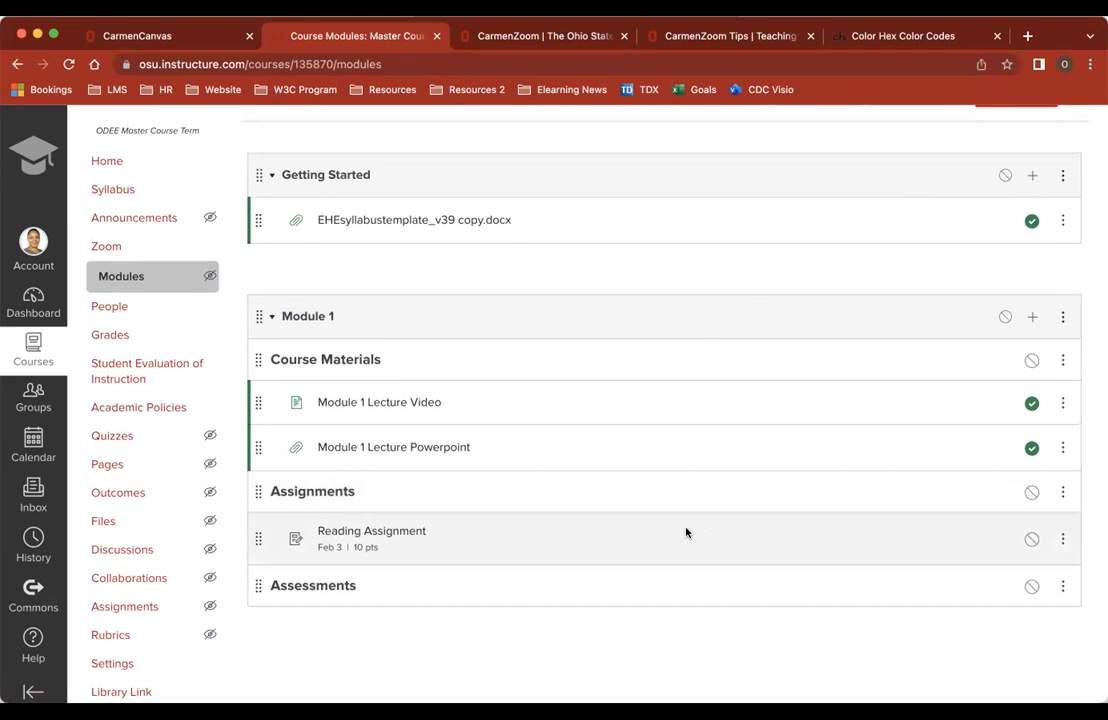
Add a new discussion topic named "Reading Discussion" to Module 1, indented 1 level
left_click(1031, 317)
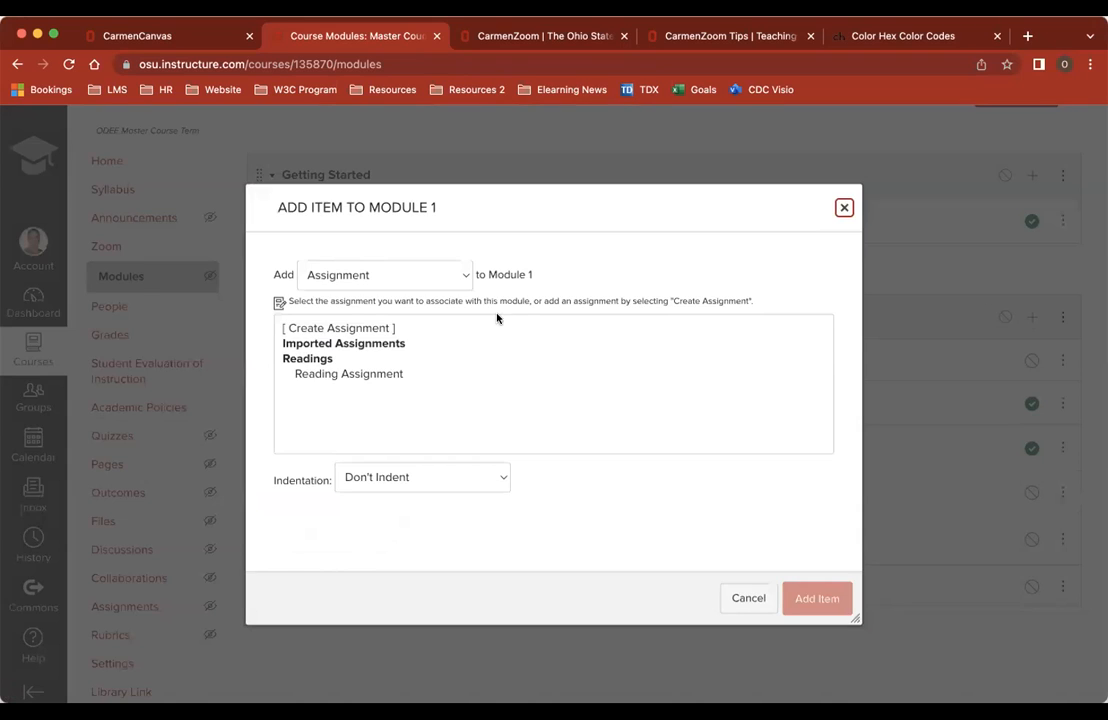
left_click(465, 279)
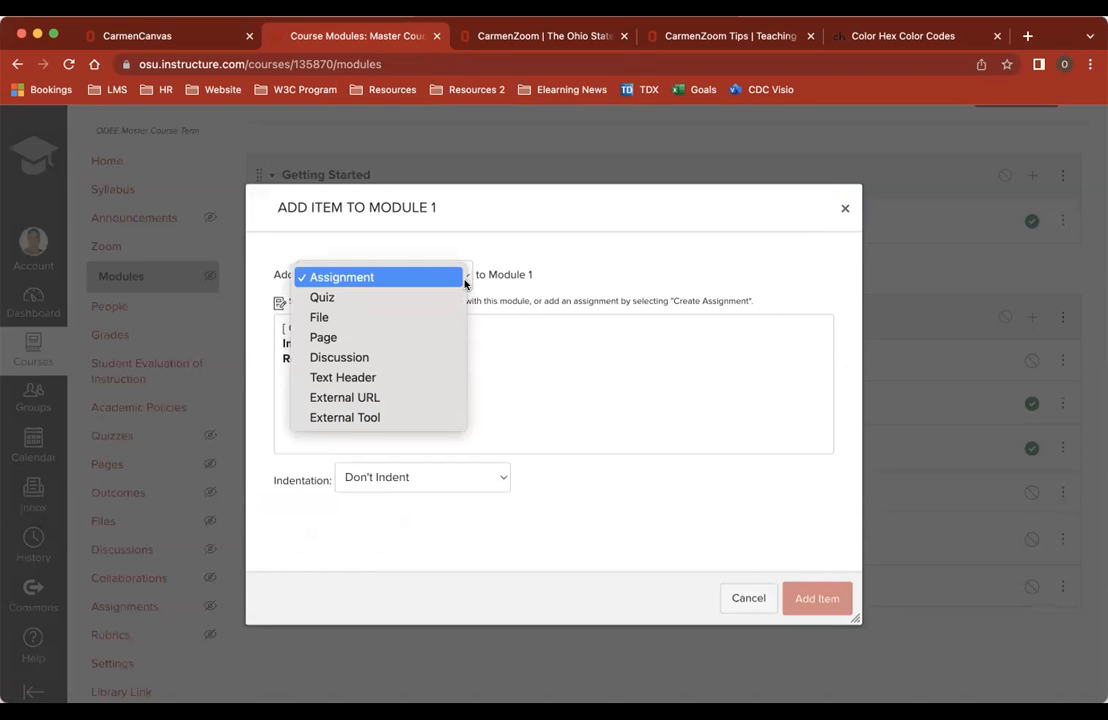
left_click(455, 357)
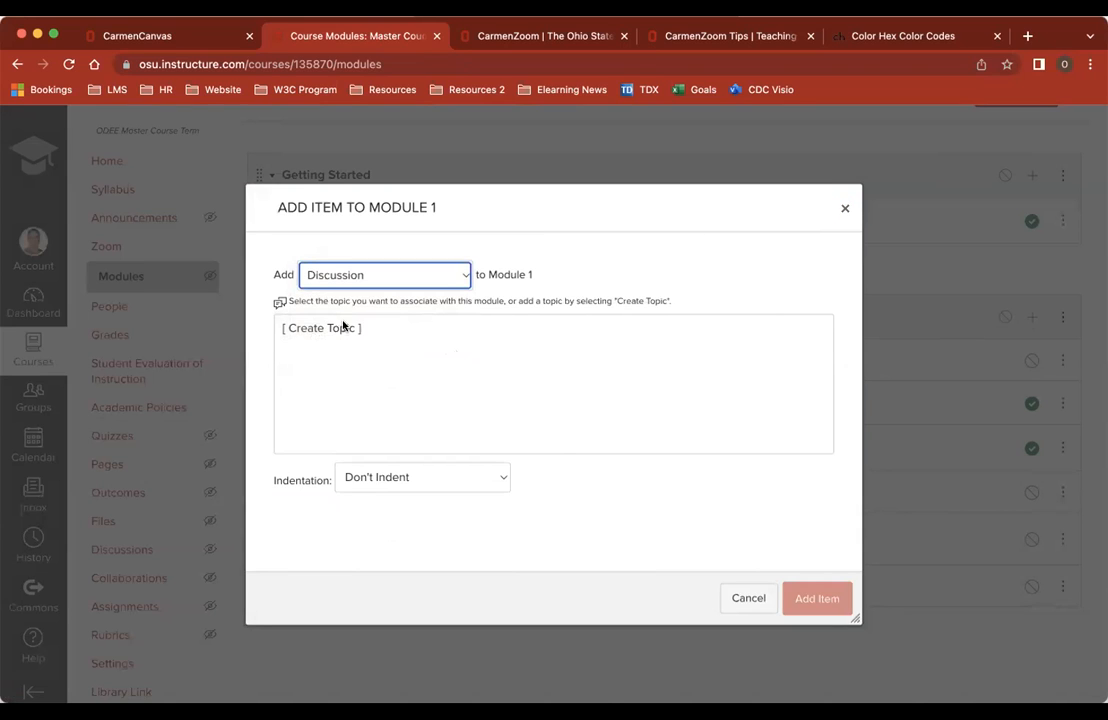
left_click(343, 330)
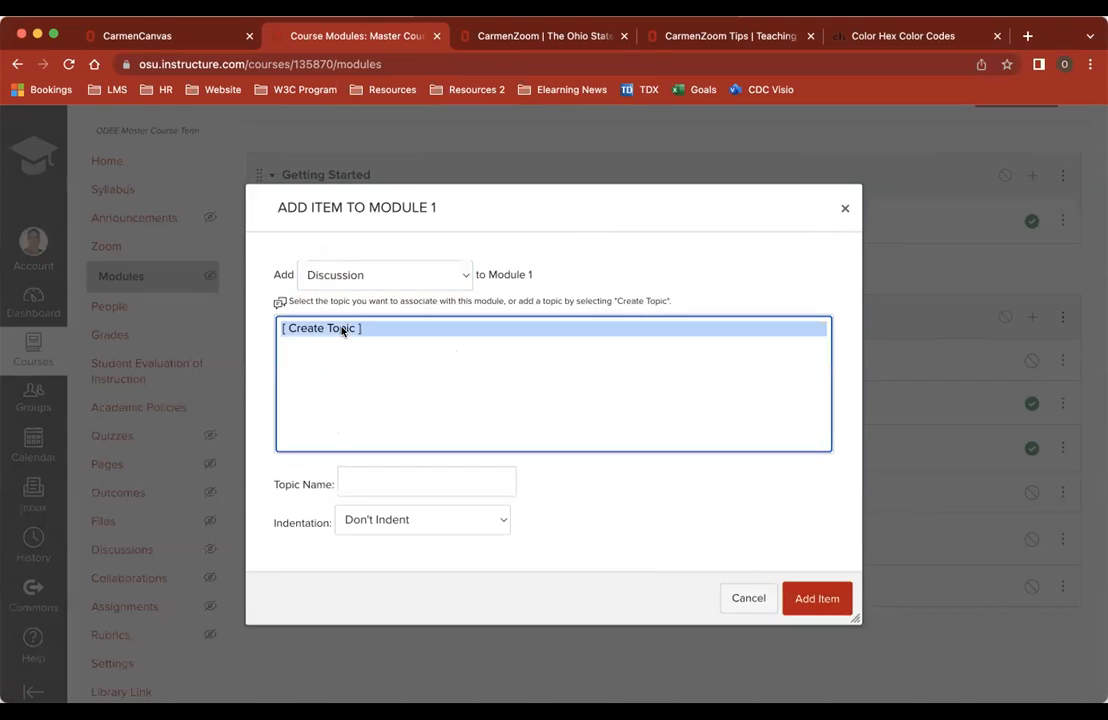
left_click(379, 473)
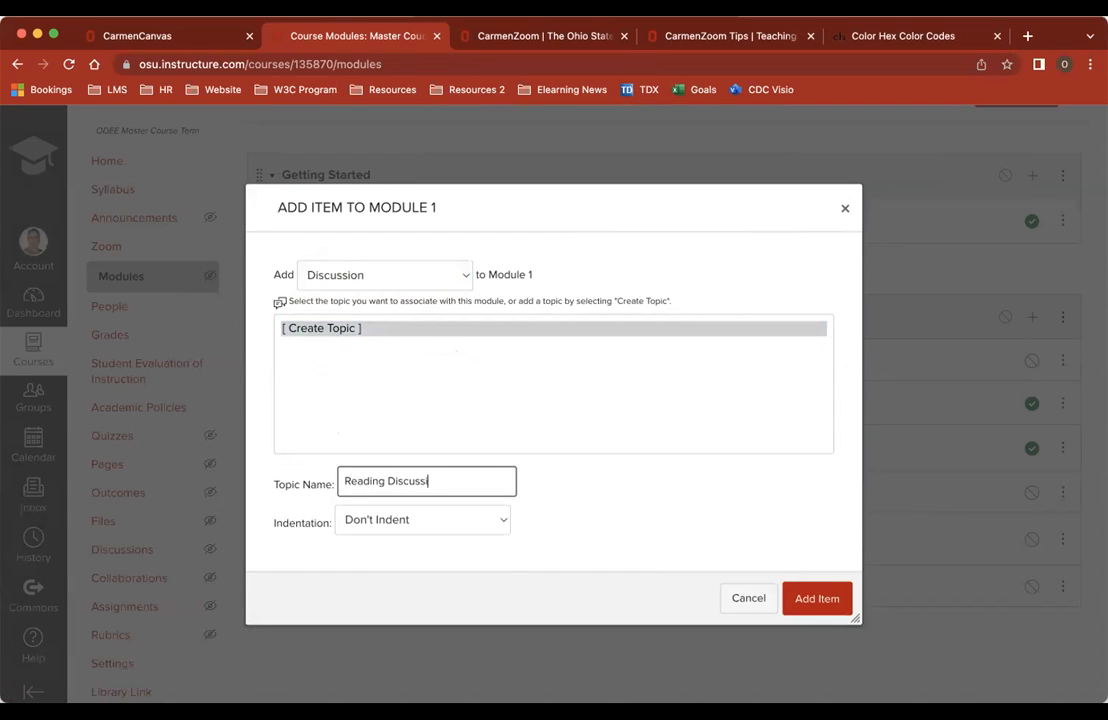
left_click(476, 526)
left_click(467, 545)
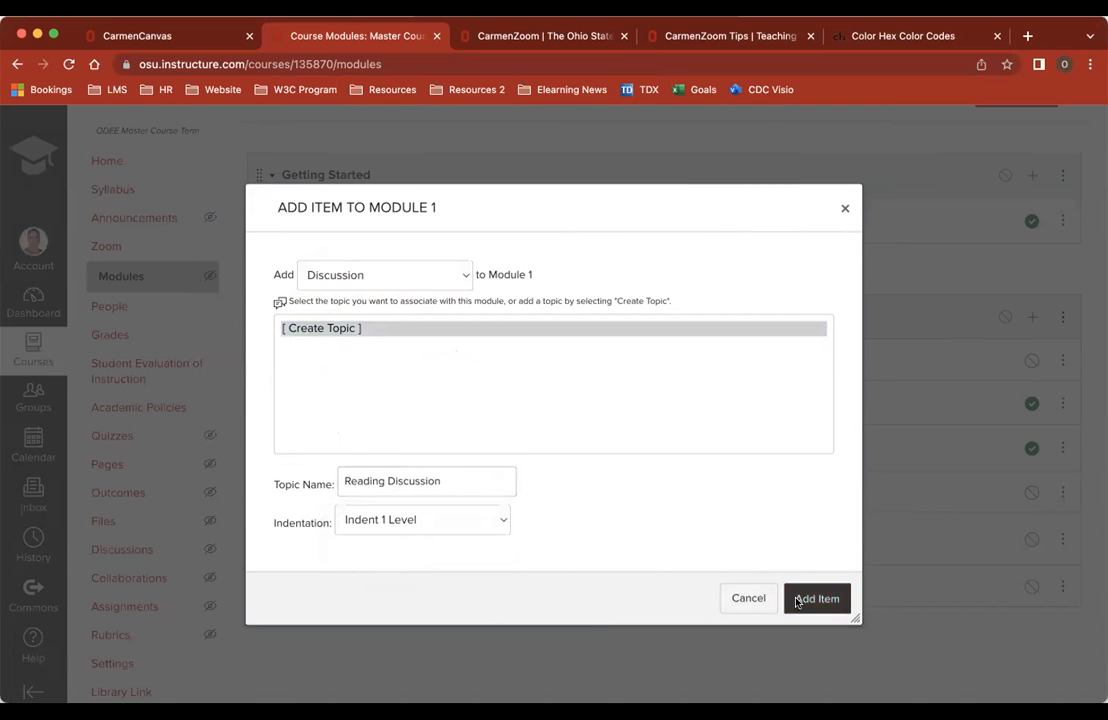
left_click(800, 599)
Edit the Reading Discussion in Module 1 and enter "Put my prompt here and set expectations." as its body text
scroll(443, 574, "down", 1)
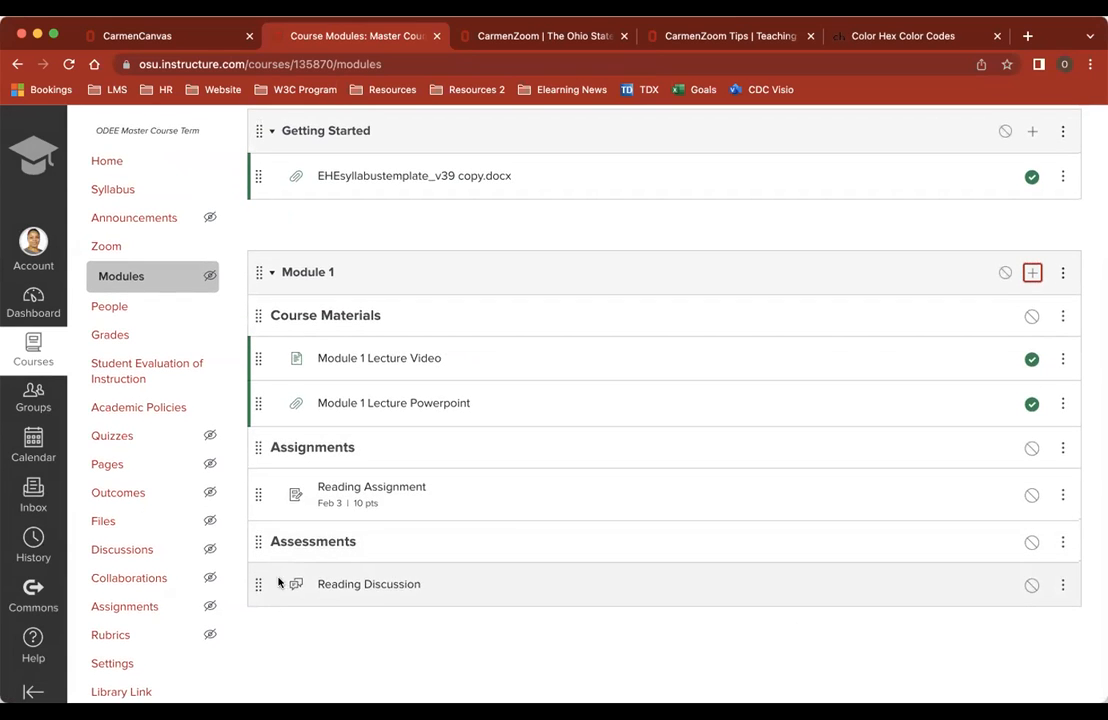
left_click(386, 584)
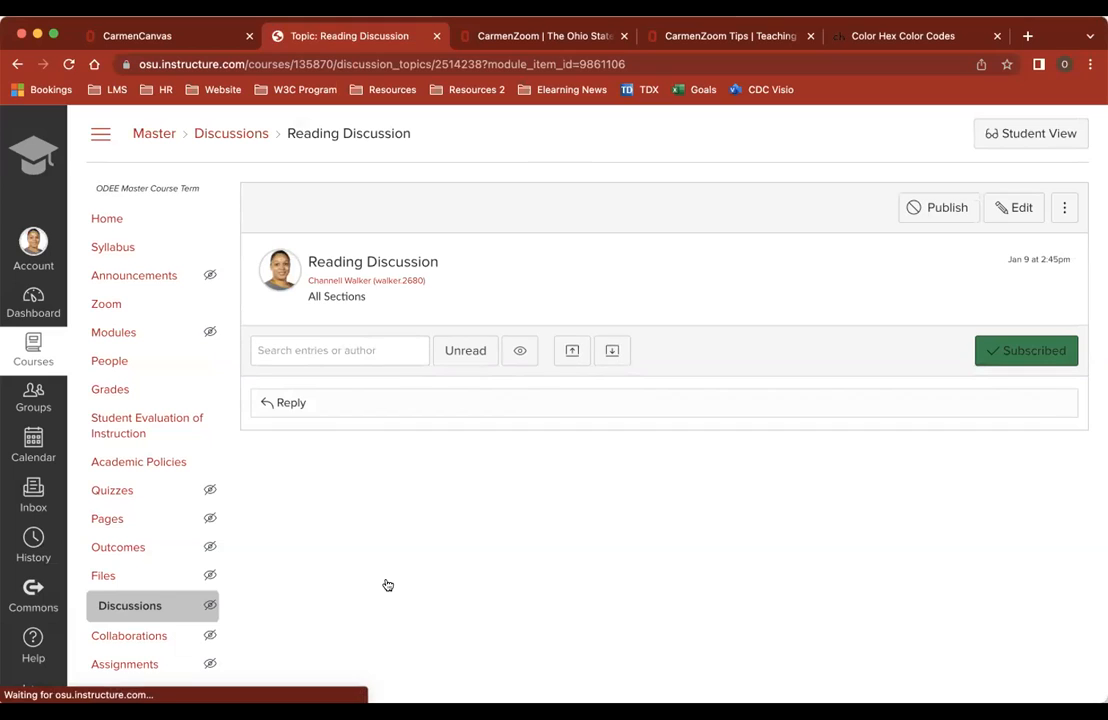
left_click(1012, 209)
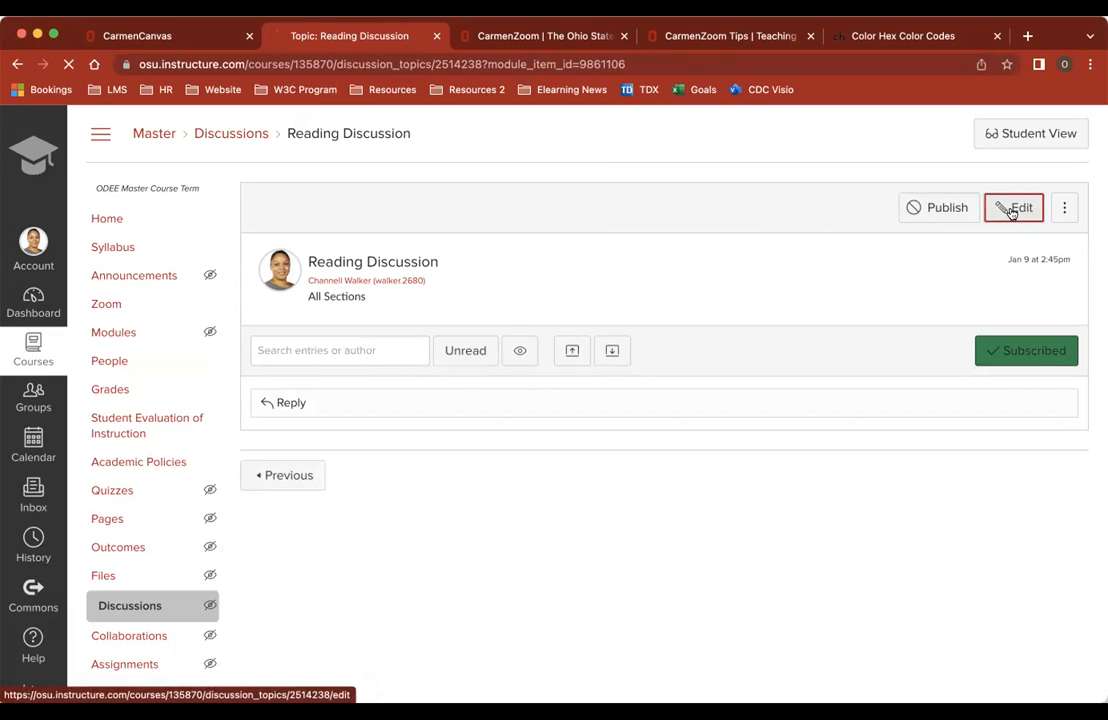
left_click(394, 414)
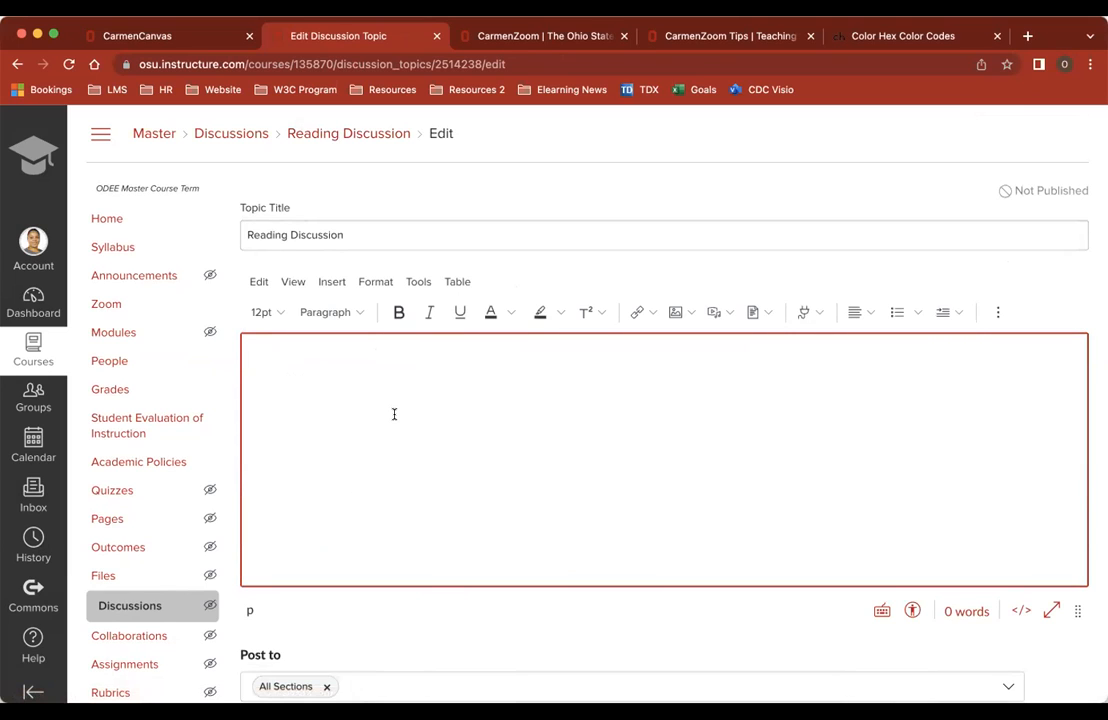
type("Put my prompt here and")
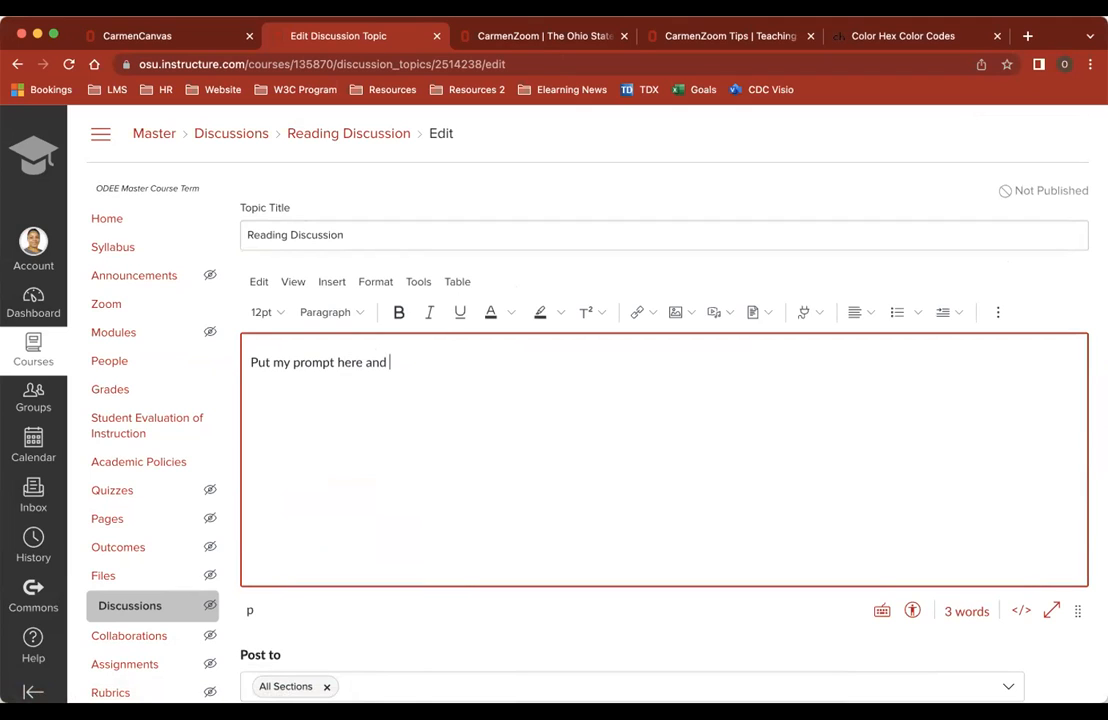
type("et expectations.")
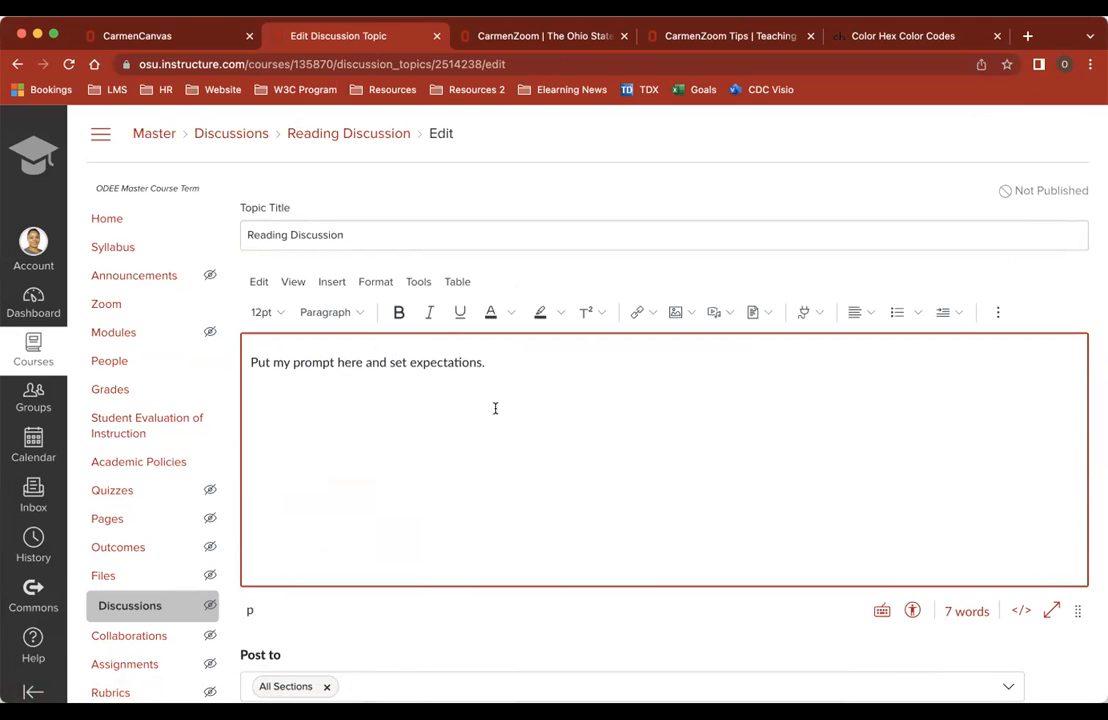
Allow threaded replies and liking in the Reading Discussion's options
scroll(580, 398, "down", 2)
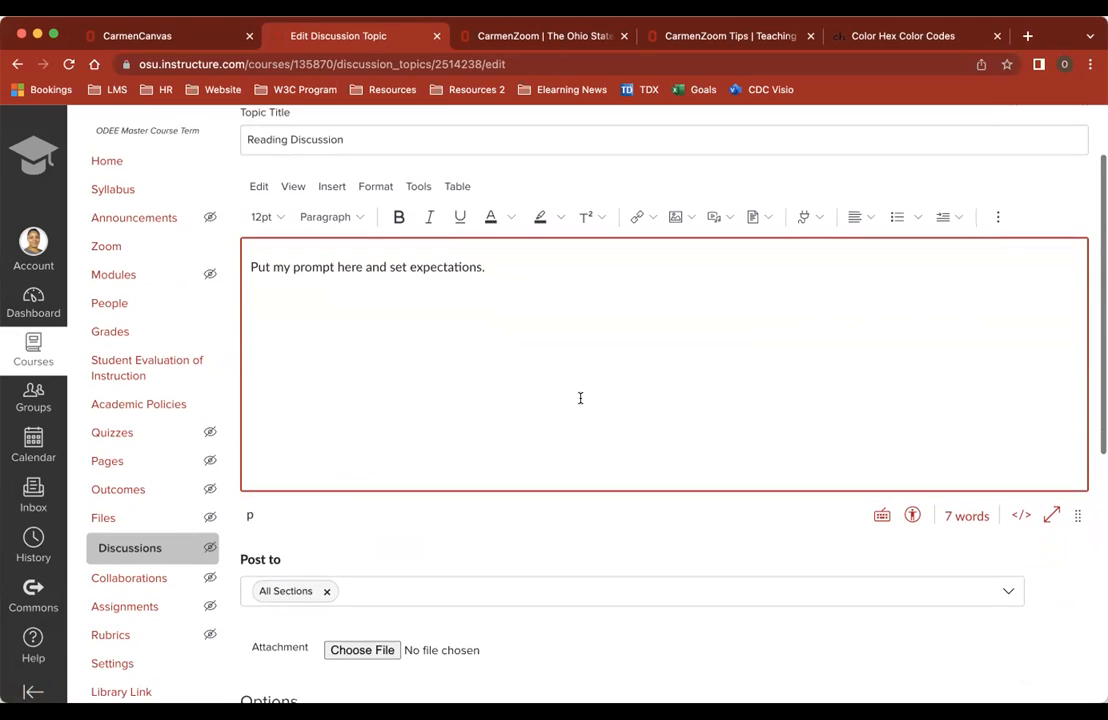
scroll(580, 398, "down", 3)
scroll(580, 398, "down", 1)
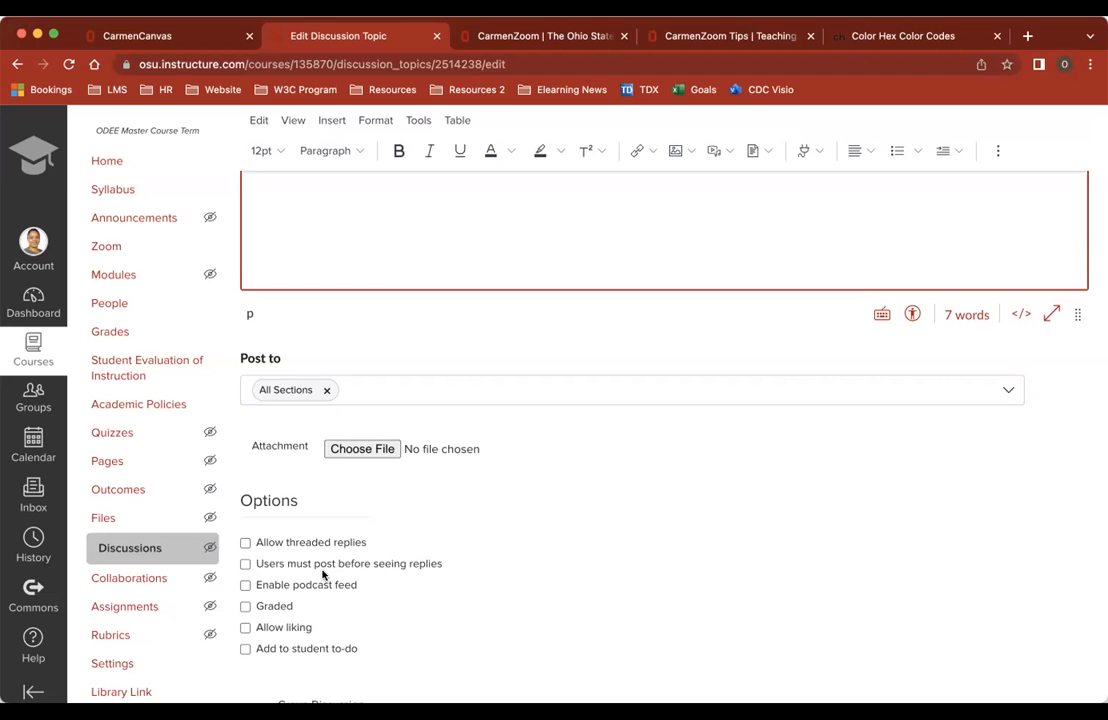
scroll(268, 540, "down", 5)
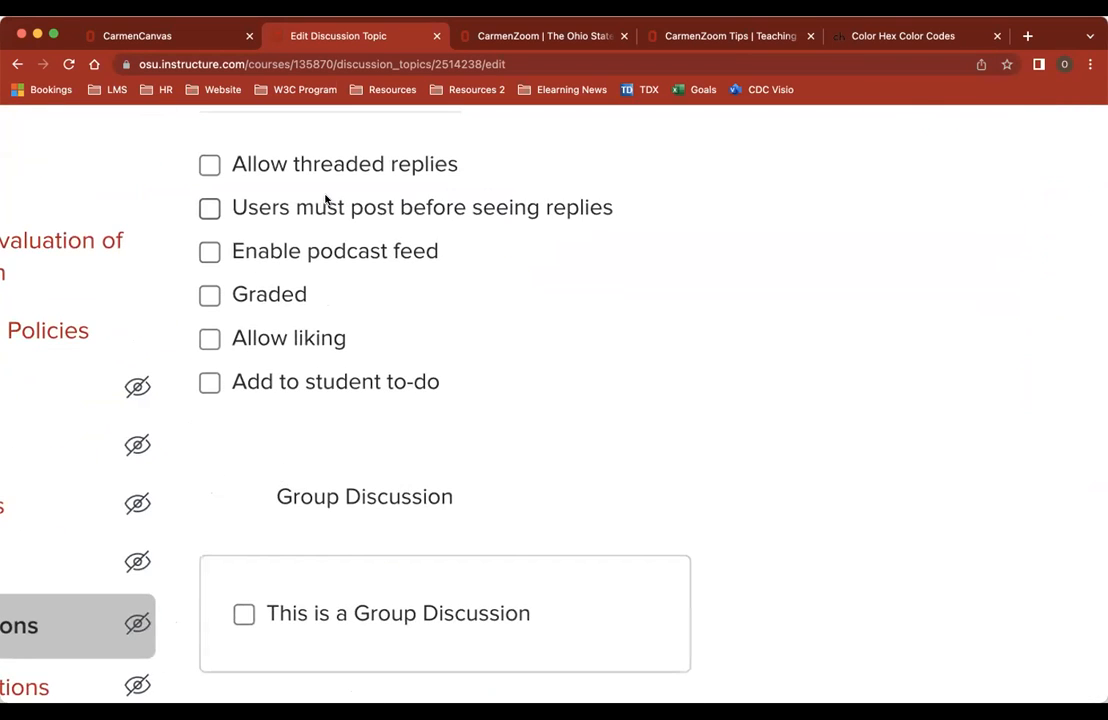
left_click(210, 170)
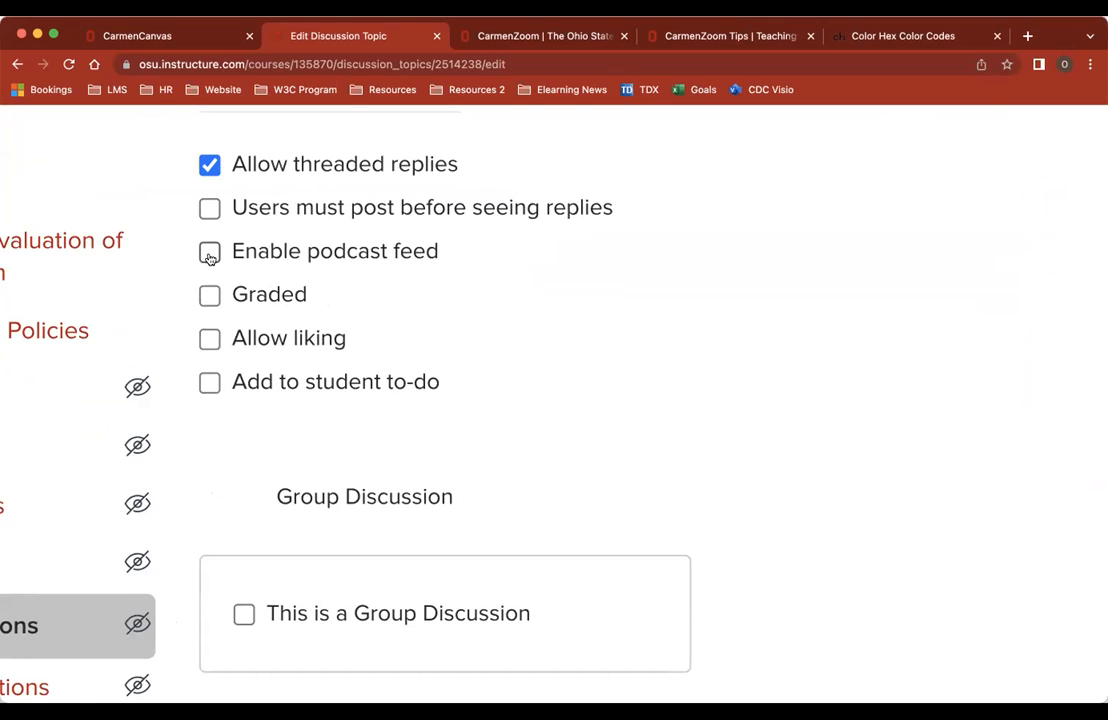
left_click(210, 341)
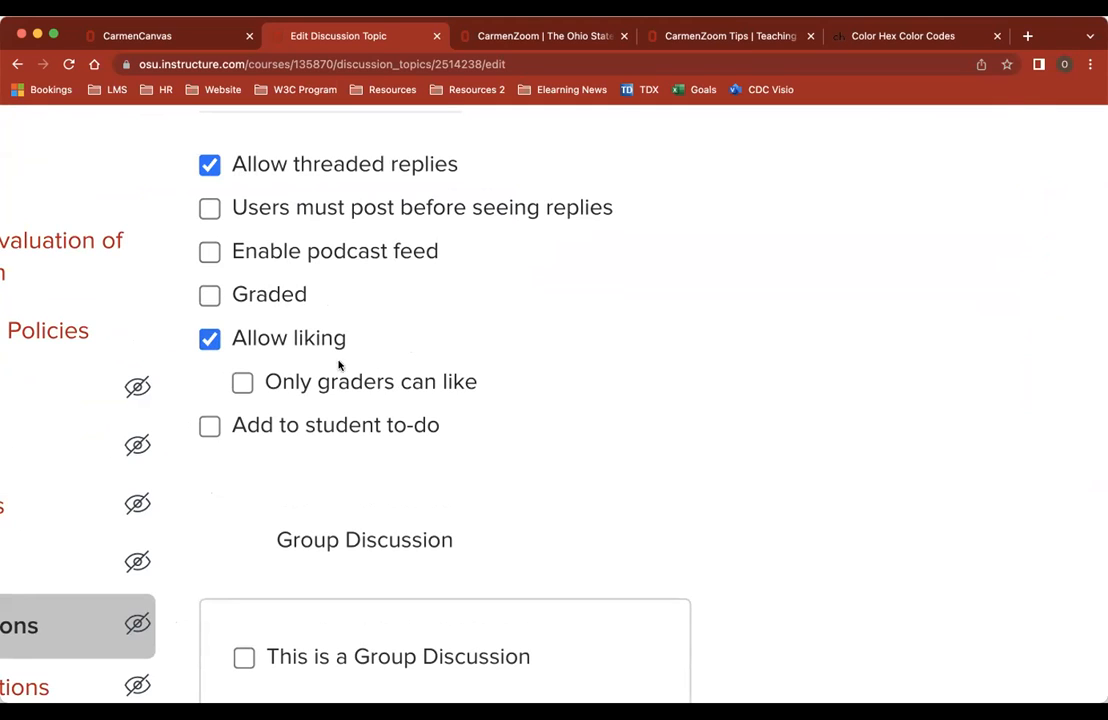
Add the discussion to the student to-do for Feb 11, 2023, and save it without publishing
left_click(210, 426)
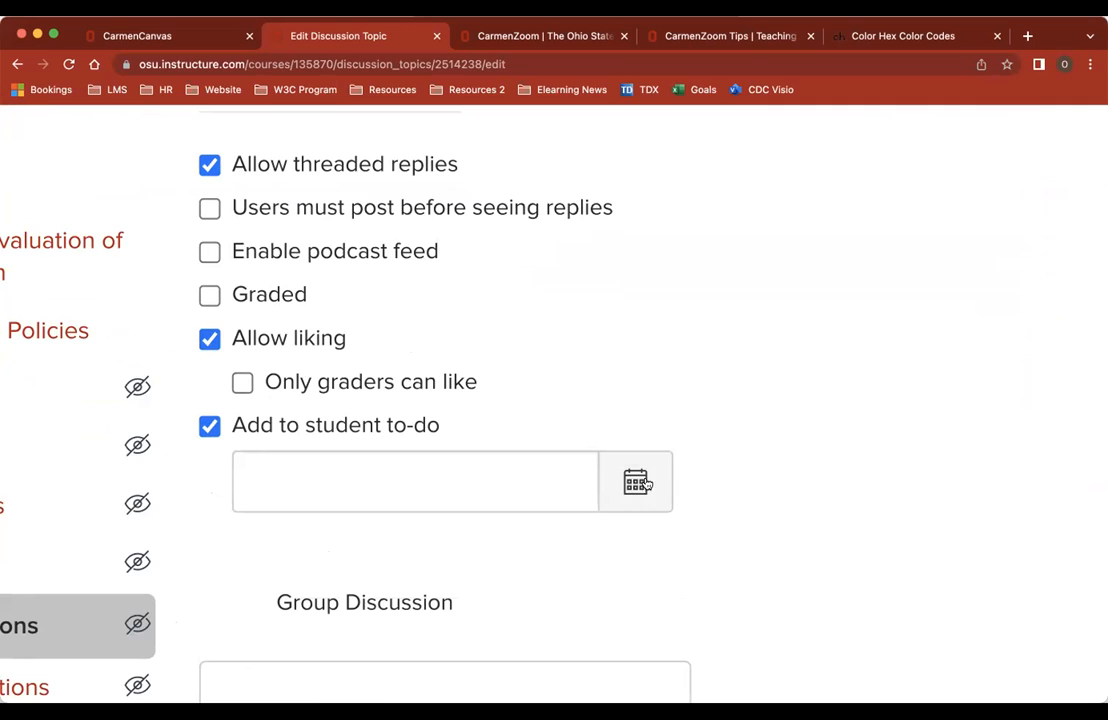
left_click(622, 490)
scroll(618, 495, "down", 5)
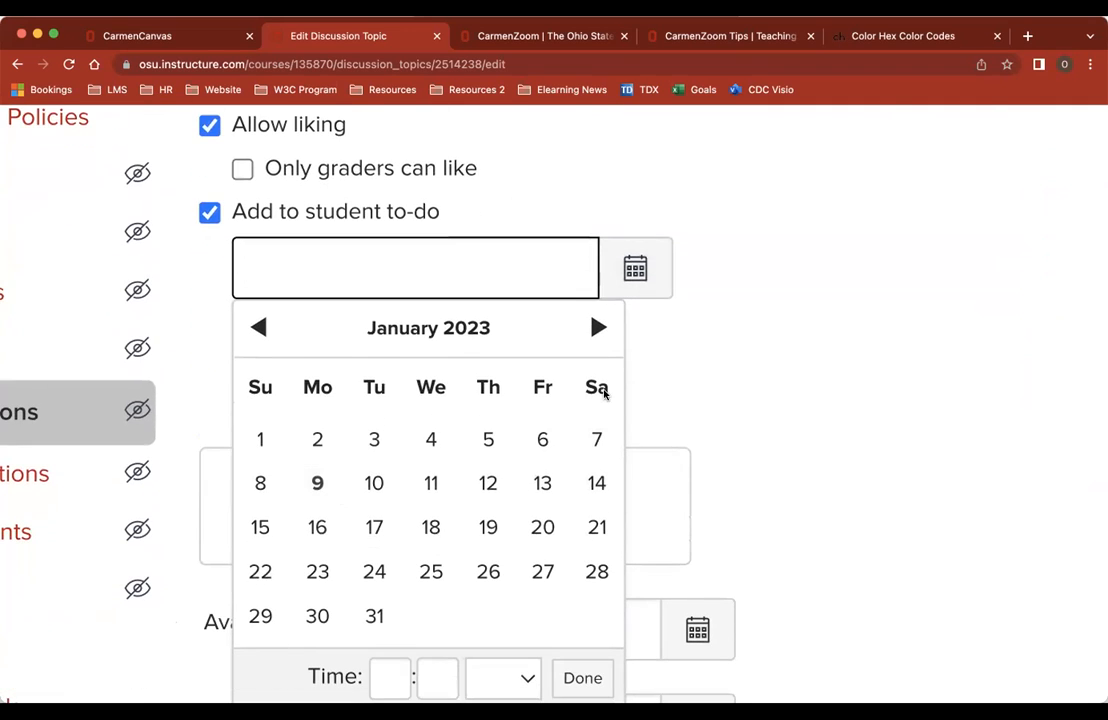
left_click(596, 327)
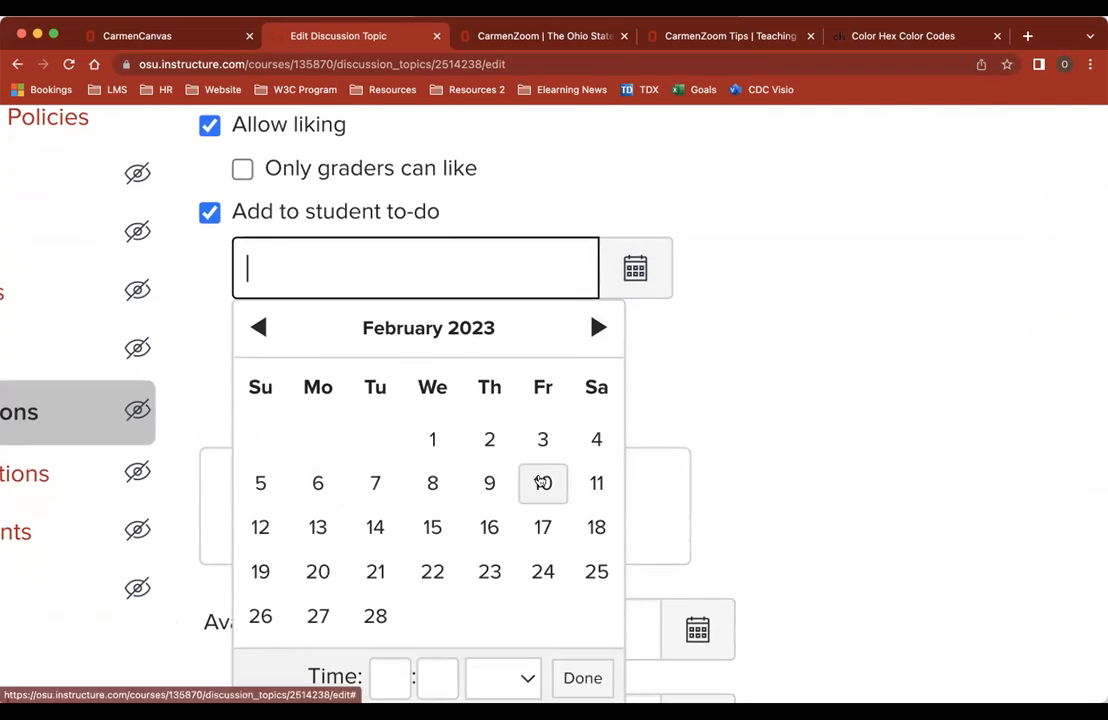
left_click(594, 481)
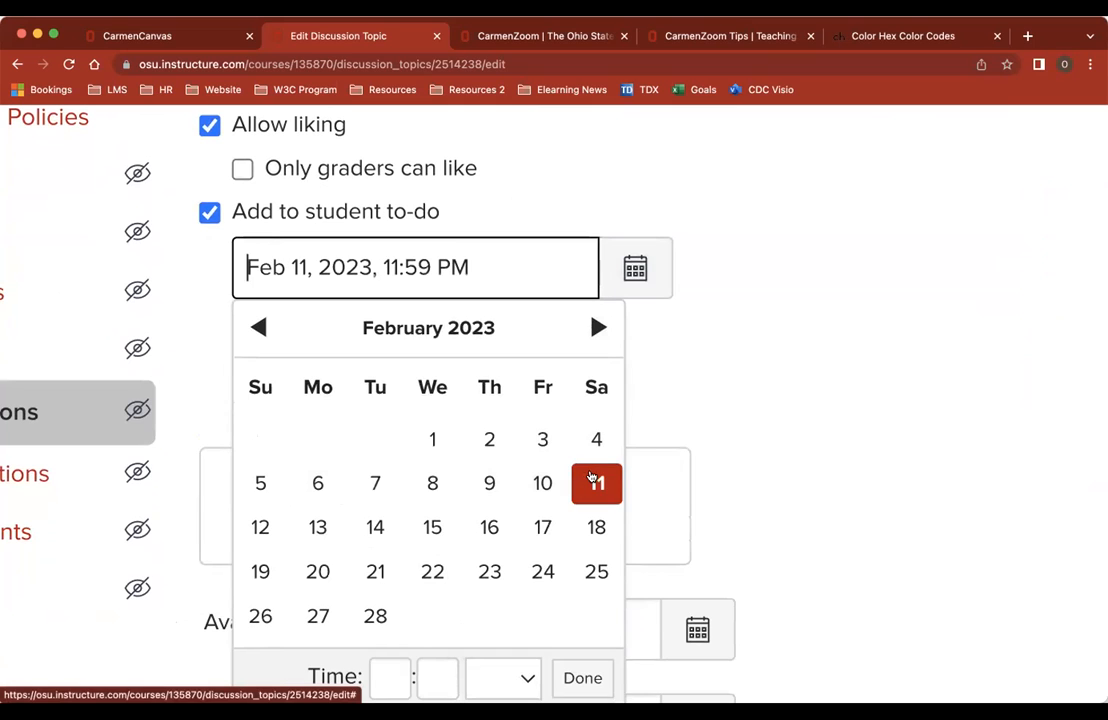
left_click(680, 351)
scroll(680, 352, "down", 1)
scroll(680, 351, "down", 5)
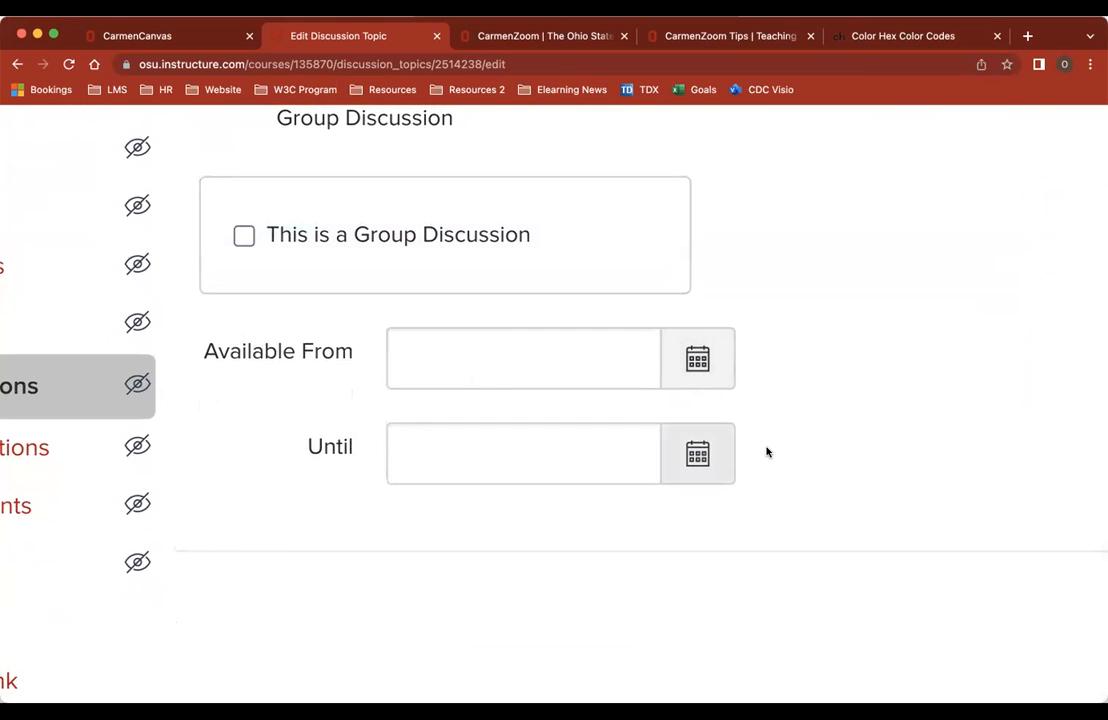
scroll(799, 449, "down", 2)
scroll(799, 449, "down", 3)
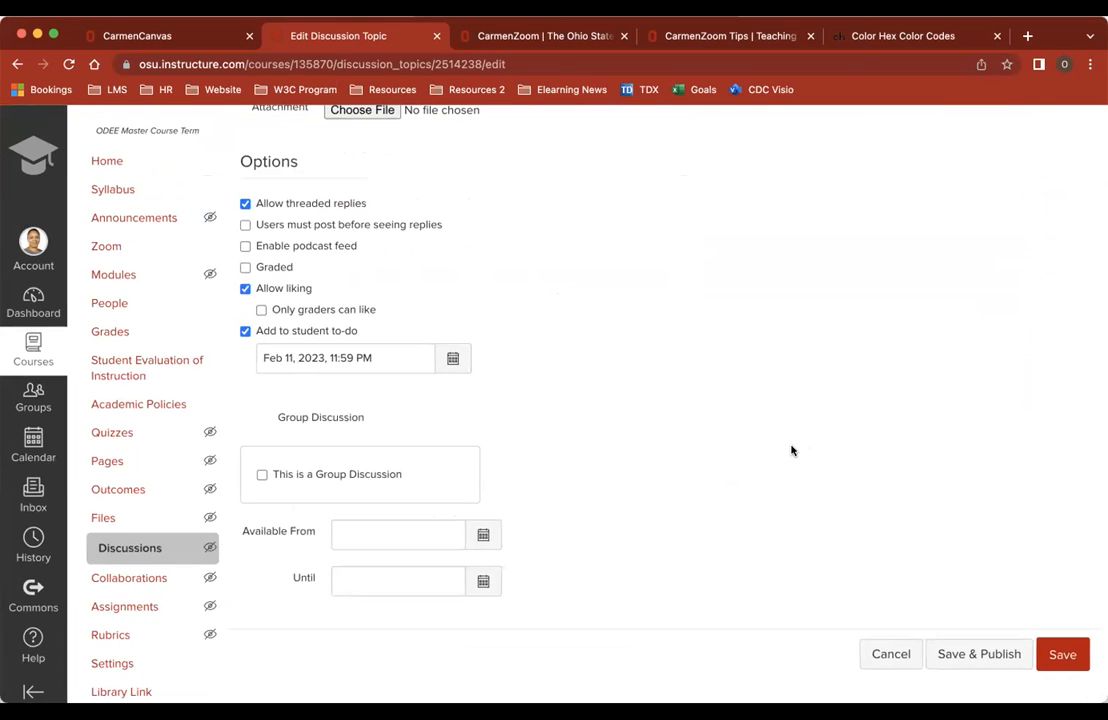
left_click(1061, 656)
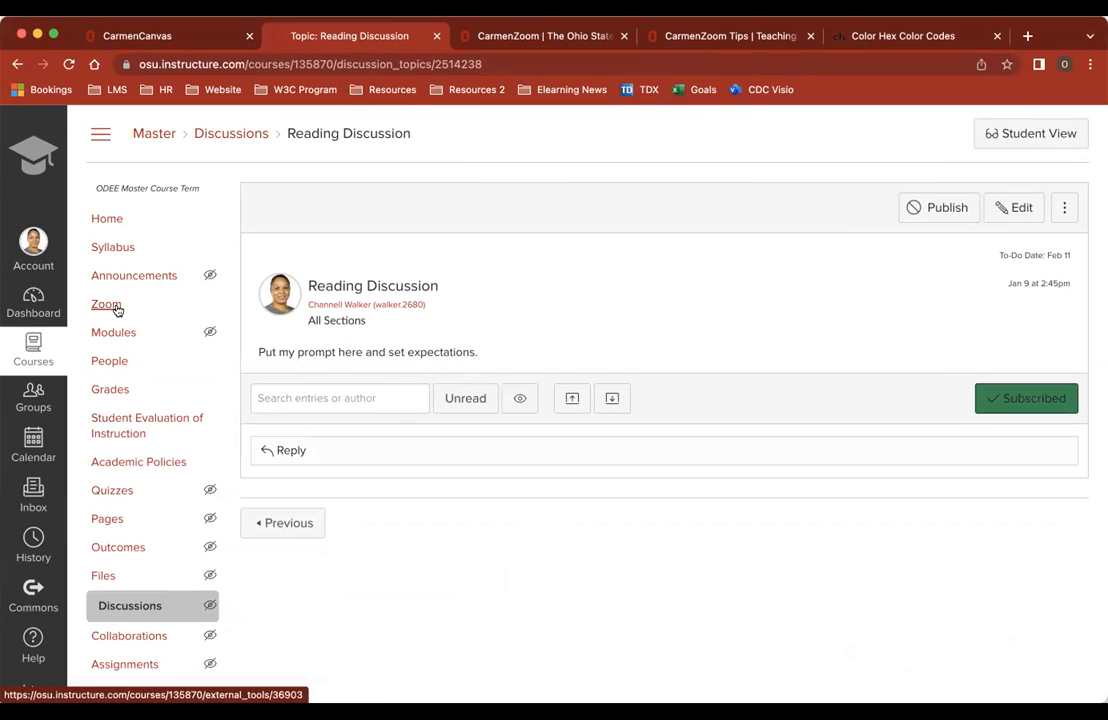
Move the Reading Discussion under the Assignments header of Module 1 on the course's Modules page
left_click(113, 334)
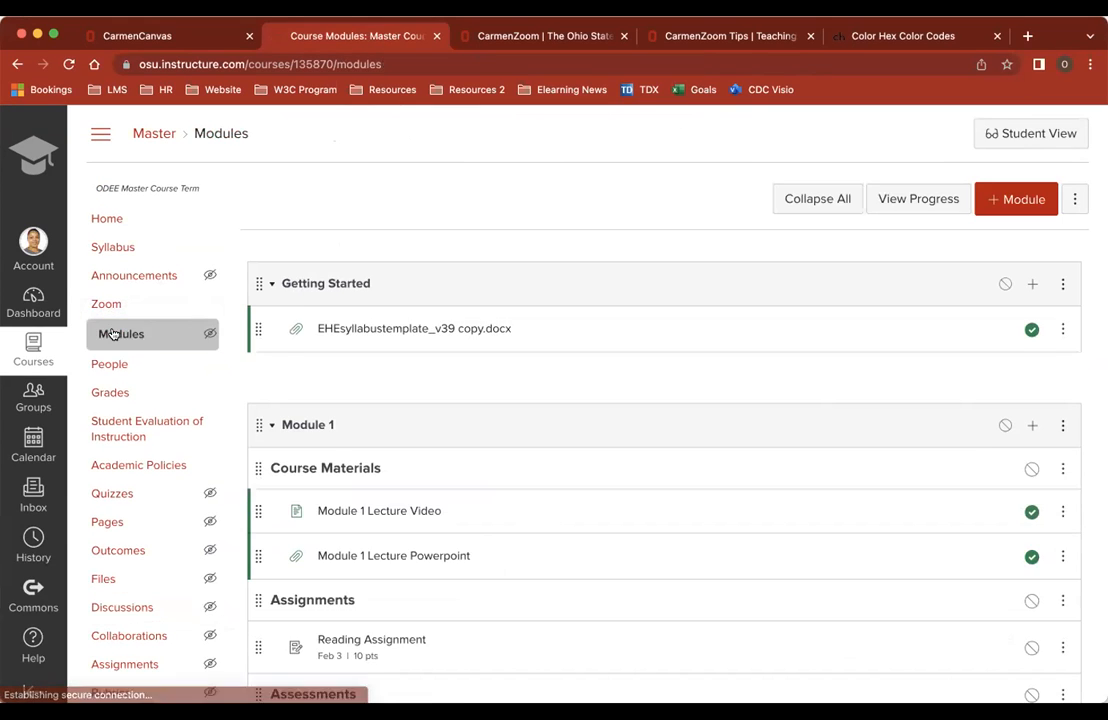
scroll(559, 485, "down", 3)
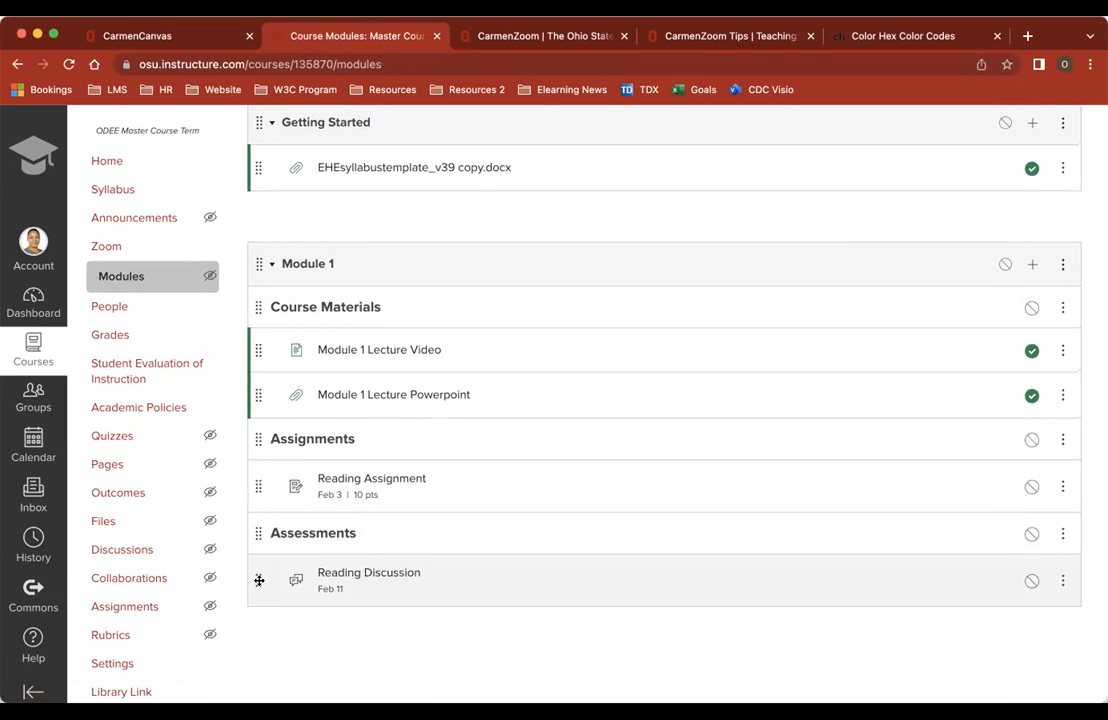
left_click_drag(257, 578, 297, 514)
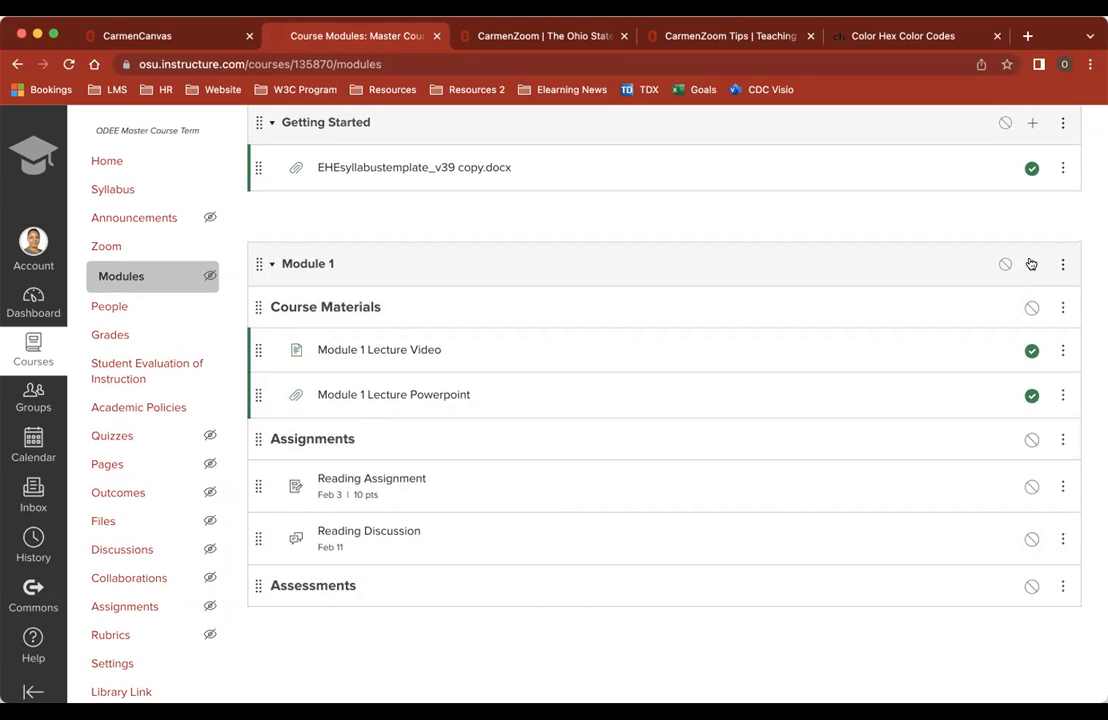
Start adding a new quiz to Module 1 and name it "Reading Review"
left_click(1030, 263)
left_click(458, 276)
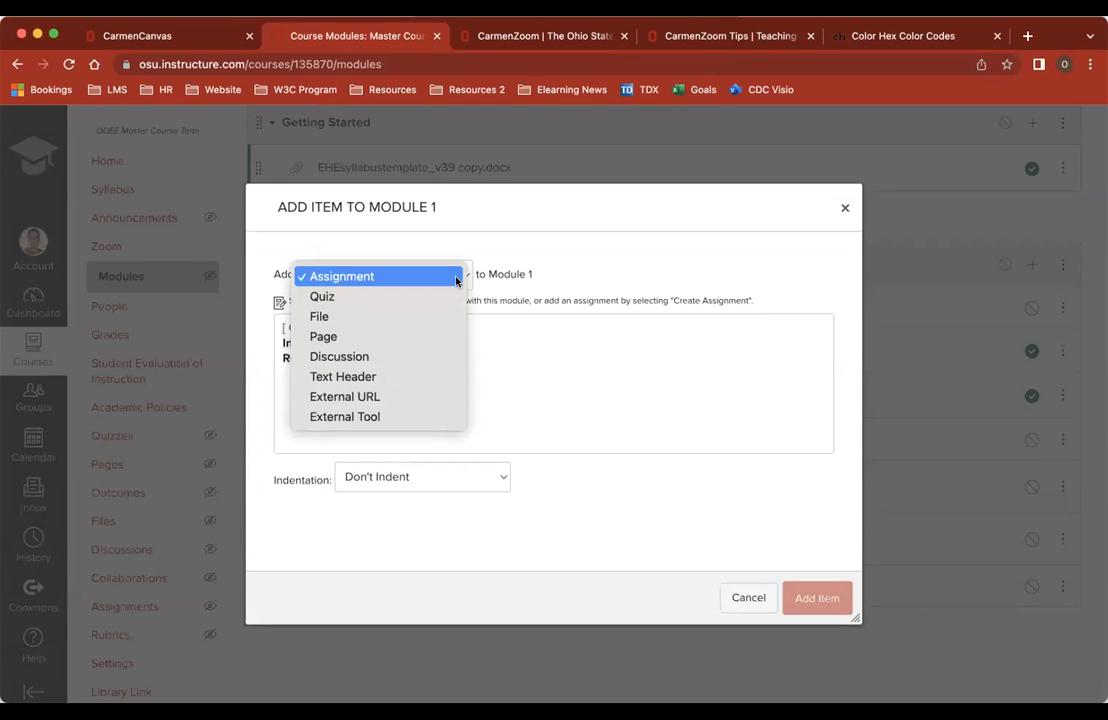
left_click(451, 295)
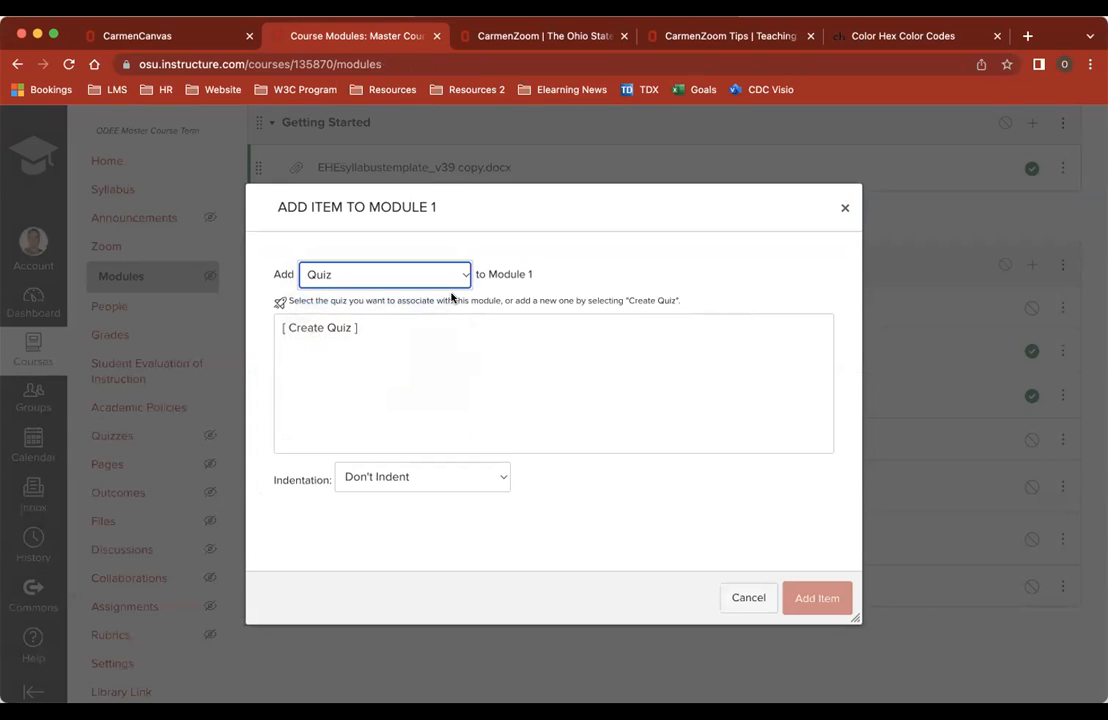
left_click(341, 328)
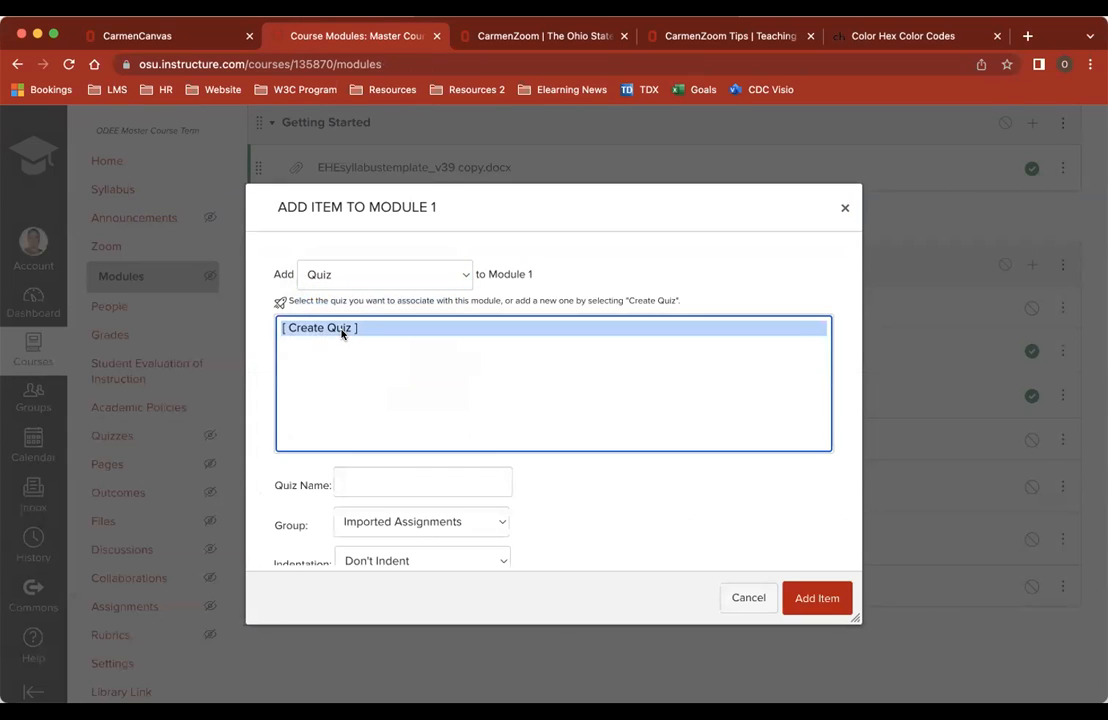
left_click(379, 483)
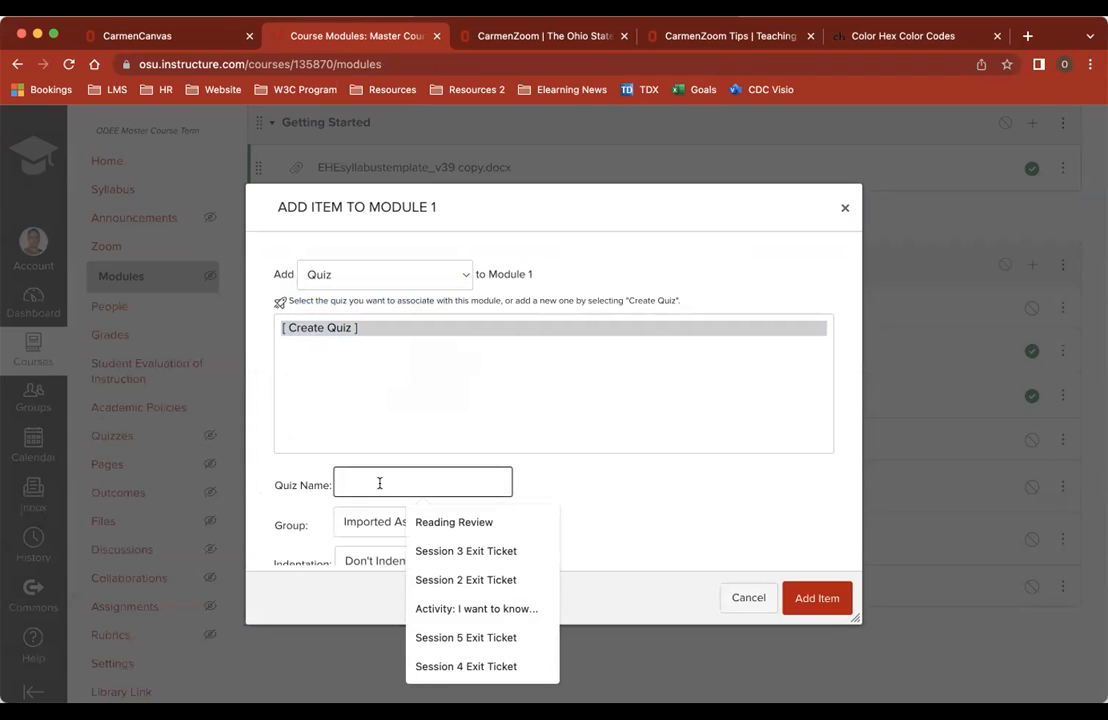
type("Reading Review")
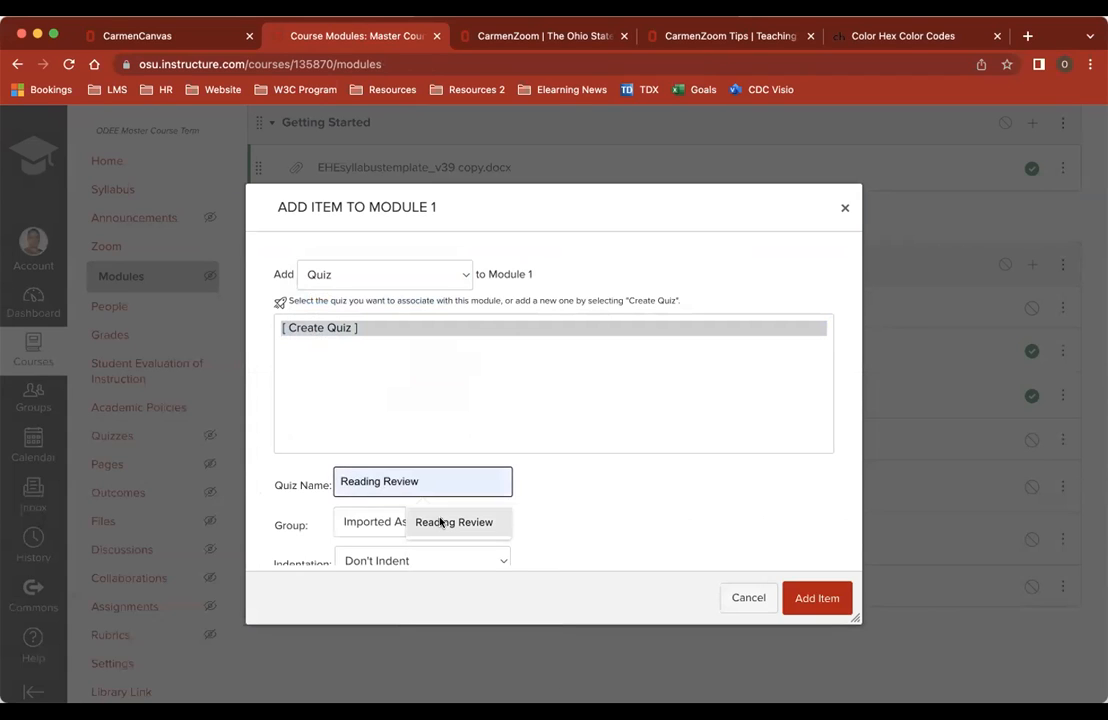
left_click(445, 522)
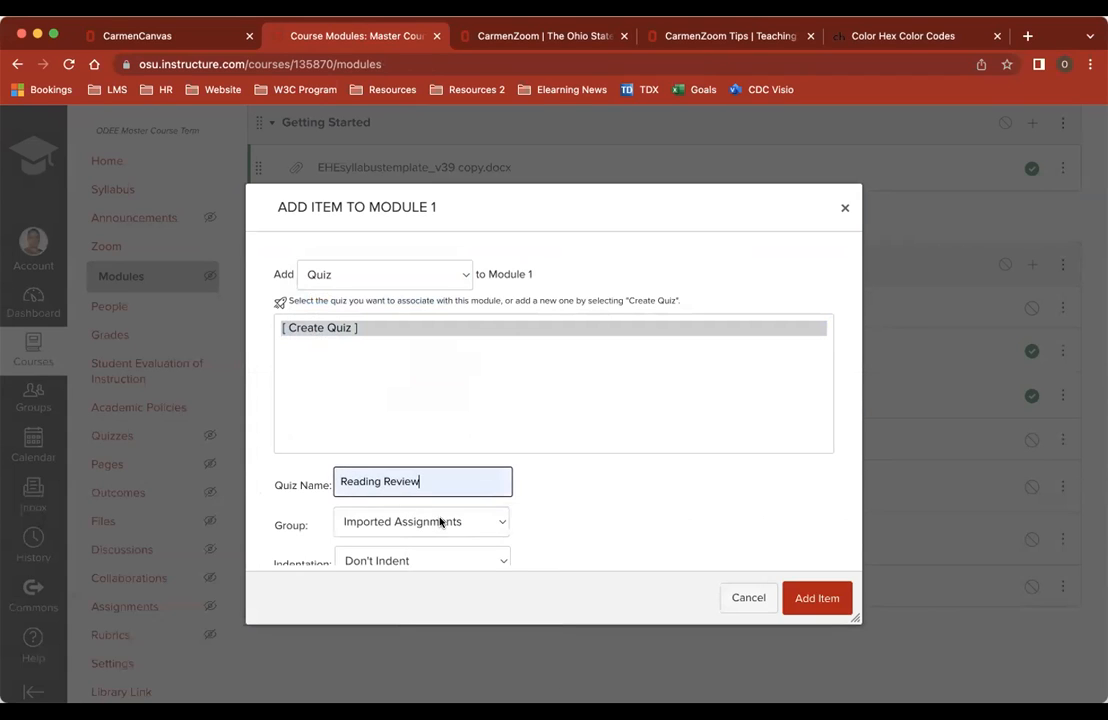
Assign the new quiz to the Readings group, indent it 1 level, and add it to Module 1
scroll(514, 474, "down", 1)
left_click(492, 476)
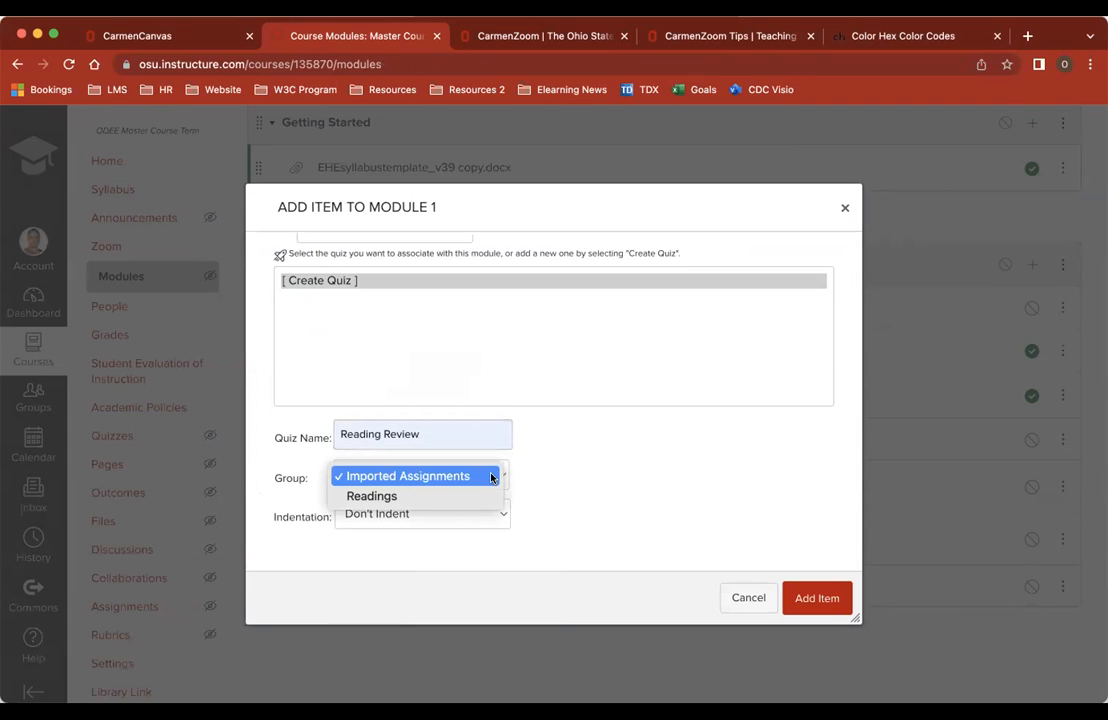
left_click(483, 496)
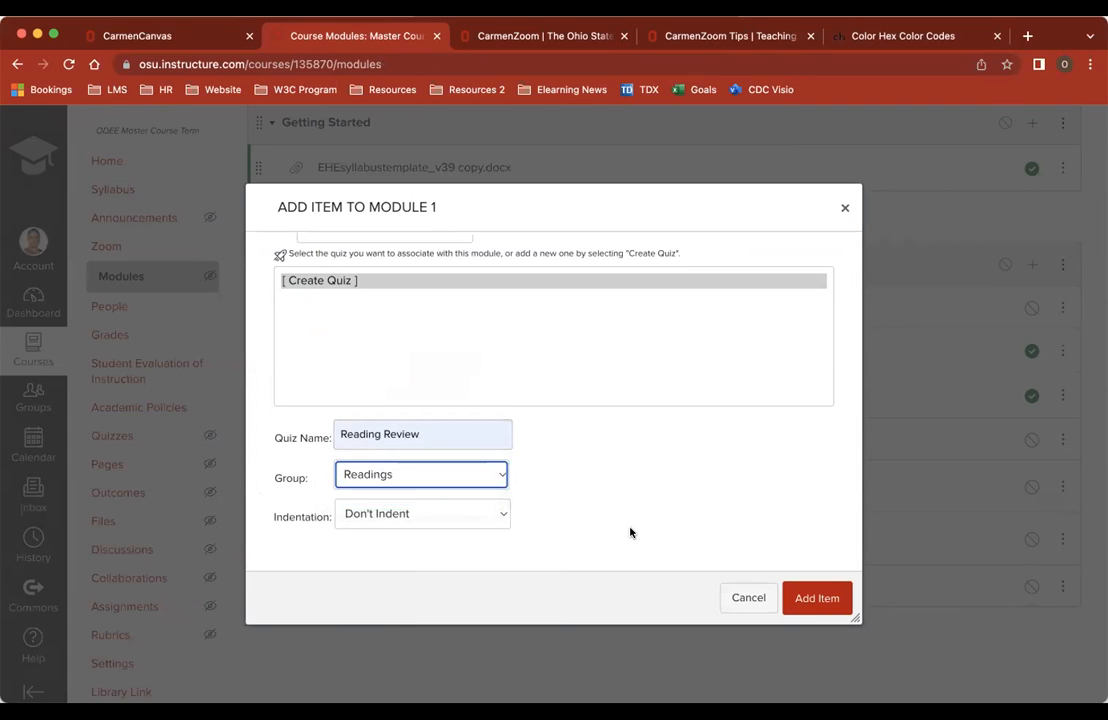
left_click(502, 514)
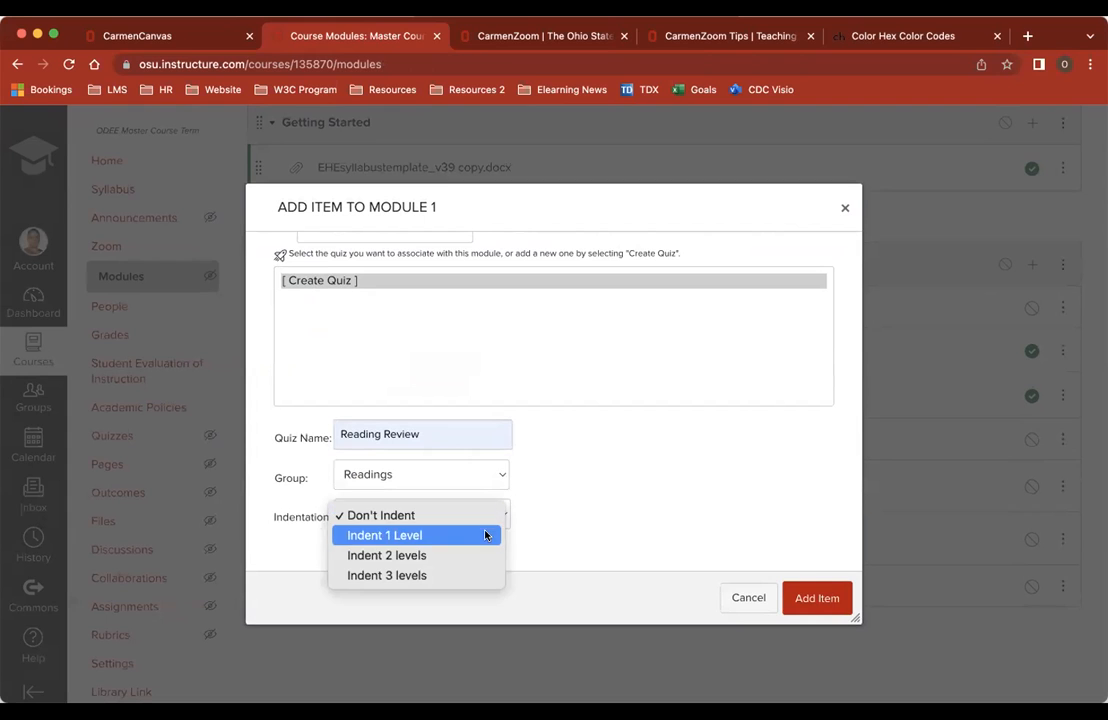
left_click(487, 534)
left_click(815, 598)
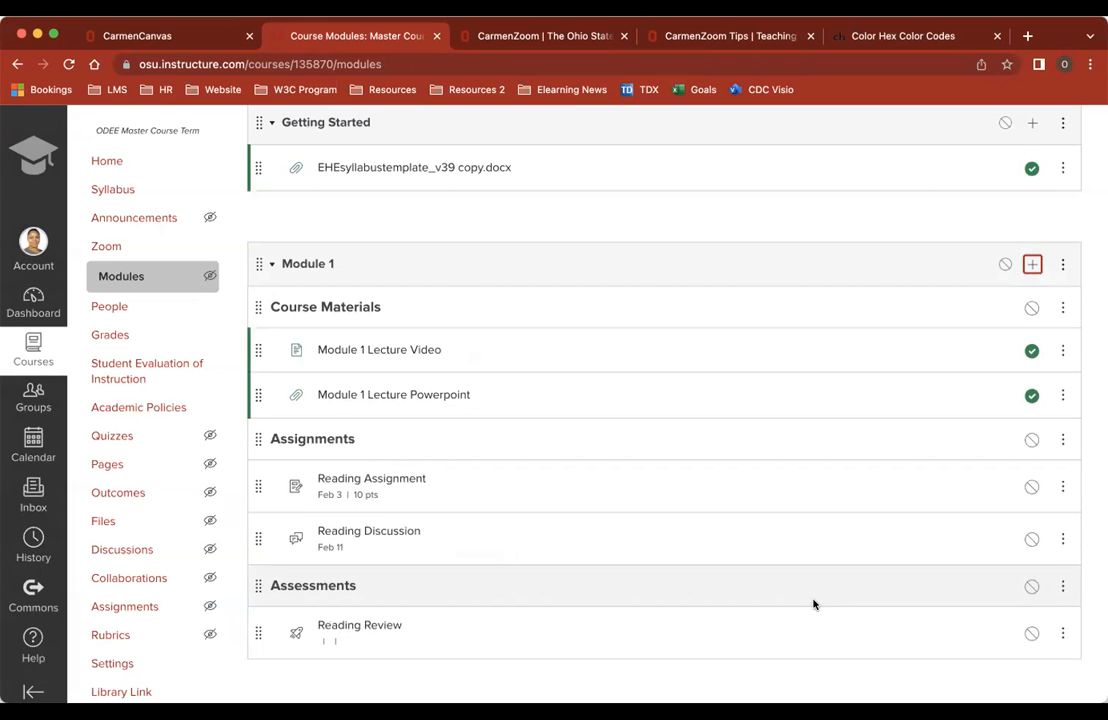
Open the Reading Review quiz from Module 1, check its current settings, and open it for editing
scroll(510, 566, "down", 1)
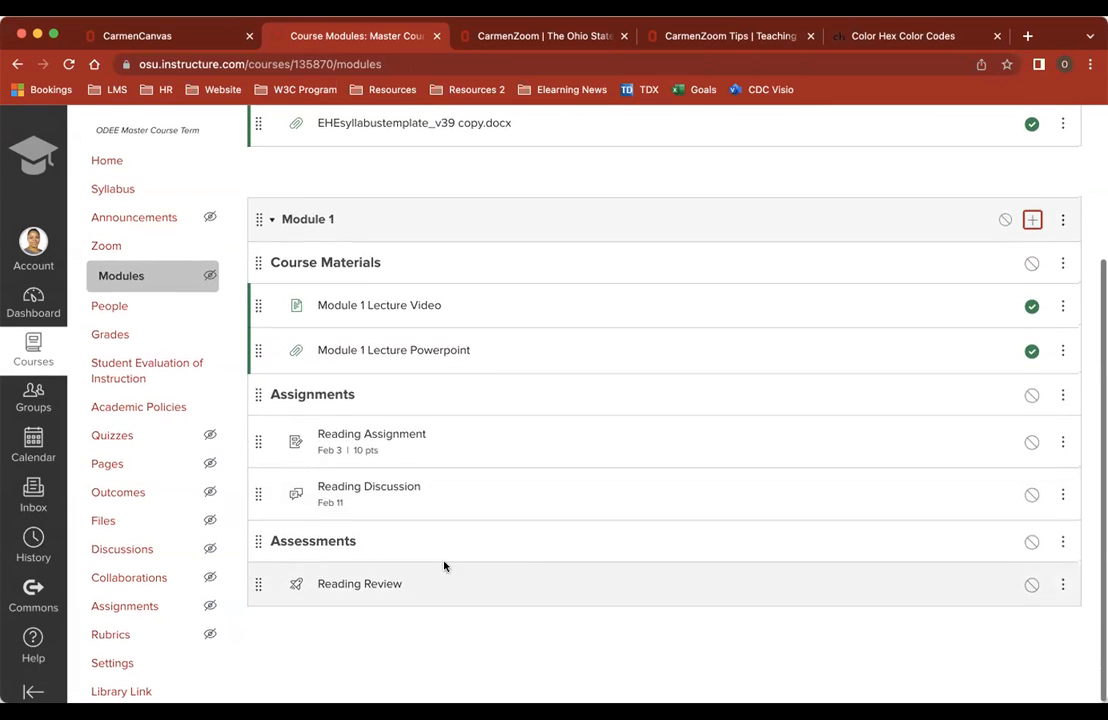
left_click(360, 585)
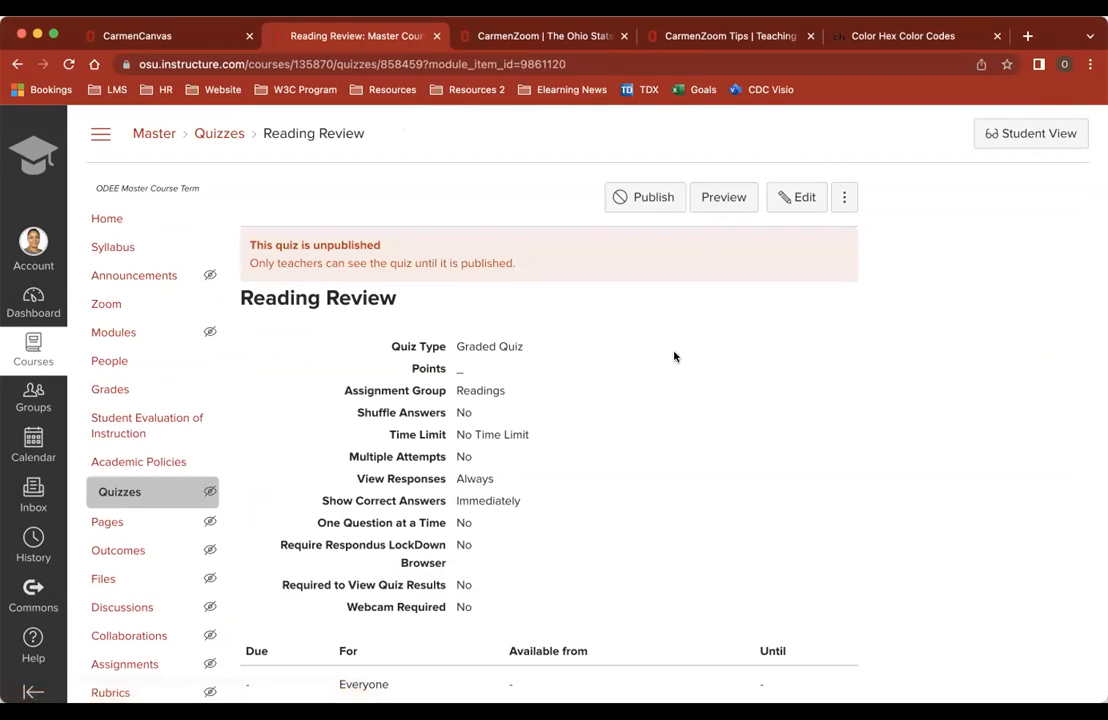
scroll(674, 357, "down", 1)
scroll(674, 357, "down", 1)
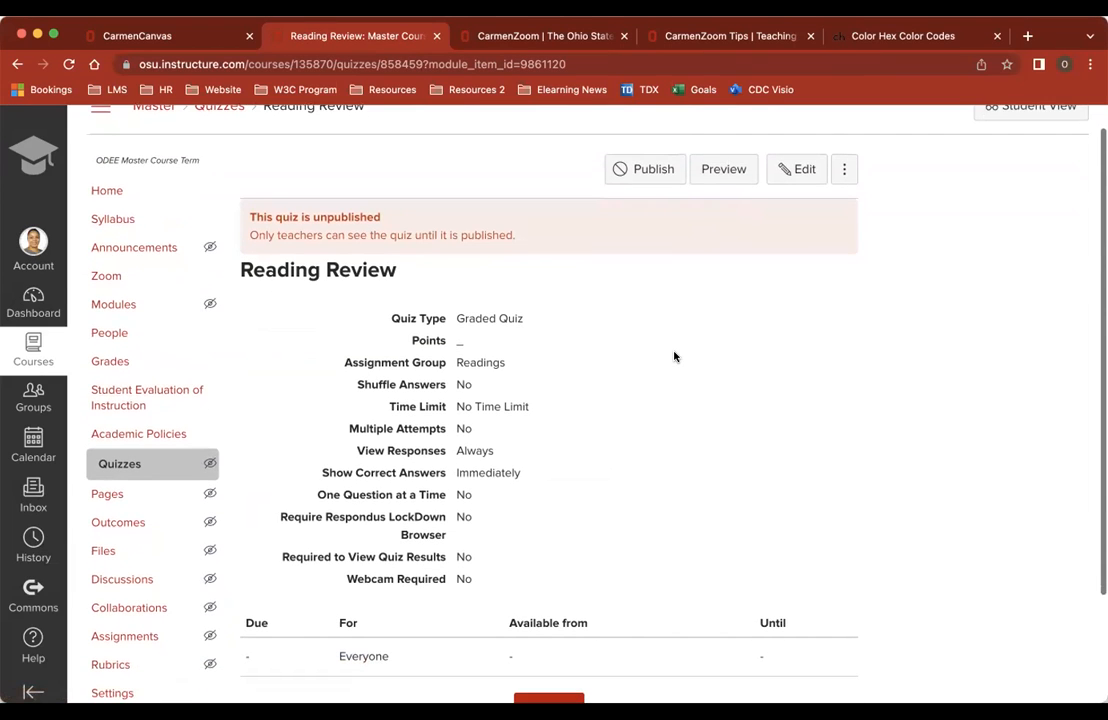
left_click(797, 169)
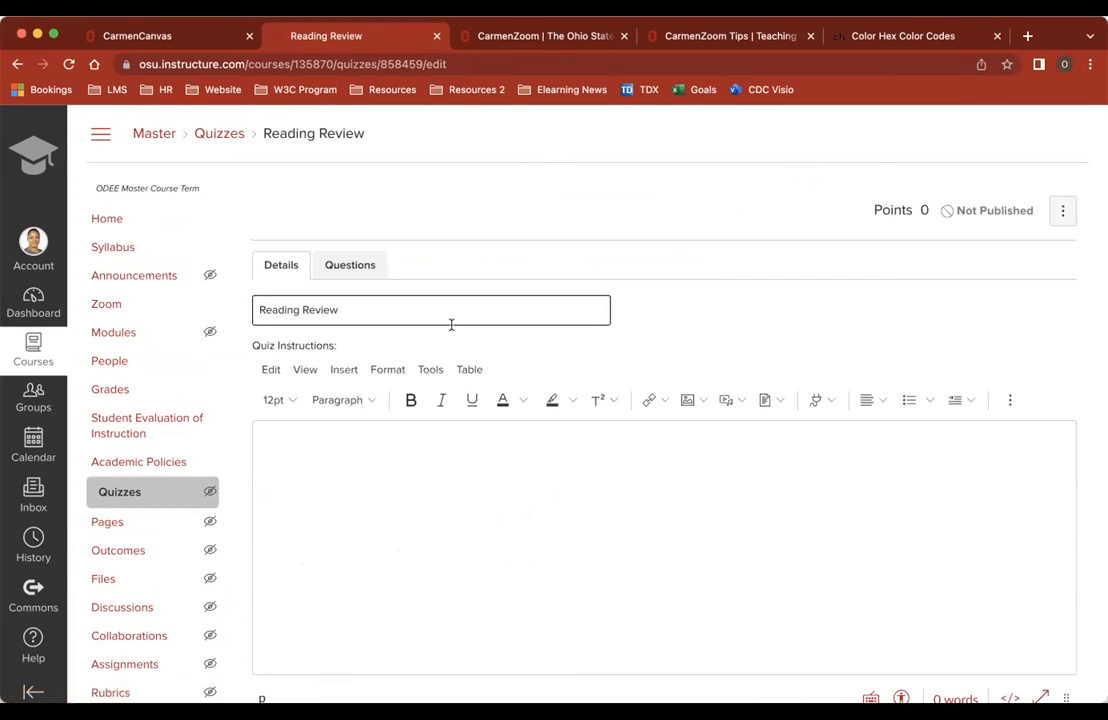
Enter "Set expectations" as the Reading Review quiz instructions
left_click(422, 469)
type("Set")
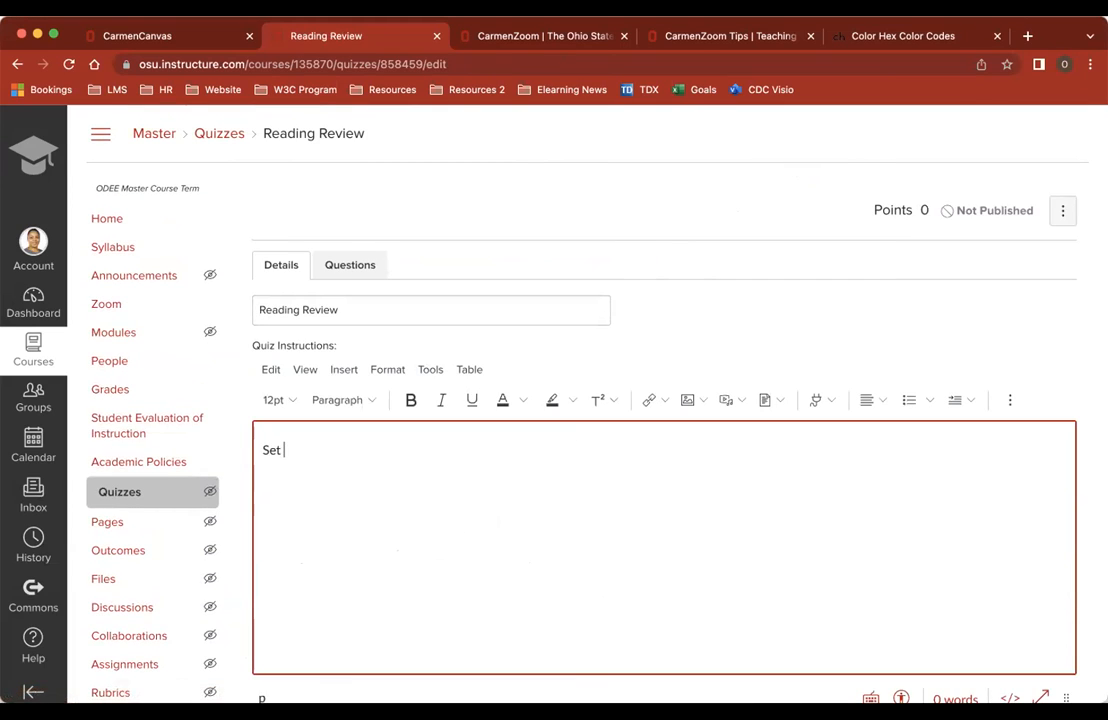
type(" expectations")
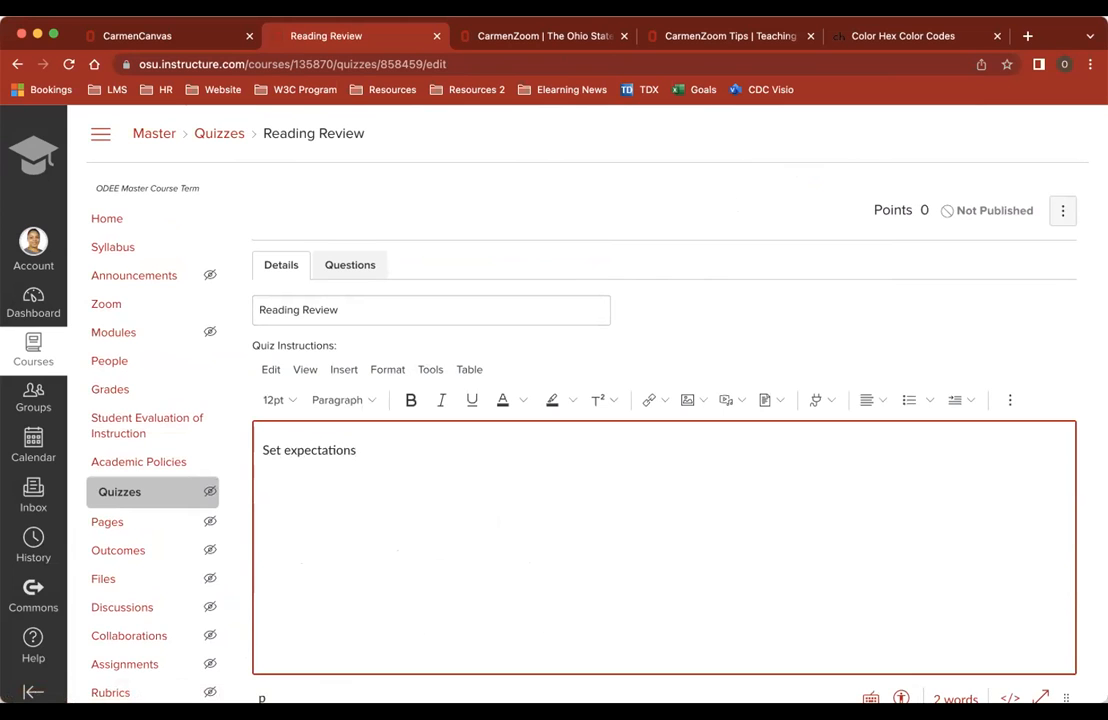
Review the Reading Review quiz's assignment group, available quiz types, and answer and attempt options
scroll(509, 490, "down", 4)
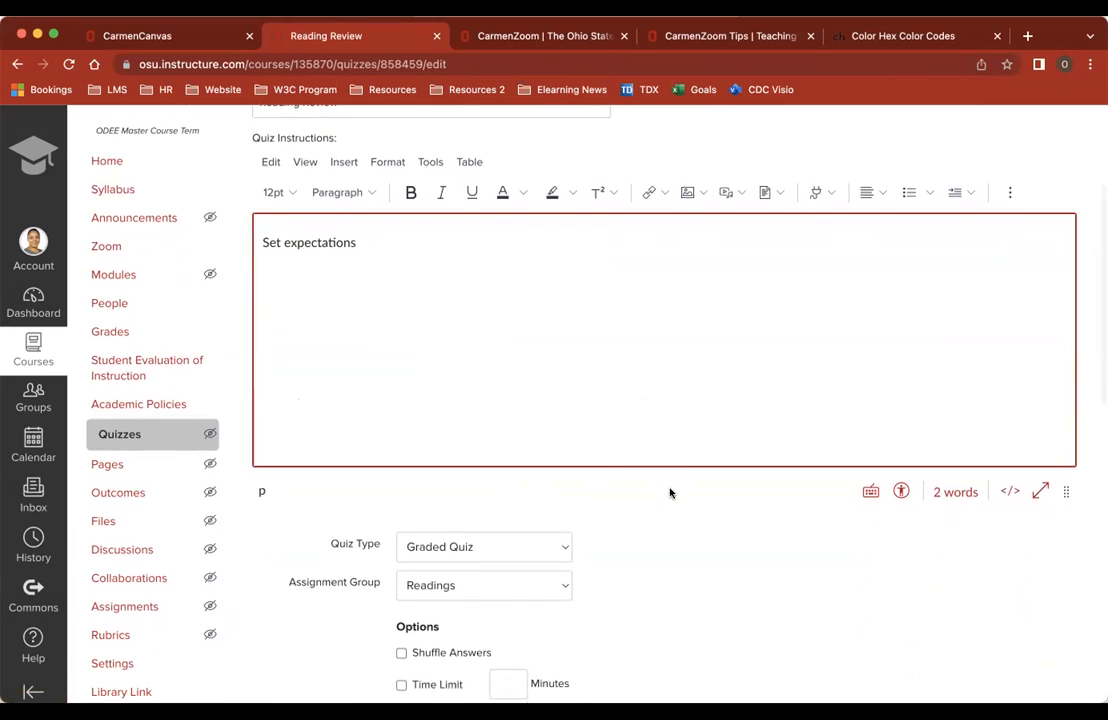
scroll(670, 490, "down", 2)
scroll(670, 492, "down", 3)
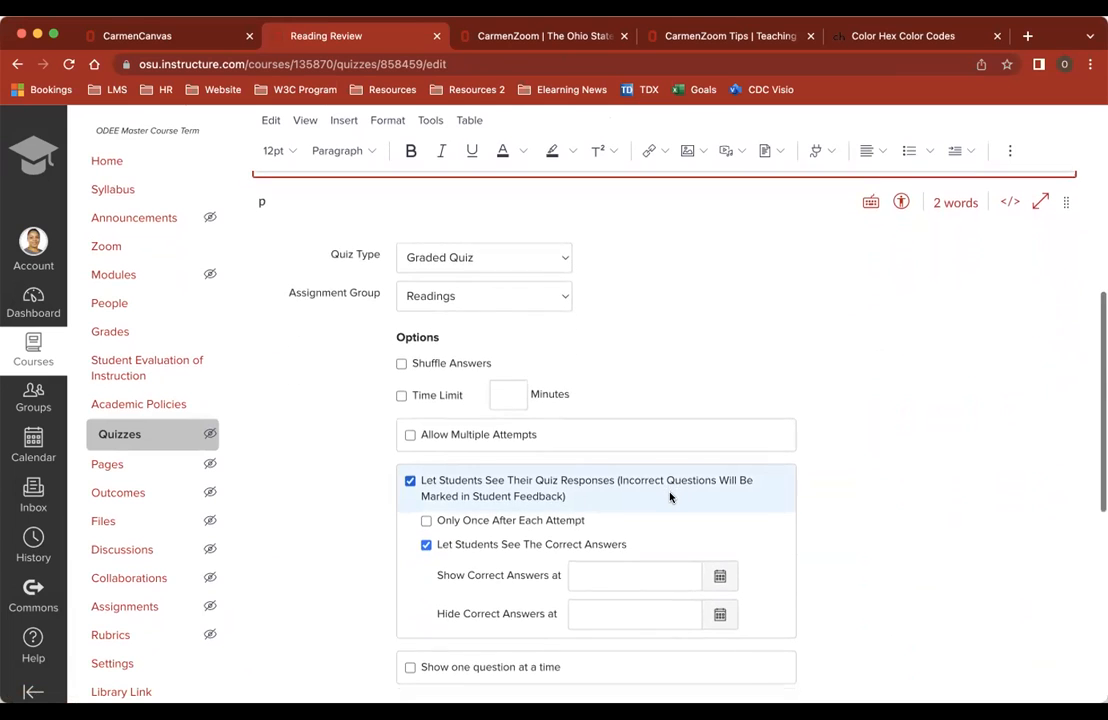
scroll(670, 495, "down", 1)
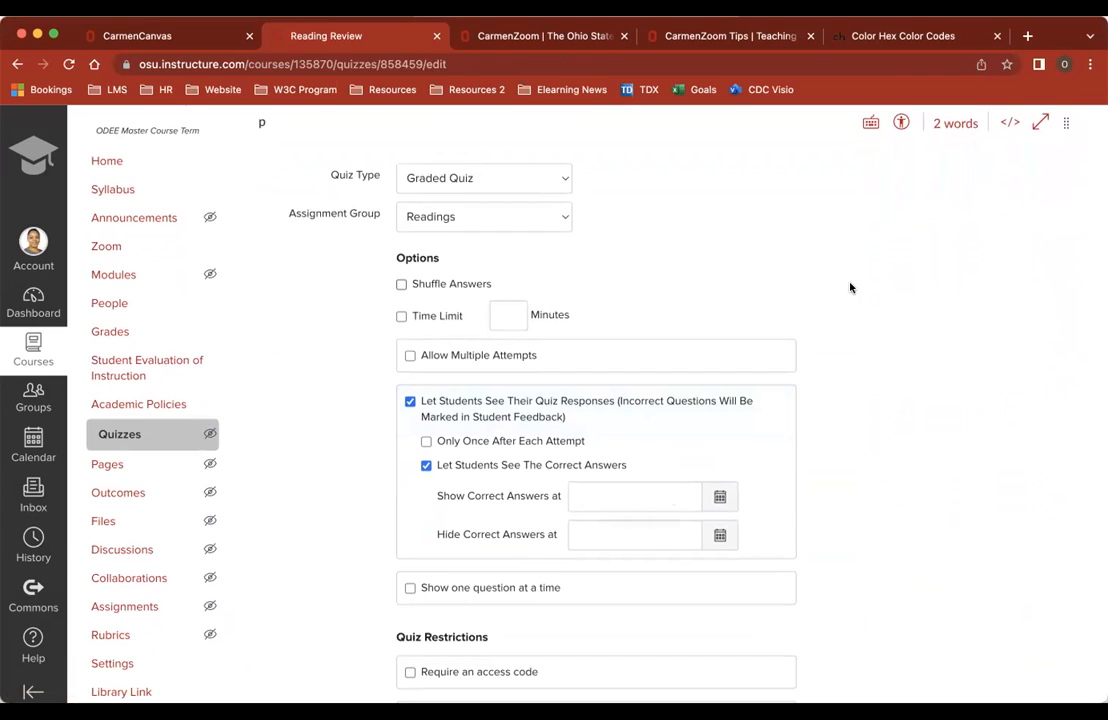
left_click(484, 186)
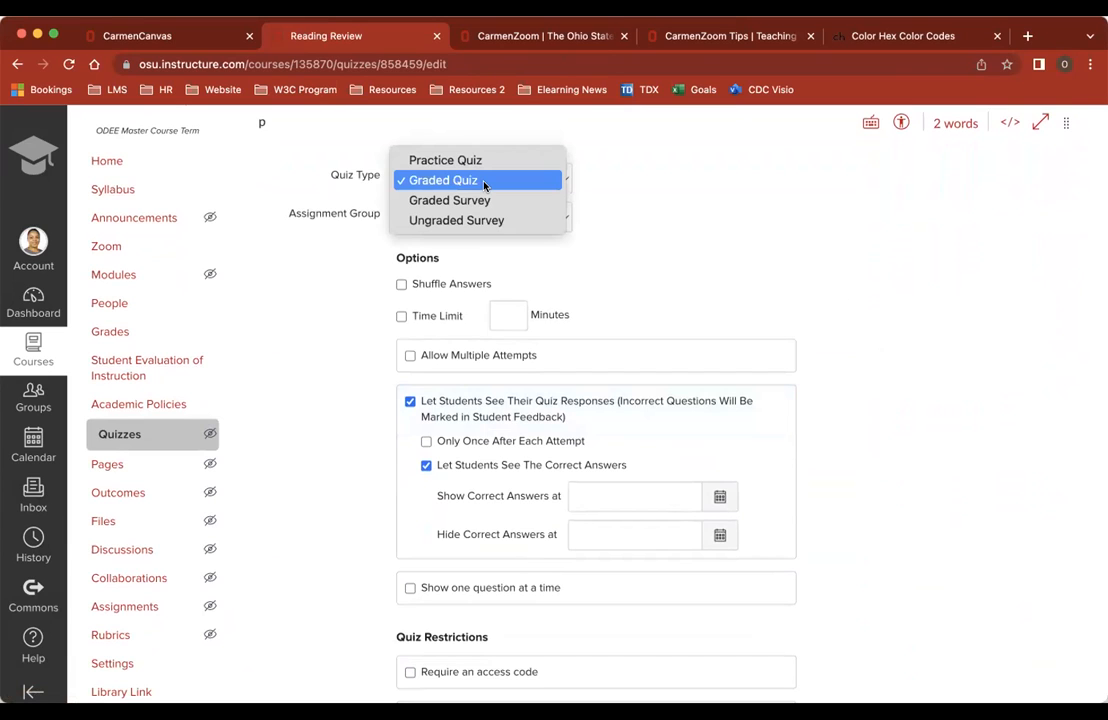
left_click(631, 255)
scroll(631, 255, "down", 3)
scroll(475, 245, "down", 5)
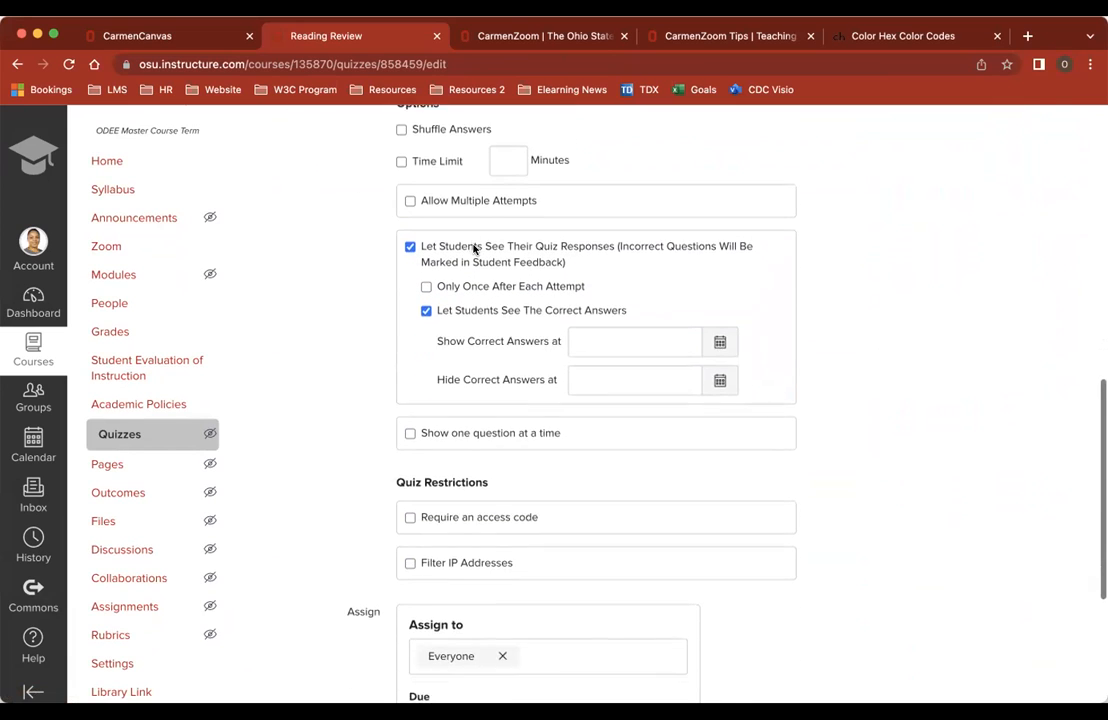
Set the quiz's due date to Feb 14, 2023 for everyone and save the quiz without publishing it
scroll(475, 245, "down", 3)
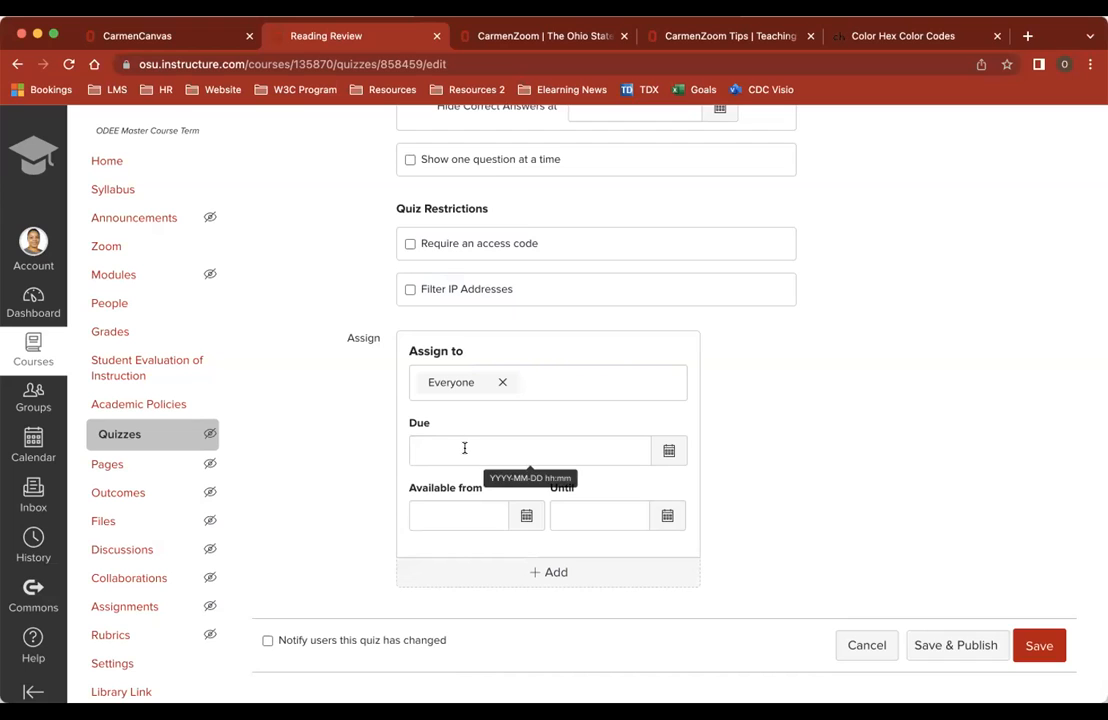
left_click(668, 451)
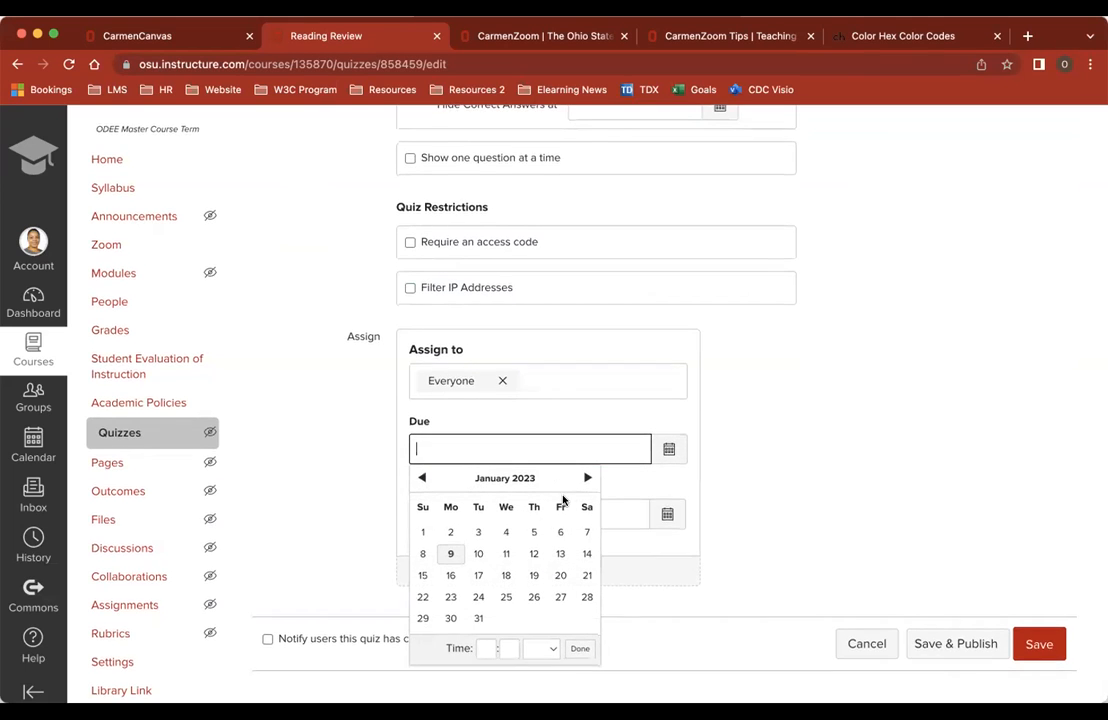
left_click(587, 481)
left_click(587, 481)
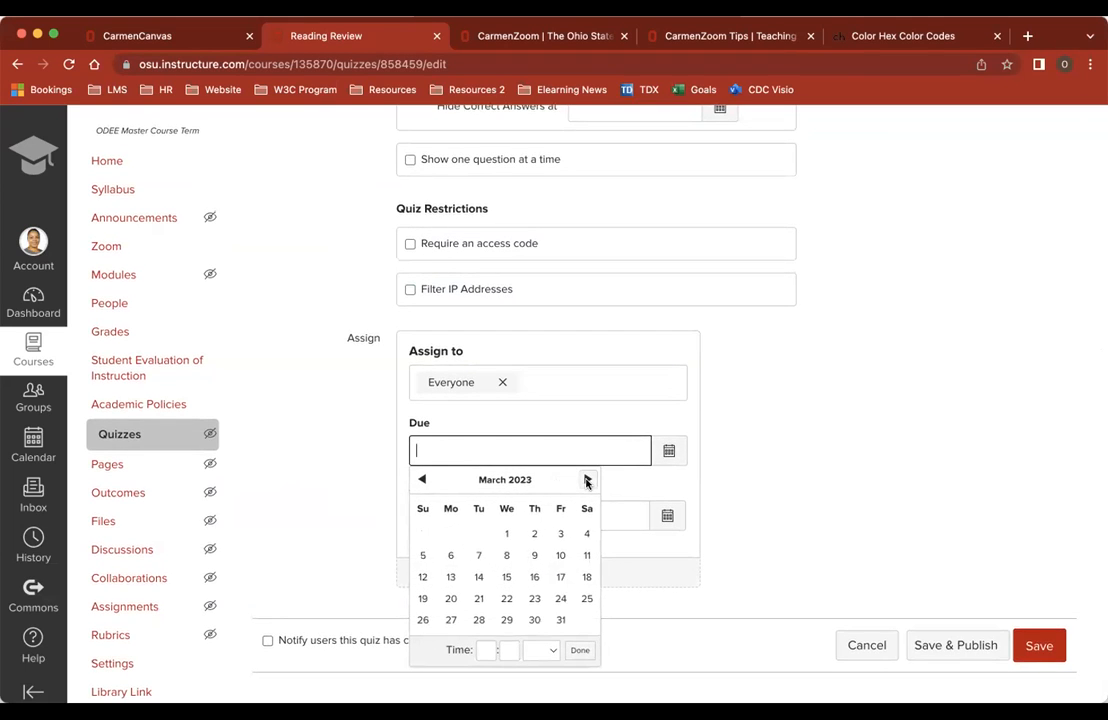
left_click(421, 481)
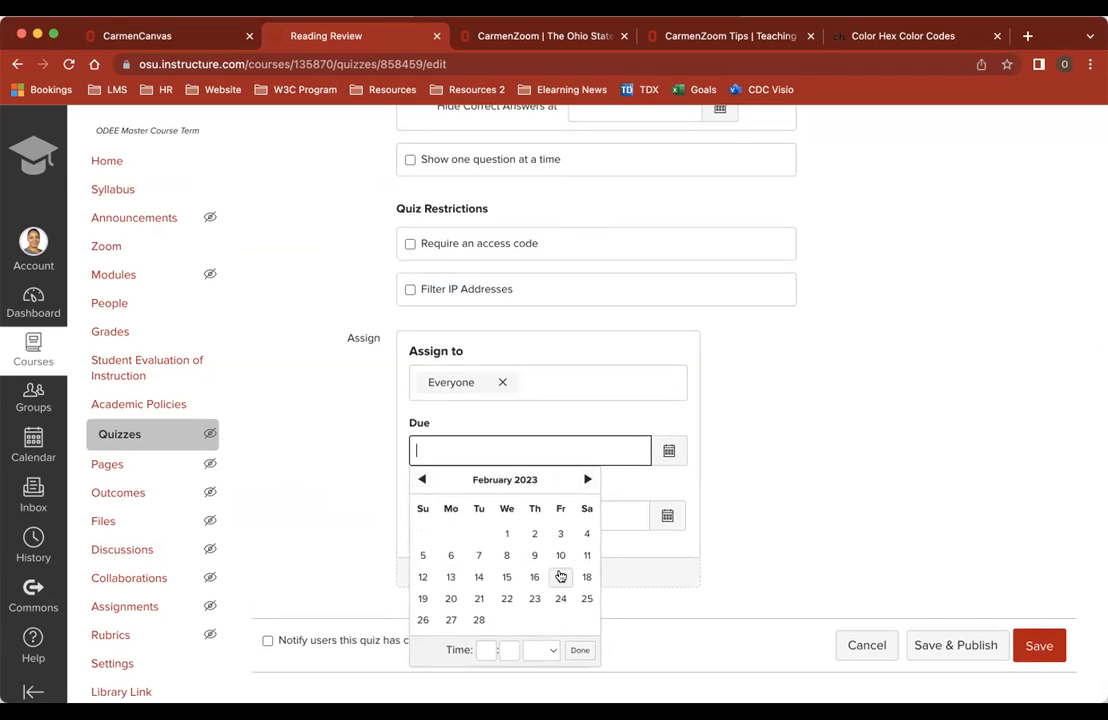
left_click(479, 577)
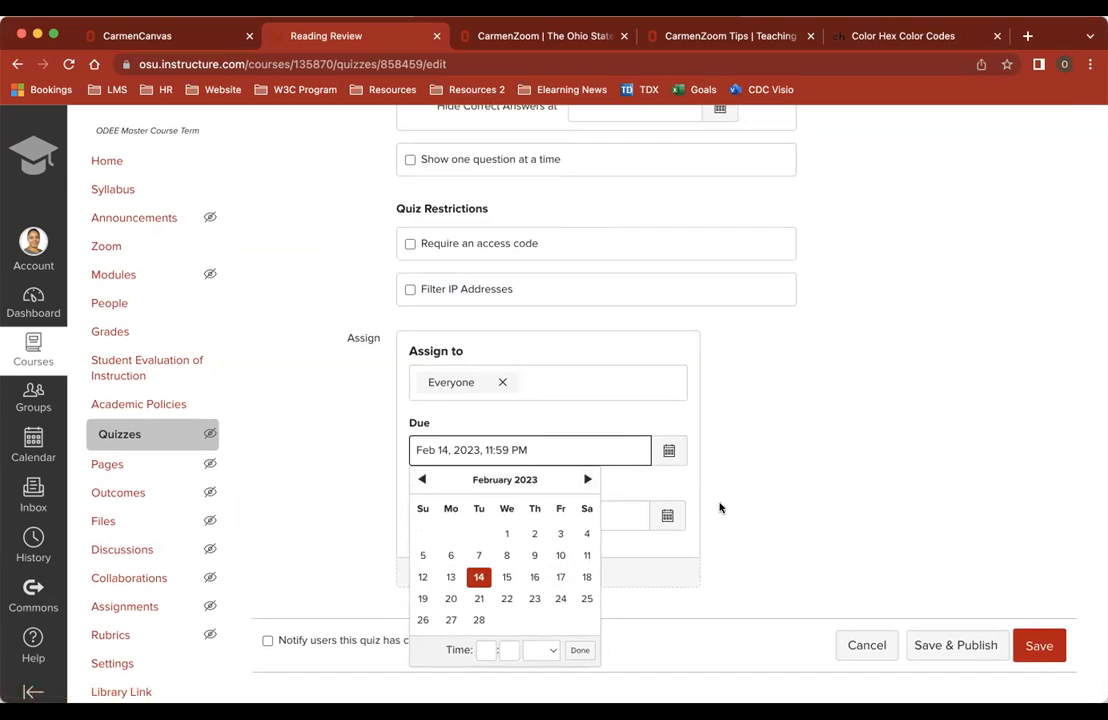
left_click(727, 461)
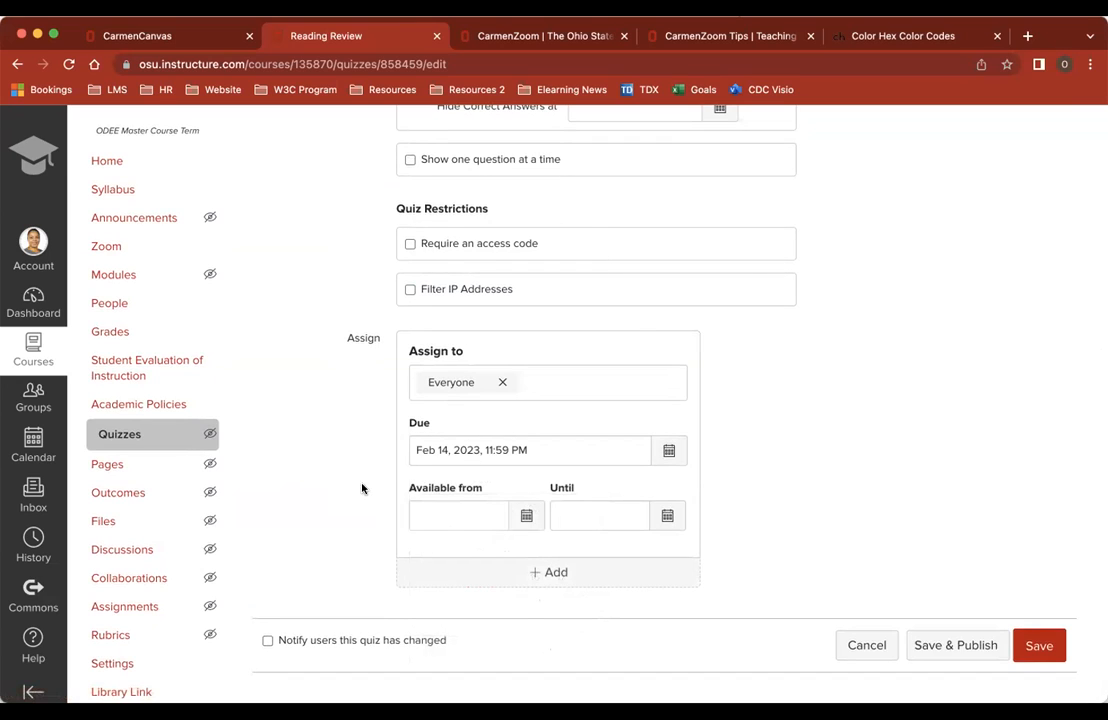
left_click(1030, 647)
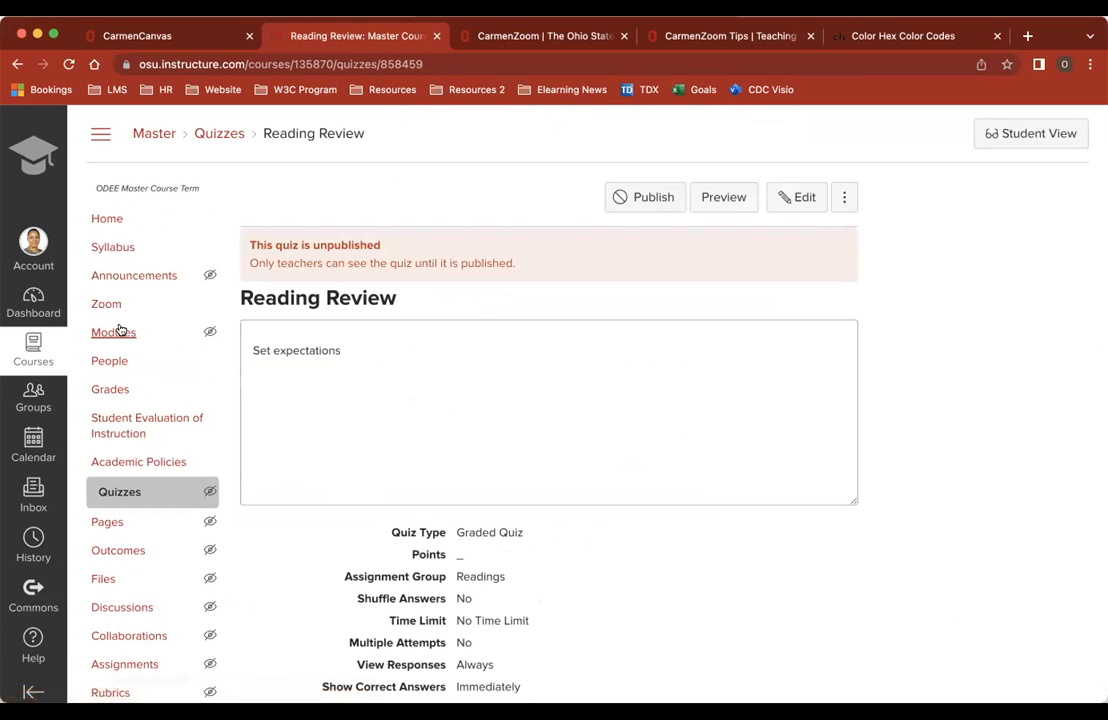
Return to the course's Modules page and look over the items in Module 1
left_click(121, 330)
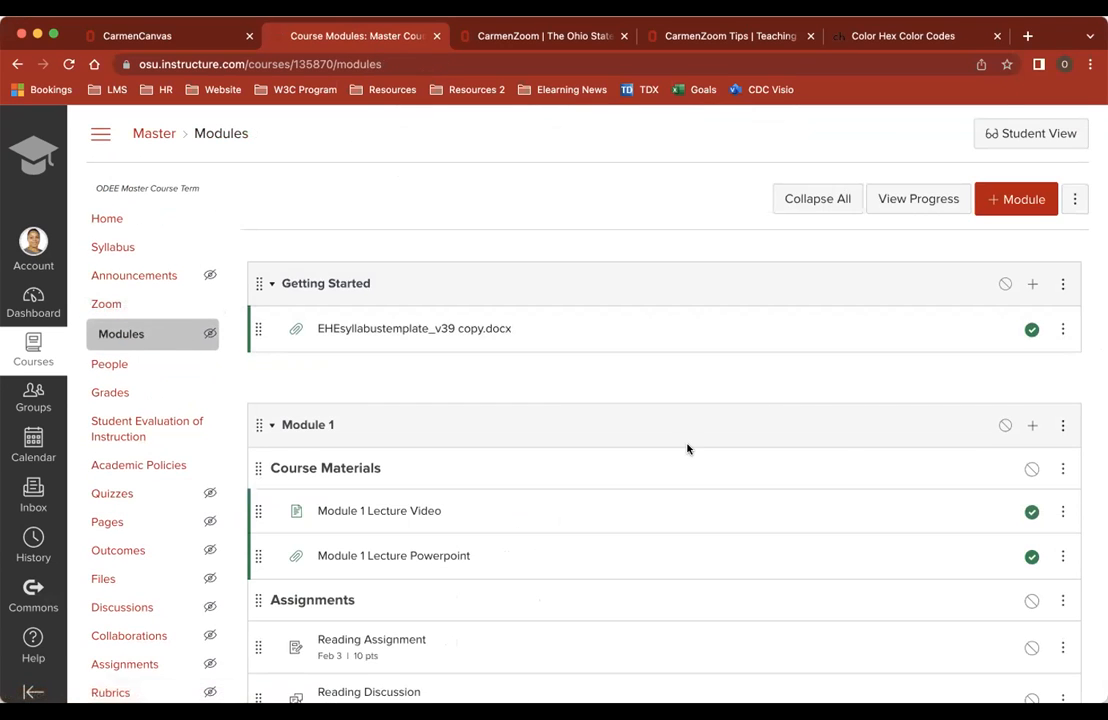
scroll(687, 449, "down", 2)
scroll(687, 449, "down", 2)
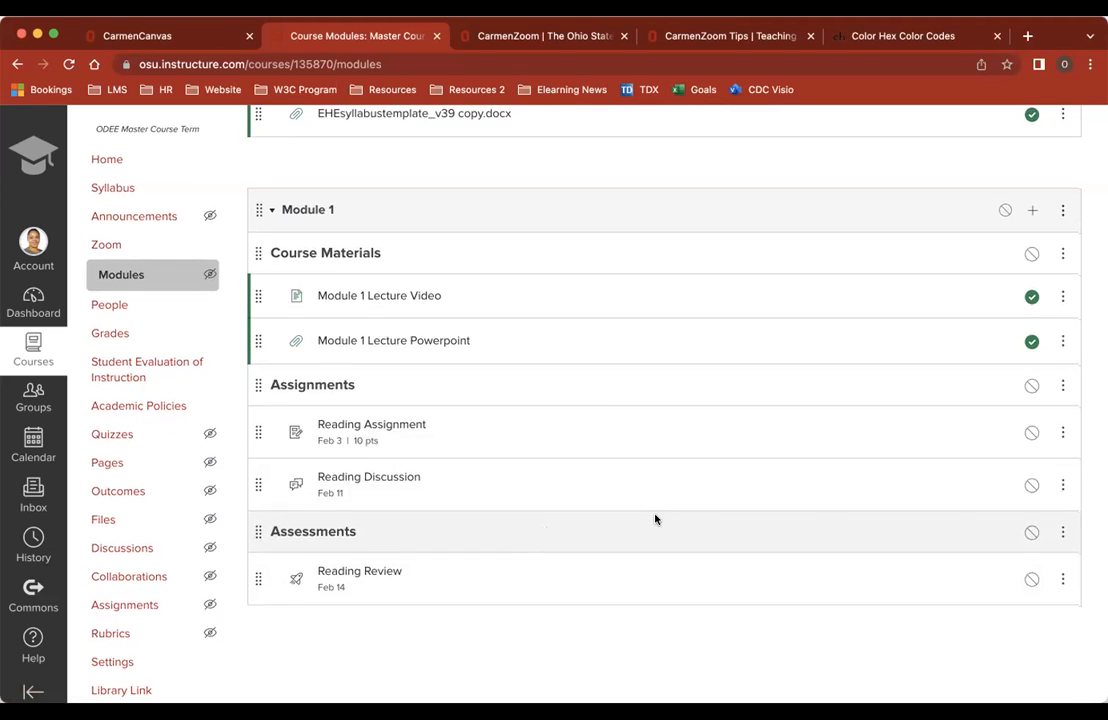
Start adding a new module to the course and name it "Module 2"
scroll(1056, 198, "up", 4)
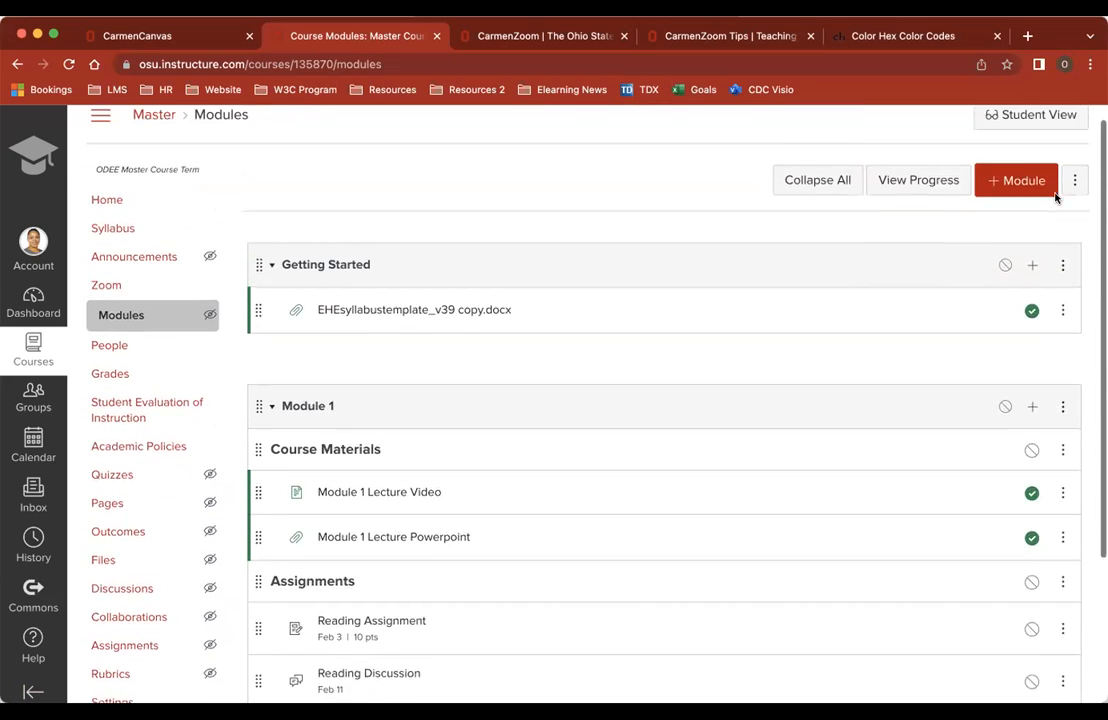
left_click(1012, 198)
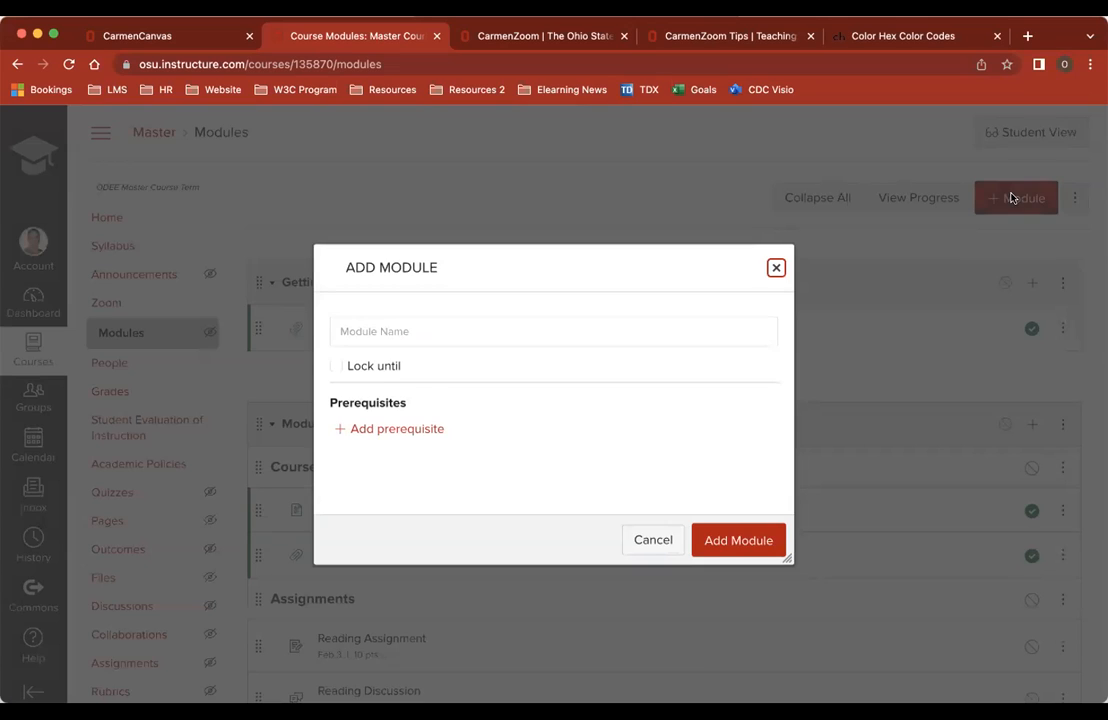
left_click(744, 325)
type("Module 2")
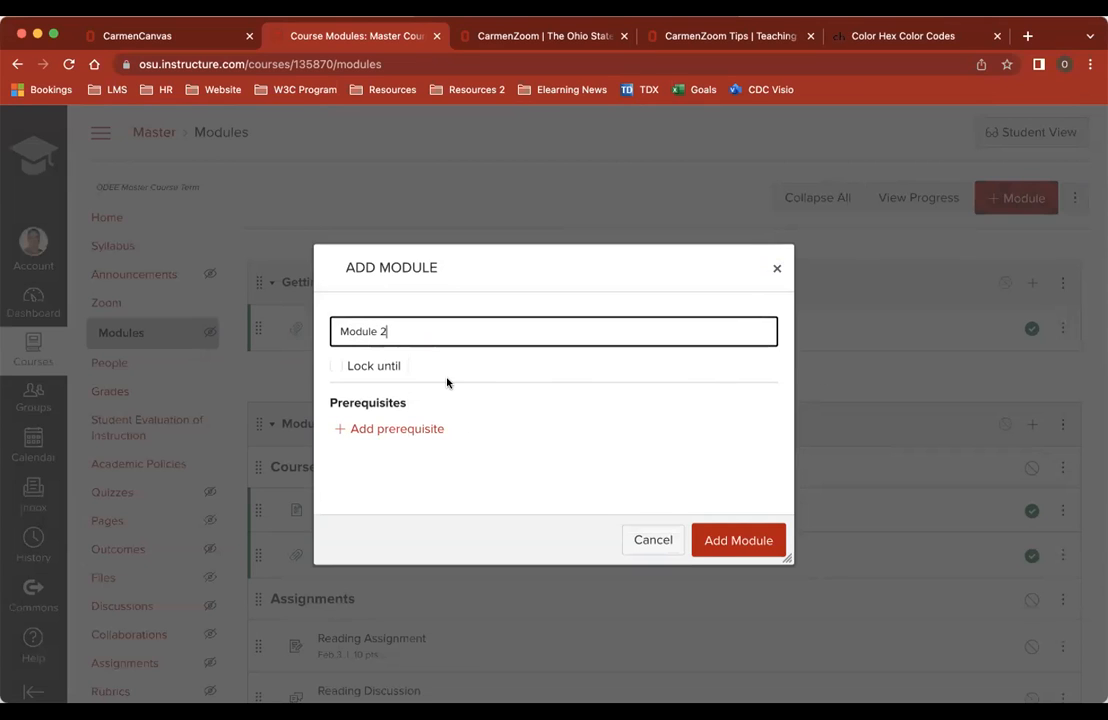
Lock the new module until Feb 15, 2023
left_click(336, 366)
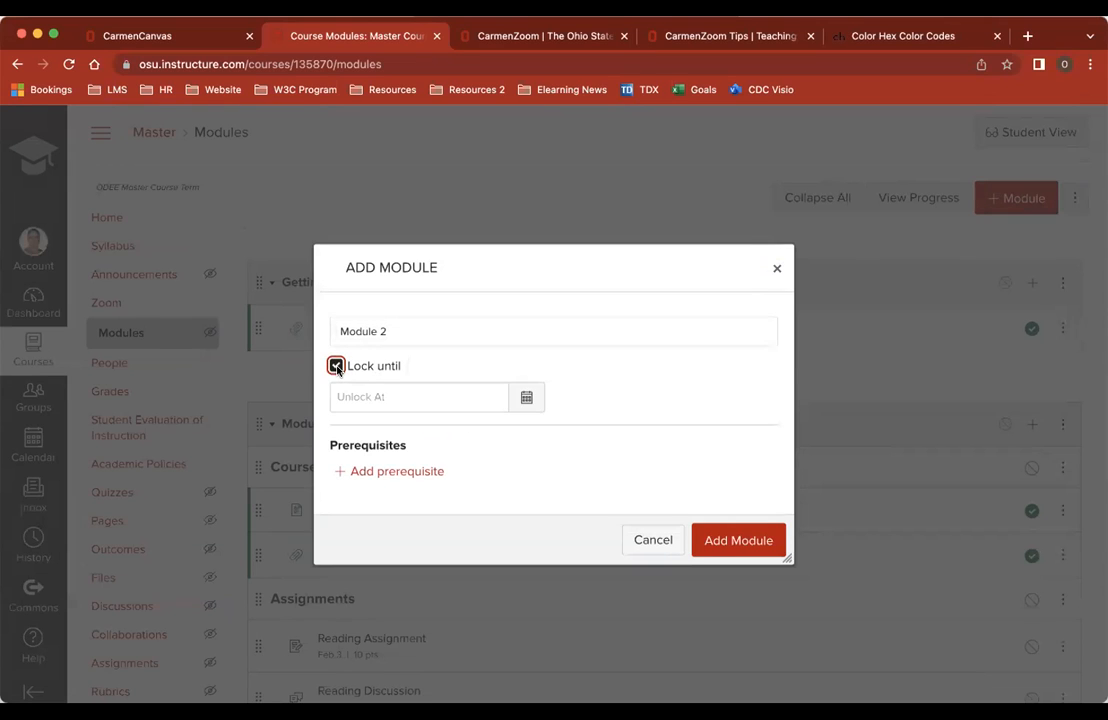
left_click(528, 399)
left_click(507, 426)
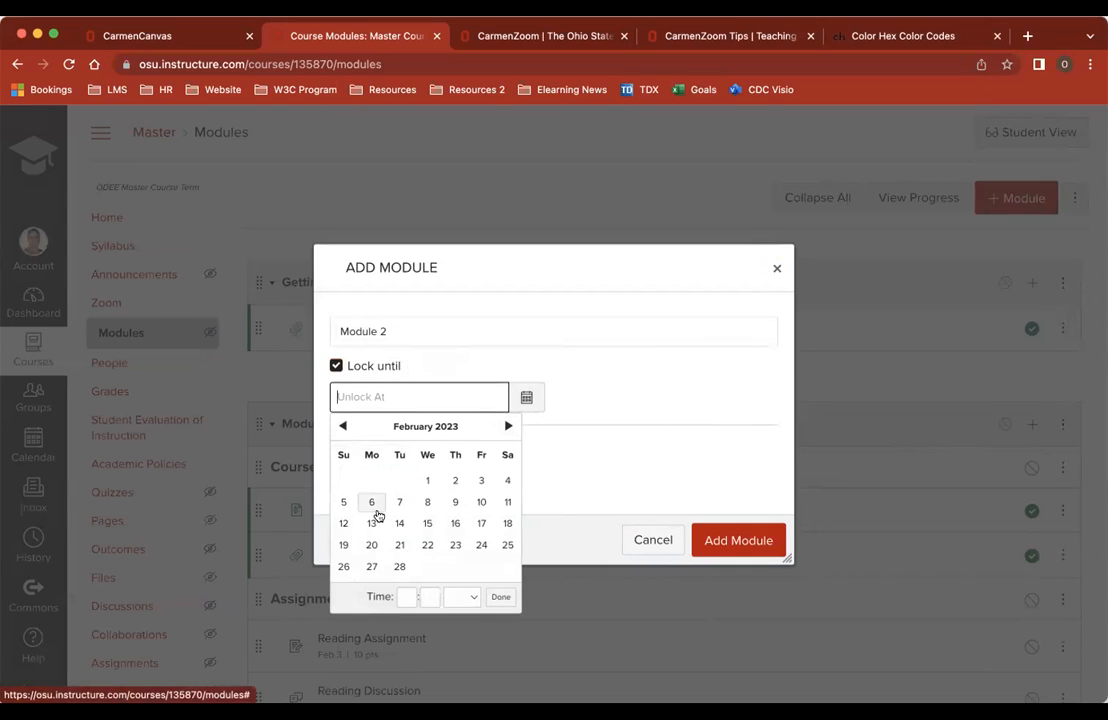
left_click(427, 523)
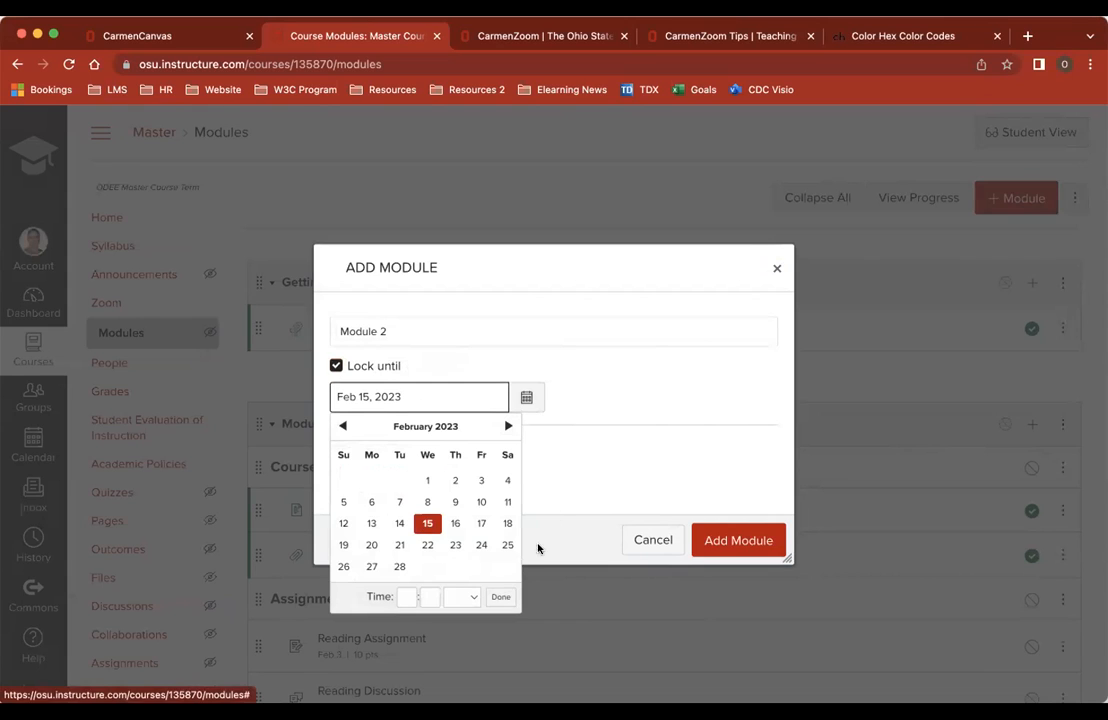
Set the module's unlock time to 1:00 PM and confirm the unlock date
left_click(405, 596)
scroll(566, 528, "down", 2)
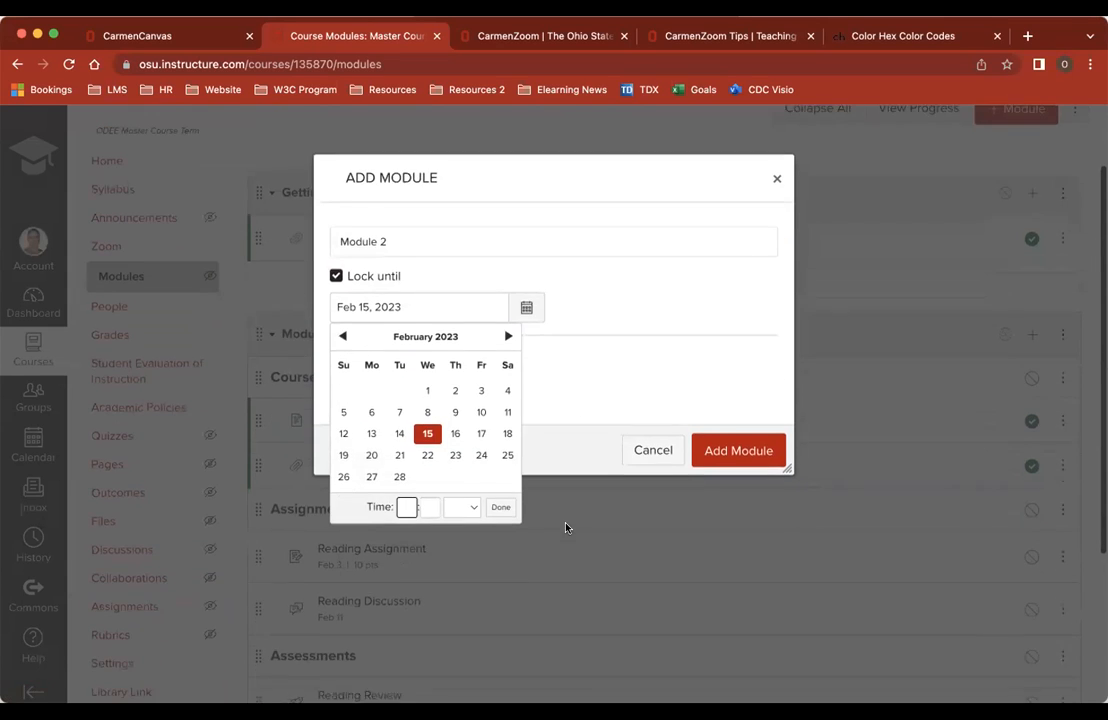
type("12")
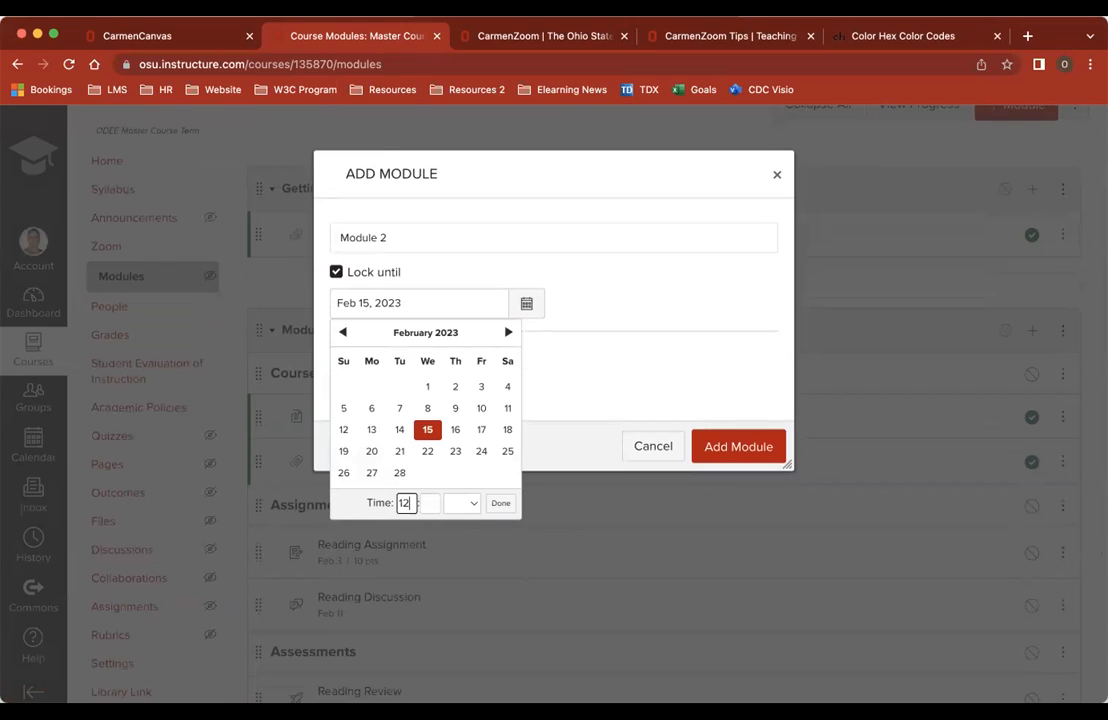
key("BackSpace")
key("BackSpace")
type("01")
key("Tab")
left_click(501, 503)
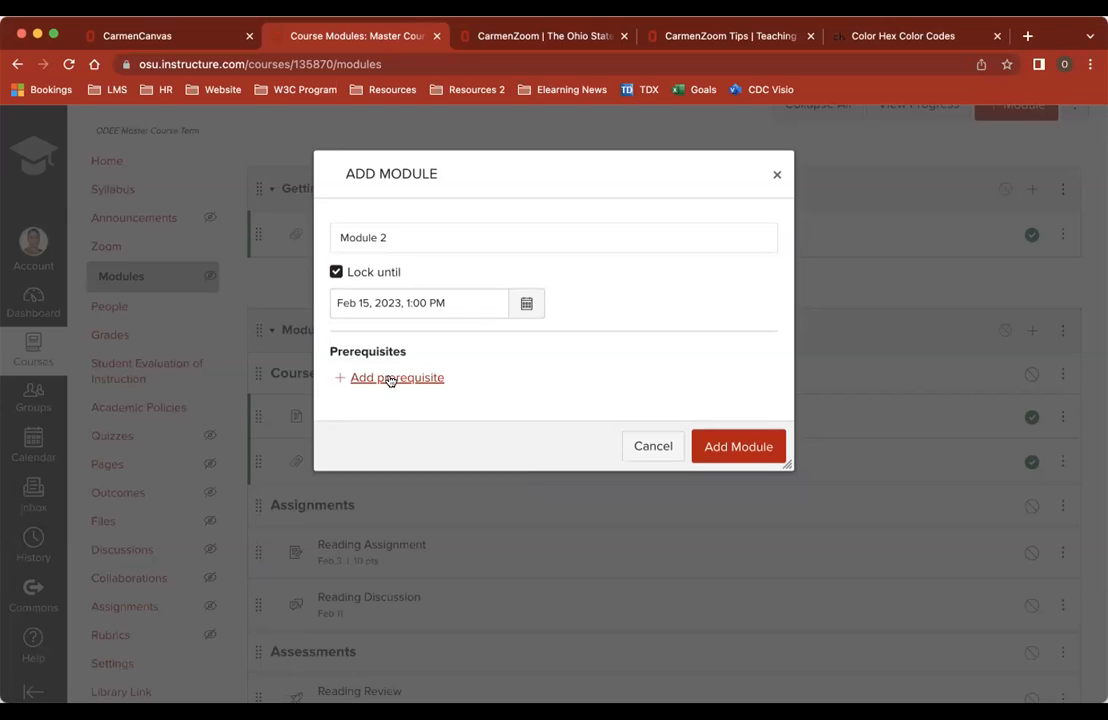
Add Module 1 as a prerequisite for the new module
left_click(392, 377)
left_click(482, 383)
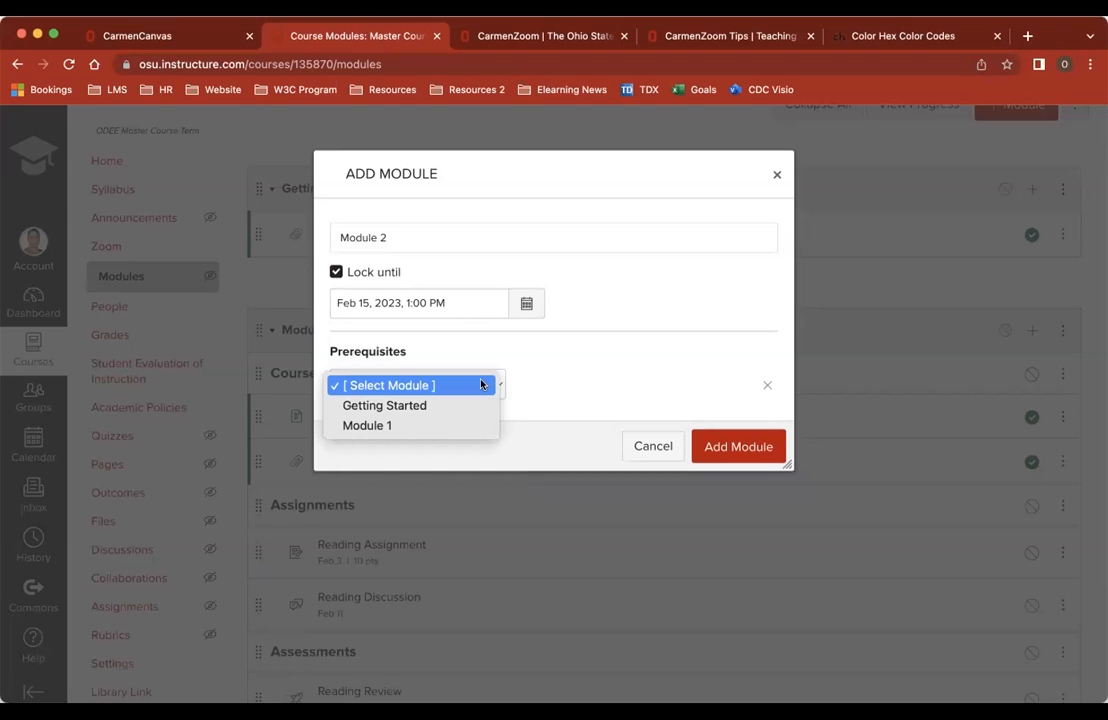
left_click(440, 427)
scroll(579, 384, "down", 1)
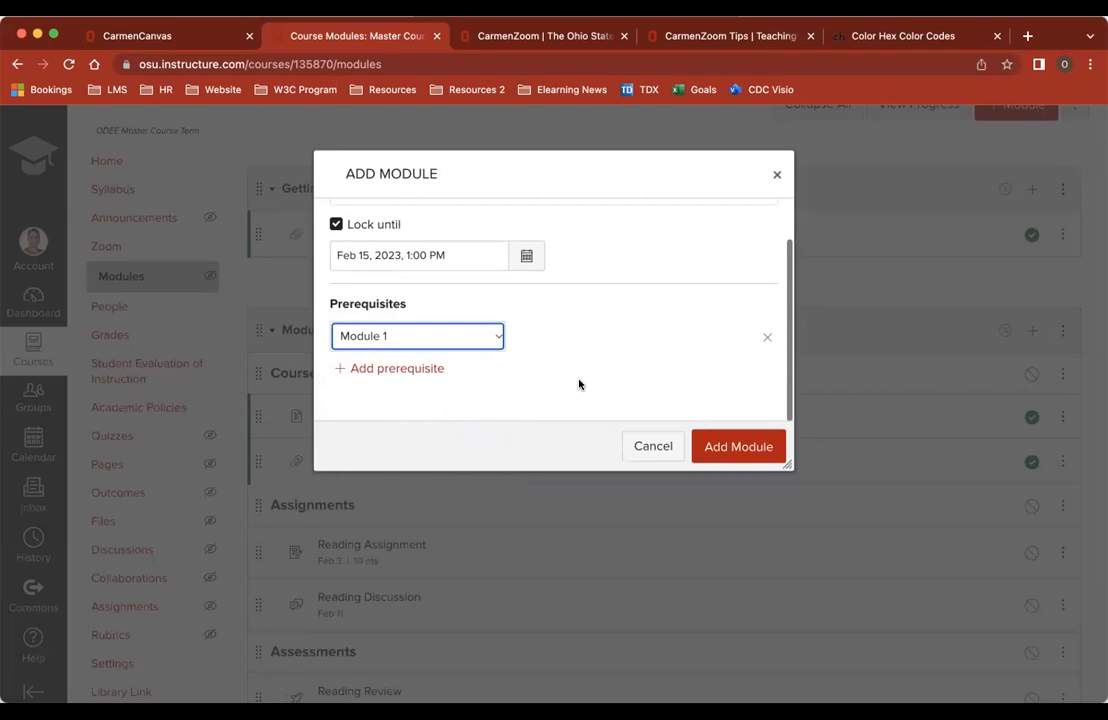
left_click(395, 369)
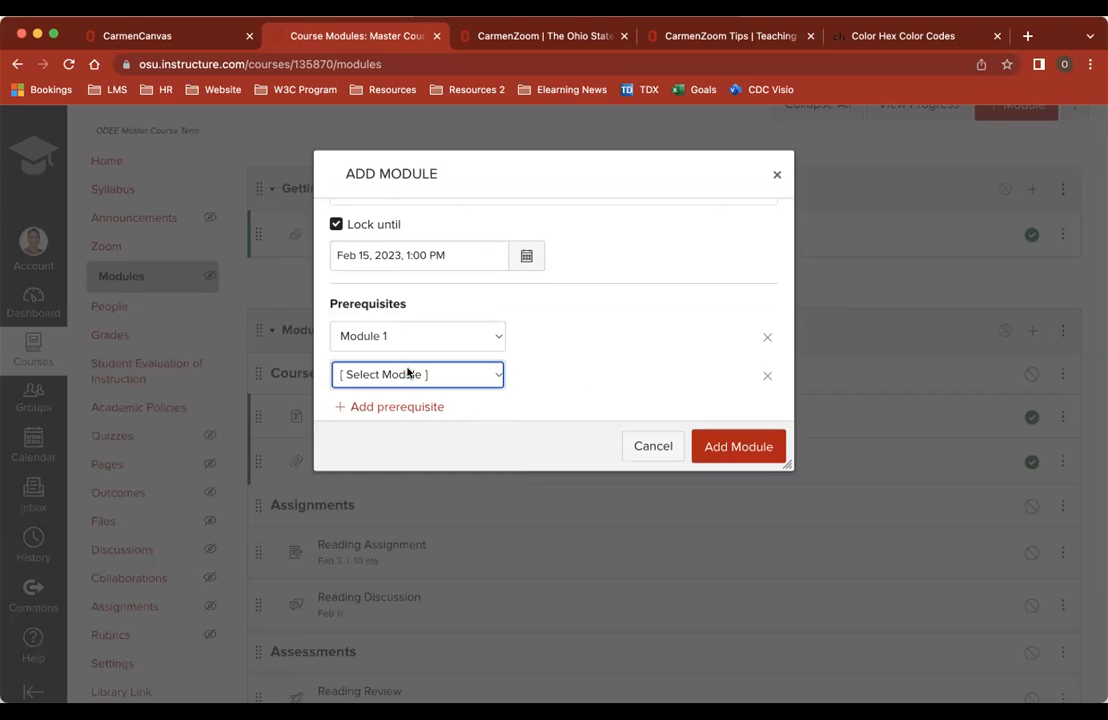
left_click(492, 375)
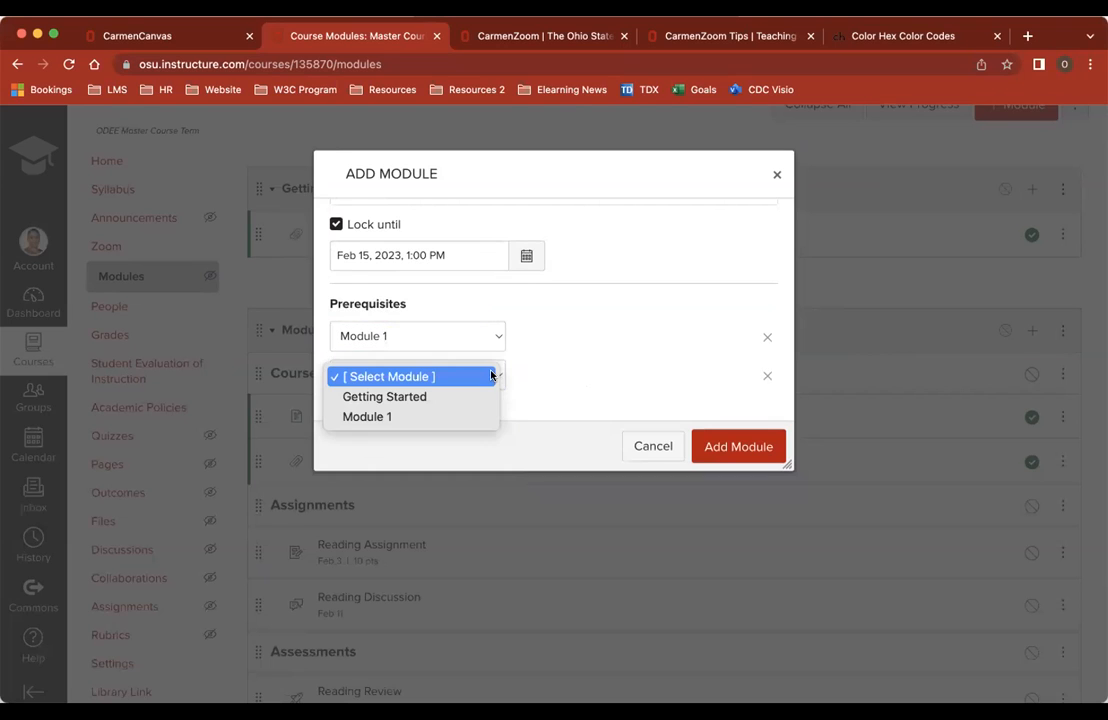
left_click(765, 380)
left_click(766, 378)
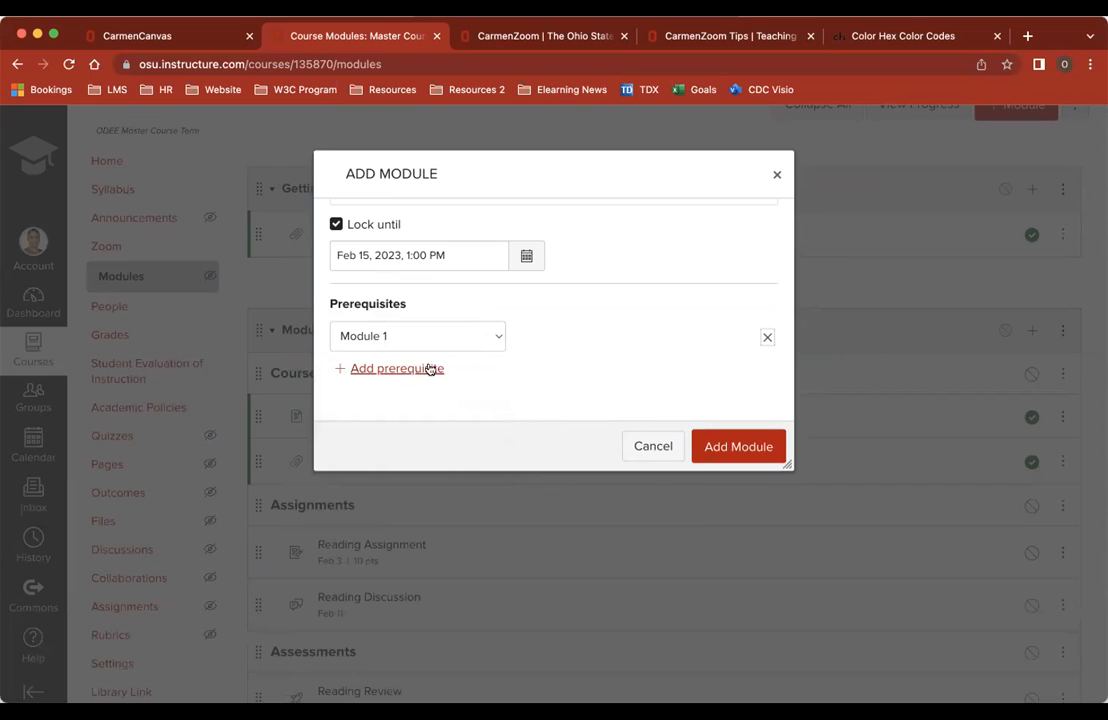
Create Module 2 with these settings and check its prerequisite and unlock date on the Modules page
scroll(495, 309, "up", 1)
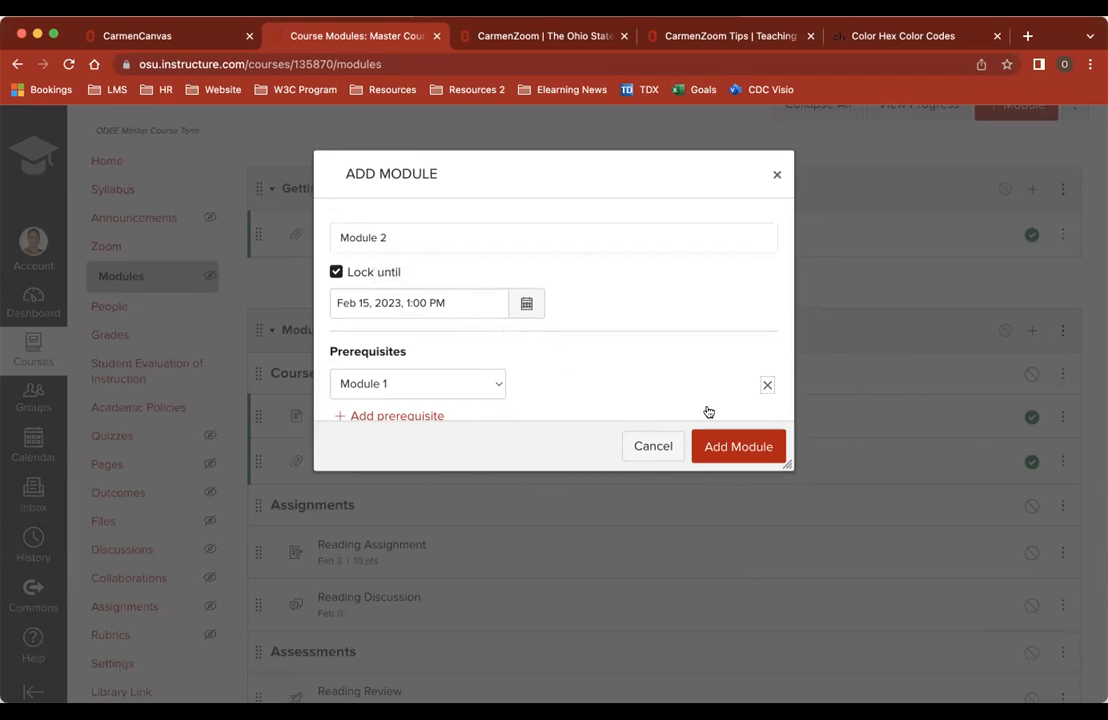
left_click(740, 446)
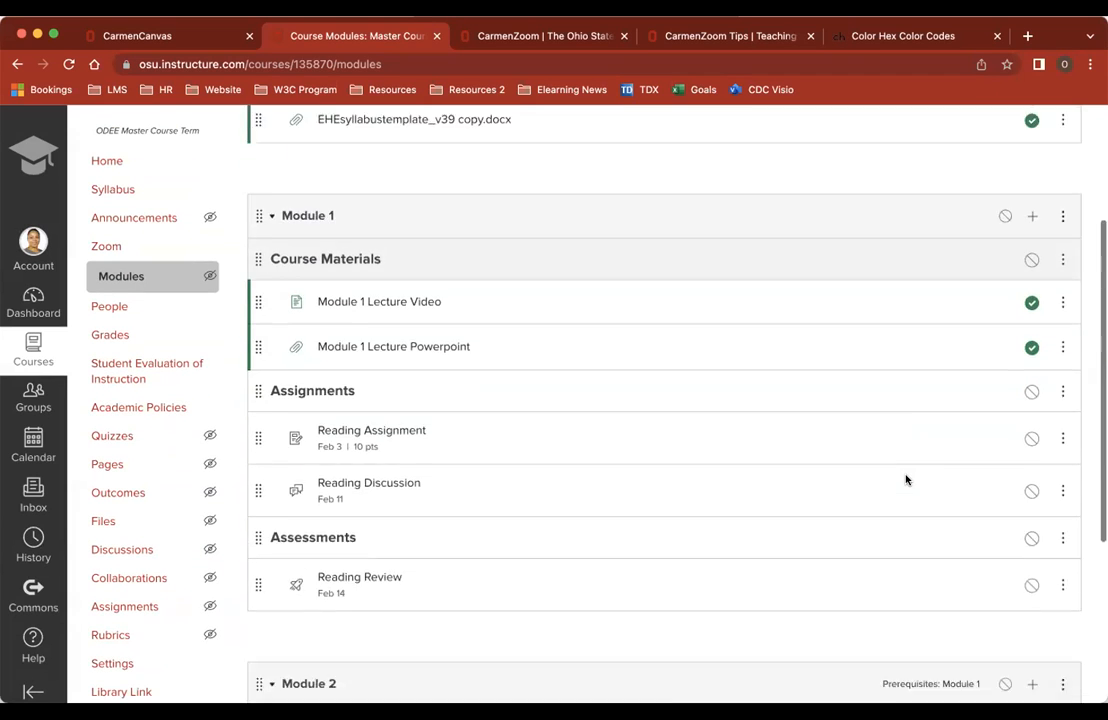
scroll(906, 480, "down", 5)
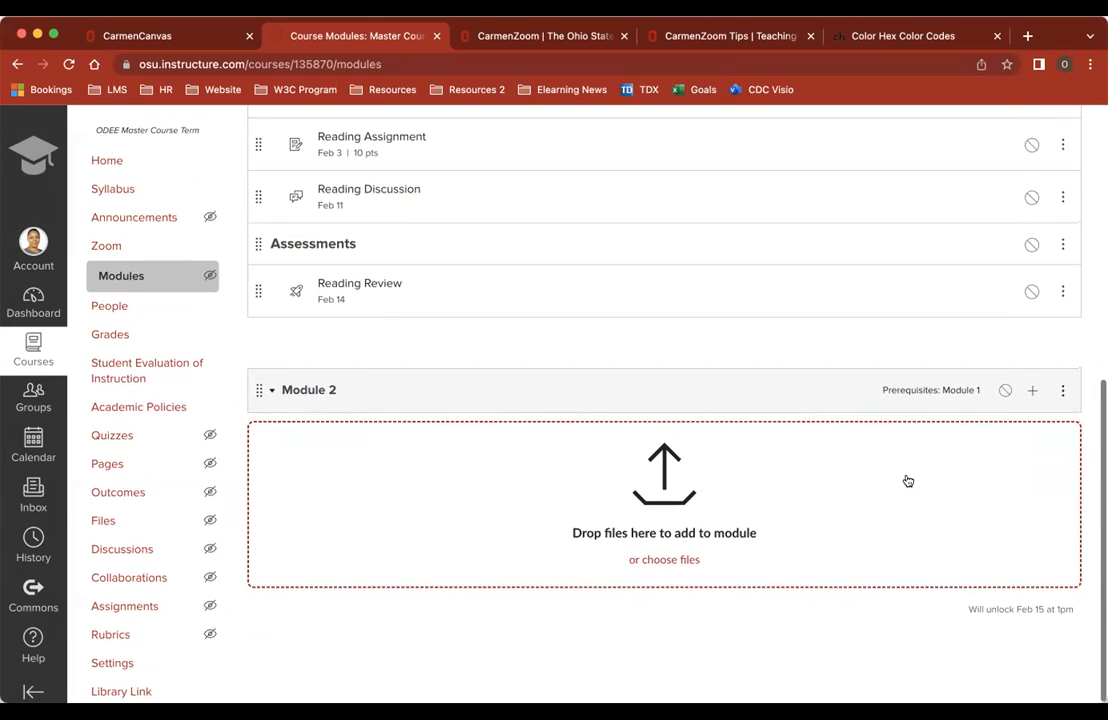
scroll(895, 459, "up", 5)
scroll(895, 459, "right", 1)
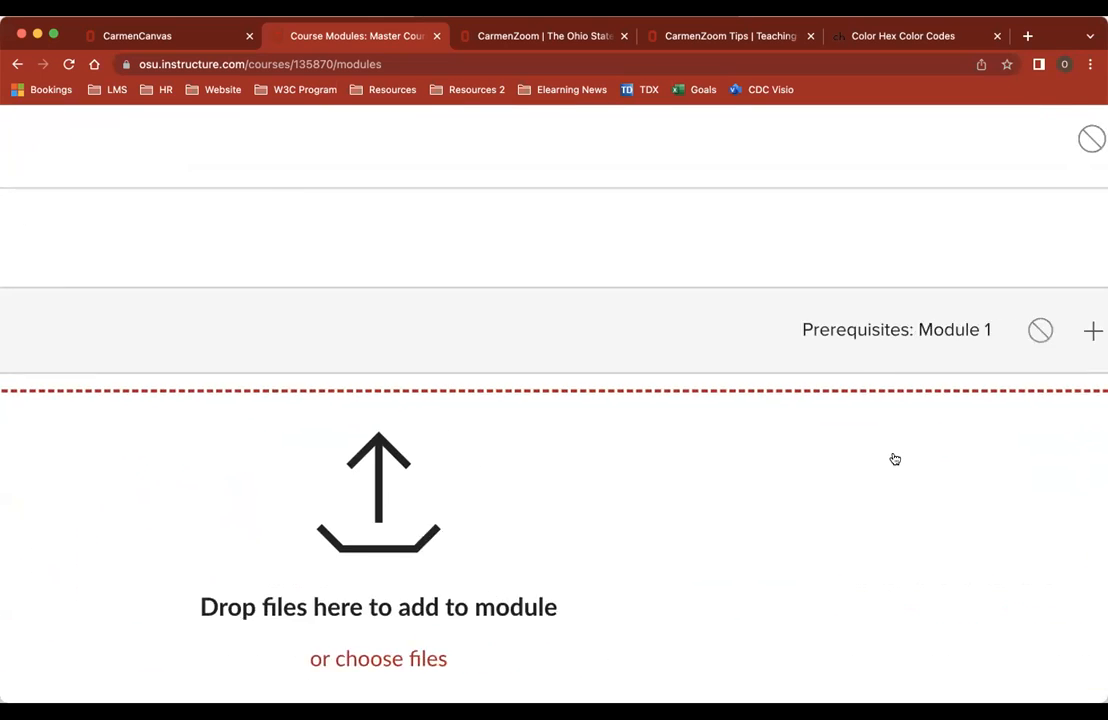
scroll(895, 459, "right", 2)
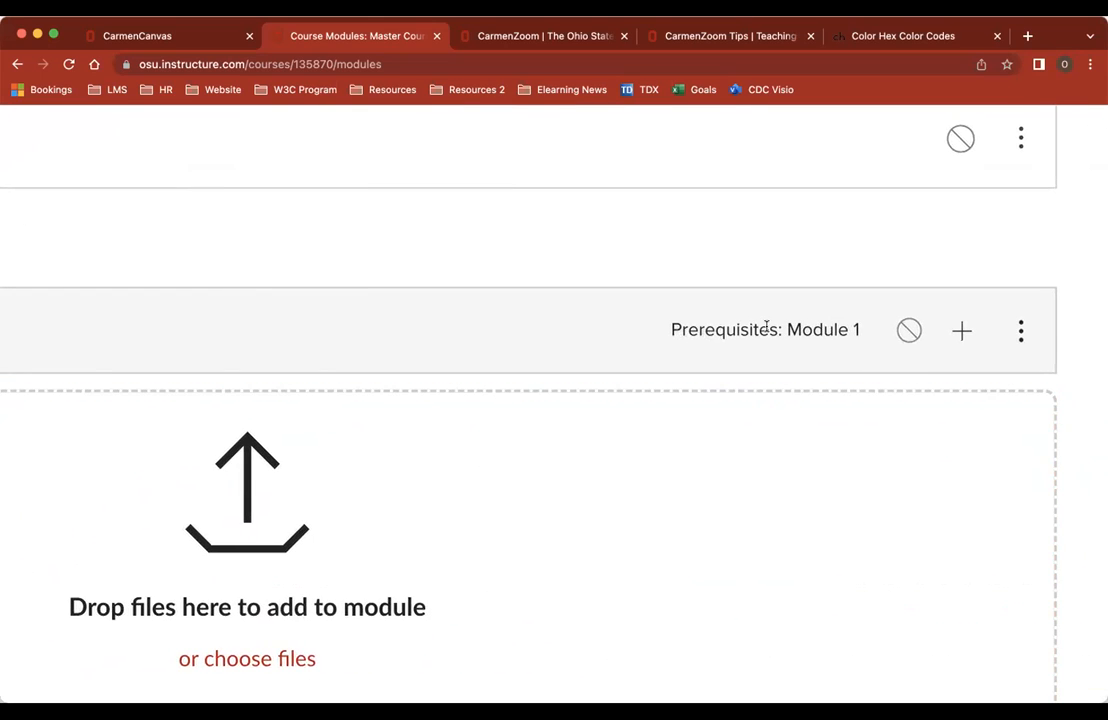
Examine Module 2's prerequisite, unlock date and publish status on the Modules page, and compare the publish status of Module 1's items
scroll(856, 336, "down", 5)
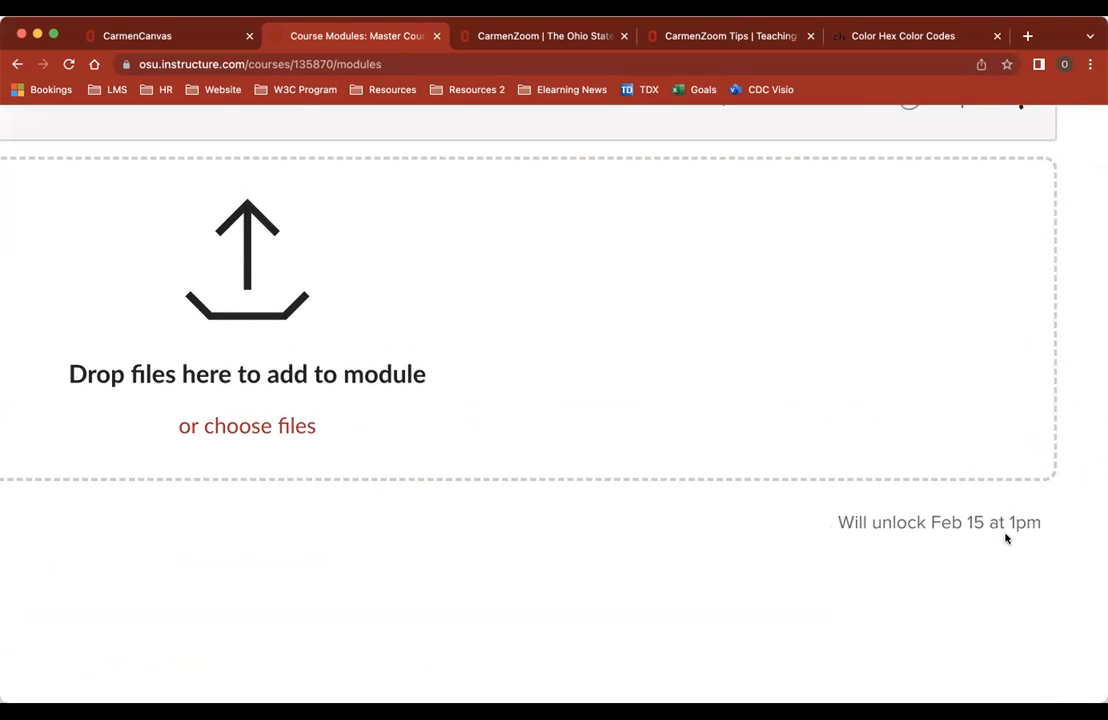
scroll(1012, 470, "up", 2)
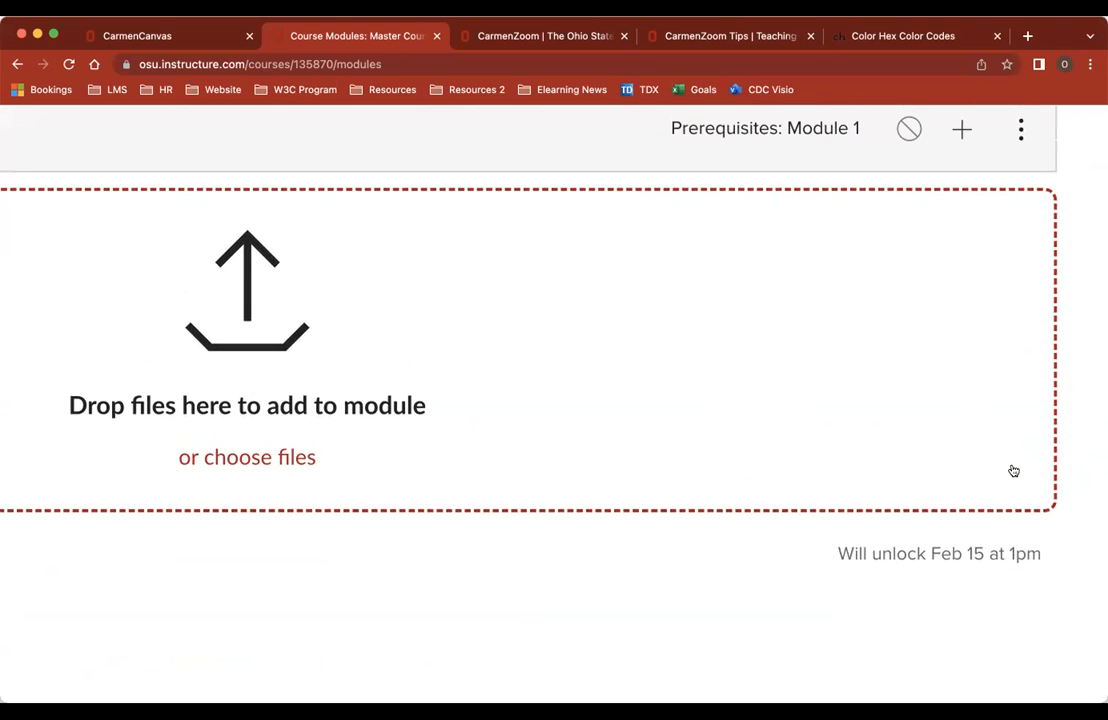
scroll(1012, 470, "up", 2)
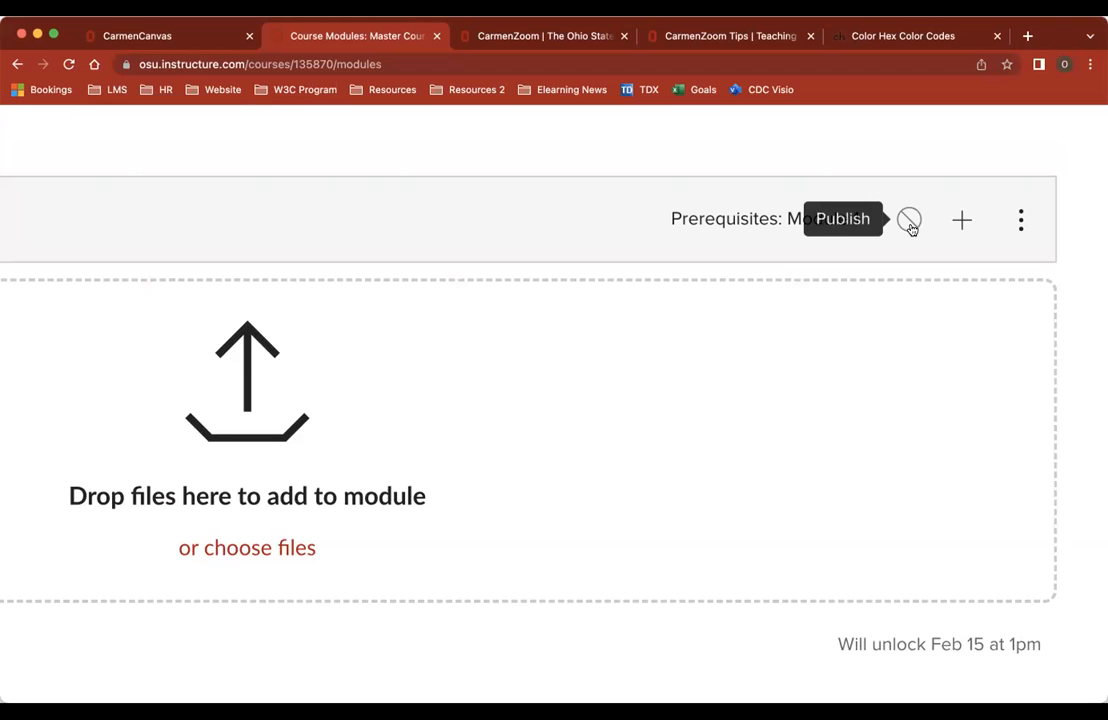
scroll(911, 228, "down", 3)
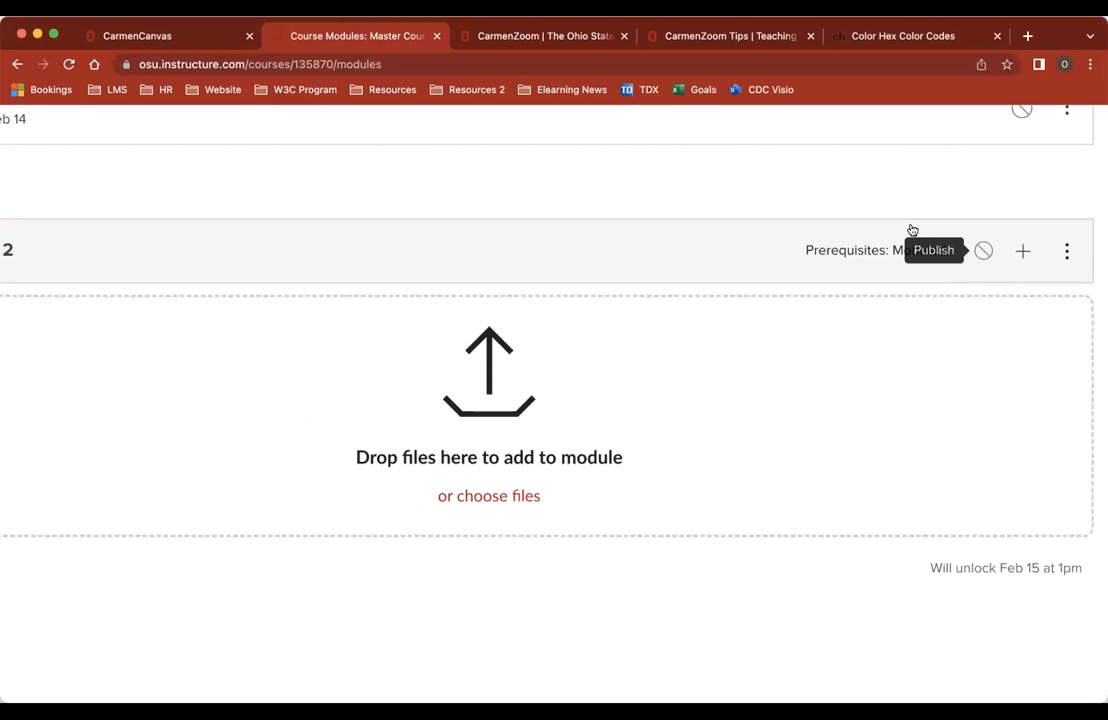
scroll(771, 285, "down", 3)
scroll(771, 285, "up", 1)
scroll(770, 285, "up", 5)
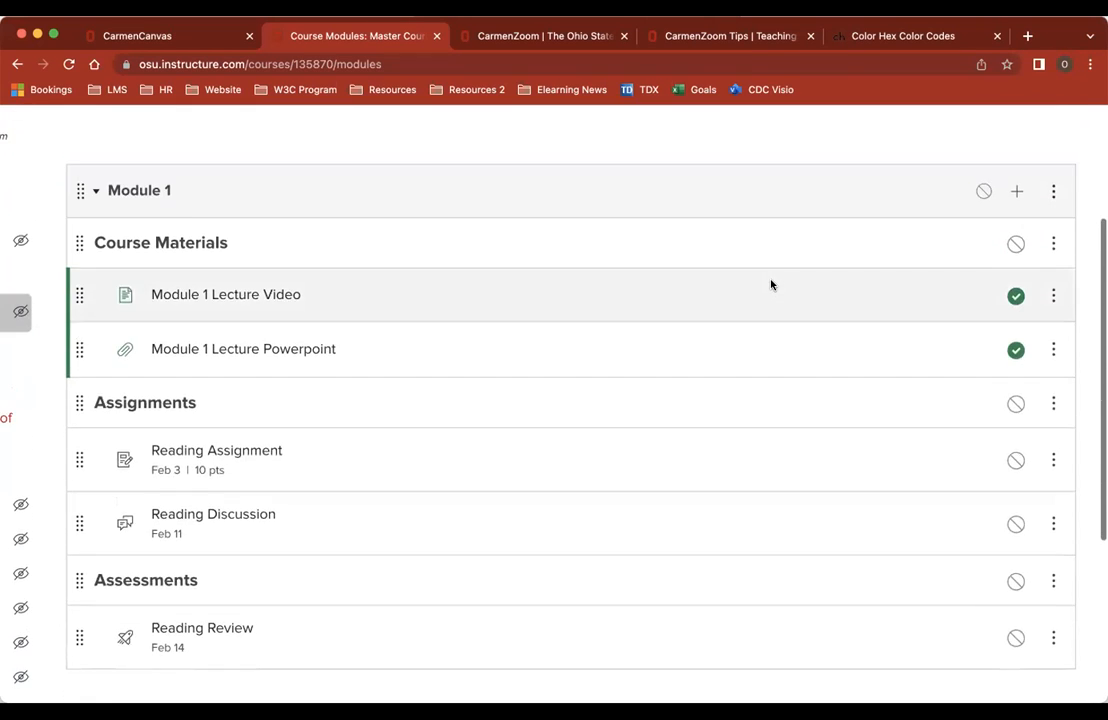
key("super+minus")
key("super+minus")
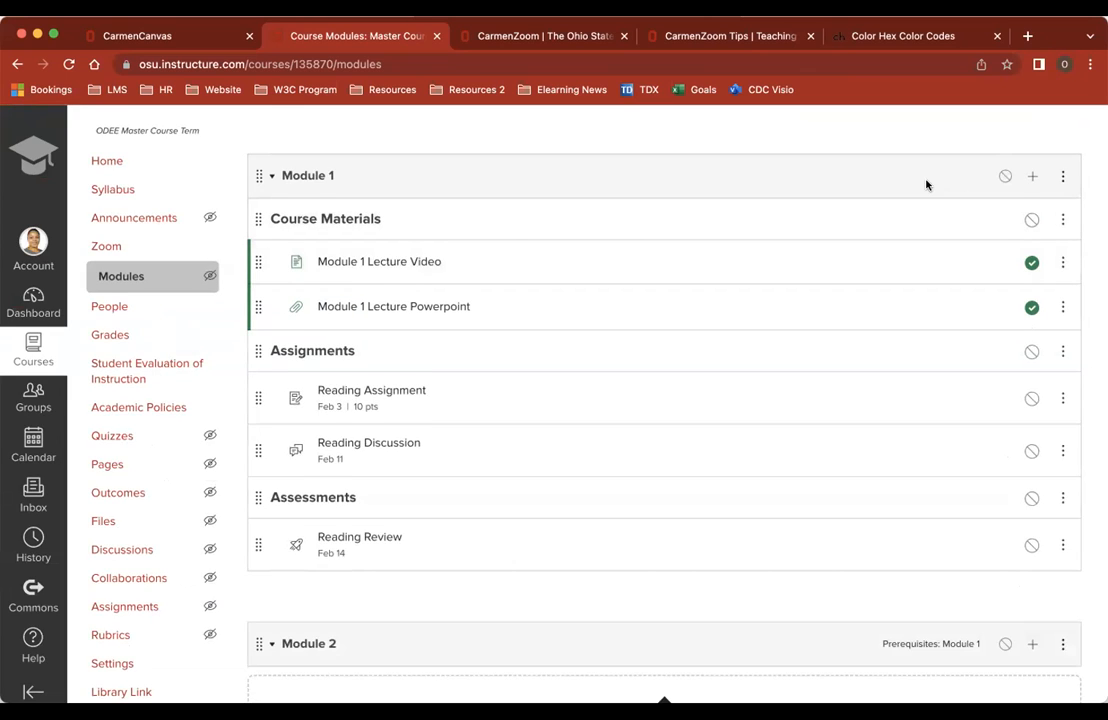
Preview the course in Student View before publishing any modules, and return to the instructor view
scroll(927, 185, "up", 2)
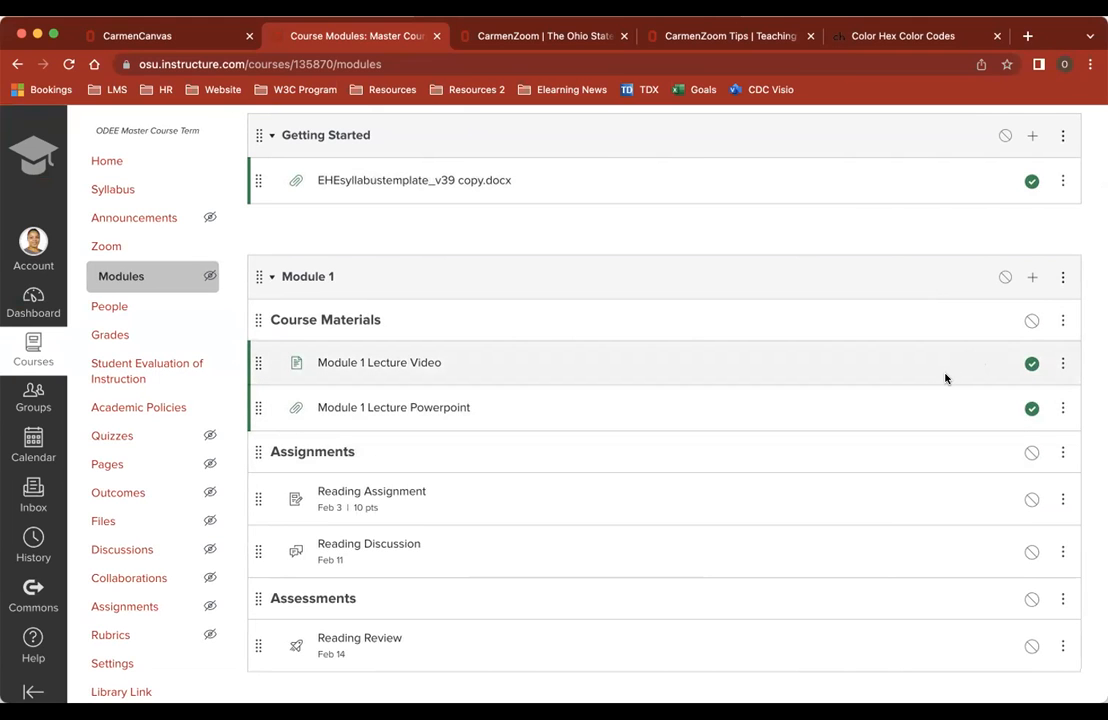
scroll(945, 378, "up", 3)
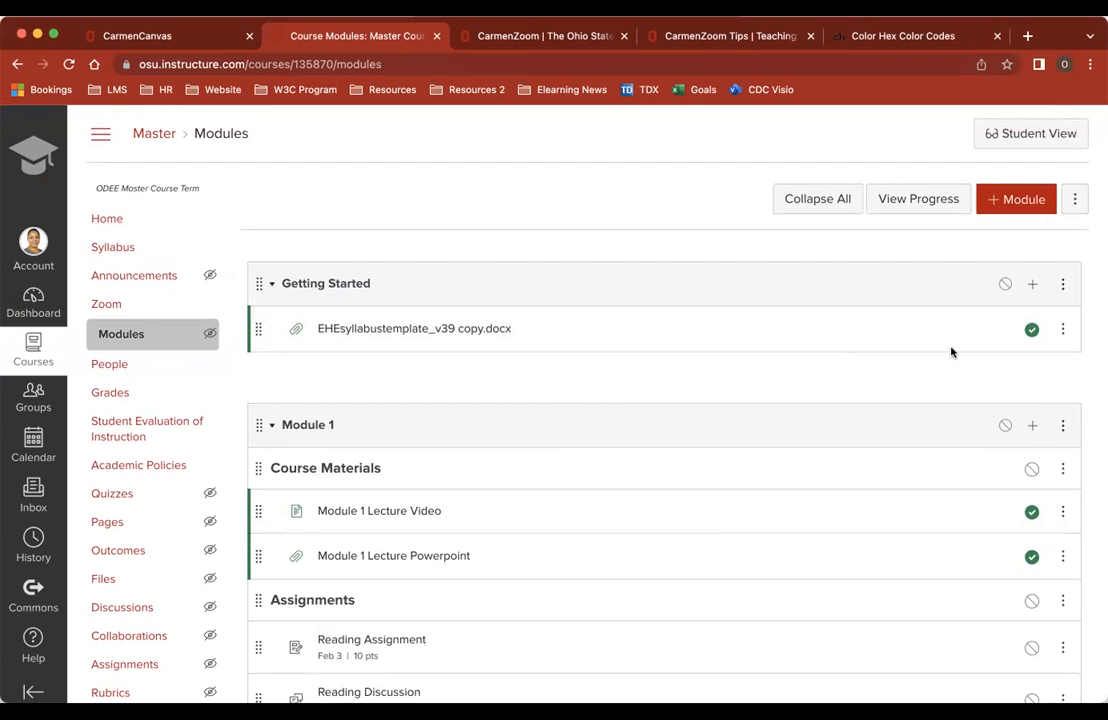
left_click(1040, 136)
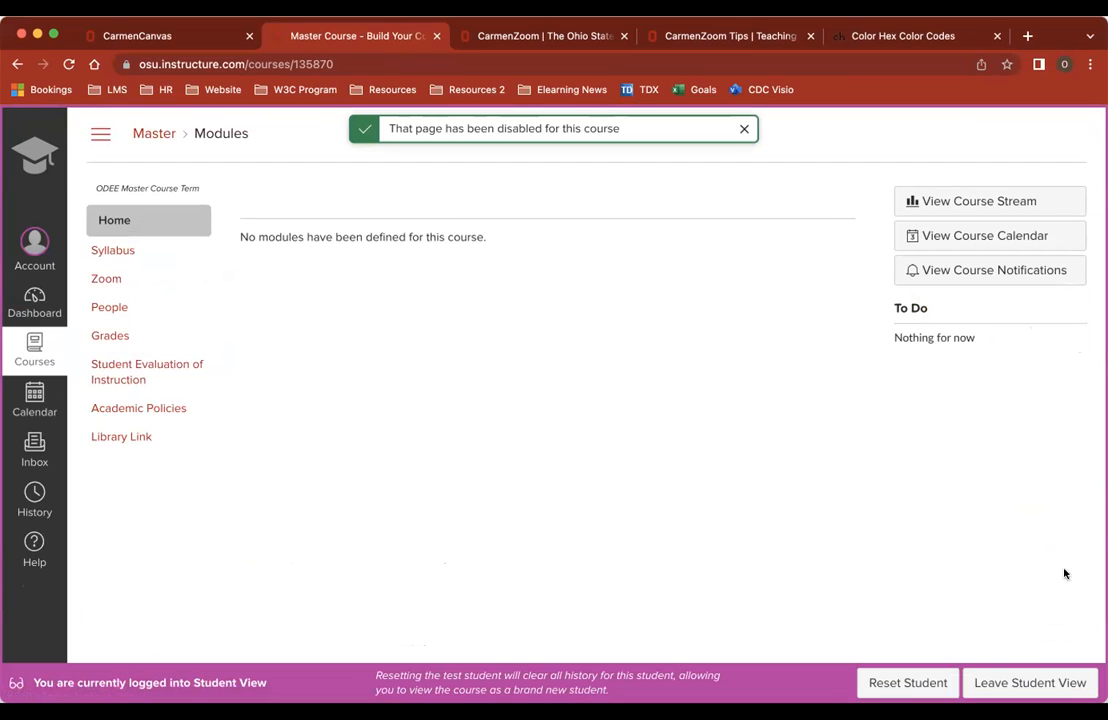
left_click(1000, 683)
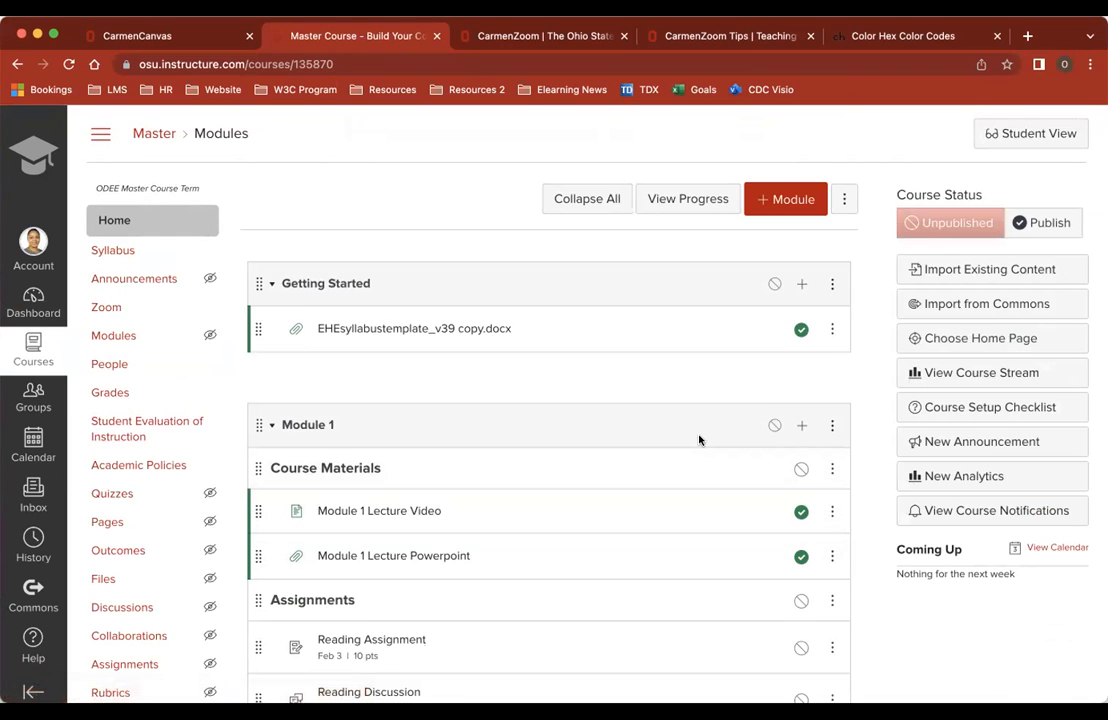
Publish the Getting Started module that contains the syllabus file
scroll(699, 440, "down", 5)
scroll(699, 440, "up", 5)
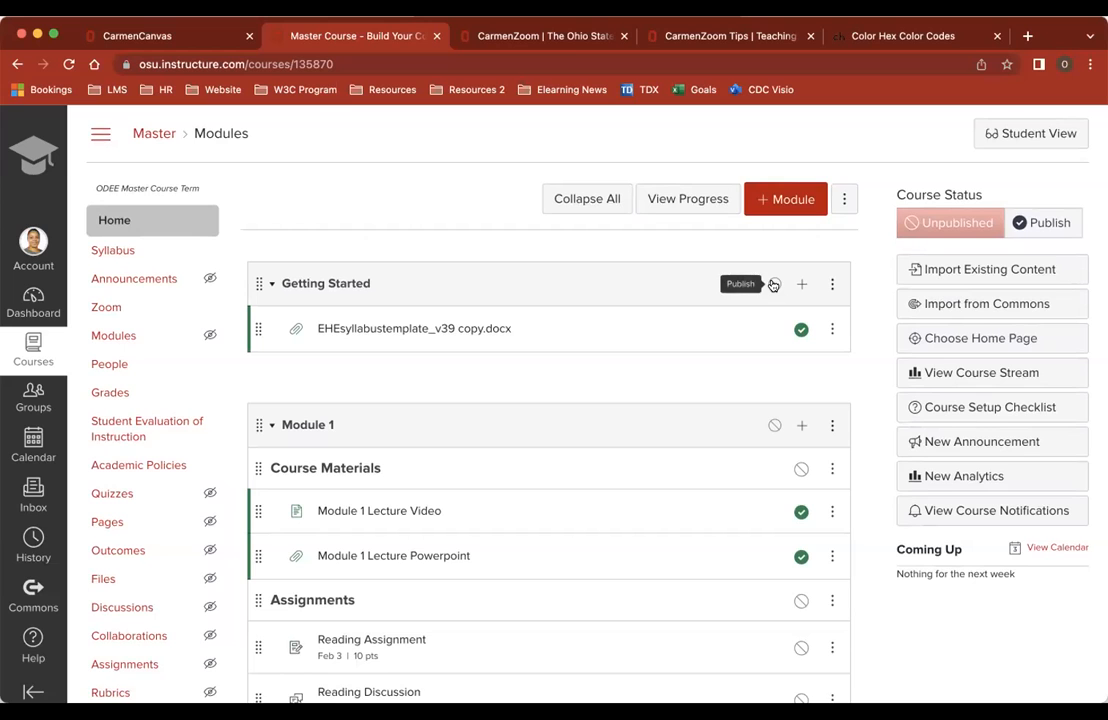
scroll(773, 285, "up", 5)
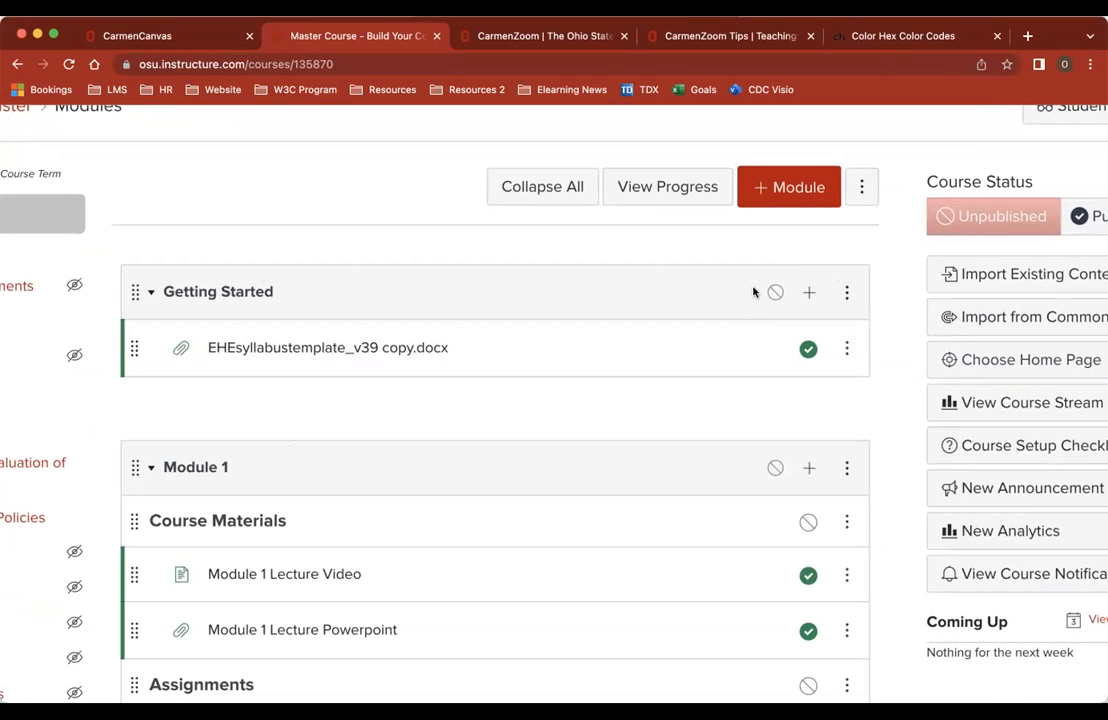
scroll(753, 292, "up", 2)
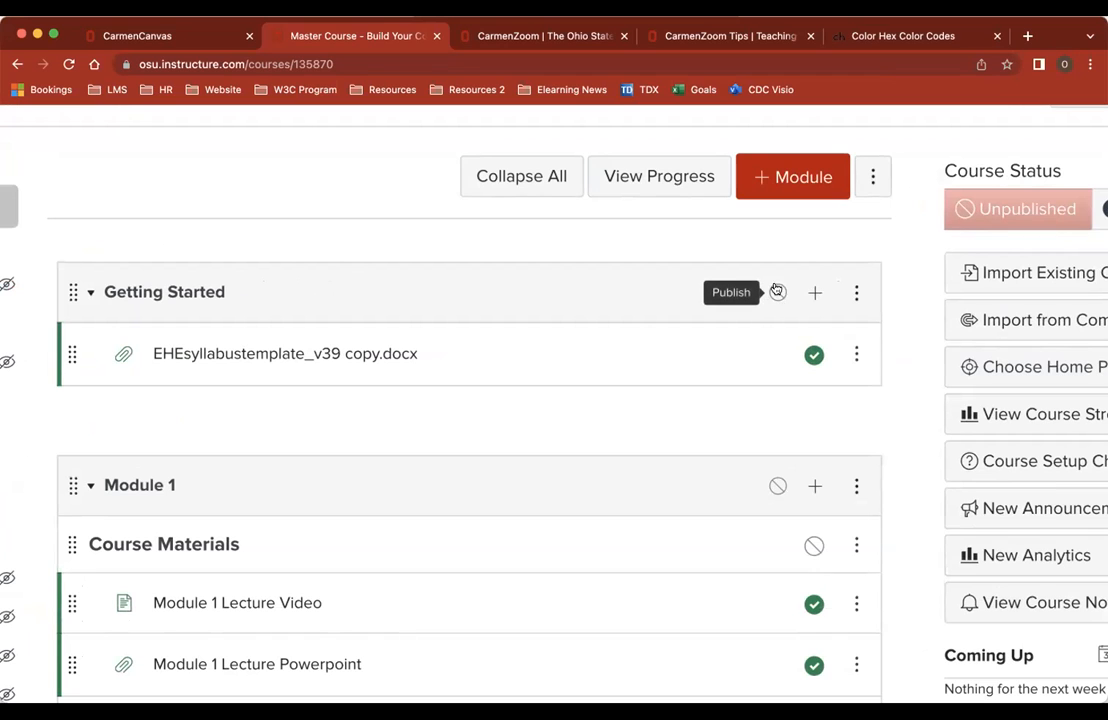
left_click(778, 292)
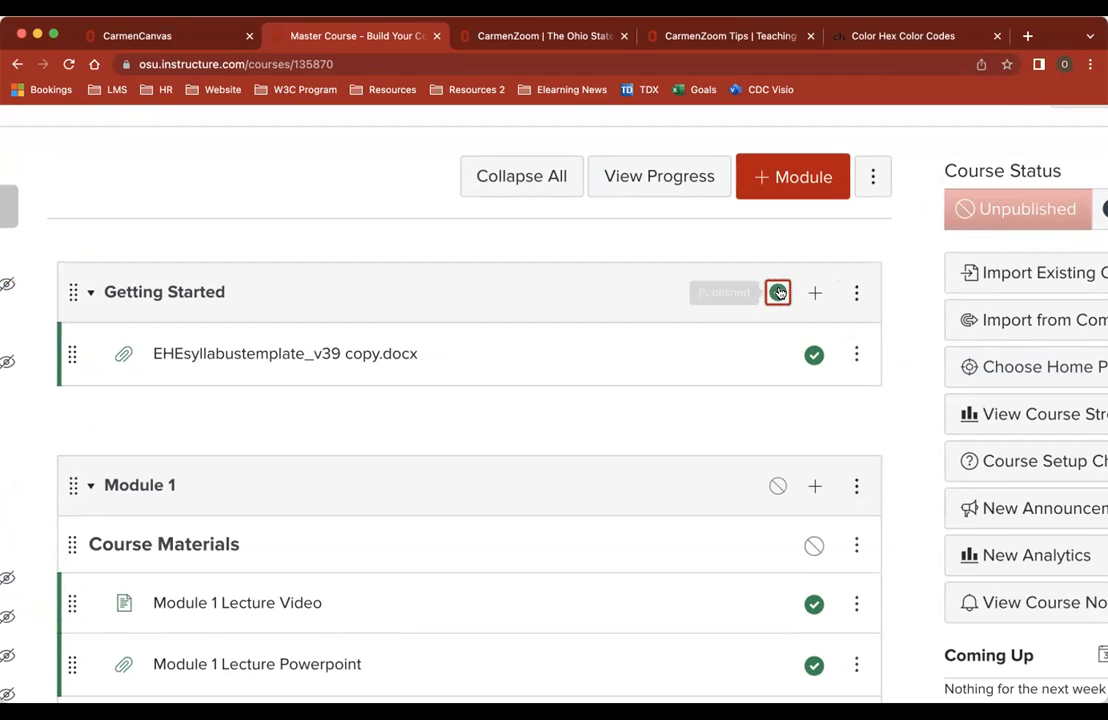
Check how the published Getting Started module appears in Student View, and leave Student View
scroll(753, 413, "down", 1)
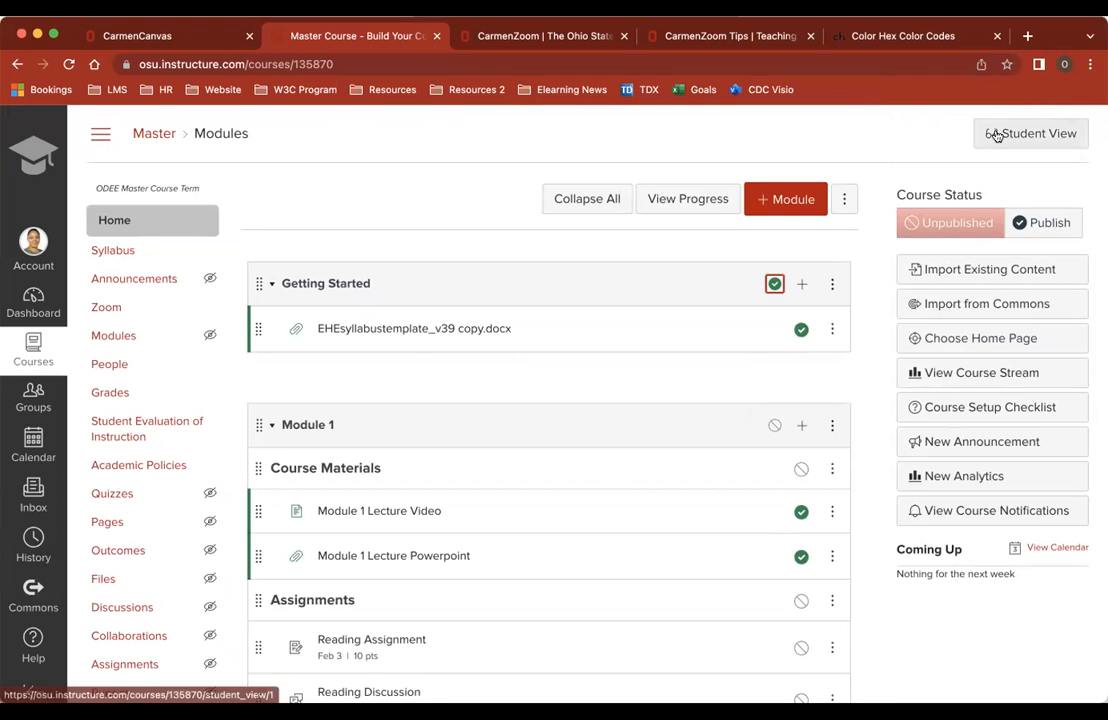
left_click(997, 135)
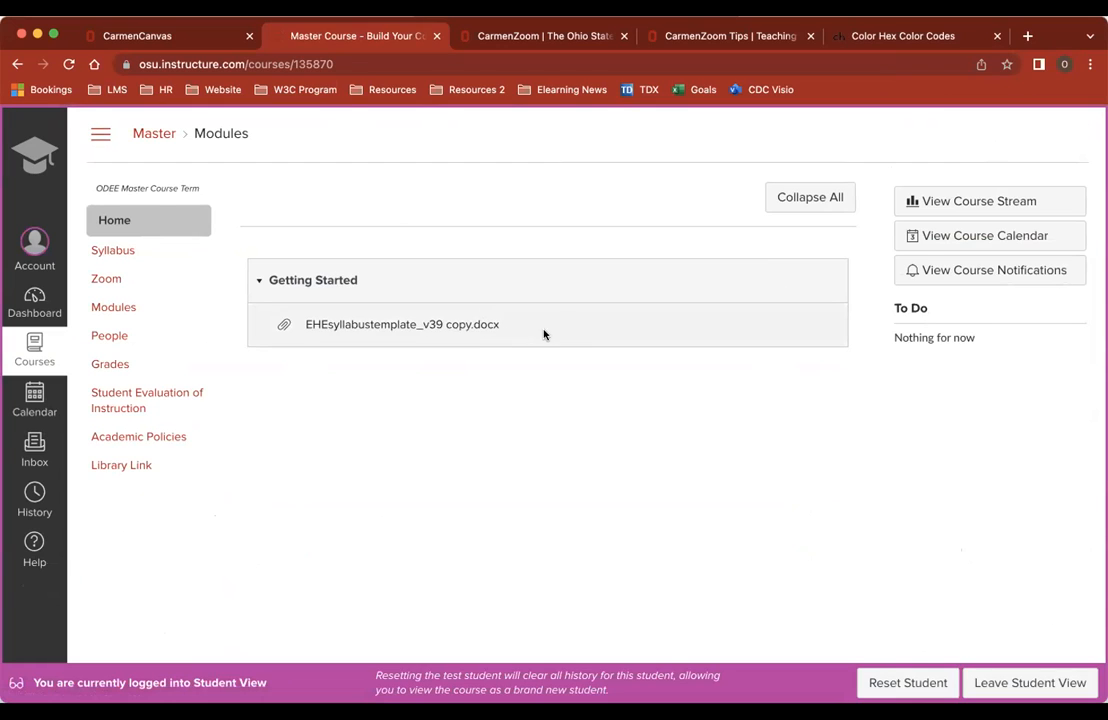
left_click(1016, 692)
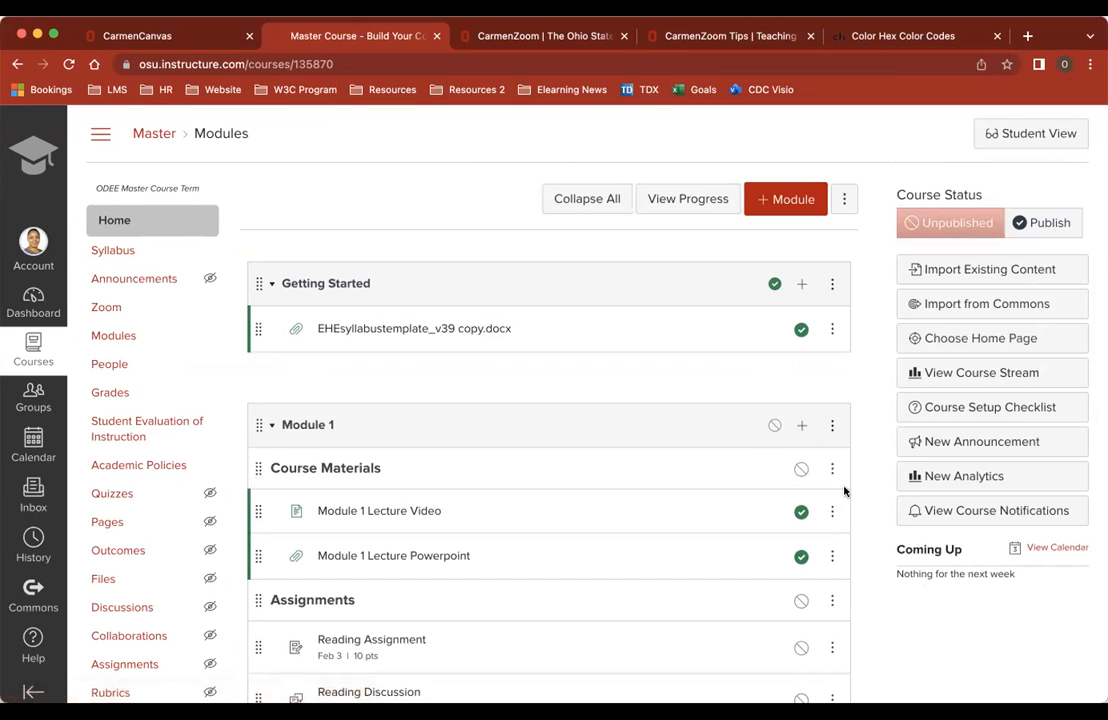
Publish Module 1 and check the publish status of its course materials, assignments and assessments
scroll(800, 420, "down", 2)
left_click(774, 321)
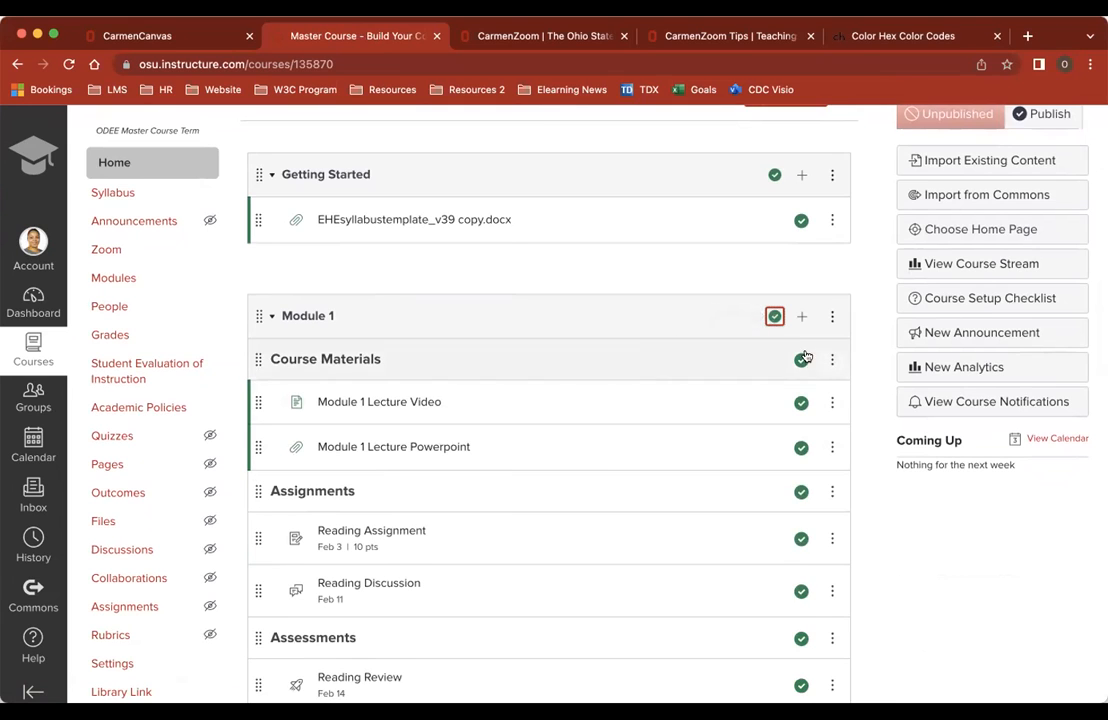
scroll(798, 392, "down", 1)
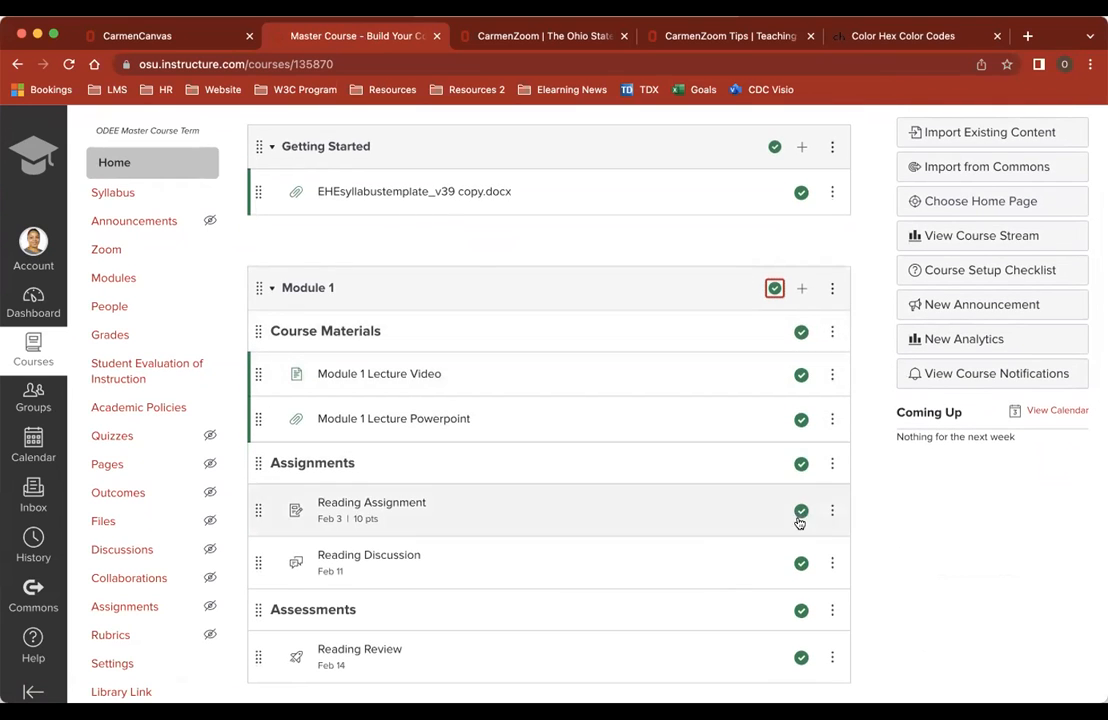
scroll(800, 556, "down", 2)
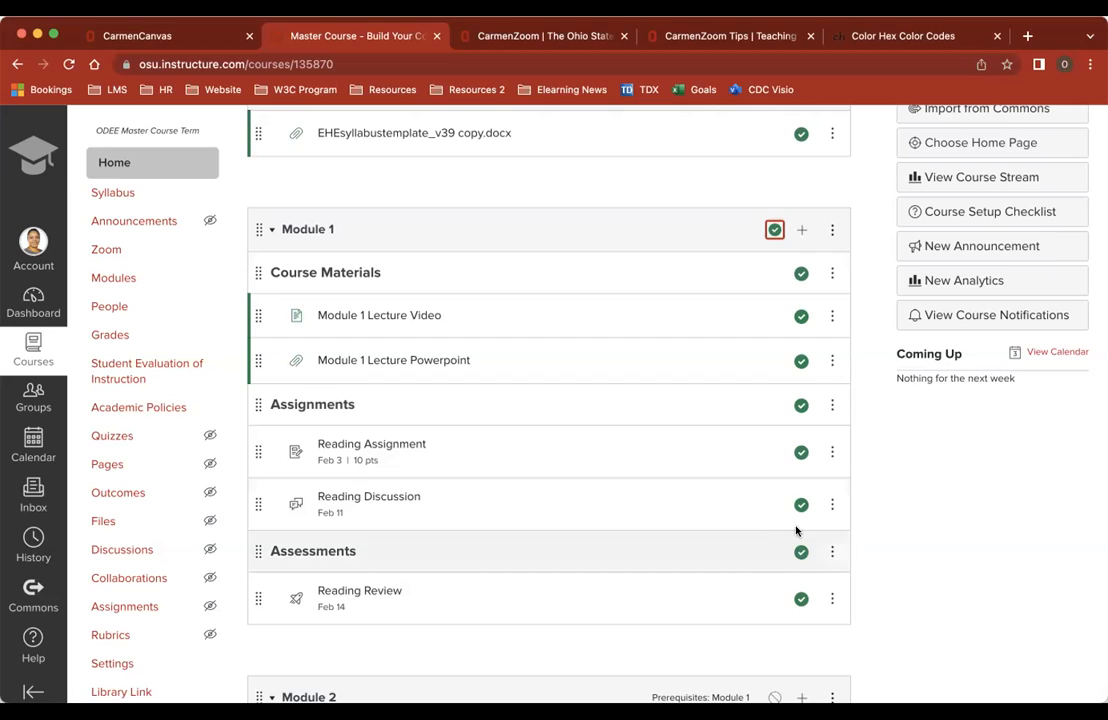
Unpublish the Reading Assignment in Module 1 and publish it again, twice in a row
left_click(802, 453)
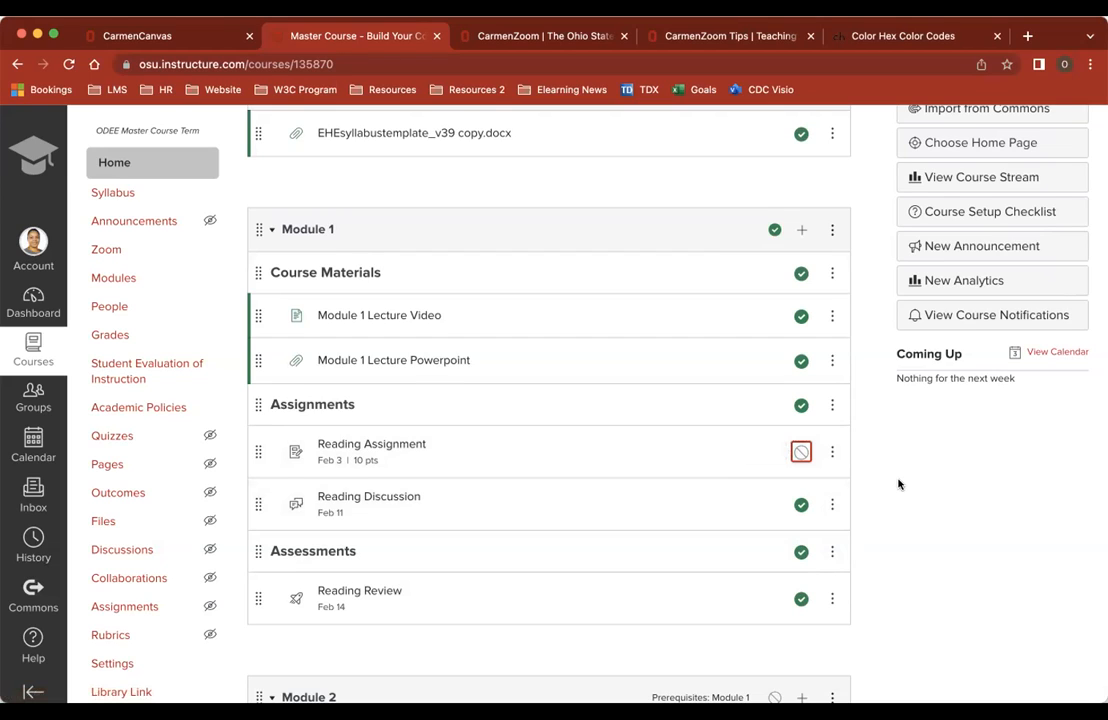
left_click(802, 453)
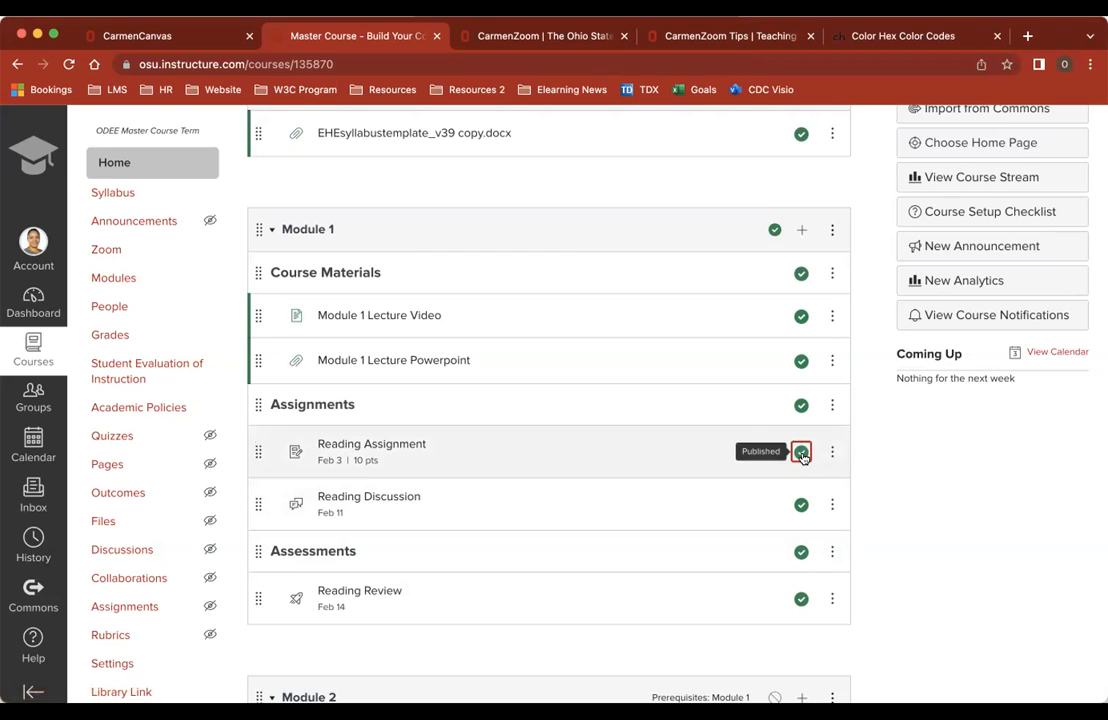
left_click(800, 454)
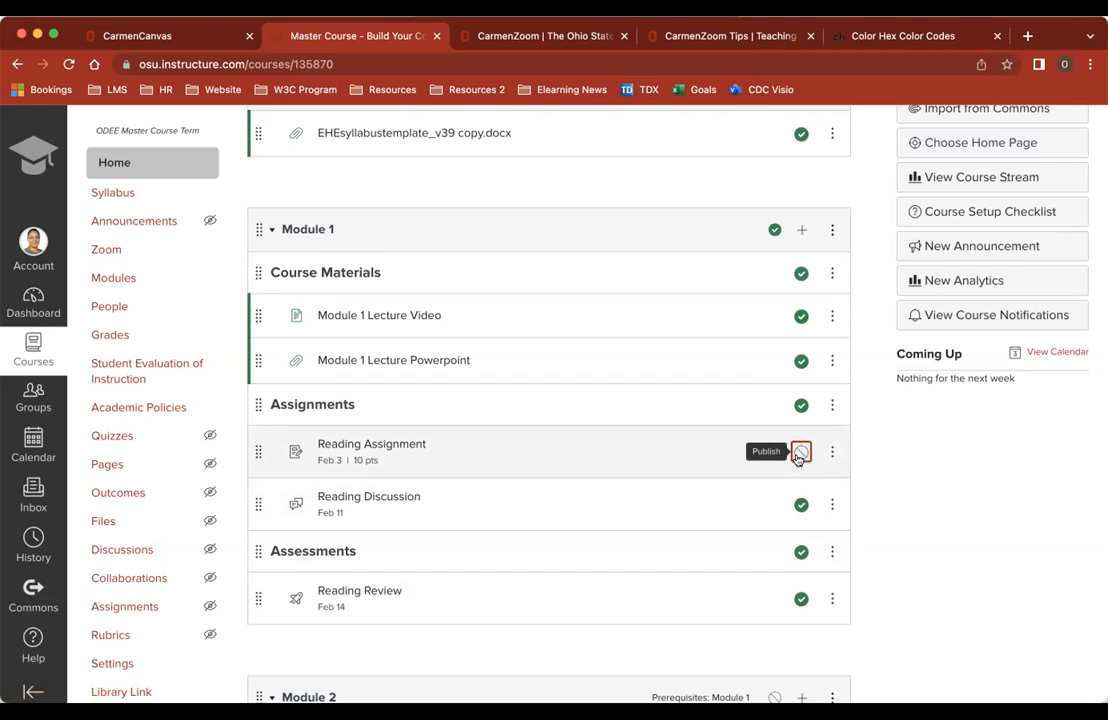
left_click(800, 454)
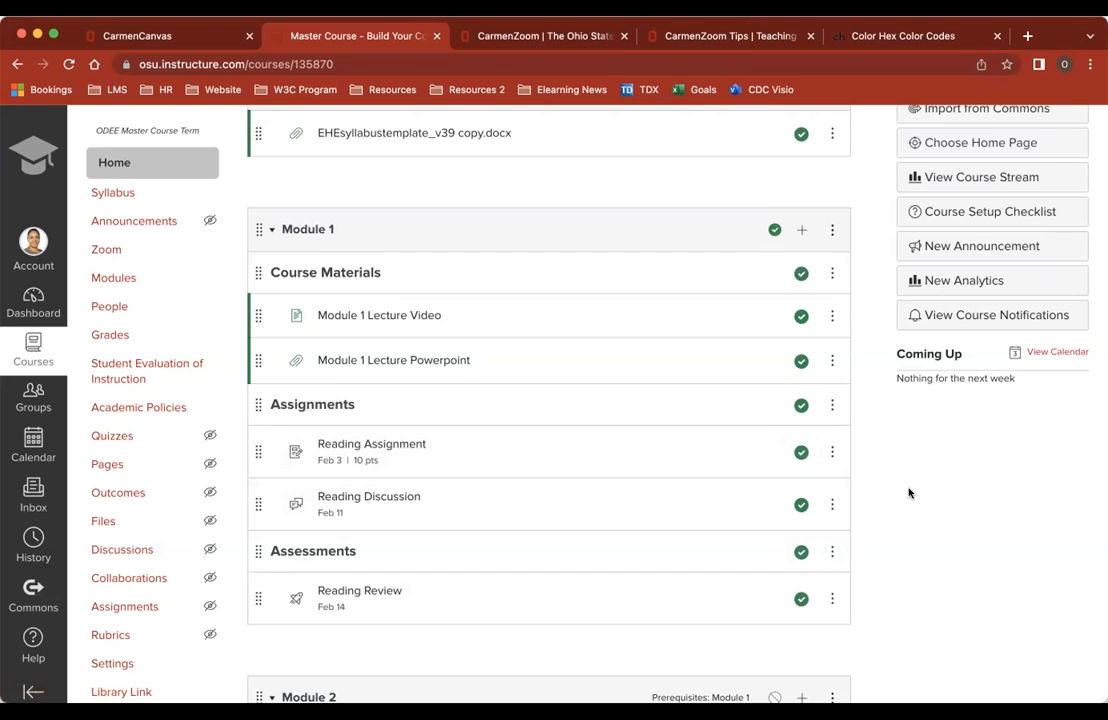
Publish Module 2, the module that has Module 1 as its prerequisite
scroll(908, 492, "down", 5)
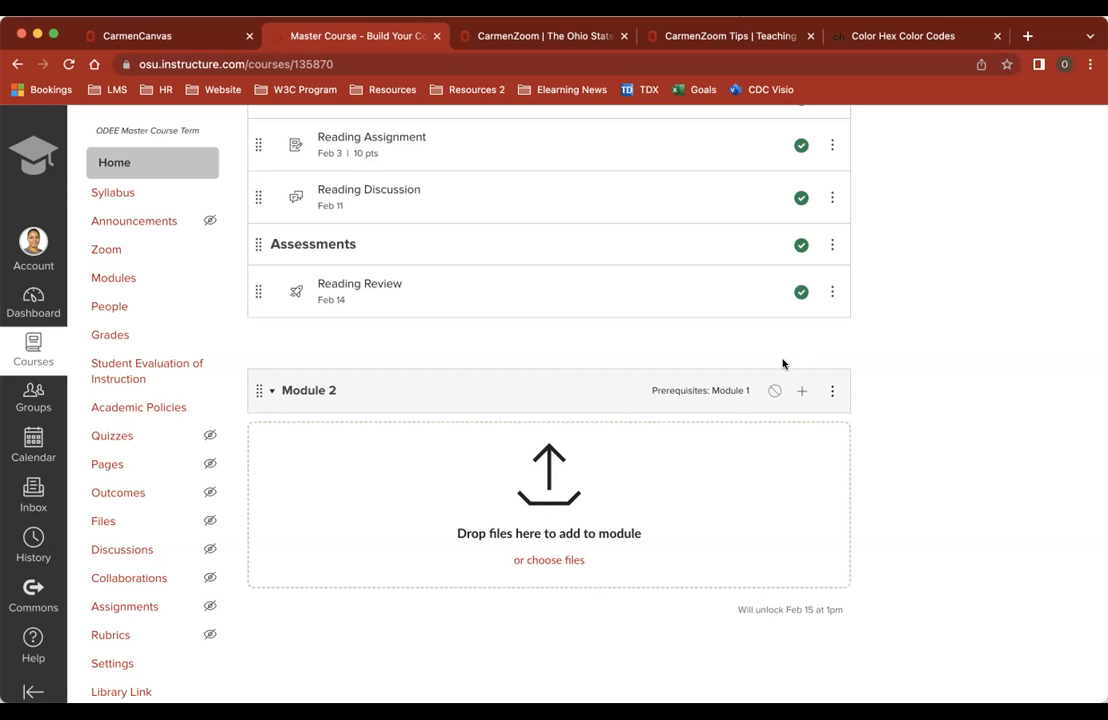
left_click(774, 392)
Preview Module 1 and Module 2 in Student View, including Module 2's prerequisite and unlock date, and return to the instructor's module list
scroll(886, 408, "up", 10)
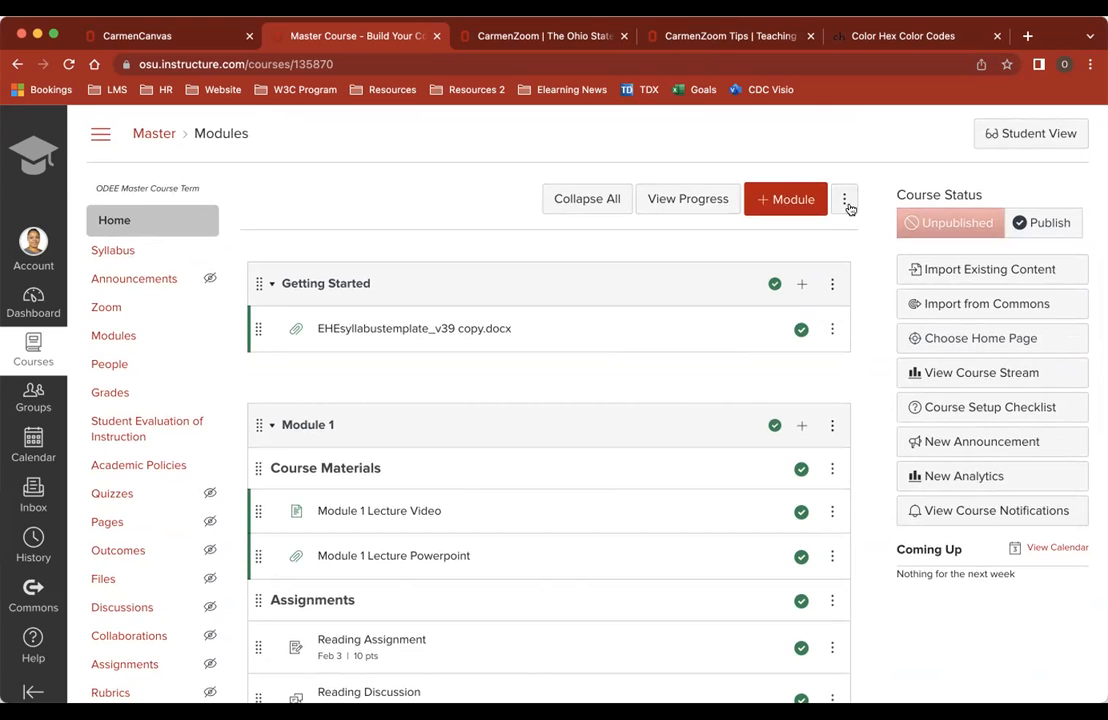
left_click(1015, 135)
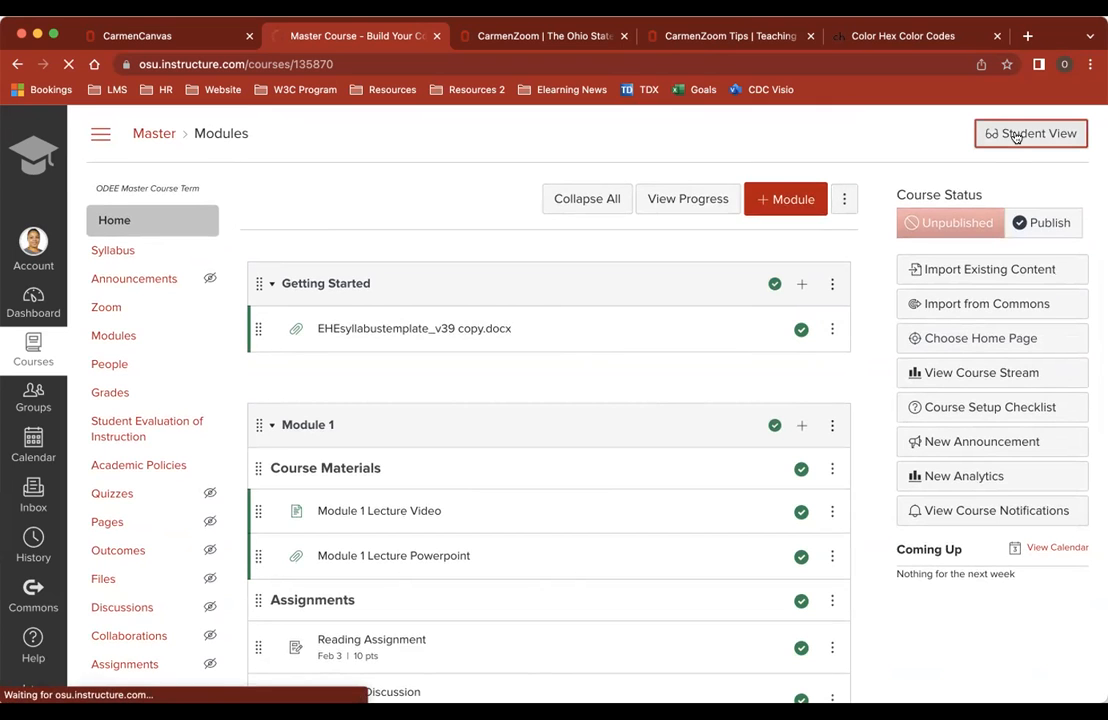
scroll(886, 413, "down", 1)
scroll(886, 413, "down", 3)
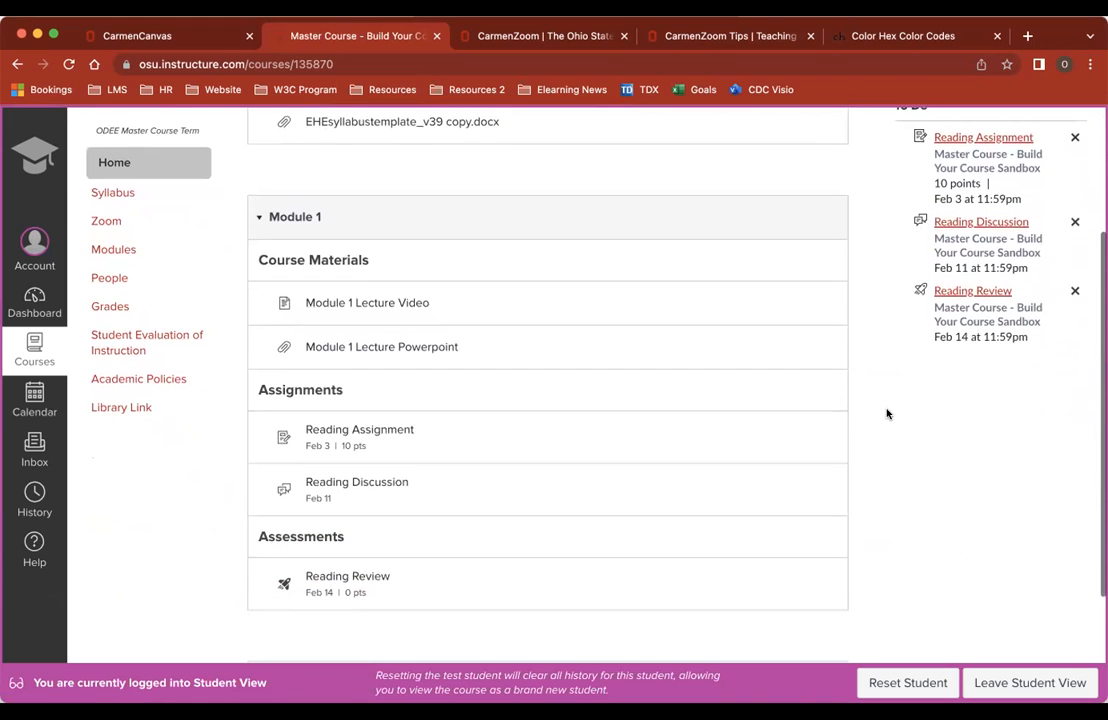
scroll(886, 413, "down", 3)
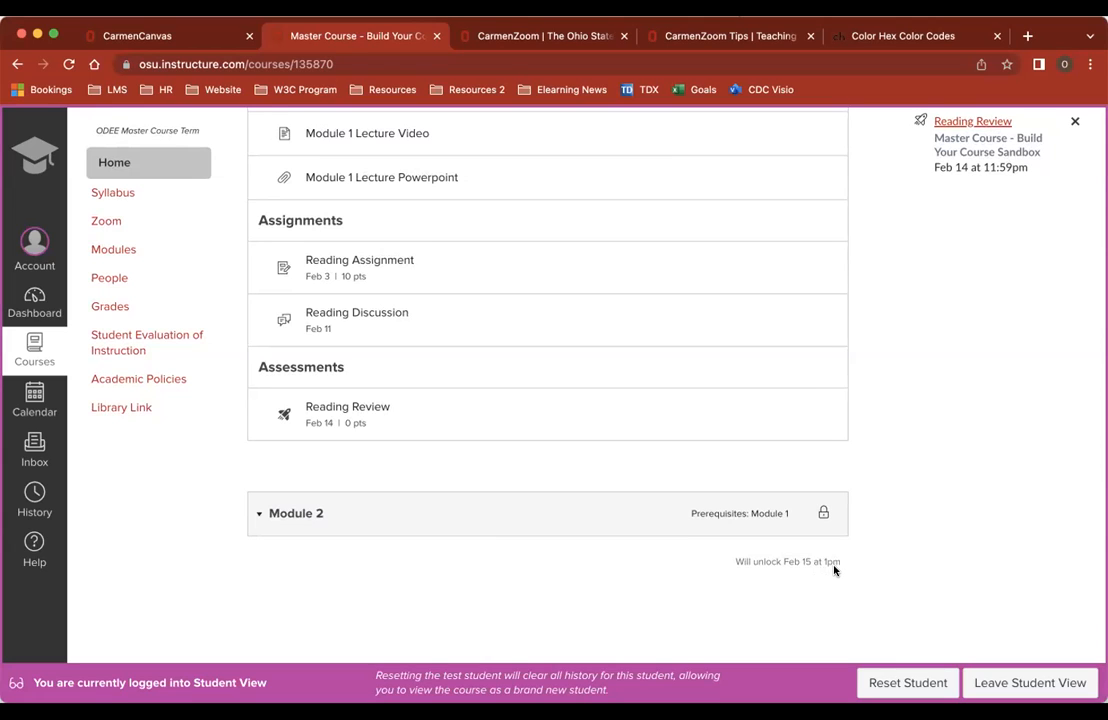
left_click(255, 514)
left_click(255, 558)
scroll(403, 524, "down", 1)
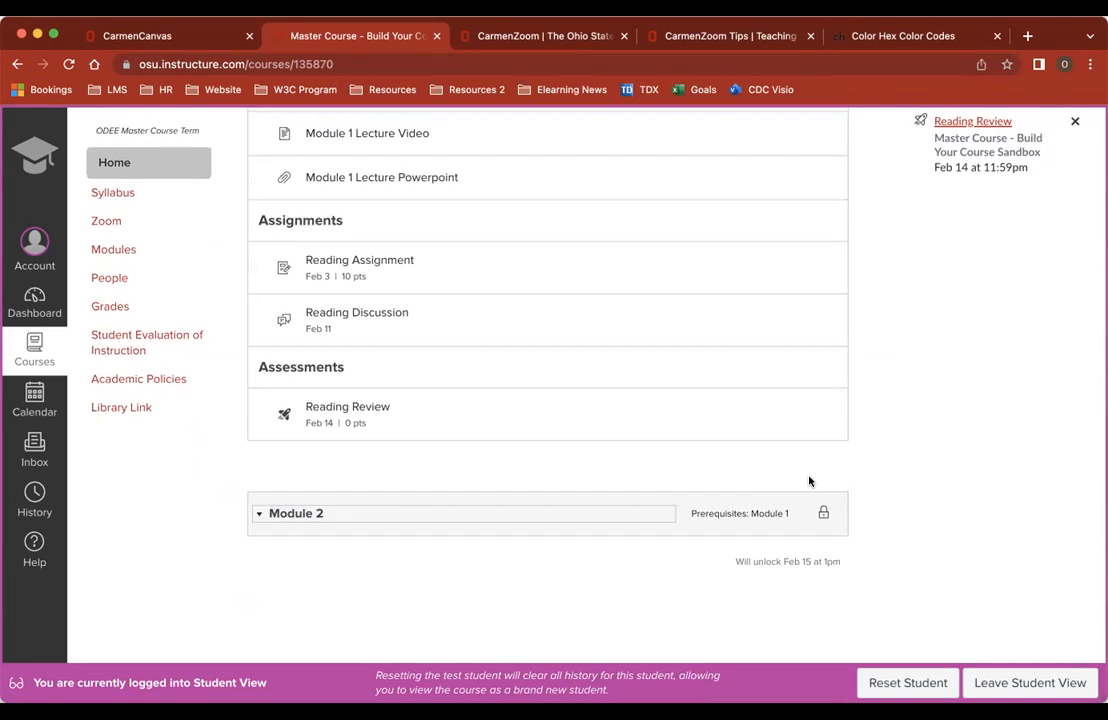
left_click(997, 690)
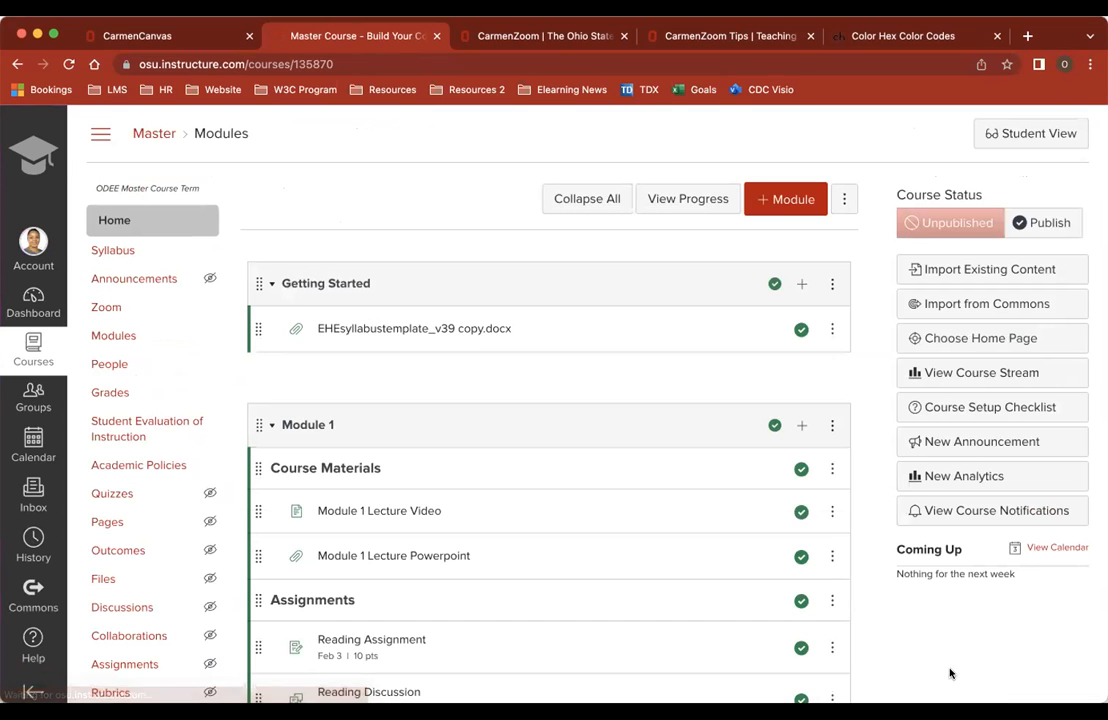
scroll(657, 512, "down", 5)
scroll(657, 512, "up", 6)
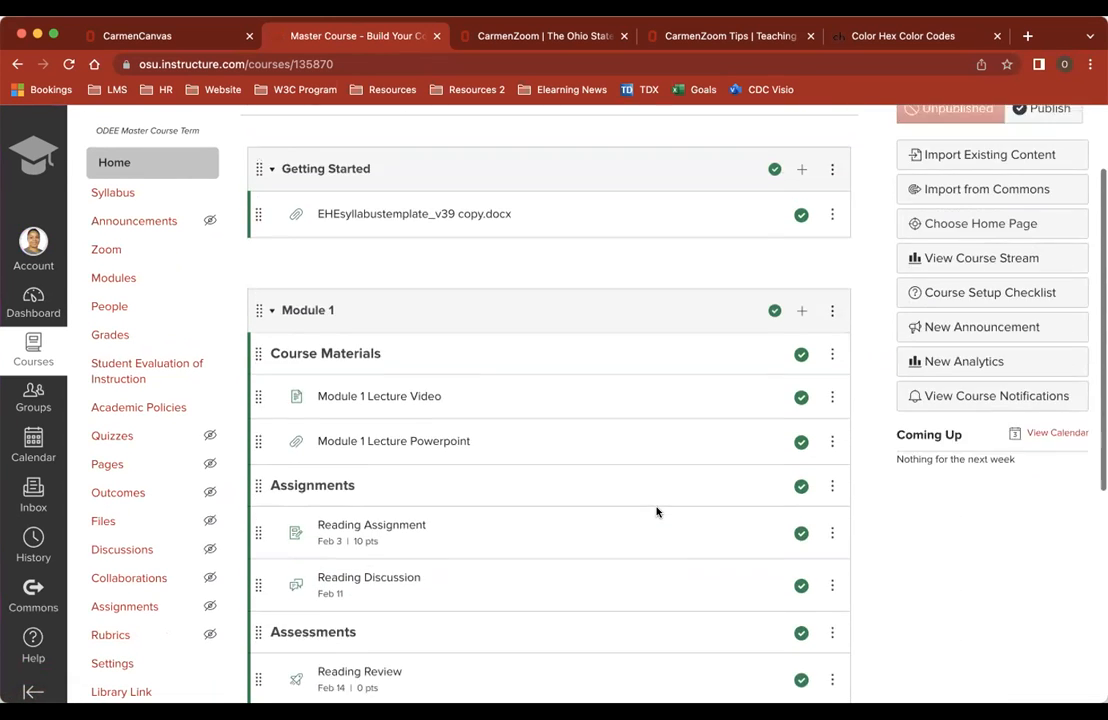